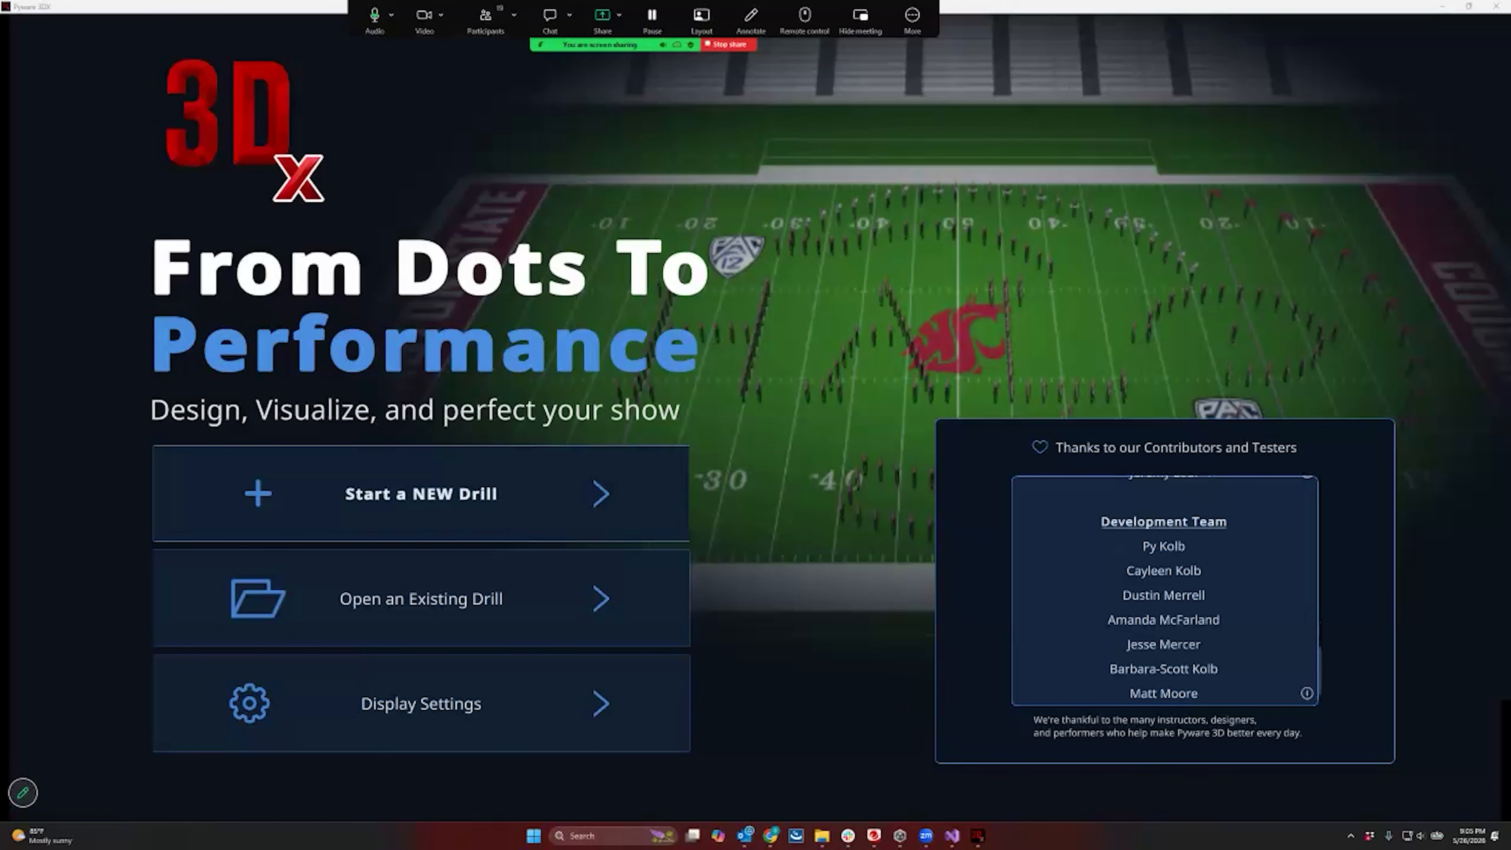
Set the display size to 120% in the display settings and return to the start screen
left_click(595, 704)
left_click_drag(731, 361, 764, 361)
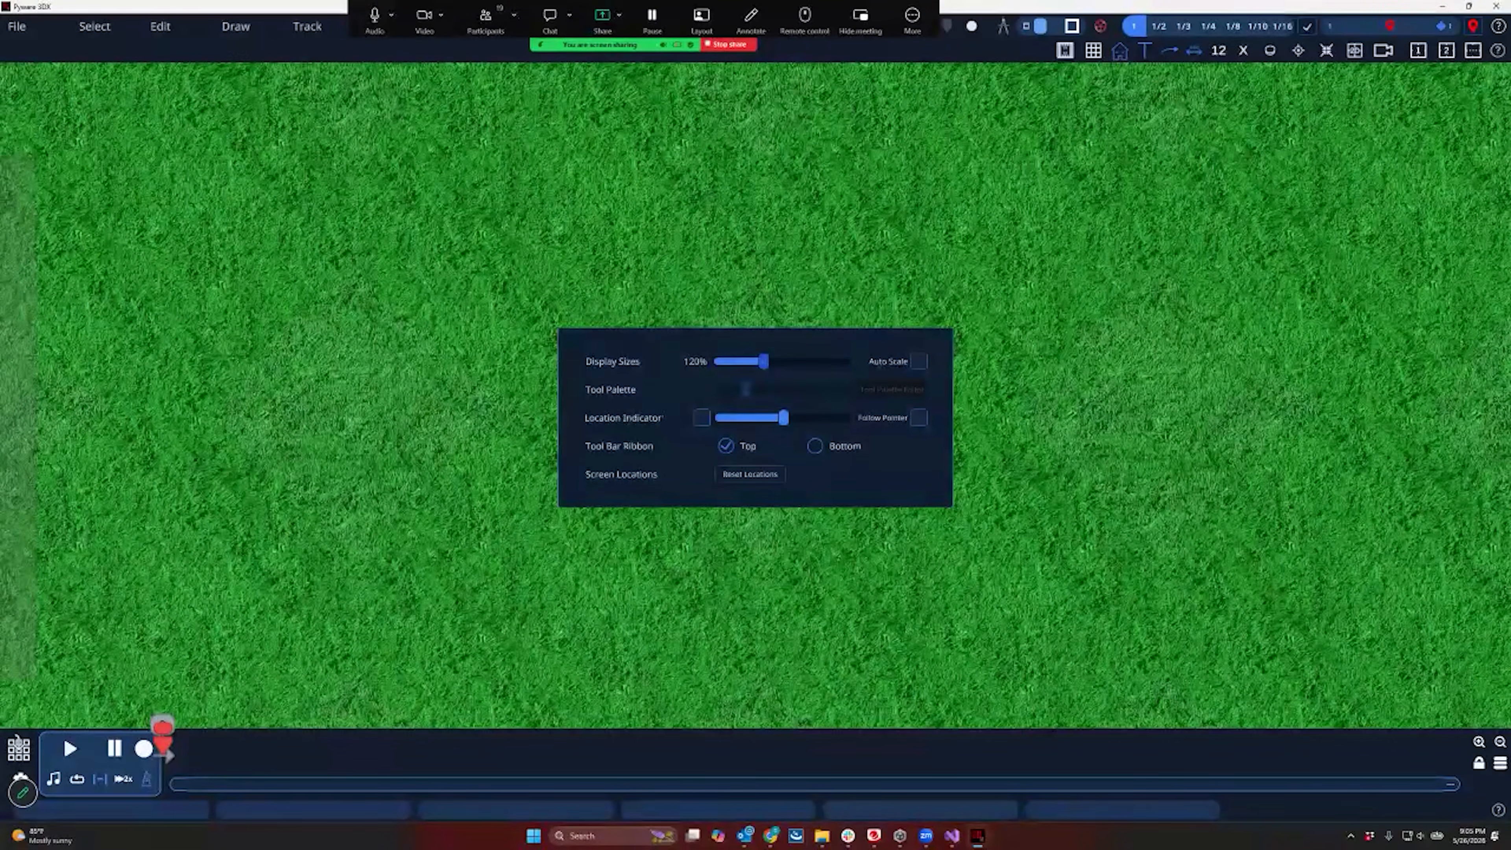
left_click(701, 318)
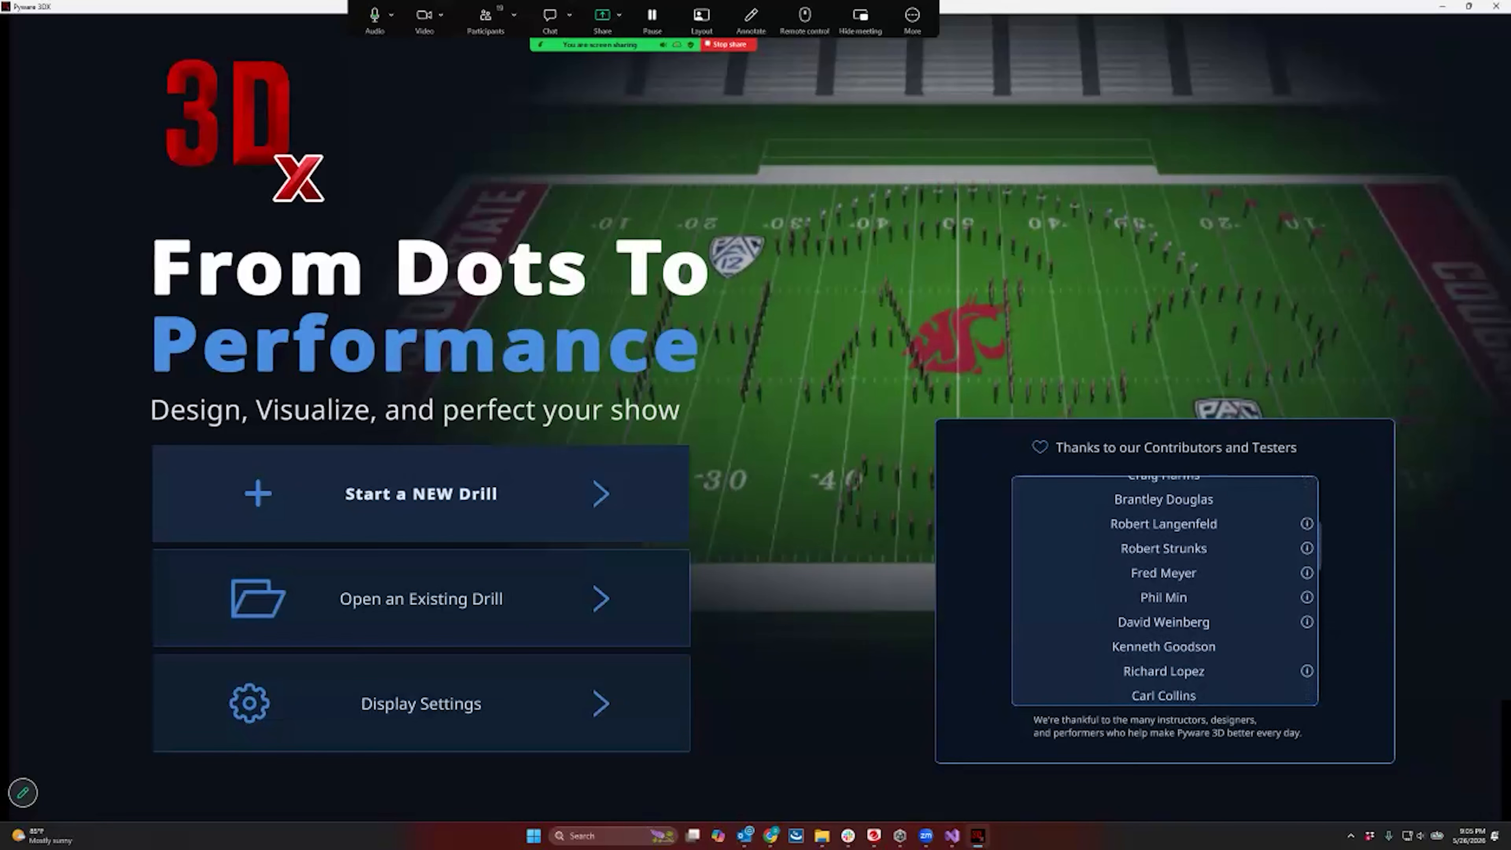
Start a new drill named "My Awesome Drill Take 2" in the Documents / Pyware 3D / Drills location
left_click(421, 493)
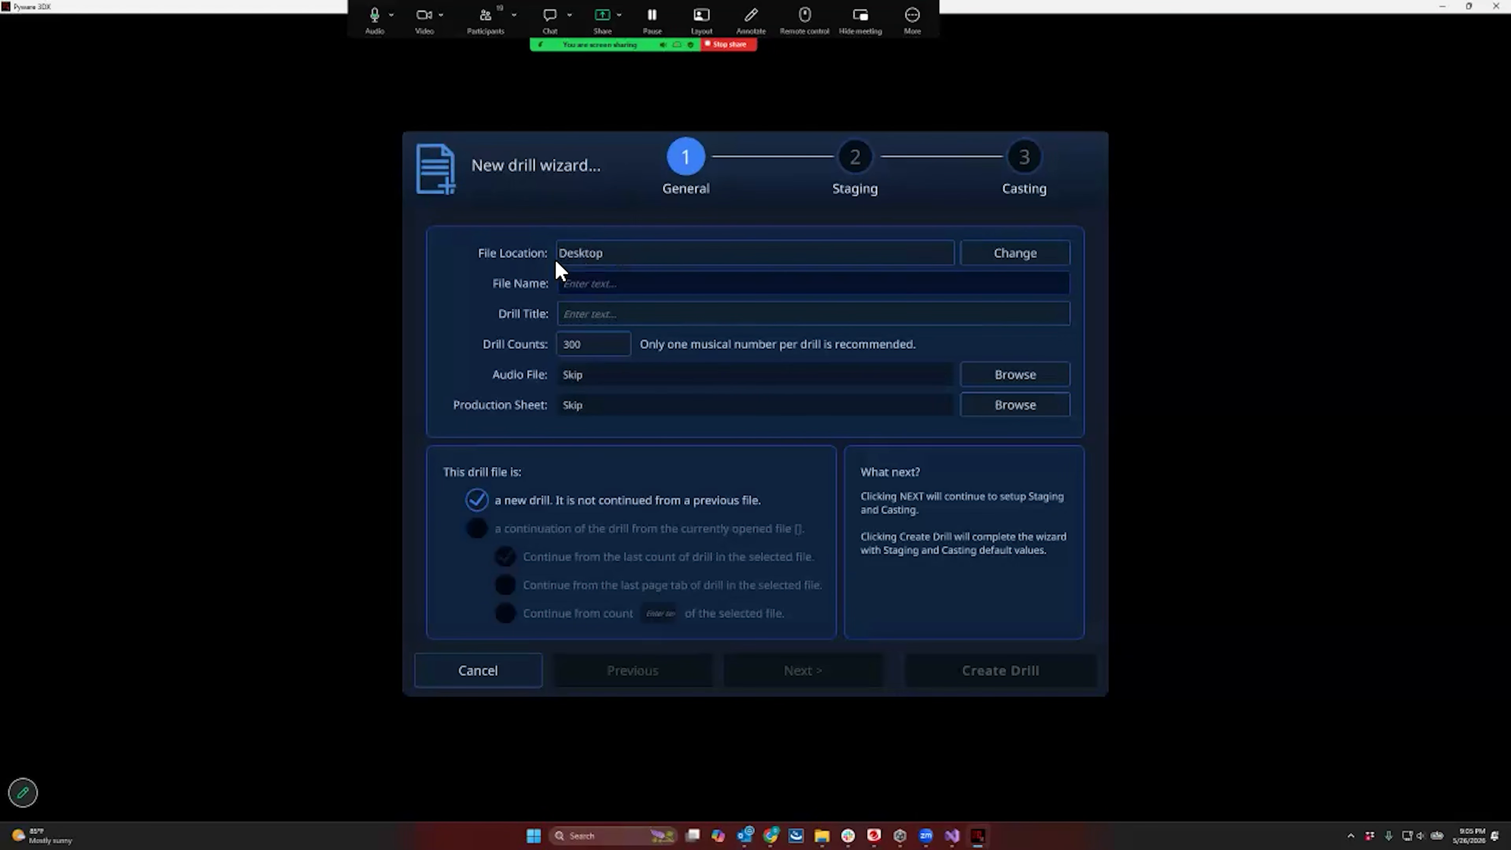
left_click(1015, 253)
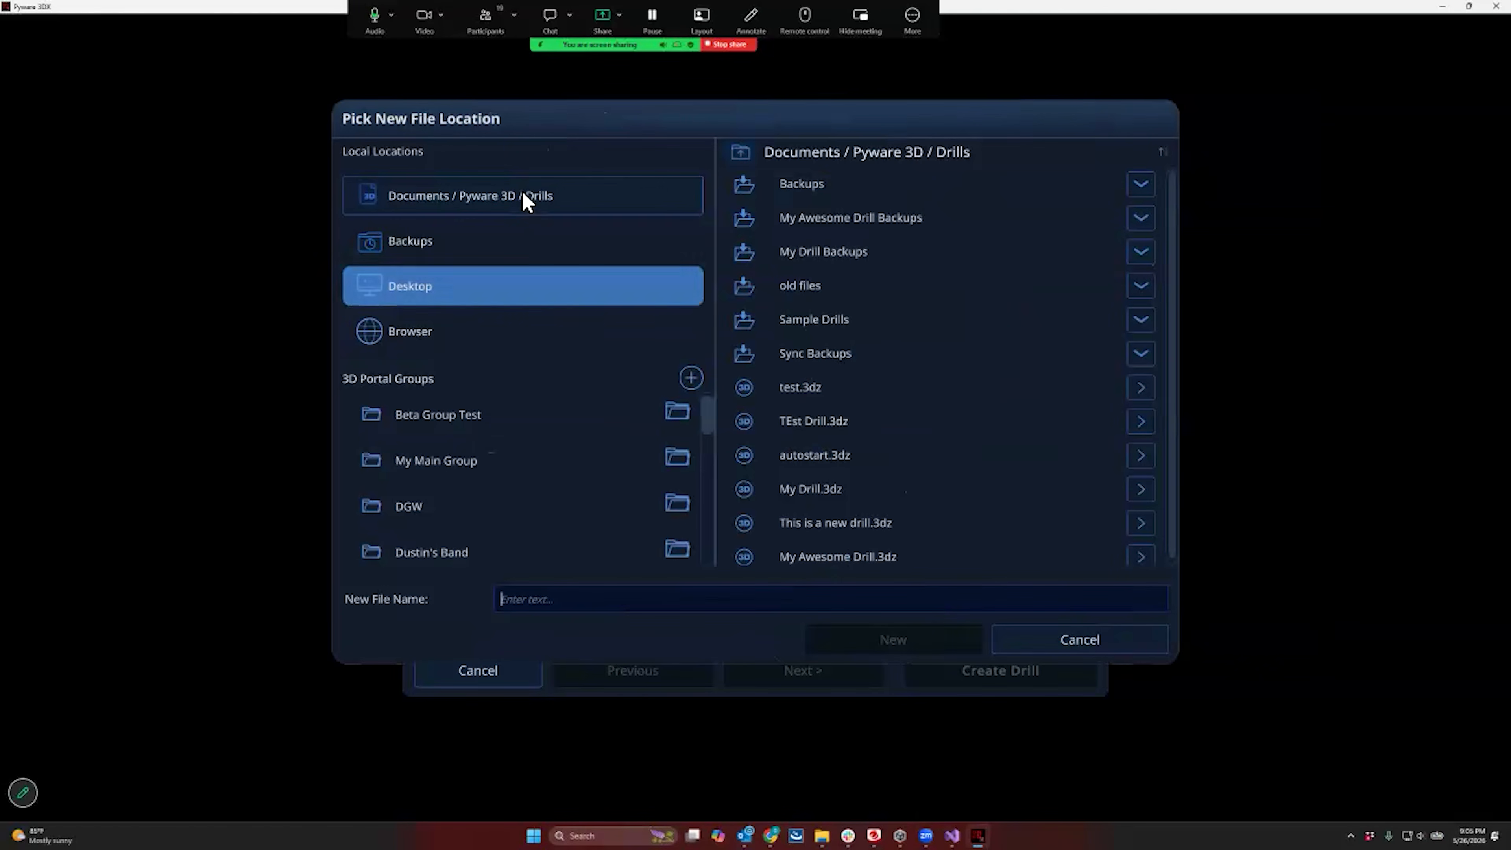
left_click(571, 599)
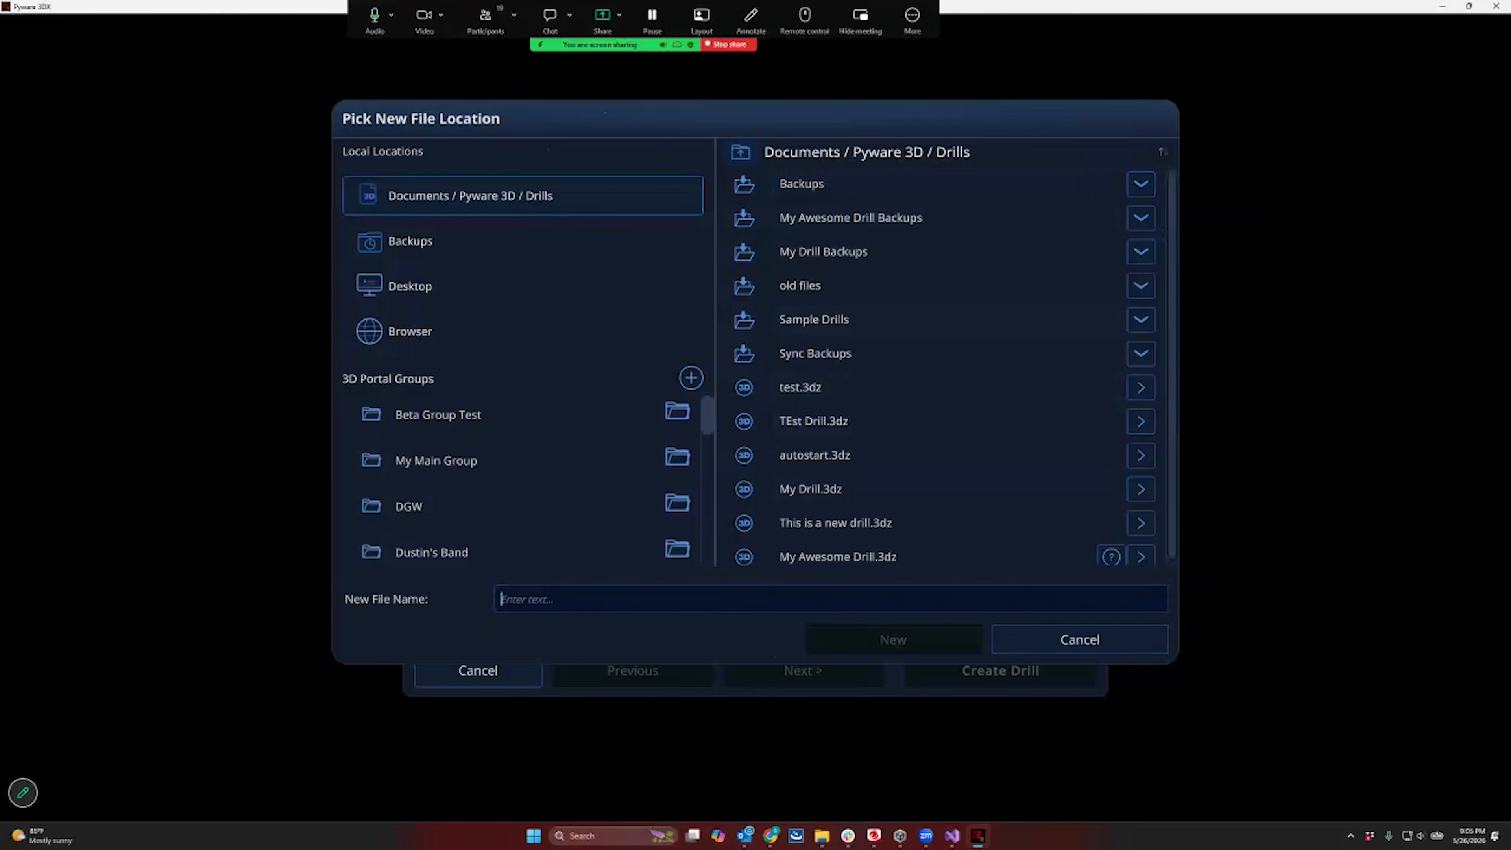
type("My")
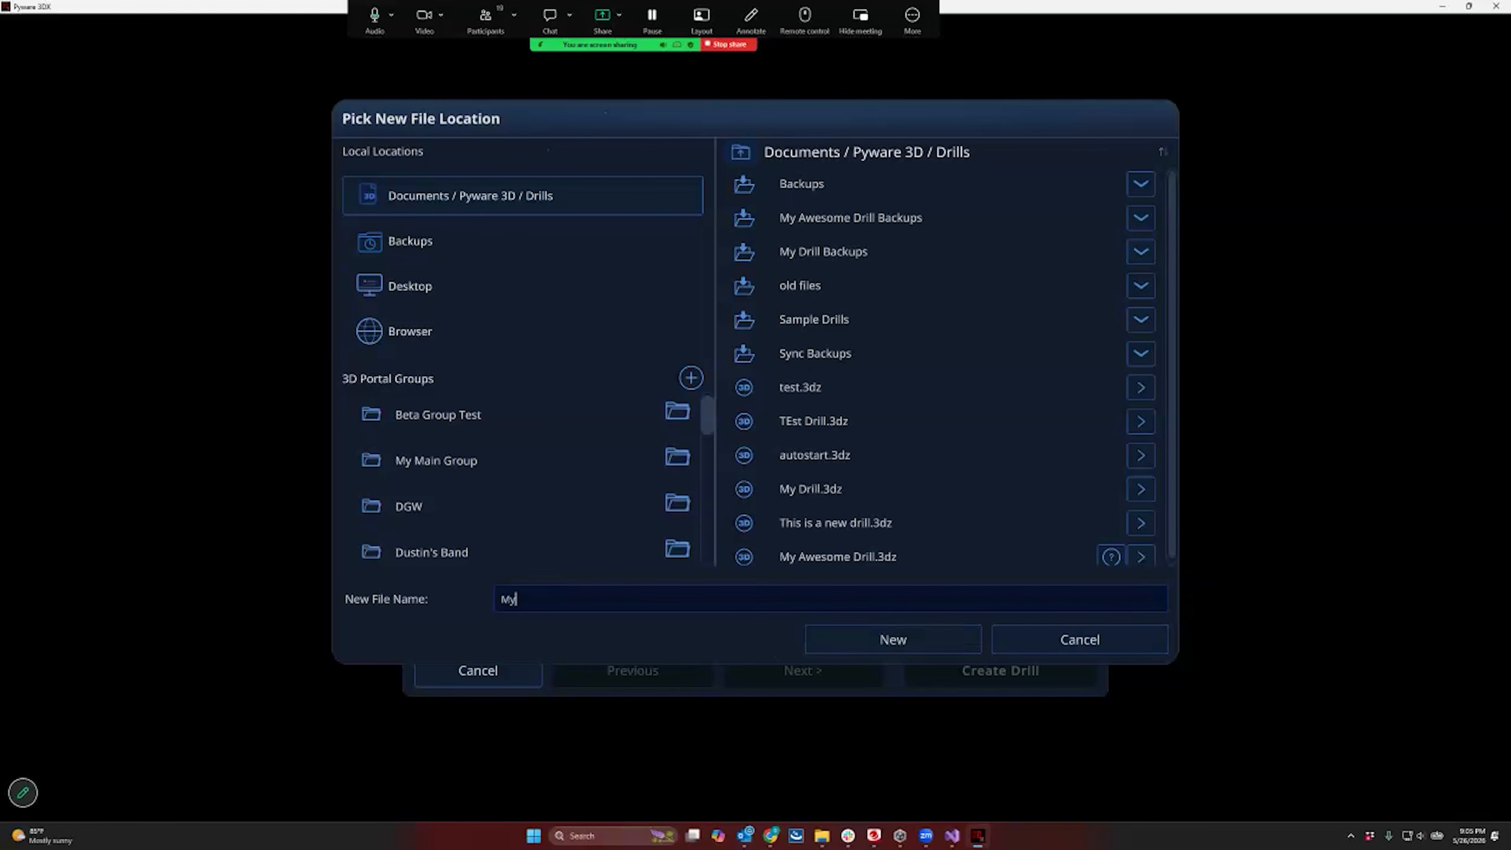
type(" Awesome Drill Take 2")
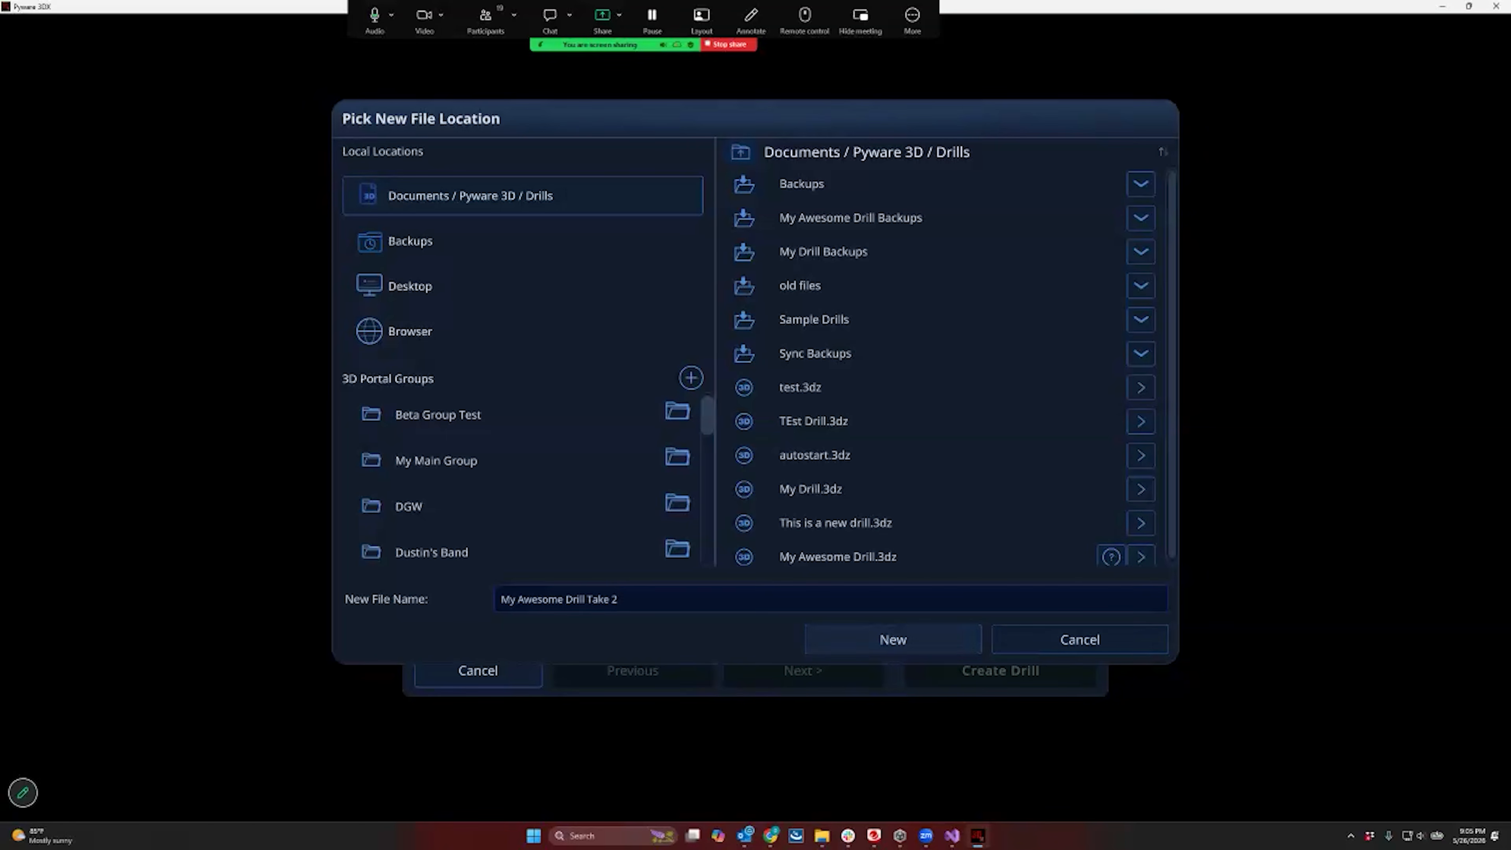
key("Return")
Add "2026 -" to the drill title and proceed to casting with the default staging
left_click(696, 315)
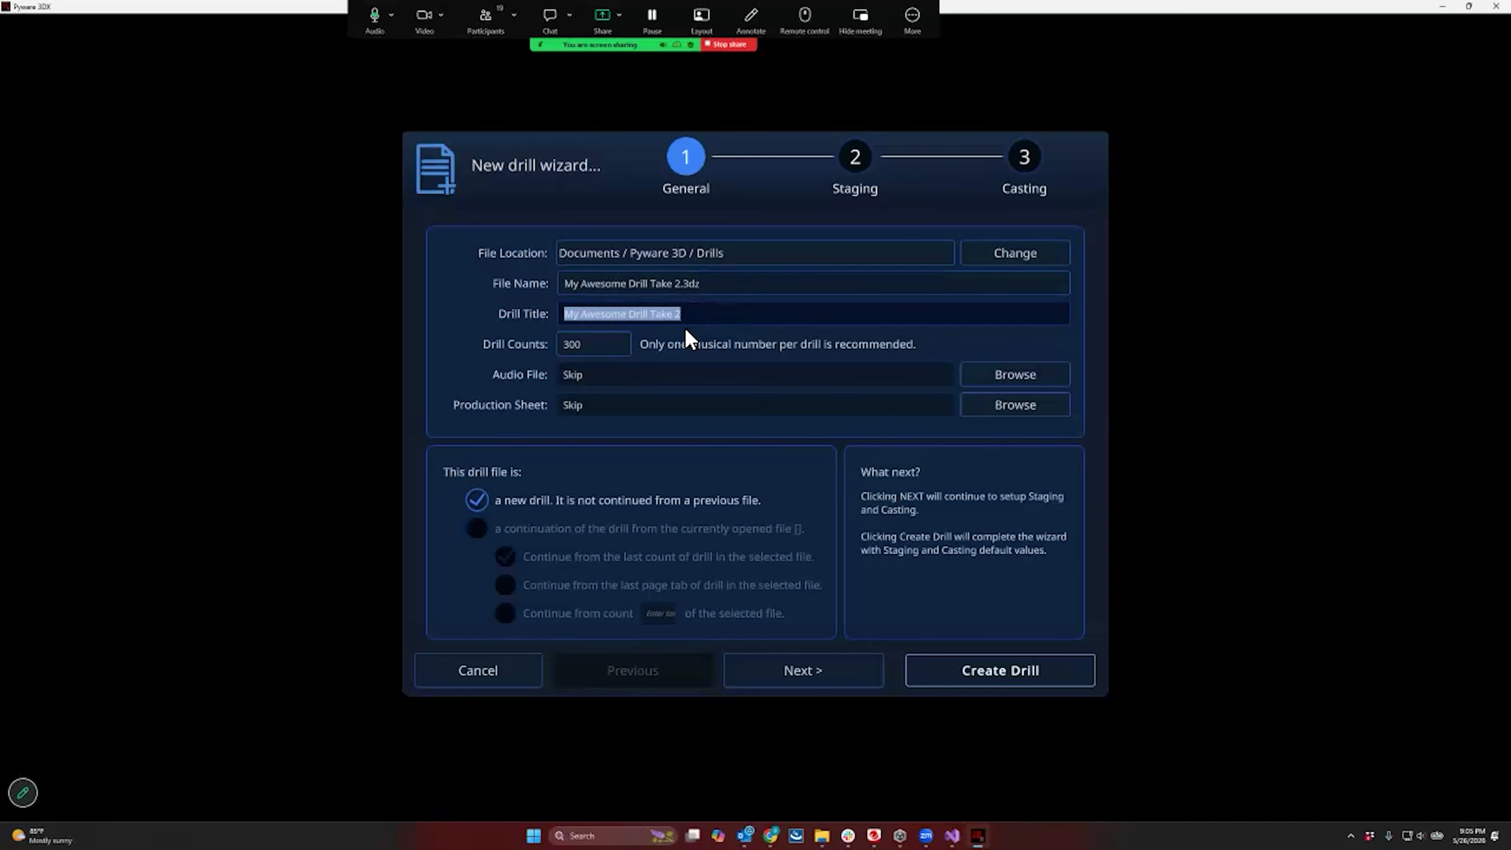
left_click(705, 317)
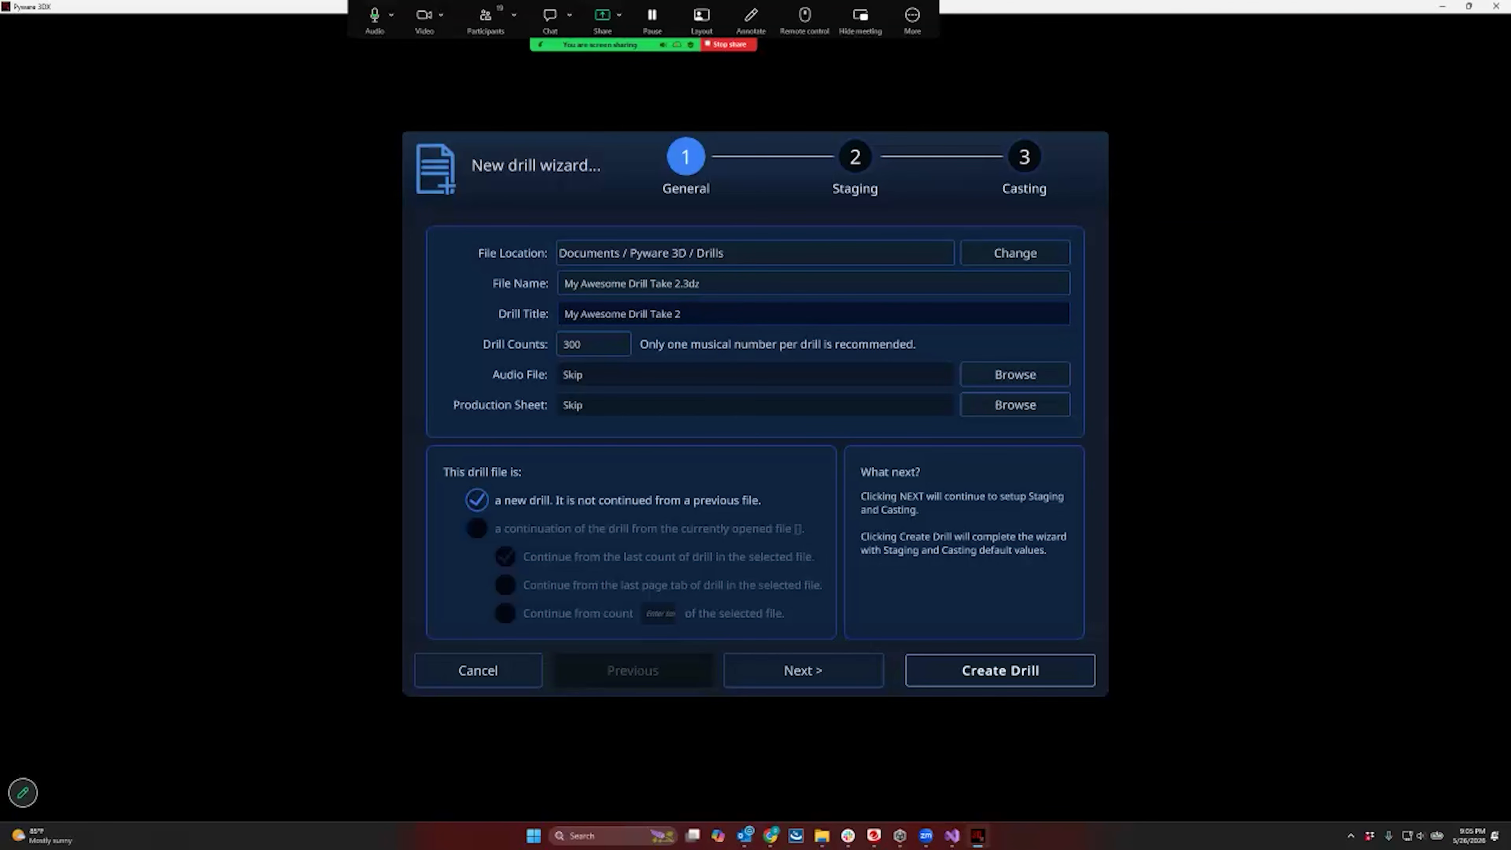
type("2026 -")
left_click(803, 670)
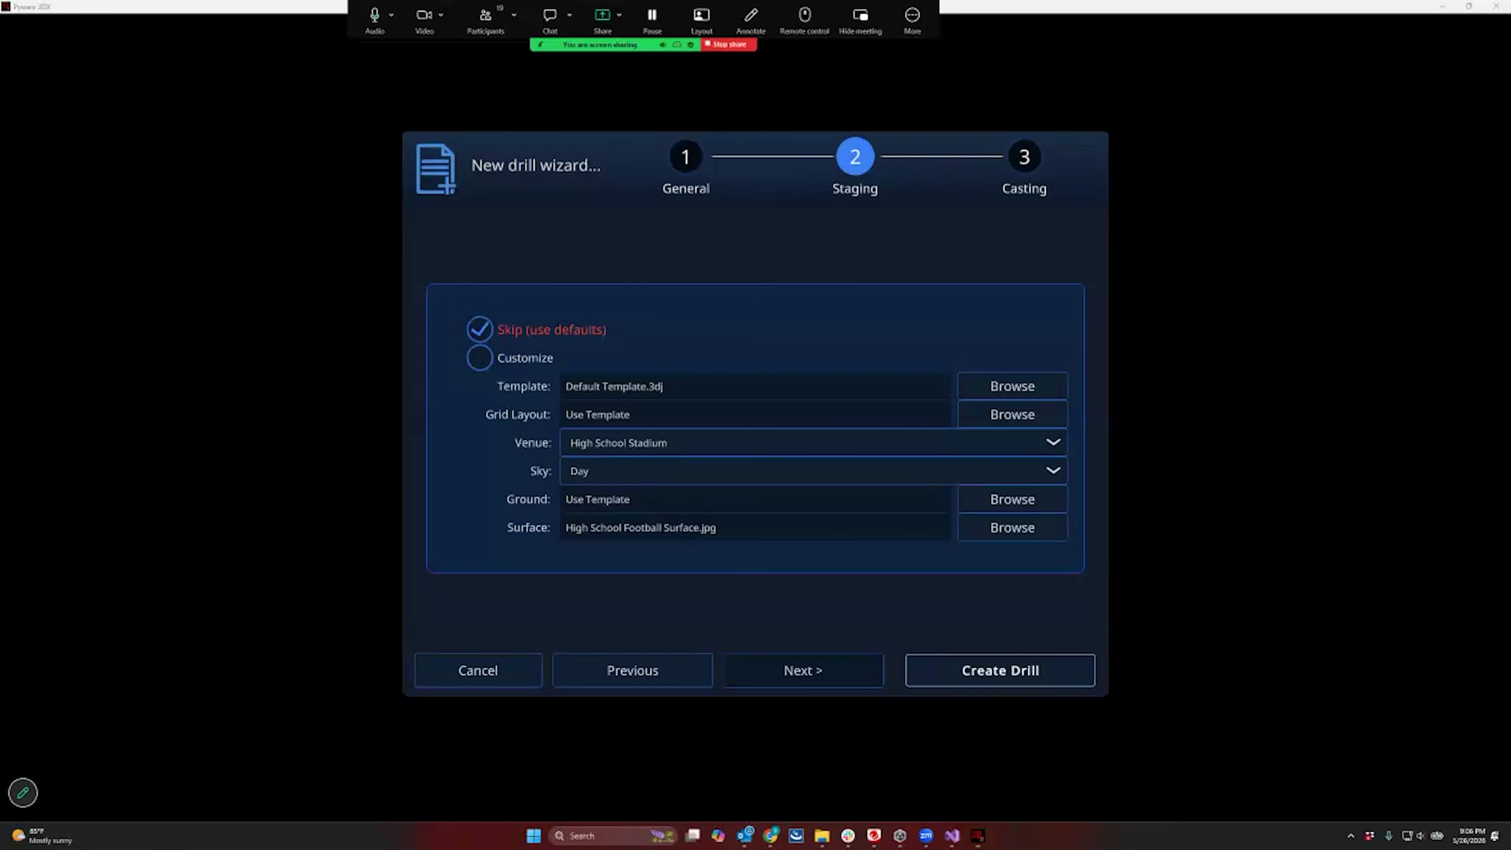
left_click(803, 671)
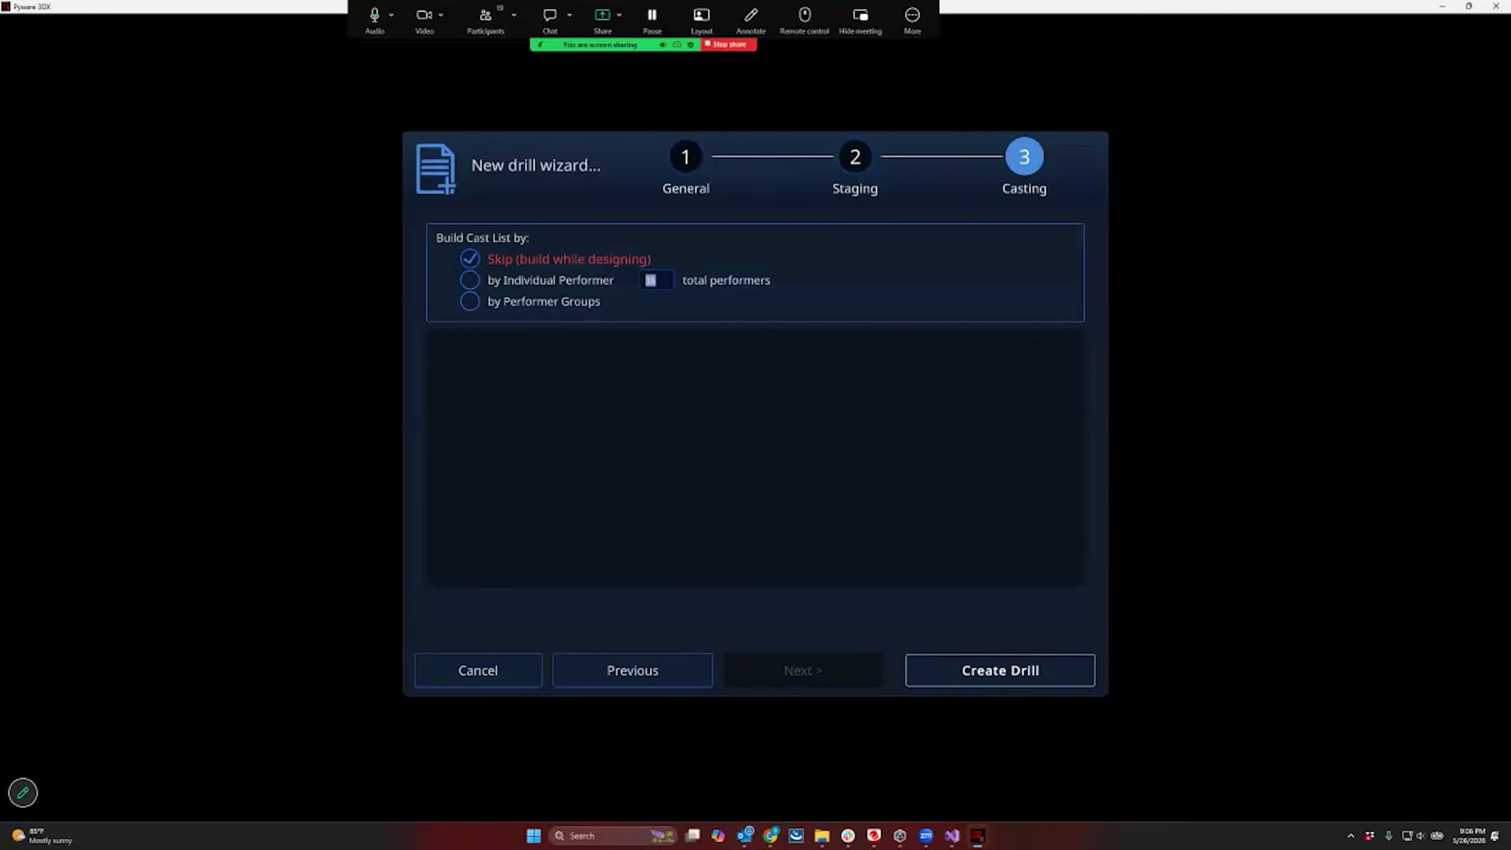
Build the cast list by performer groups and give the first group label prefix C and symbol C
left_click(508, 284)
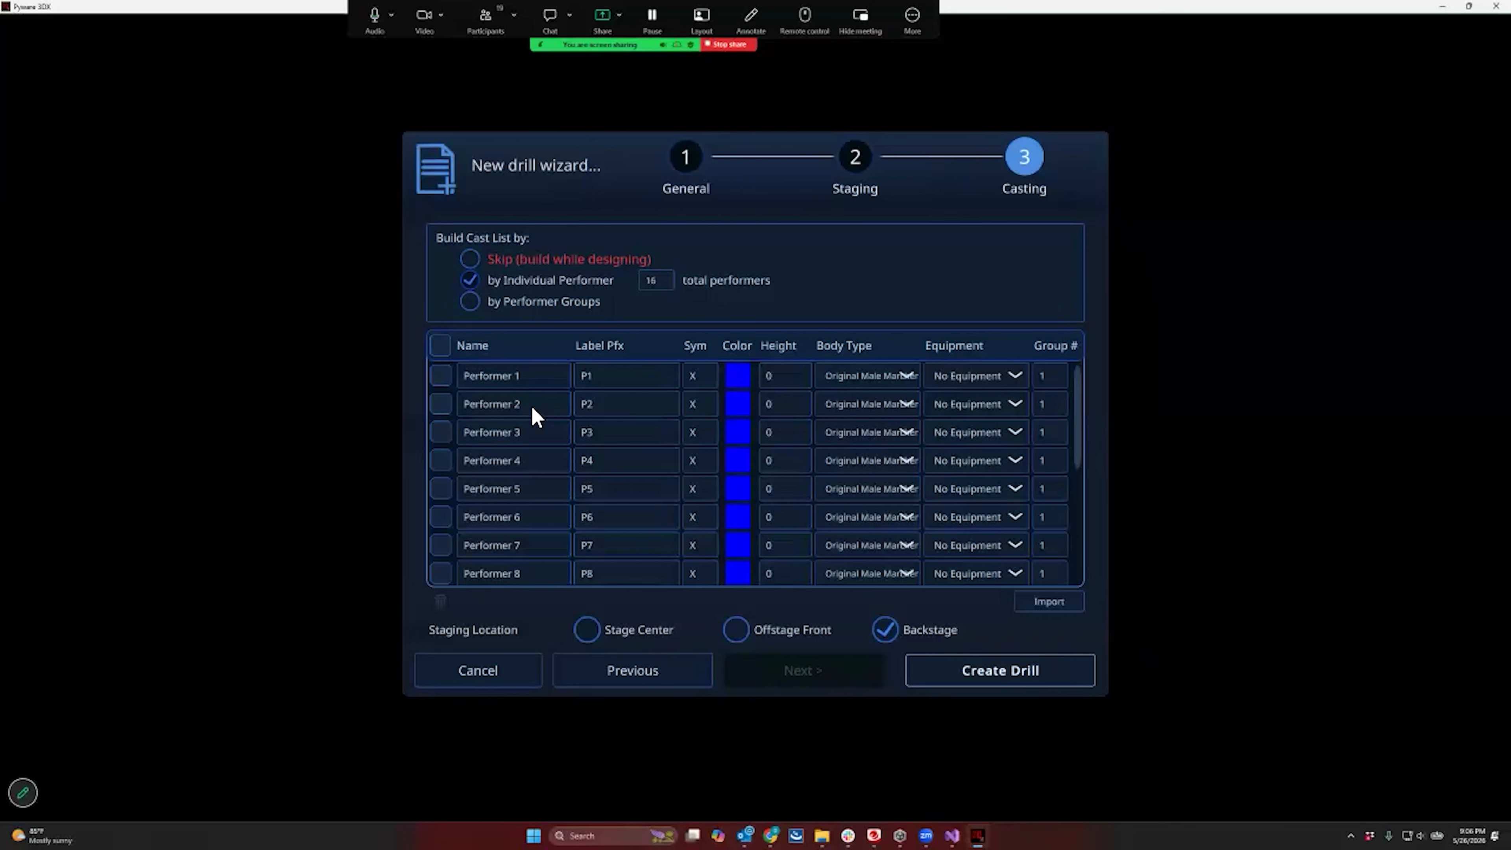
left_click(474, 304)
left_click(521, 384)
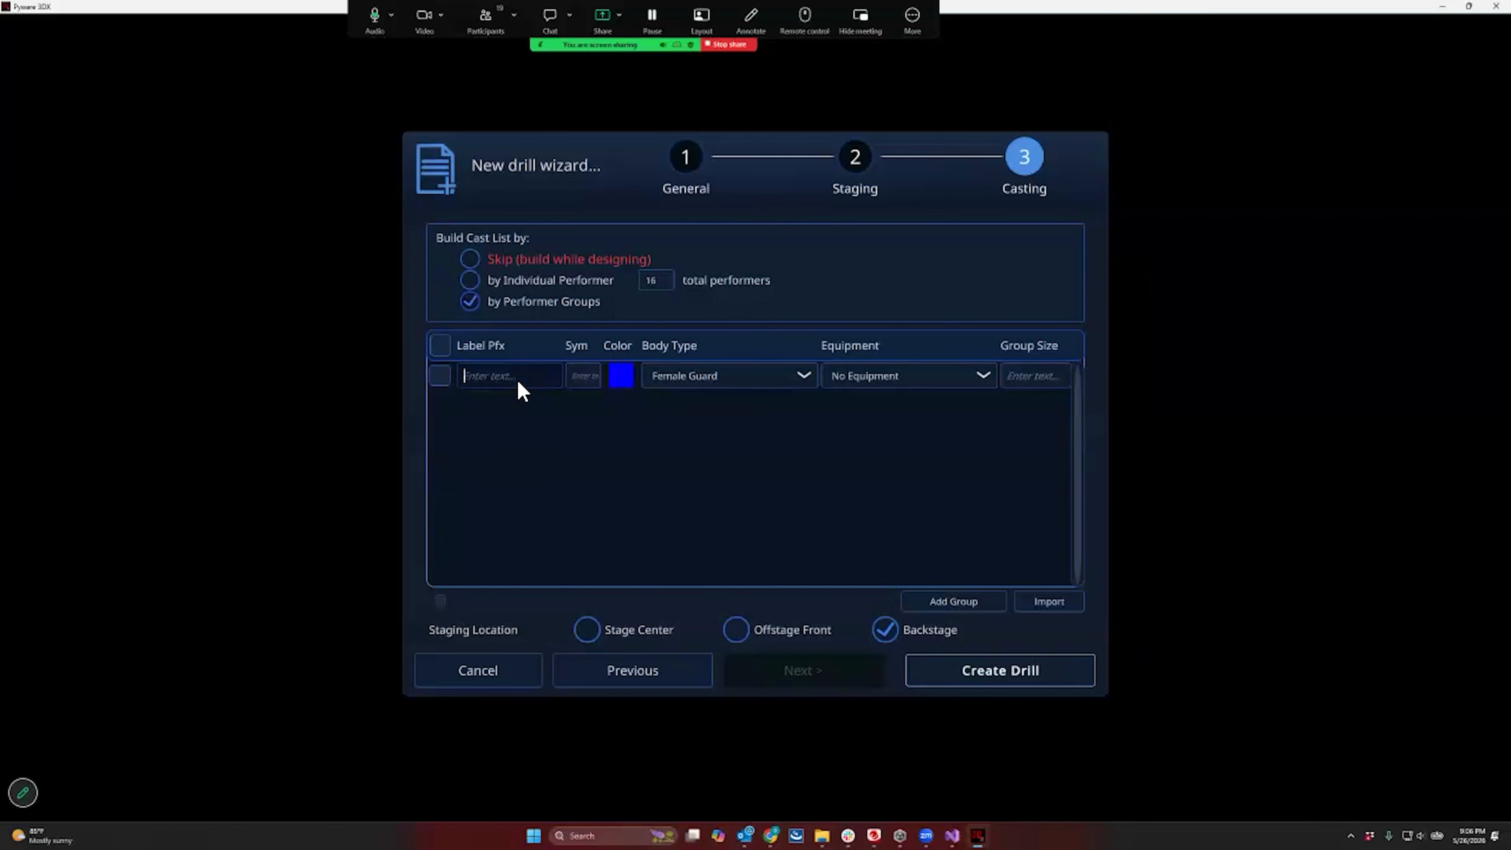
type("C")
left_click(595, 384)
type("C")
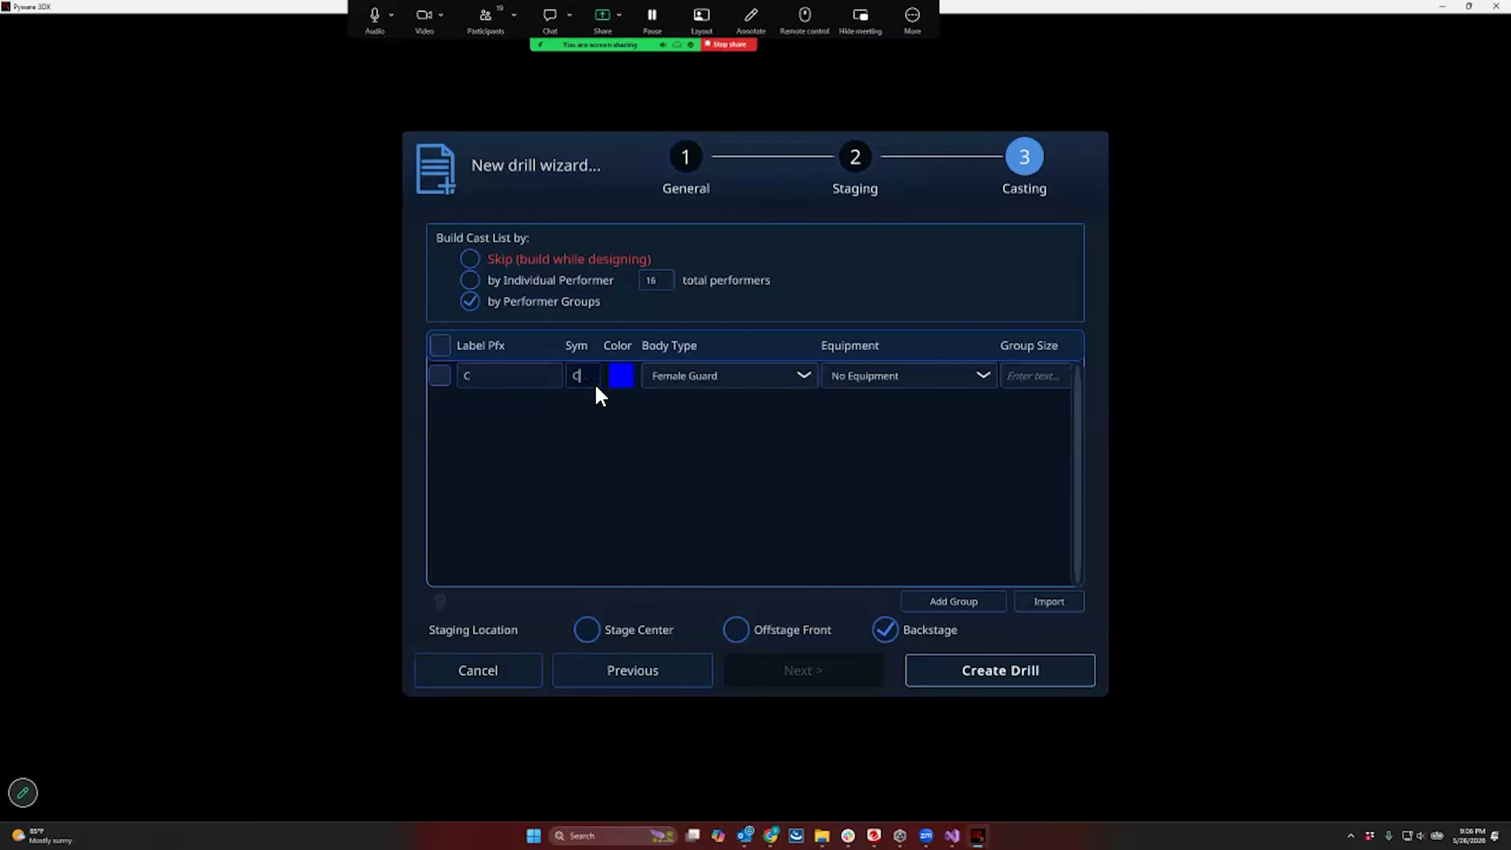
Set group C's body type to Male Marcher, its equipment to Clarinet, and its group size to 20
left_click(685, 381)
scroll(726, 476, "down", 3)
left_click(702, 494)
left_click(909, 375)
left_click(892, 515)
type("20")
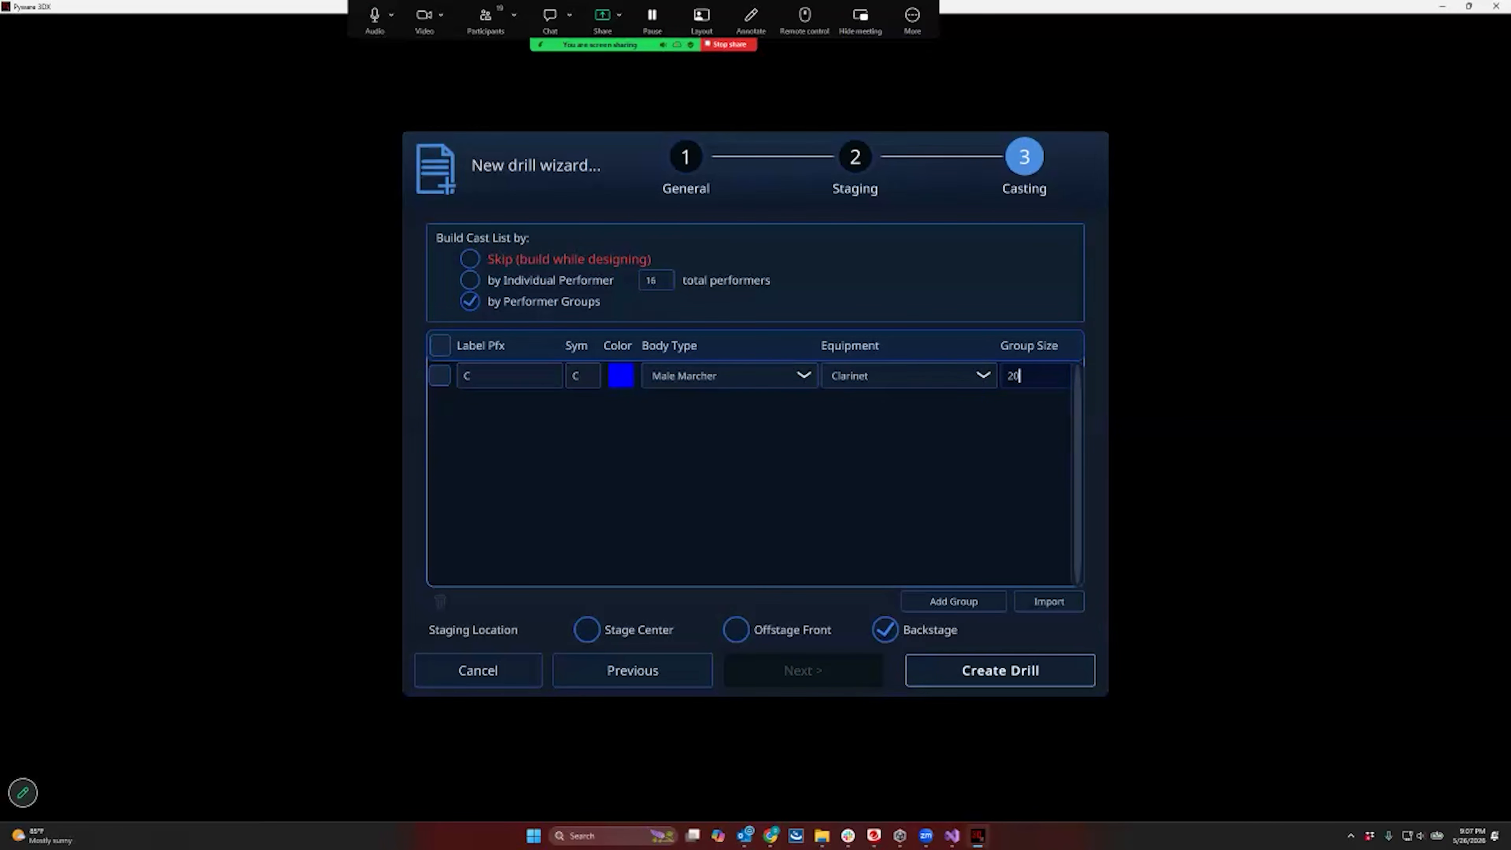
Add a second performer group with label prefix T and symbol T
left_click(953, 601)
left_click(491, 405)
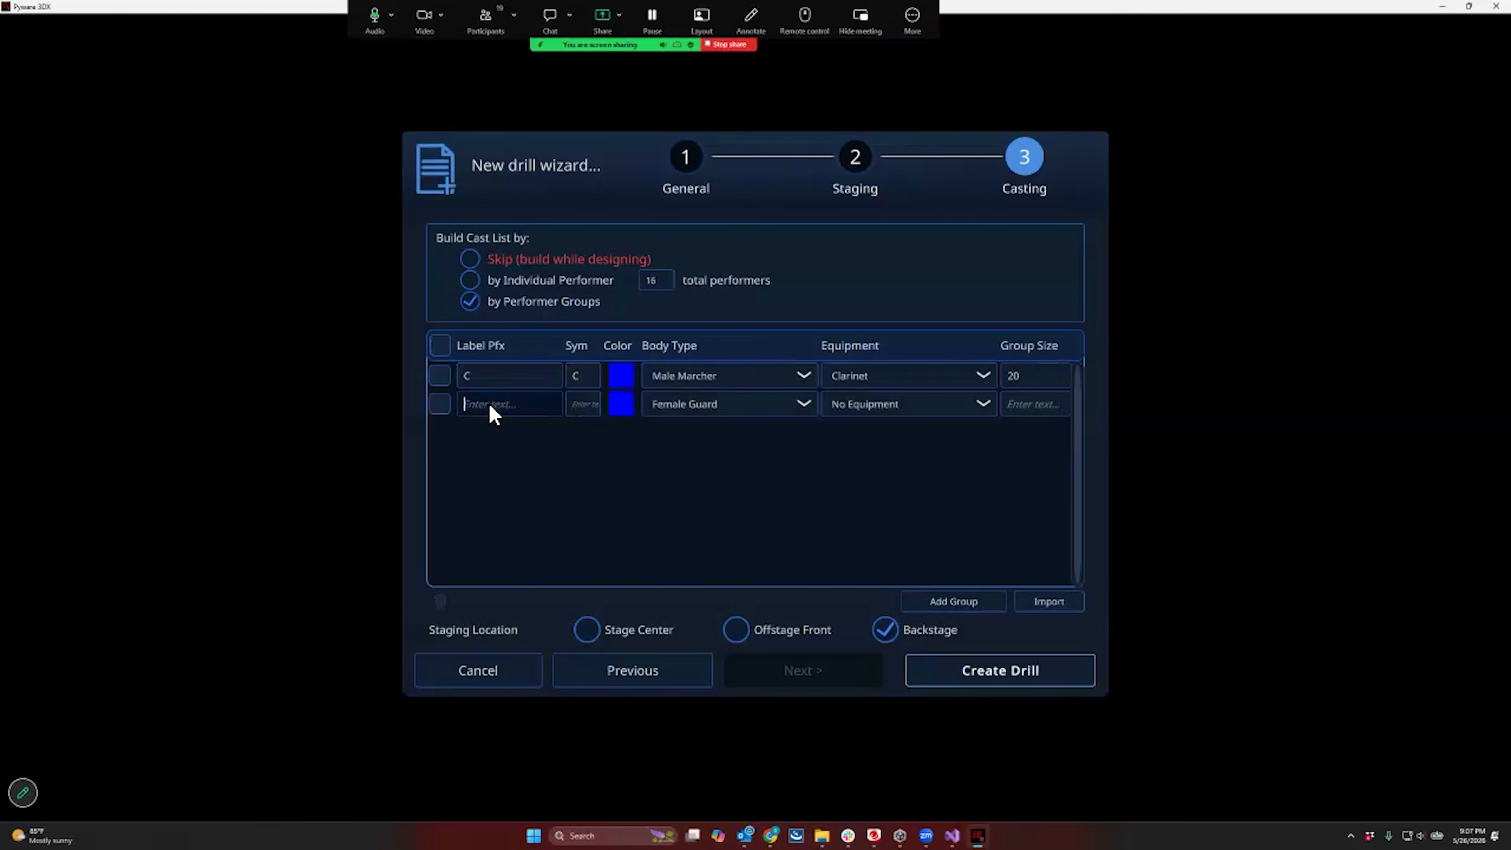
type("T")
left_click(578, 405)
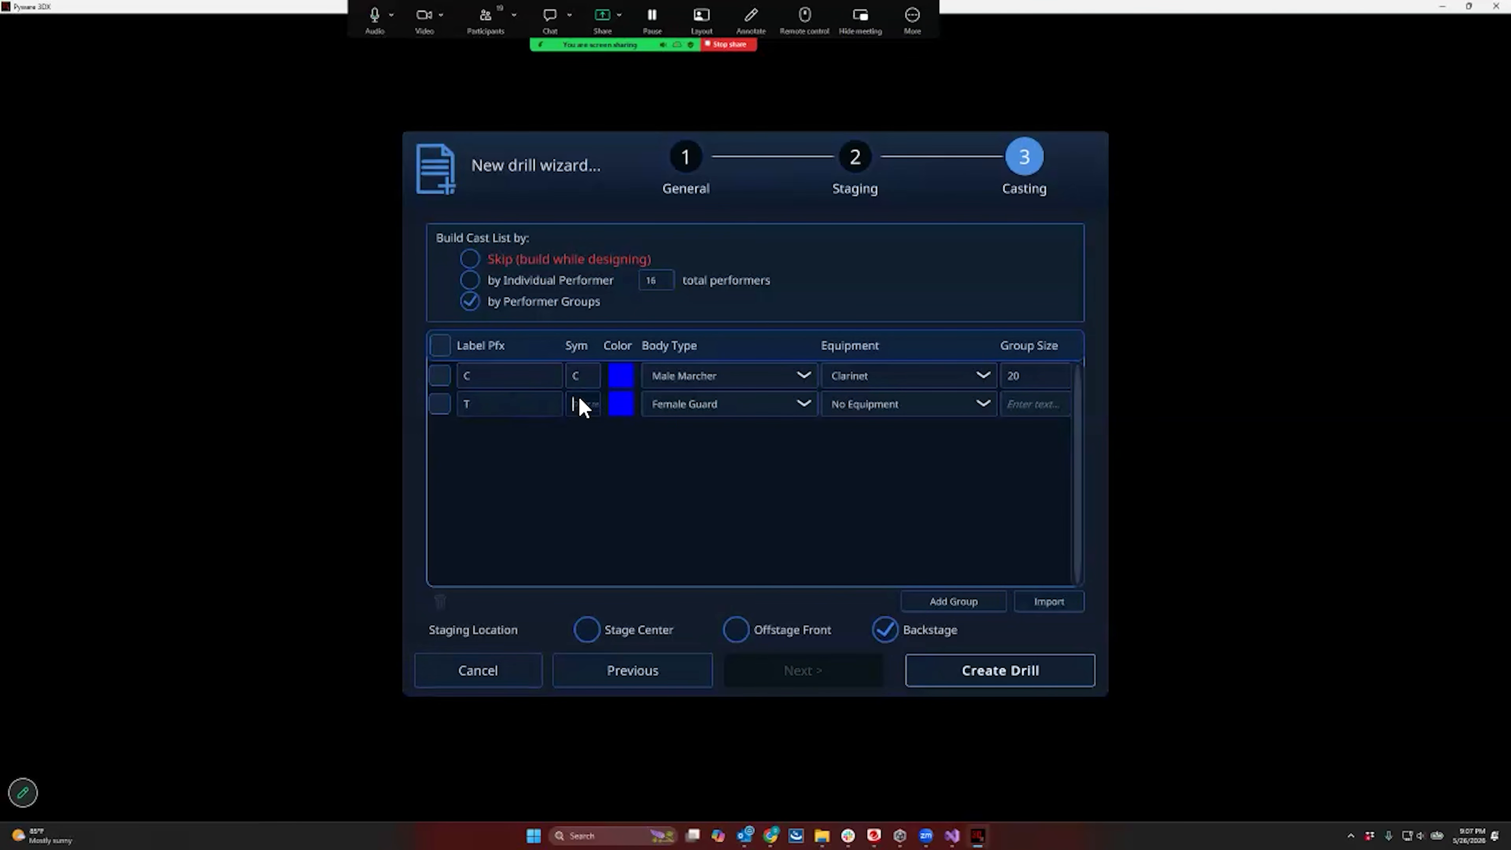
type("T")
Set group T's body type to Male Marcher, its equipment to Trumpet, and its group size to 15
left_click(685, 407)
scroll(726, 500, "down", 2)
scroll(725, 500, "down", 3)
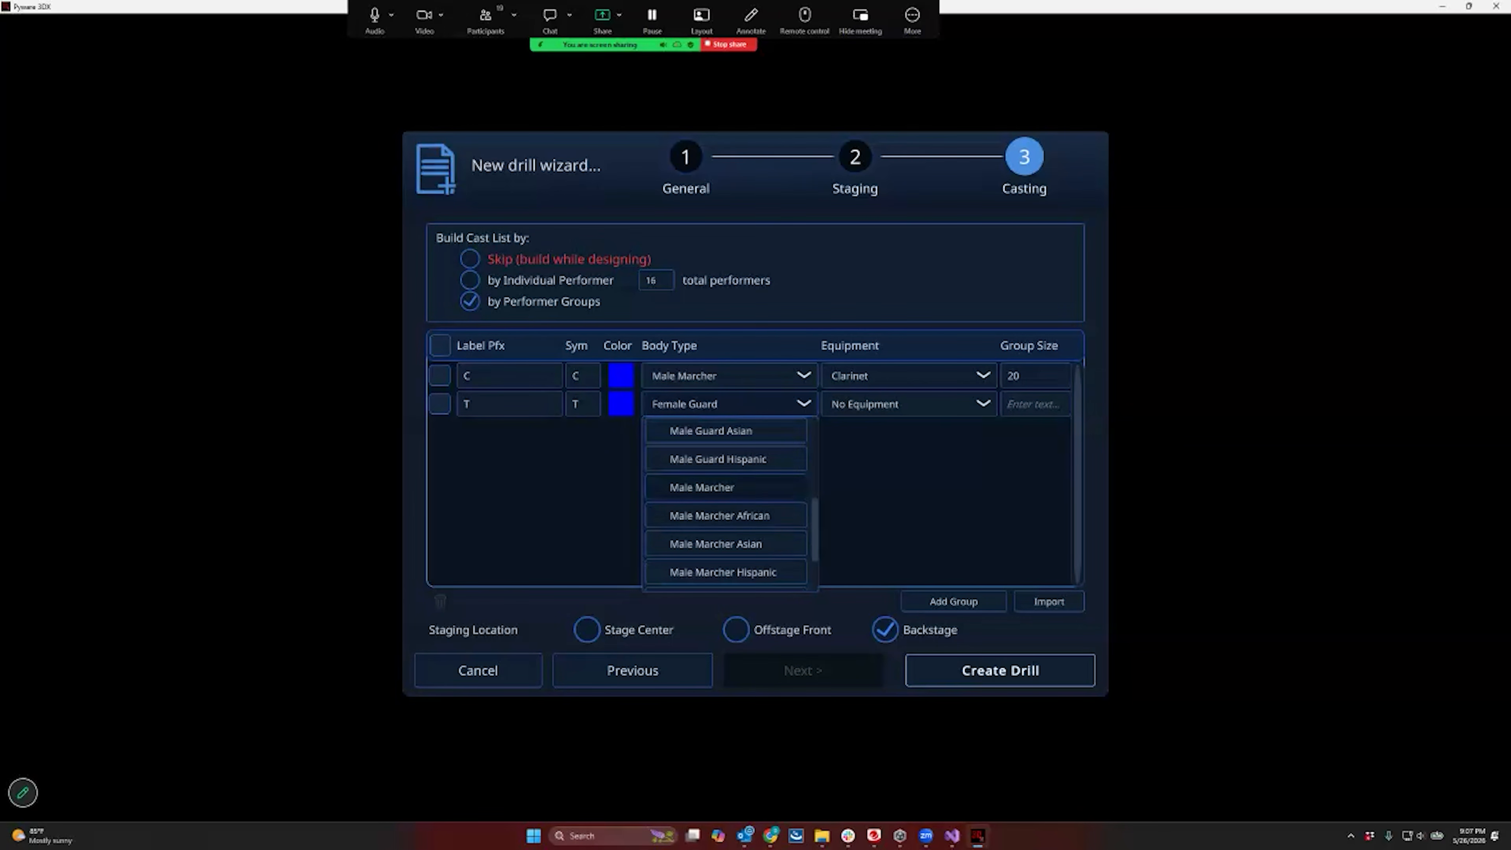
left_click(720, 486)
left_click(893, 405)
left_click(892, 488)
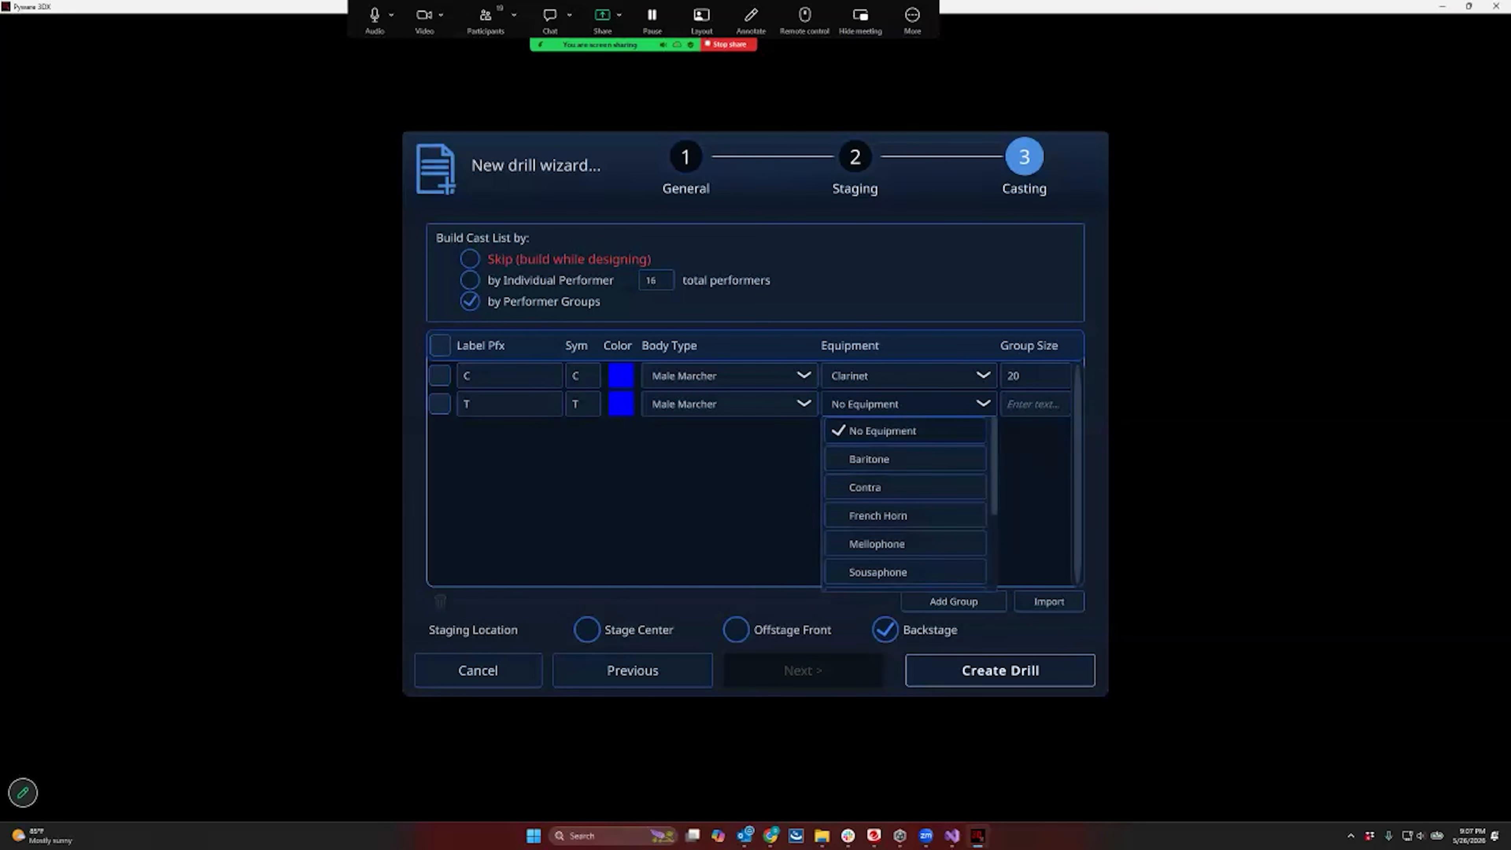
scroll(904, 506, "down", 2)
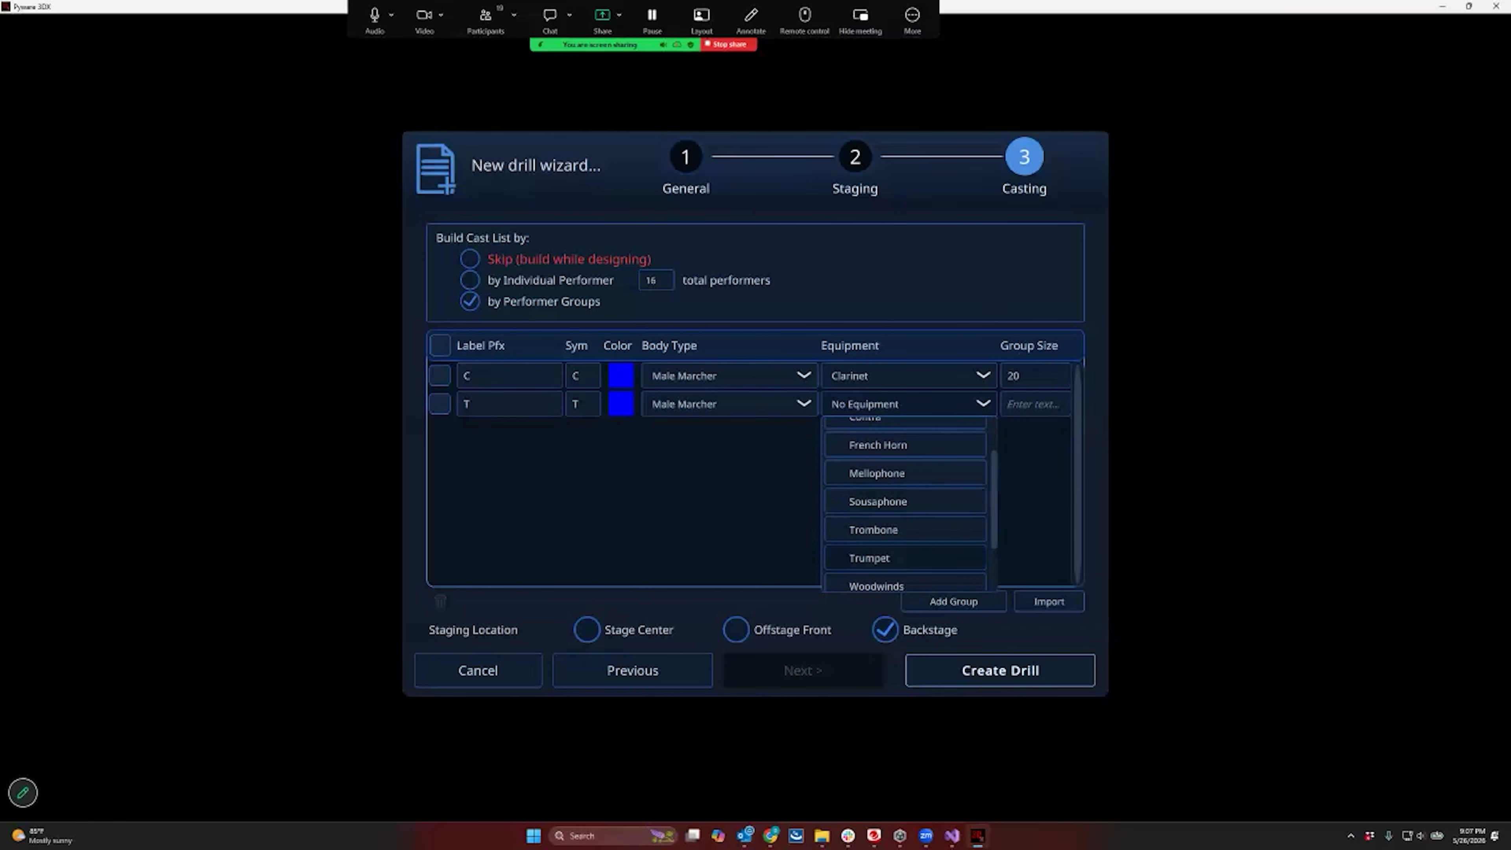
left_click(877, 560)
left_click(1034, 405)
type("15")
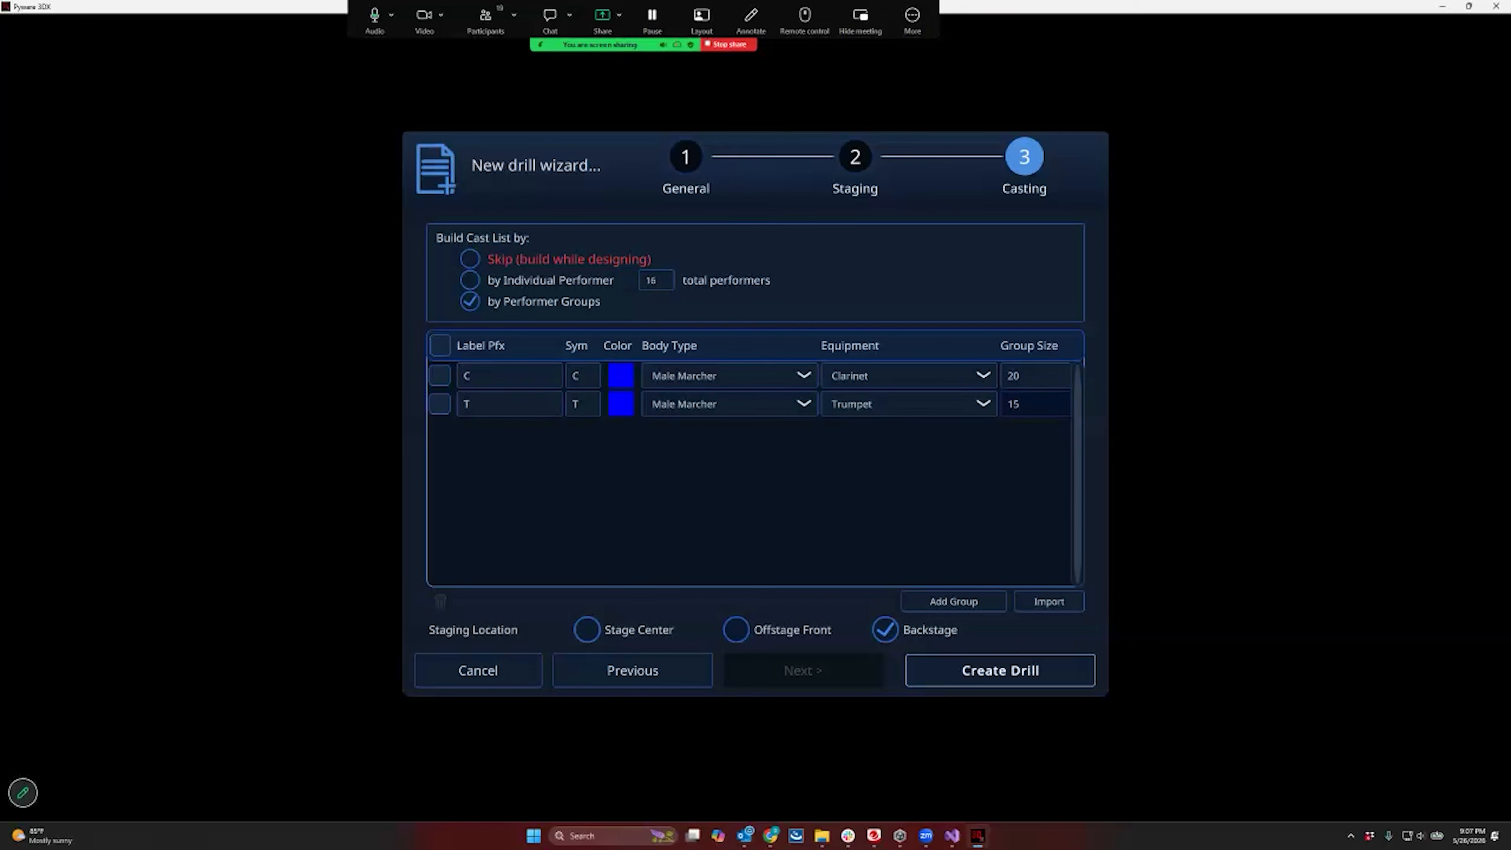
Set the staging location to Stage Center and create the drill
left_click(587, 629)
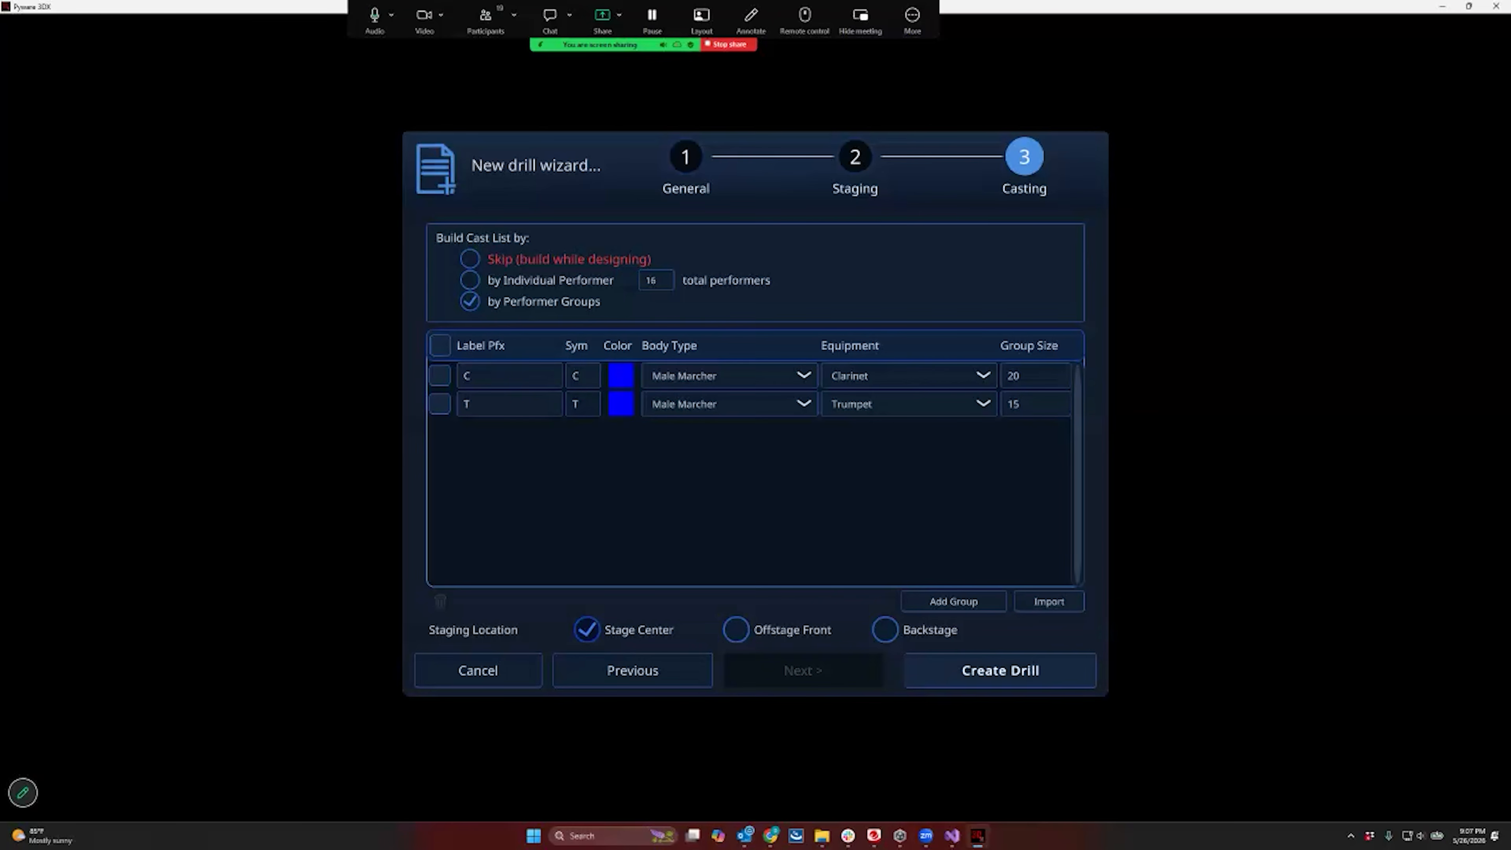
left_click(1000, 670)
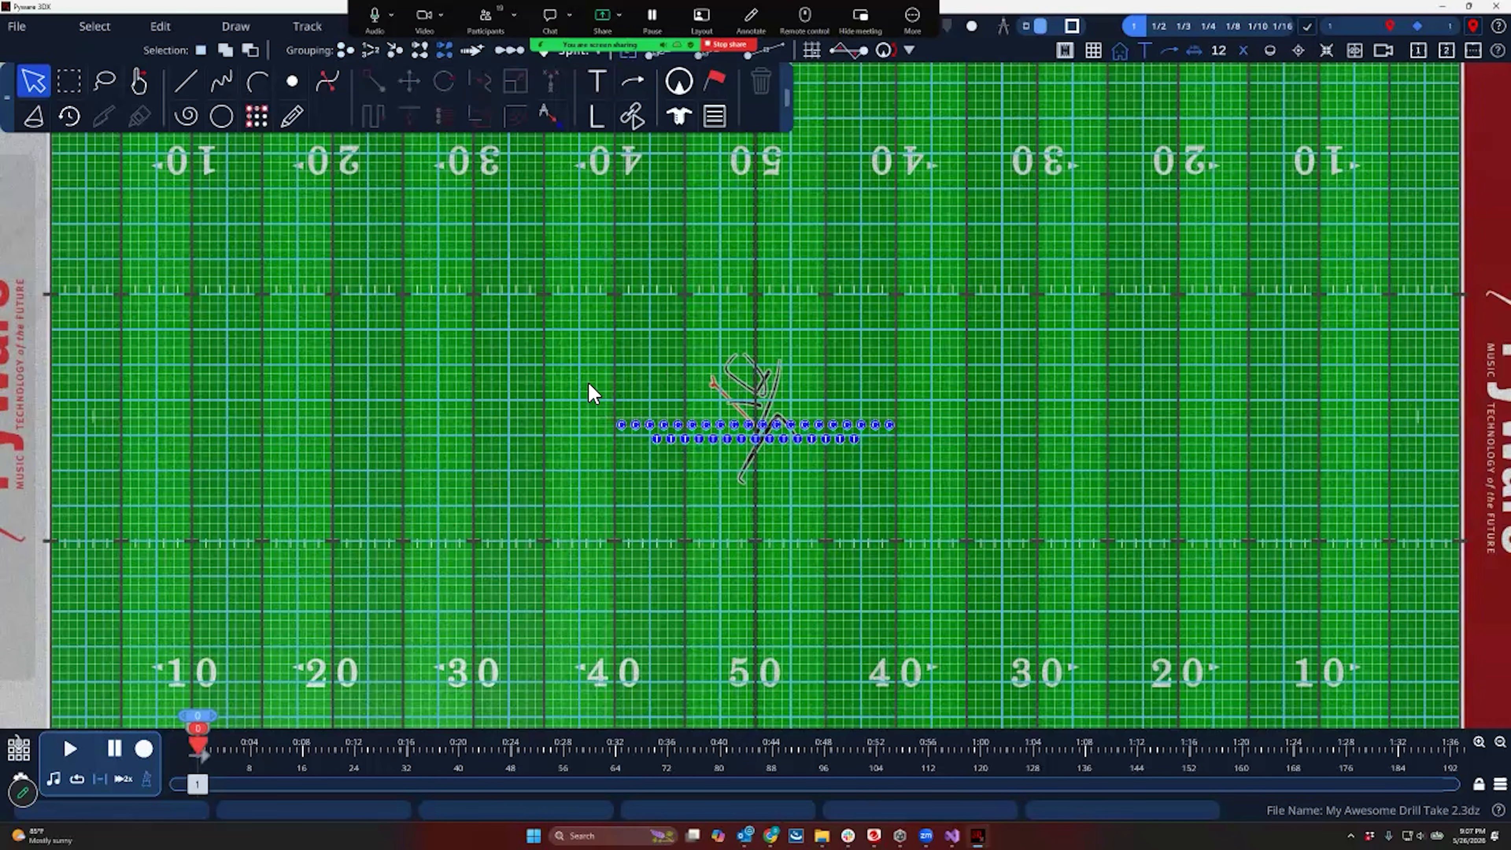
Clear the performer selection and switch the field to the 3D perspective view
left_click_drag(583, 378, 892, 493)
key("Escape")
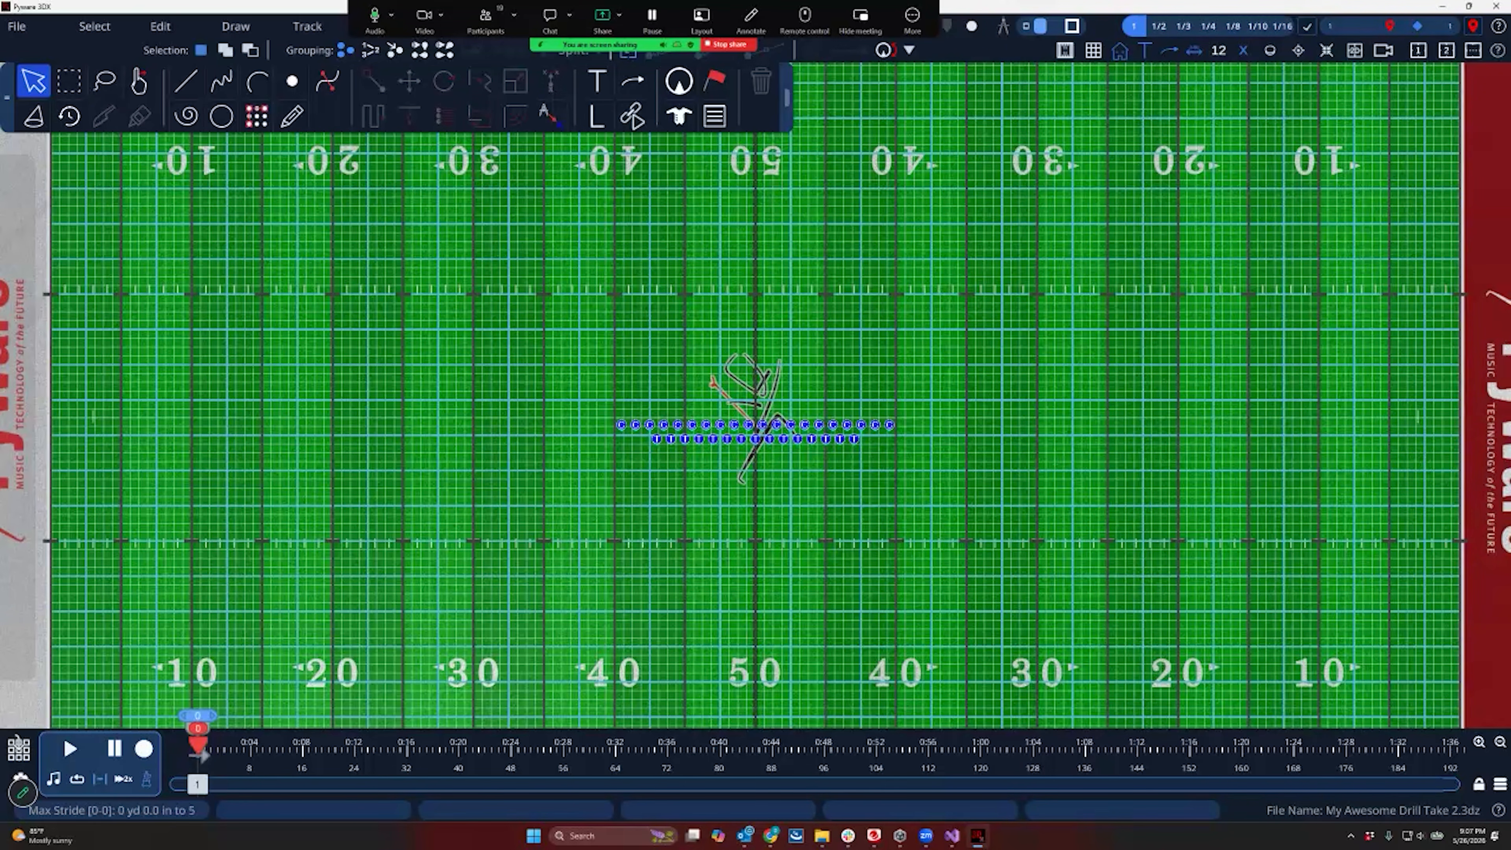
left_click(1354, 51)
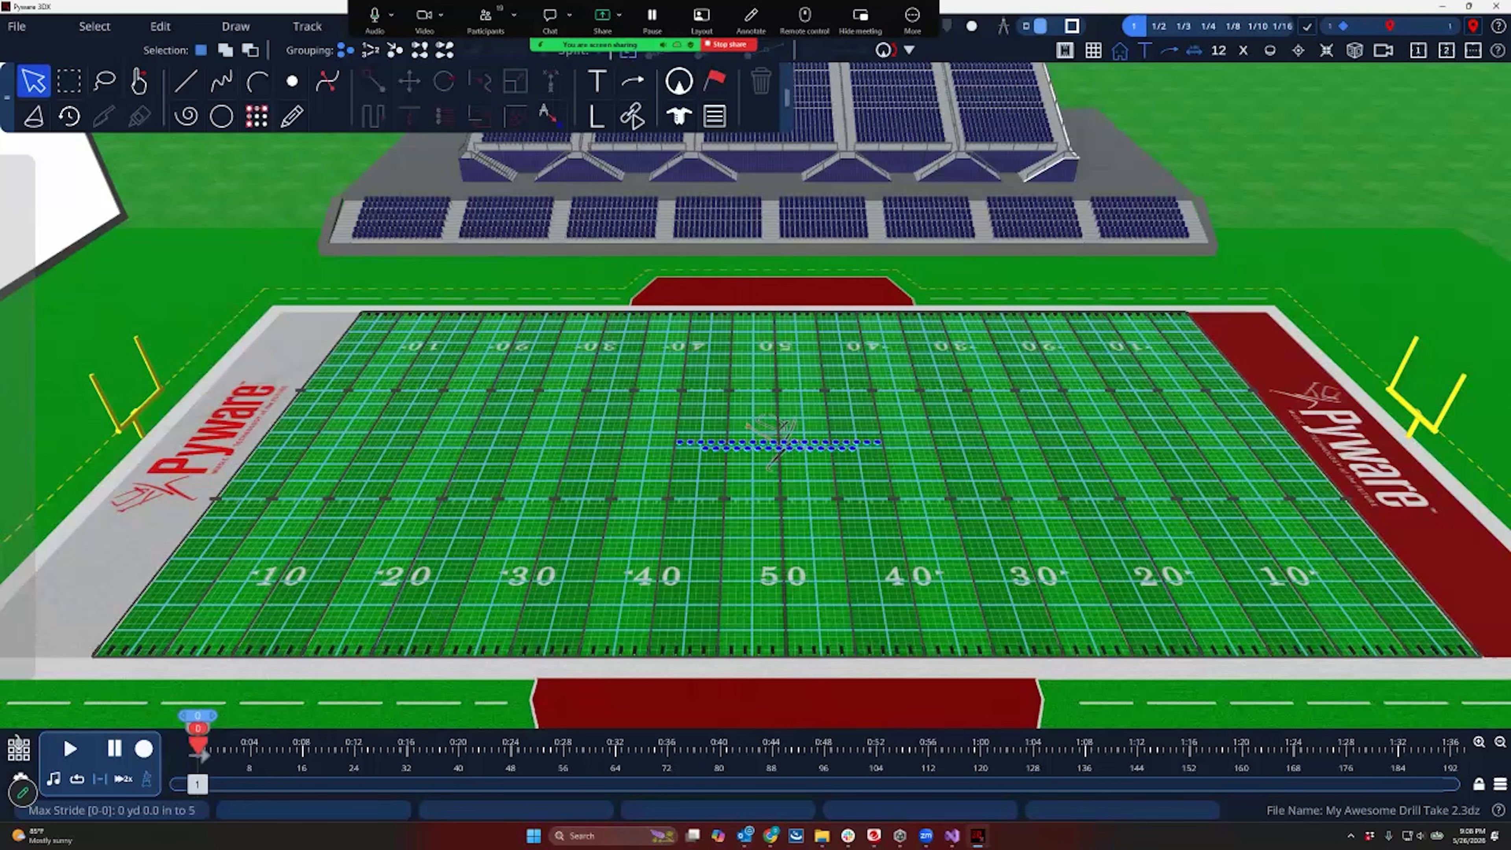
left_click(70, 100)
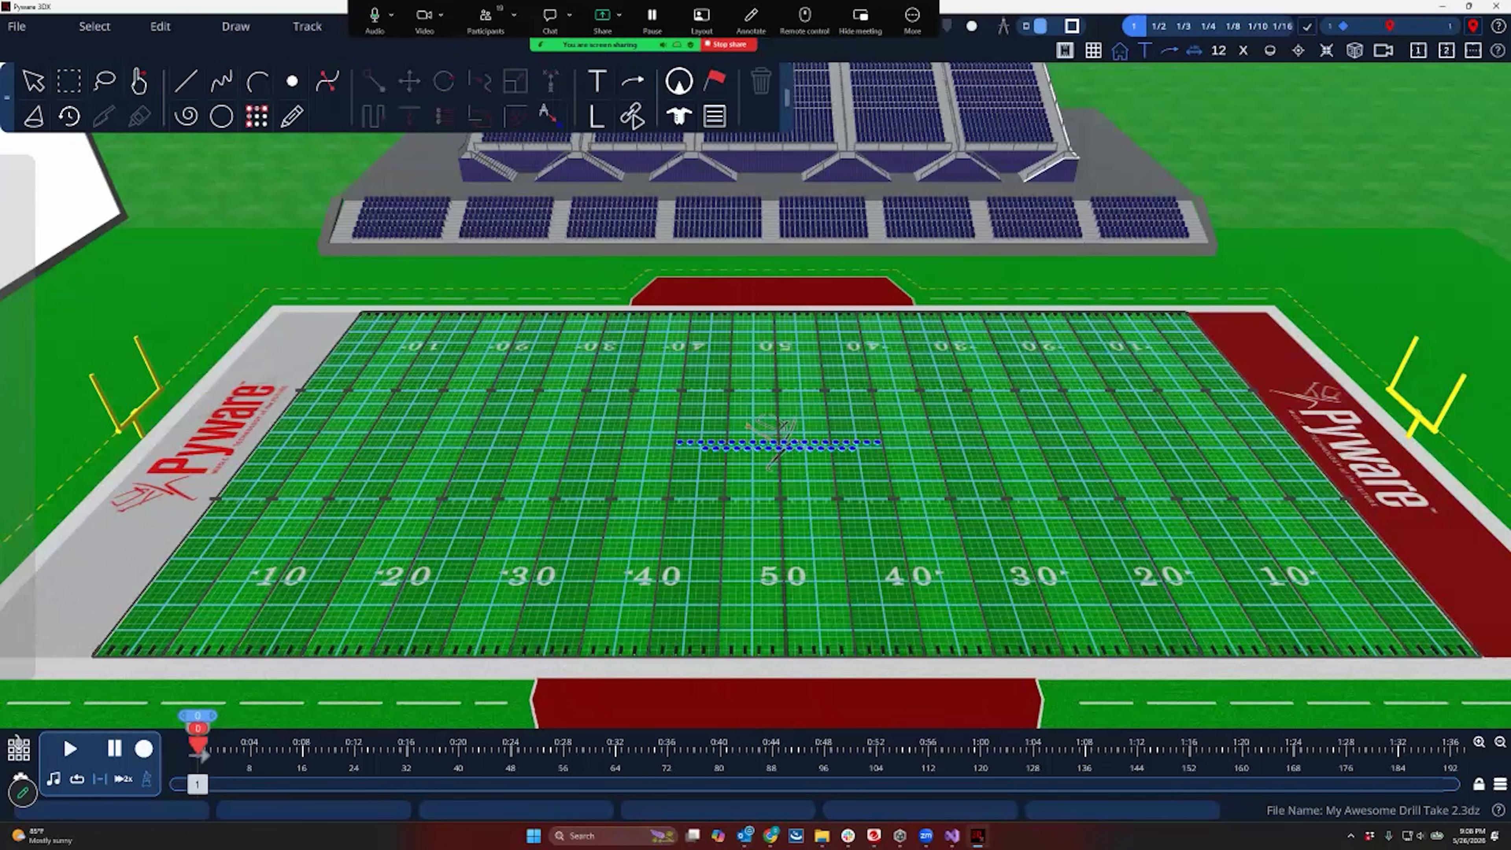
Toggle the realistic field surface off and on, and hide and restore the grid lines
left_click(1065, 51)
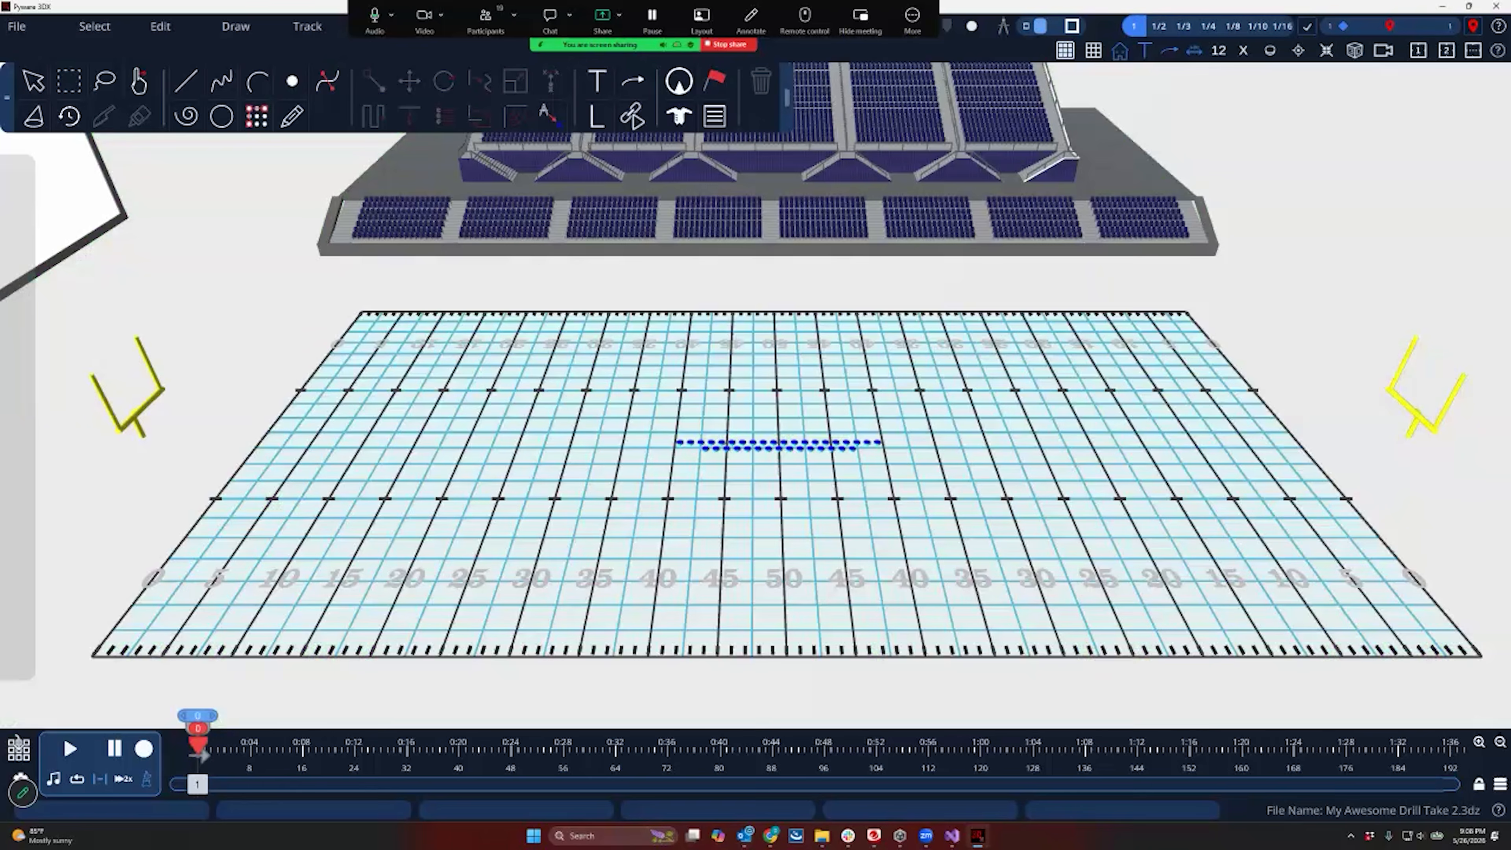
left_click(1065, 51)
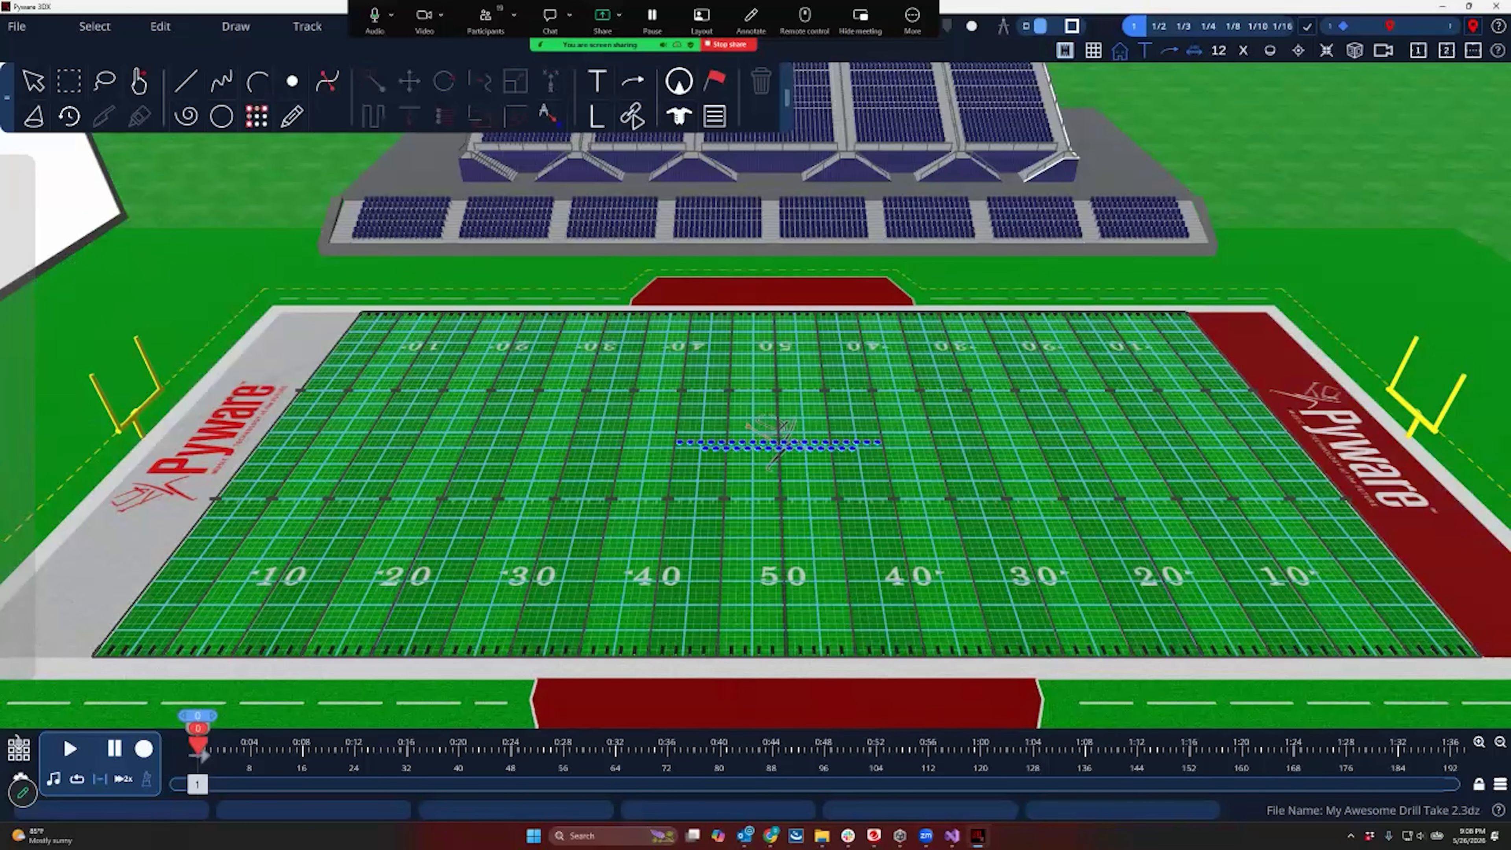
left_click(1094, 51)
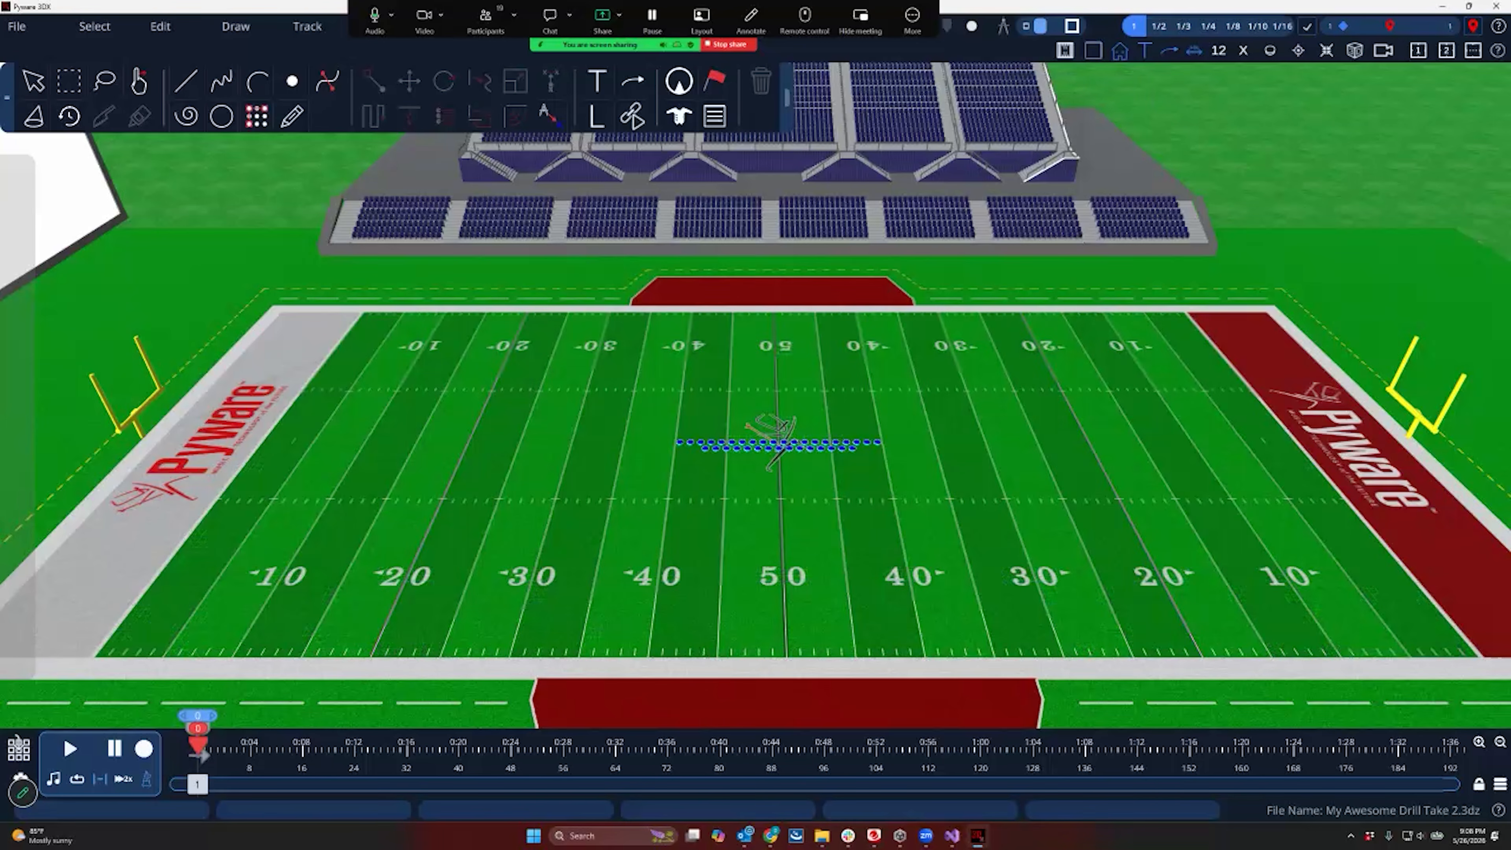
left_click(1093, 50)
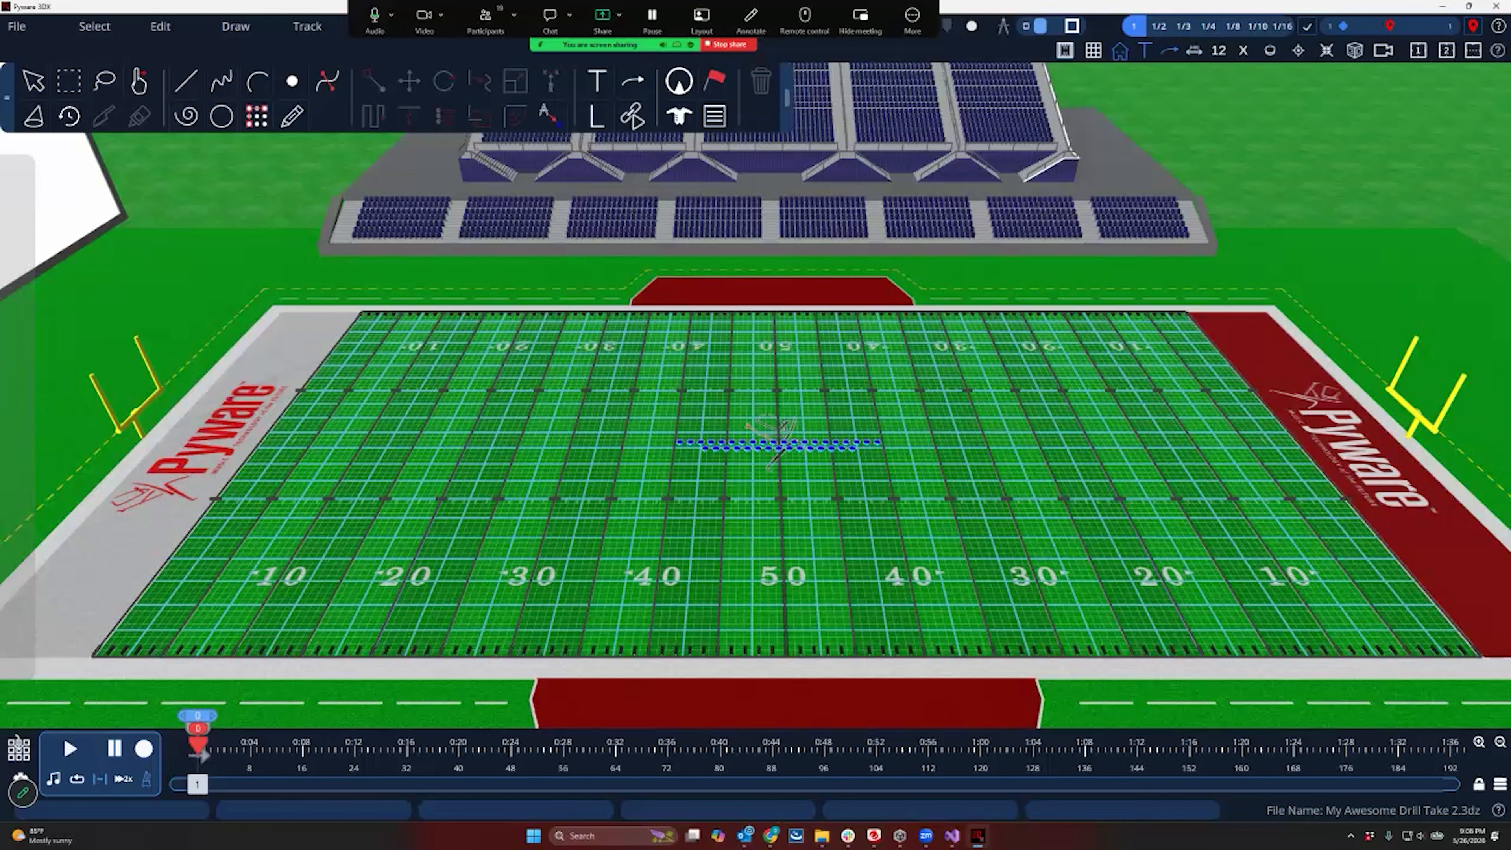
Turn on the performer labels and preview the performers as 3D figures before returning to symbols
left_click(1218, 50)
left_click(1270, 51)
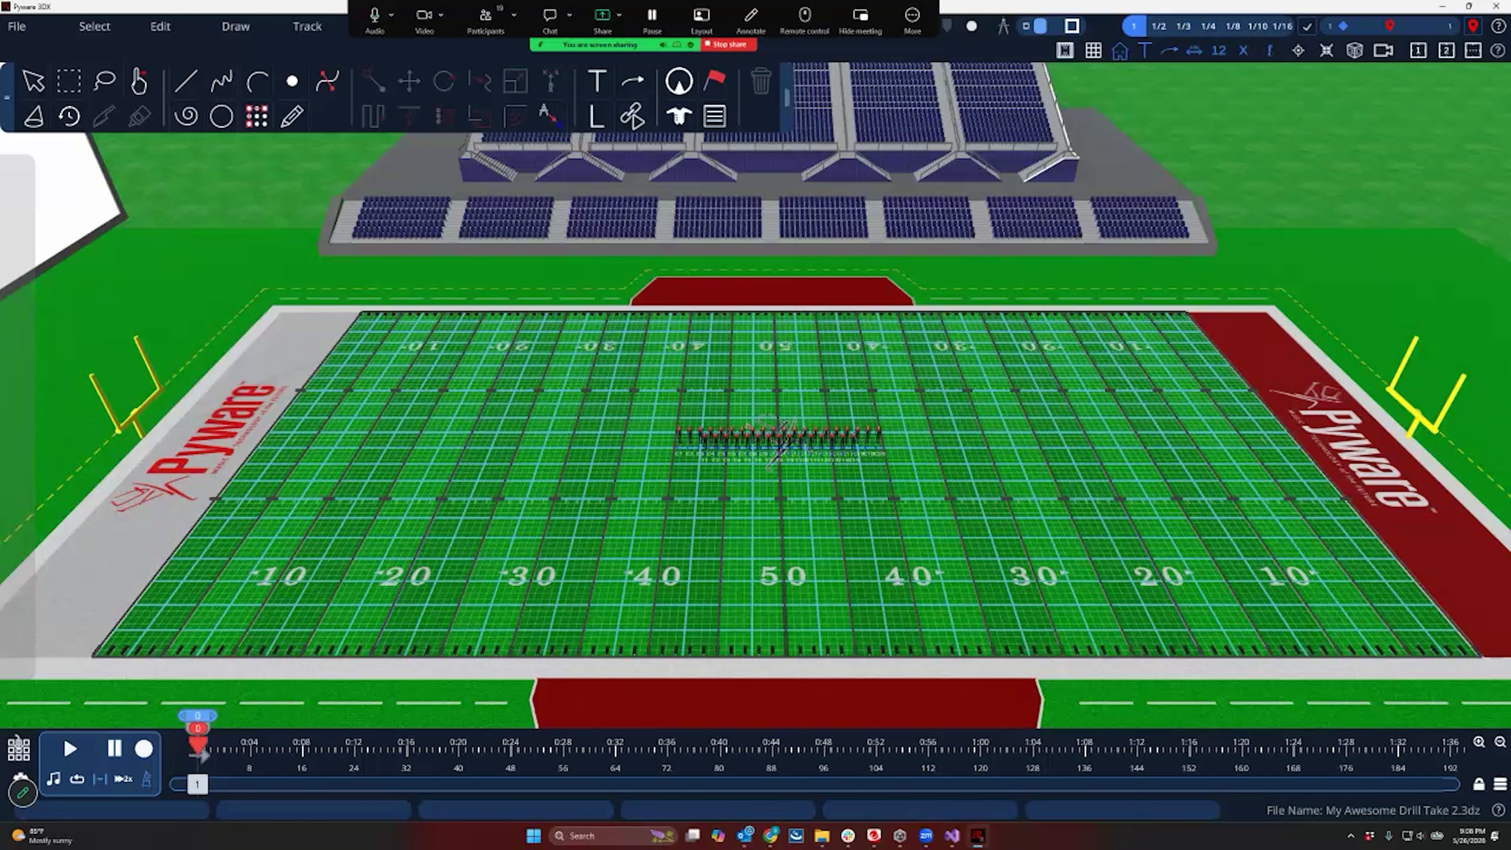
left_click(1270, 50)
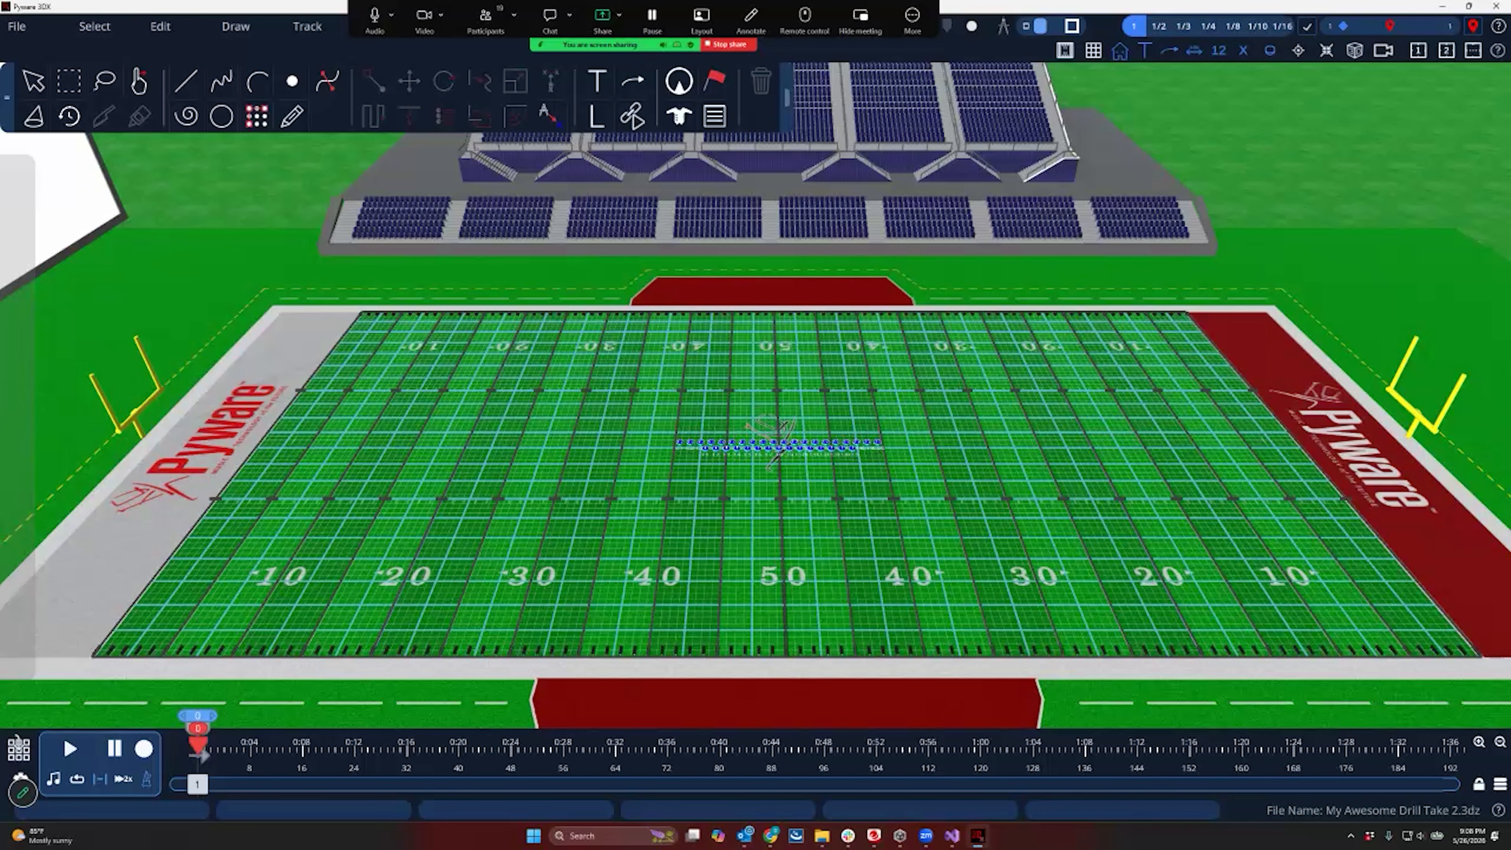
Fit the whole field in view, select all performers, and zoom in on the selection
left_click(1298, 51)
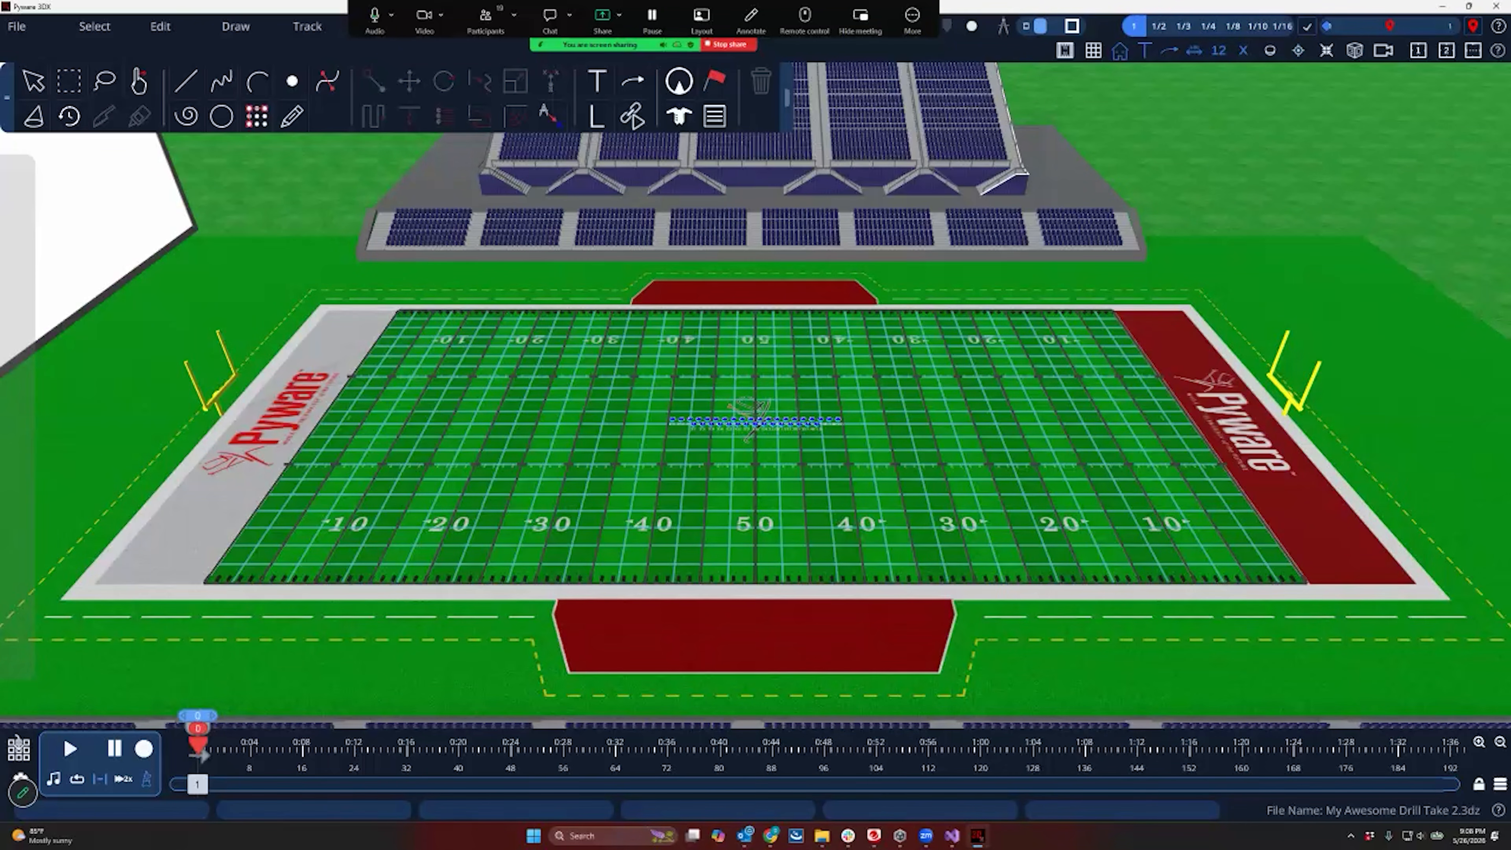
left_click(34, 81)
left_click_drag(650, 381, 856, 446)
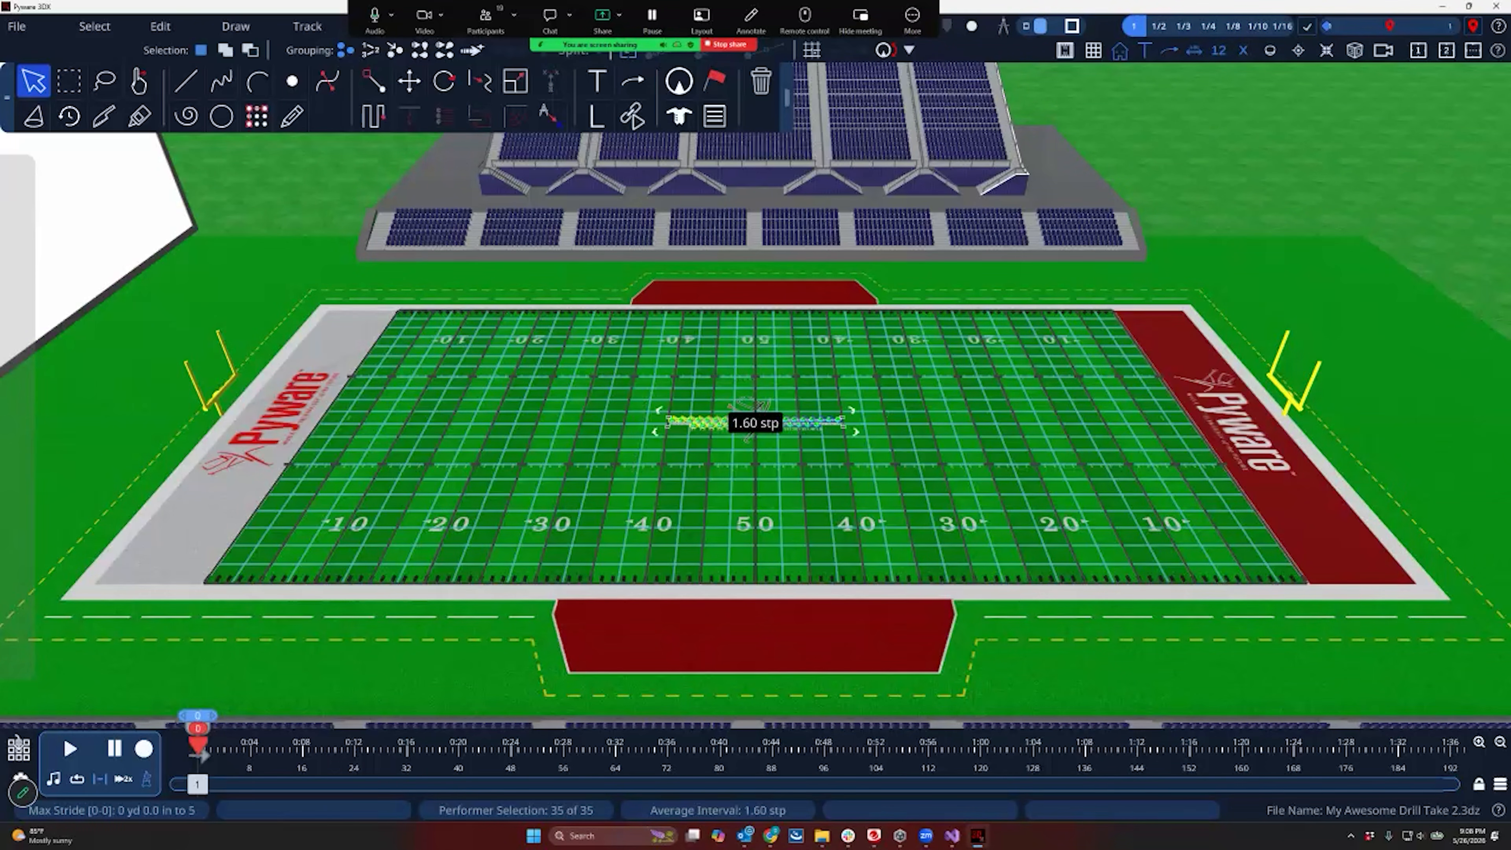
left_click(1327, 50)
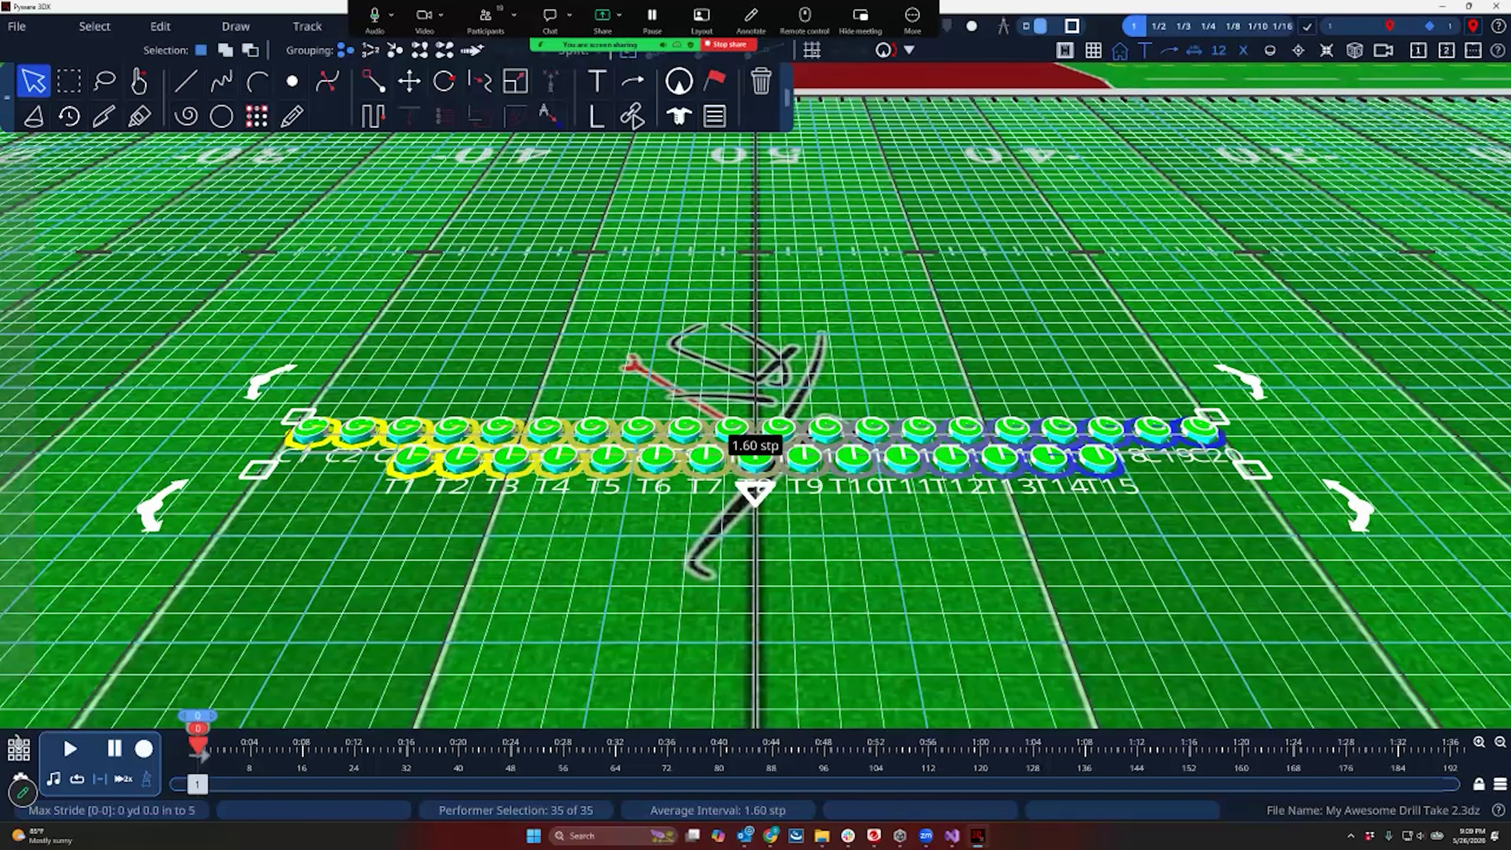
Compare the overhead and 3D perspective views, first close up on the performers and again with the whole field showing
left_click(1354, 51)
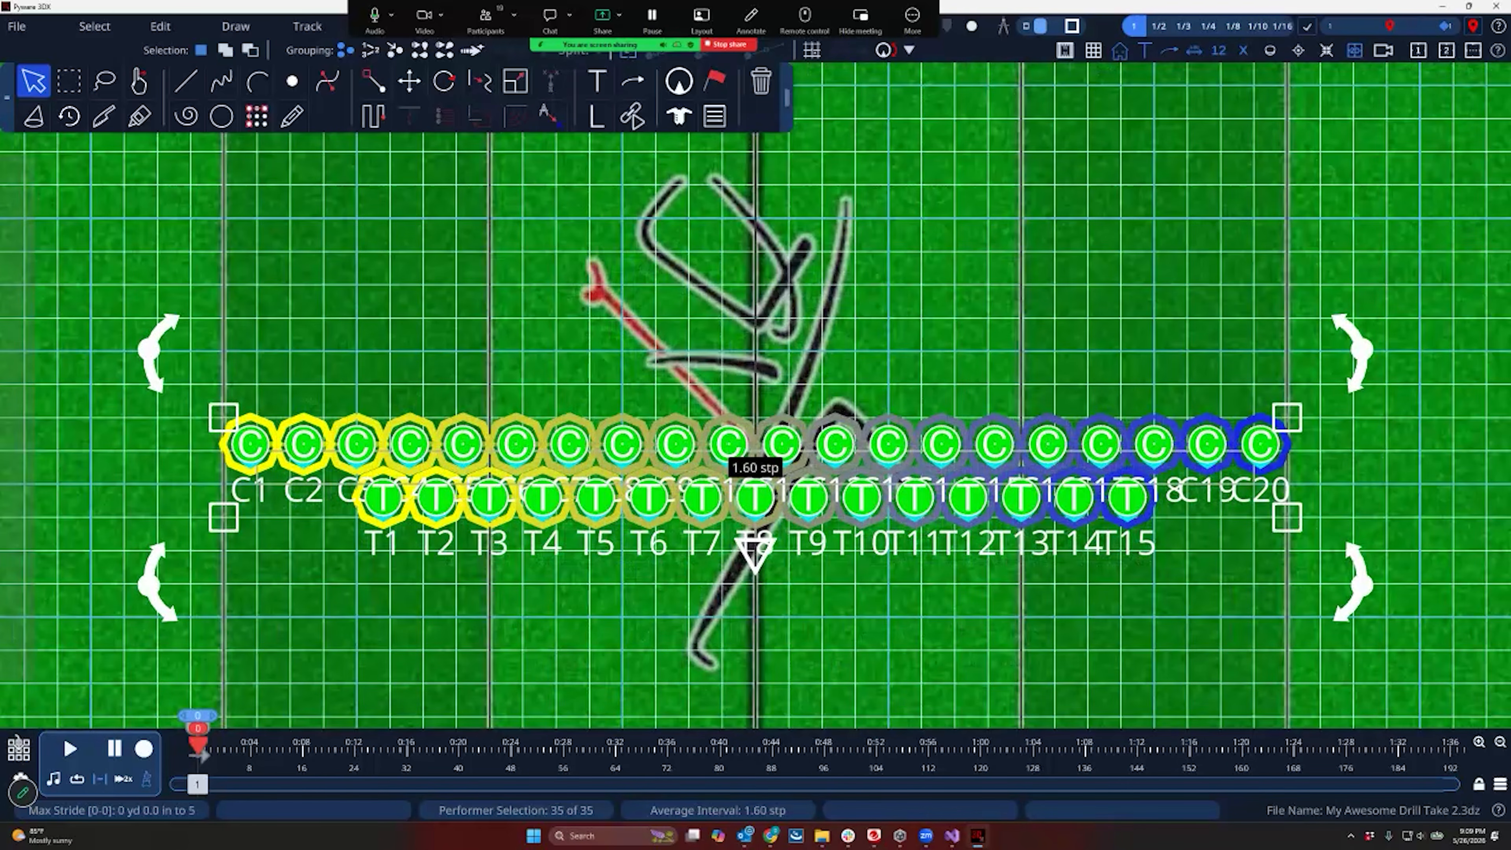
left_click(1355, 50)
left_click(1354, 51)
left_click(1355, 51)
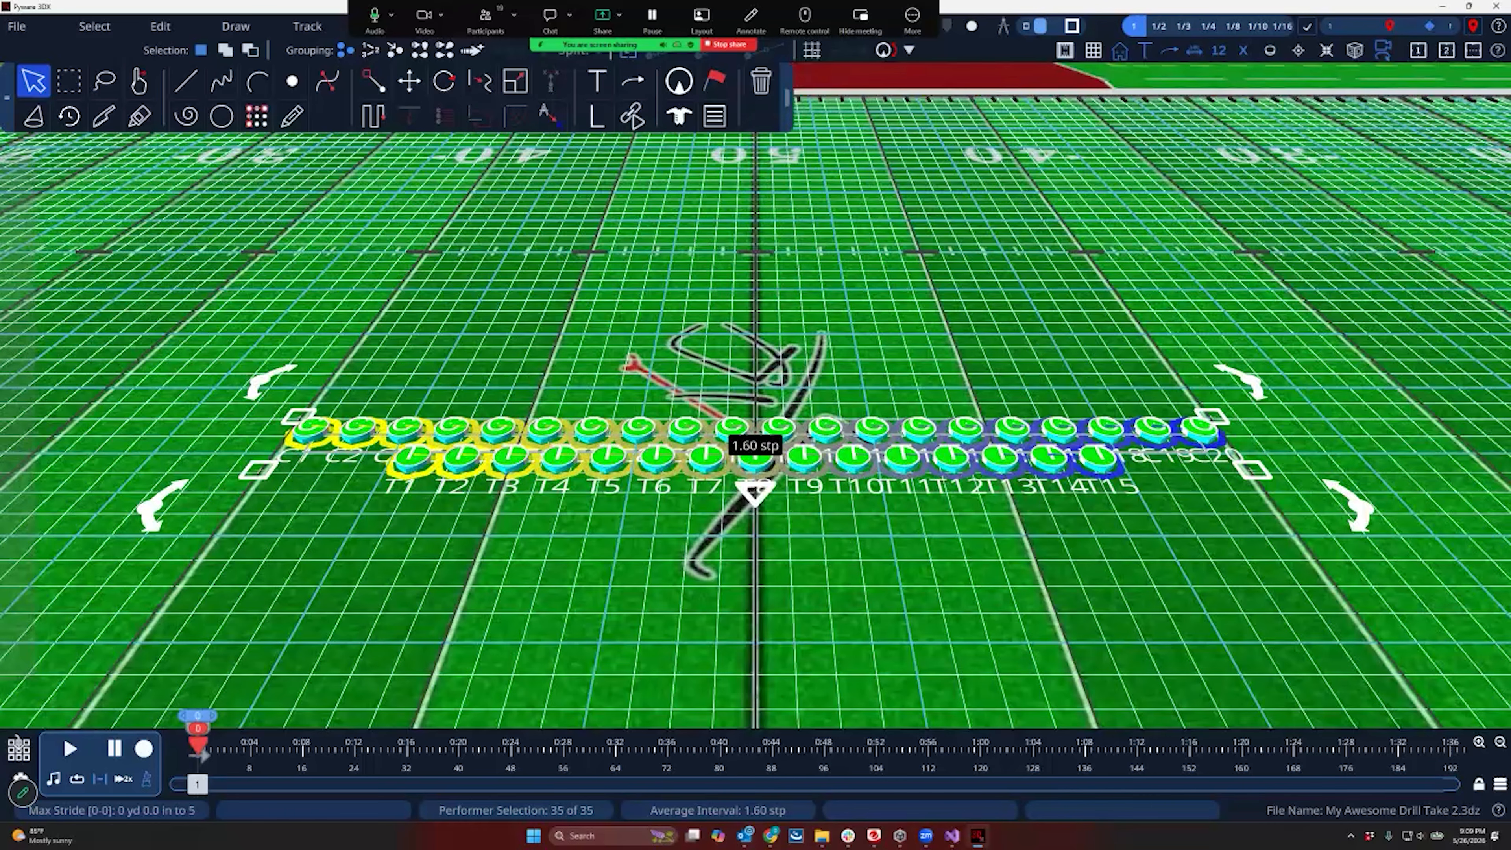
scroll(756, 423, "down", 12)
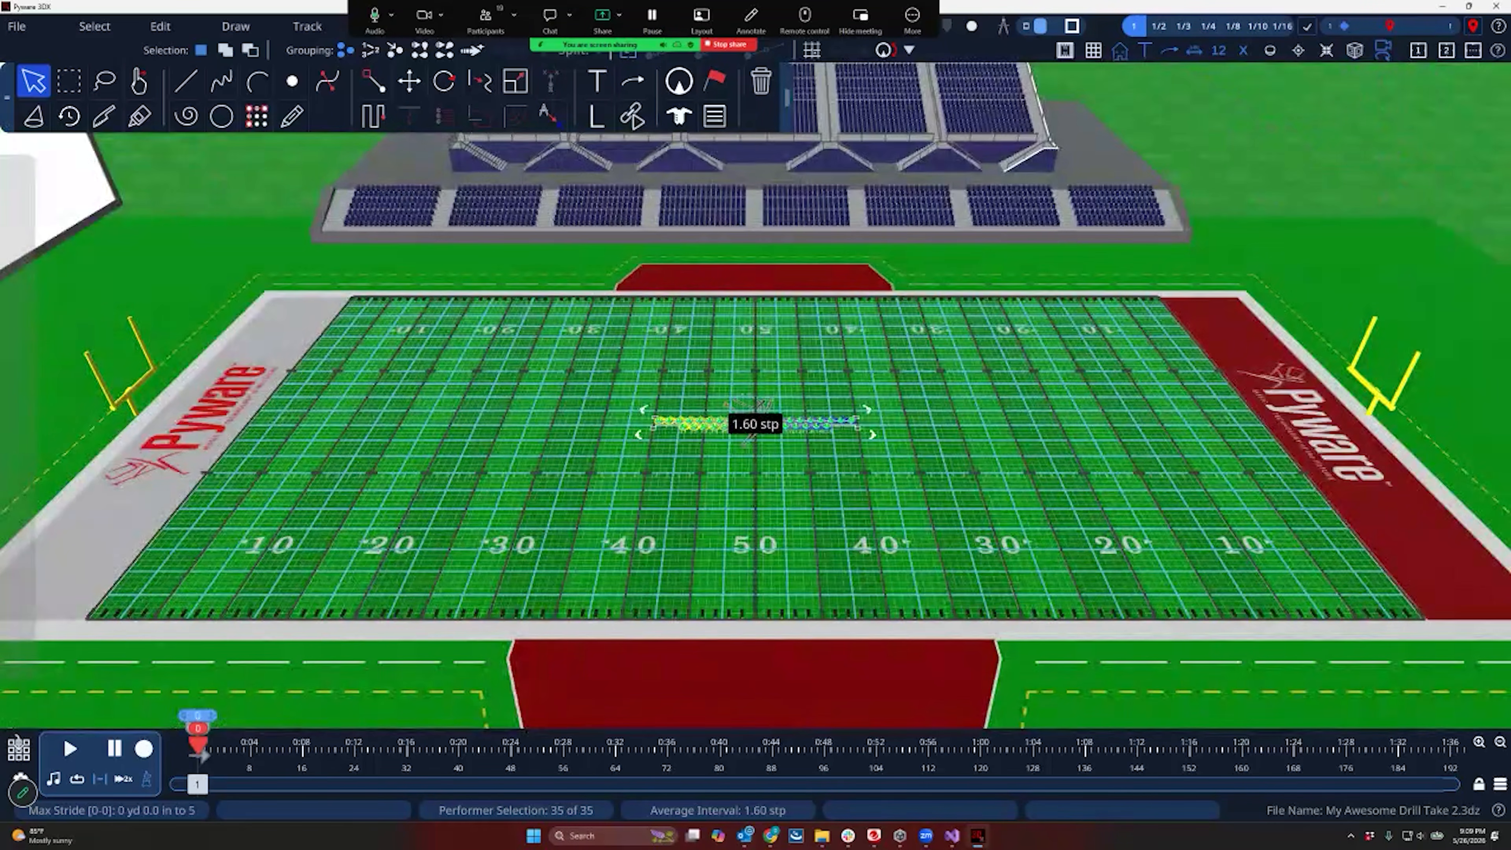
mouse_move(755, 423)
middle_mouse_down()
mouse_move(928, 370)
mouse_move(759, 420)
mouse_move(571, 411)
mouse_move(774, 375)
mouse_move(571, 417)
mouse_move(851, 414)
mouse_move(779, 414)
middle_mouse_up()
left_click(1354, 51)
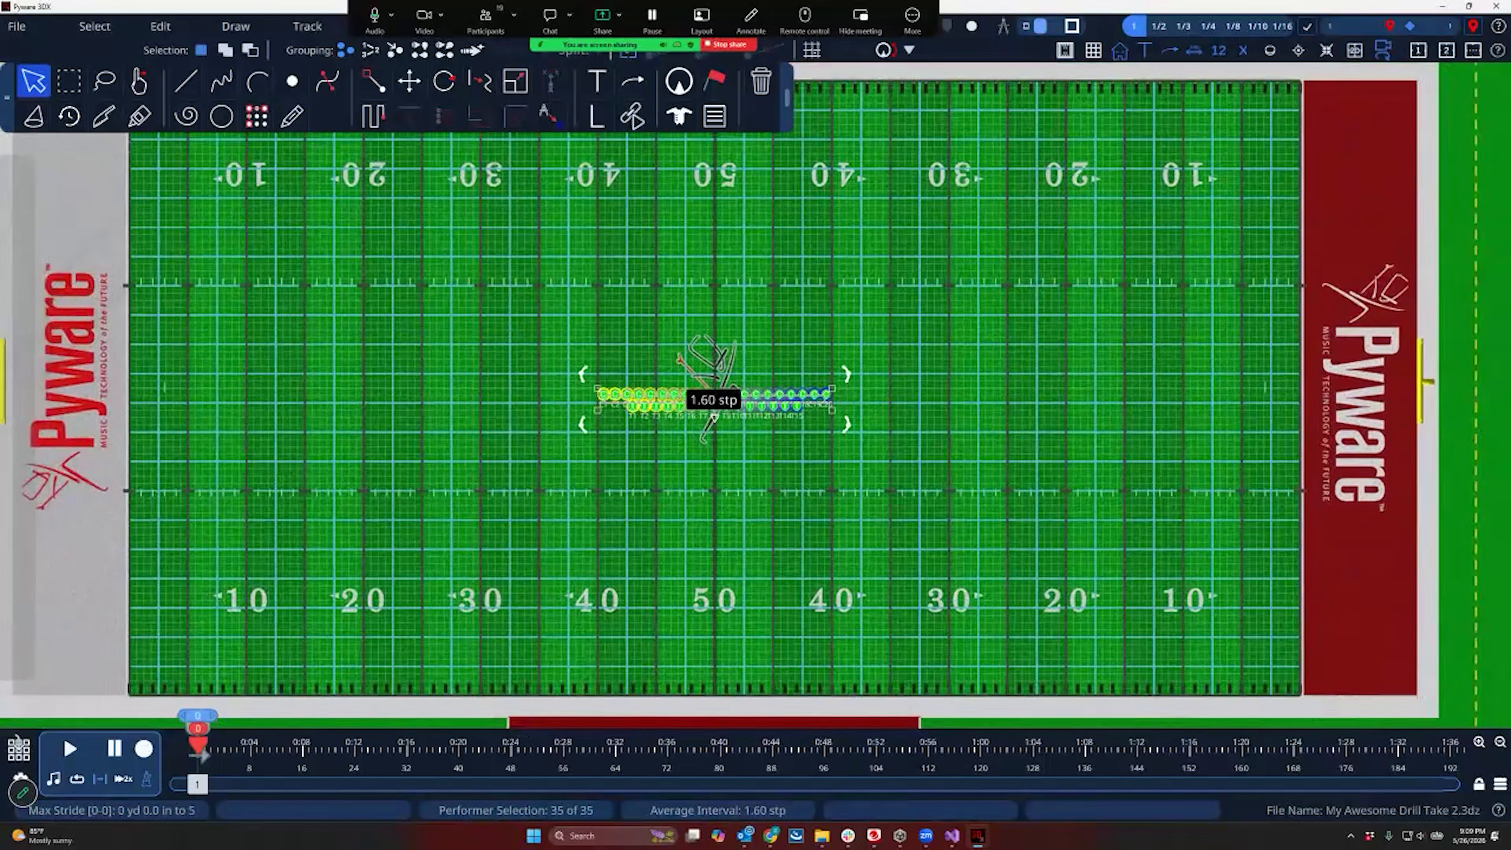
Examine the performers and front sideline in the overhead view at different zoom levels
middle_click_drag(714, 396, 762, 415)
scroll(756, 411, "up", 4)
scroll(755, 411, "down", 3)
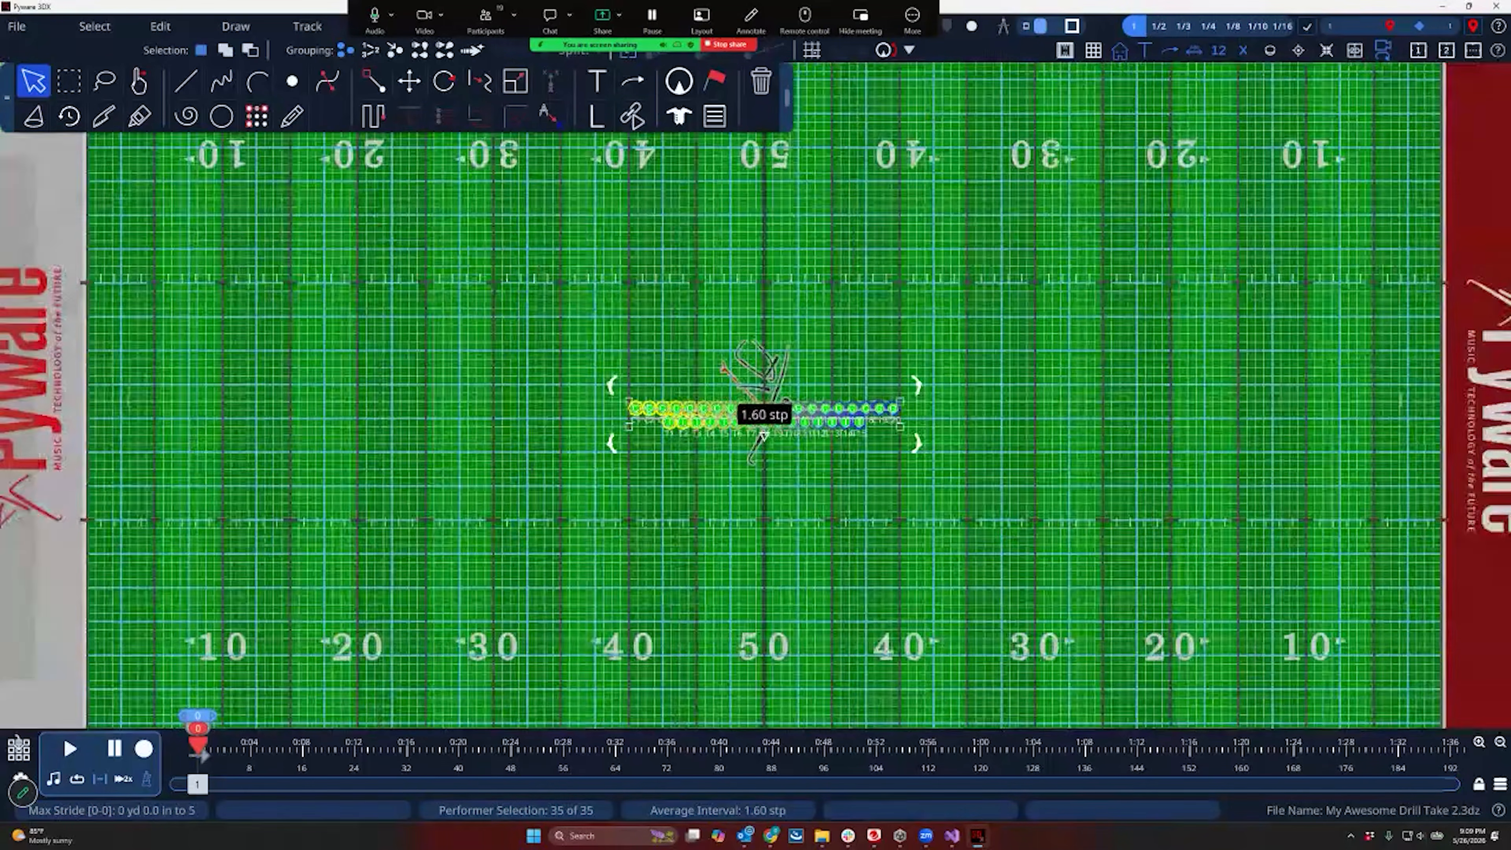
scroll(755, 411, "up", 4)
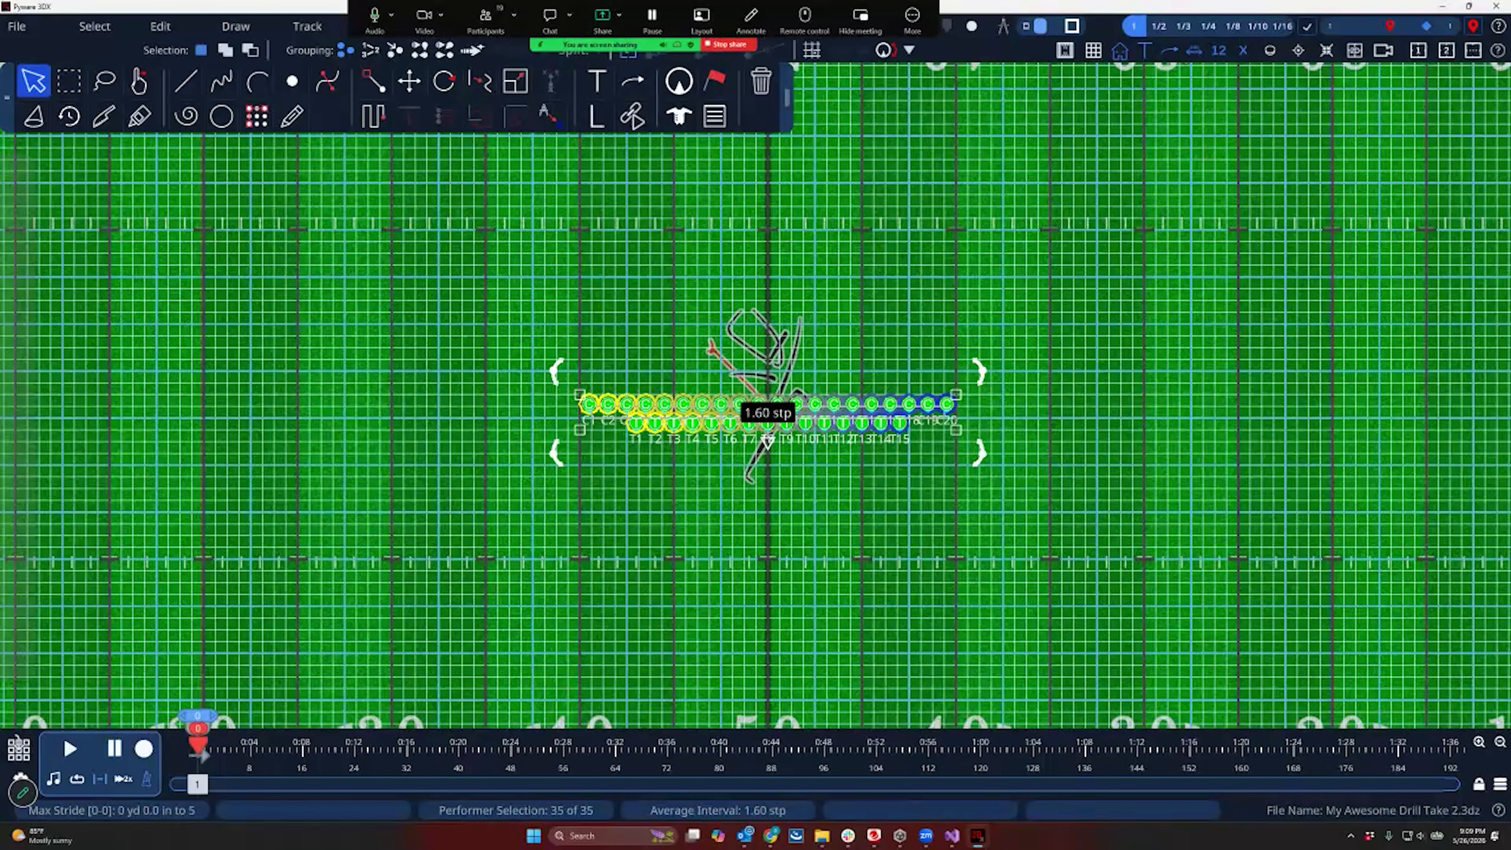
left_click(1383, 51)
scroll(756, 417, "up", 5)
scroll(756, 417, "down", 8)
middle_click_drag(756, 417, 740, 276)
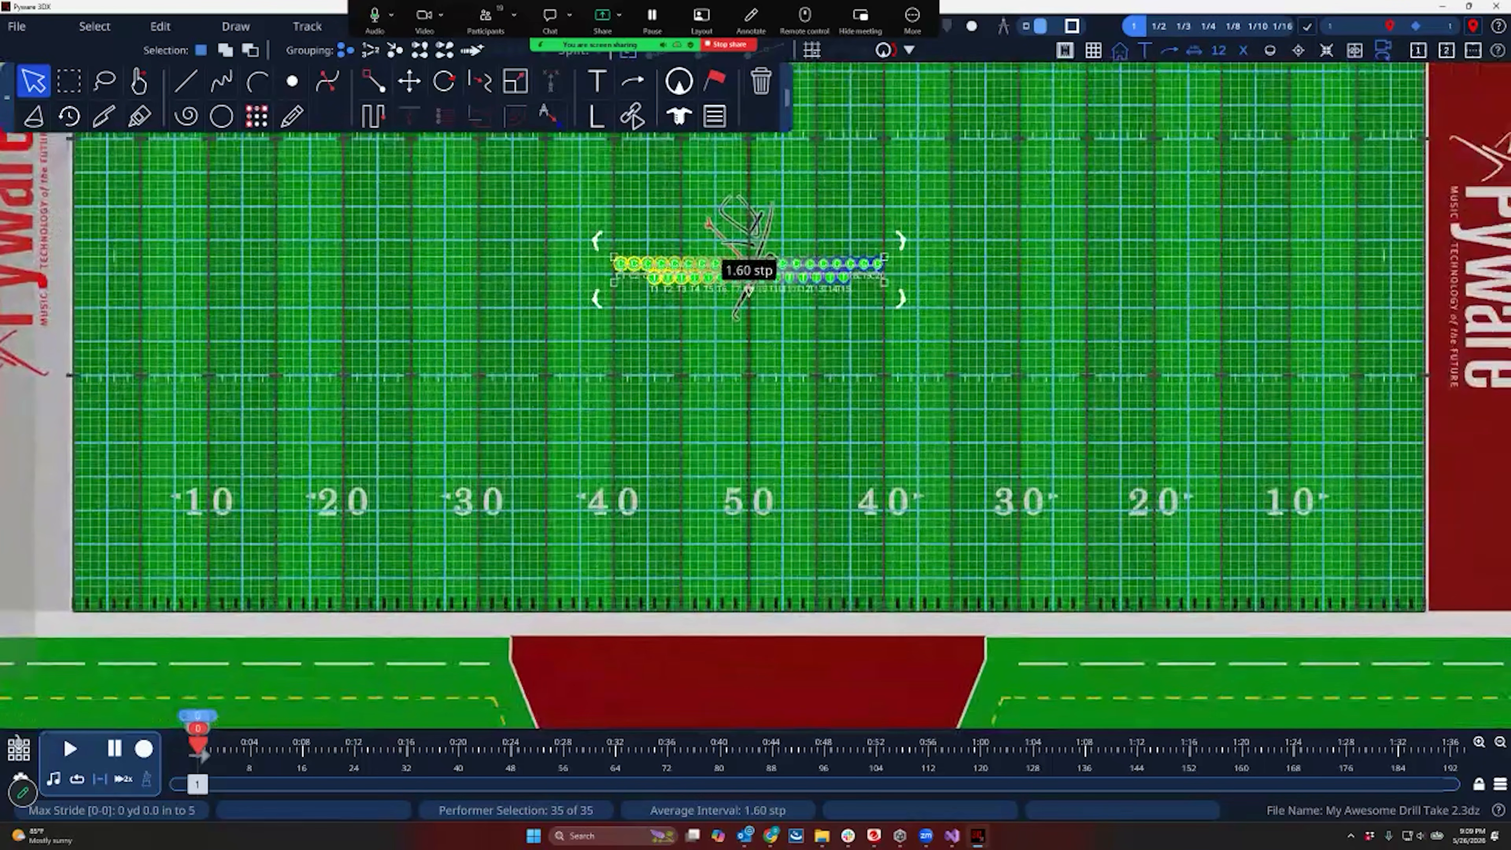
Switch to the 3D perspective and orbit the camera to a low, angled view across the field
left_click(1383, 50)
left_click(1354, 50)
left_click(1383, 50)
scroll(746, 340, "up", 5)
middle_click_drag(745, 340, 786, 432)
right_click_drag(786, 432, 957, 334)
left_click(1383, 50)
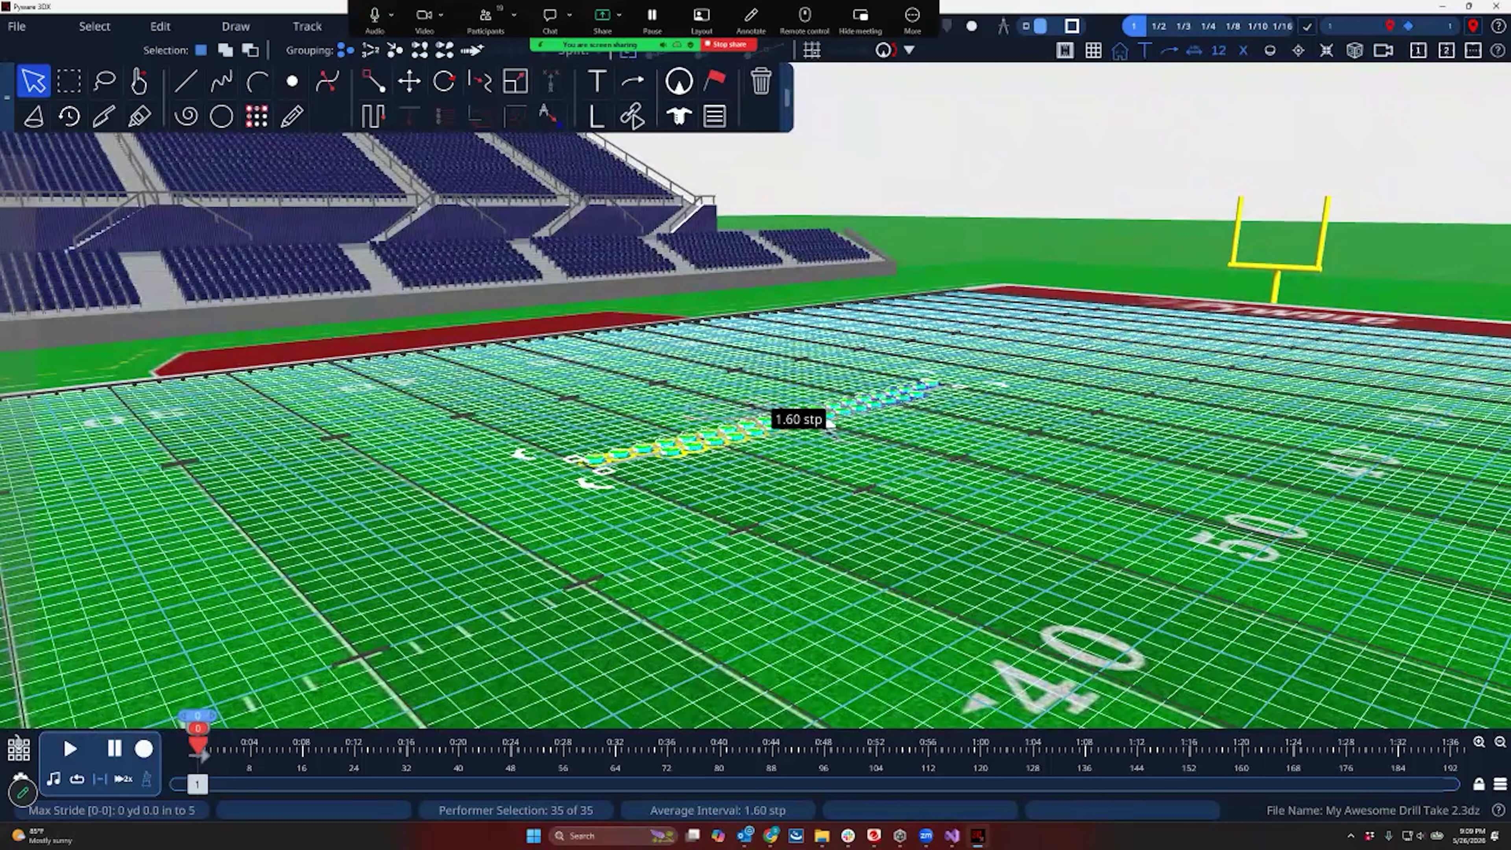
Save an overhead view of the plain field with grid lines as Staging Preset 1
left_click(1473, 51)
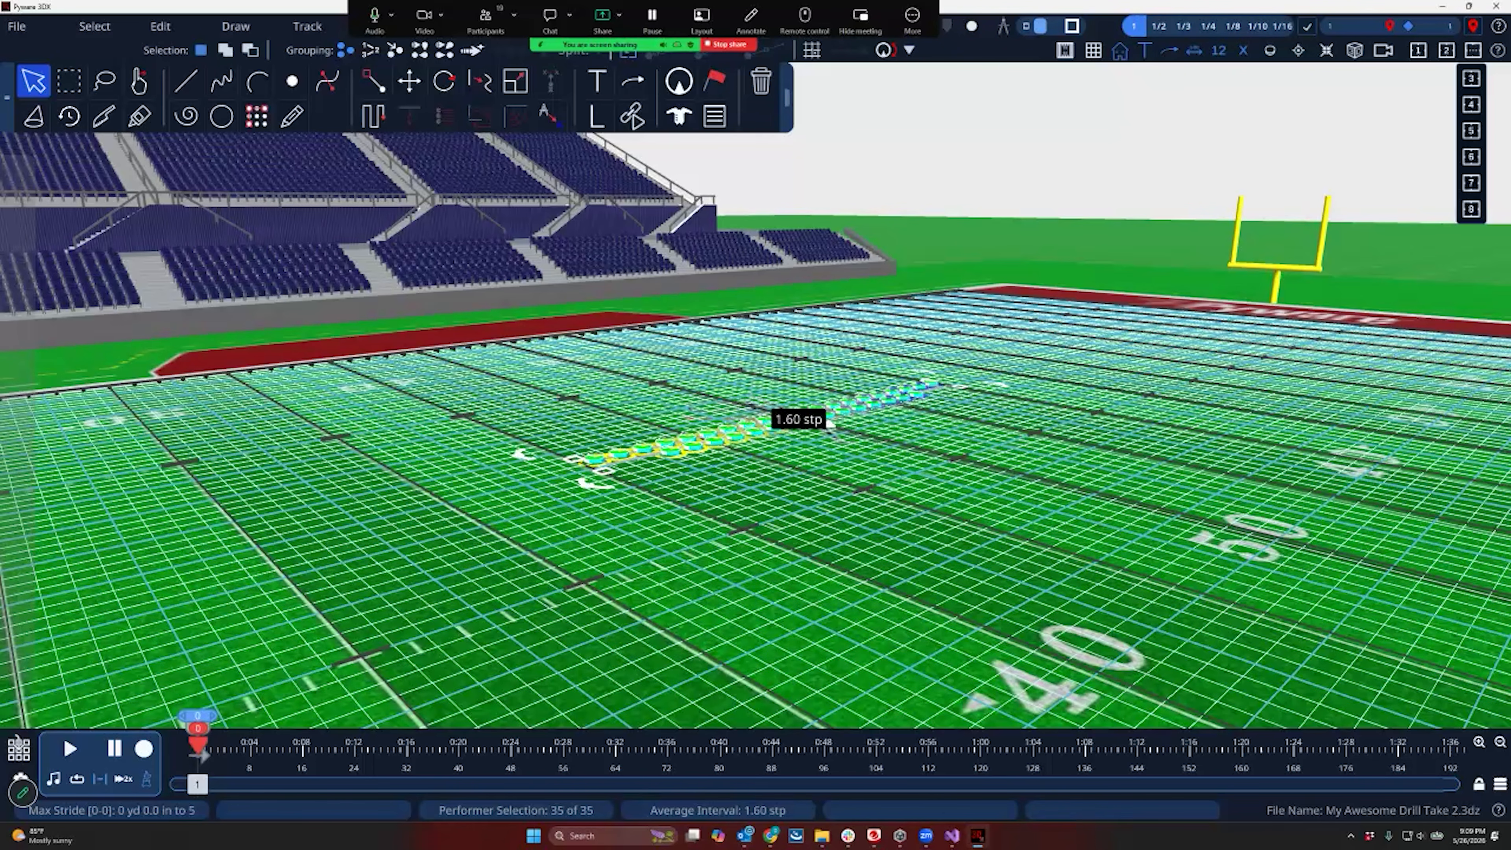
key("3")
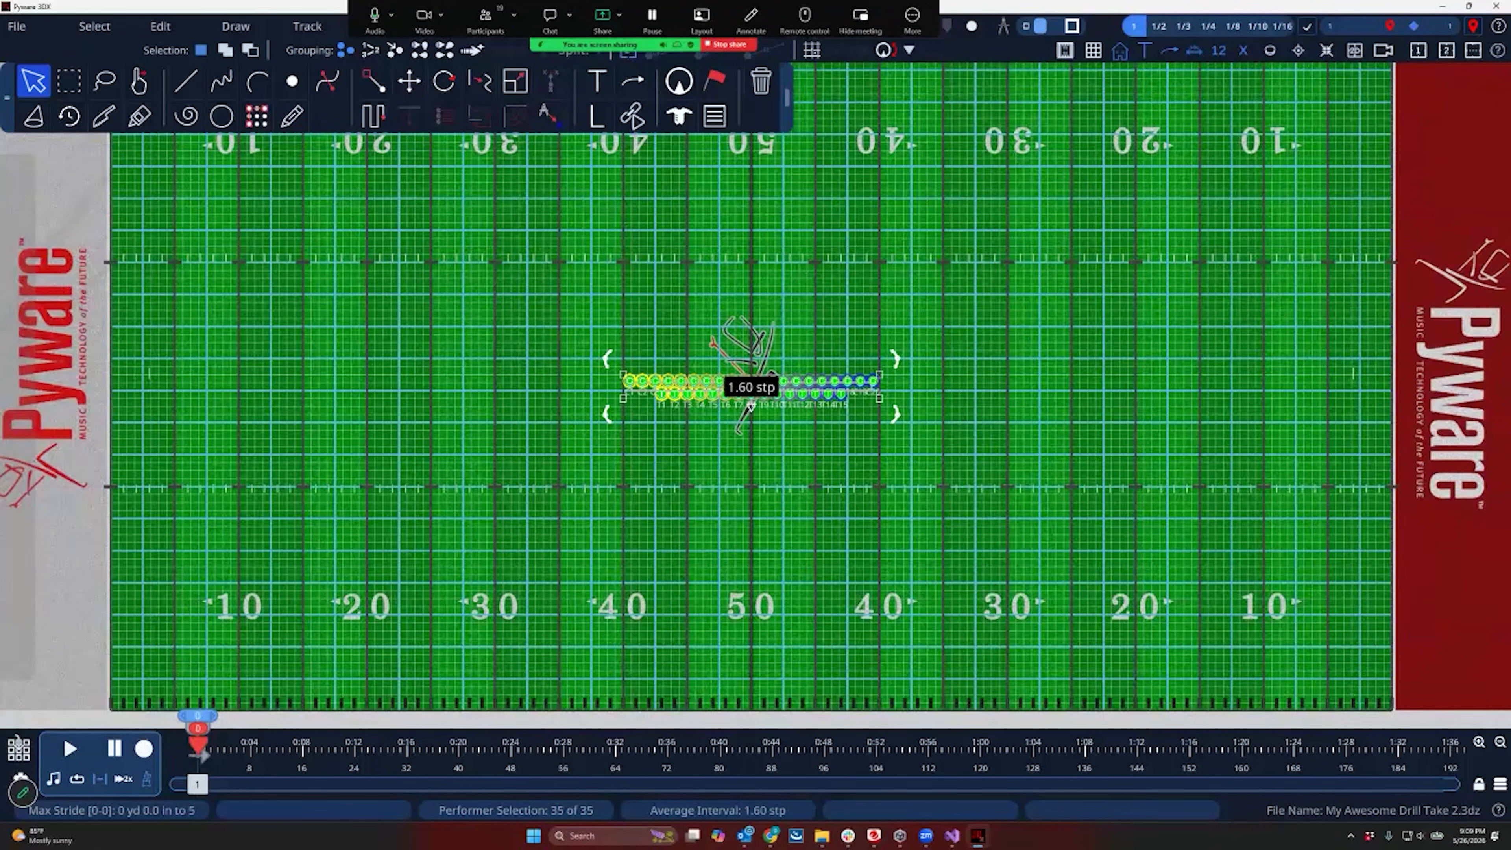
left_click(1065, 50)
left_click(1065, 50)
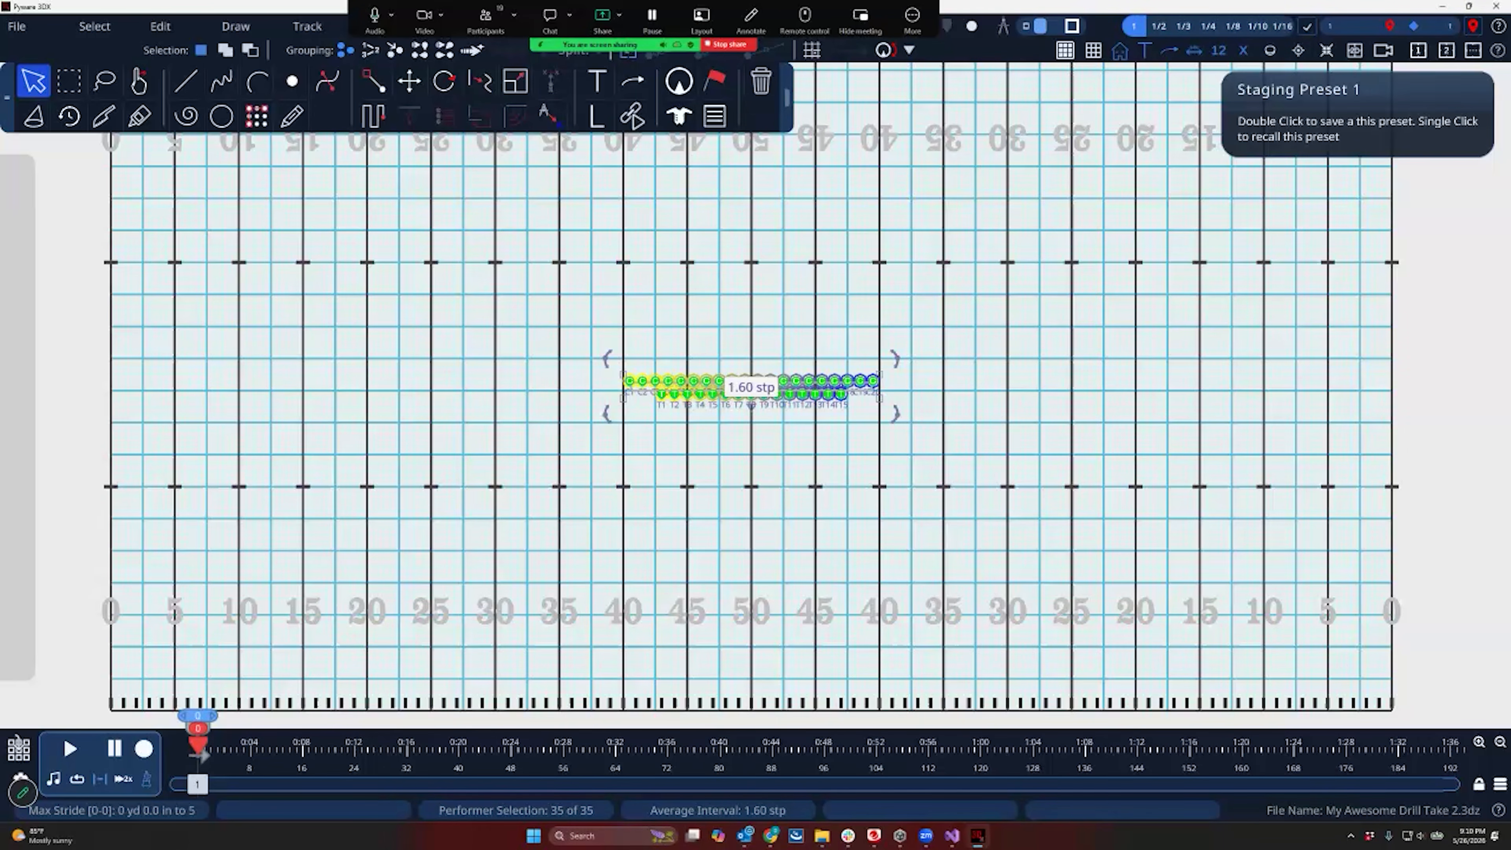
double_click(1451, 26)
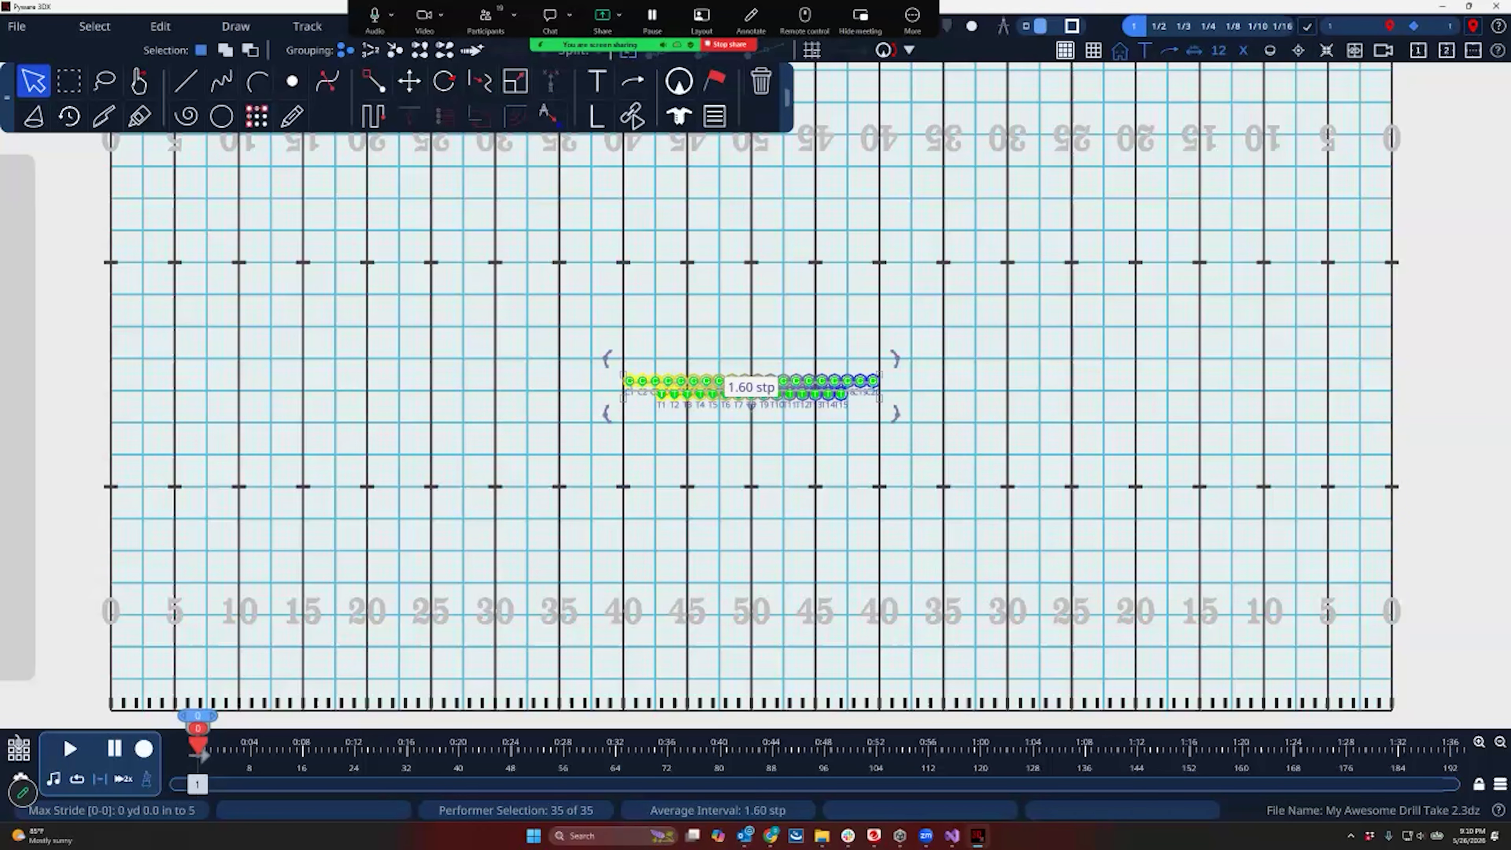
Save a closer front-on 3D perspective with the realistic field, performer figures and no grid as Staging Preset 2
left_click(1355, 51)
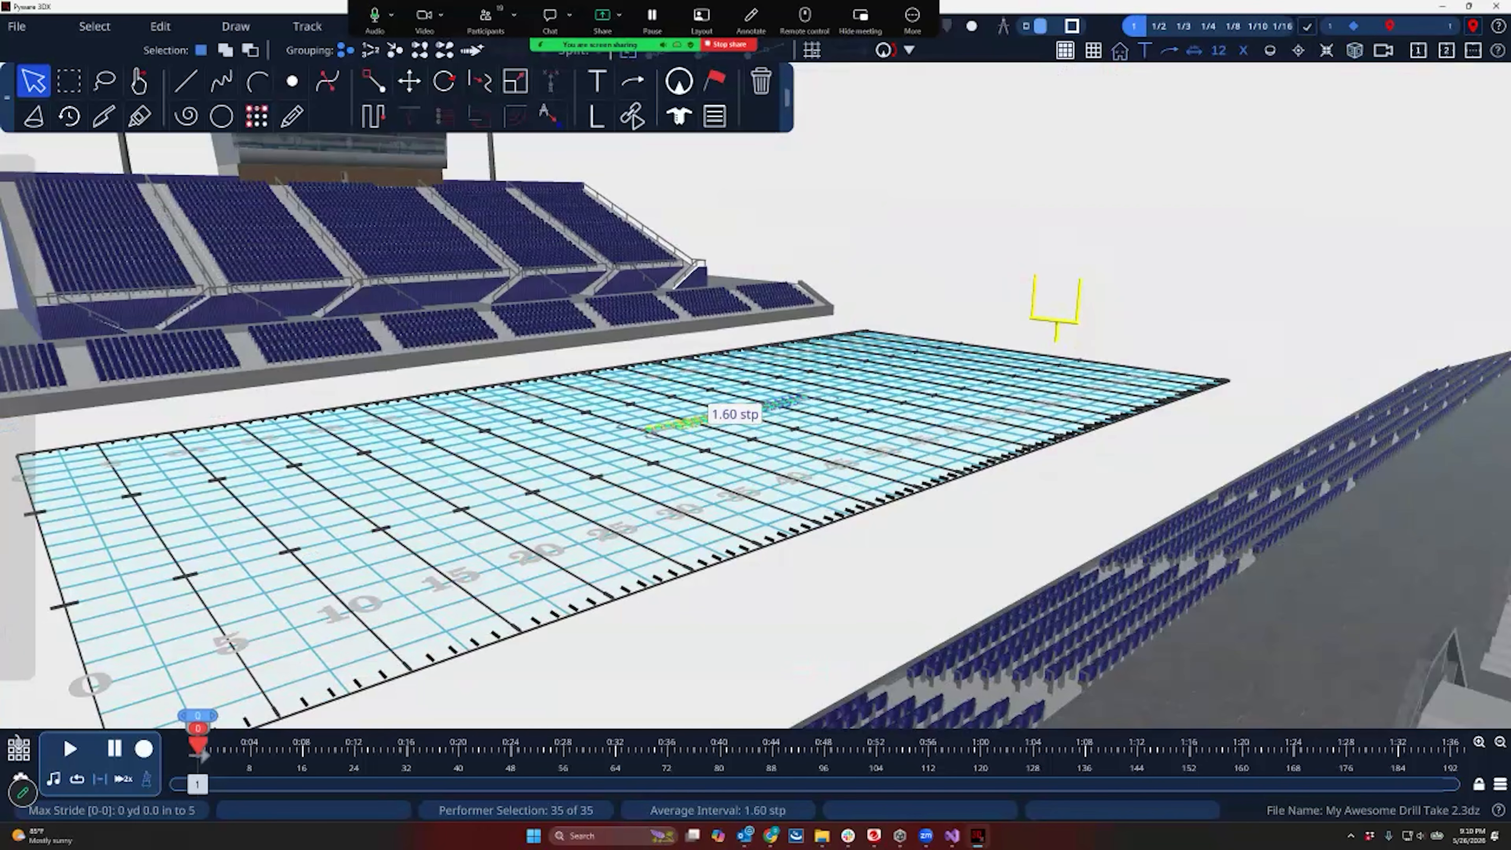
left_click(1327, 51)
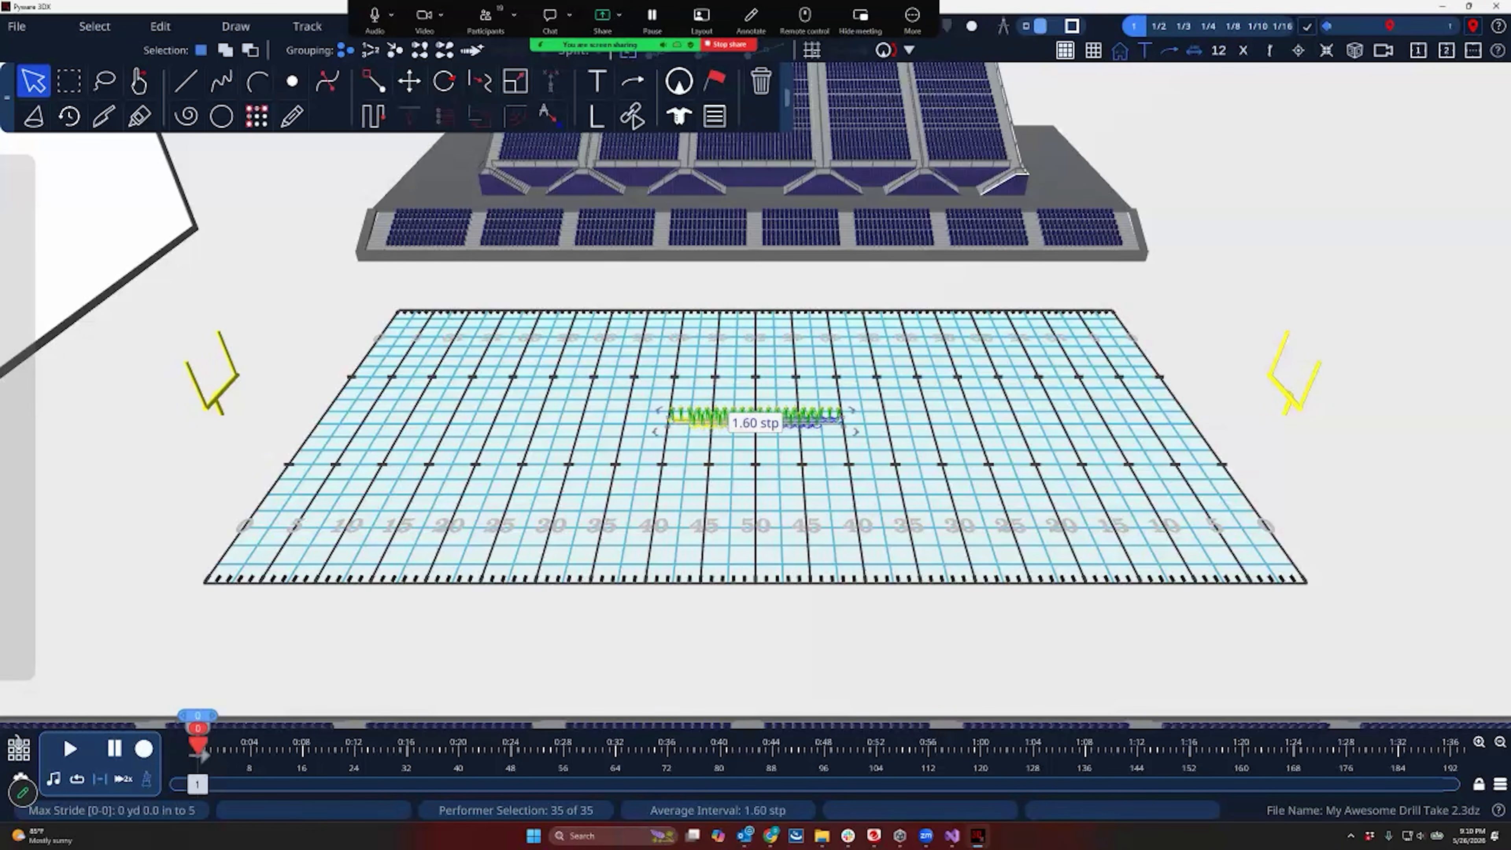
left_click(1065, 50)
left_click(1093, 51)
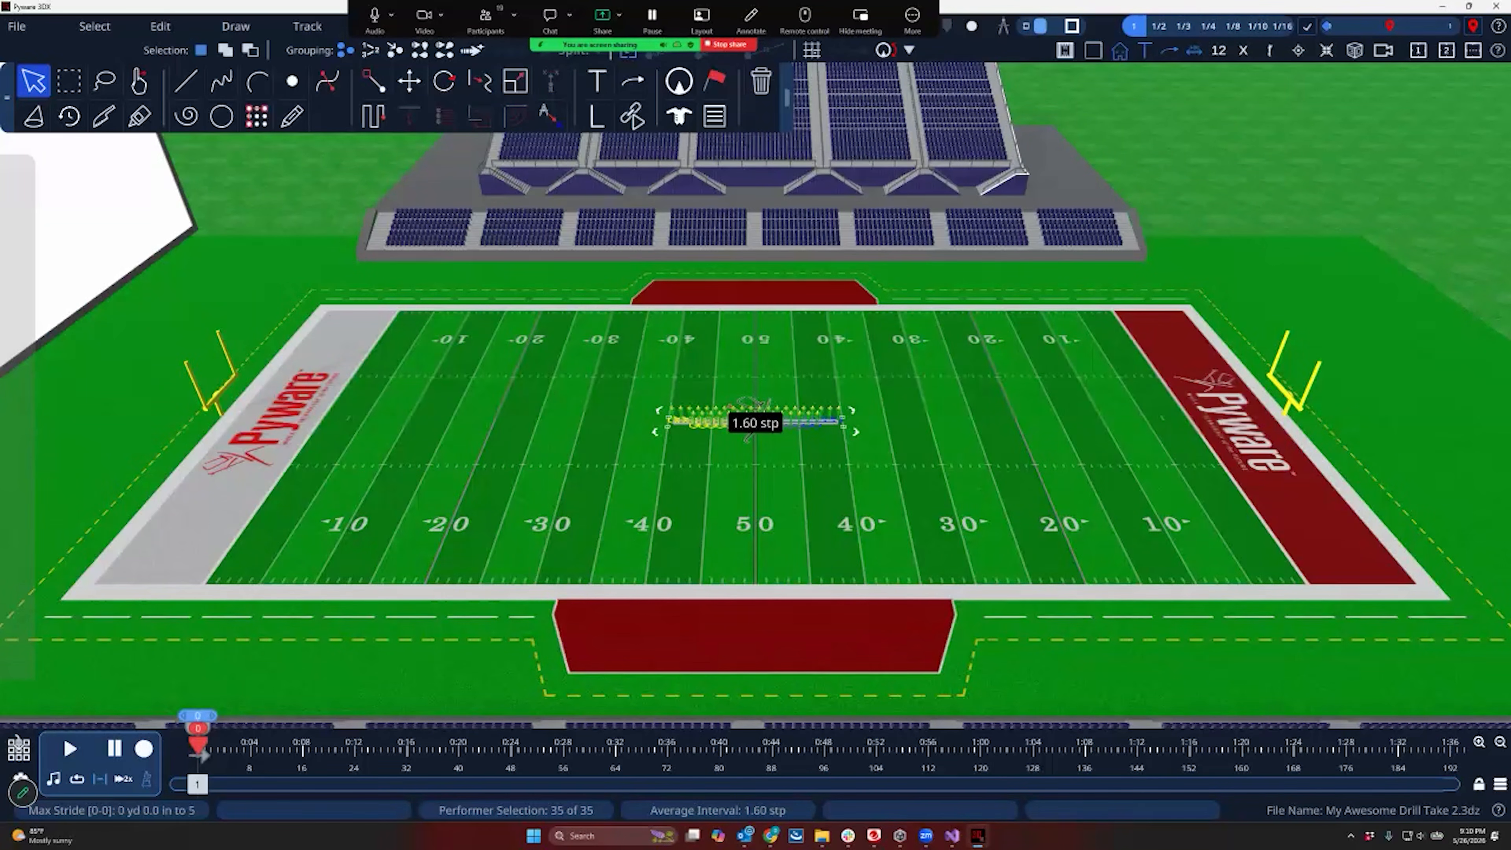
left_click(1383, 50)
scroll(755, 422, "up", 5)
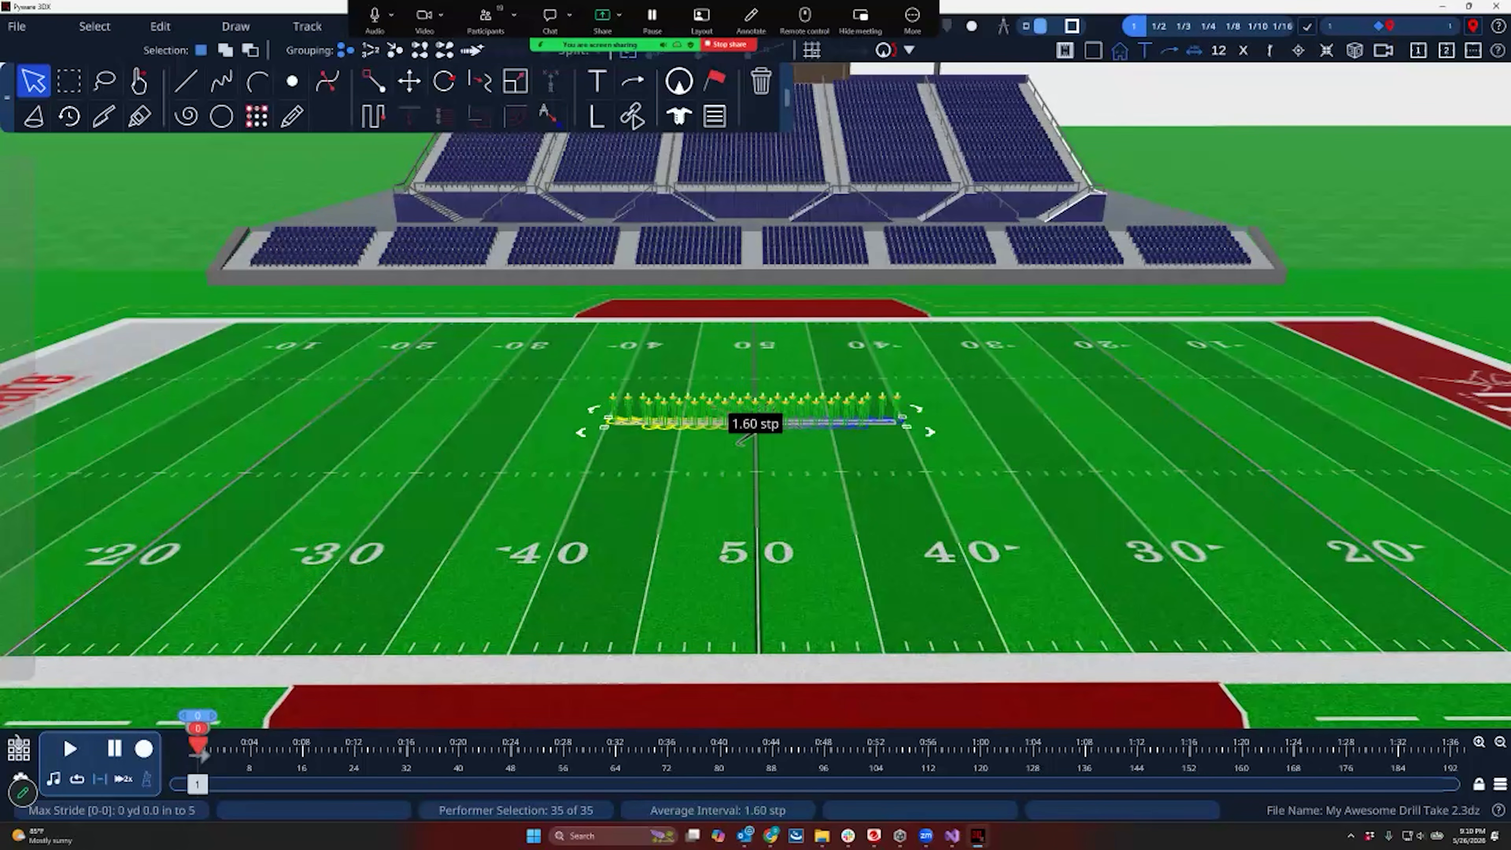
left_click(1447, 51, "shift")
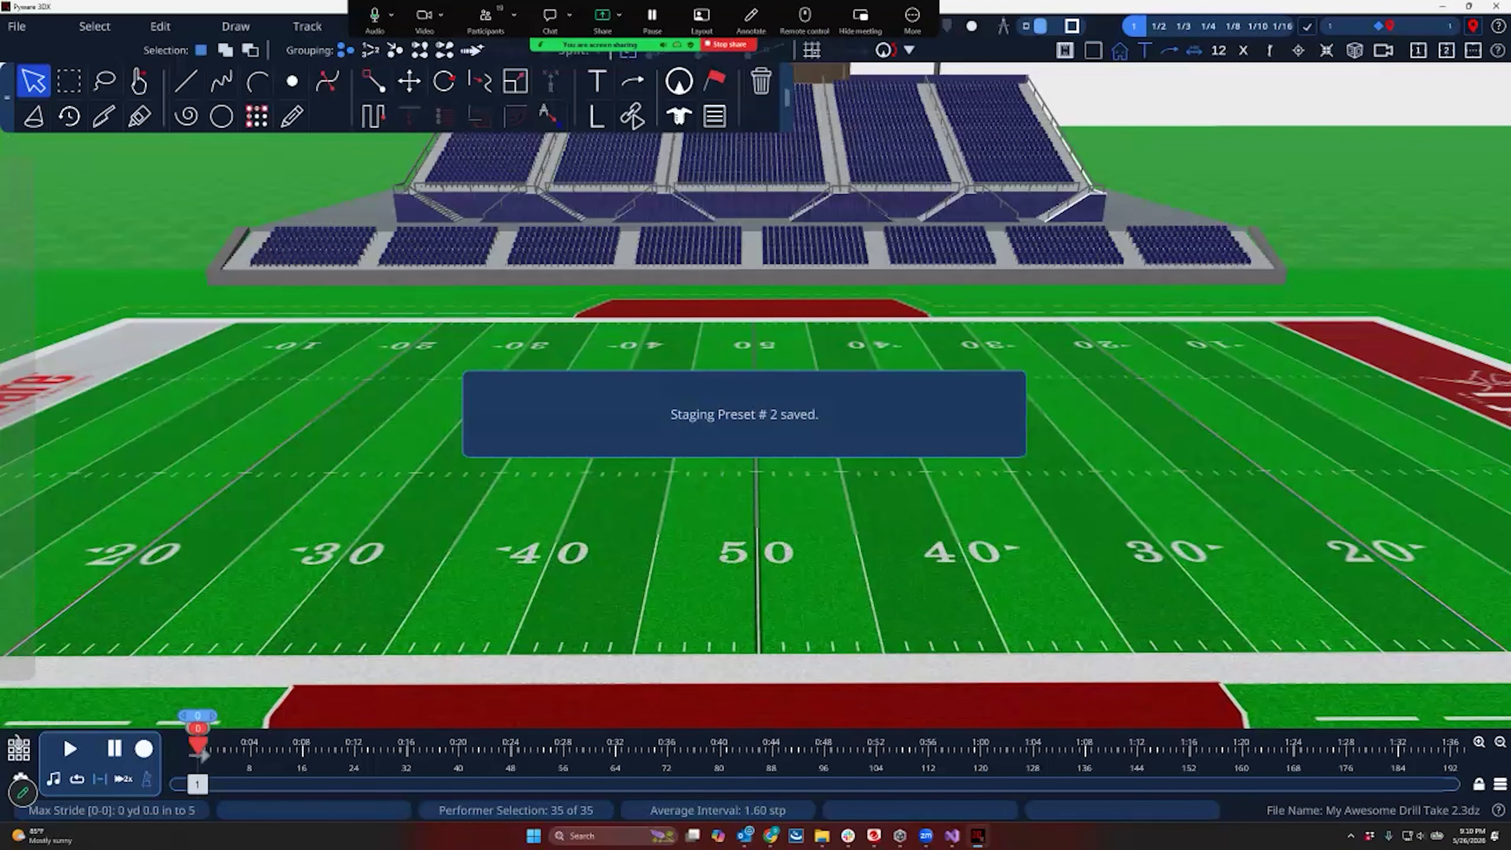
Alternate between Staging Presets 1 and 2, ending on the overhead view of Preset 1
left_click(1418, 51)
left_click(1446, 51)
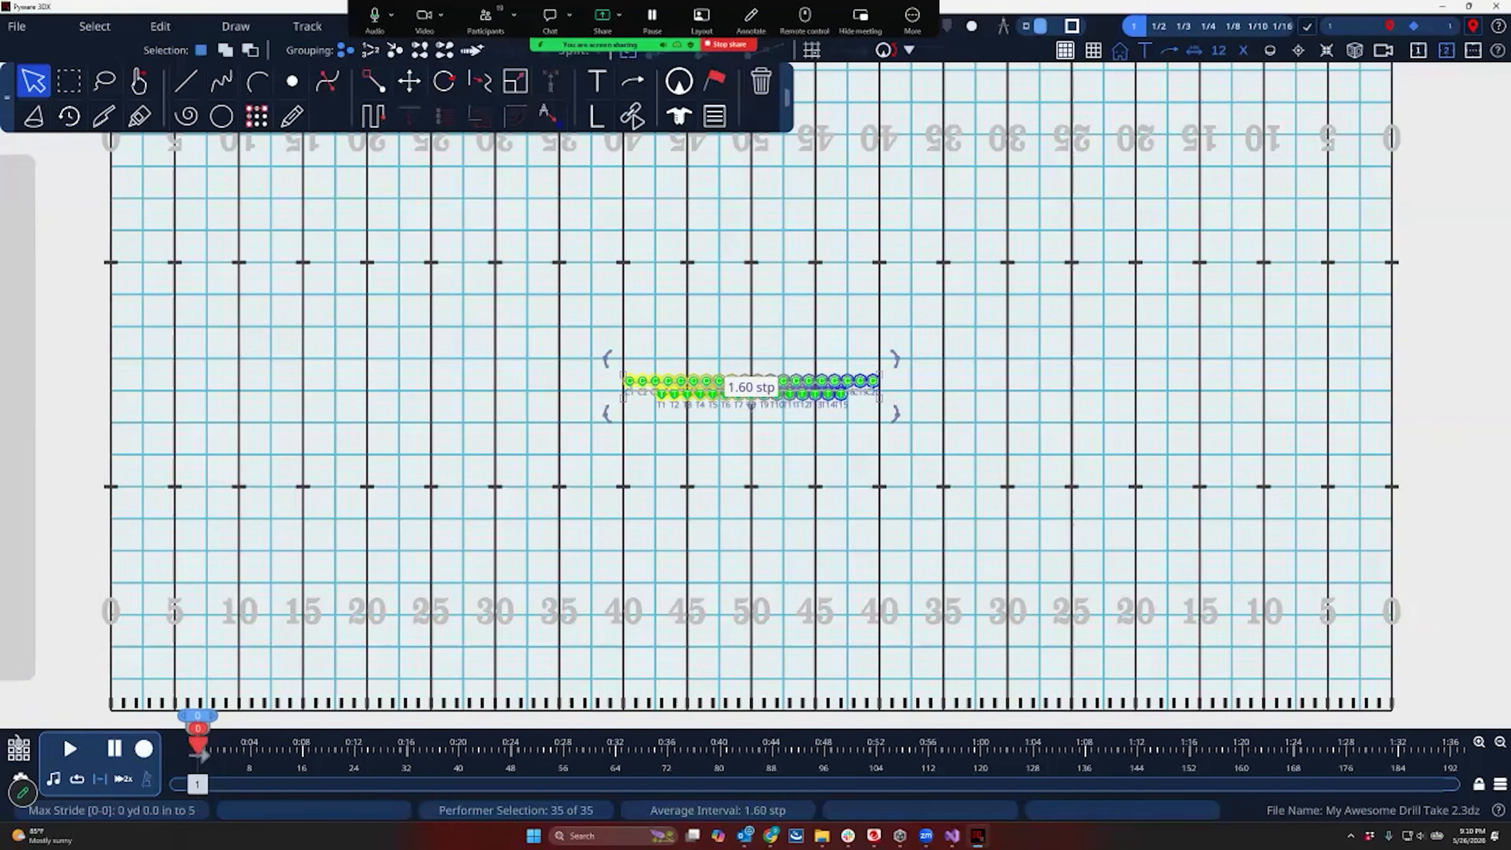
left_click(1418, 51)
left_click(1446, 50)
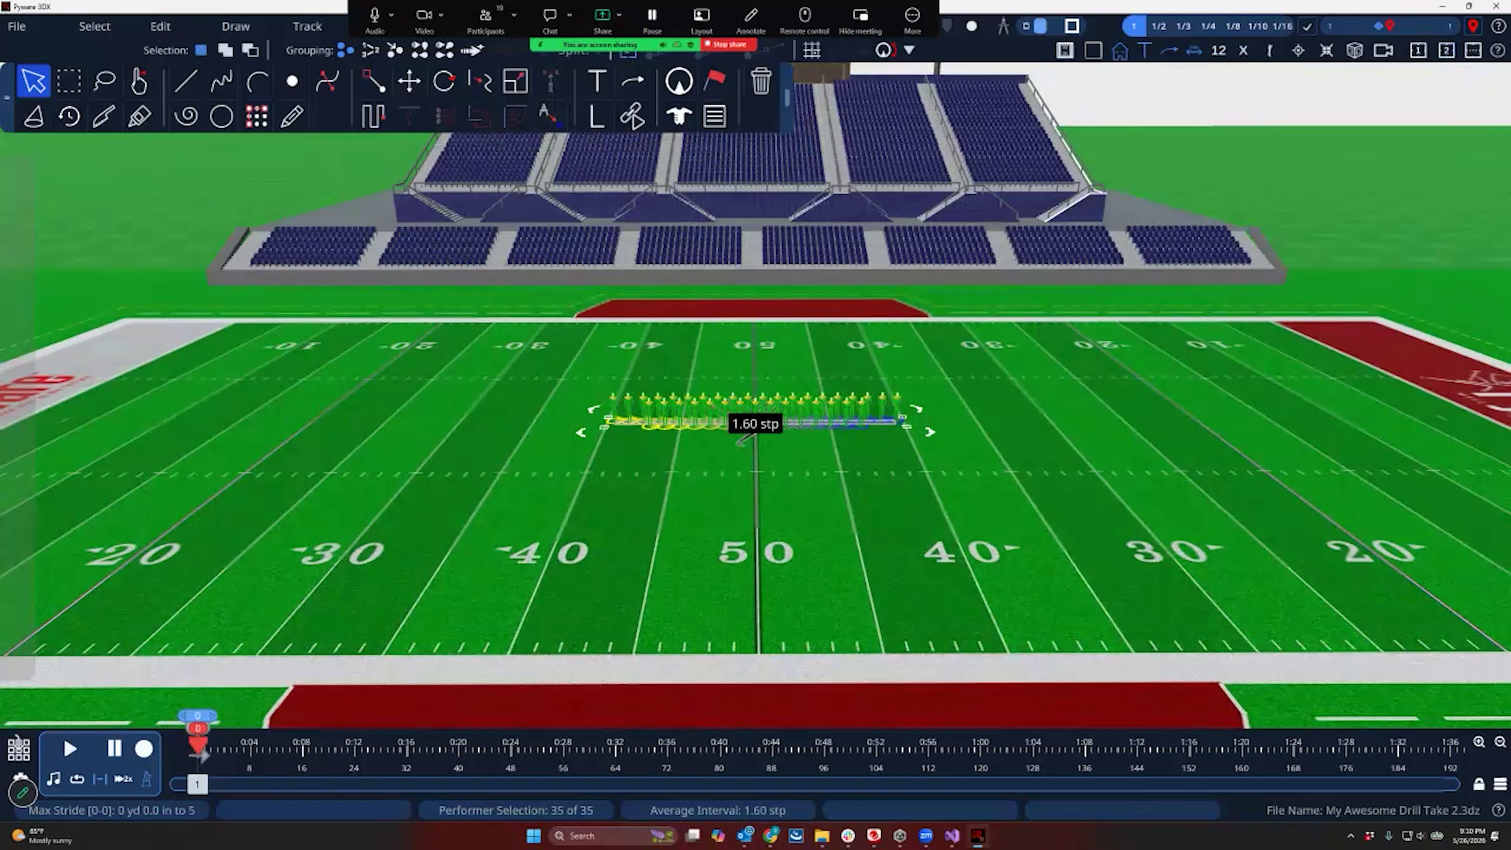
left_click(1419, 51)
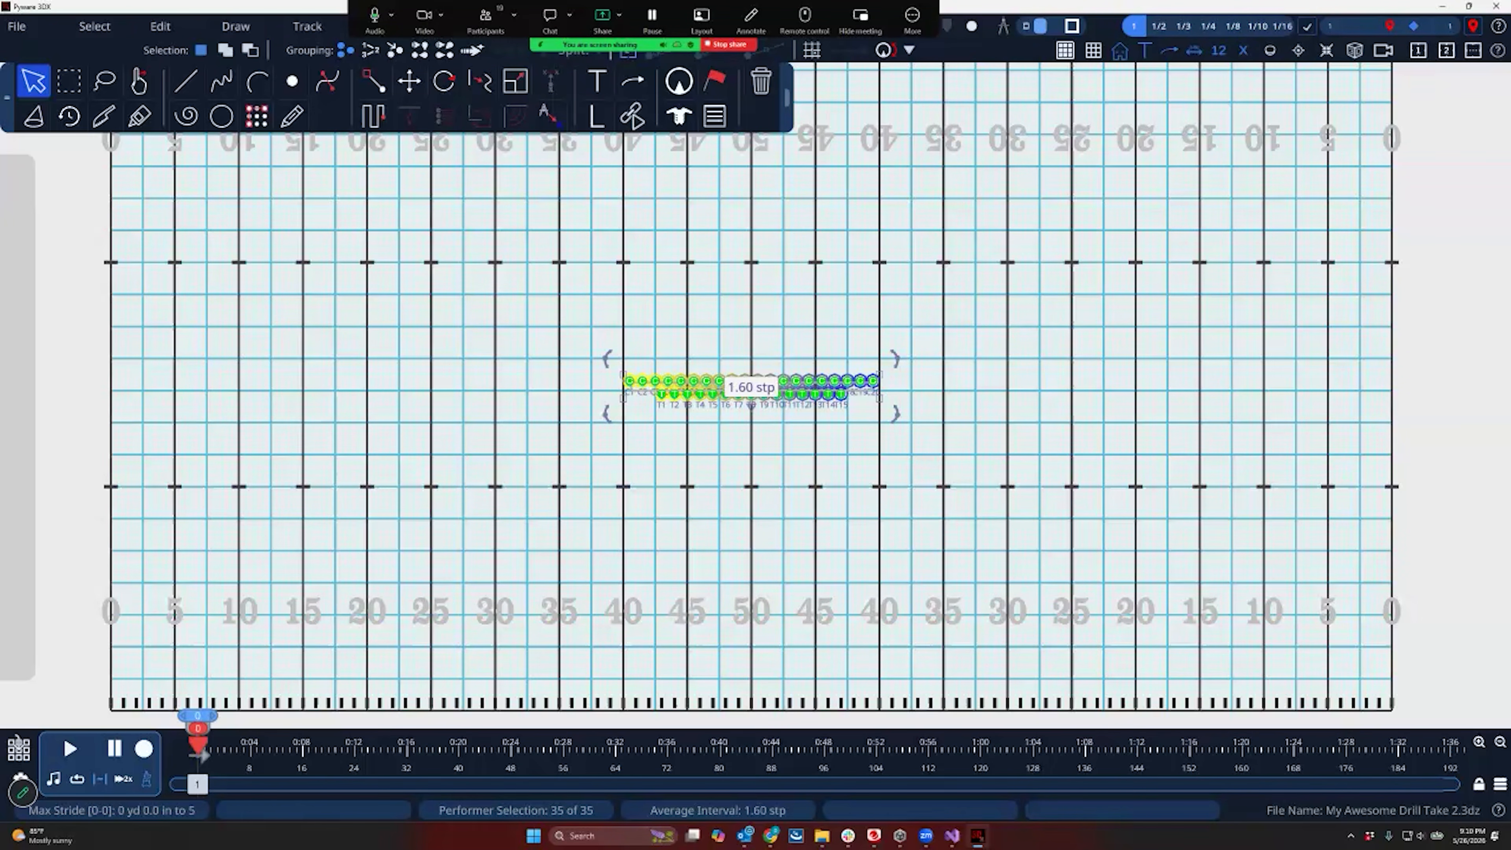
Reveal the additional staging preset slots and clear the performer selection
left_click(1473, 51)
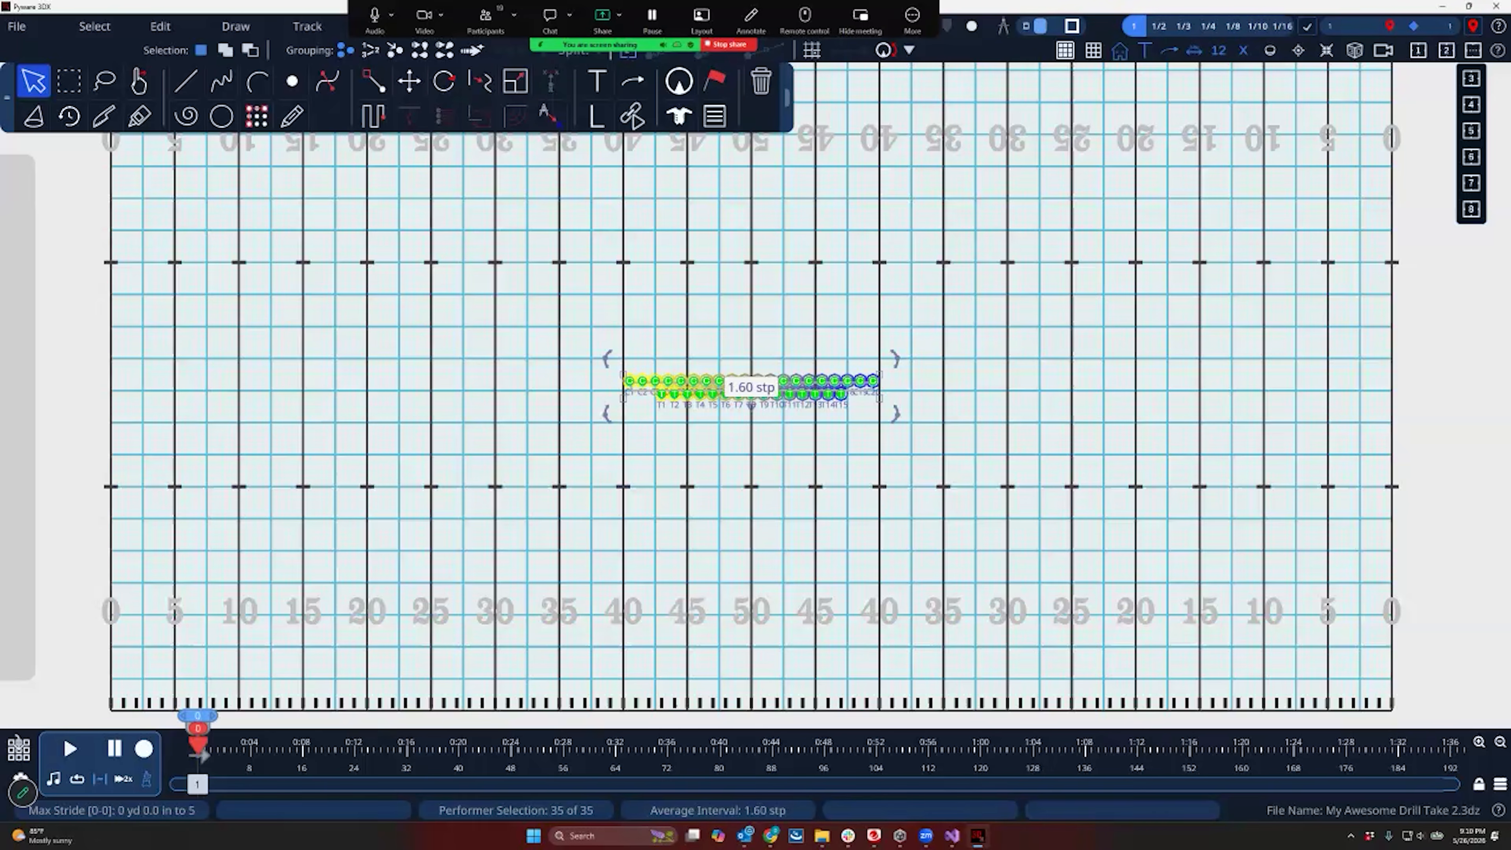
key("Escape")
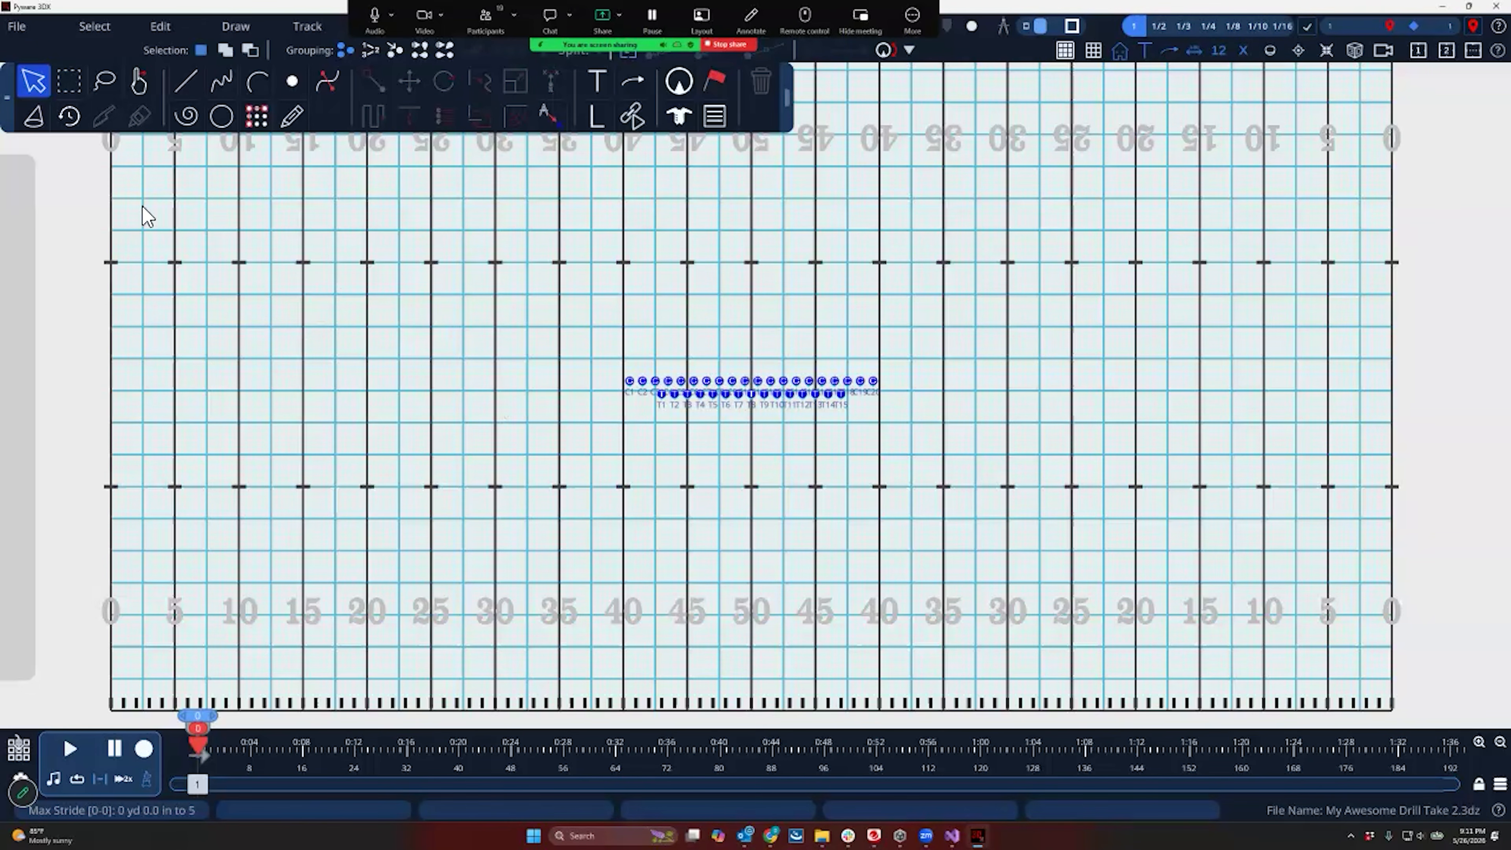
left_click(46, 88)
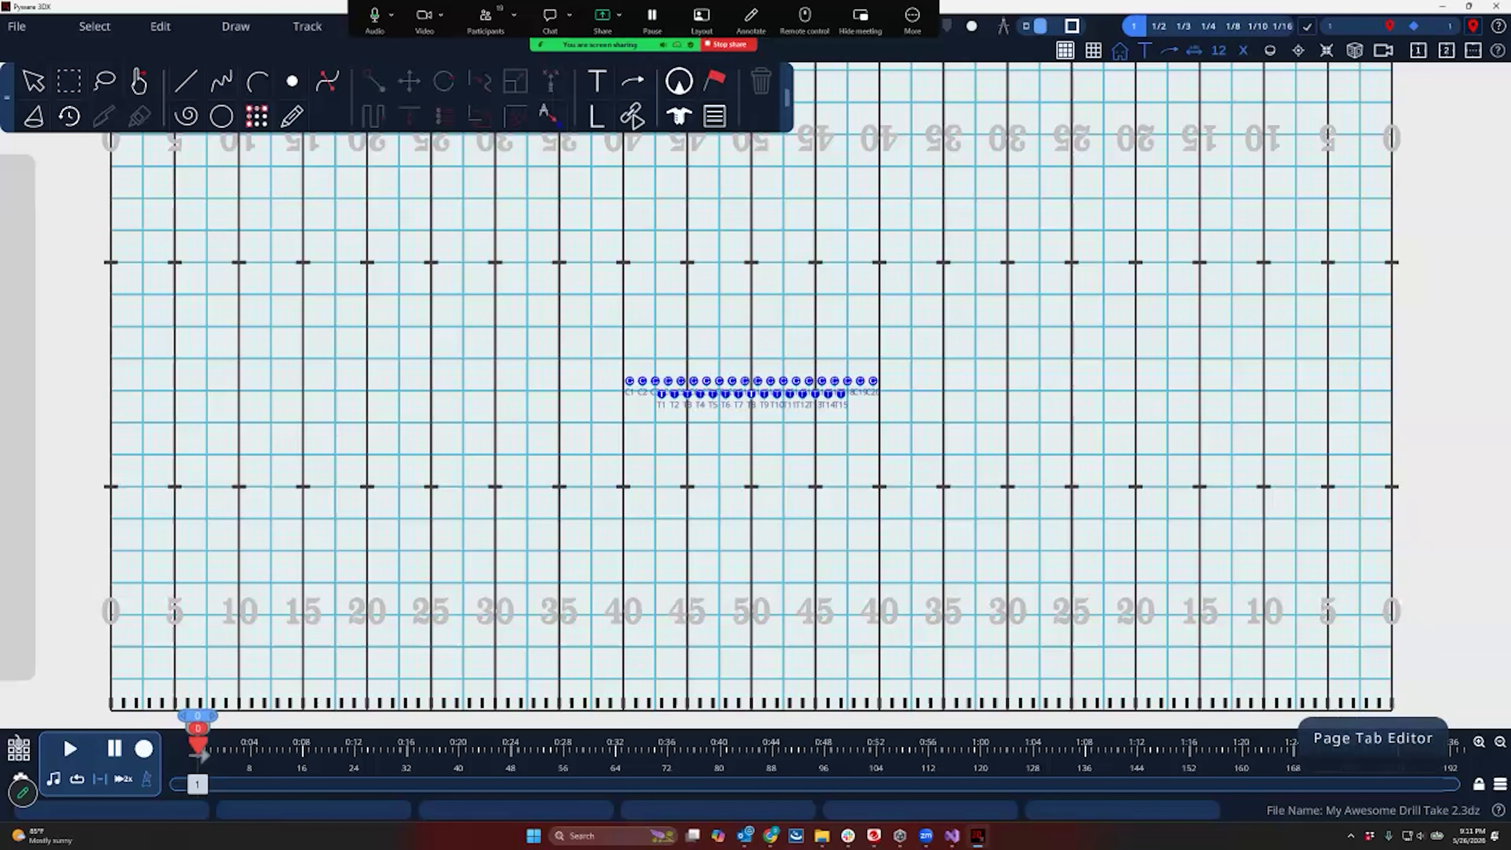
Open the Page Tab Editor and add page tabs on the count track at counts 16, 48 and 72
left_click(1499, 785)
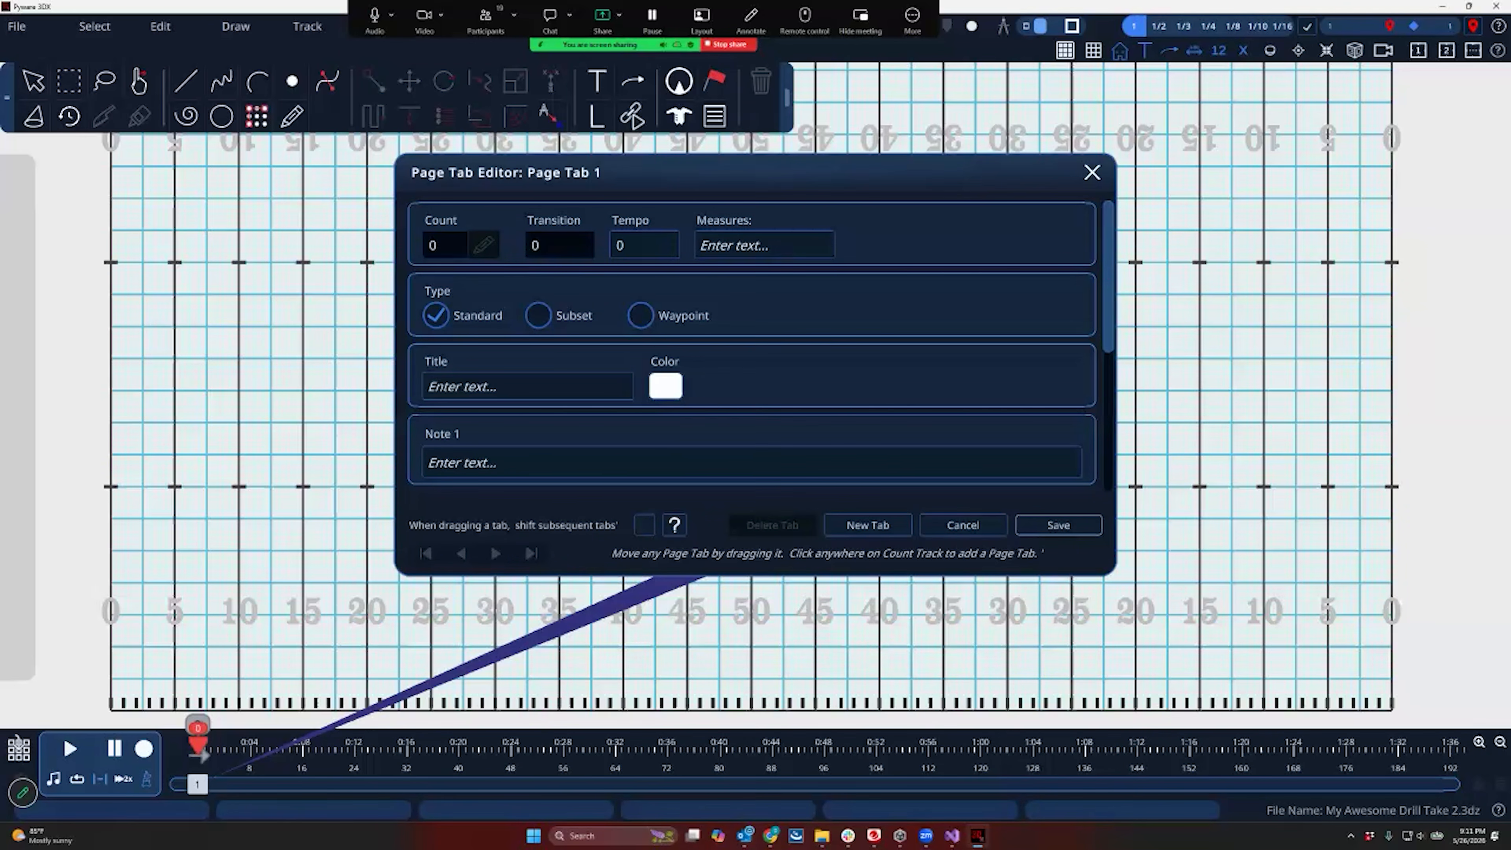
left_click(963, 524)
double_click(197, 785)
left_click(250, 754)
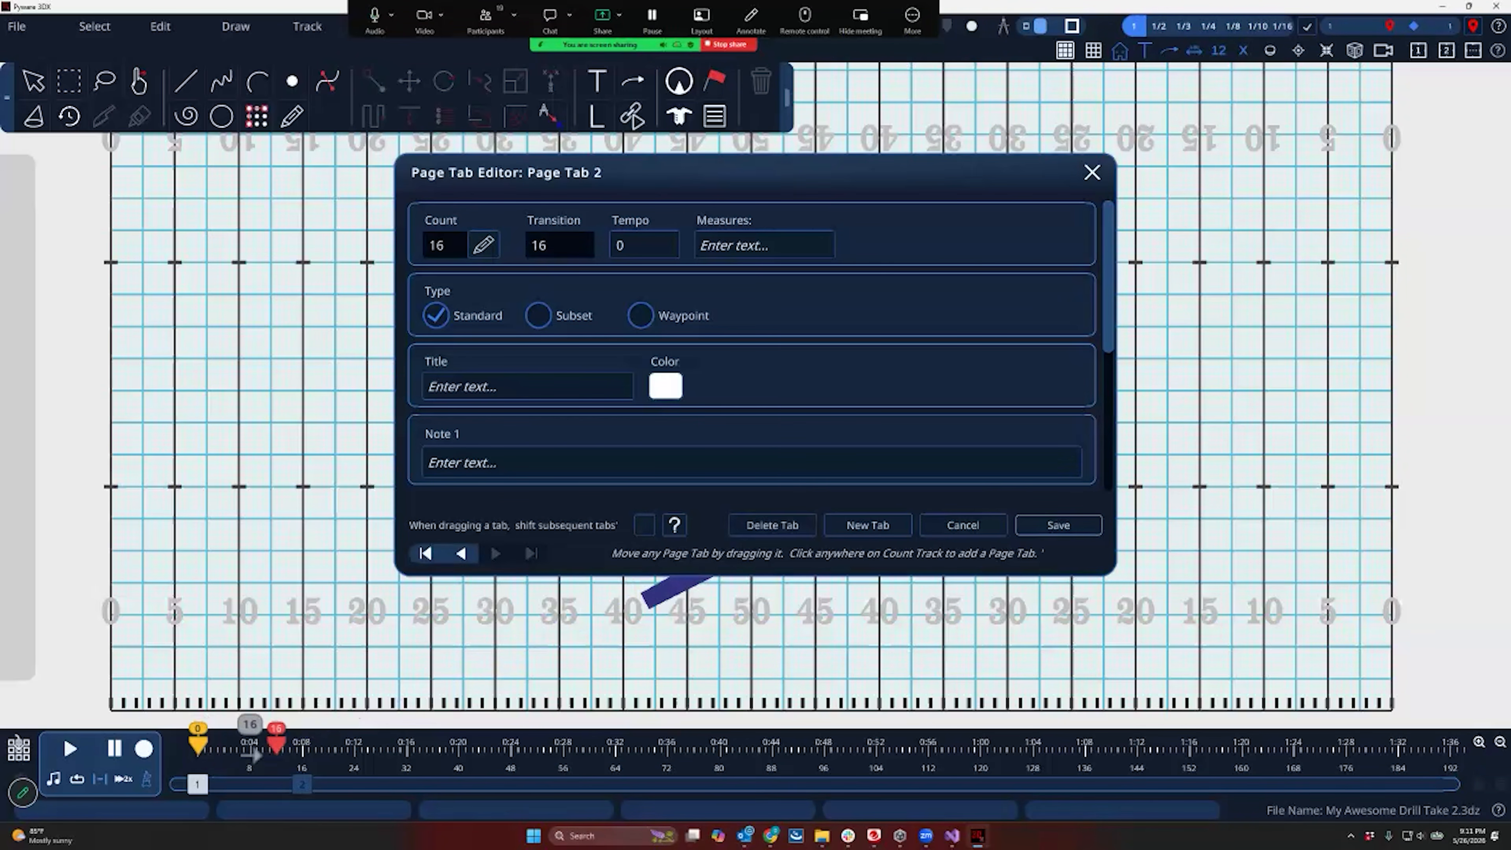
left_click(409, 753)
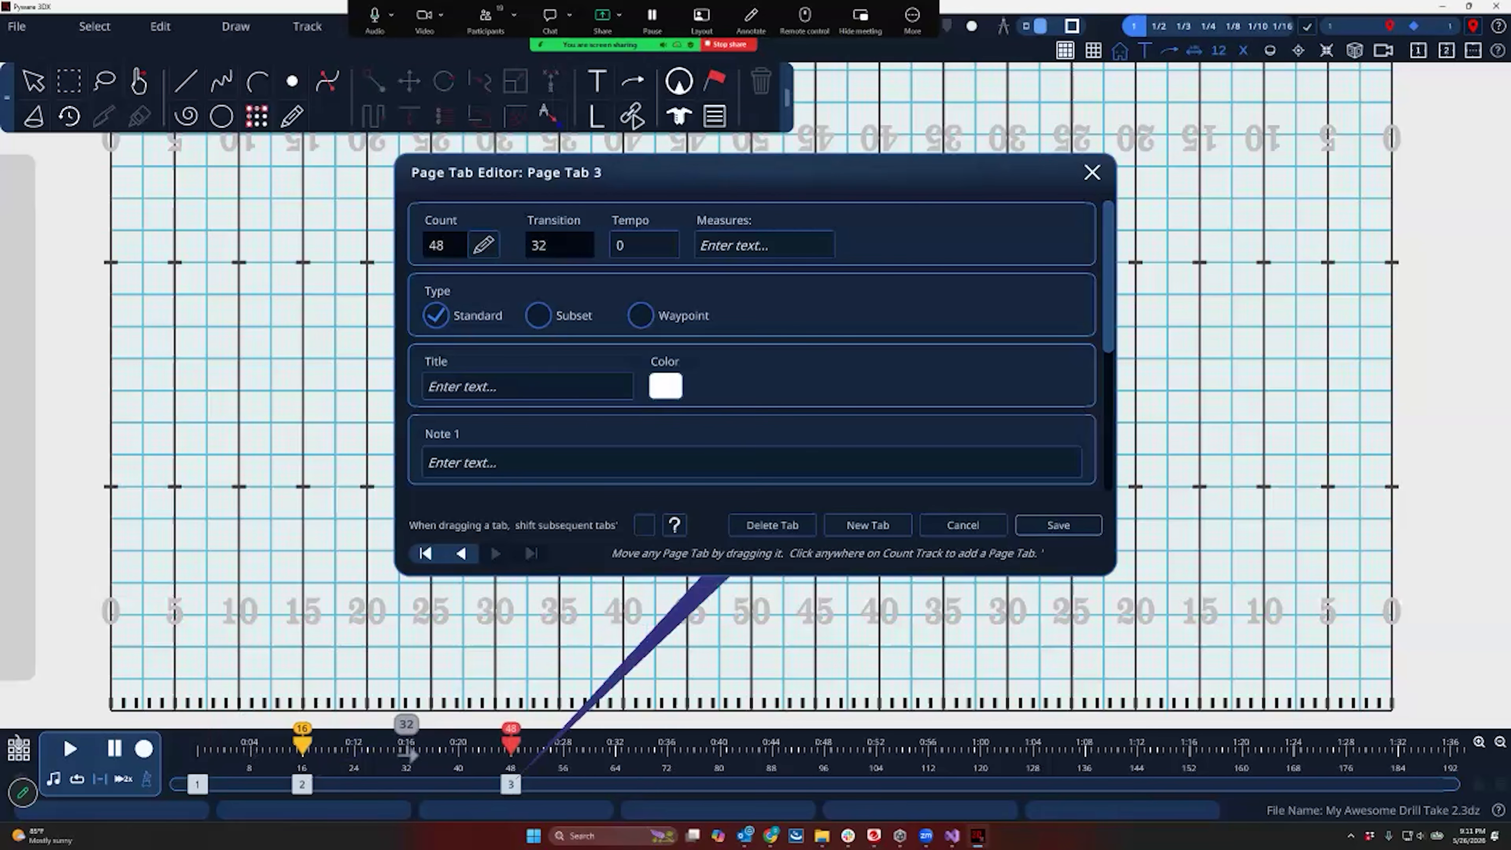
left_click(674, 784)
mouse_move(675, 784)
left_mouse_down()
mouse_move(612, 785)
mouse_move(664, 784)
left_mouse_up()
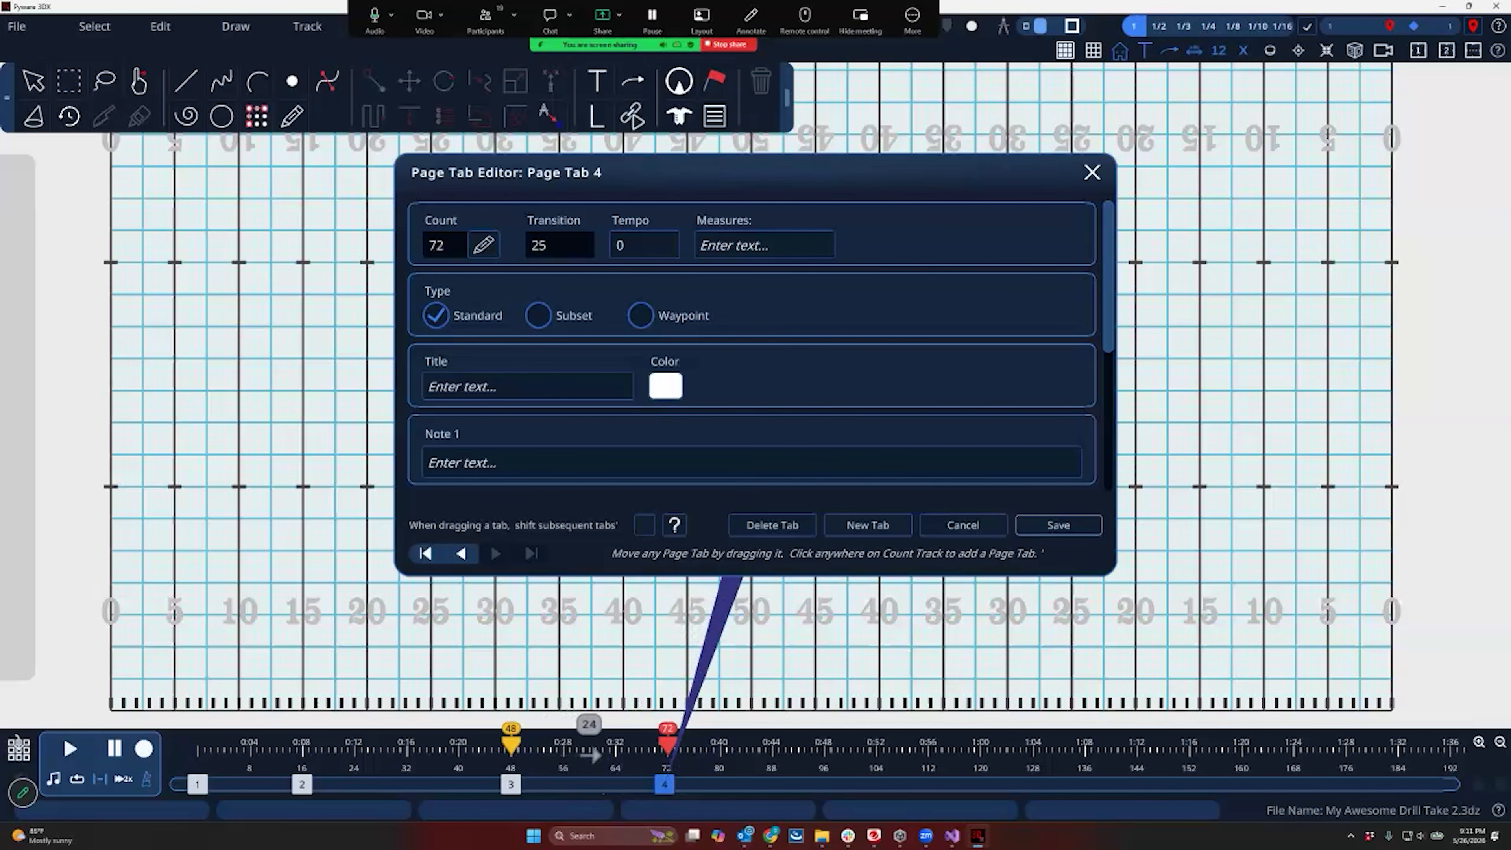
Move page tab 3 to count 32 and page tab 4 to count 48, and look over page tab 4's note fields
left_click_drag(511, 785, 409, 785)
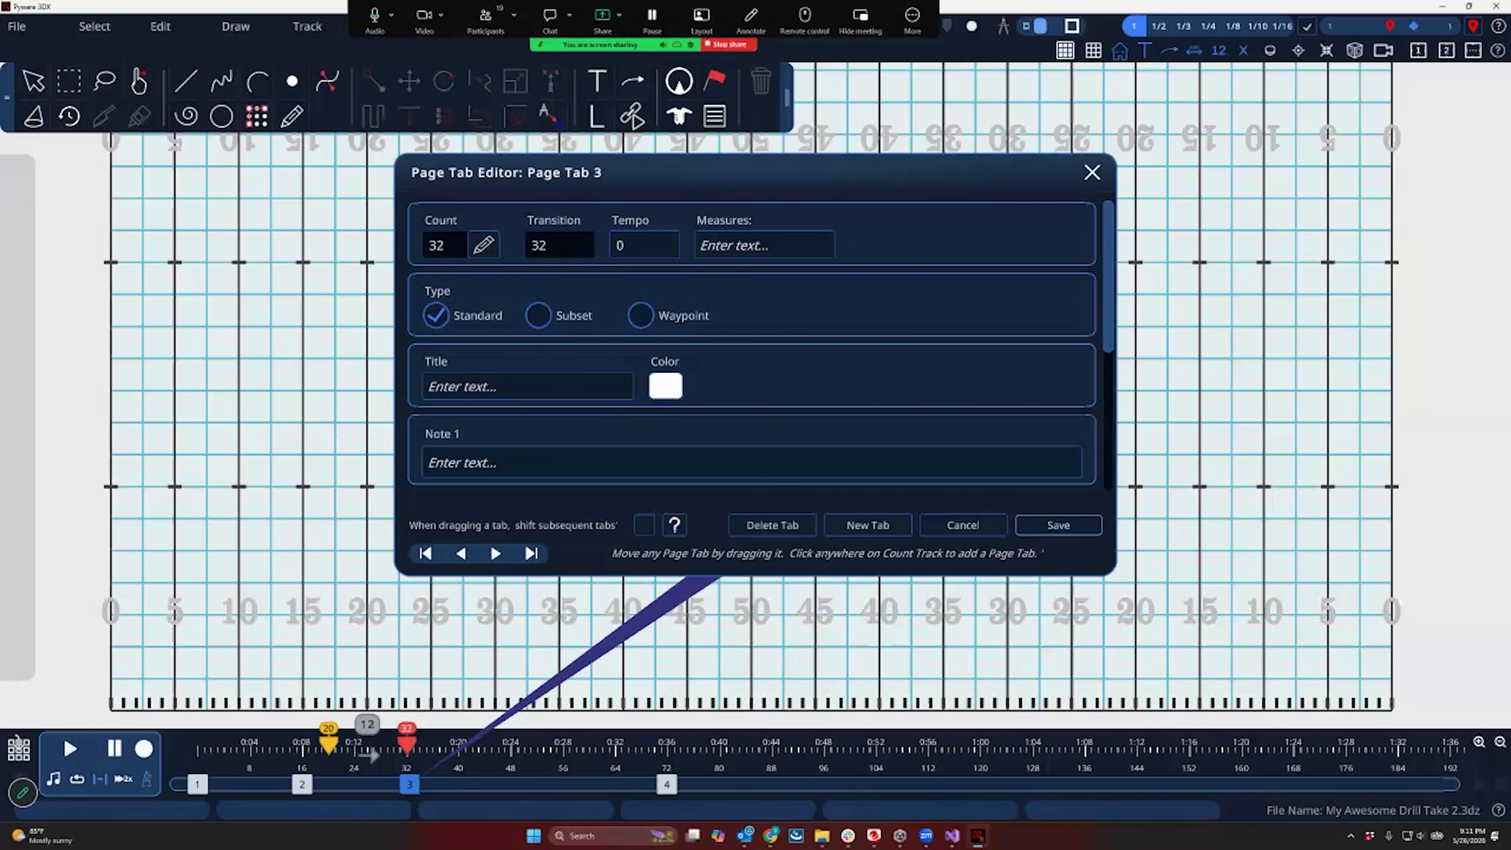
left_click_drag(666, 784, 511, 785)
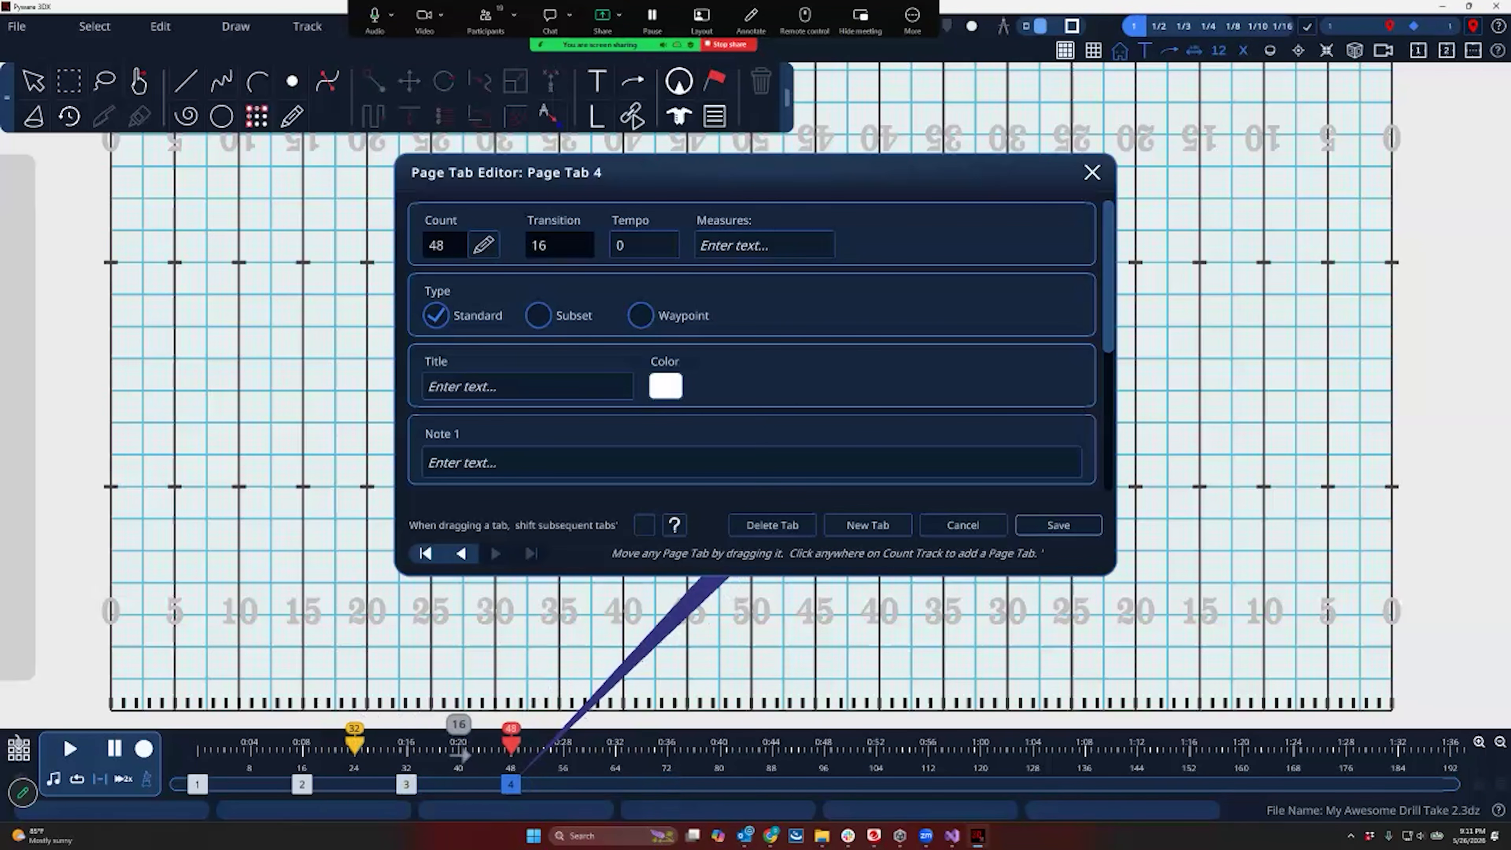
scroll(708, 417, "down", 3)
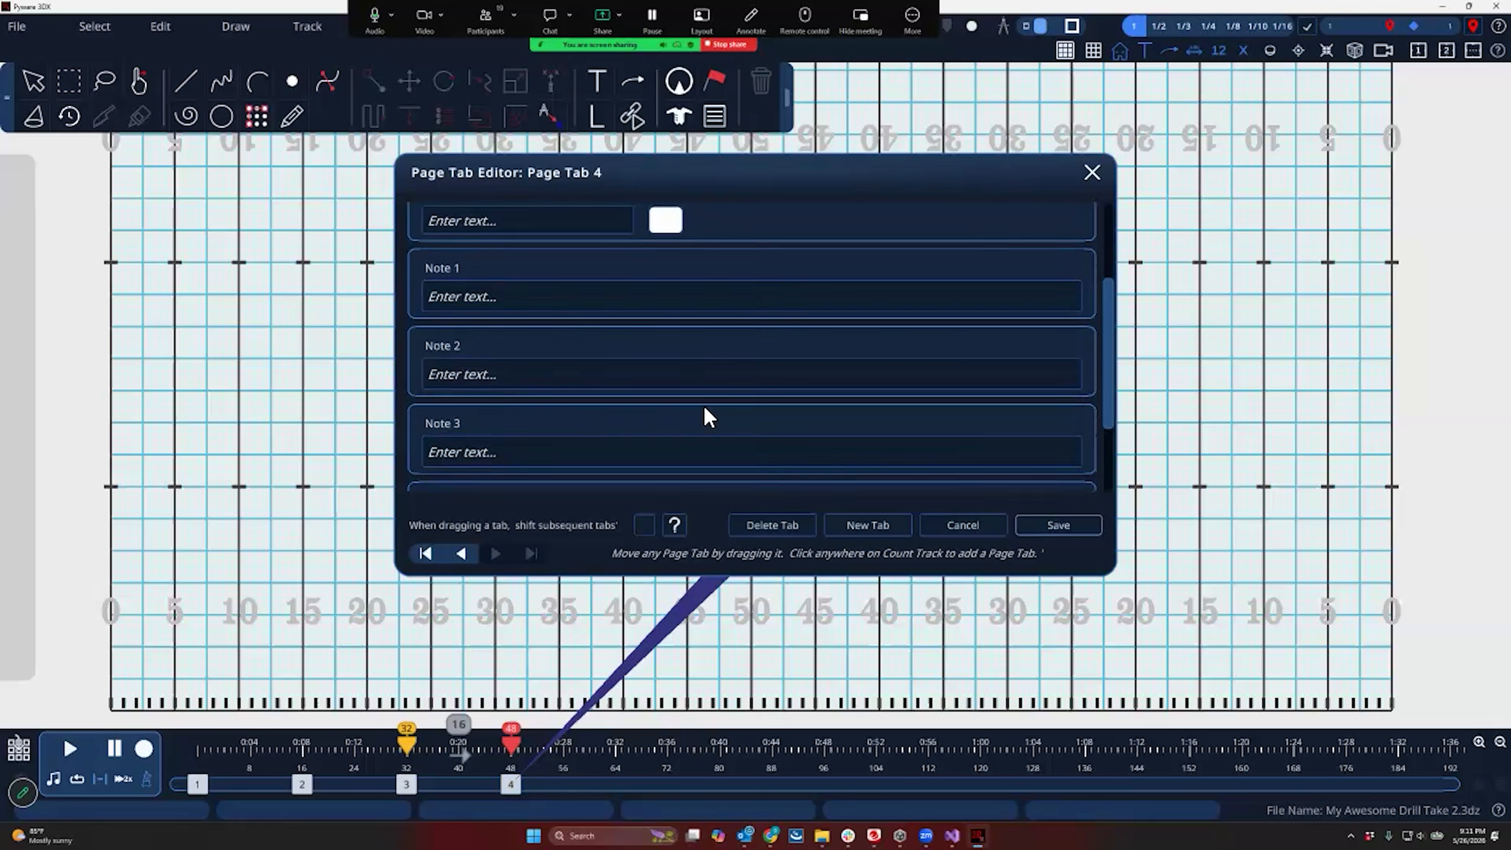
scroll(708, 417, "down", 3)
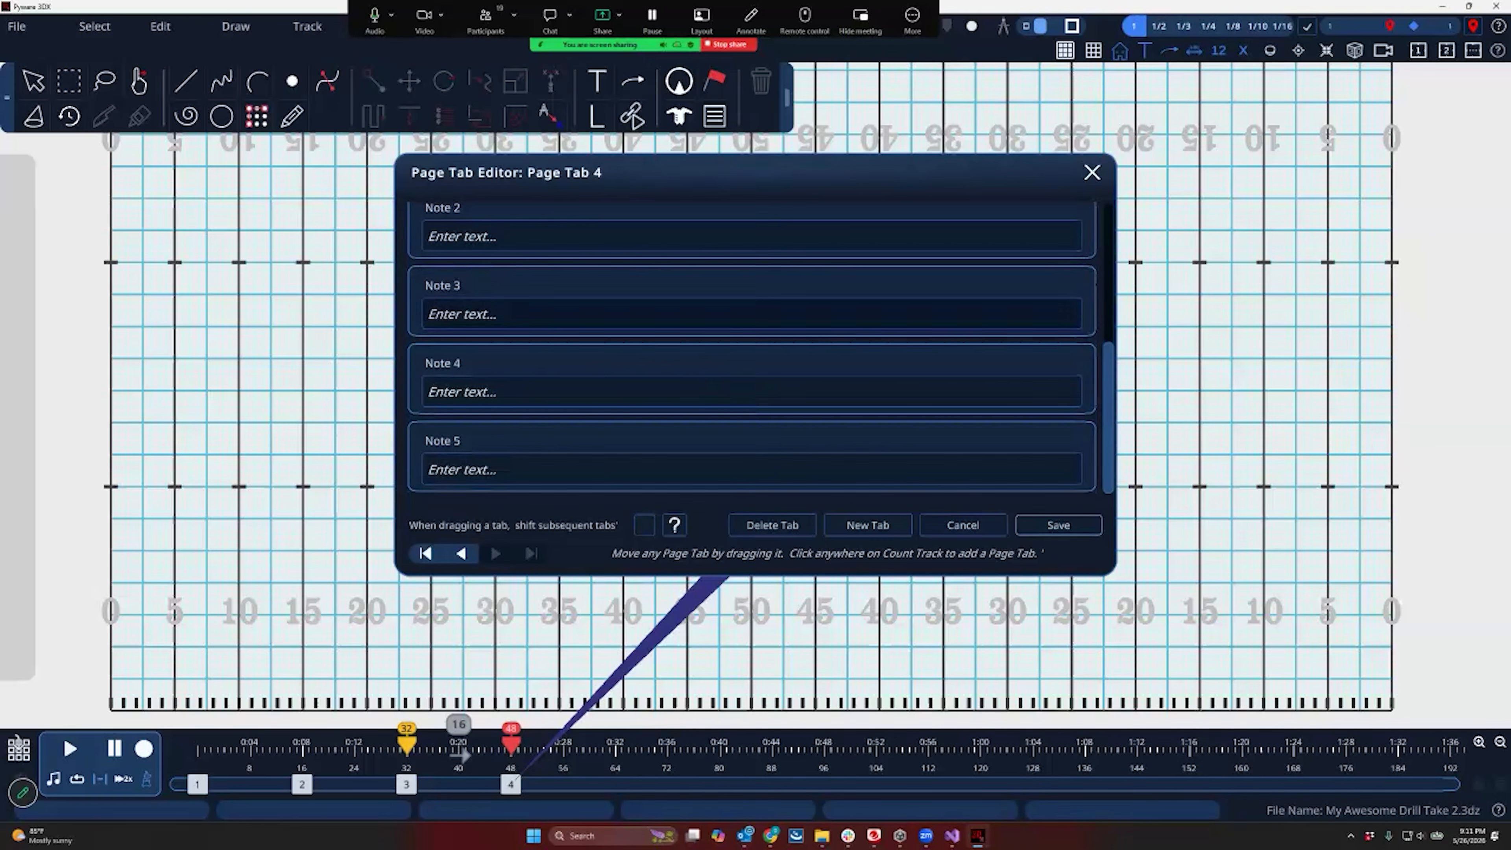
scroll(691, 381, "up", 6)
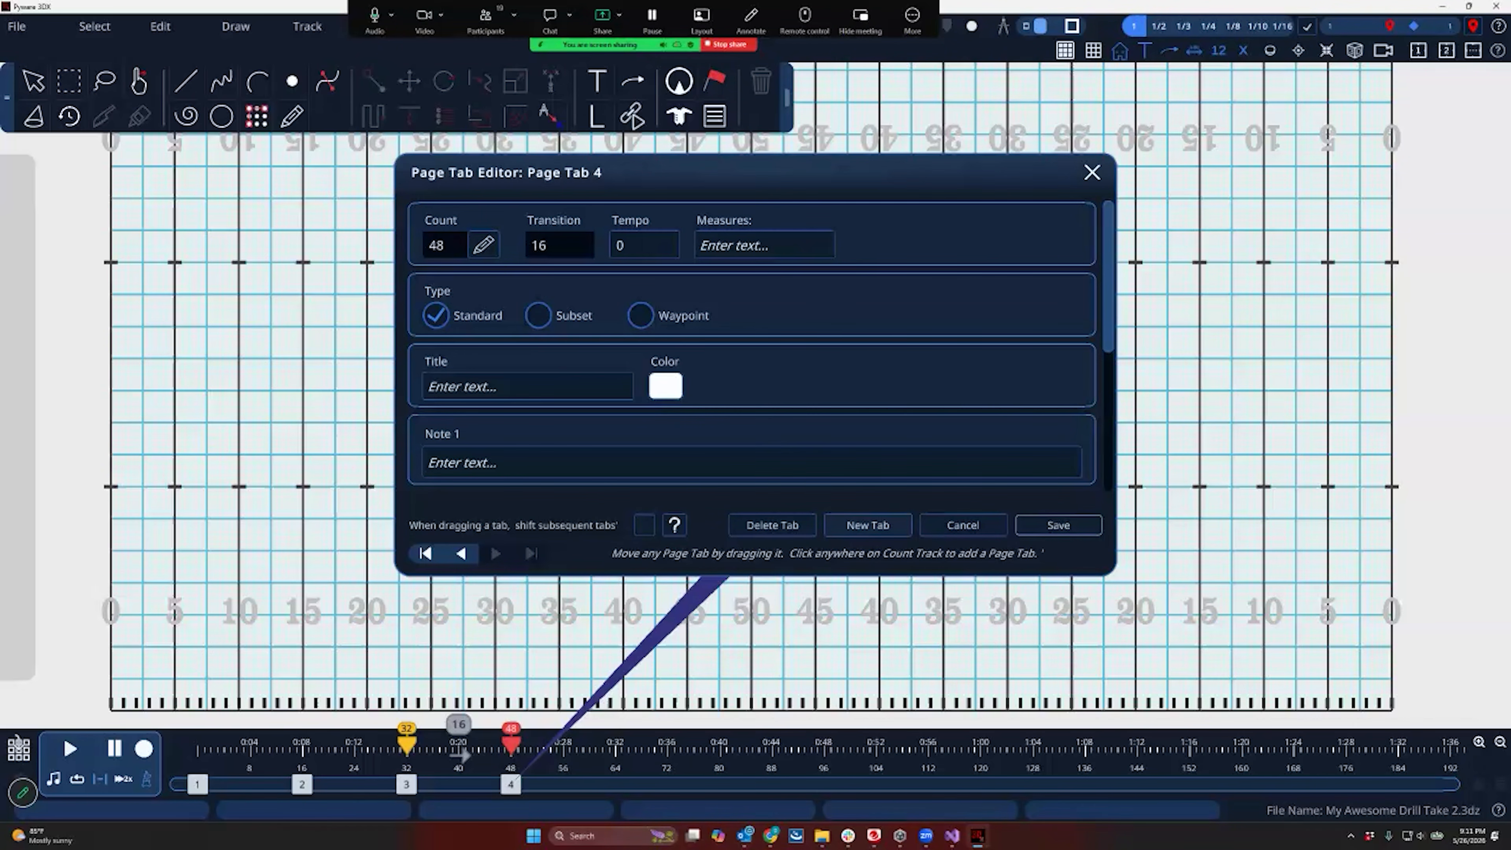
Add standard page tabs every 16 counts from count 64 through count 160, with Stick Around enabled
left_click(867, 525)
left_click(639, 375)
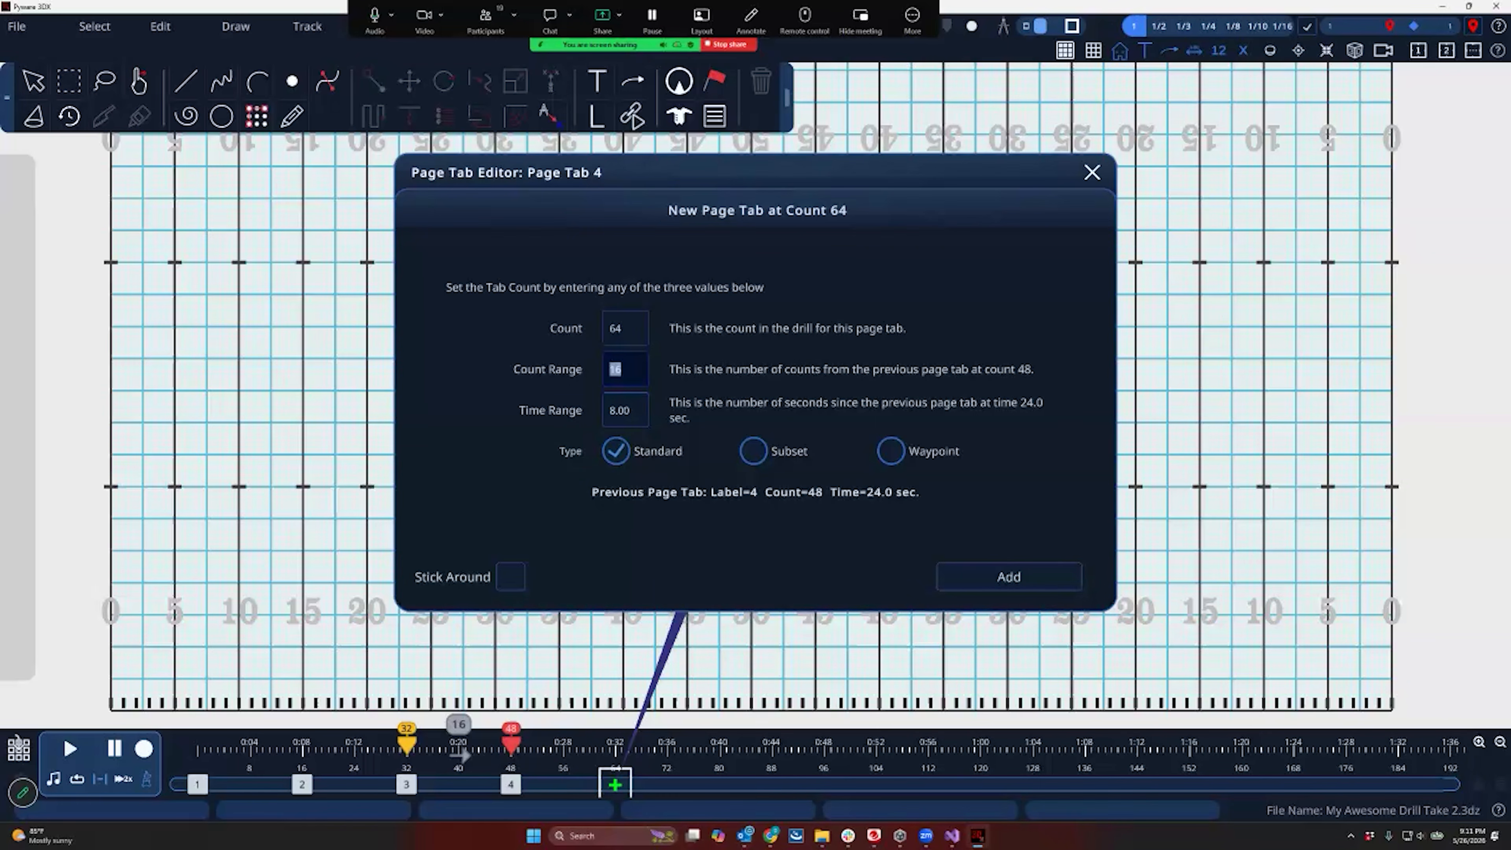
left_click(511, 577)
left_click(639, 374)
key("Return")
key("Return")
key("Return")
key("Return")
key("Return")
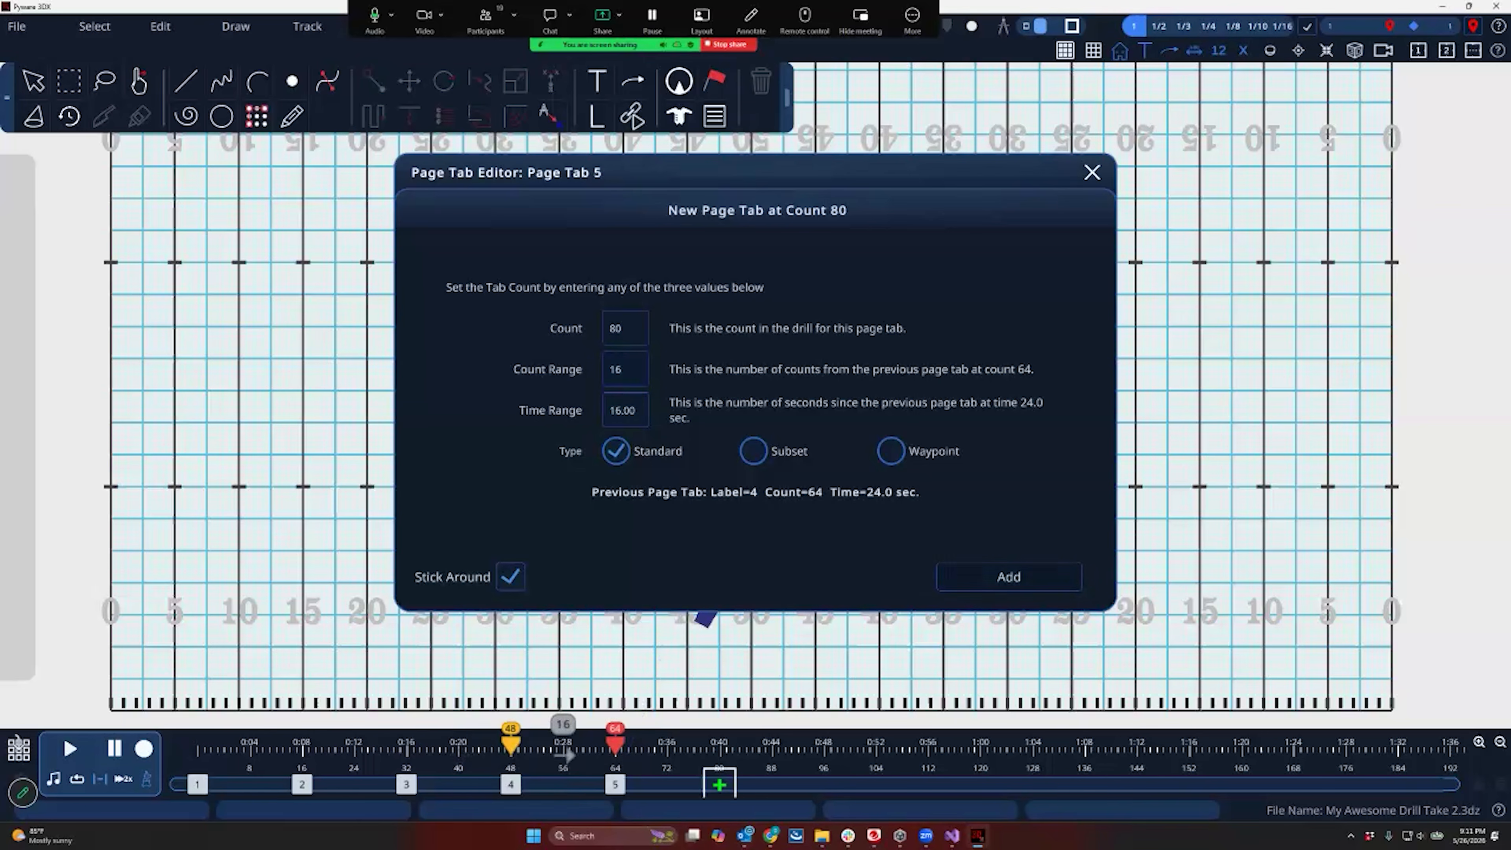
key("Return")
key("Return")
key("Return")
key("Return")
key("Return")
key("Return")
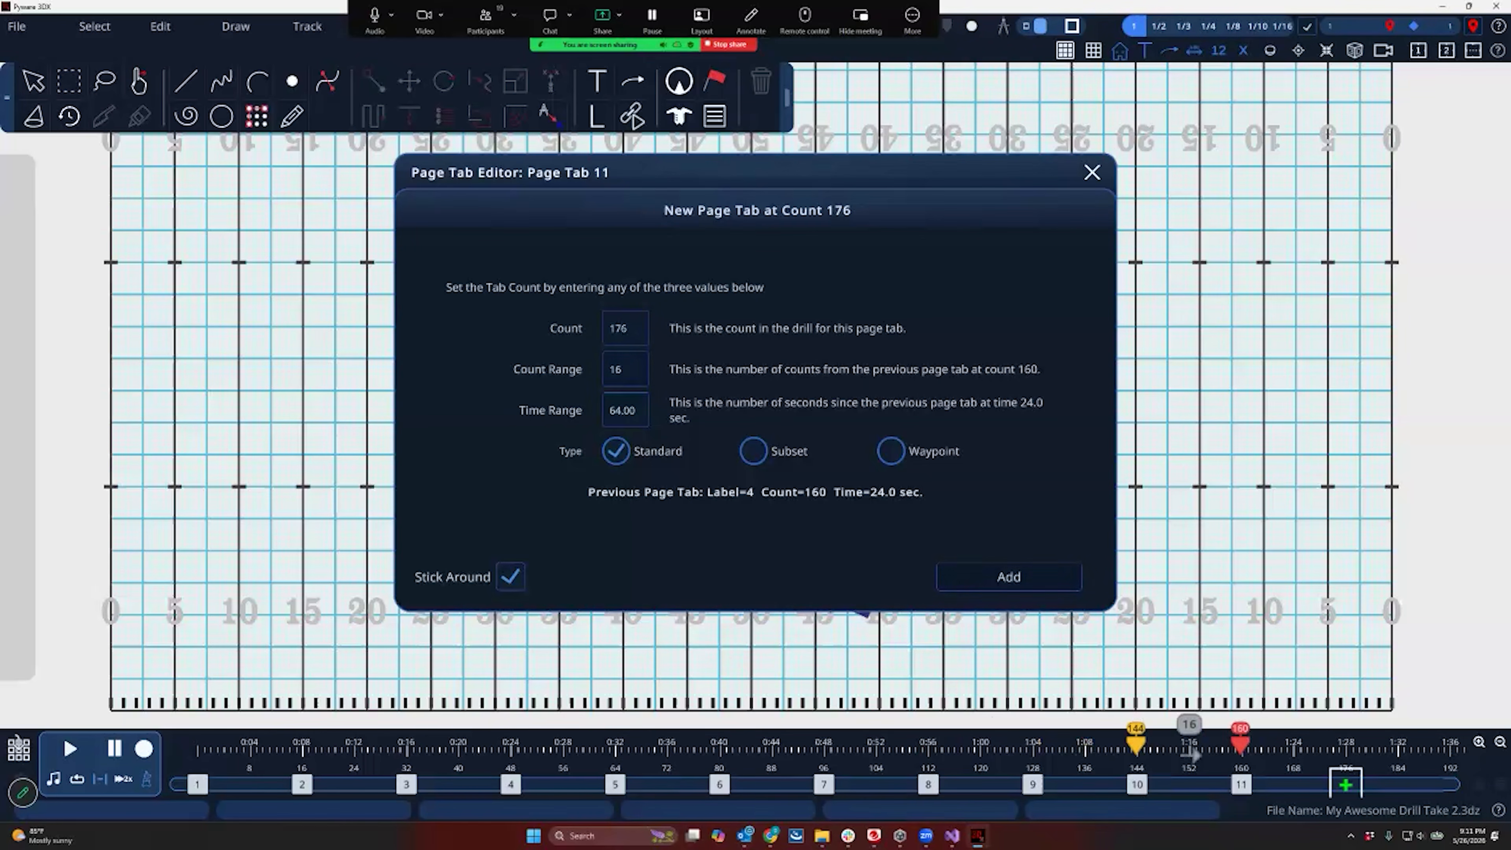
Add further standard page tabs every 16 counts from count 176 through count 256, and save the page tabs
key("Return")
key("Return")
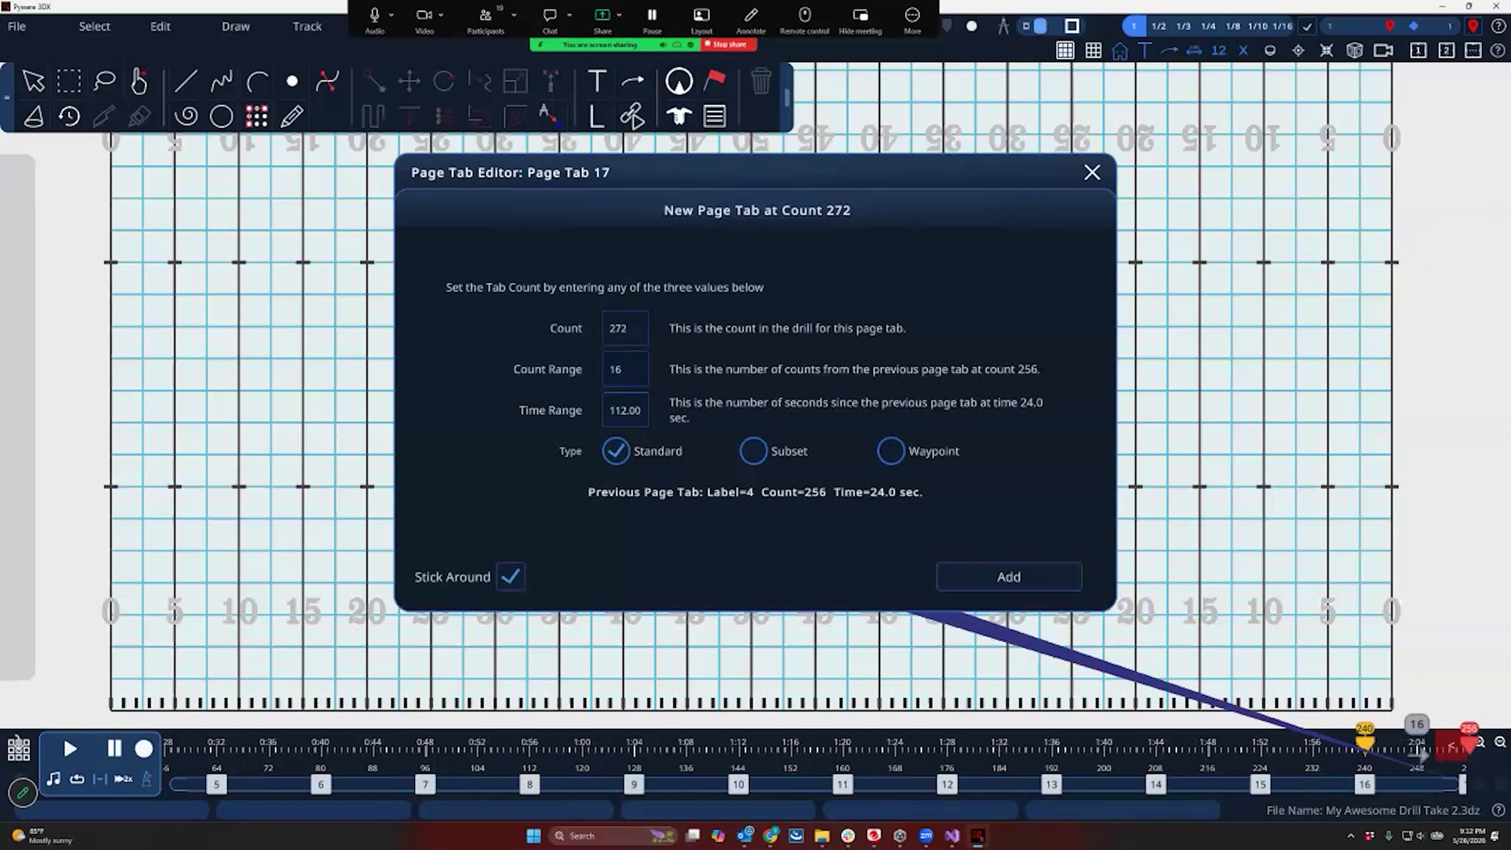
key("Escape")
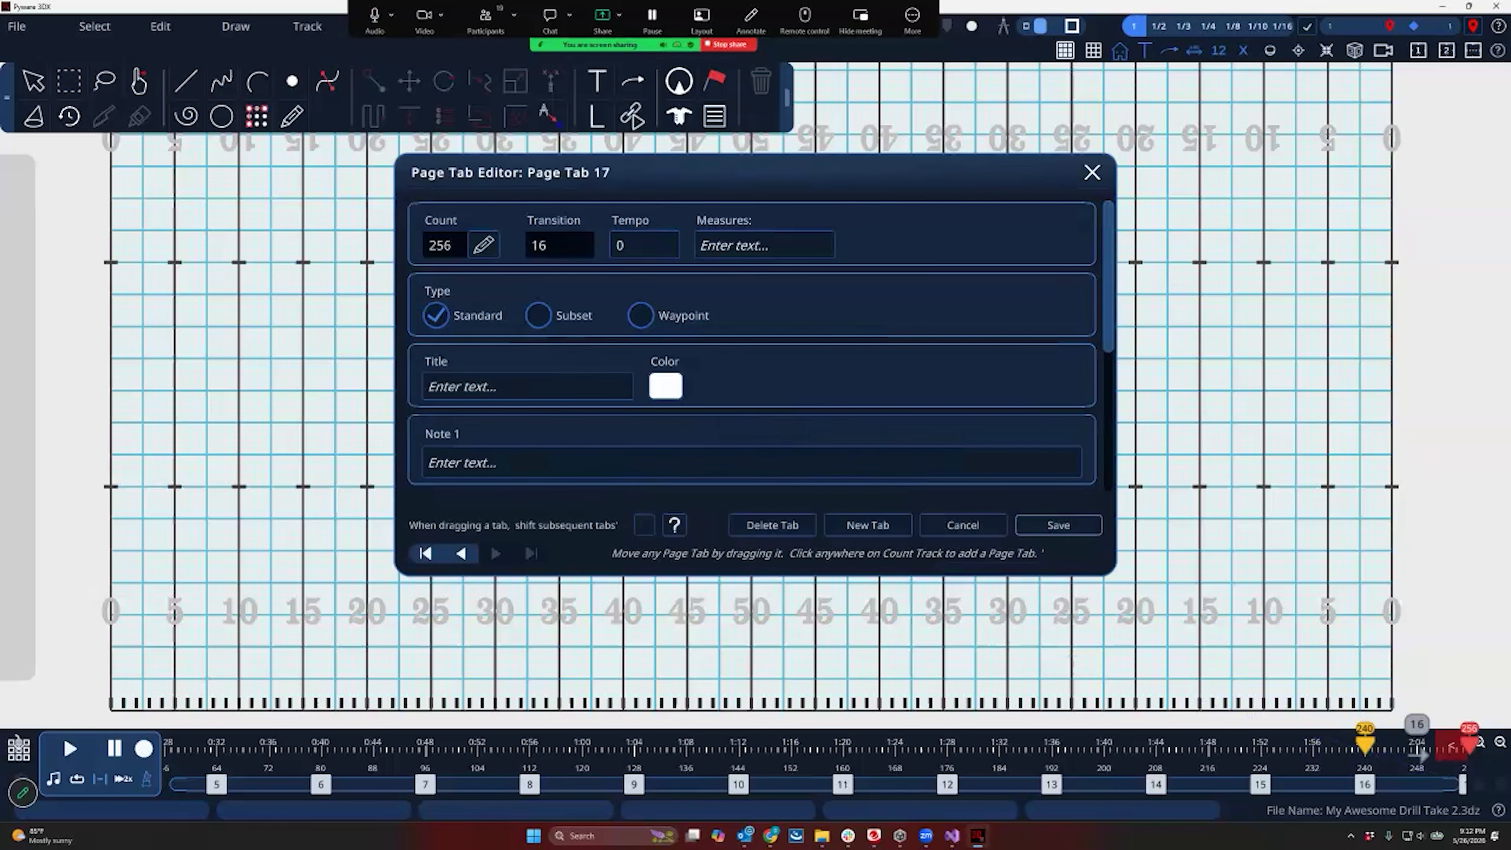
left_click(1058, 525)
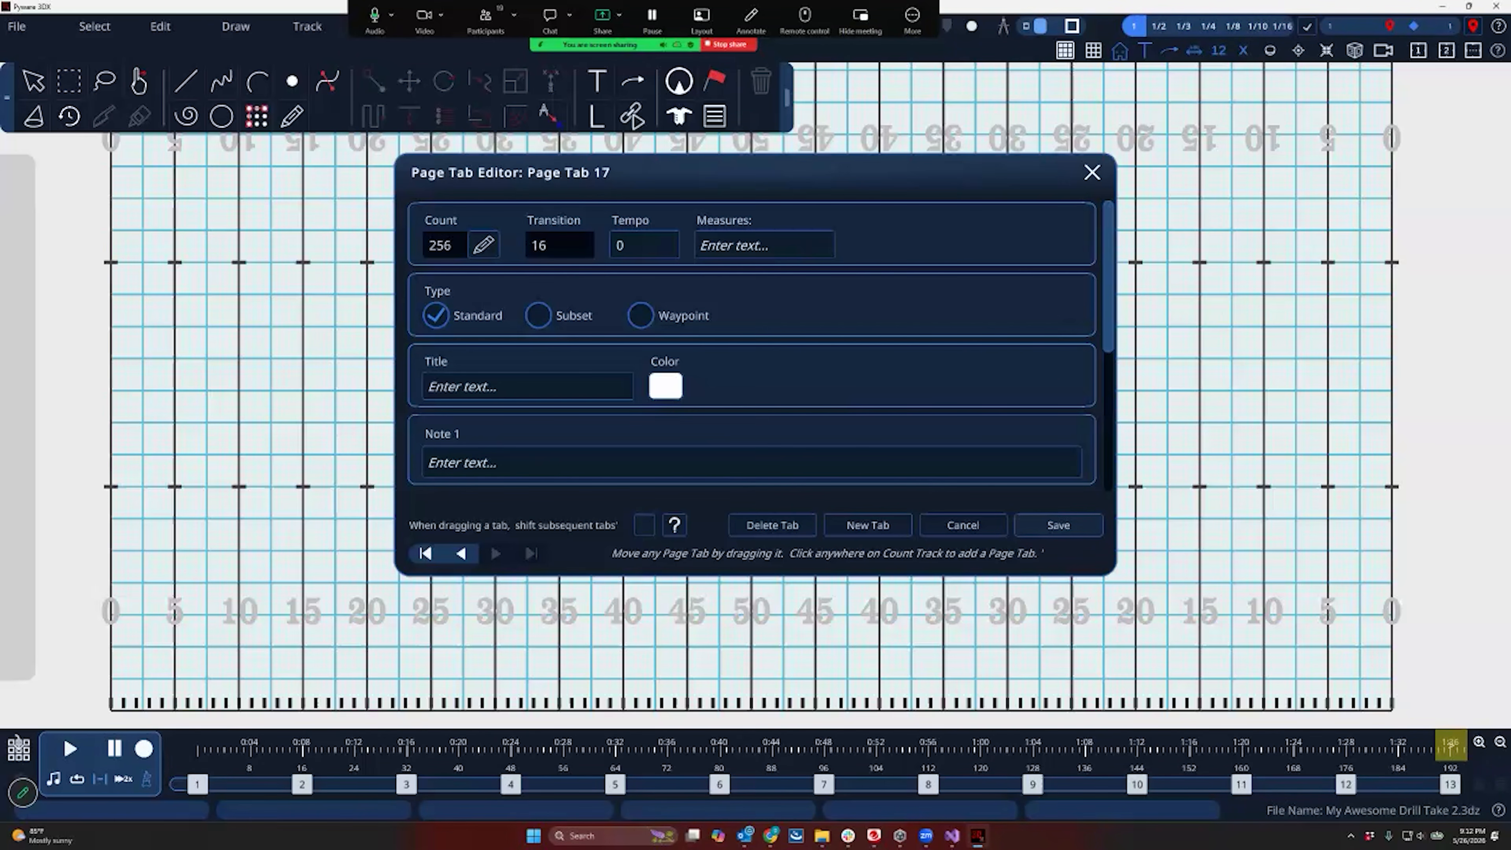
left_click(1059, 525)
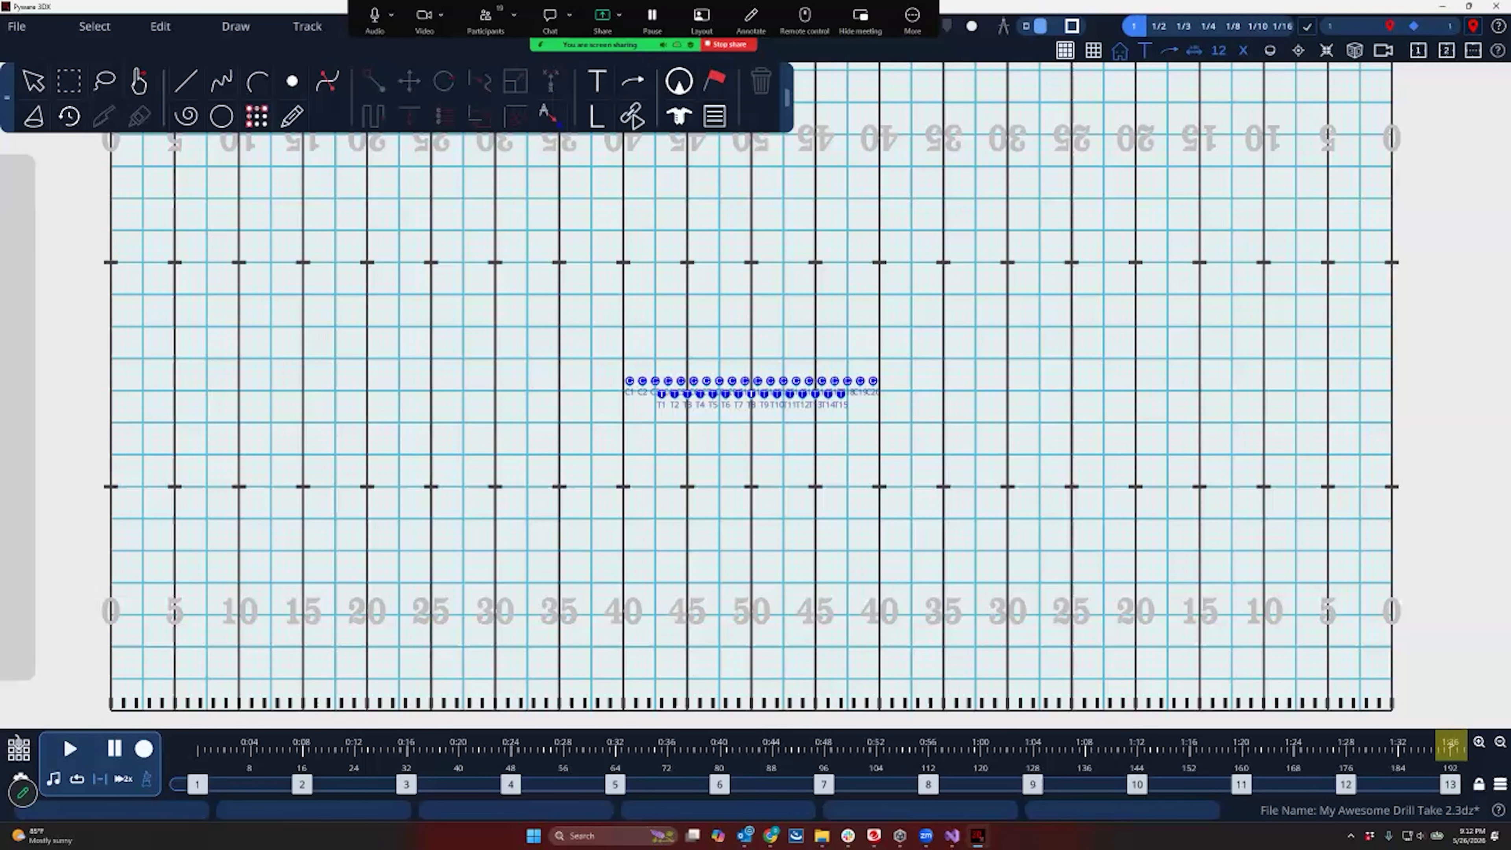
Go through page tabs 2 to 5 on the count track, return to tab 1, and stop at page tab 2
left_click(302, 785)
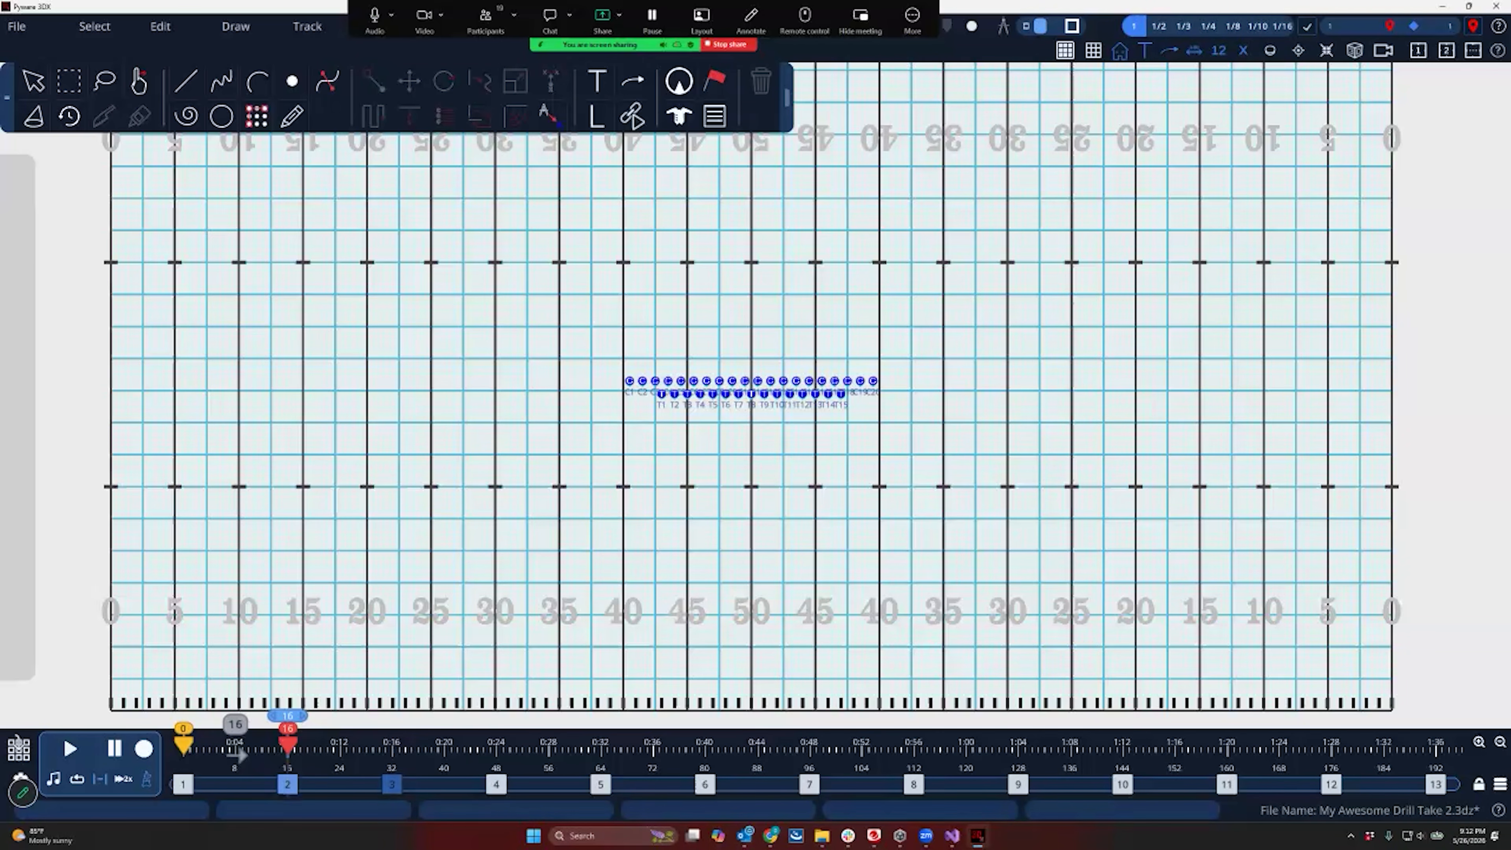
left_click(392, 785)
left_click(497, 785)
left_click(600, 785)
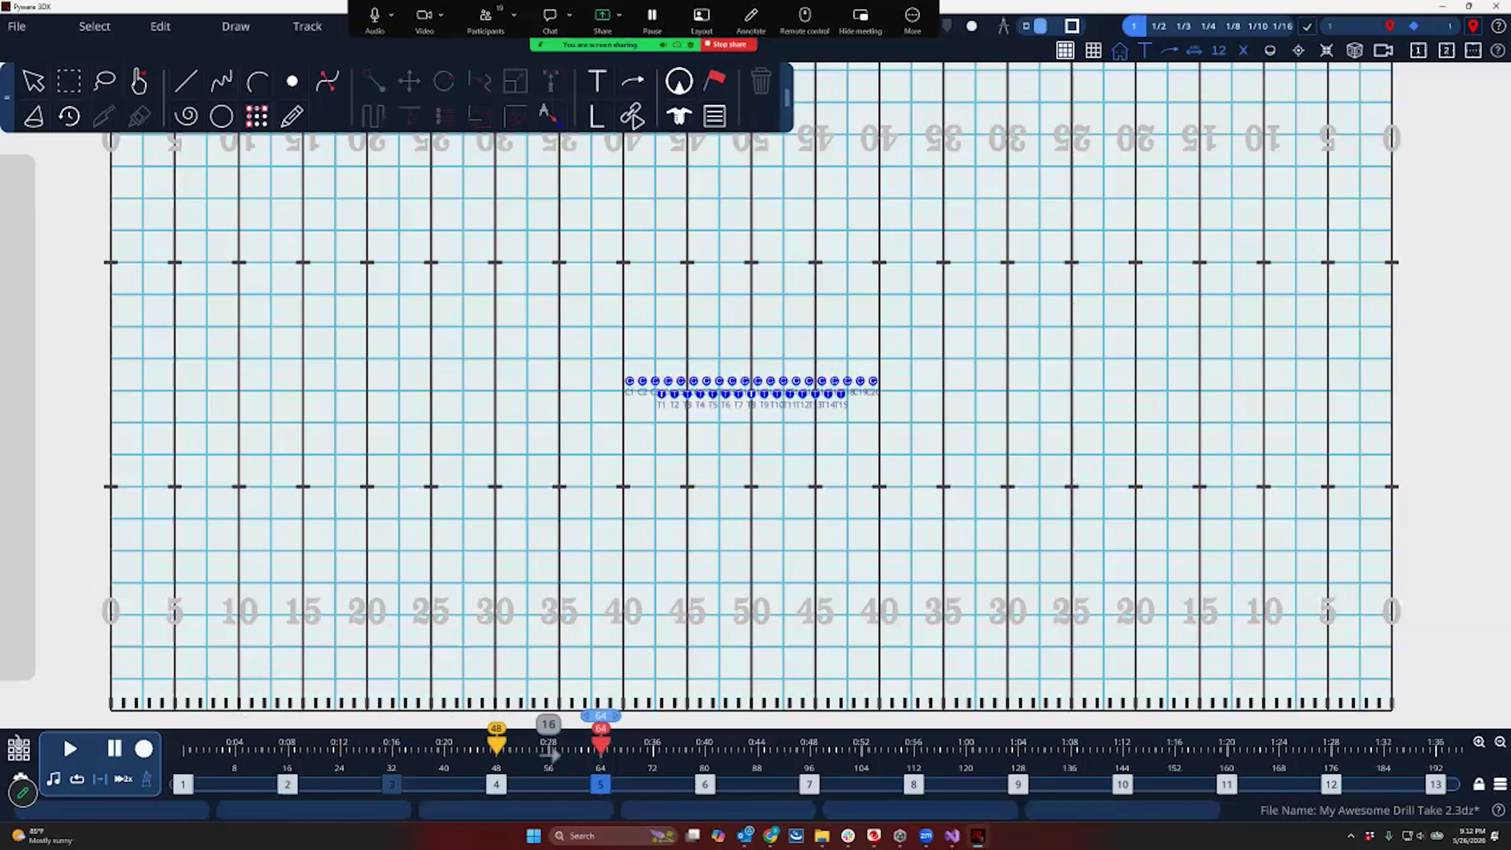
left_click(392, 784)
left_click(288, 785)
left_click(184, 785)
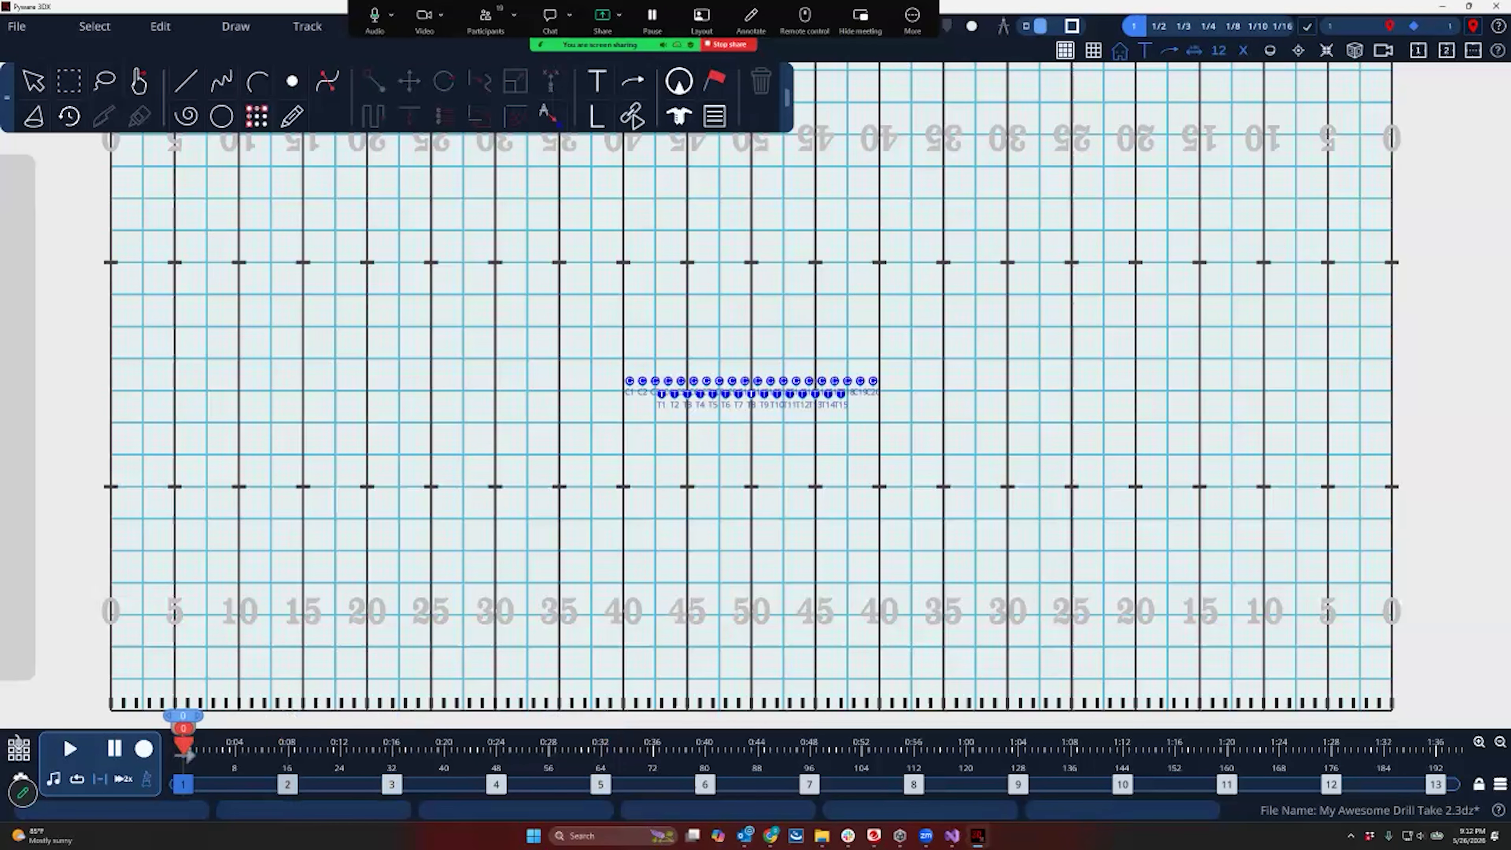
left_click(287, 785)
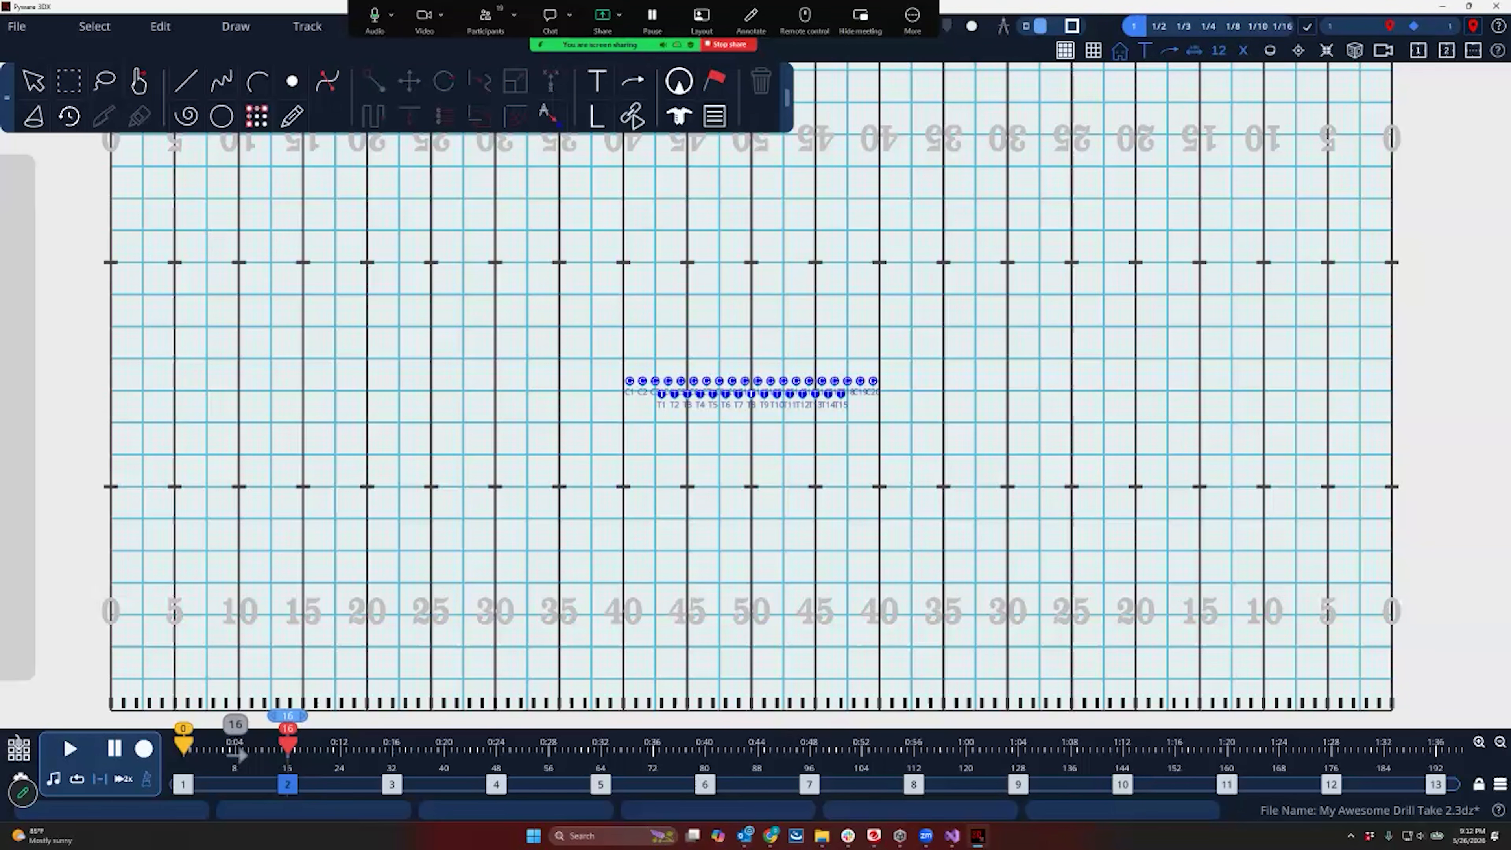
Change the color of page tab 2 to blue (#0000FF) and save it
double_click(287, 784)
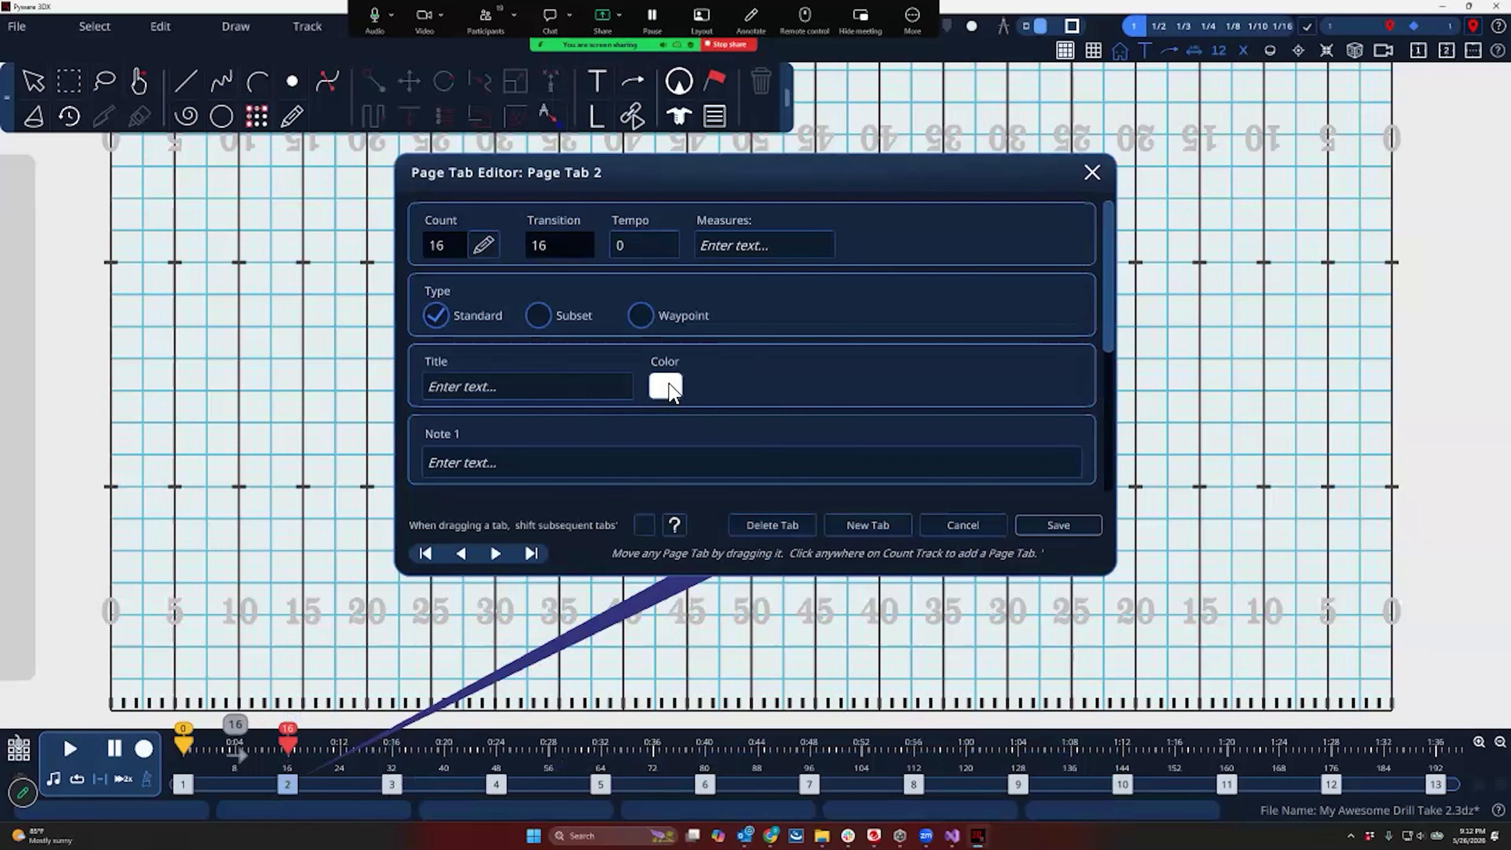
left_click(671, 390)
left_click(680, 494)
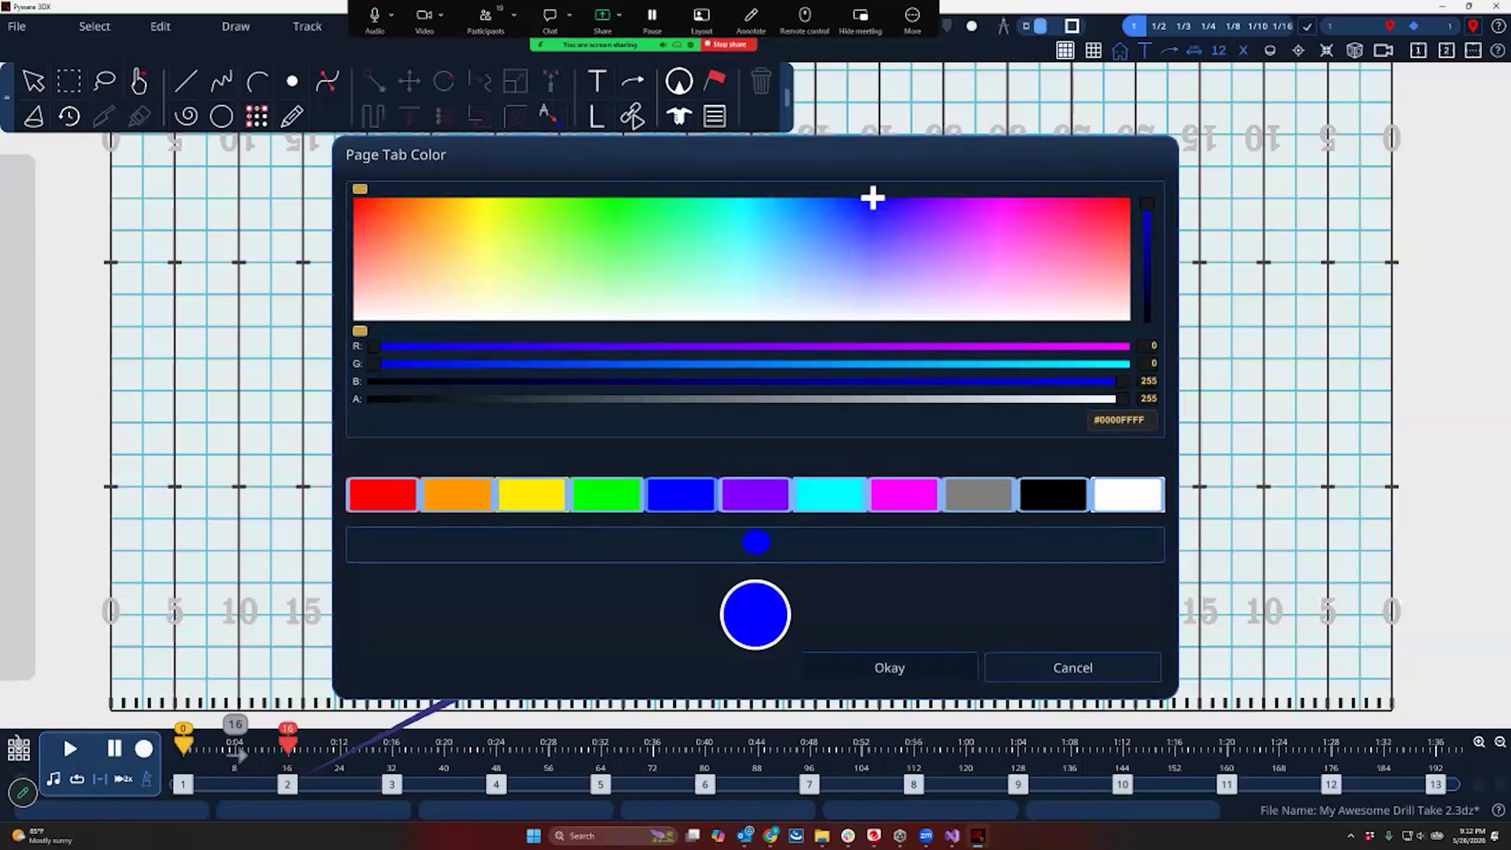
left_click(889, 667)
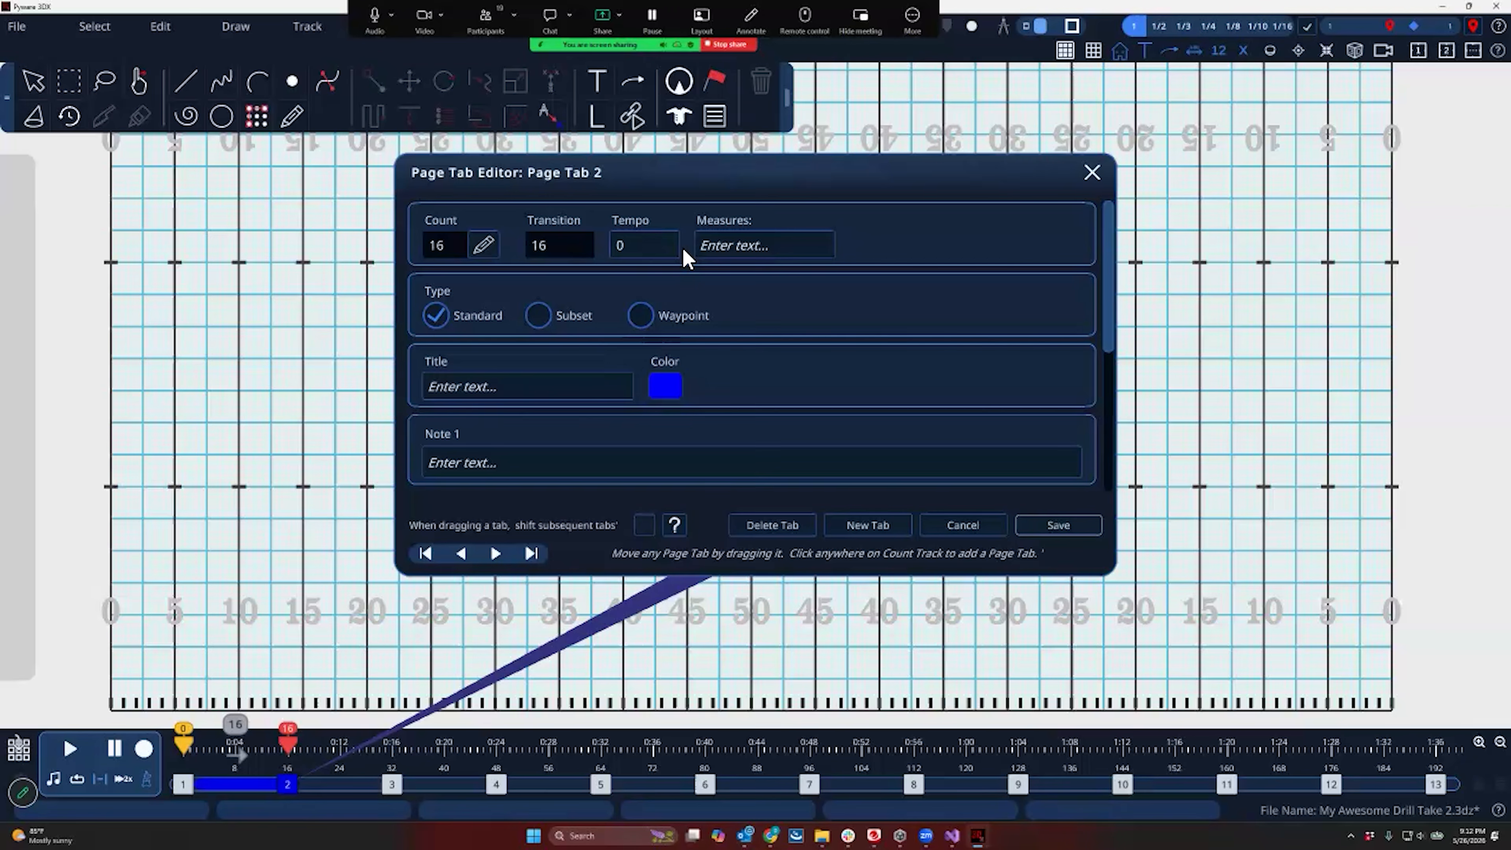
left_click(1059, 525)
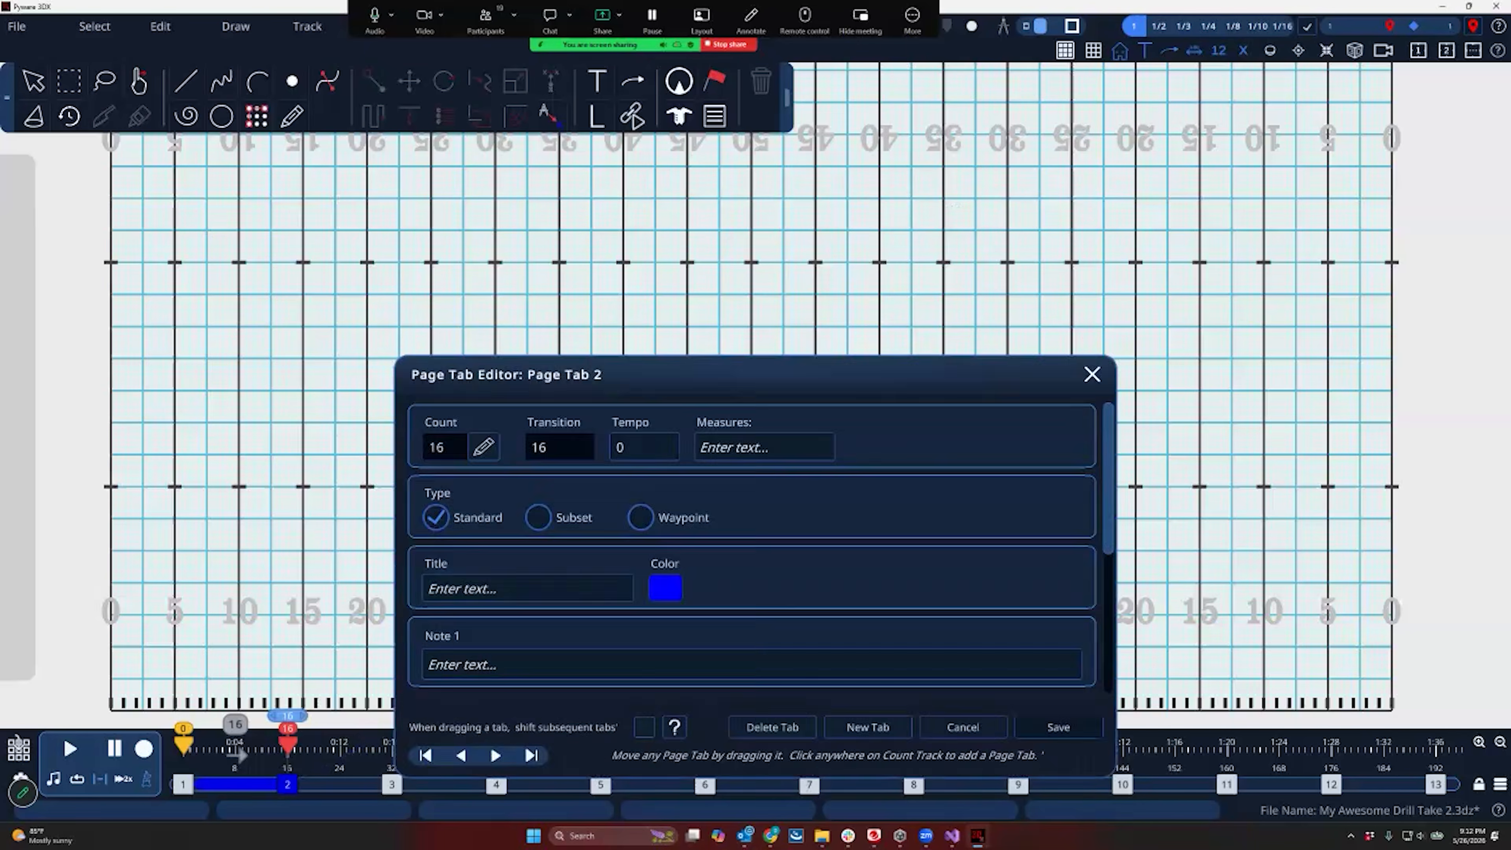
Examine the full Production Sheet and the compact one for set 2, including its Note 1 field, then close both
left_click(27, 374)
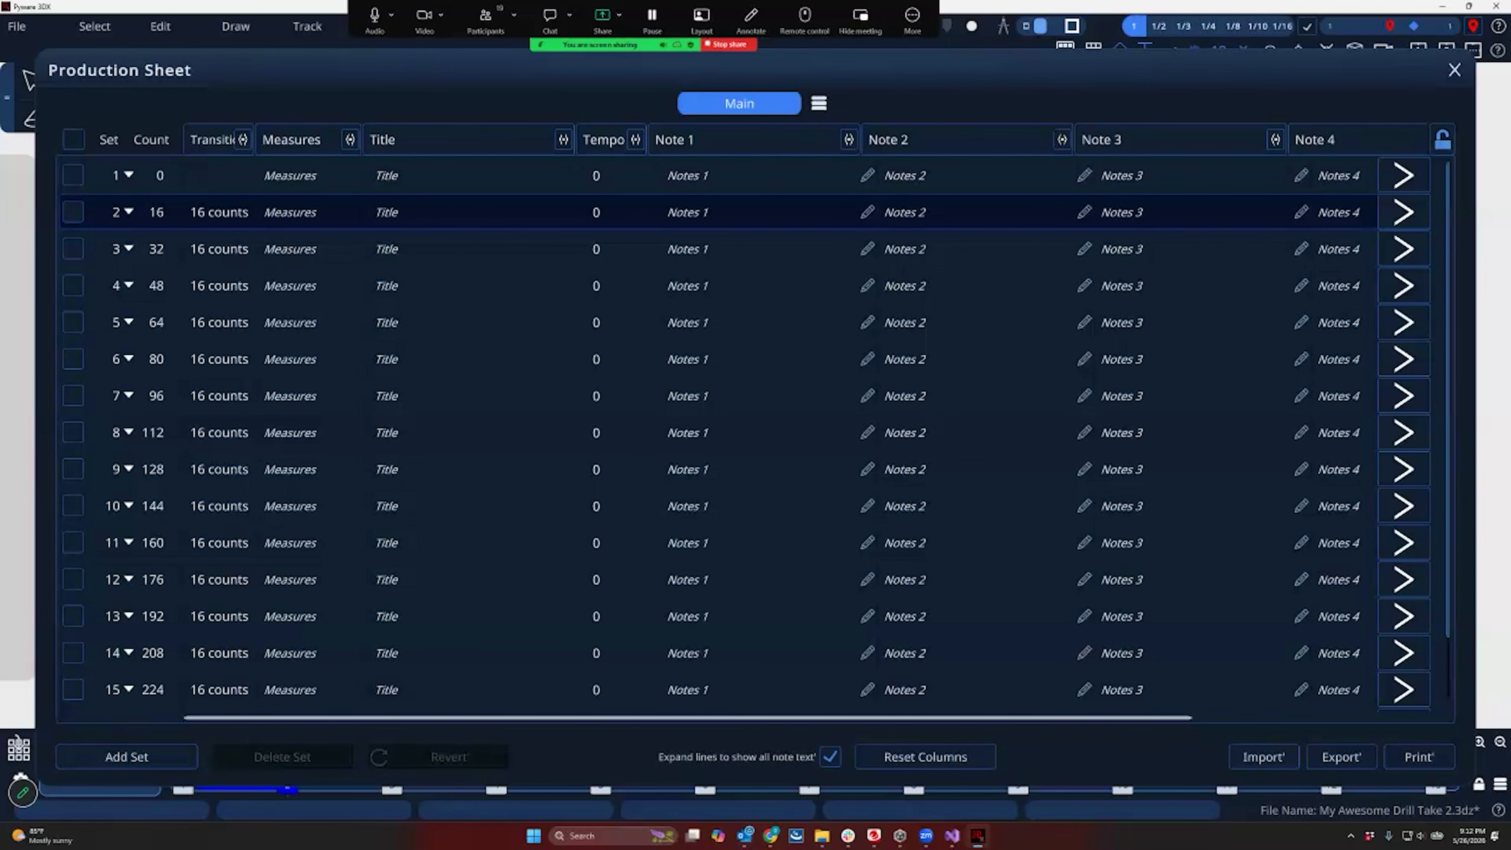
left_click(30, 318)
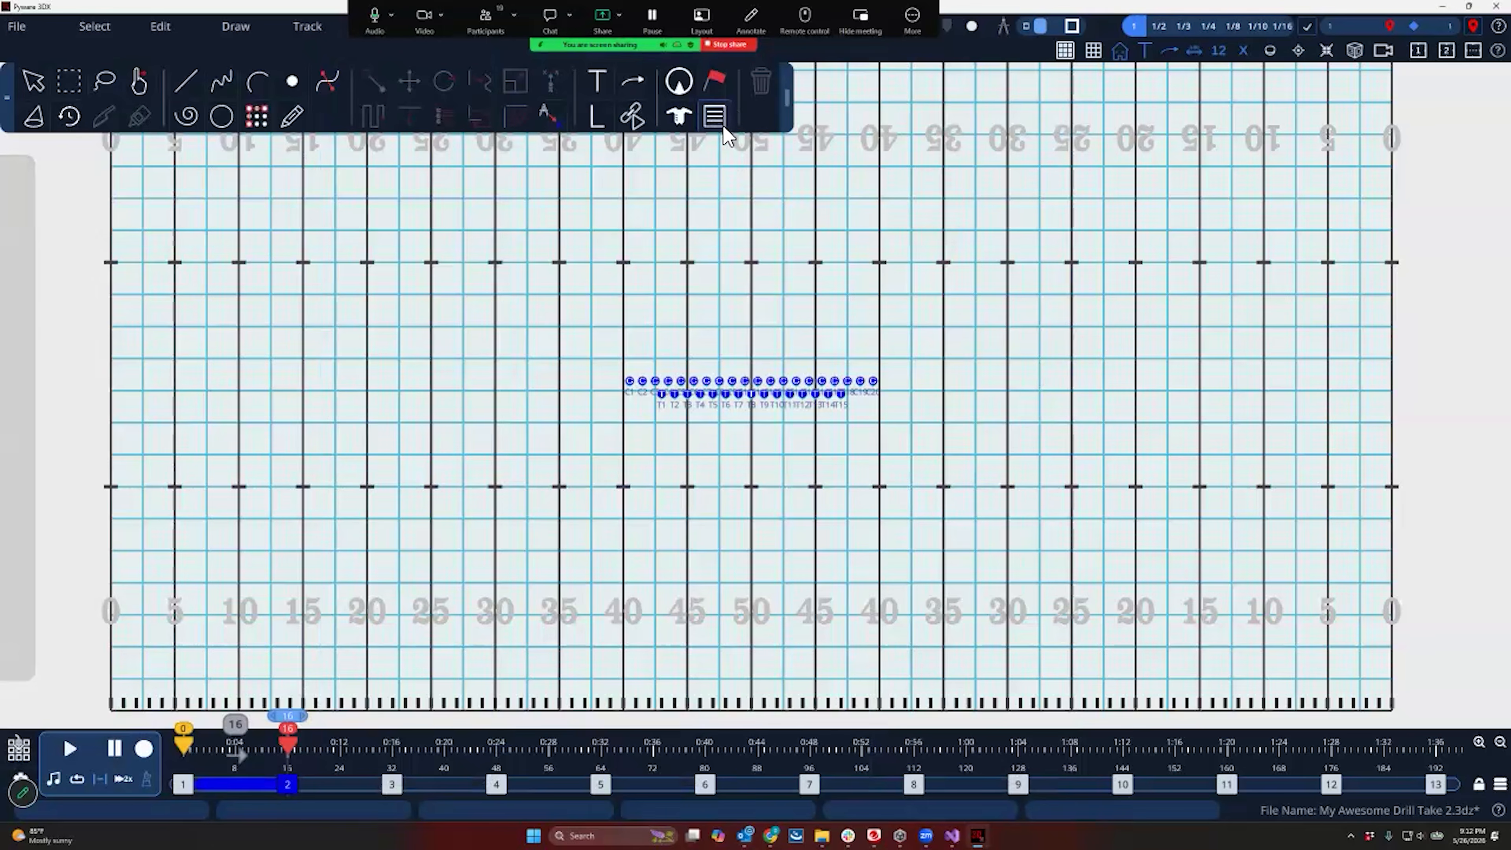
left_click(713, 116)
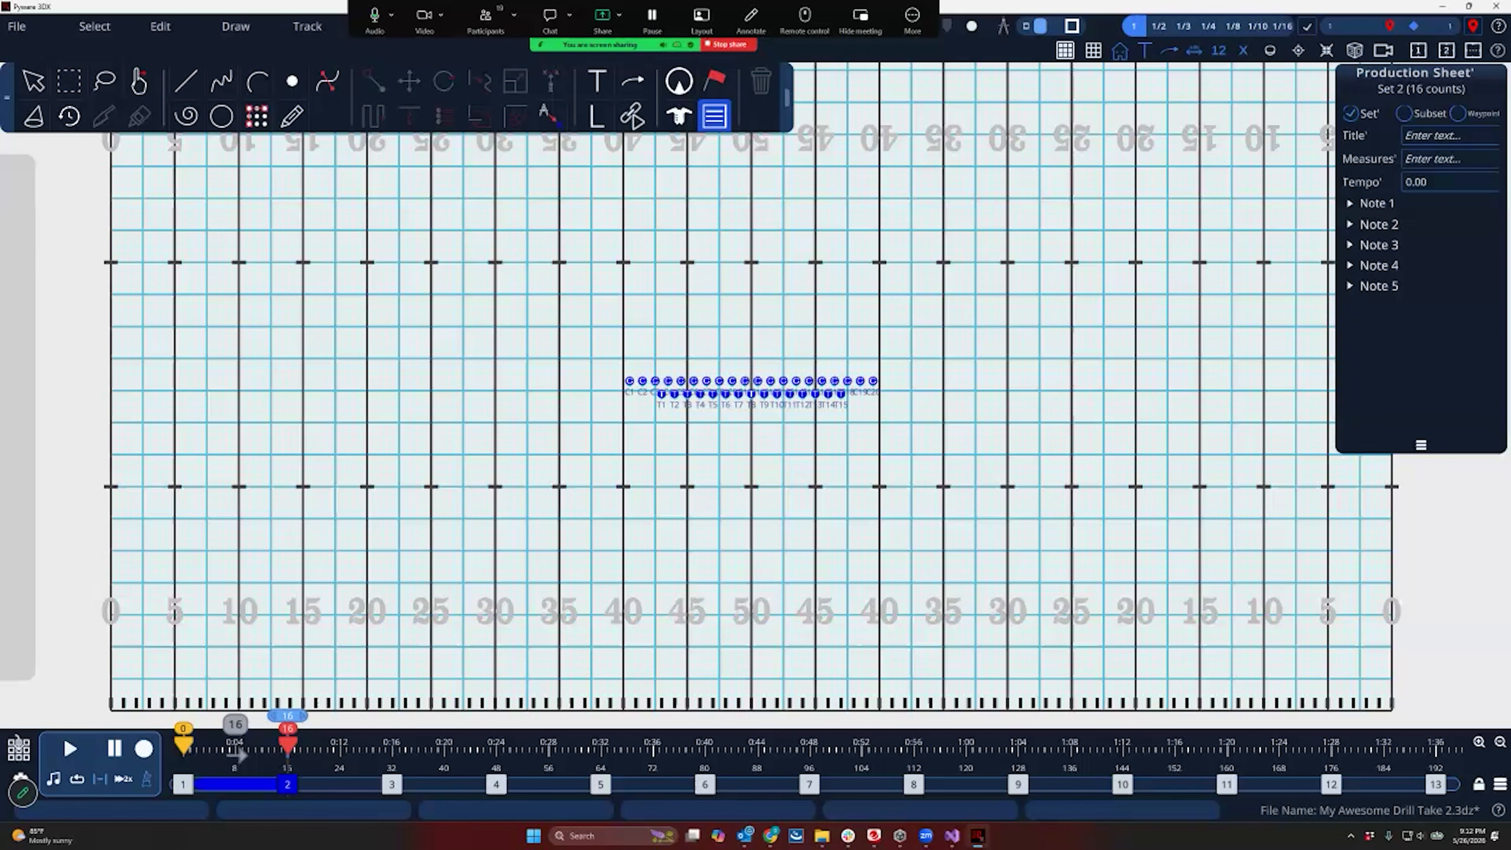
left_click(1350, 204)
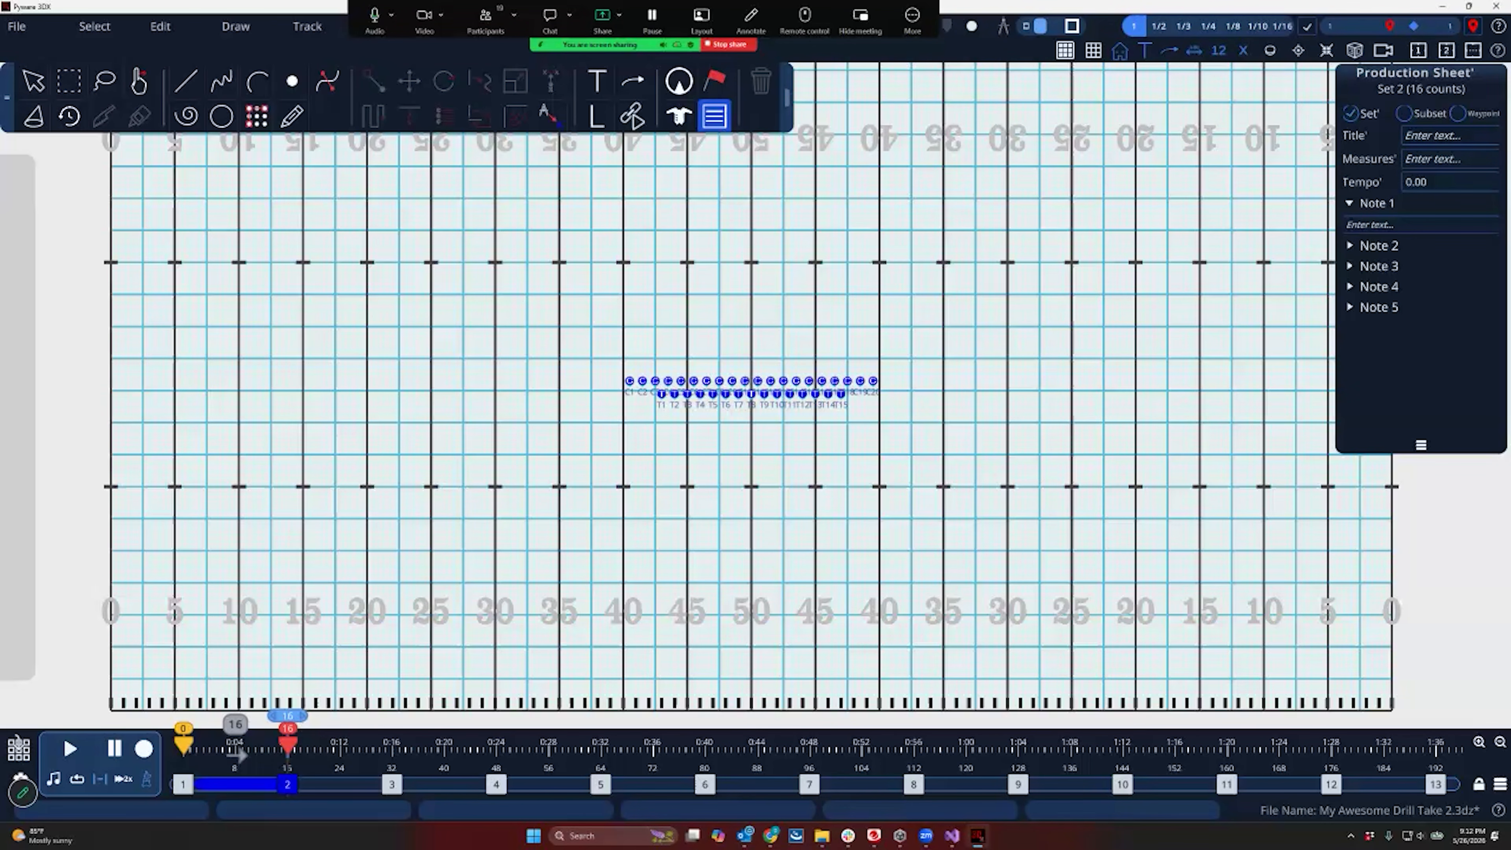
left_click(711, 119)
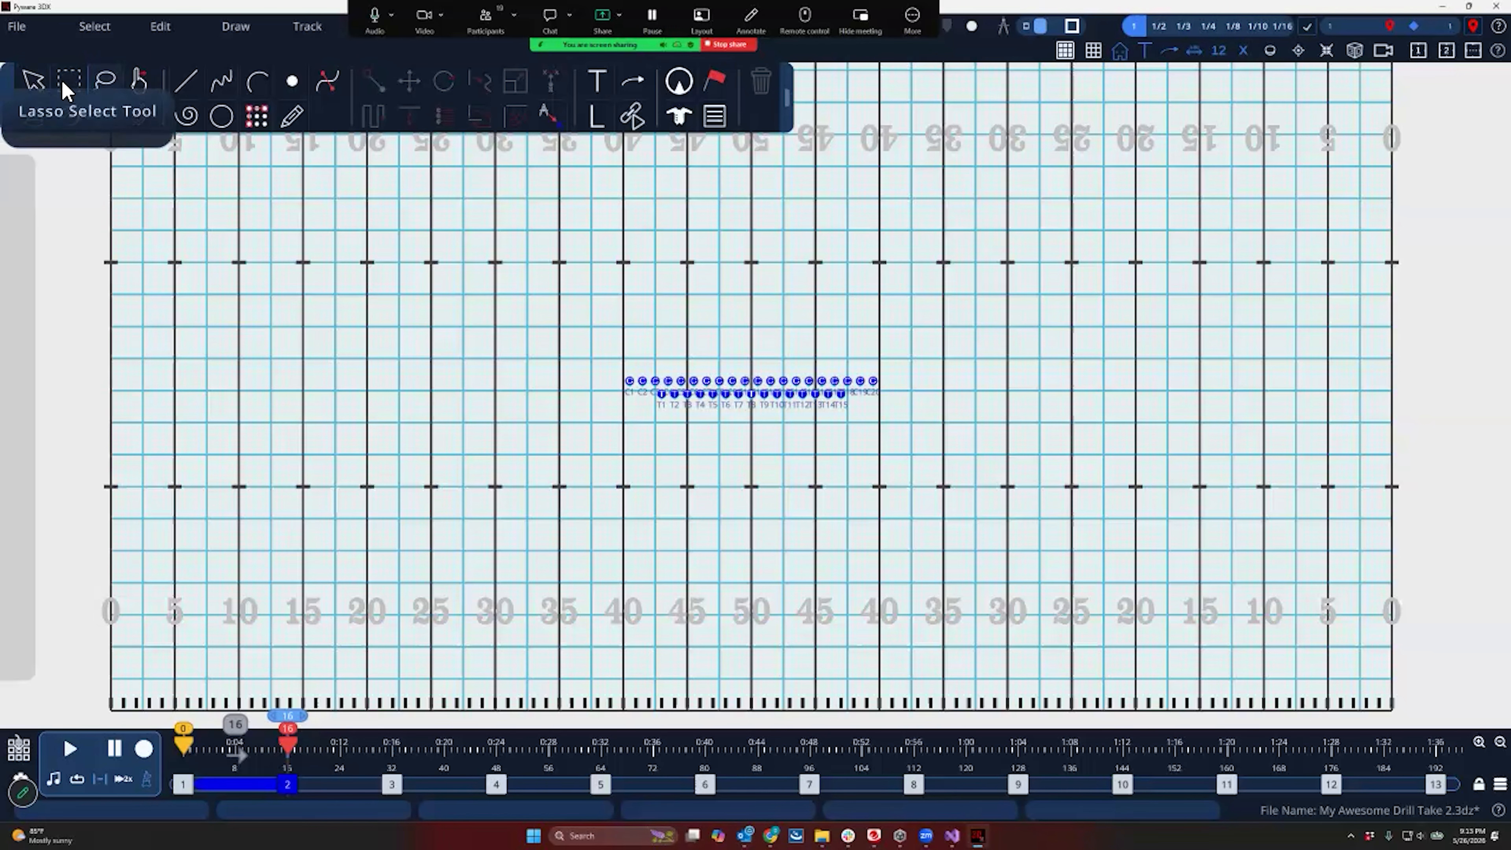
Select single clarinets with the selection tool, then the whole clarinet row as a group, and clear the selection
left_click(35, 81)
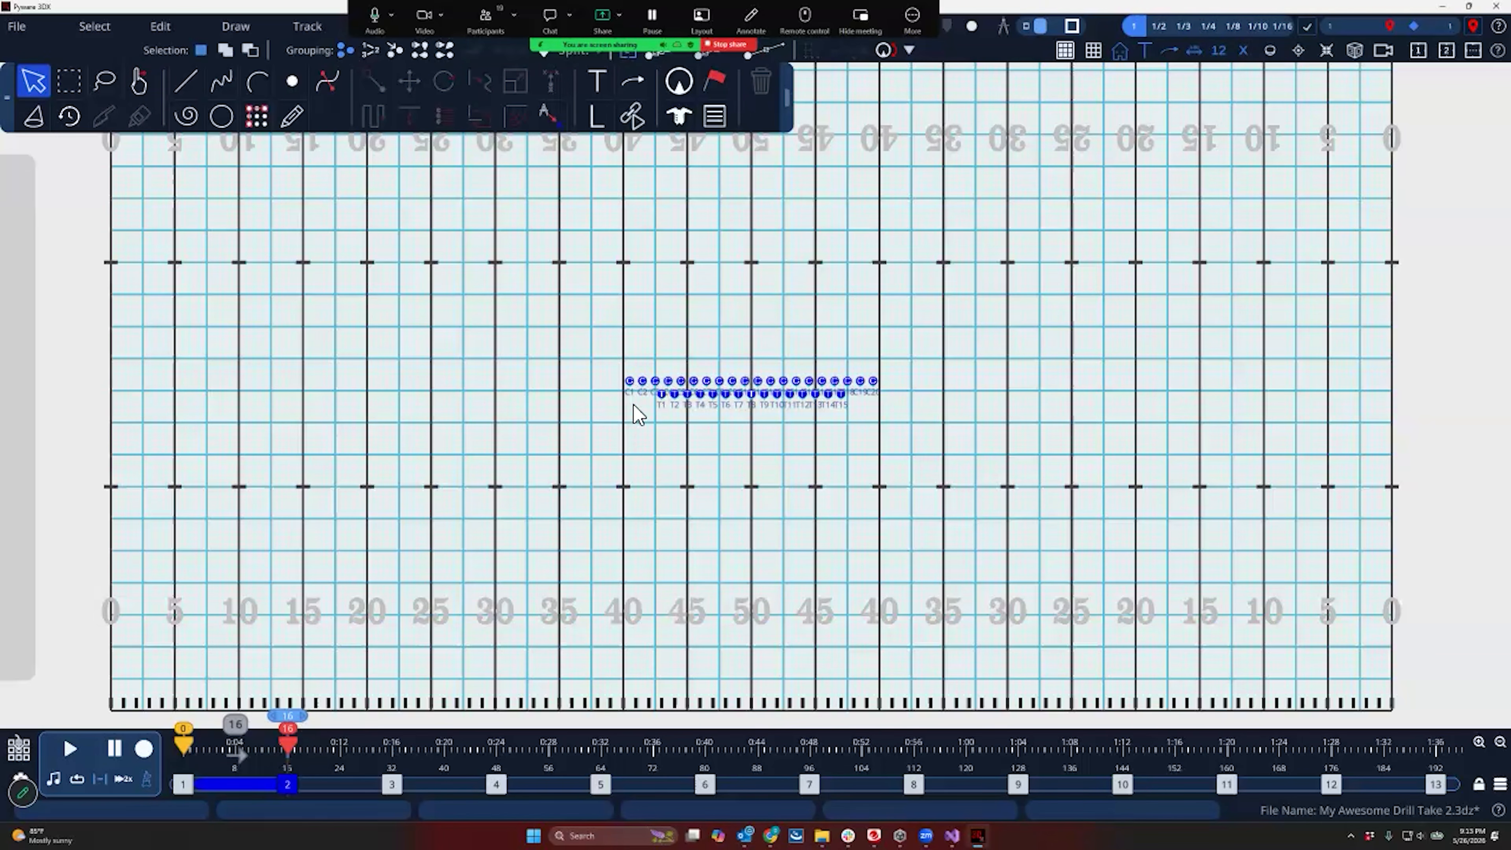
left_click(631, 382)
left_click(643, 382)
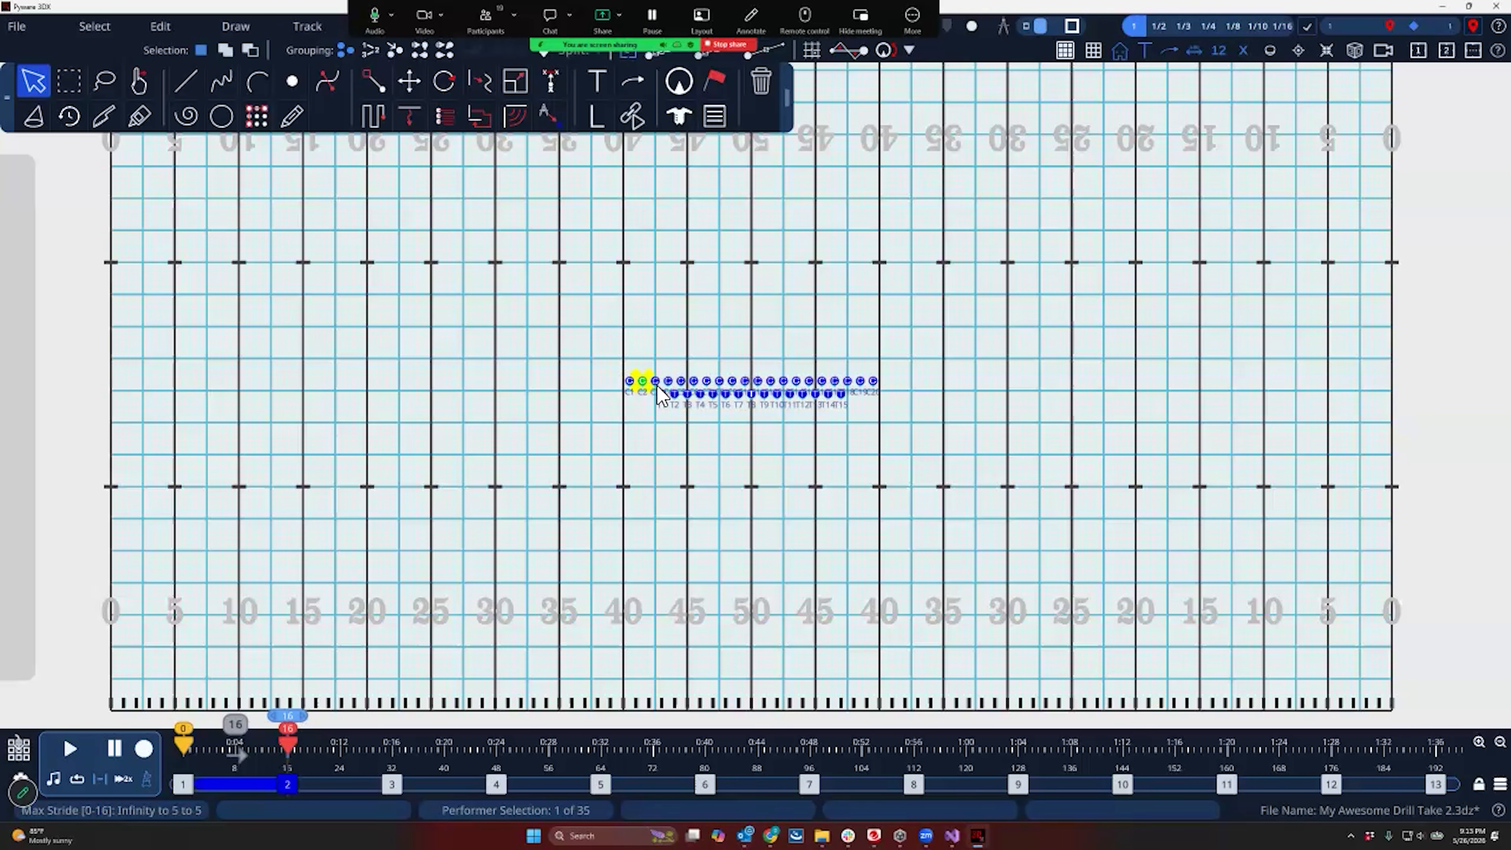
double_click(643, 381)
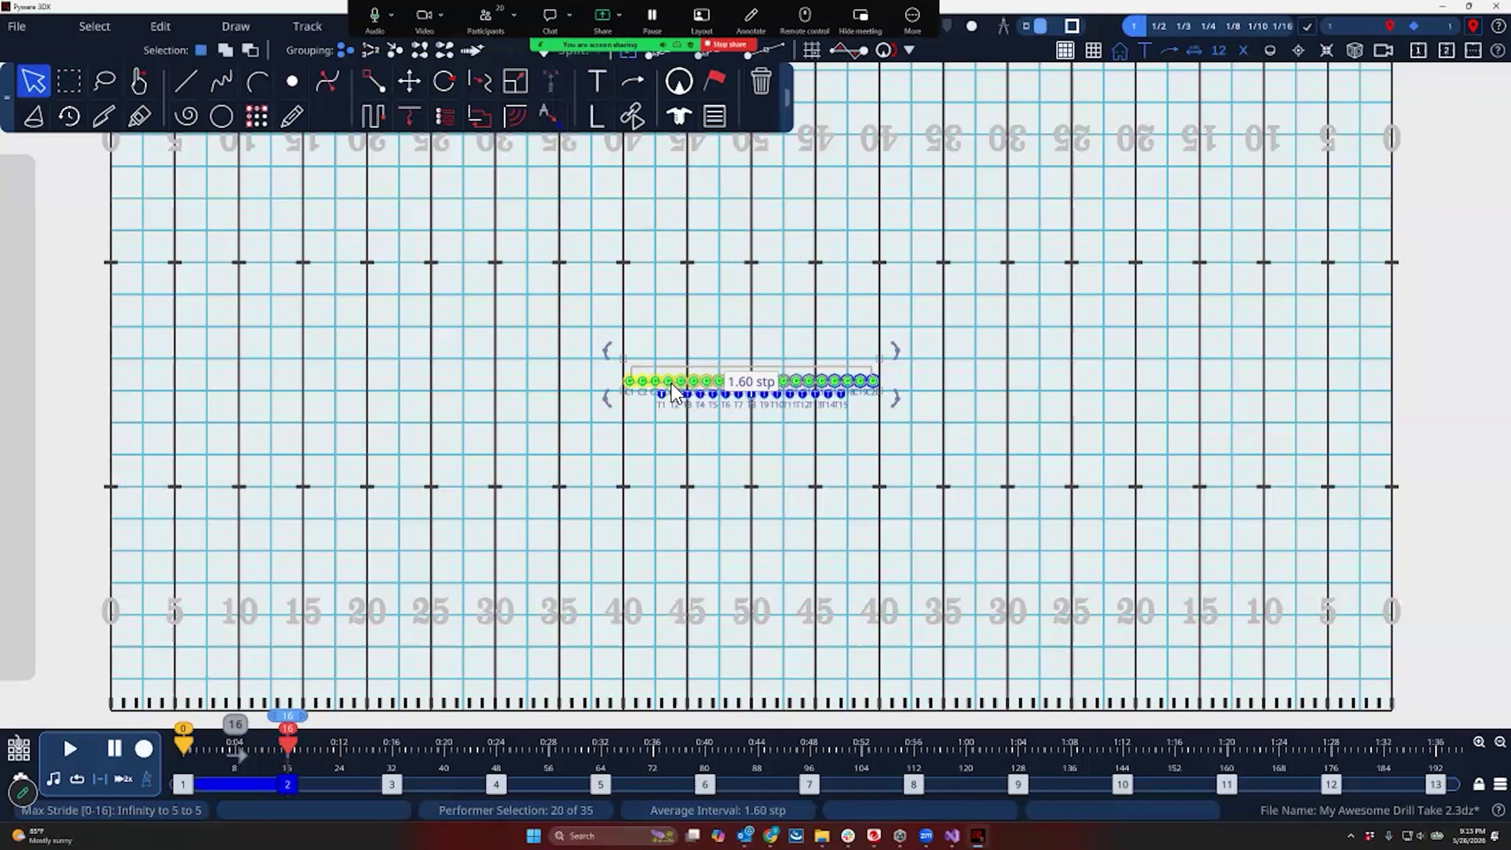
left_click(627, 338)
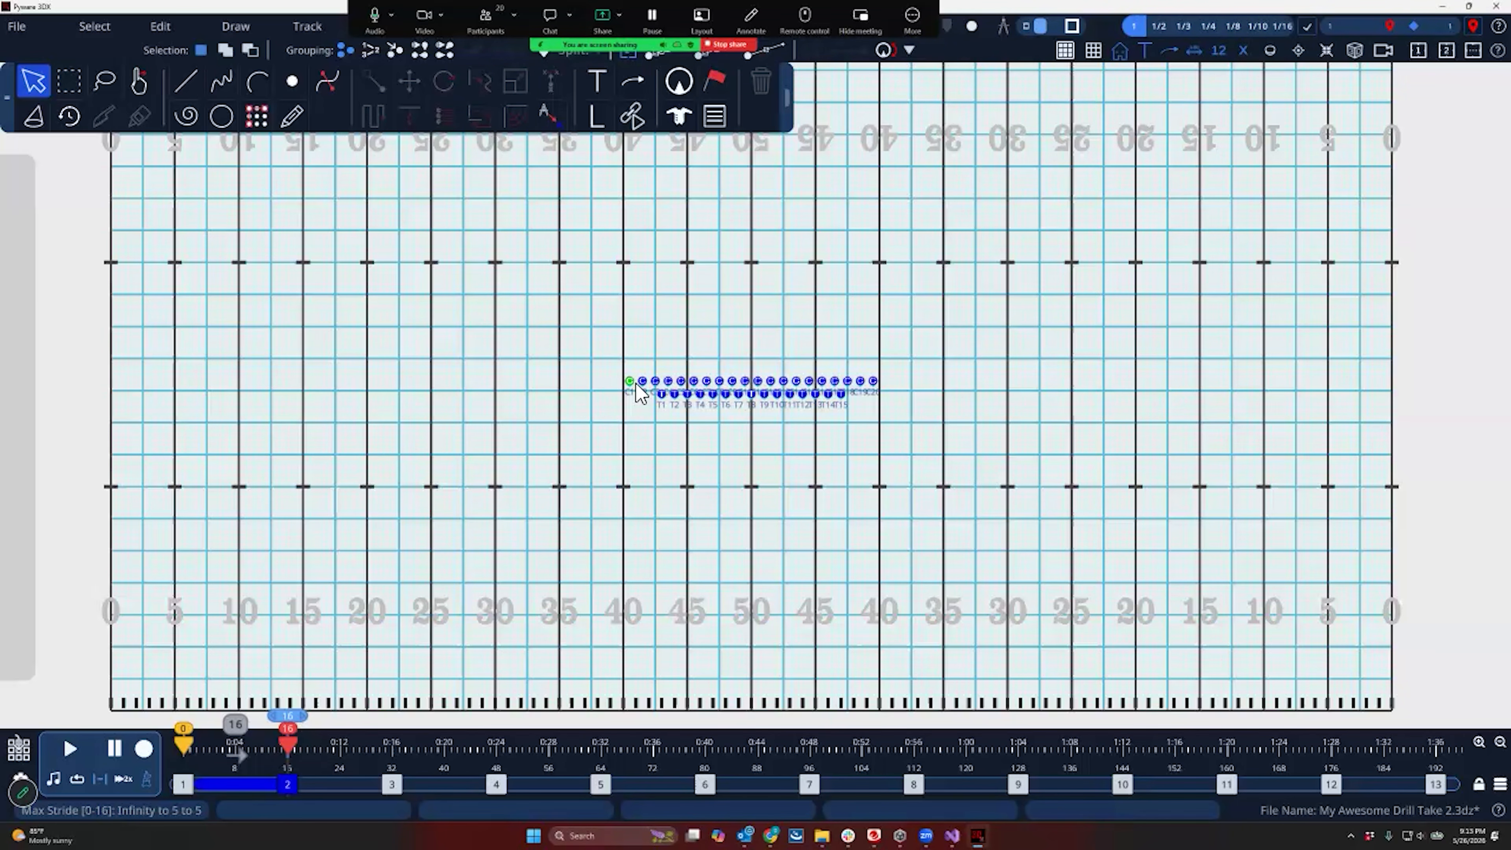
left_click(636, 384)
left_click(634, 351)
Review the Double Click on Performer choices in the Selection Tool Options of the settings, leaving them as Same Shape Grouping
left_click(16, 27)
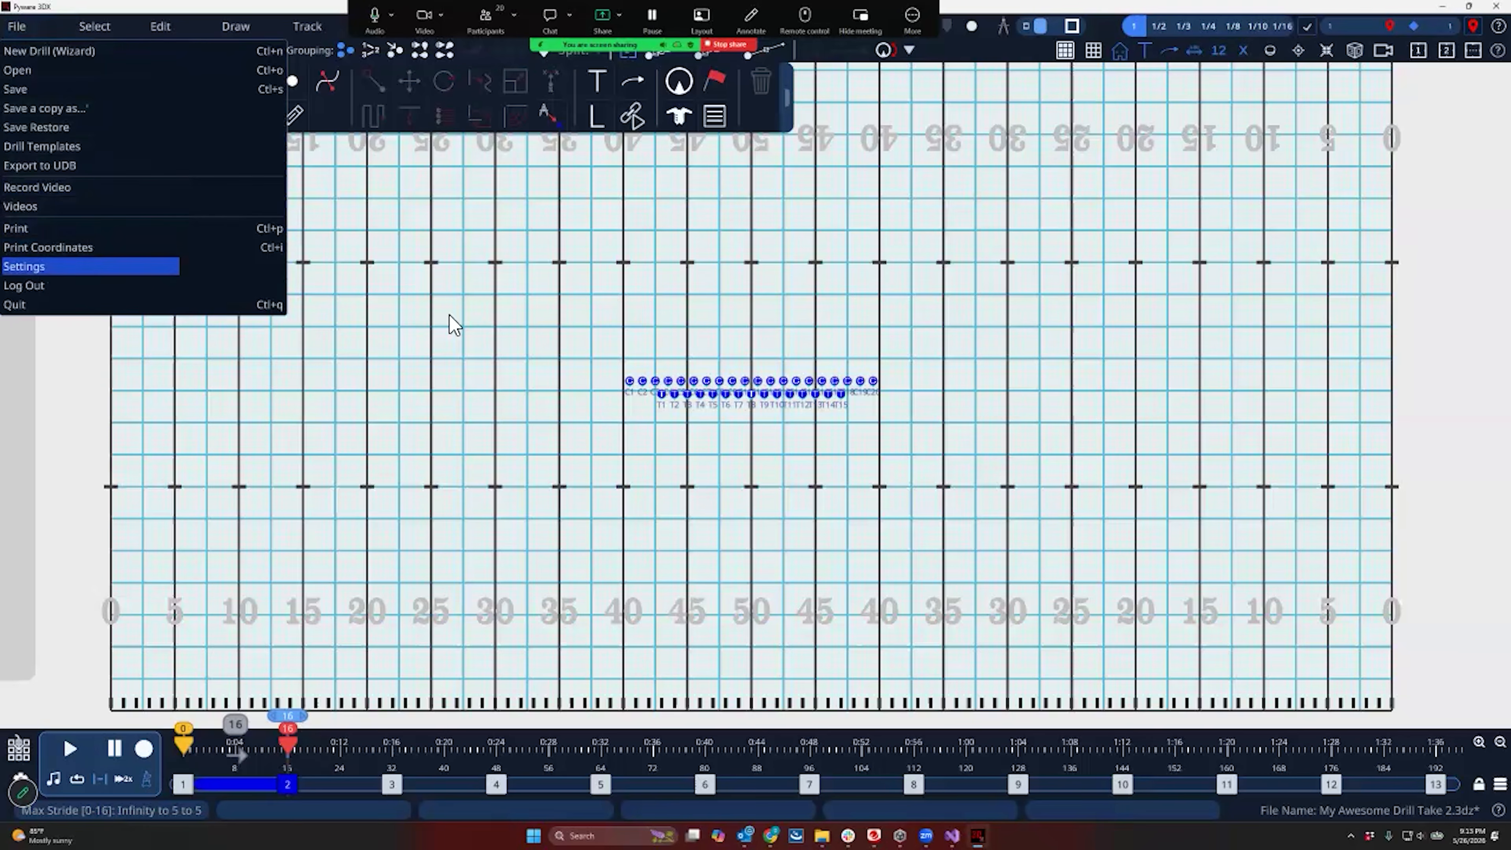
key("Return")
scroll(907, 441, "down", 4)
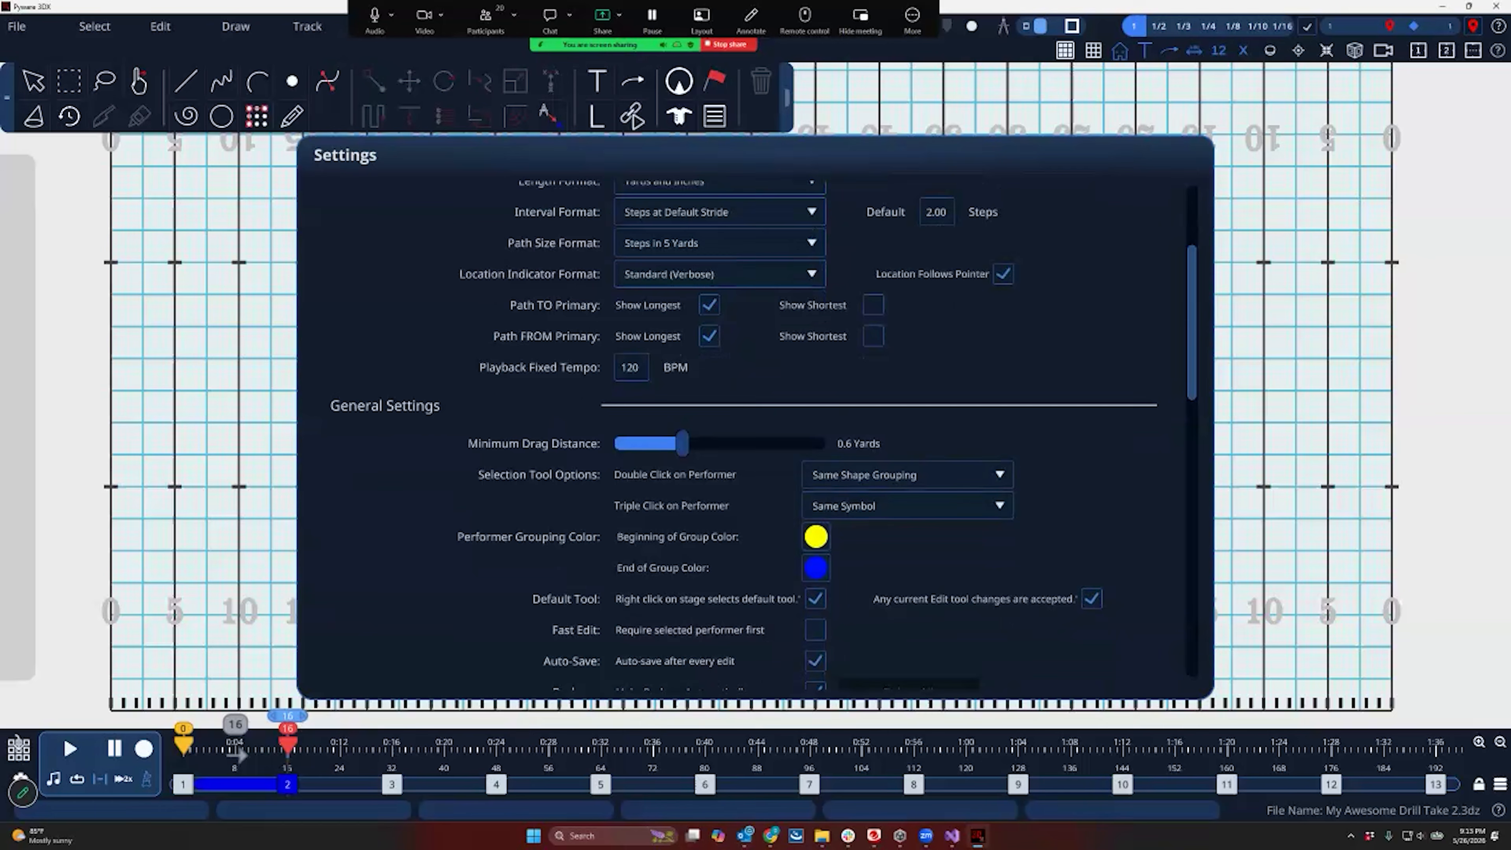
left_click(907, 446)
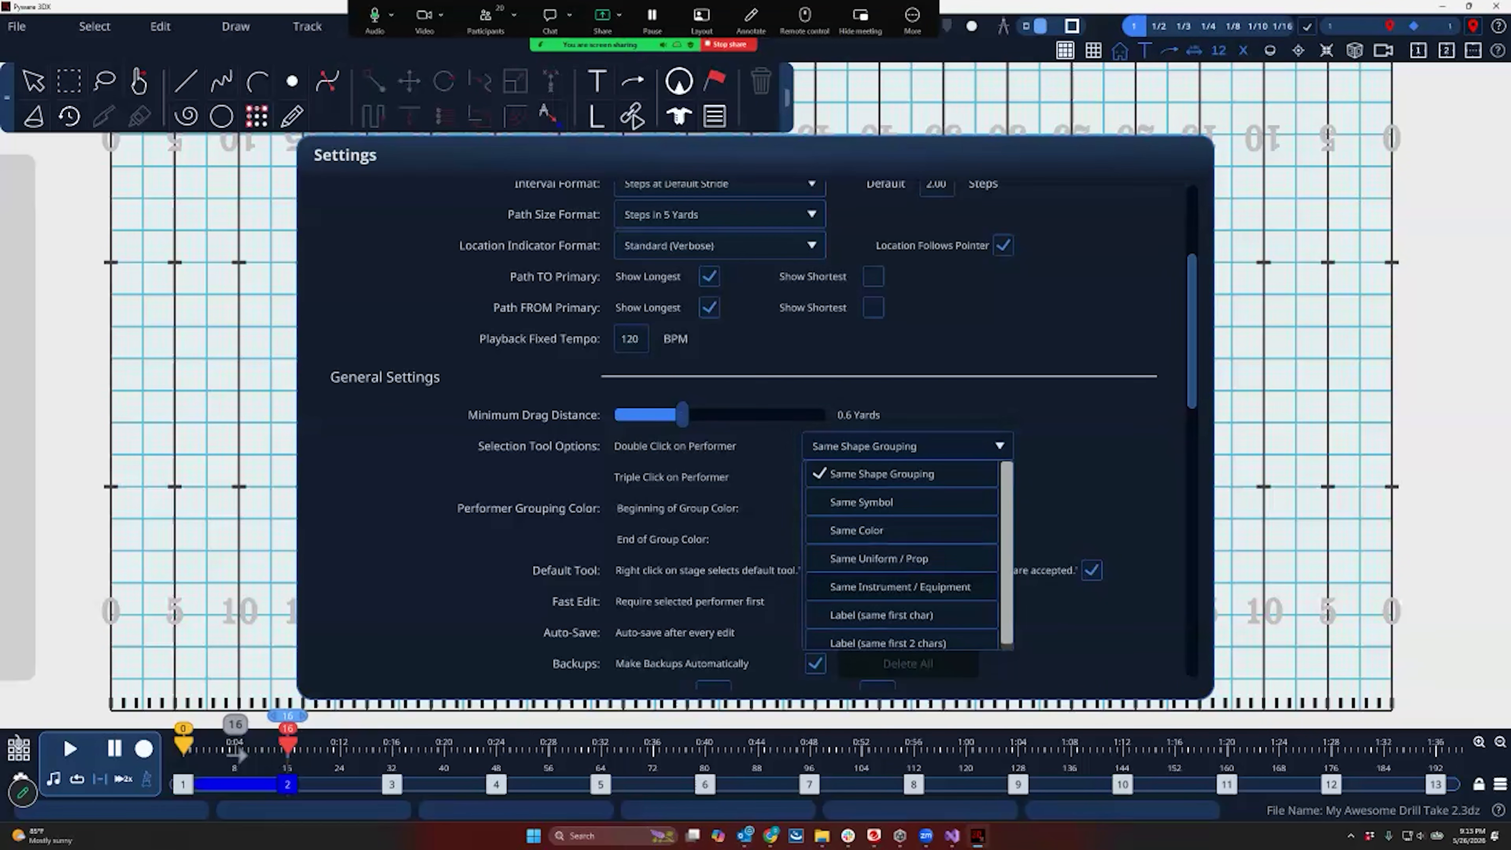
scroll(901, 556, "down", 1)
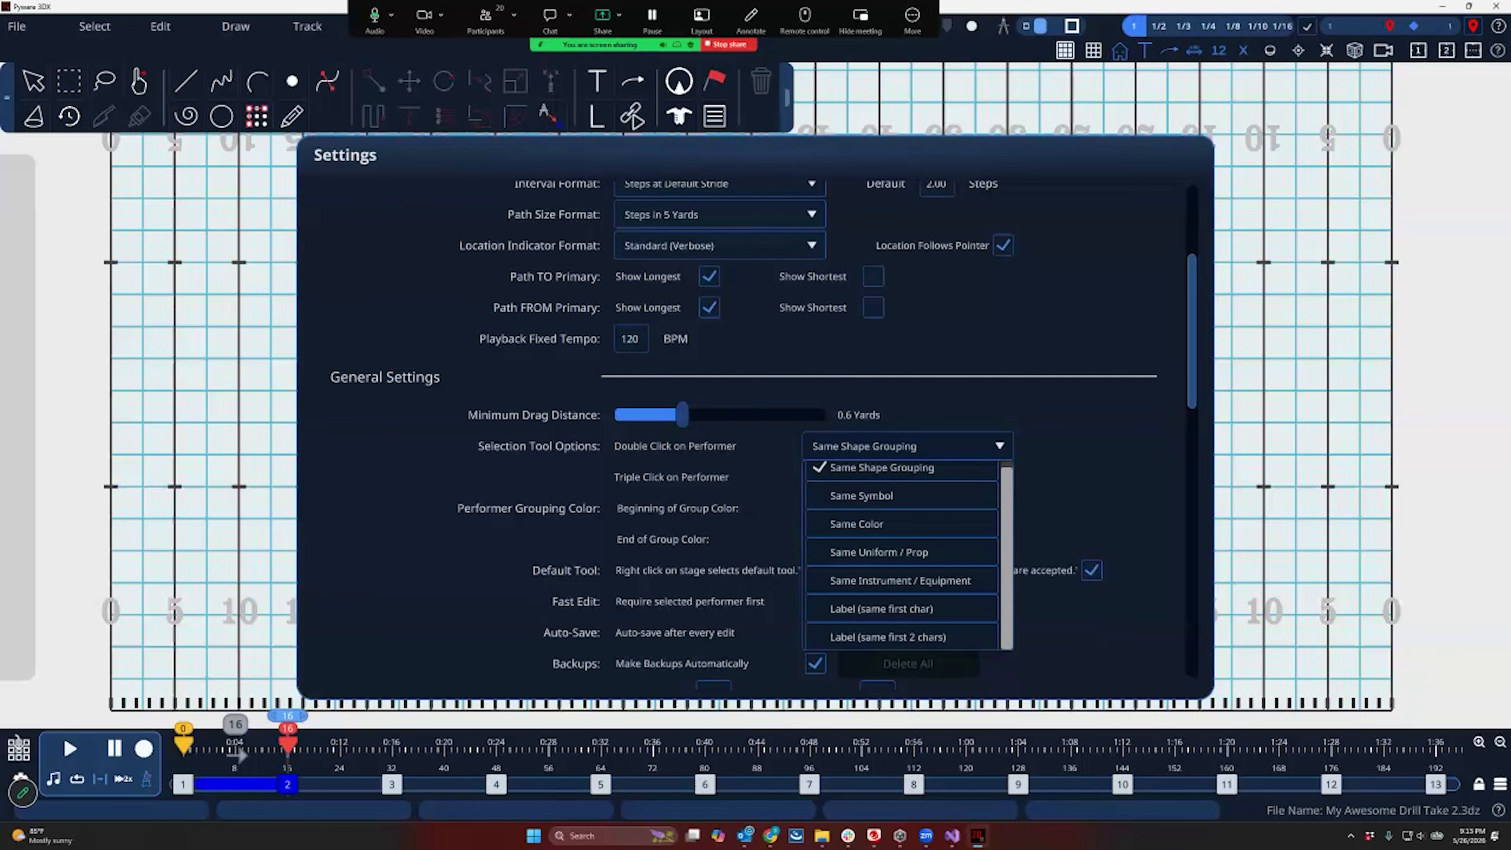
scroll(901, 556, "up", 1)
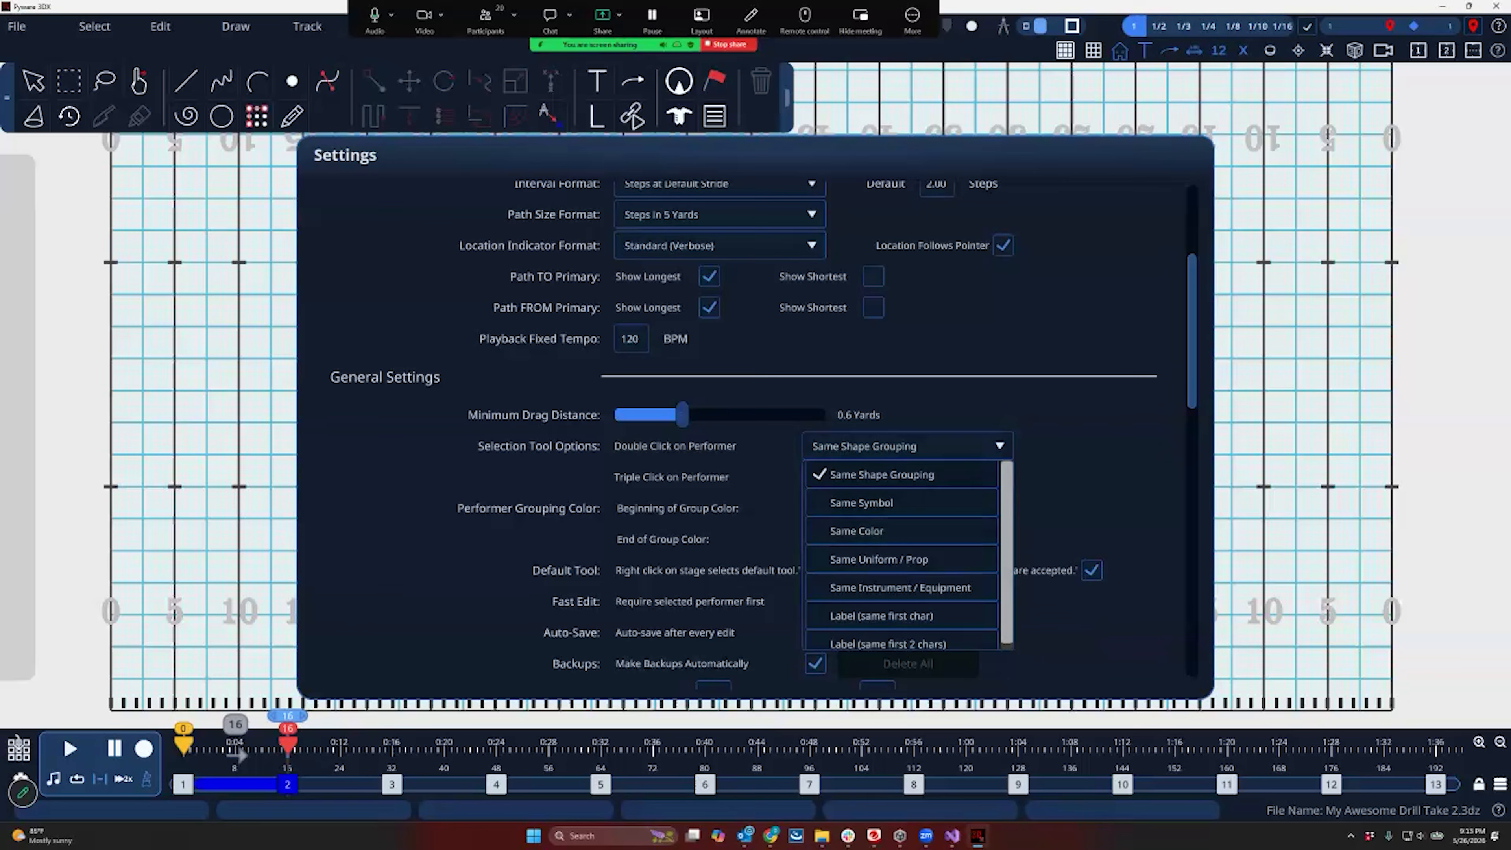
key("Escape")
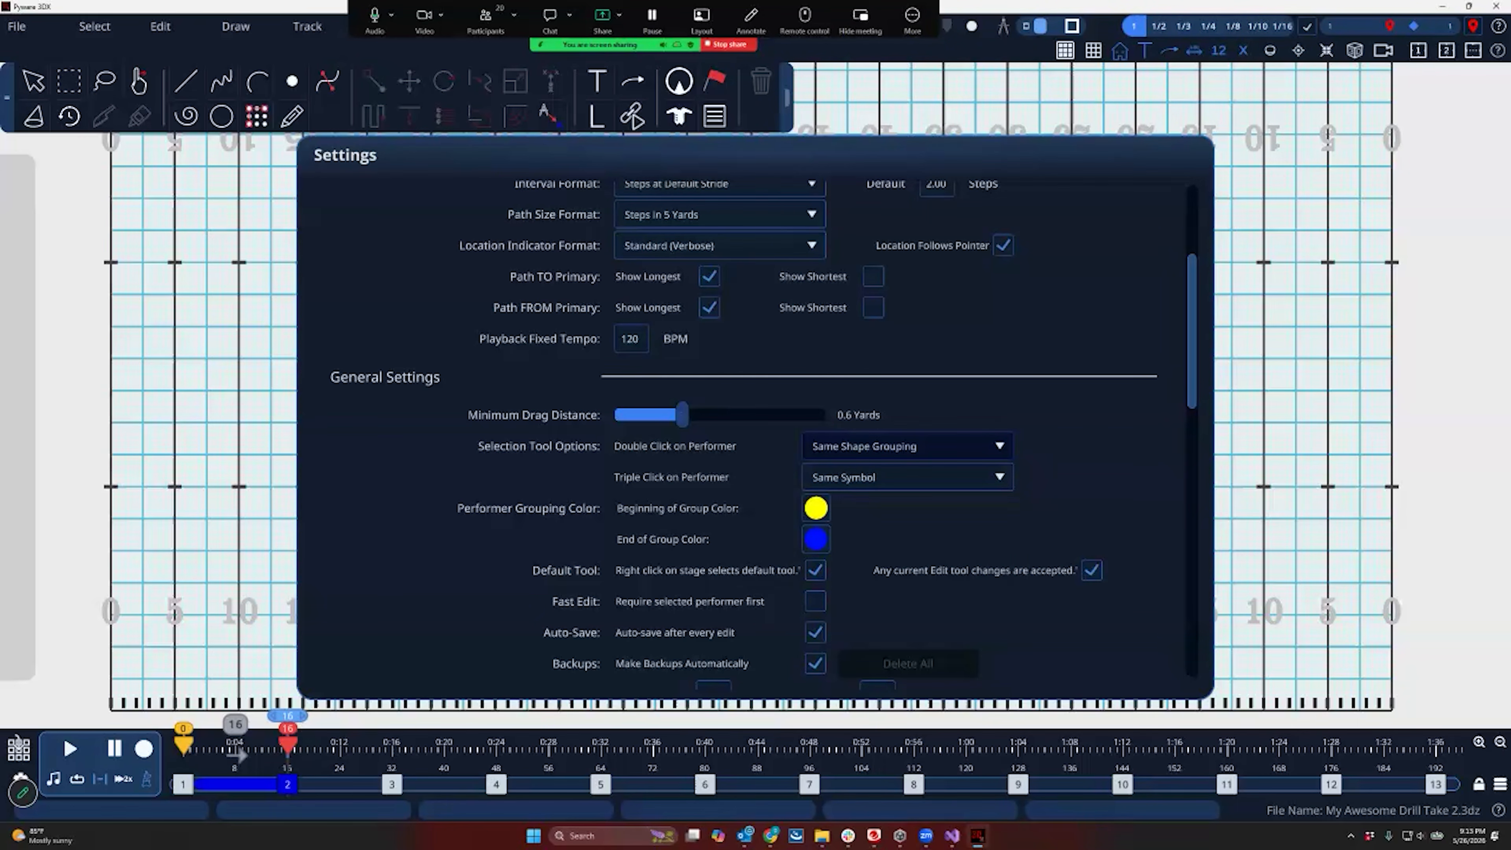
key("Escape")
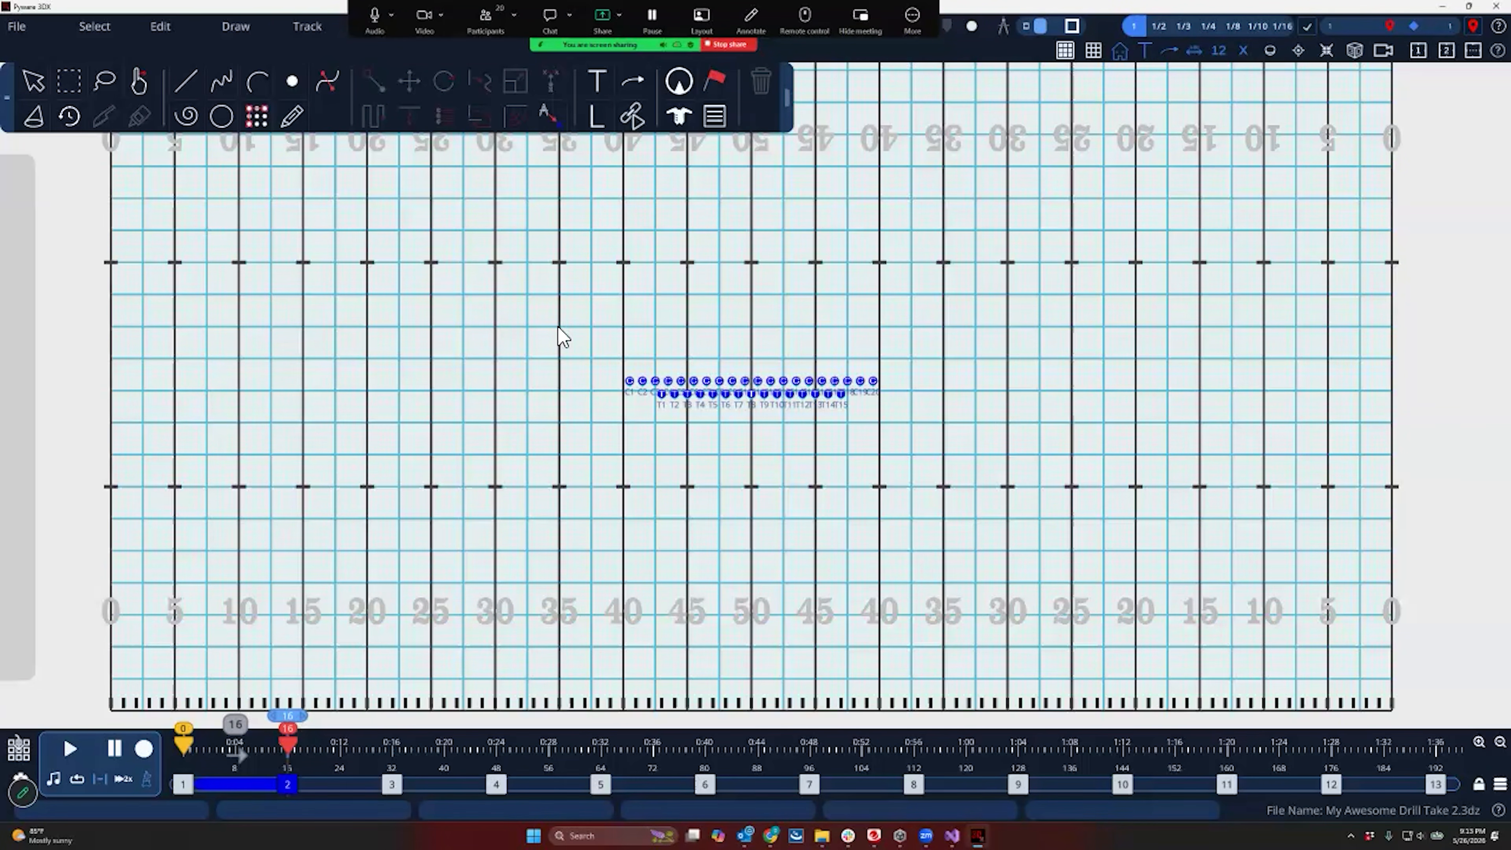
Select the clarinet row and the trumpet row as whole groups in turn, clearing the selection after trying each
left_click(34, 81)
left_click(630, 385)
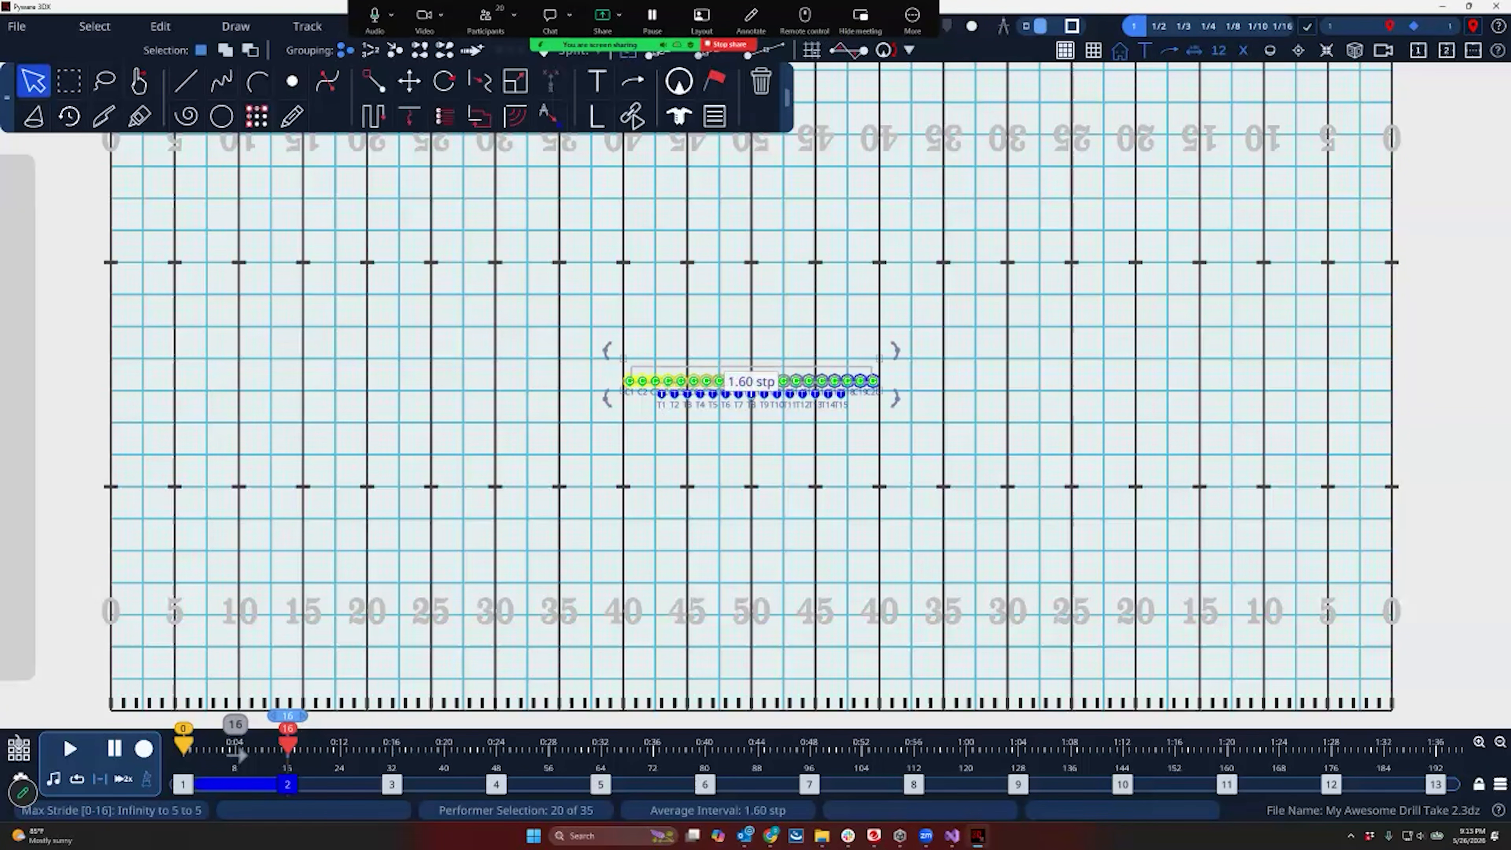
left_click(663, 399)
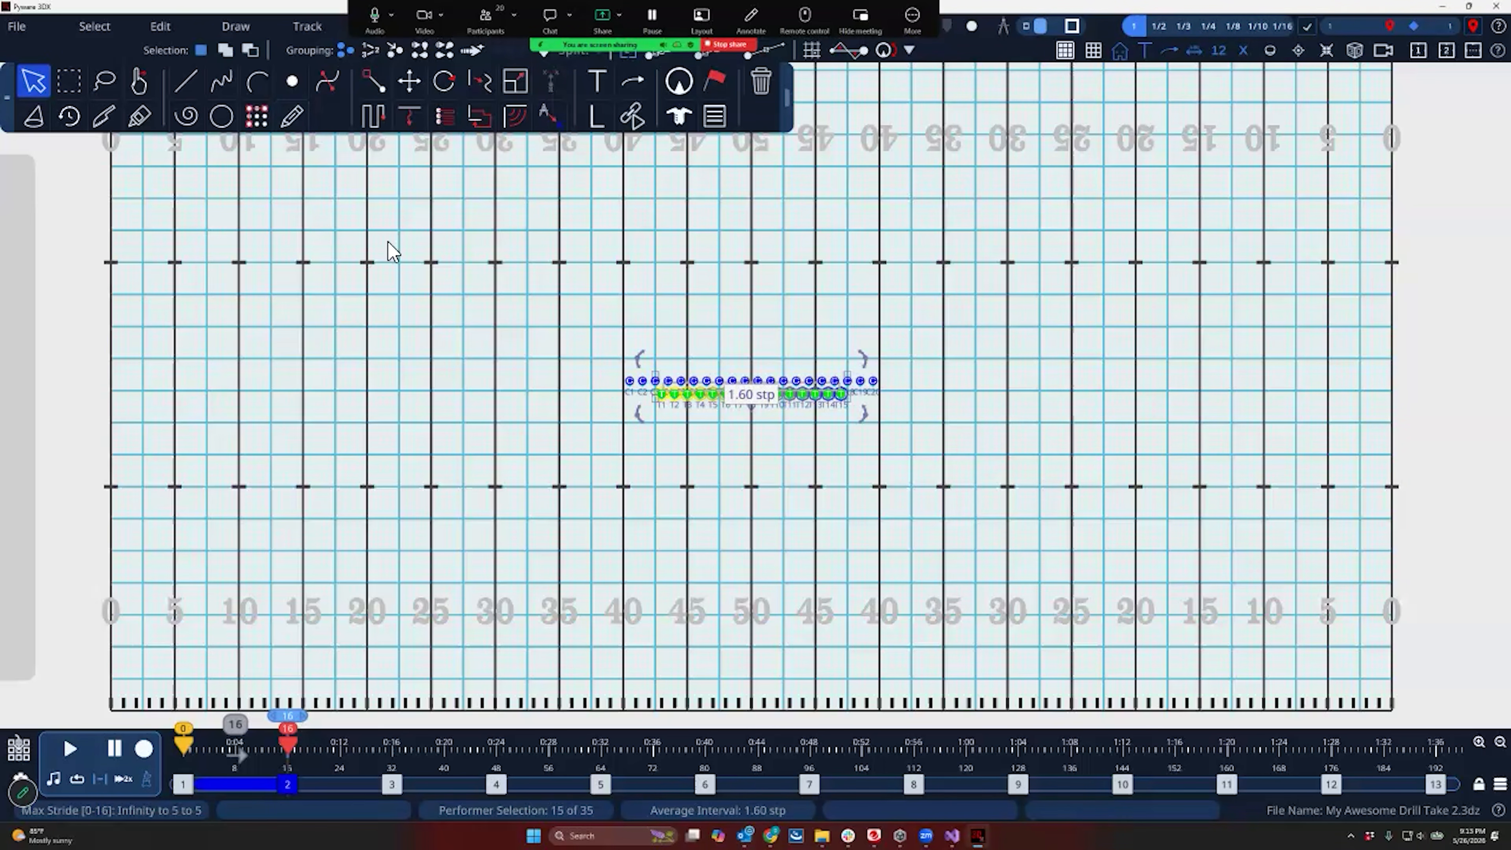
left_click(711, 264)
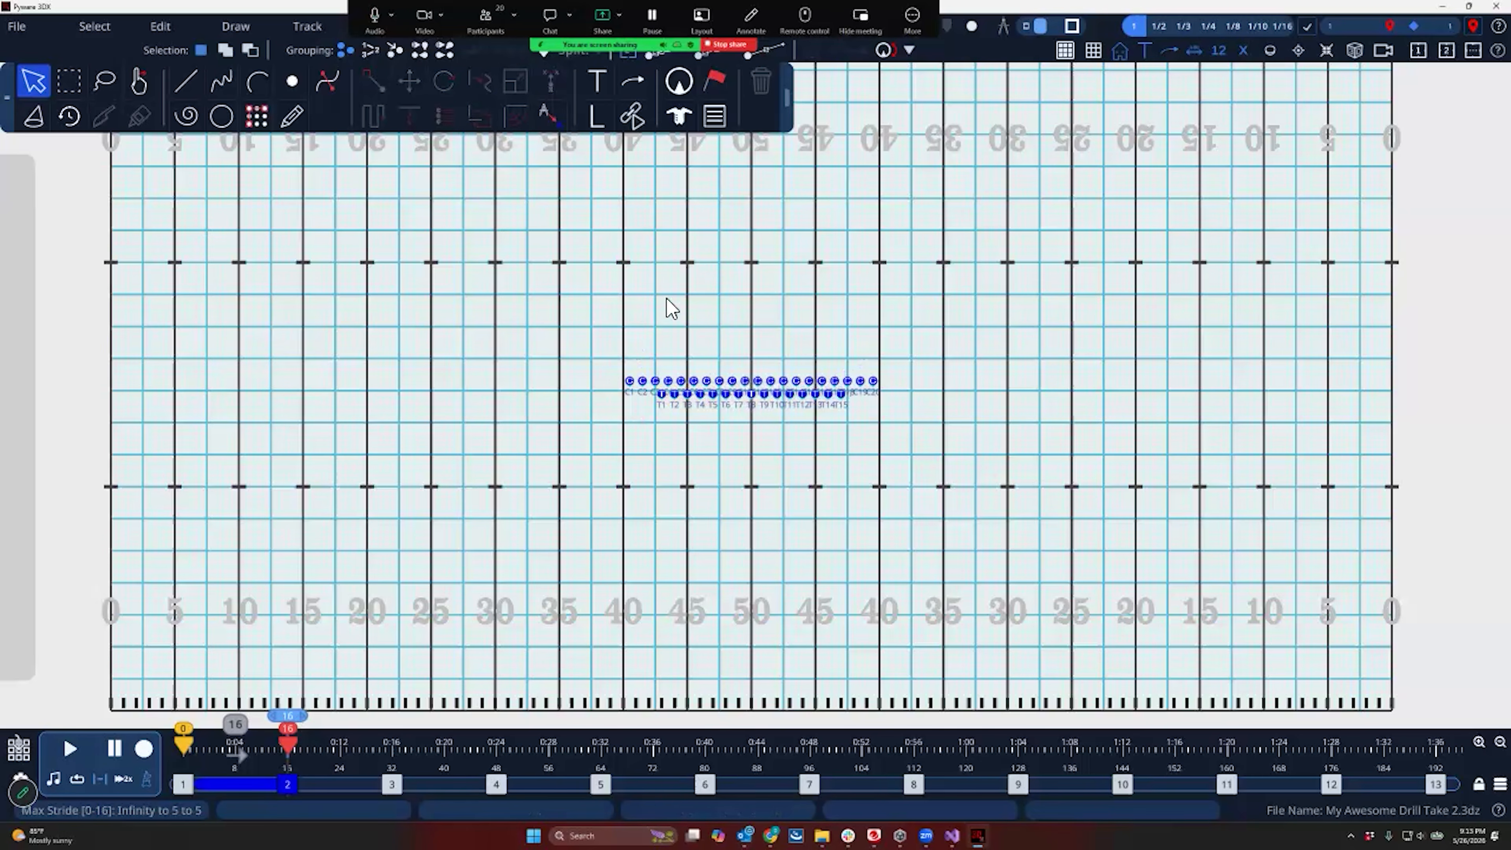
left_click(650, 393)
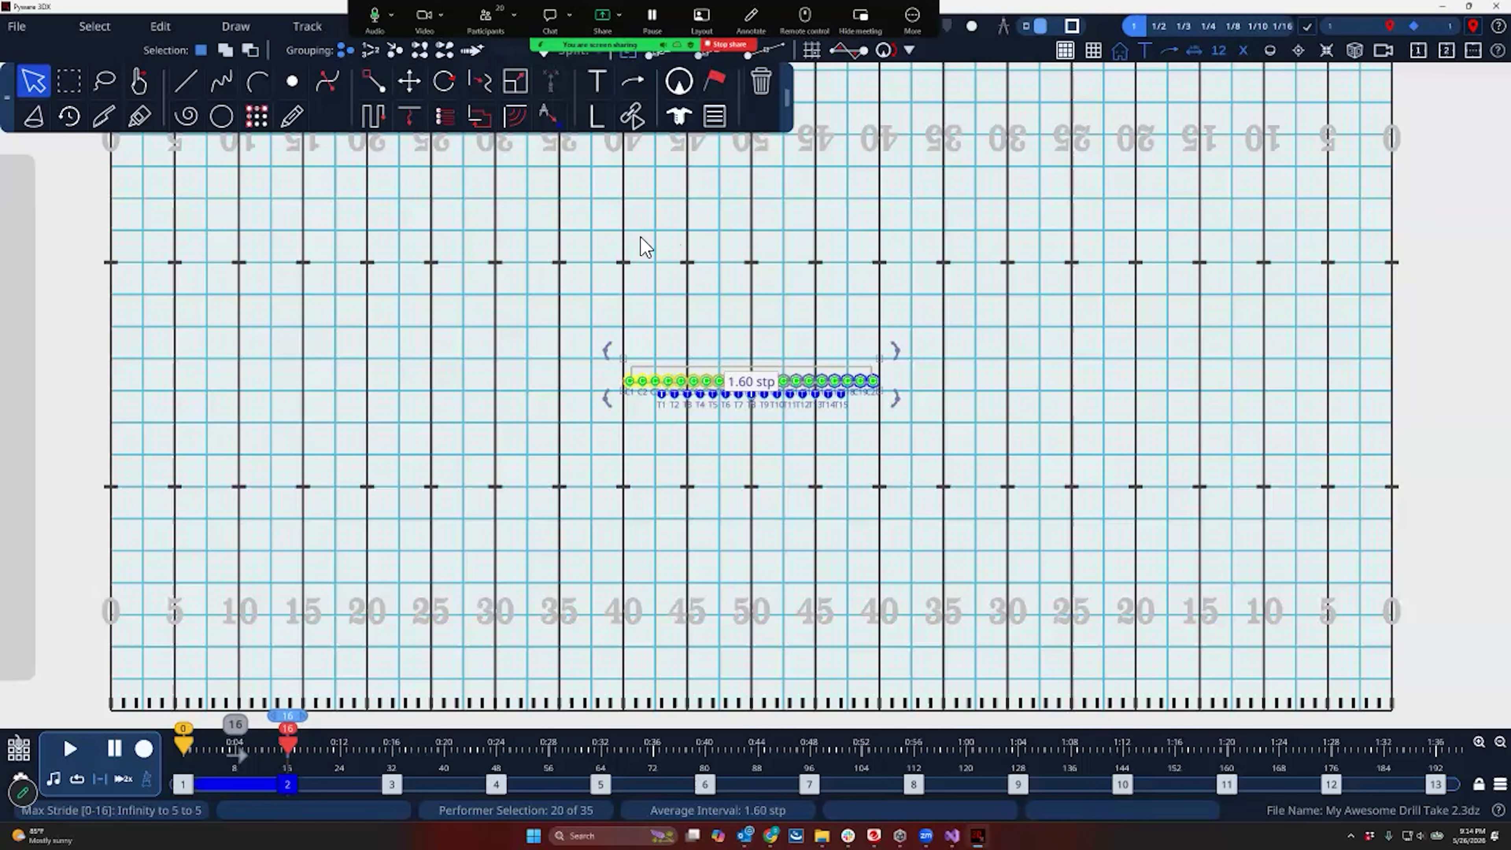
left_click(678, 247)
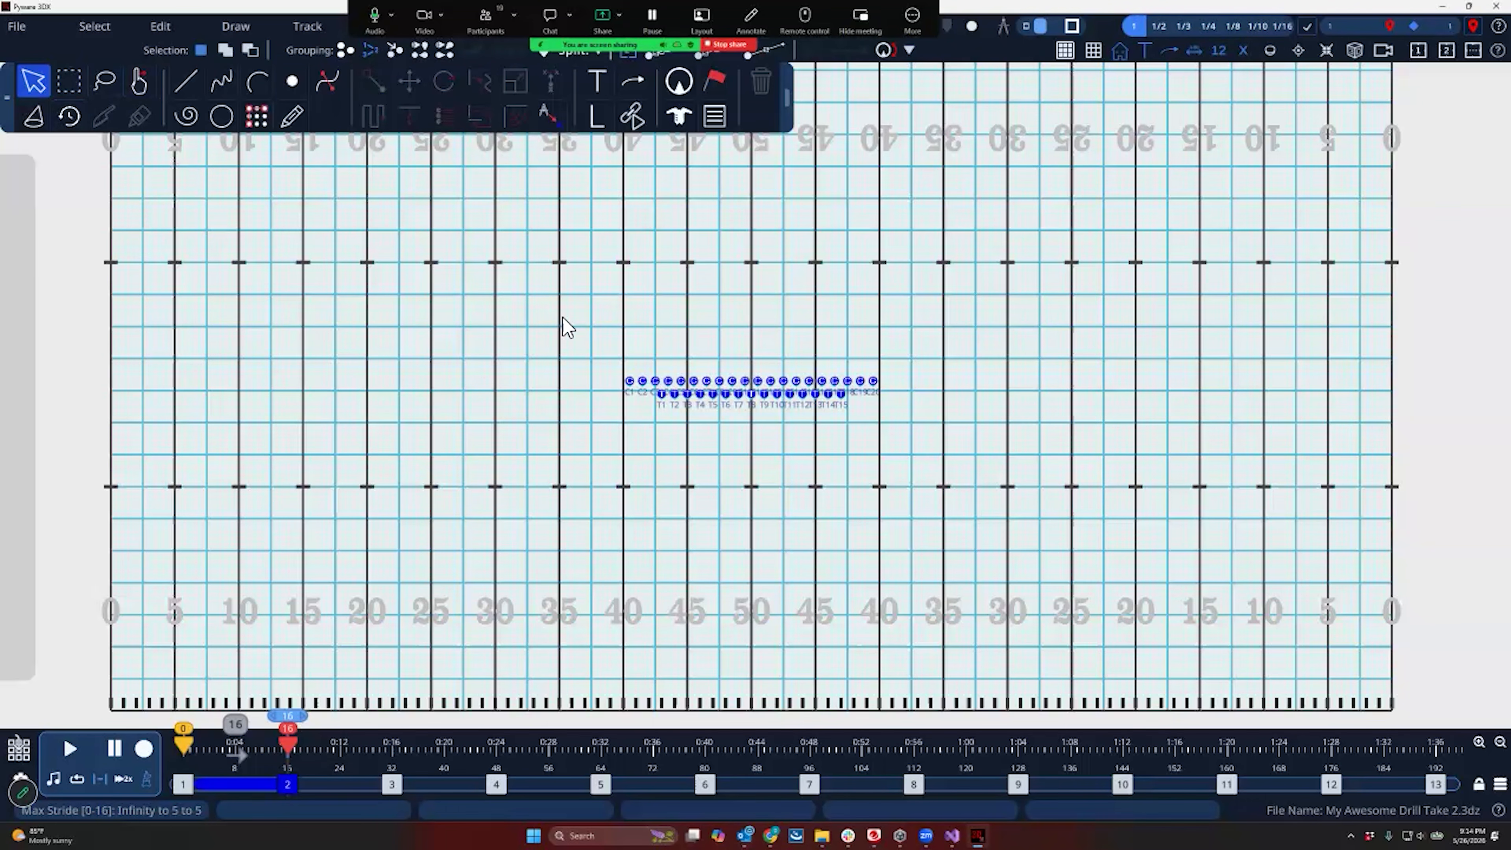
Turn on additive selection and select clarinets C1 through C5 one at a time
left_click(642, 381)
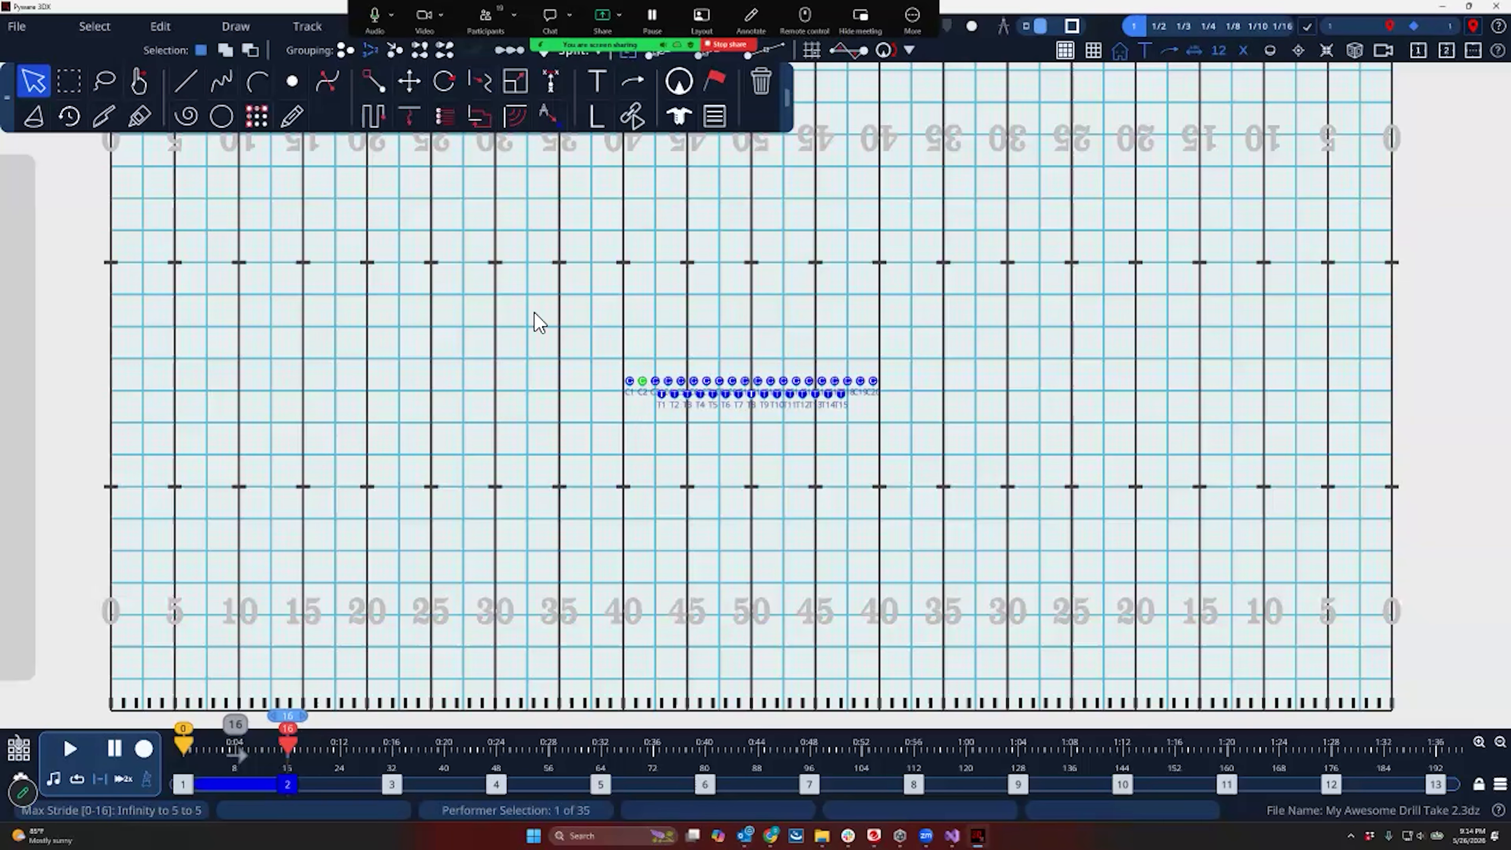
left_click(225, 50)
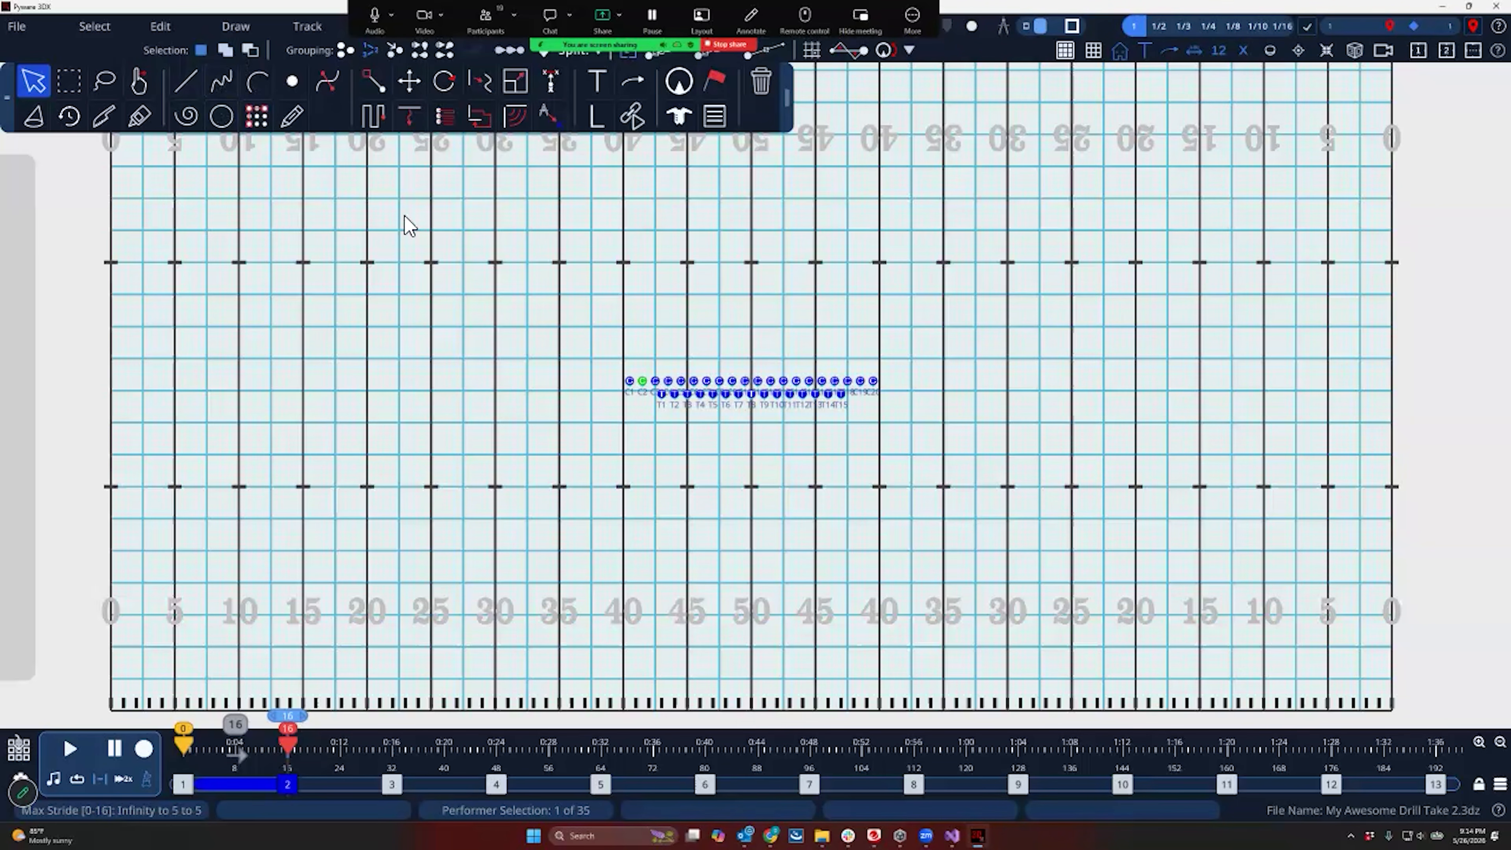
left_click(630, 380)
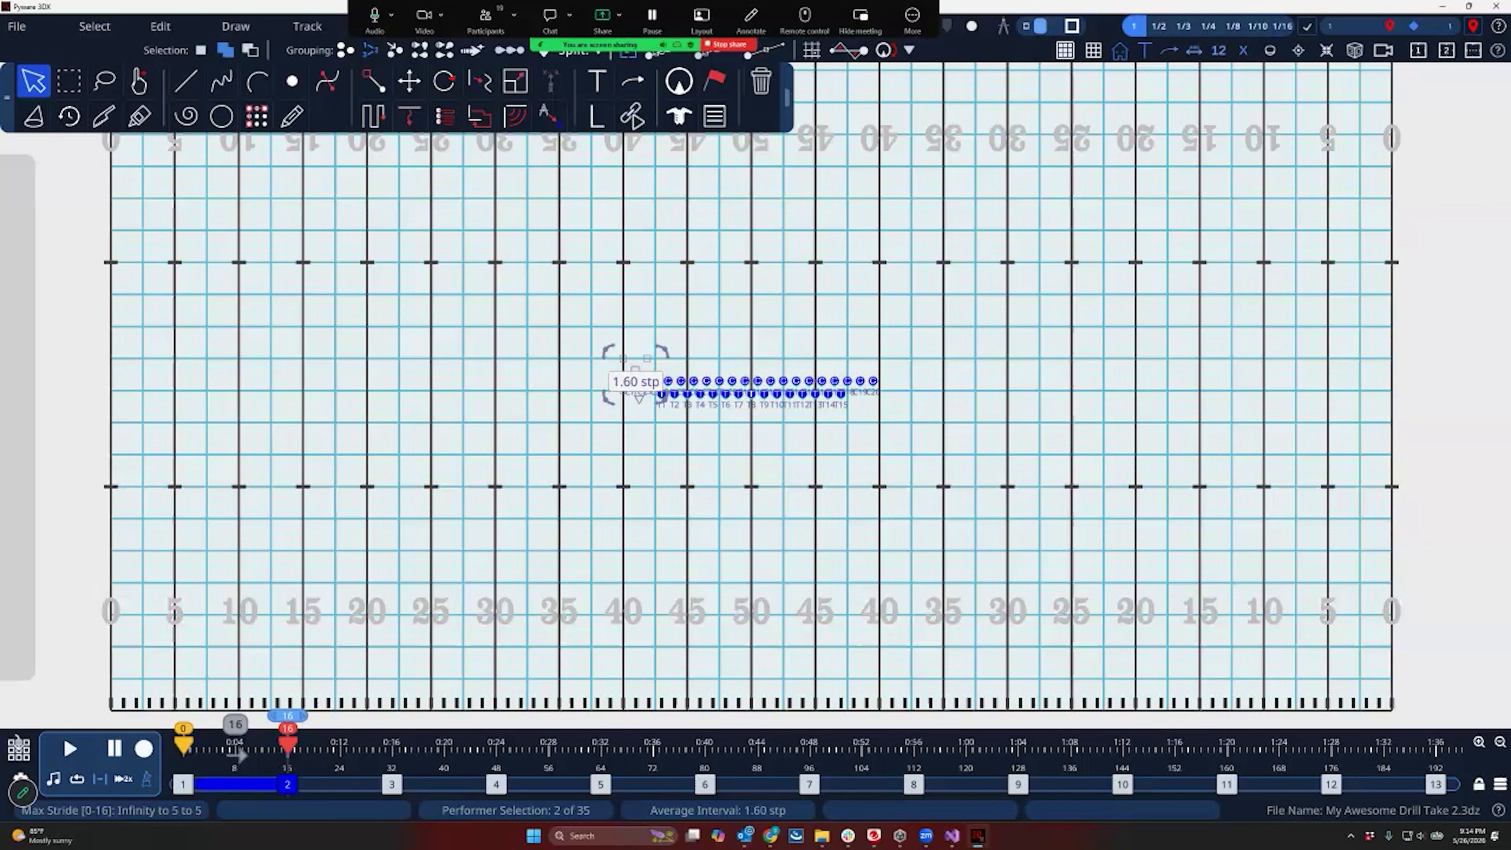
left_click(656, 381)
left_click(668, 382)
left_click(681, 382)
Add trumpets T9, T10, T12 through T15, T4 and T5 to the current selection
left_click(765, 394)
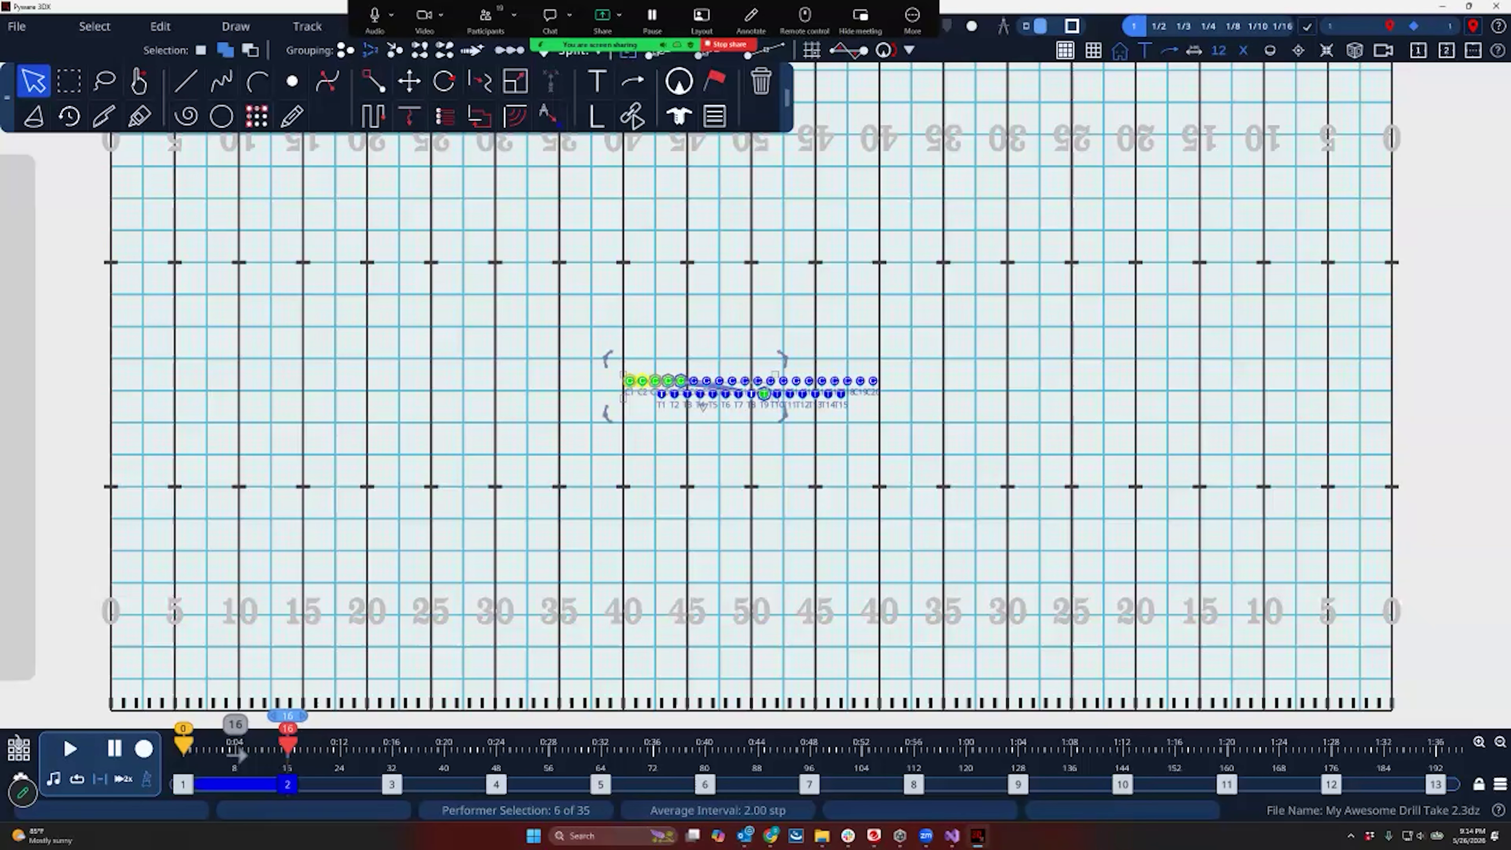
left_click(777, 394)
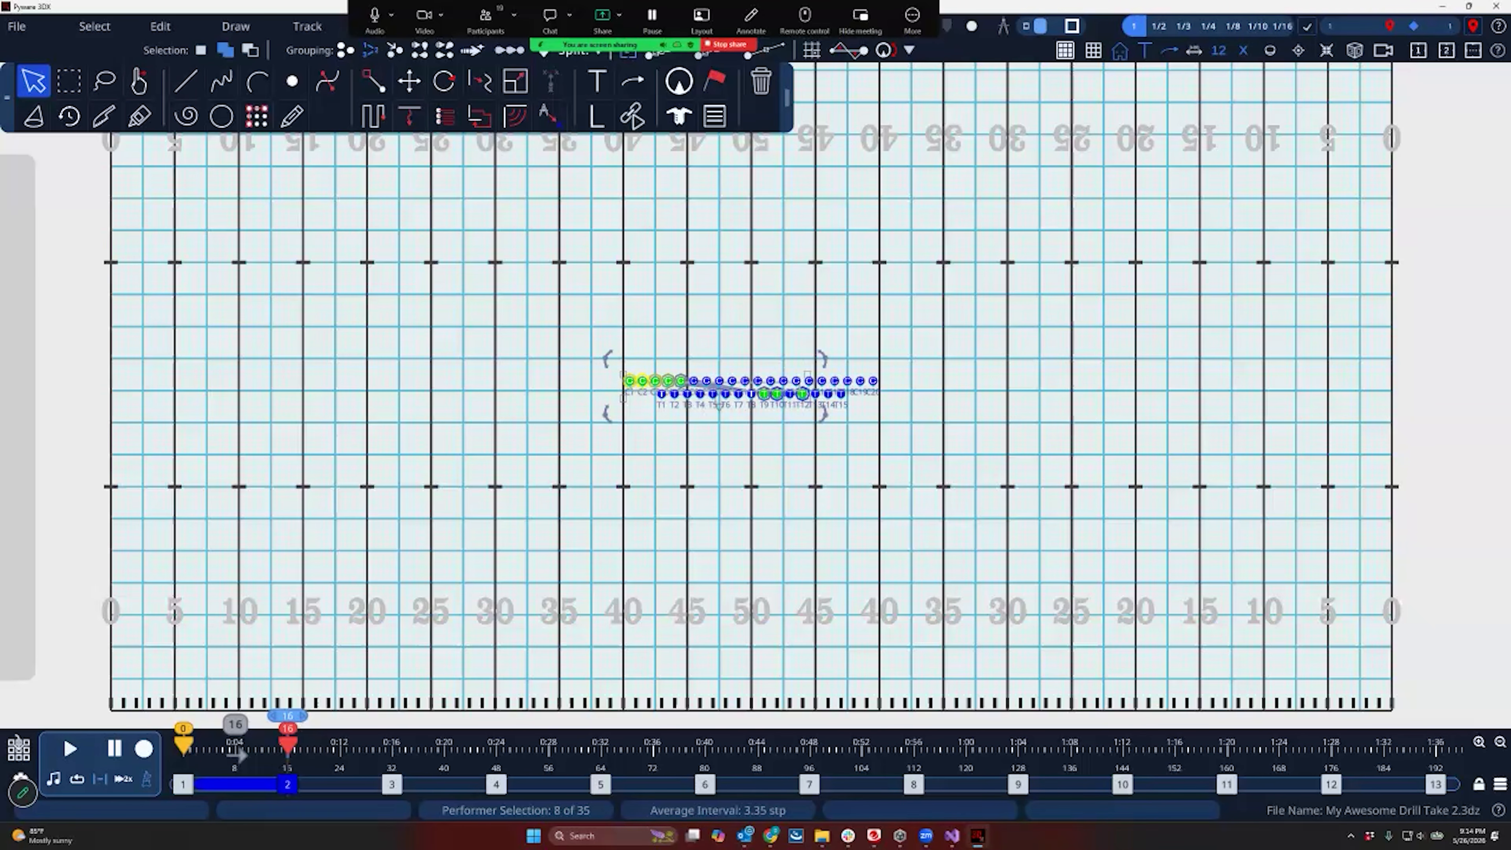
left_click(803, 393)
left_click(815, 394)
left_click(828, 394)
left_click(841, 394)
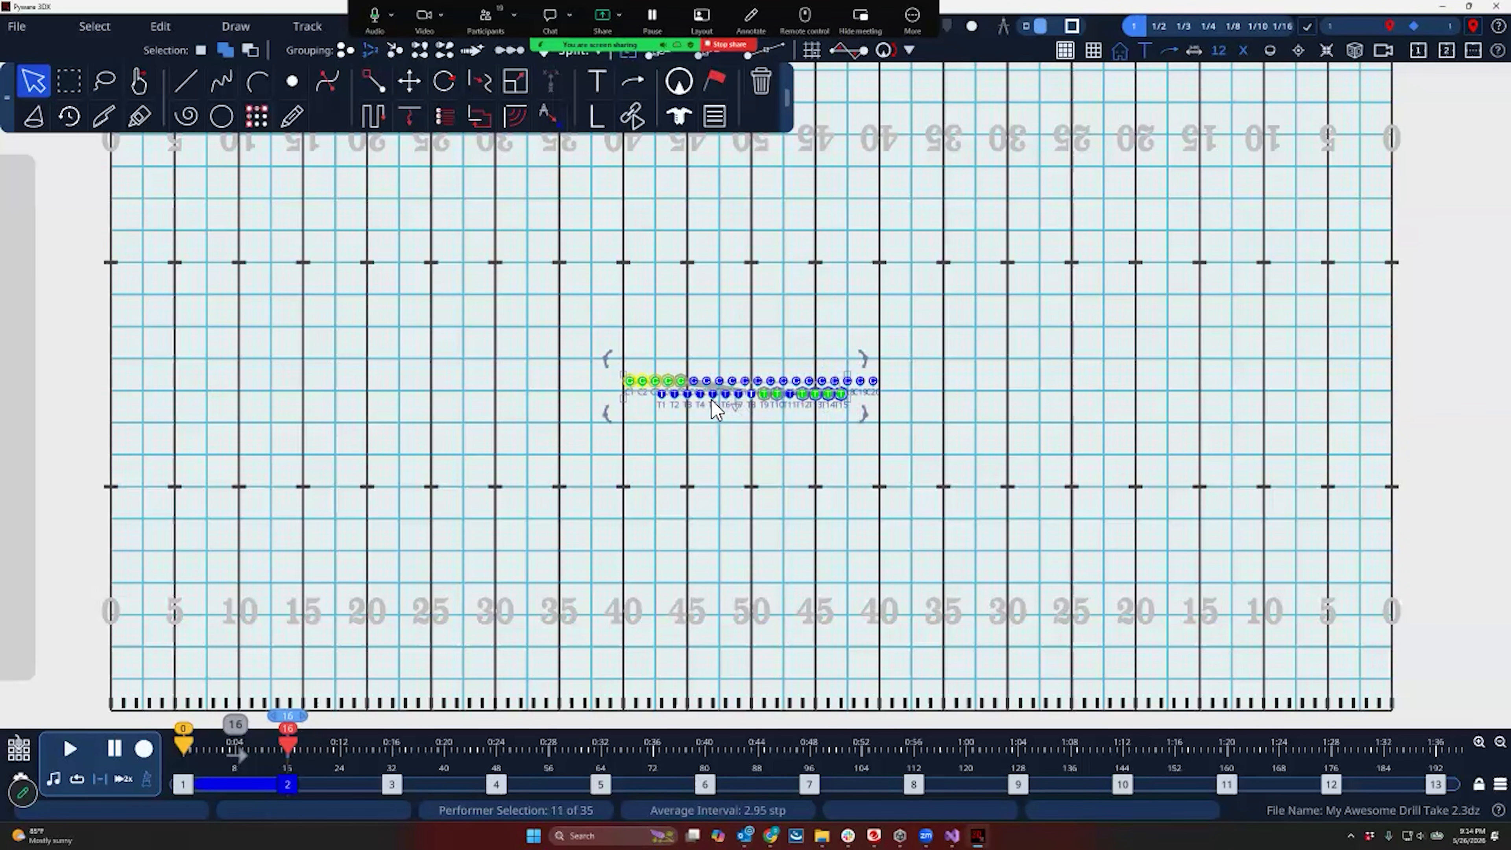
left_click(701, 395)
left_click(714, 394)
Try adjusting the mixed clarinet and trumpet selection with the handle in front of it, then clear the selection
scroll(744, 411, "up", 4)
scroll(743, 411, "up", 2)
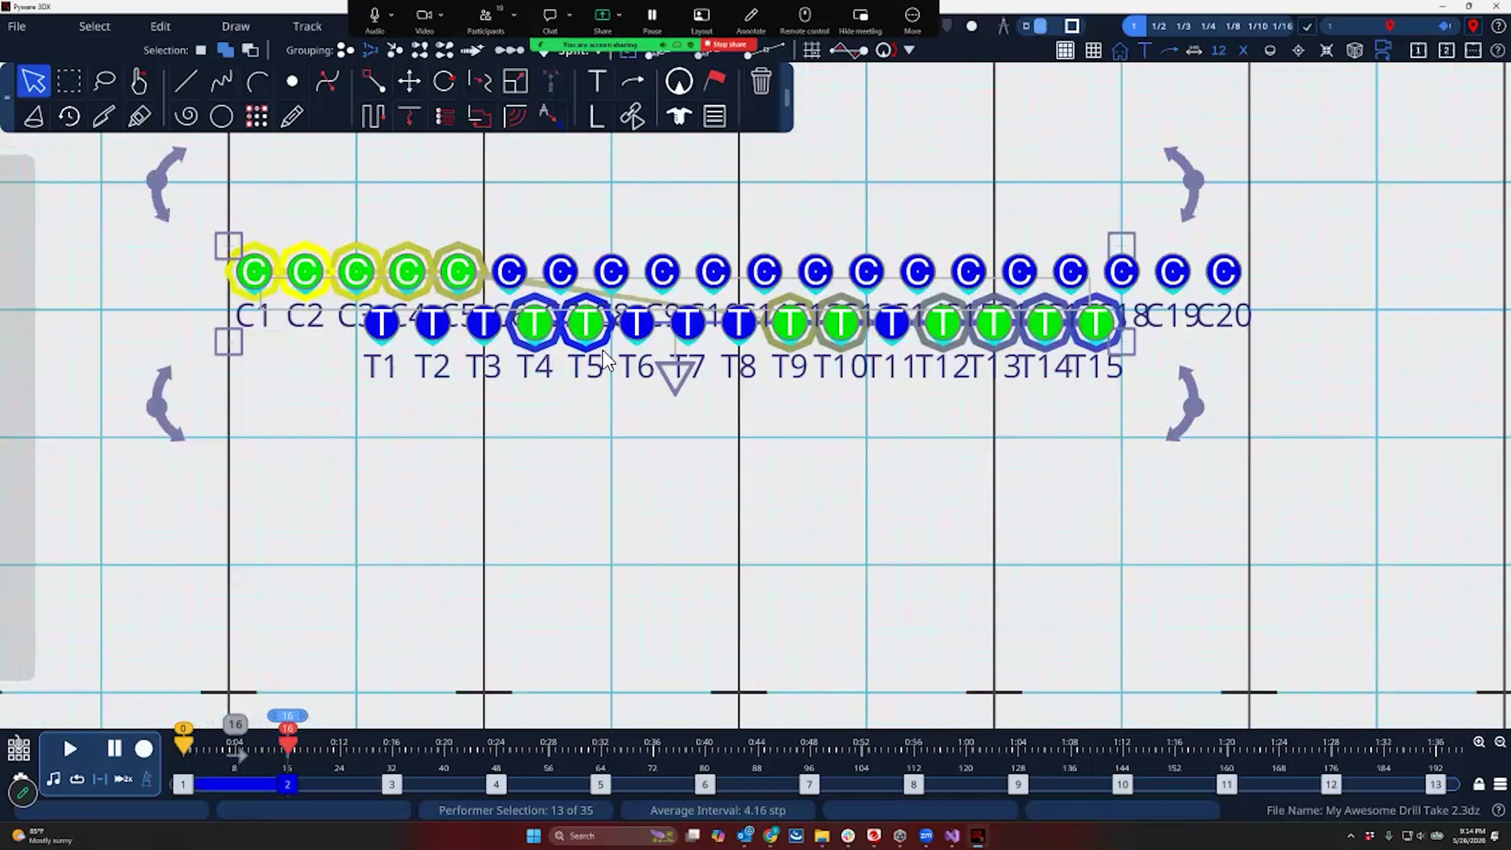
left_click_drag(678, 379, 675, 473)
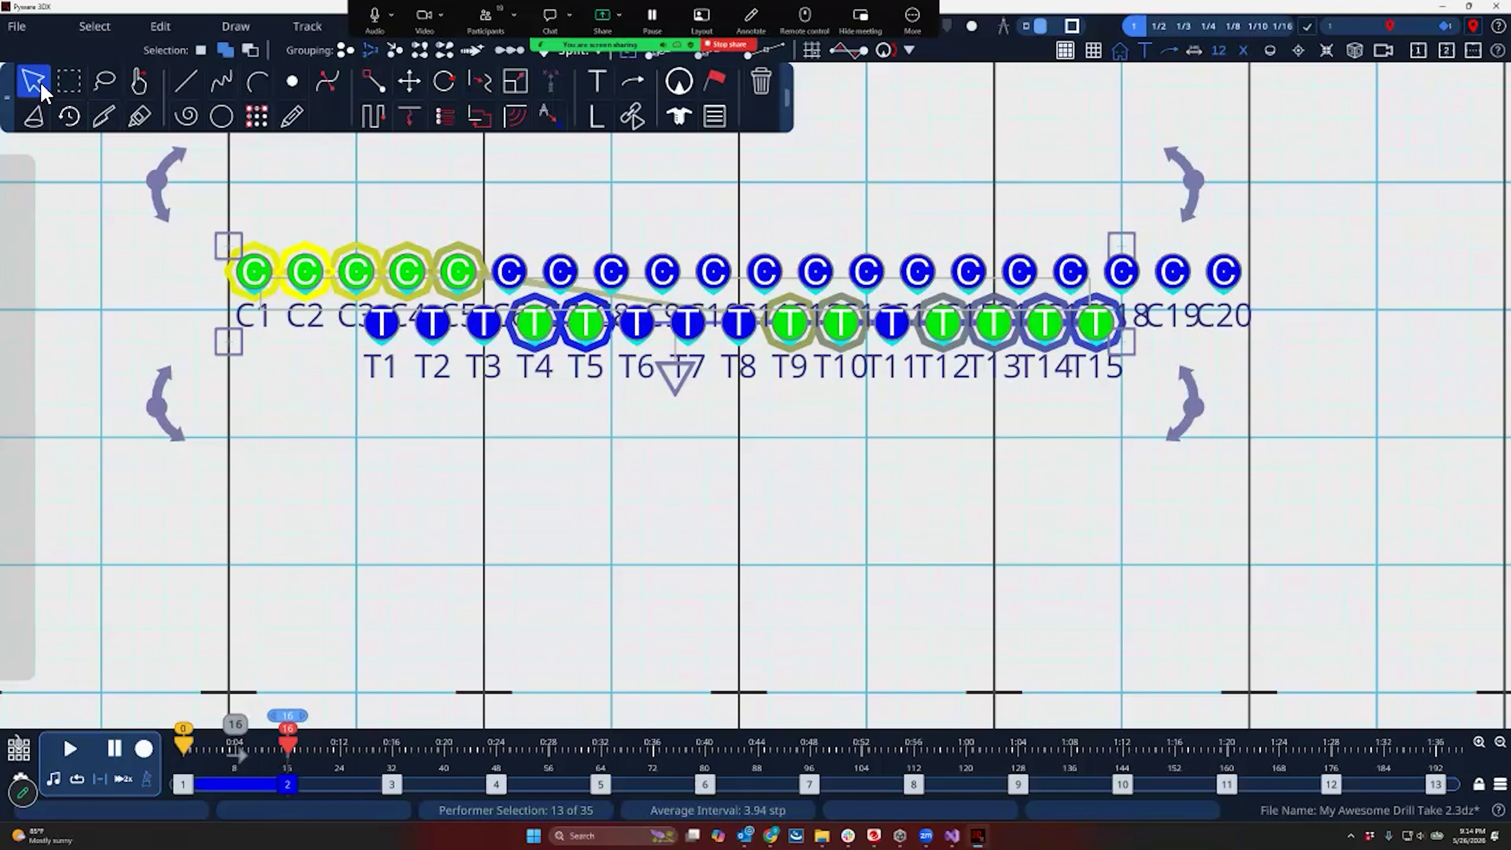
left_click(189, 203)
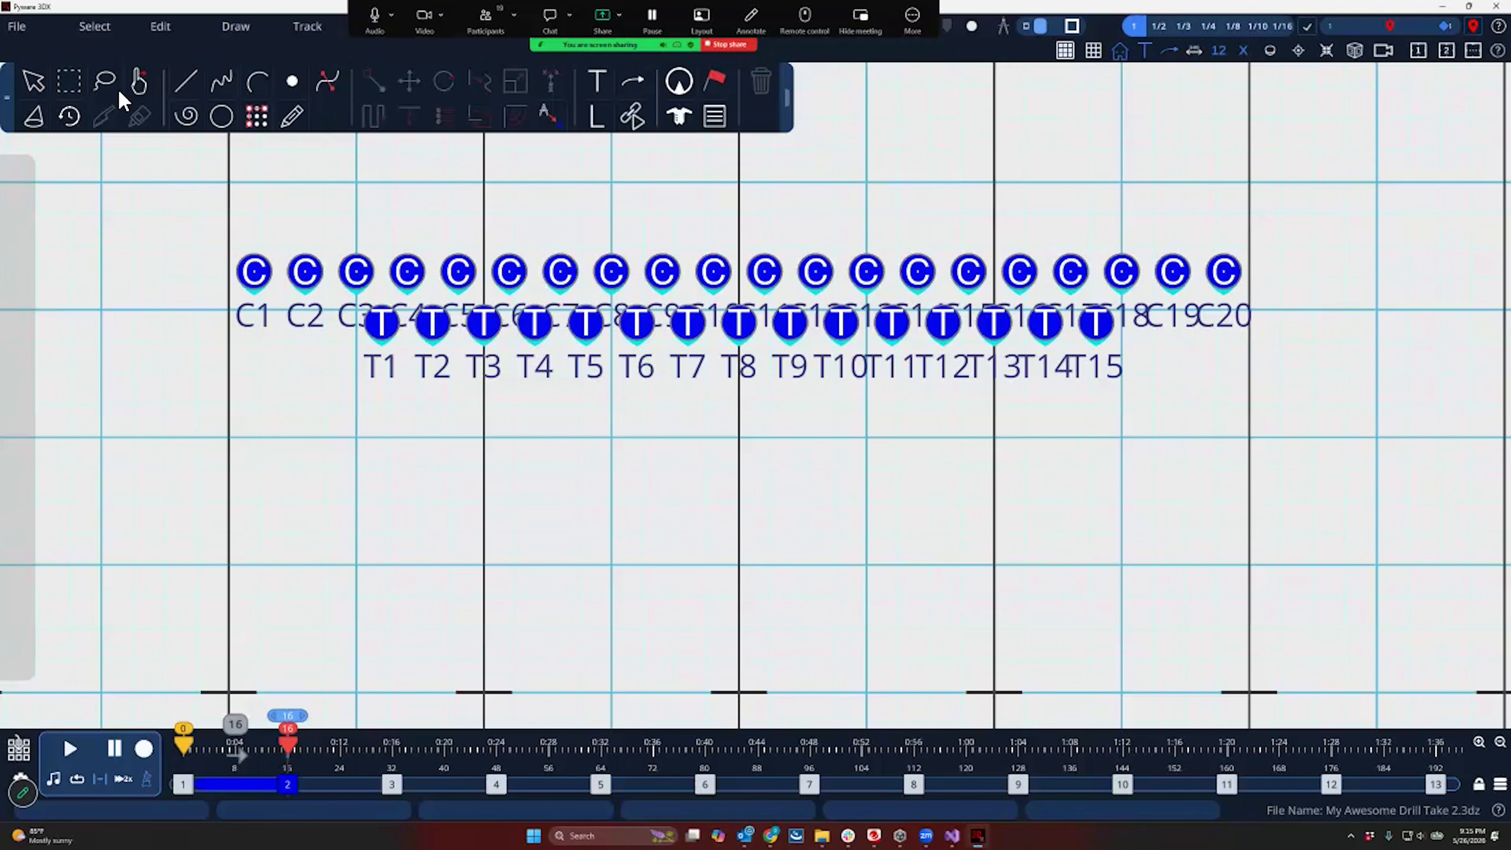
Select every clarinet and trumpet by drawing one freehand selection path through both rows
left_click(33, 82)
left_click(143, 89)
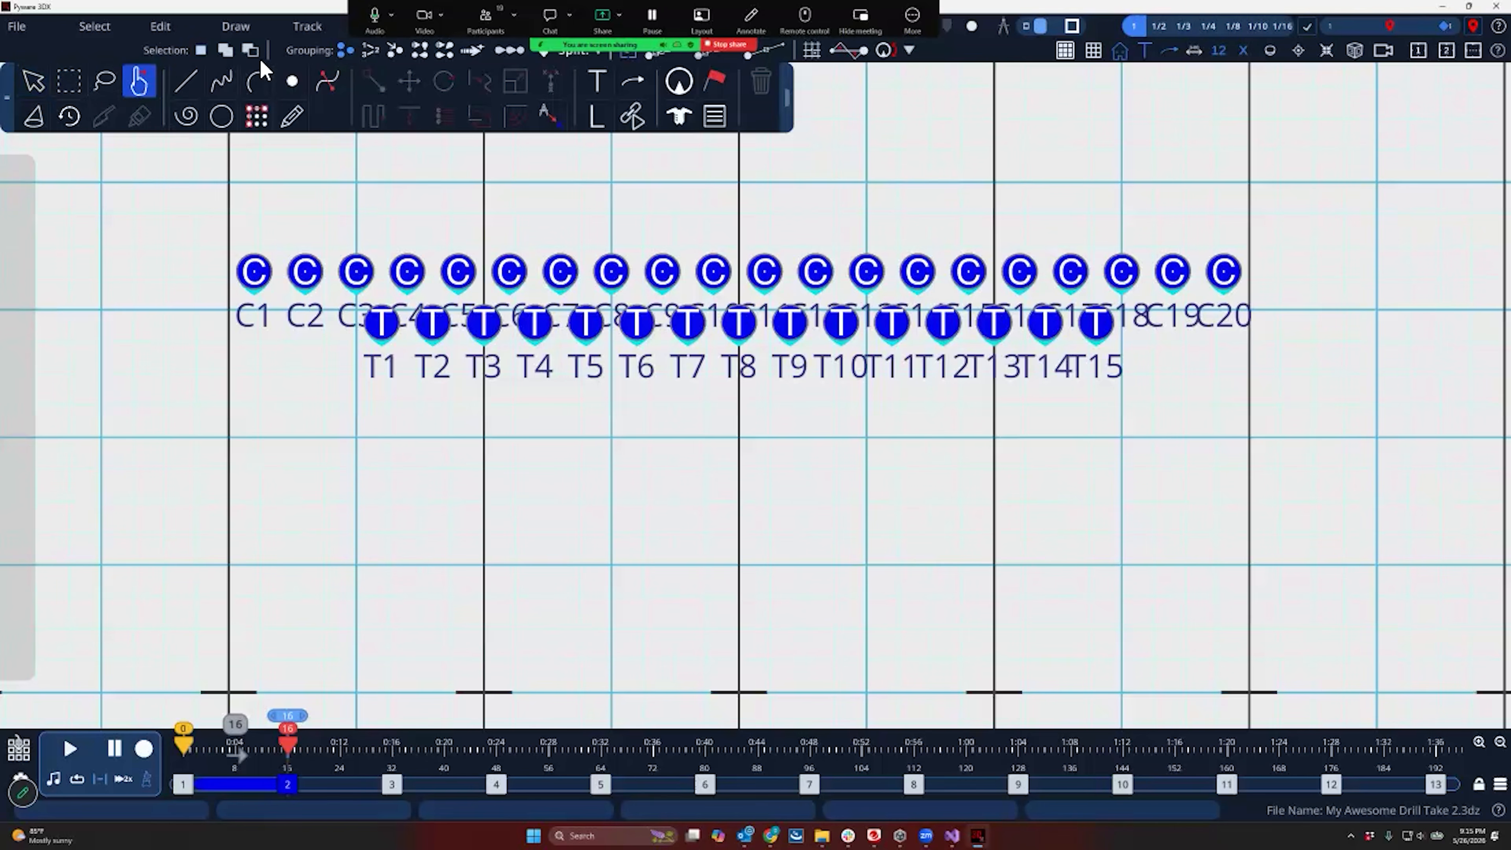
mouse_move(156, 270)
left_mouse_down()
mouse_move(241, 319)
mouse_move(329, 329)
mouse_move(337, 348)
mouse_move(573, 388)
mouse_move(1073, 374)
mouse_move(1270, 303)
left_mouse_up()
left_click_drag(1172, 277, 595, 270)
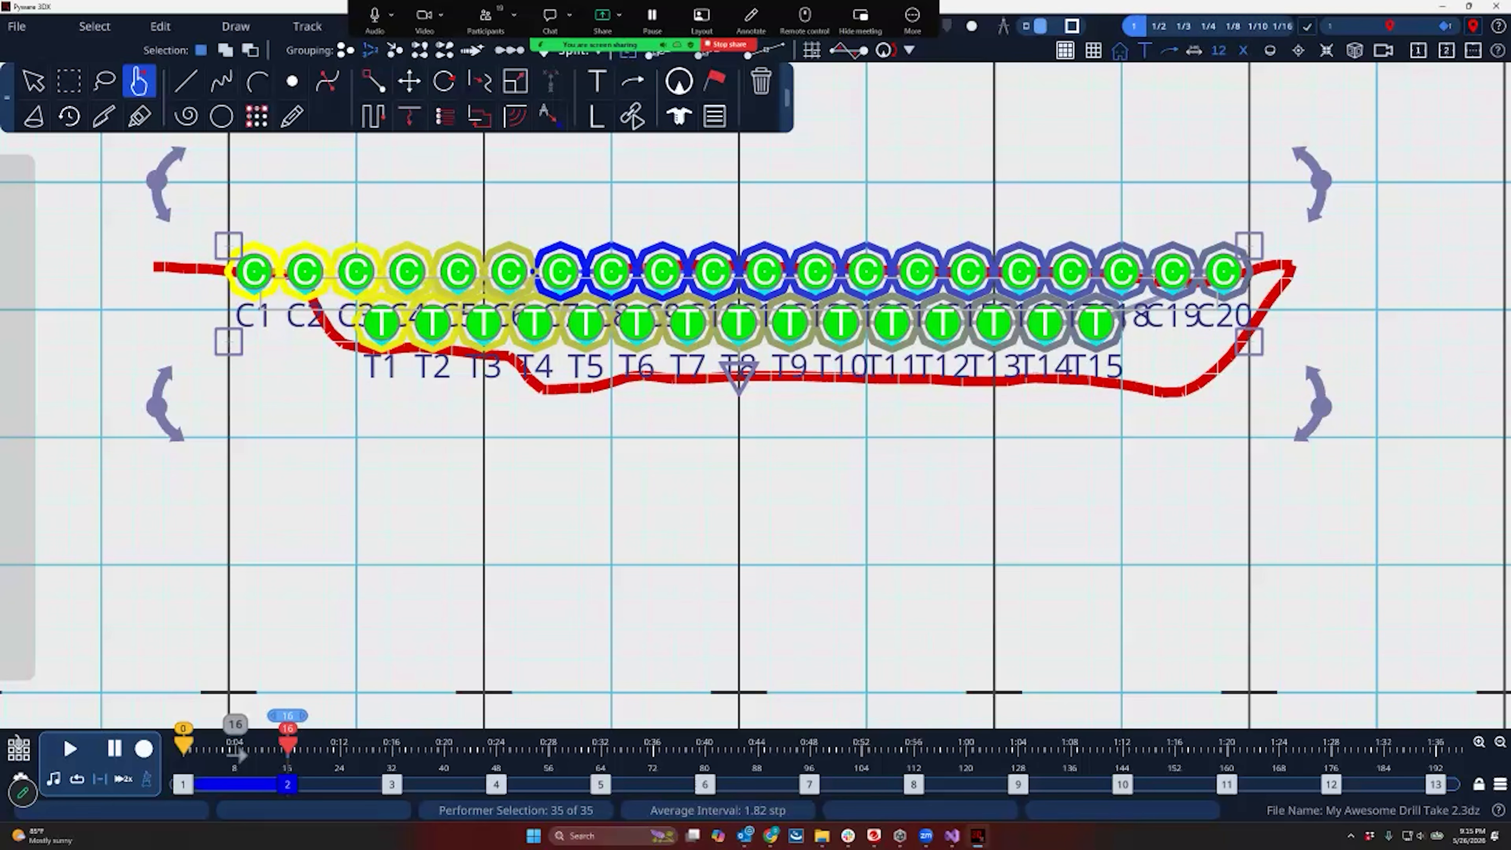
Try stretching the two selected rows apart from front to back, undo the stretch, and clear the selection
left_click_drag(1249, 342, 1248, 502)
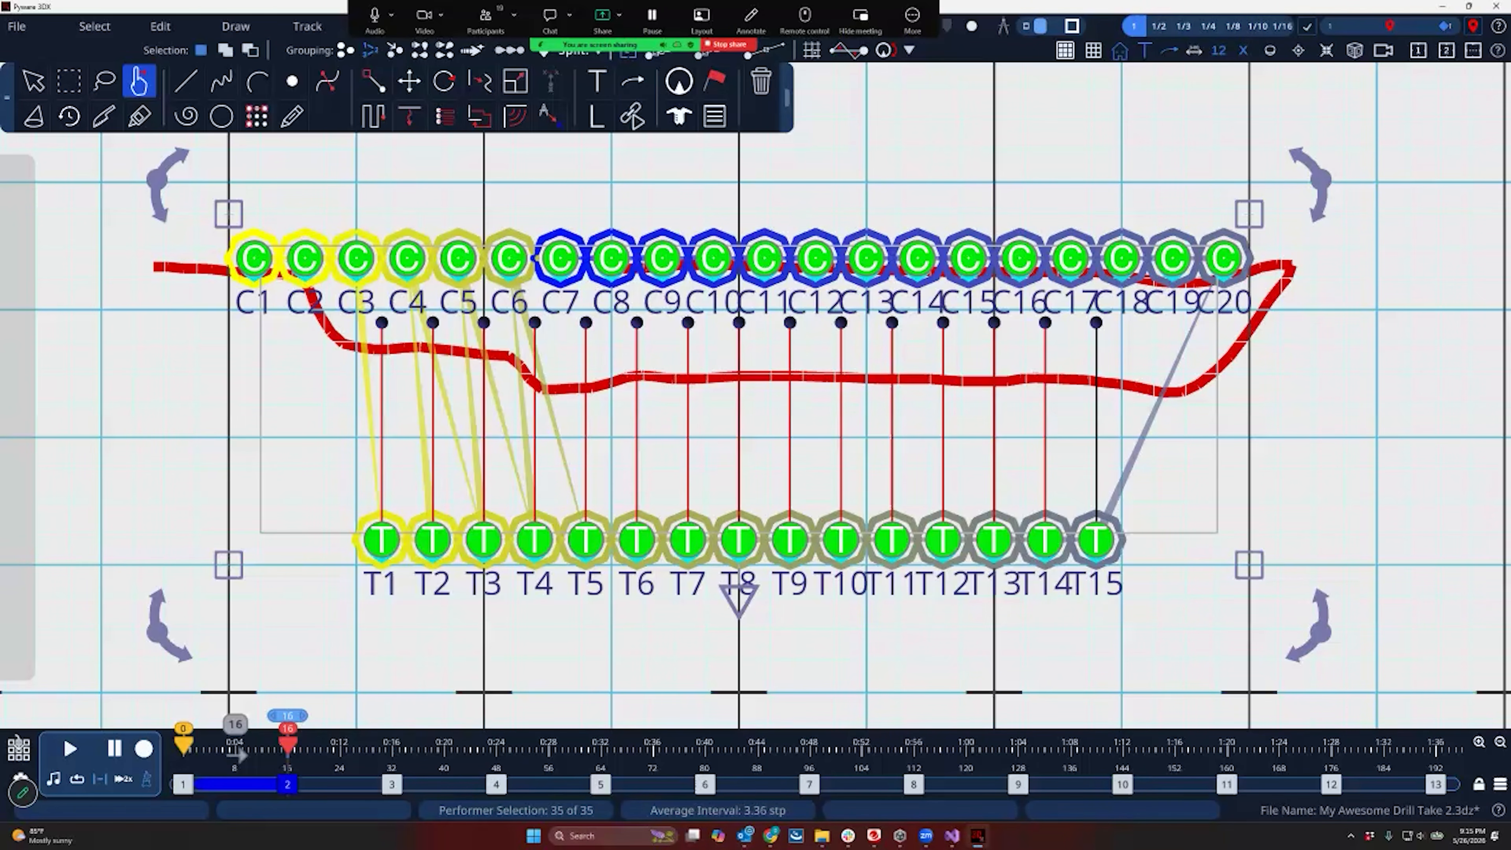
key("Delete")
key("Return")
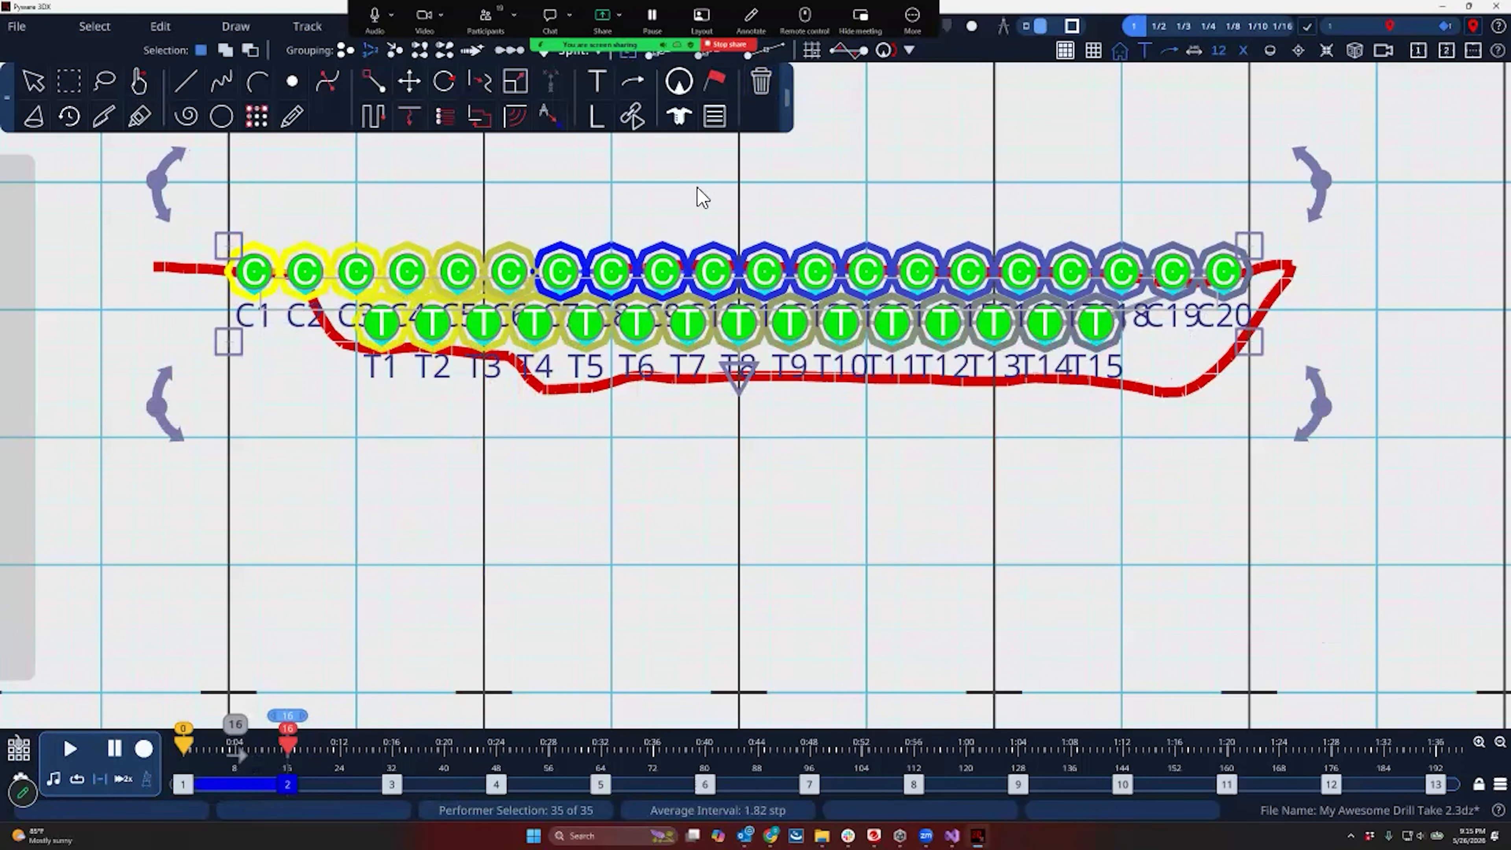
key("ctrl+s")
left_click(212, 203)
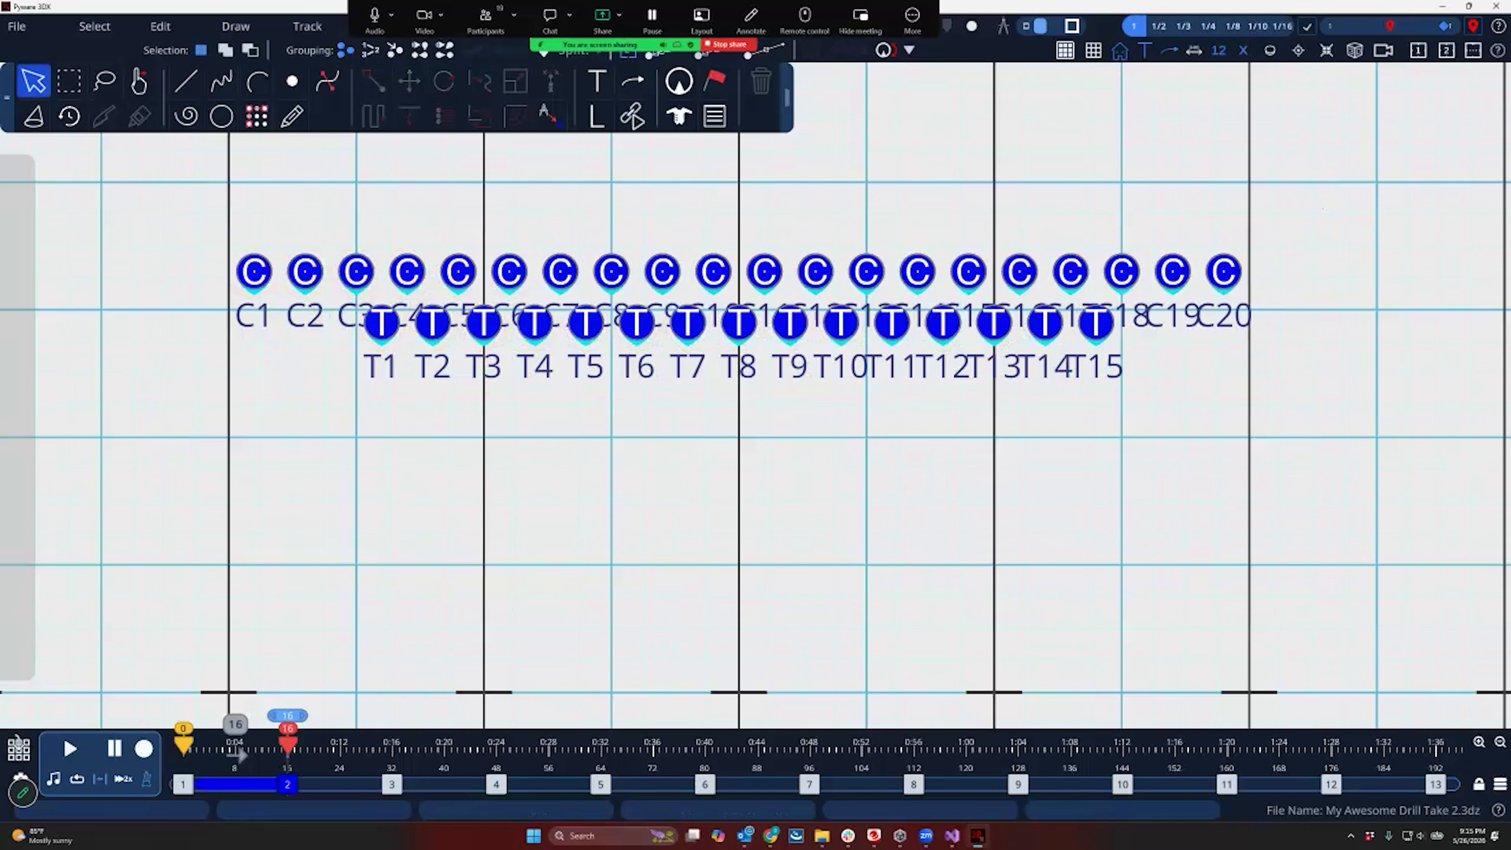
Draw a block with the Block Drawing Tool in front of the trumpet row, spanning the two 45-yard lines
scroll(755, 395, "down", 5)
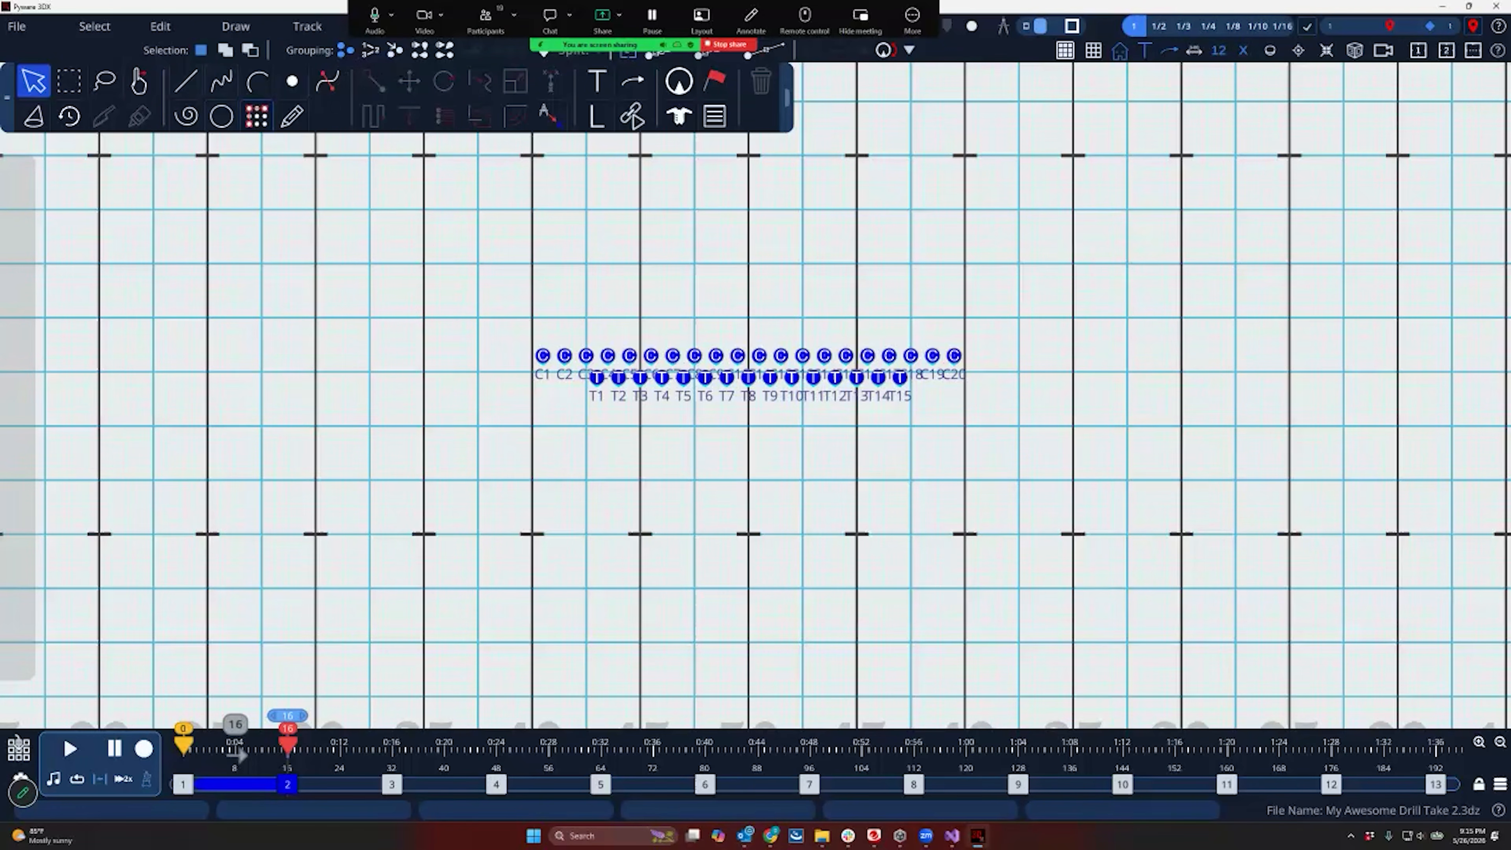
left_click(256, 116)
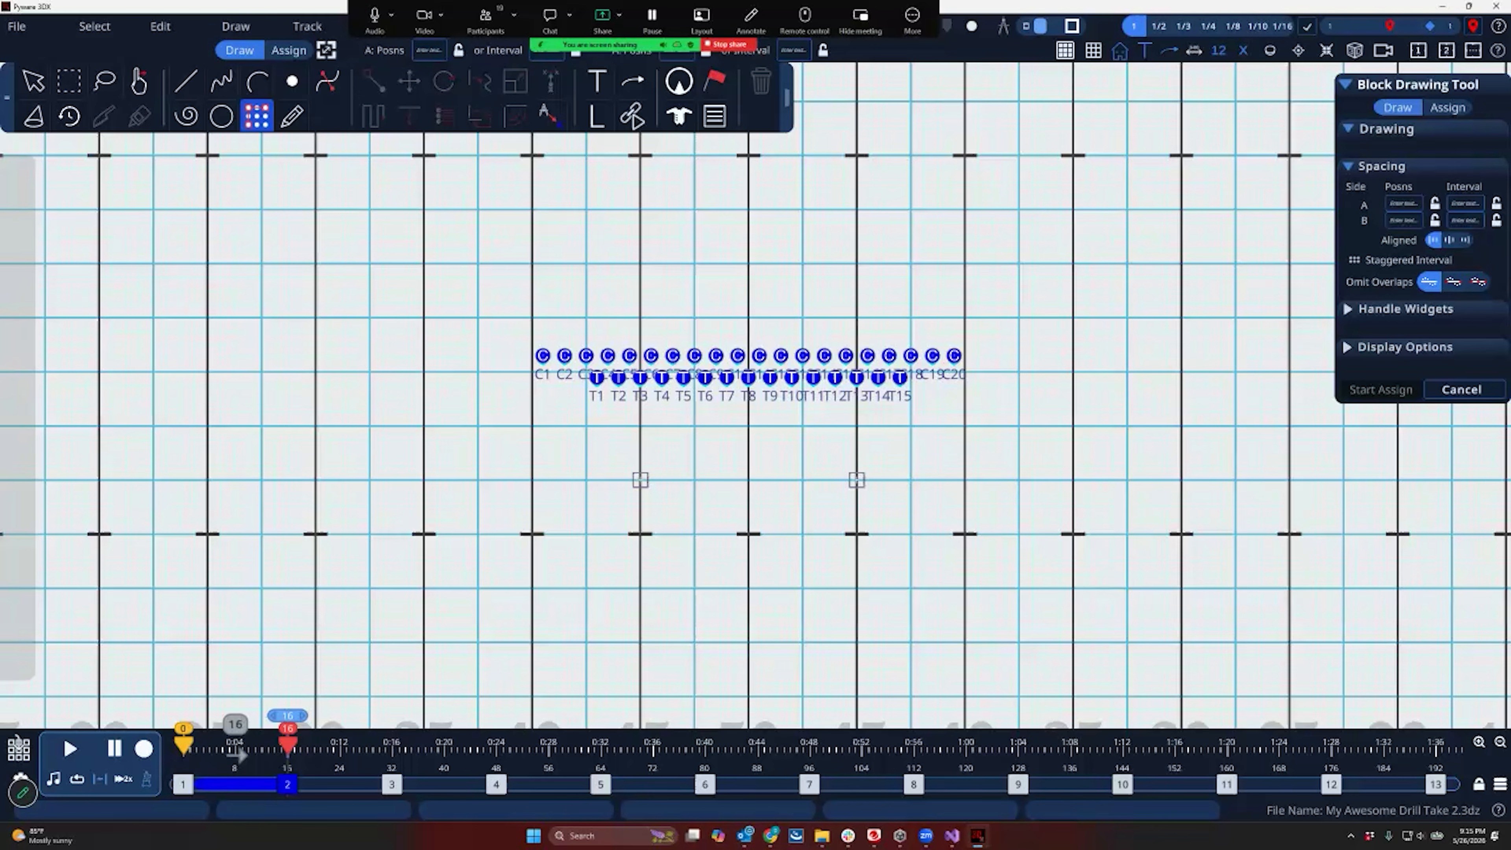
left_click(641, 642)
left_click_drag(640, 642, 640, 669)
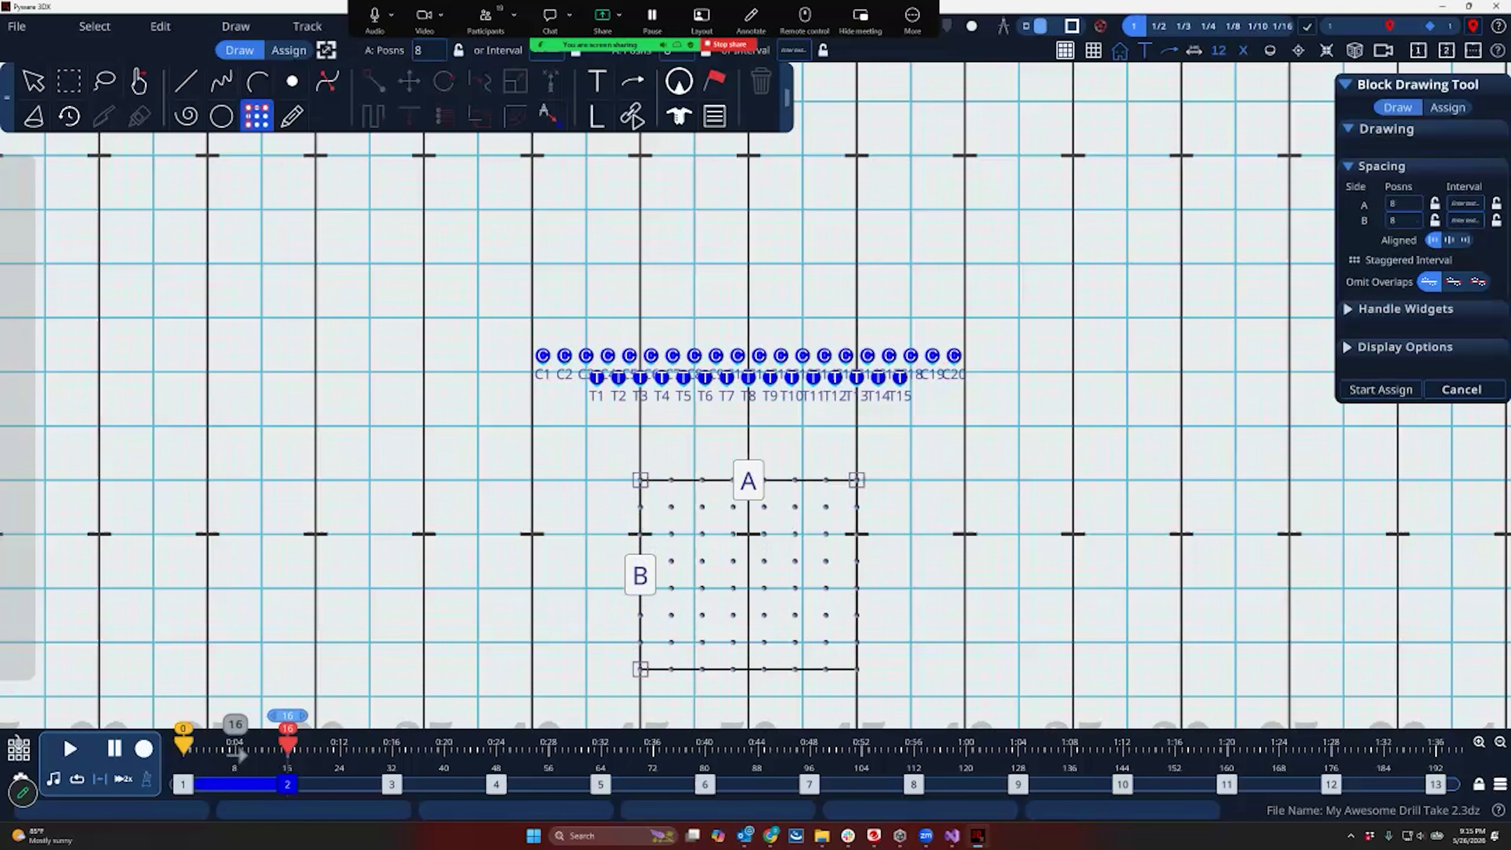
Set the block's side A and side B intervals to 4 and assign New Performers to its positions
left_click(1466, 203)
type("4")
key("Tab")
type("4")
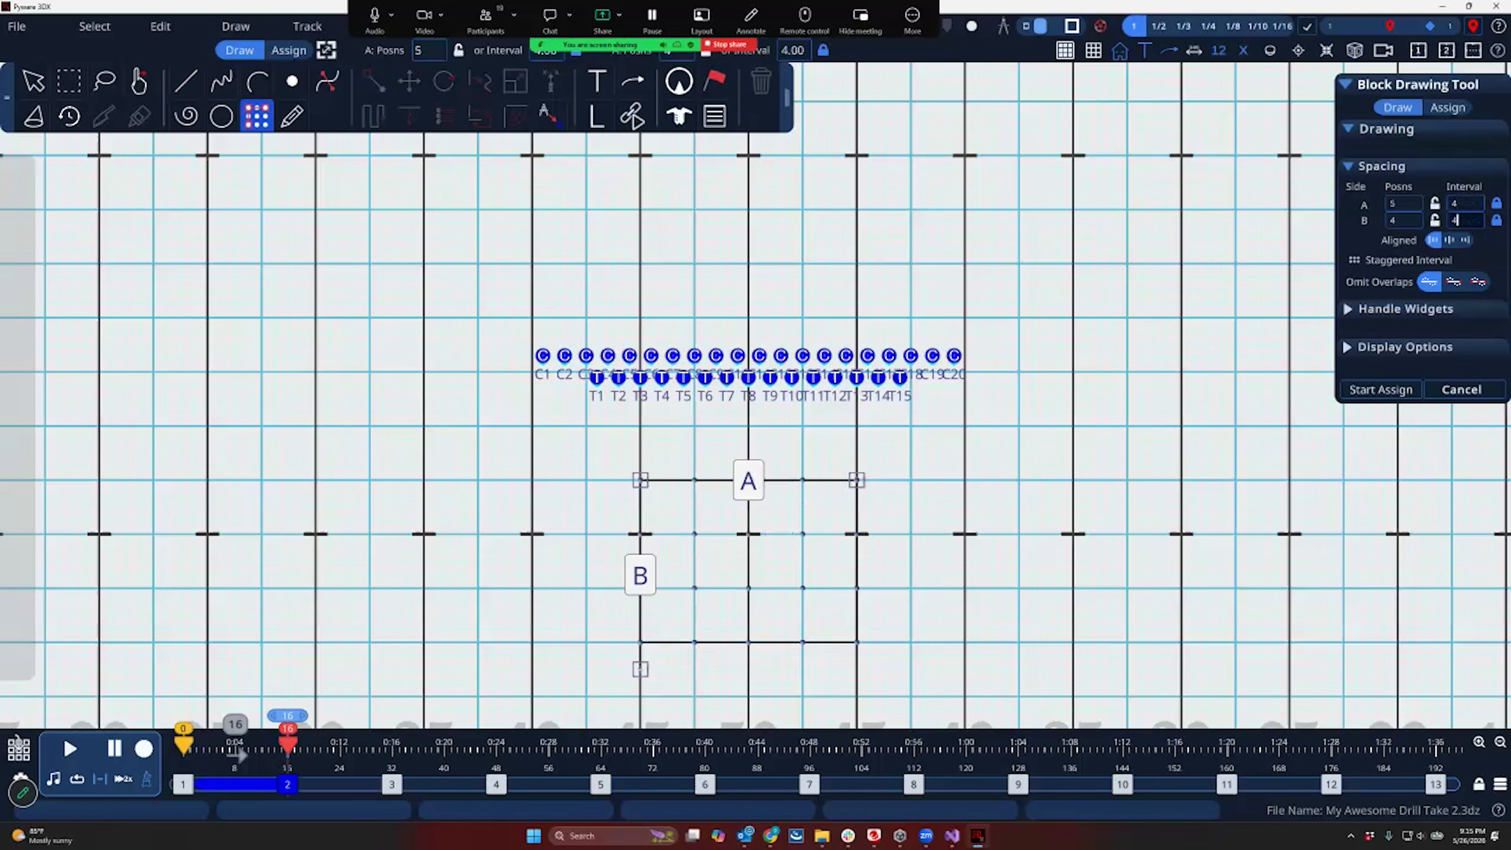
key("Return")
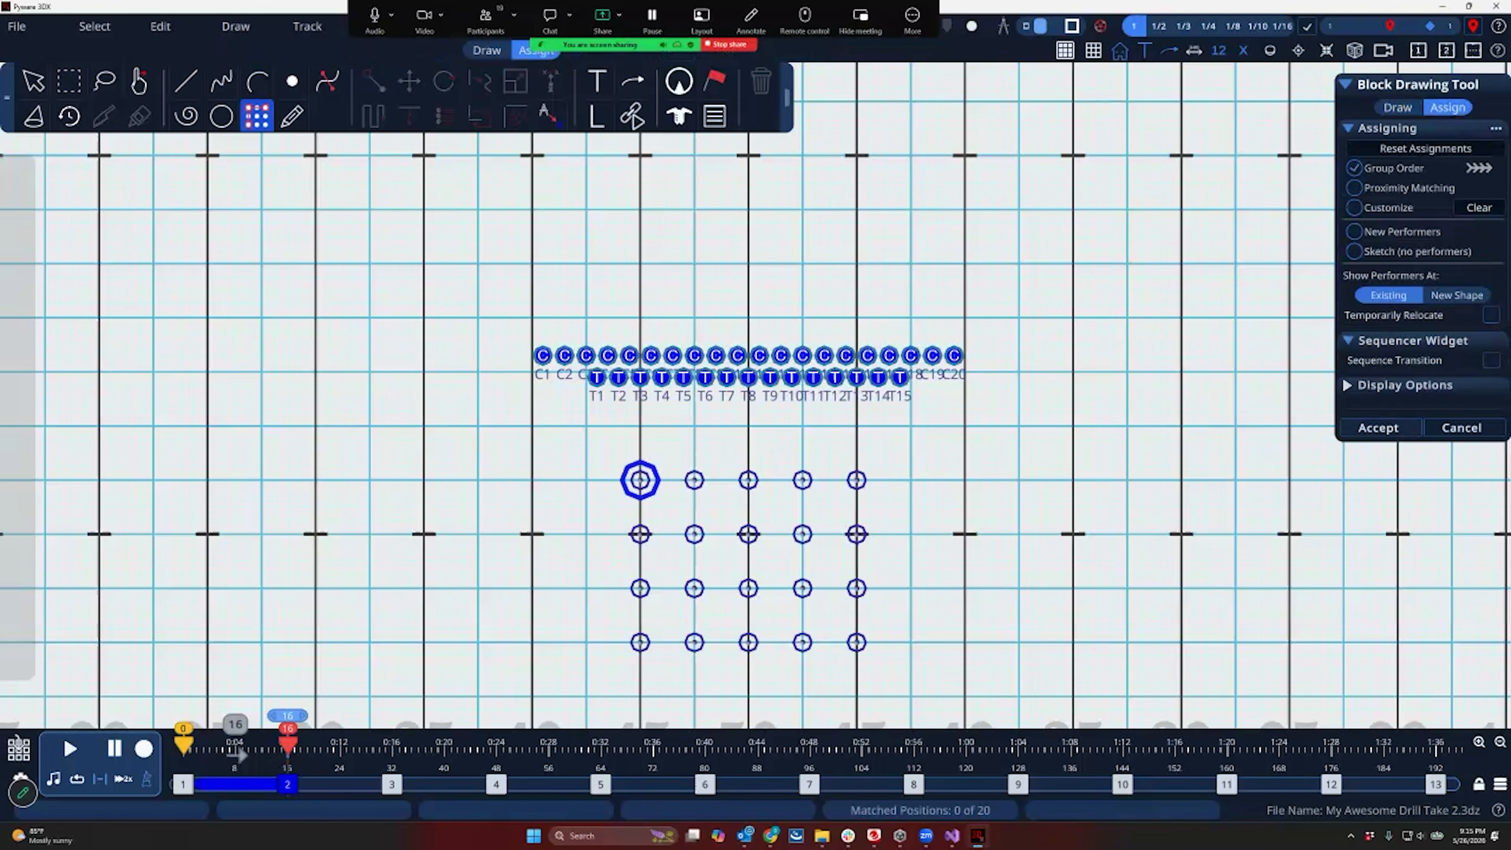
left_click(1354, 231)
left_click(1379, 388)
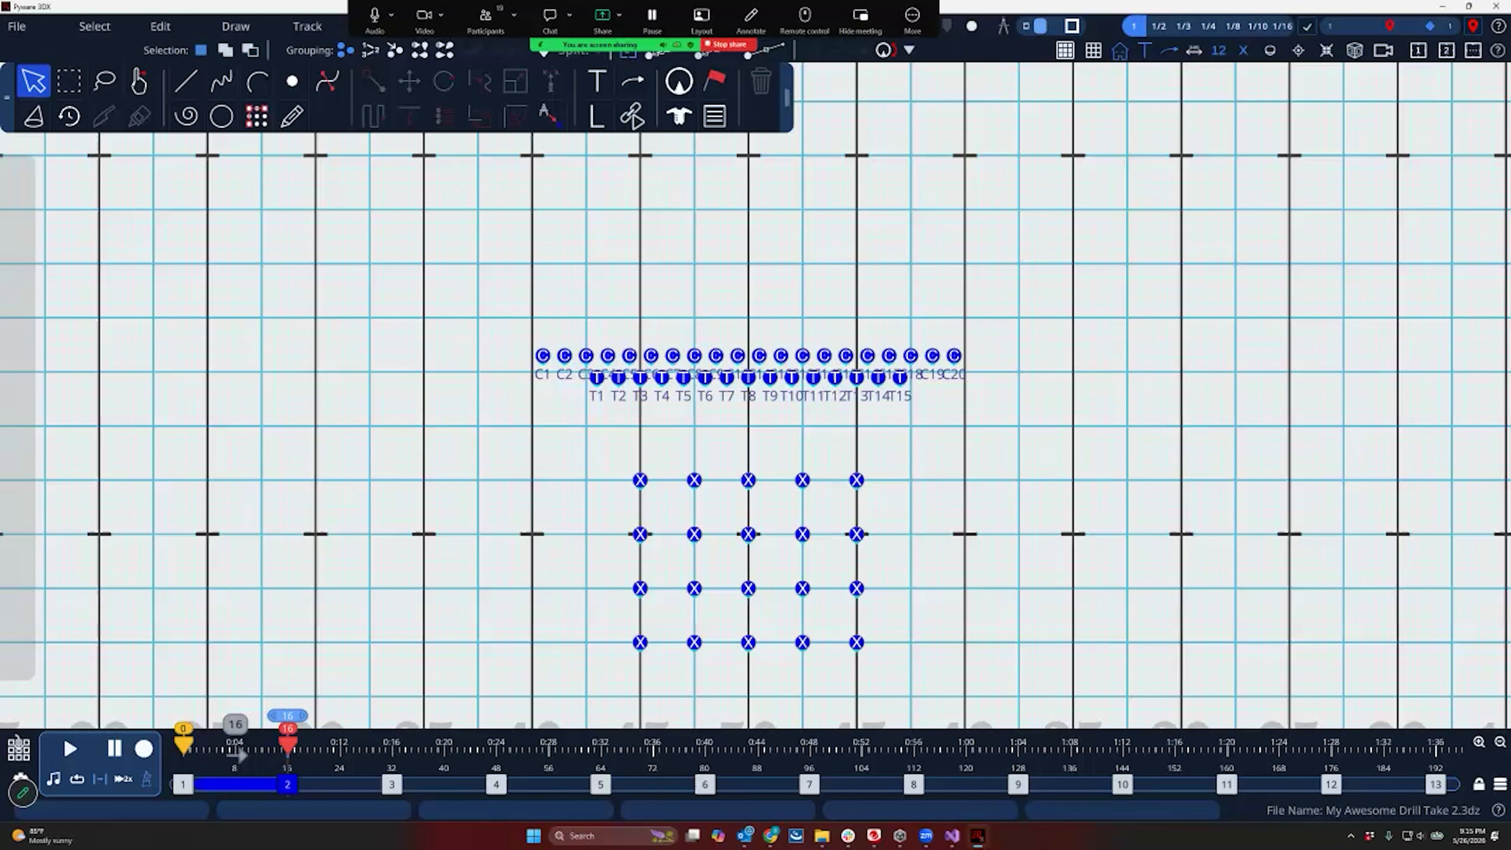
Select the whole block of new X performers and apply the grouping that spirals inward from its front corner
left_click_drag(586, 446, 906, 695)
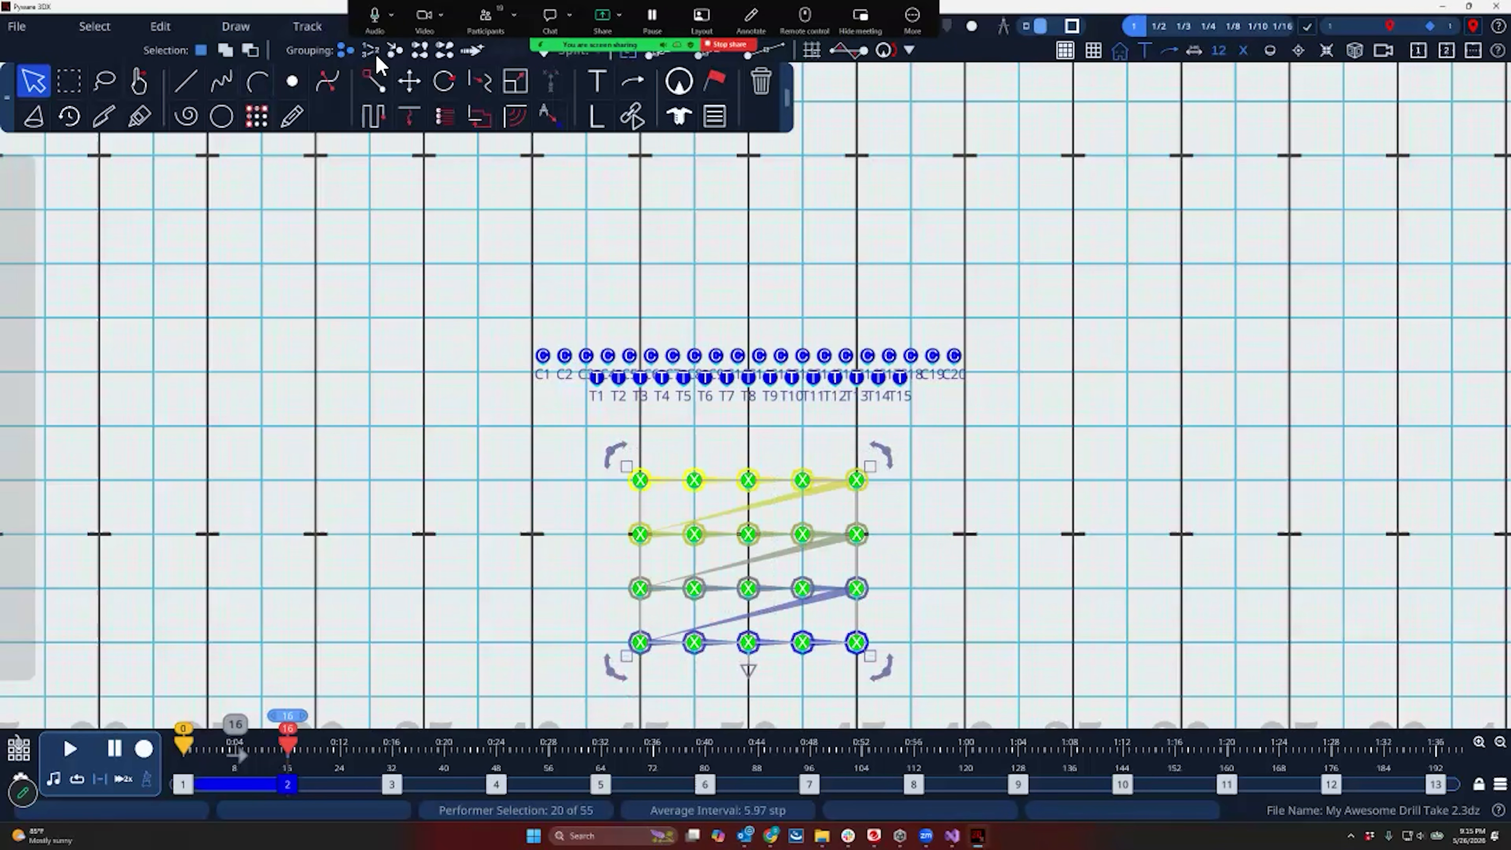
left_click(399, 57)
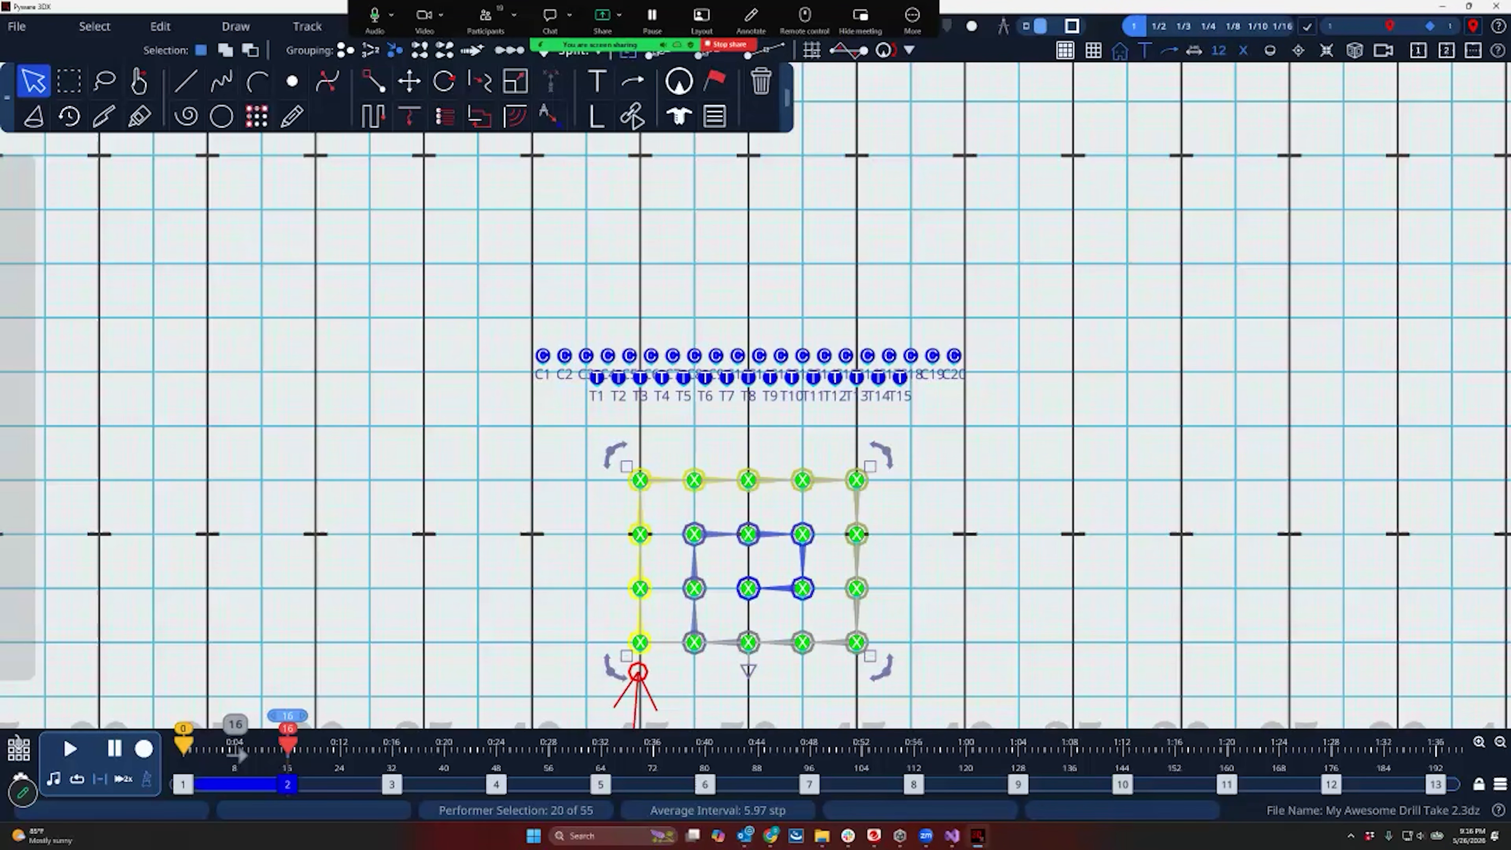
Switch the X block to serpentine grouping and turn its direction arrow to run sideways along the front row
left_click(1383, 50)
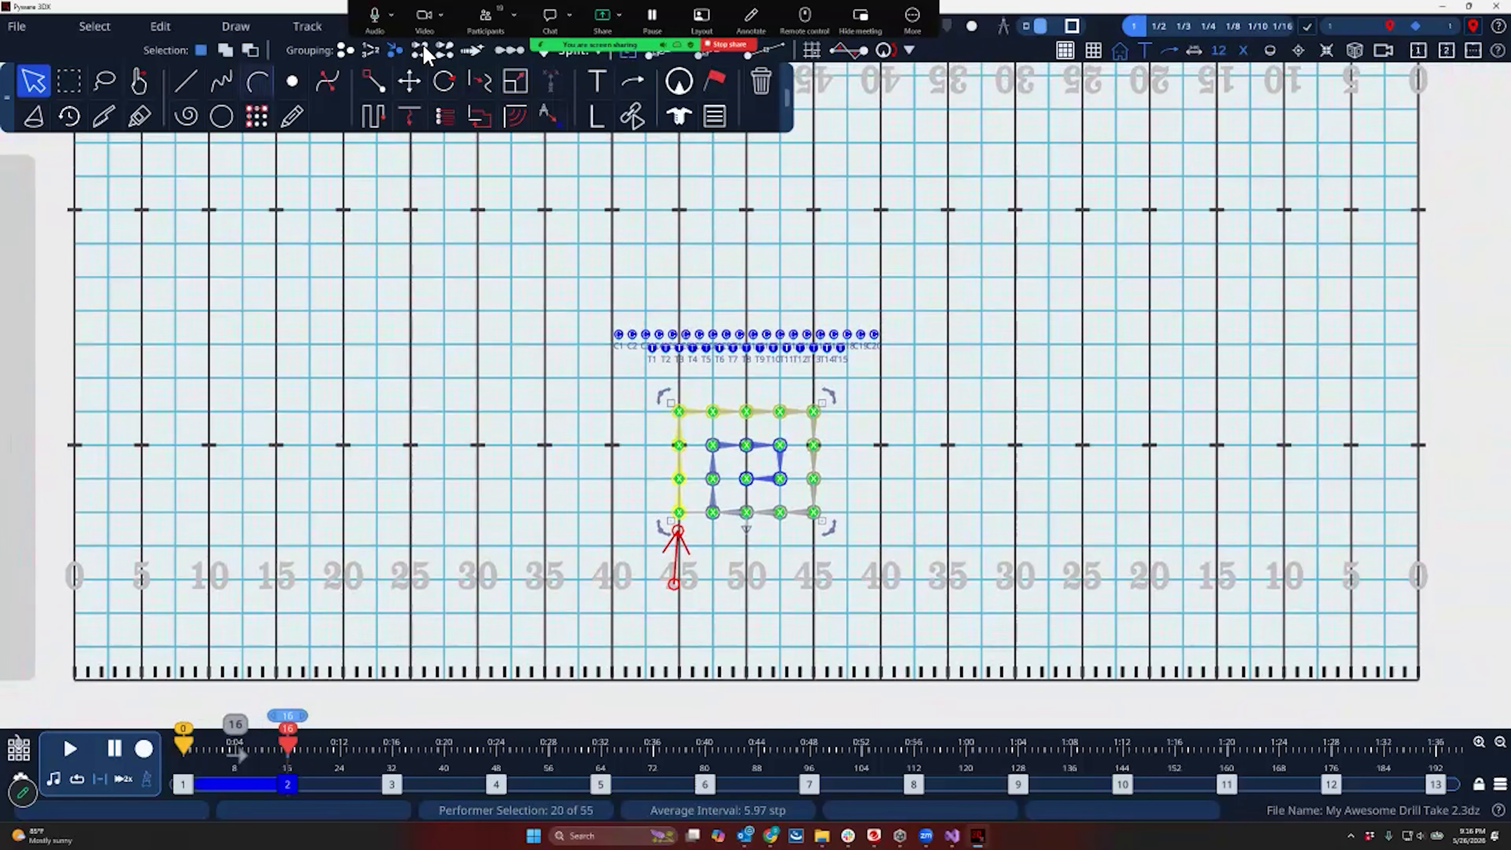
left_click(425, 54)
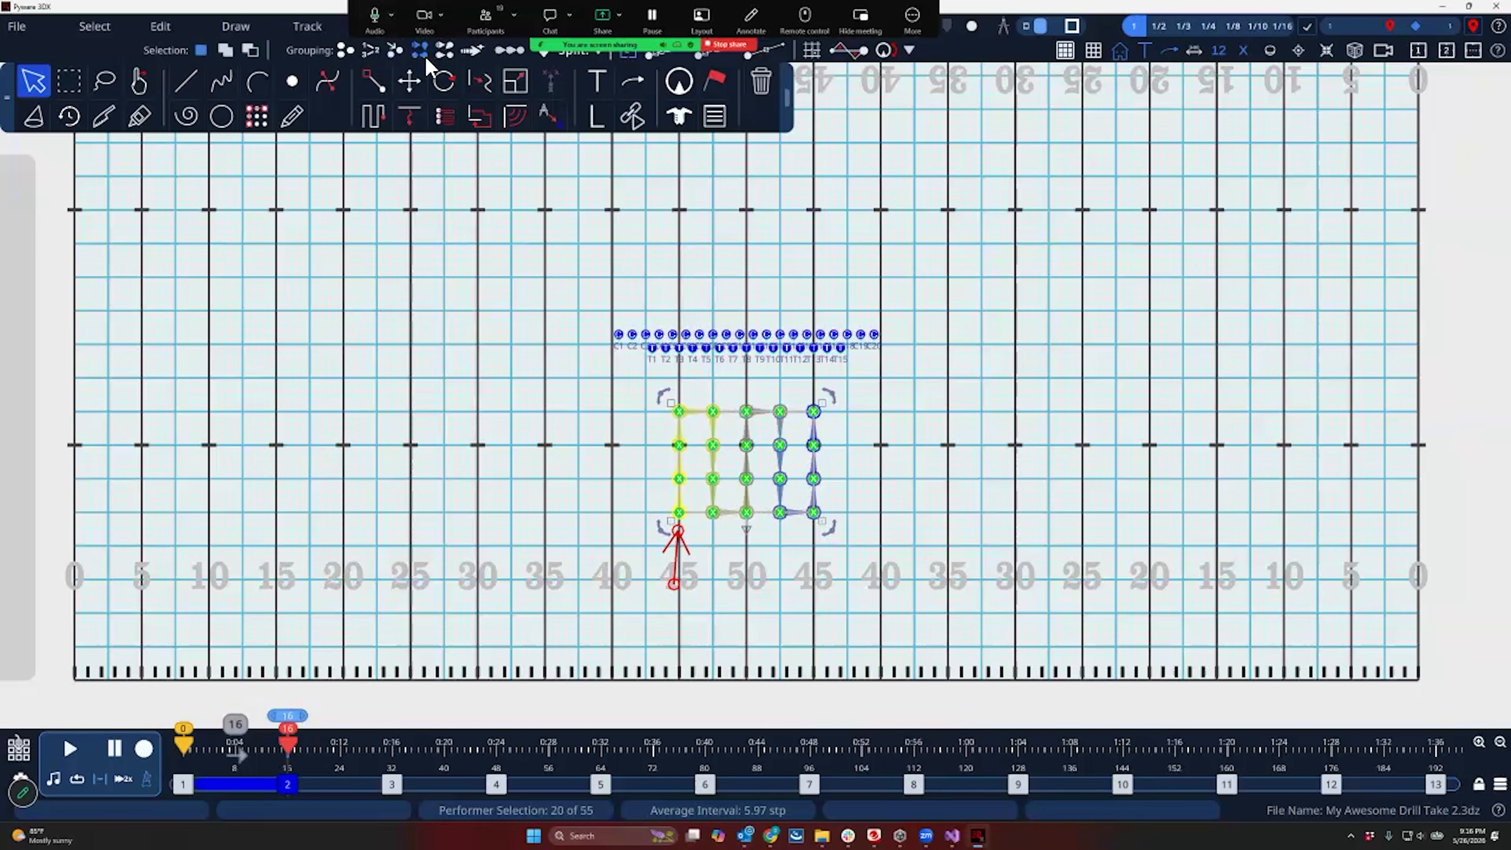
left_click_drag(673, 585, 600, 514)
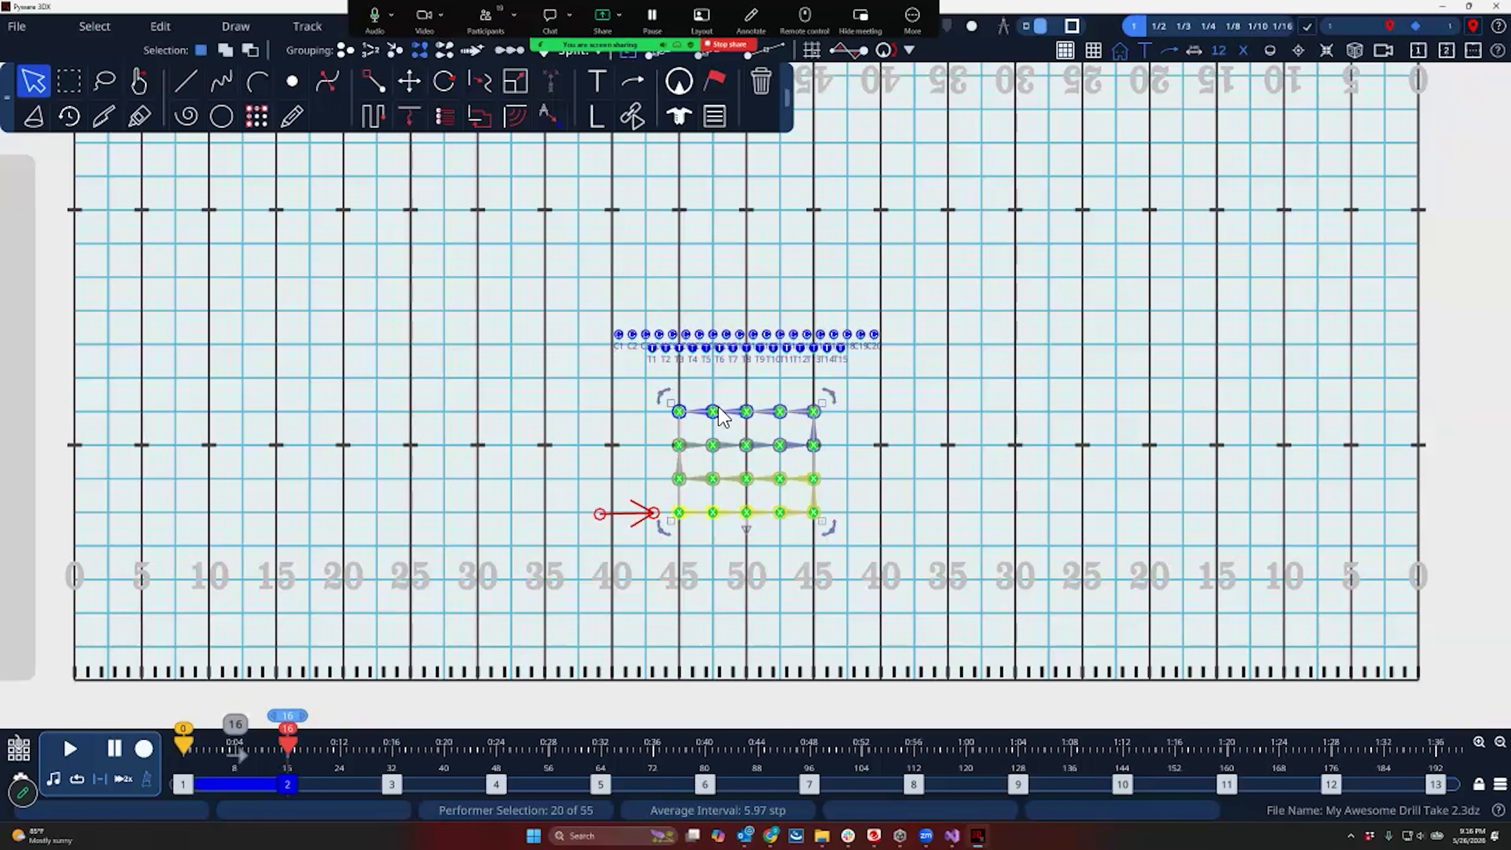
Apply the same-direction grouping to the X block and turn its arrow to run each file from front to back
left_click(444, 50)
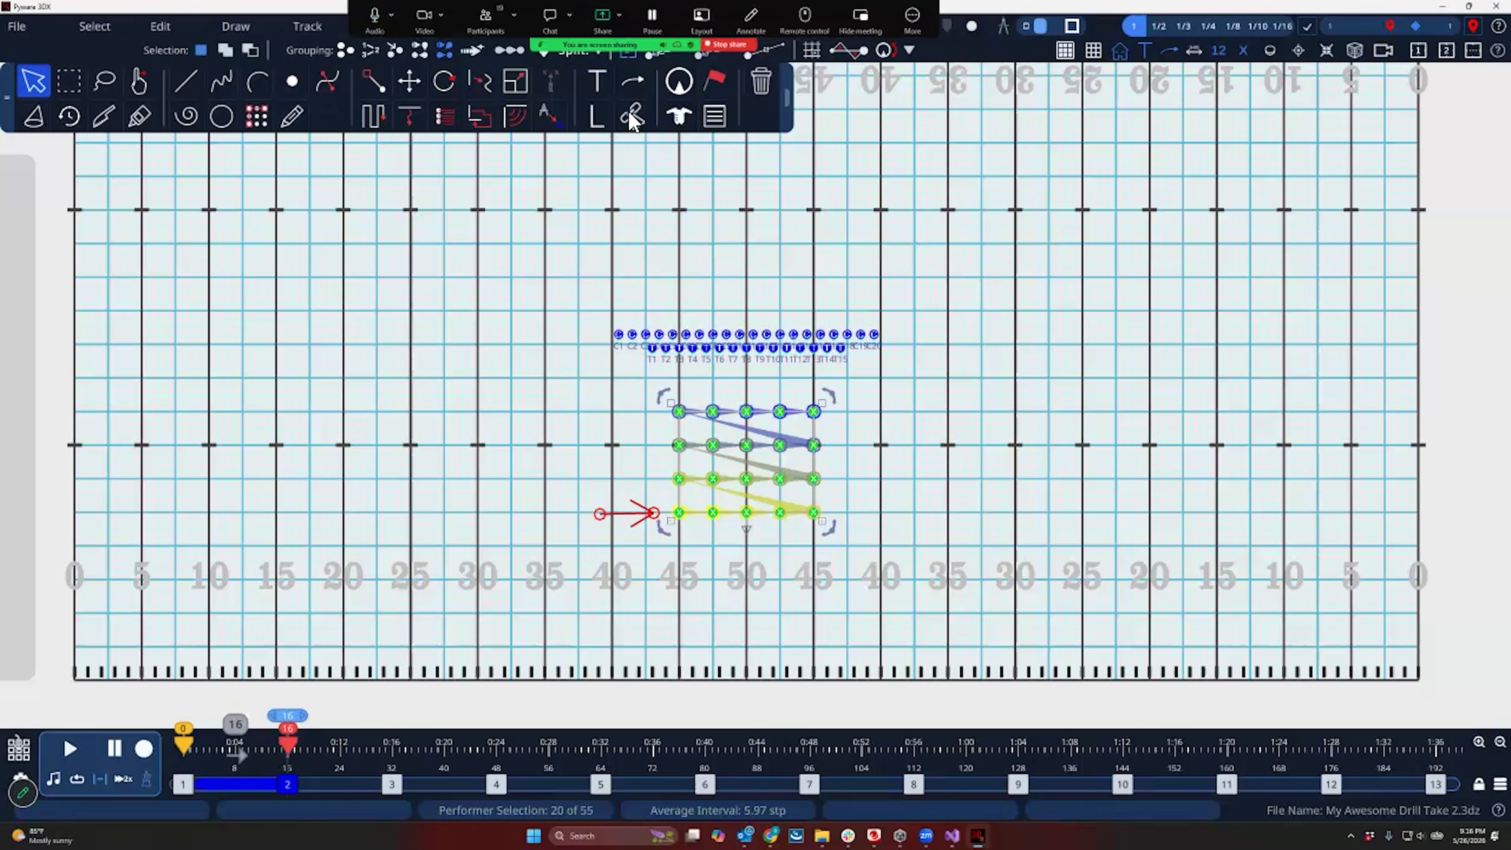
left_click(602, 54)
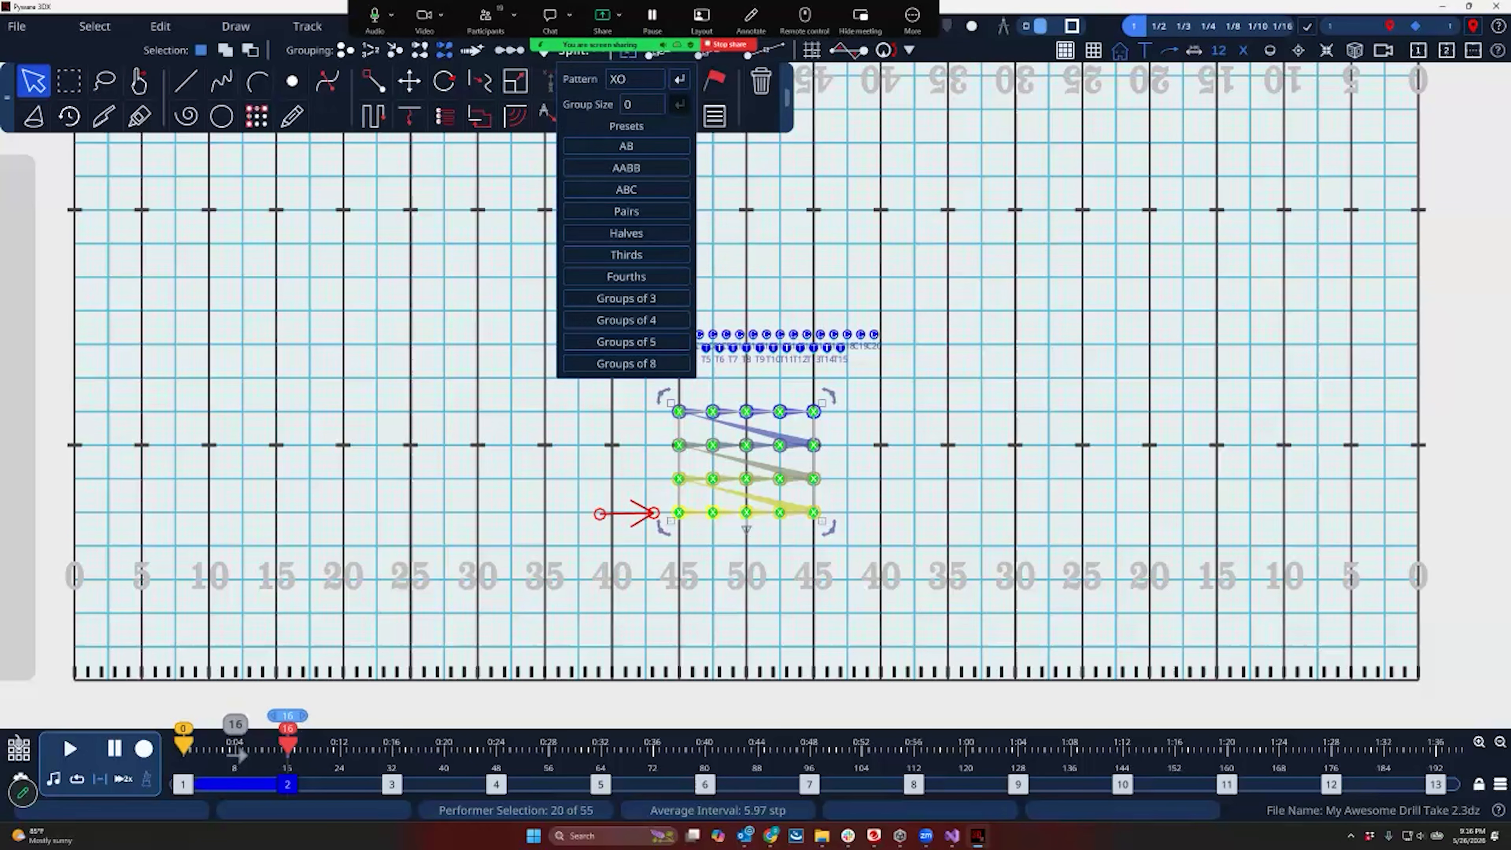
left_click_drag(600, 513, 680, 606)
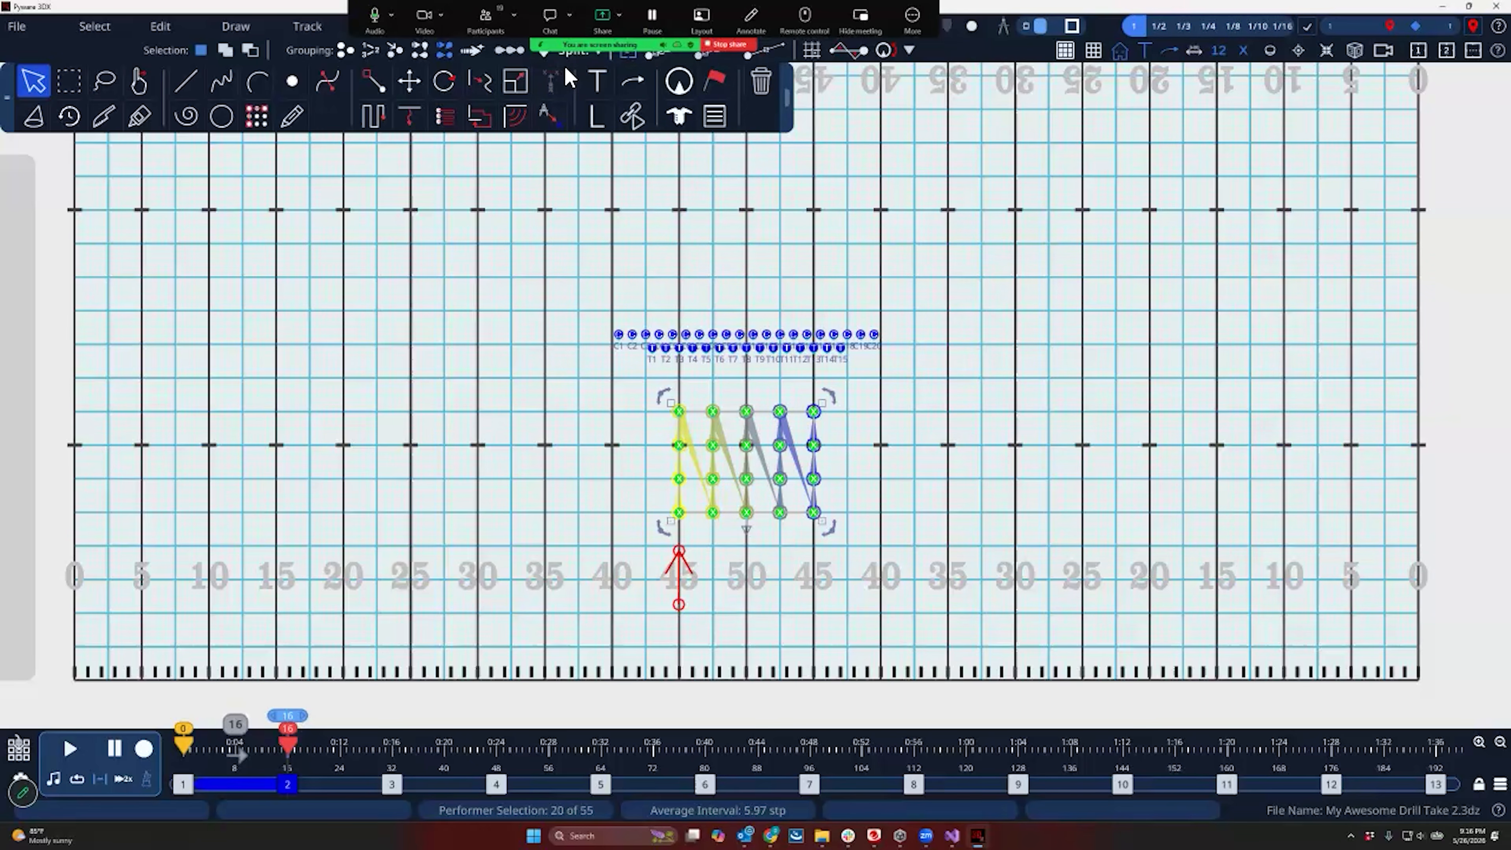
Split the X block selection into separate files with a Group Size of 4
left_click(602, 55)
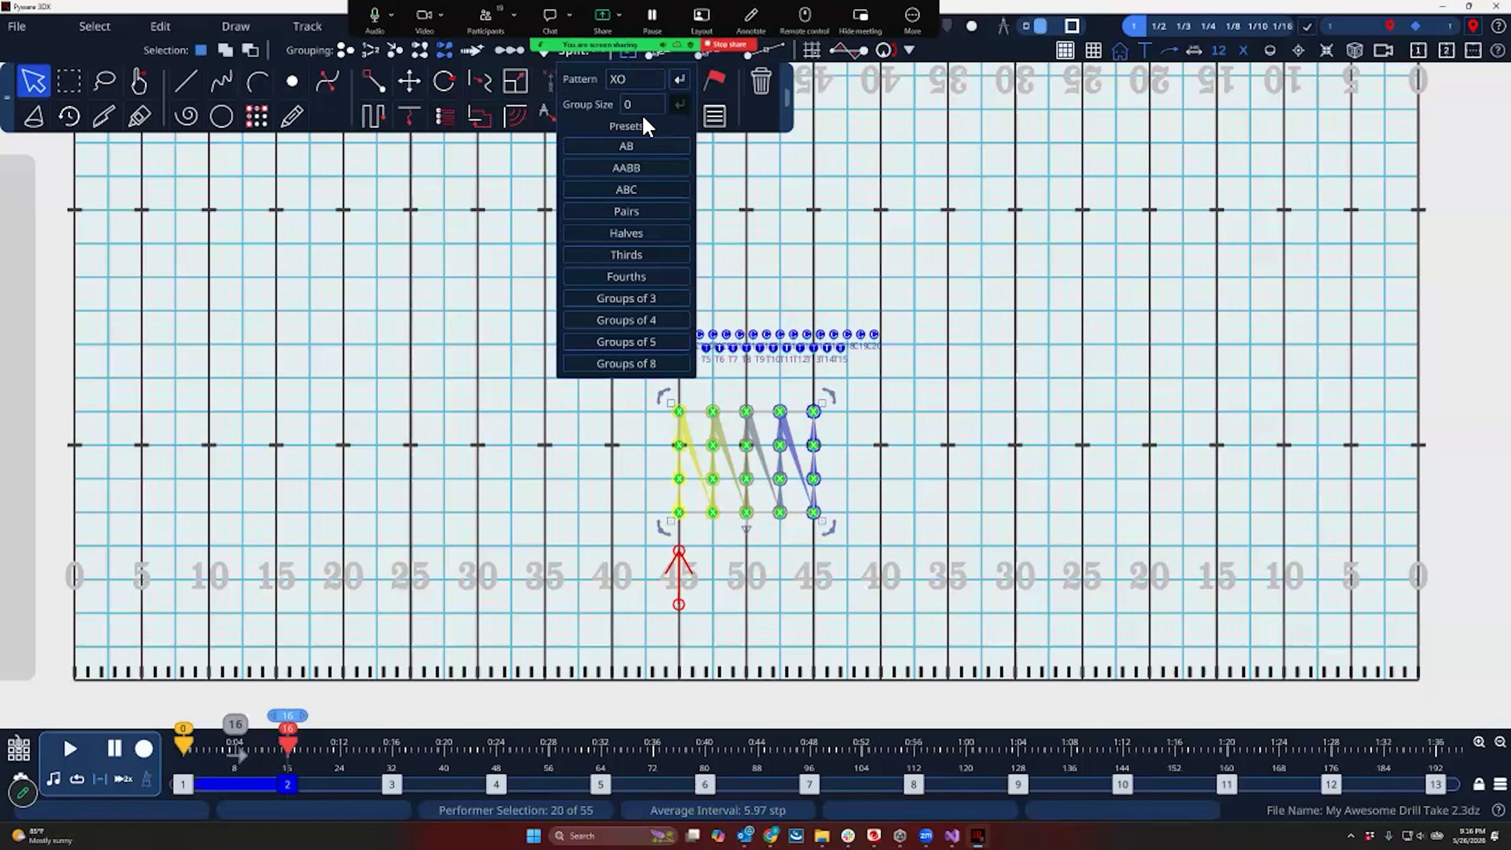
type("4")
left_click(680, 105)
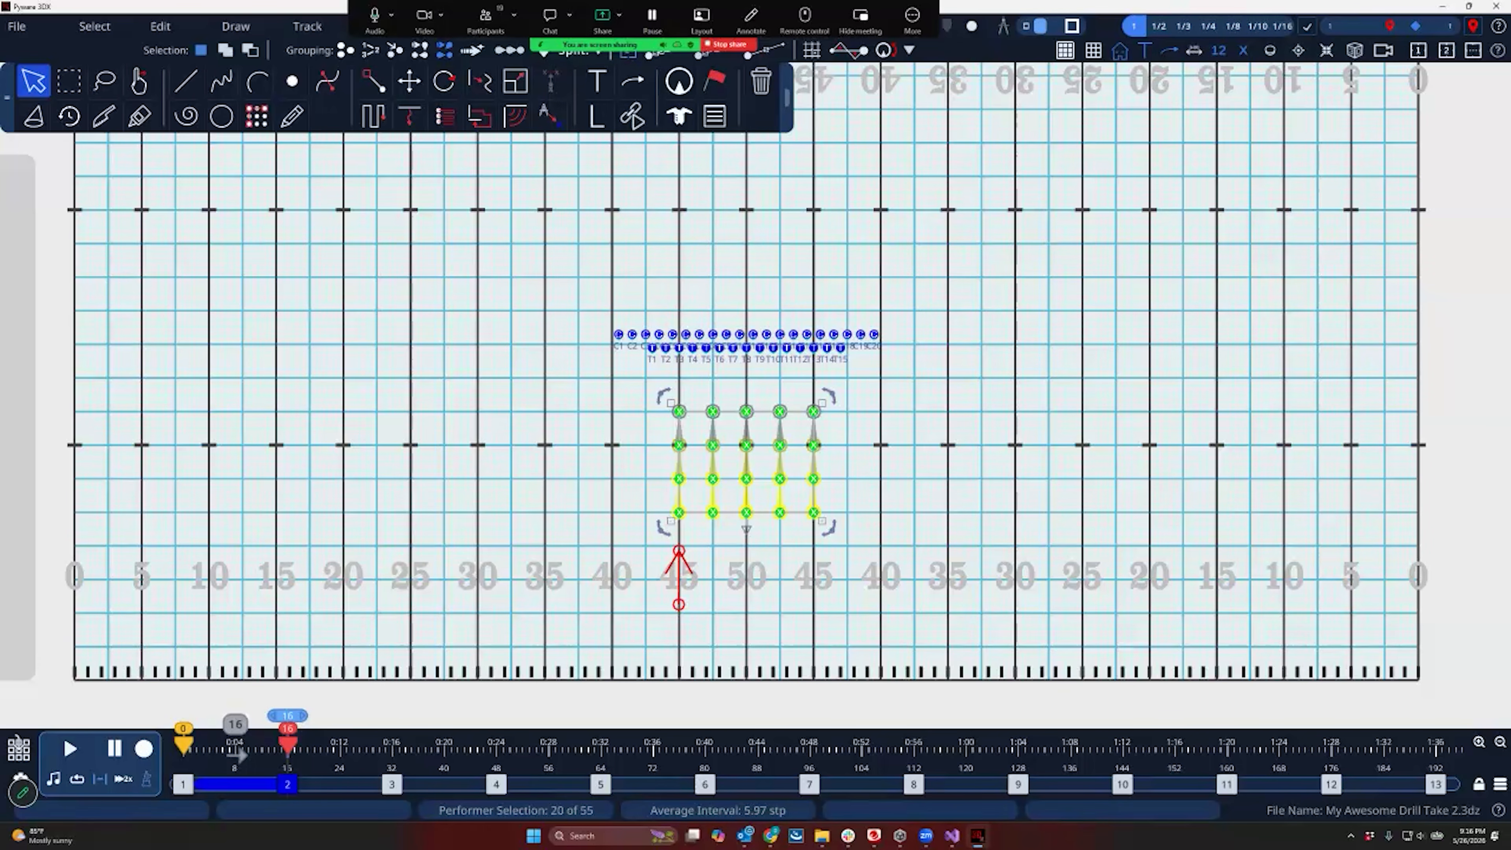
Reverse the X block's grouping arrow to start from the back and split the selection with Group Size 4 again
left_click_drag(679, 551, 683, 401)
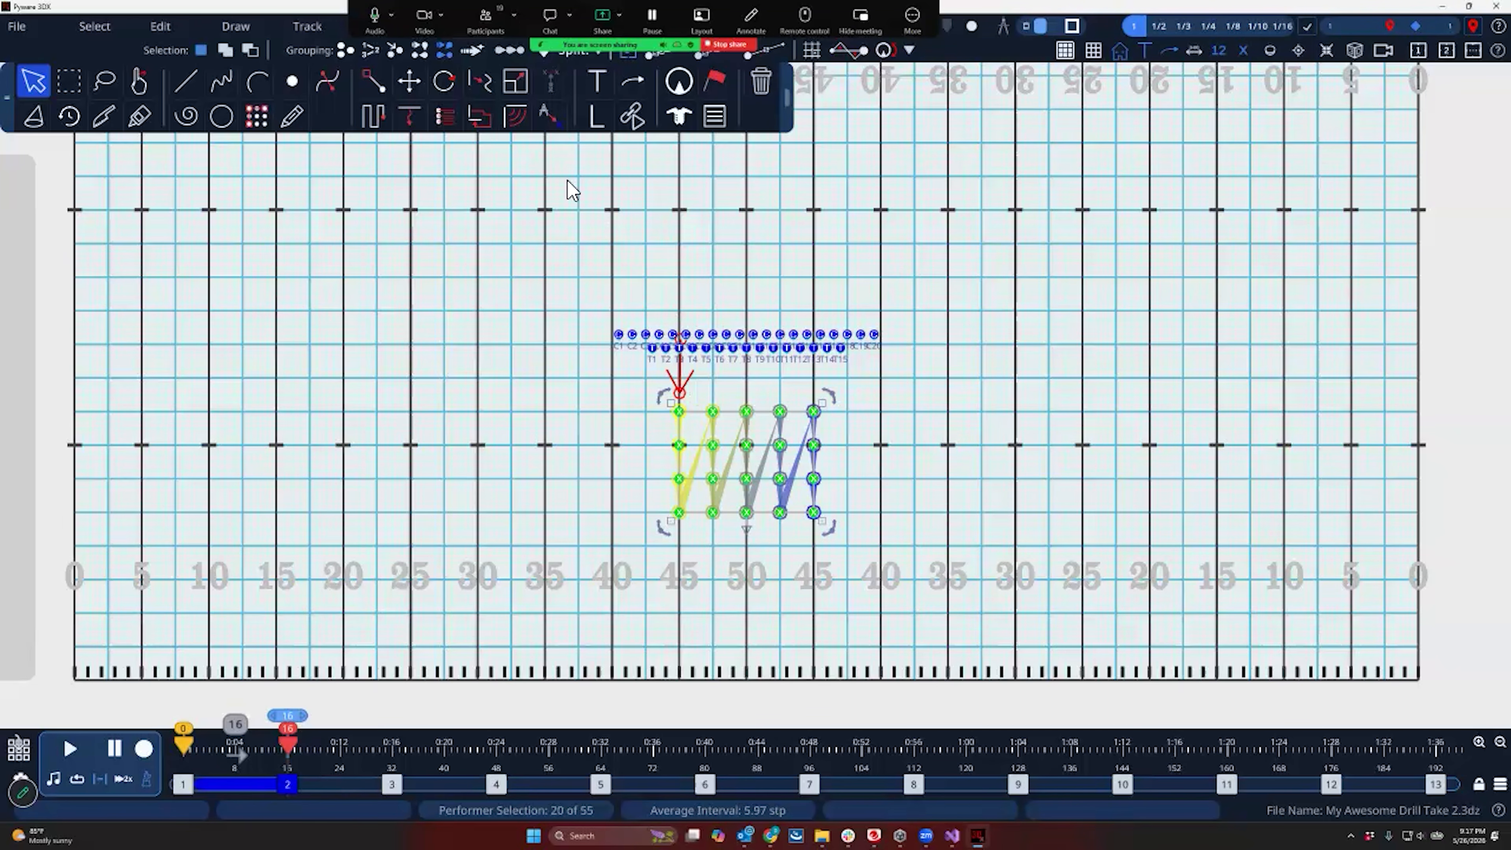
left_click(599, 54)
left_click(679, 105)
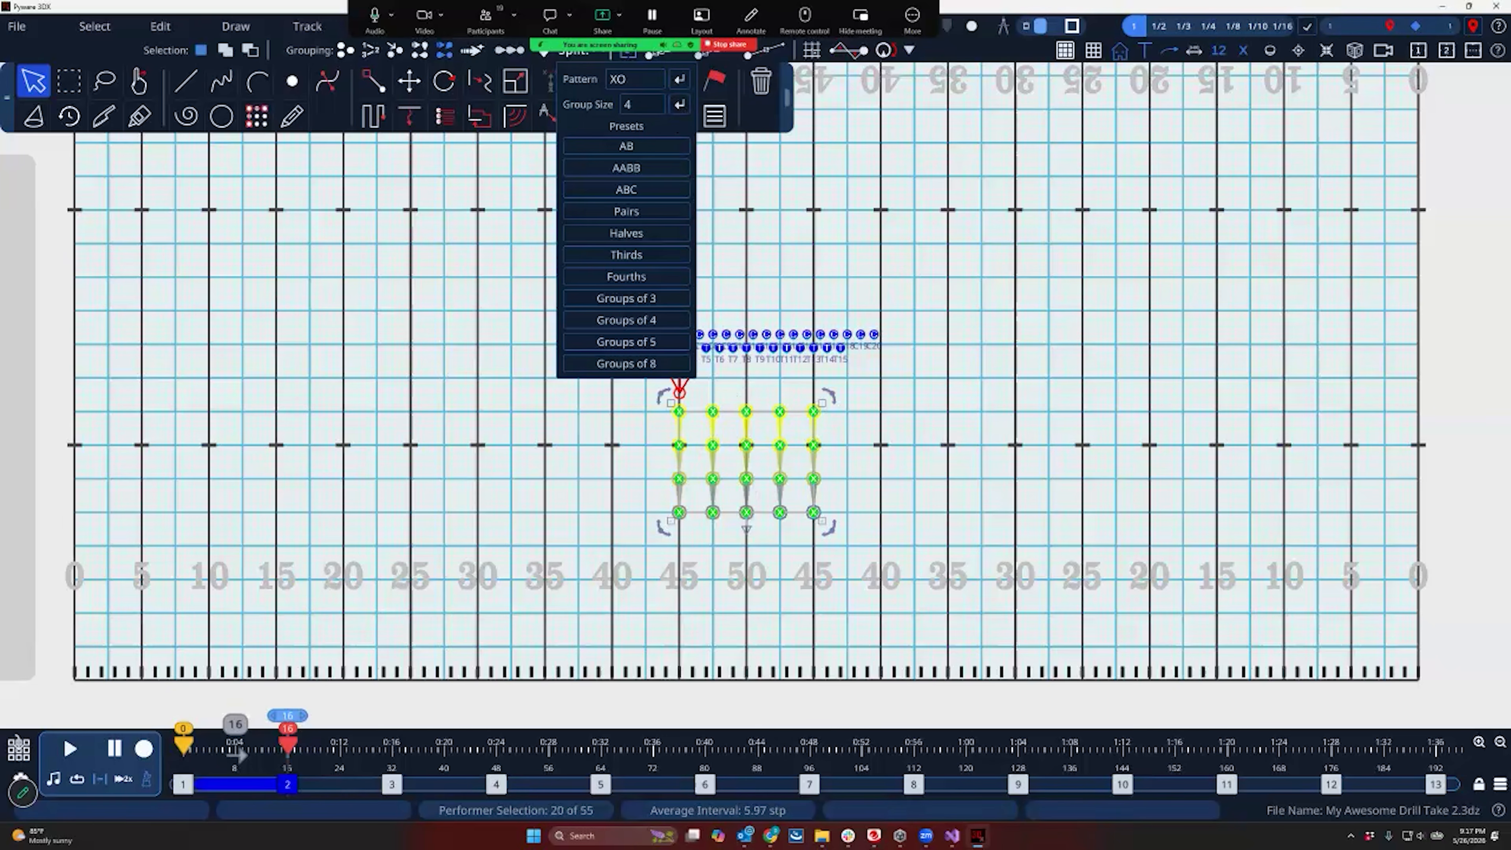
Turn the grouping arrow sideways along the X block's front row and split the selection using the Groups of 5 preset
left_click_drag(681, 394, 657, 510)
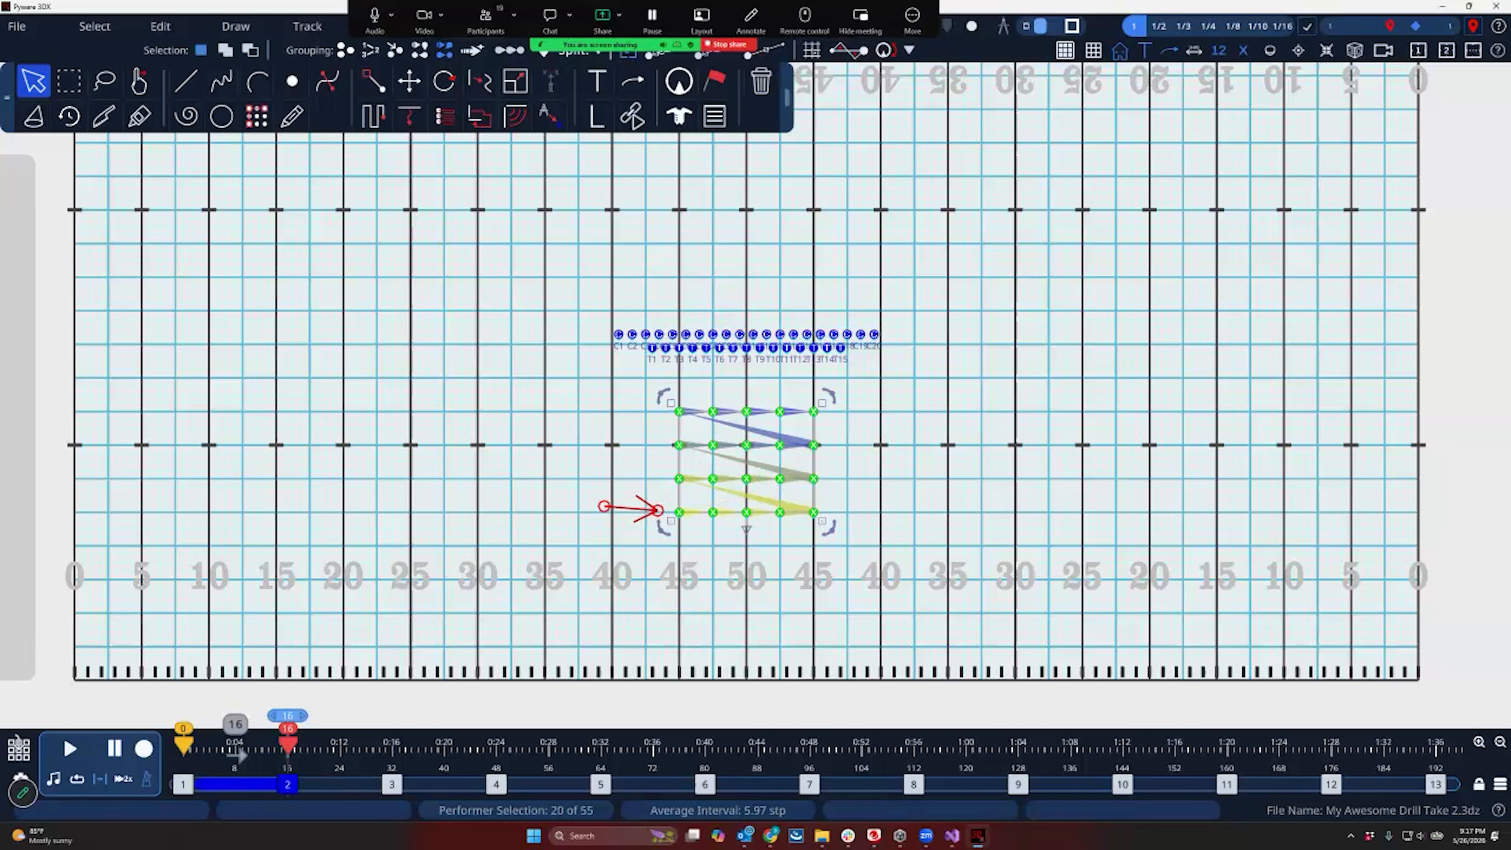
left_click(599, 54)
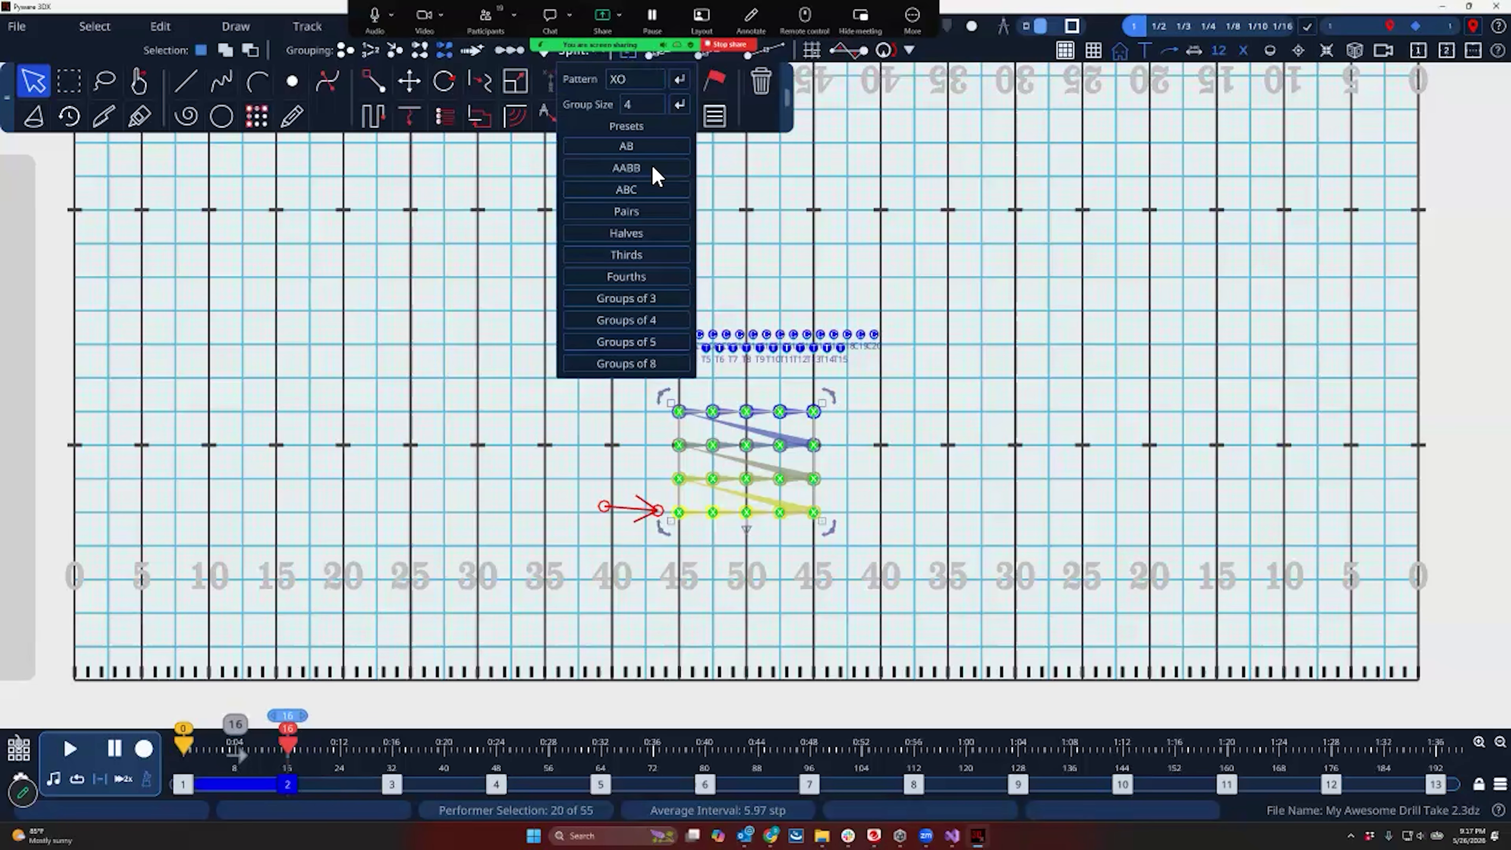
left_click(644, 344)
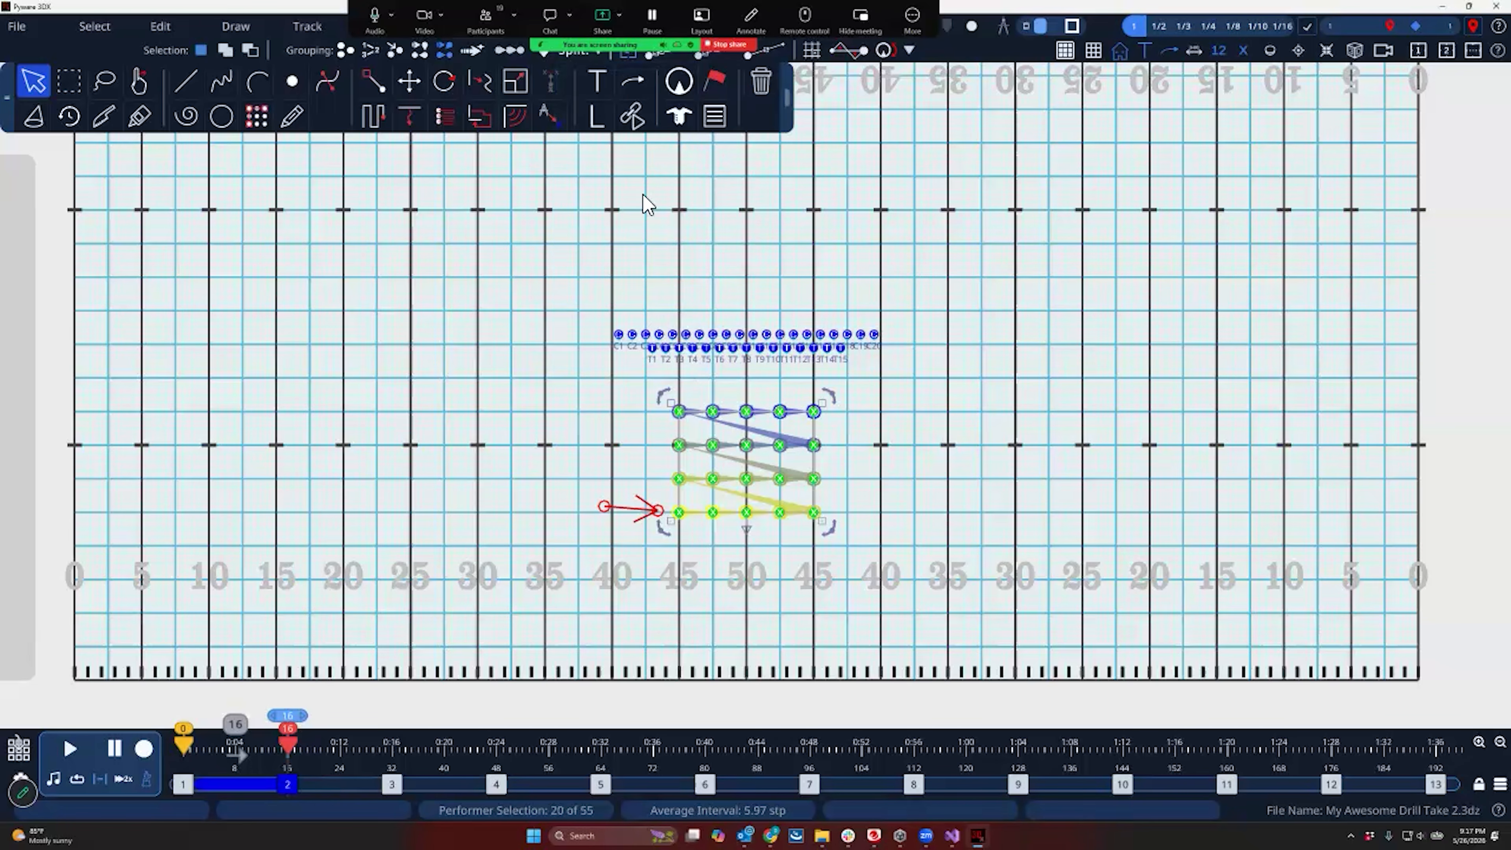
Split the X block selection with a Group Size of 5, then clear the selection and reselect the whole block
left_click(599, 54)
left_click(640, 111)
type("5")
left_click(680, 111)
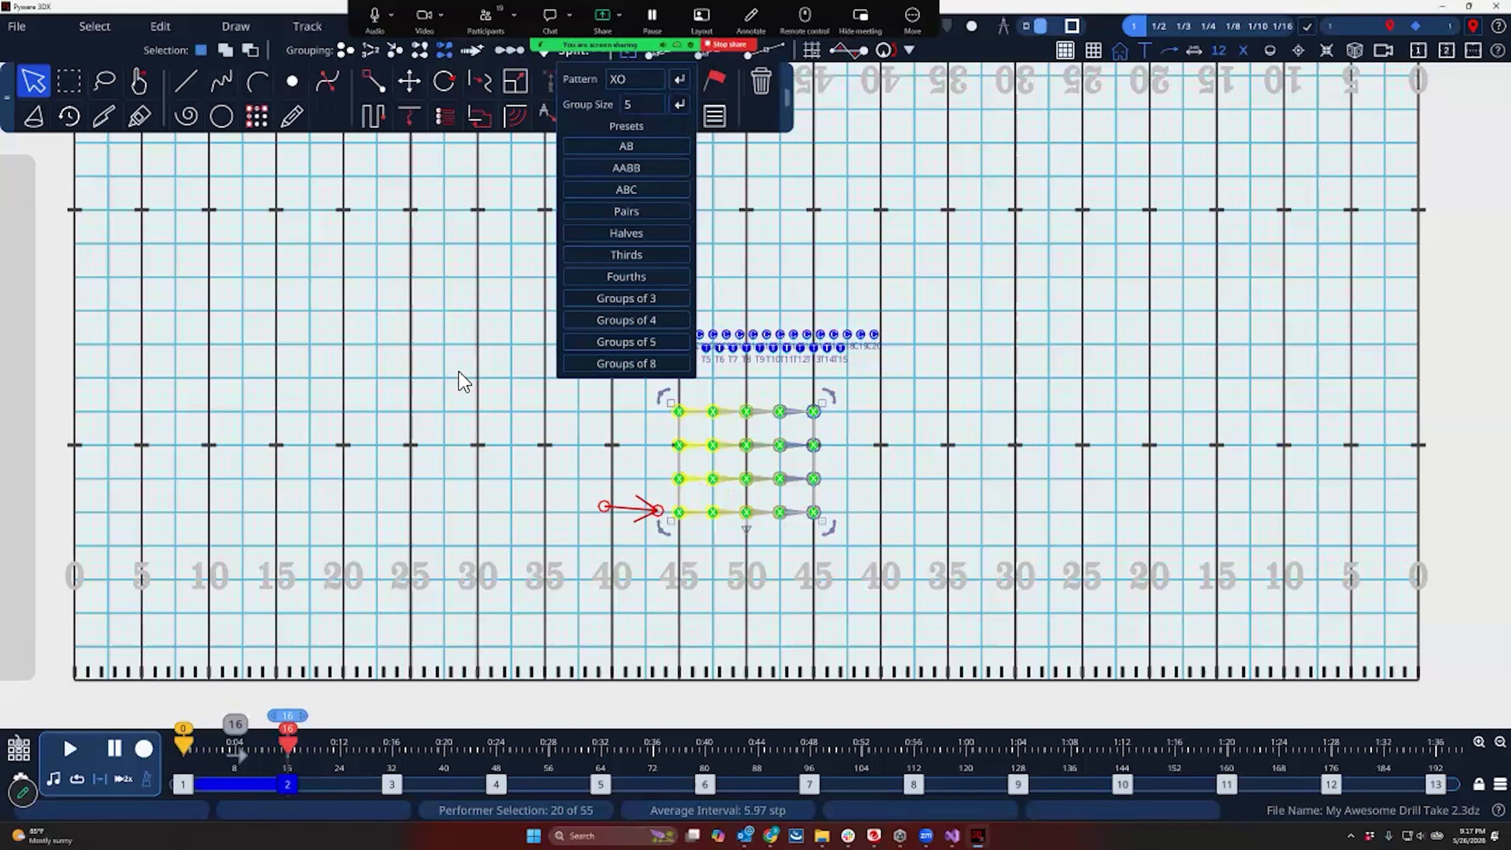
left_click(502, 414)
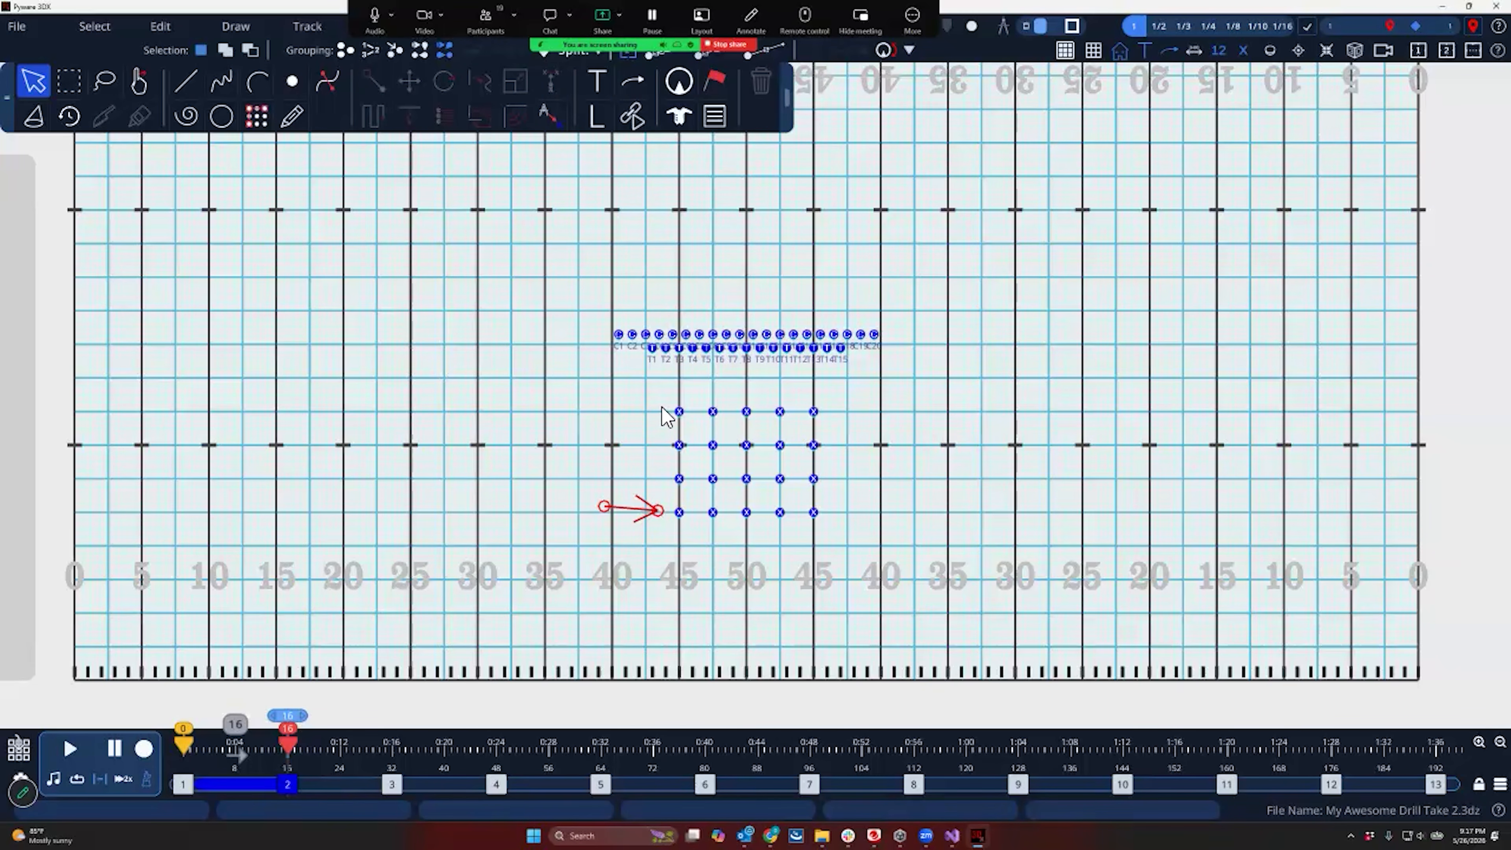
left_click_drag(631, 395, 836, 533)
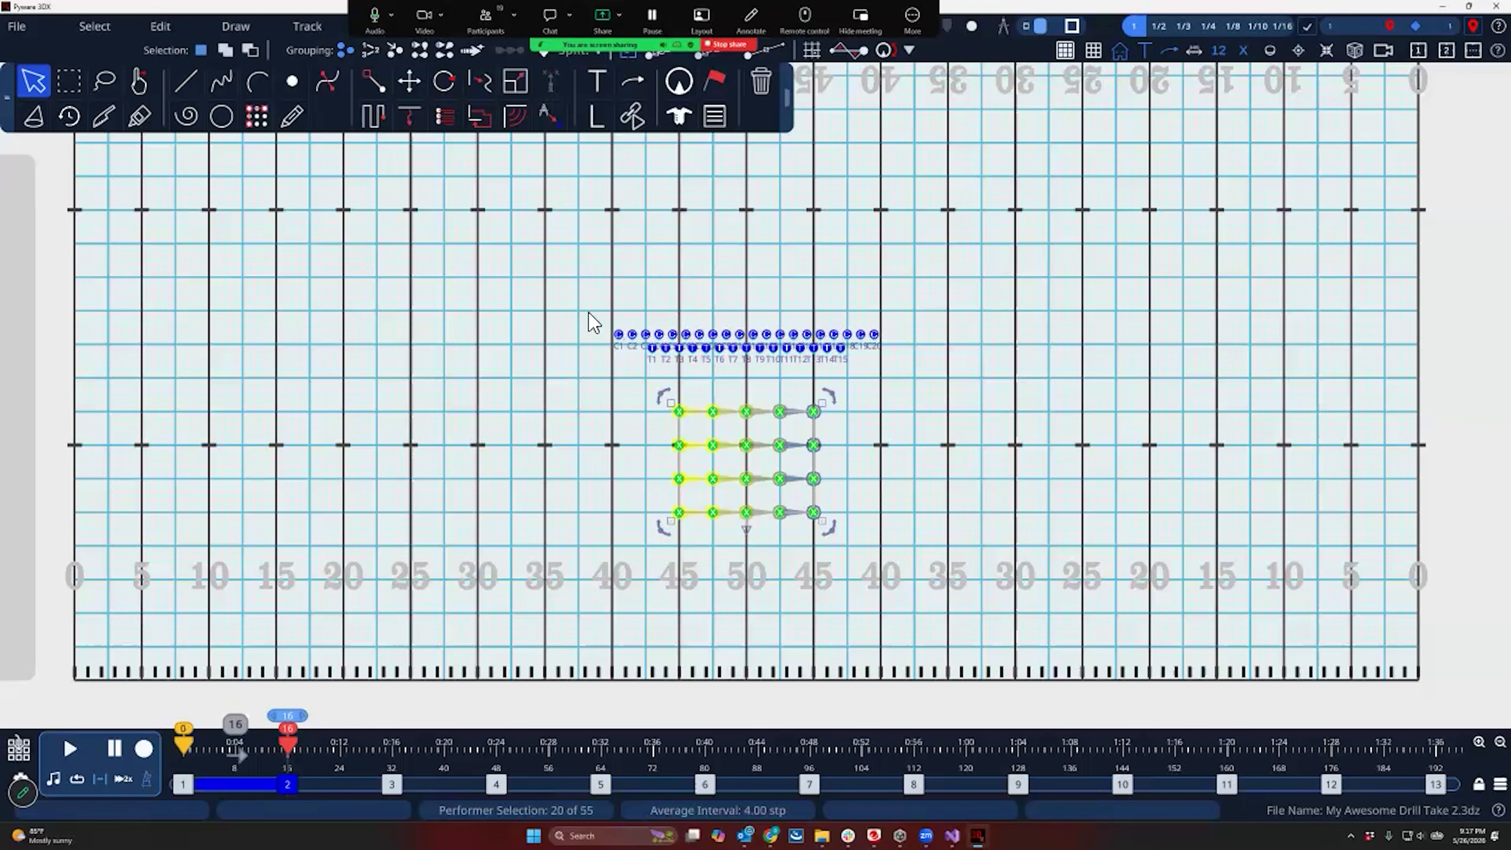
Select the clarinet and trumpet lines, group them in the same direction, switch to alternating directions, and clear the selection
left_click_drag(588, 313, 640, 342)
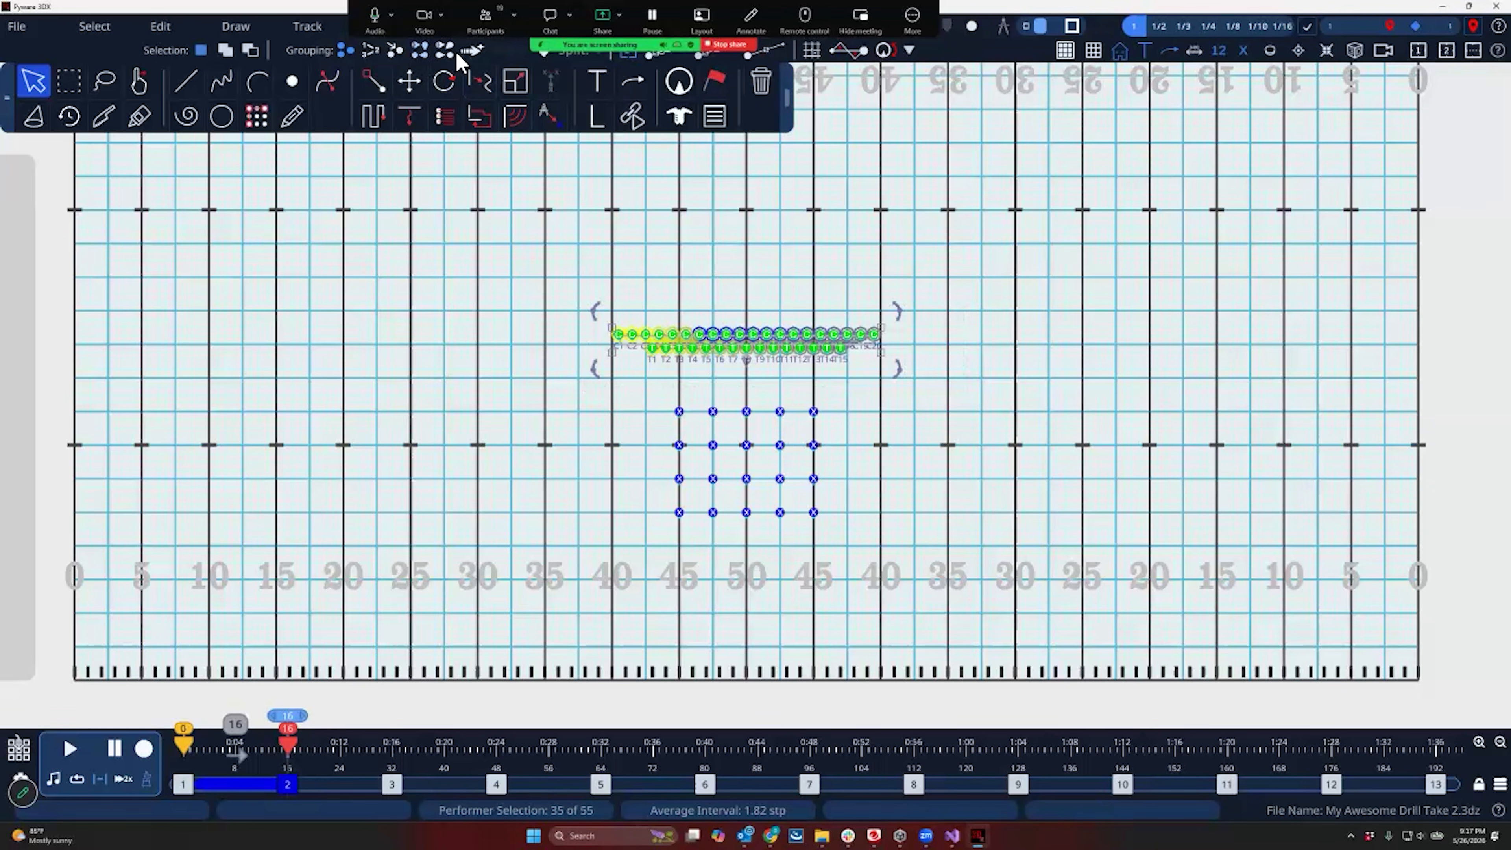
left_click(440, 54)
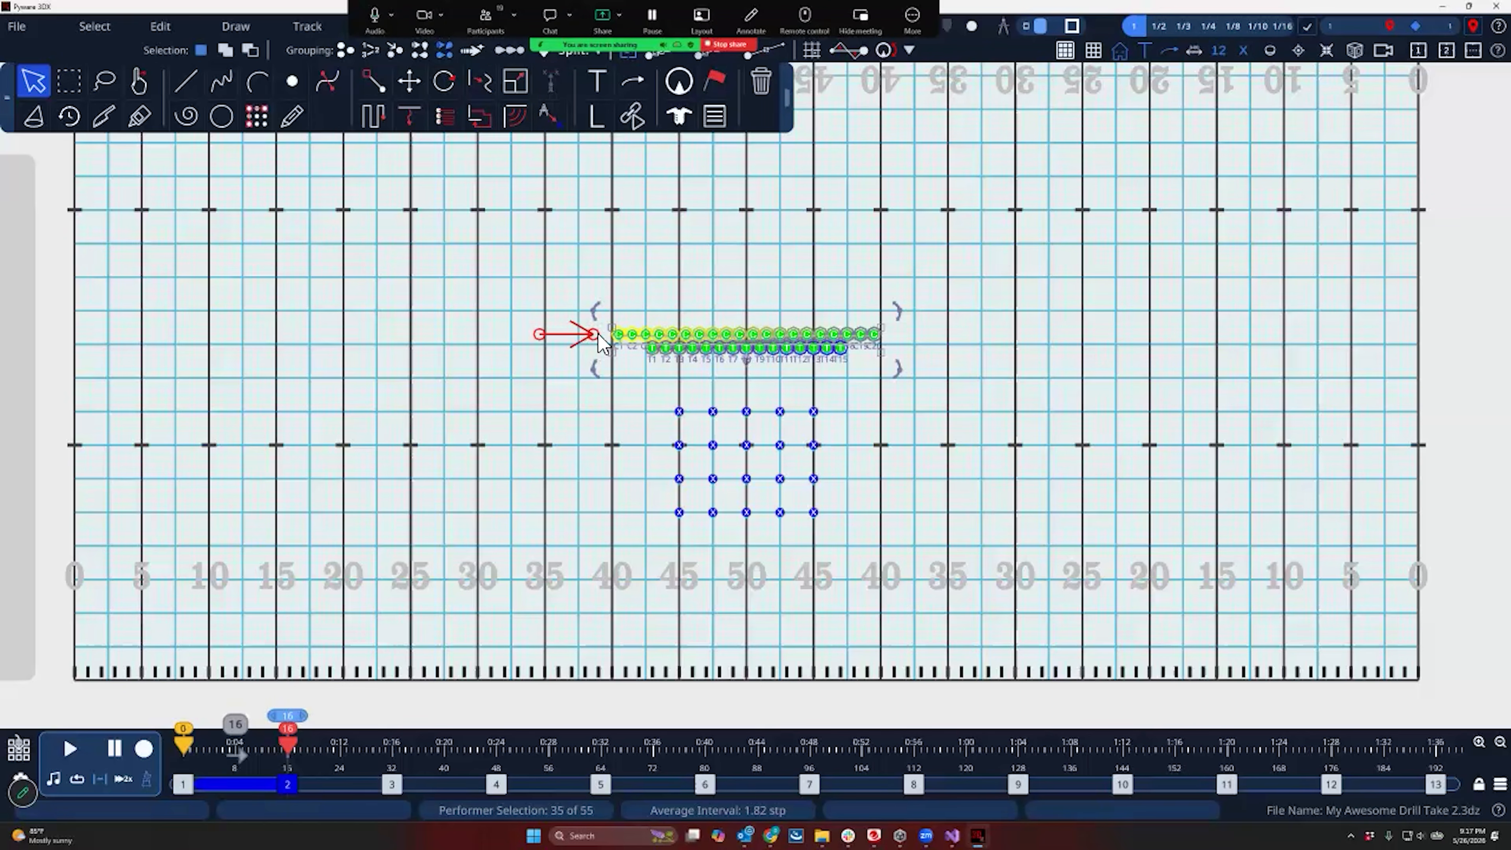
left_click(442, 50)
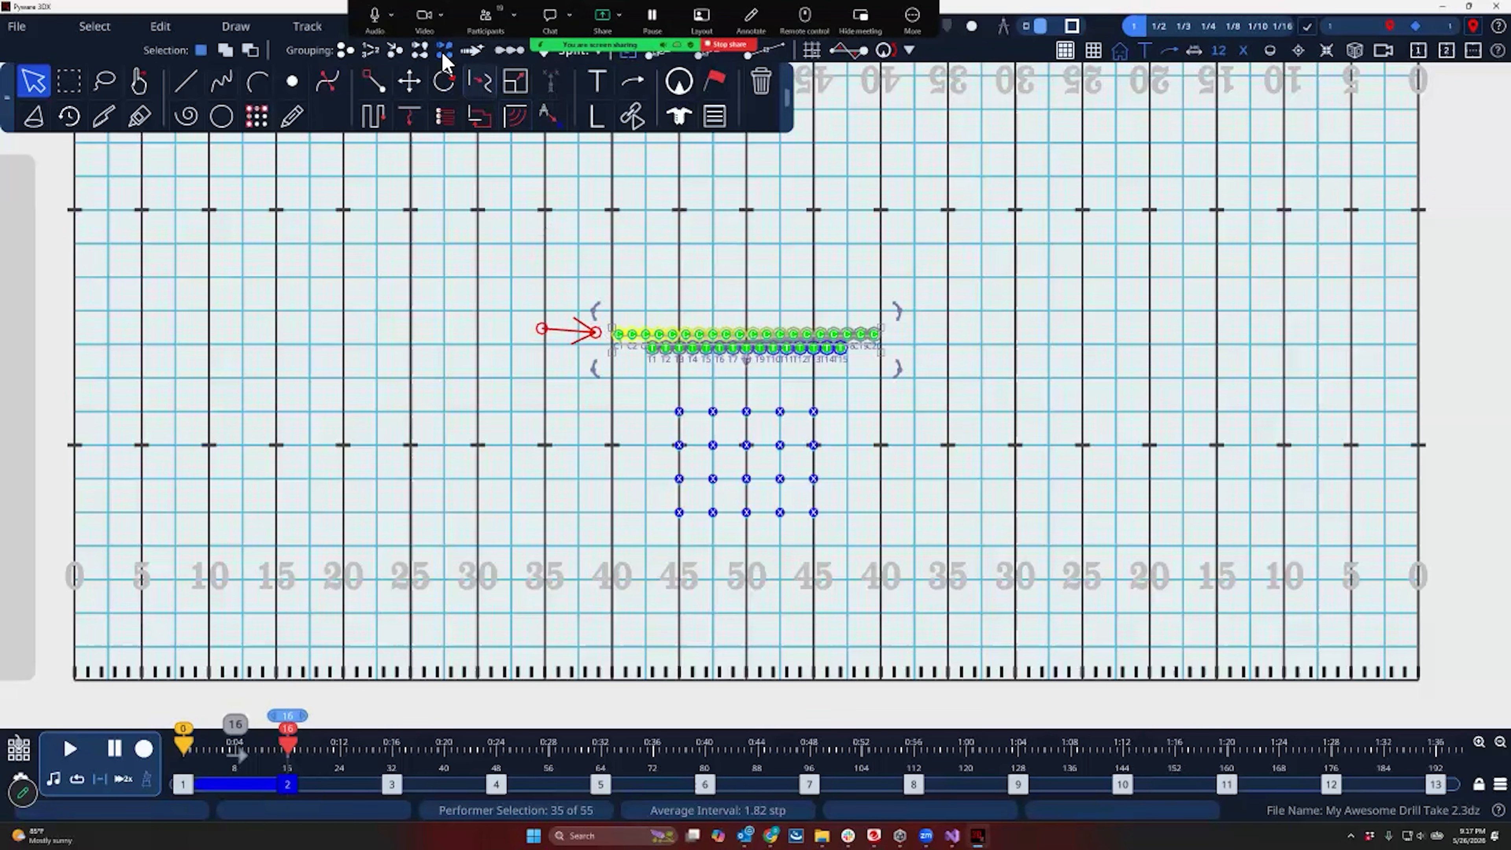
left_click(423, 51)
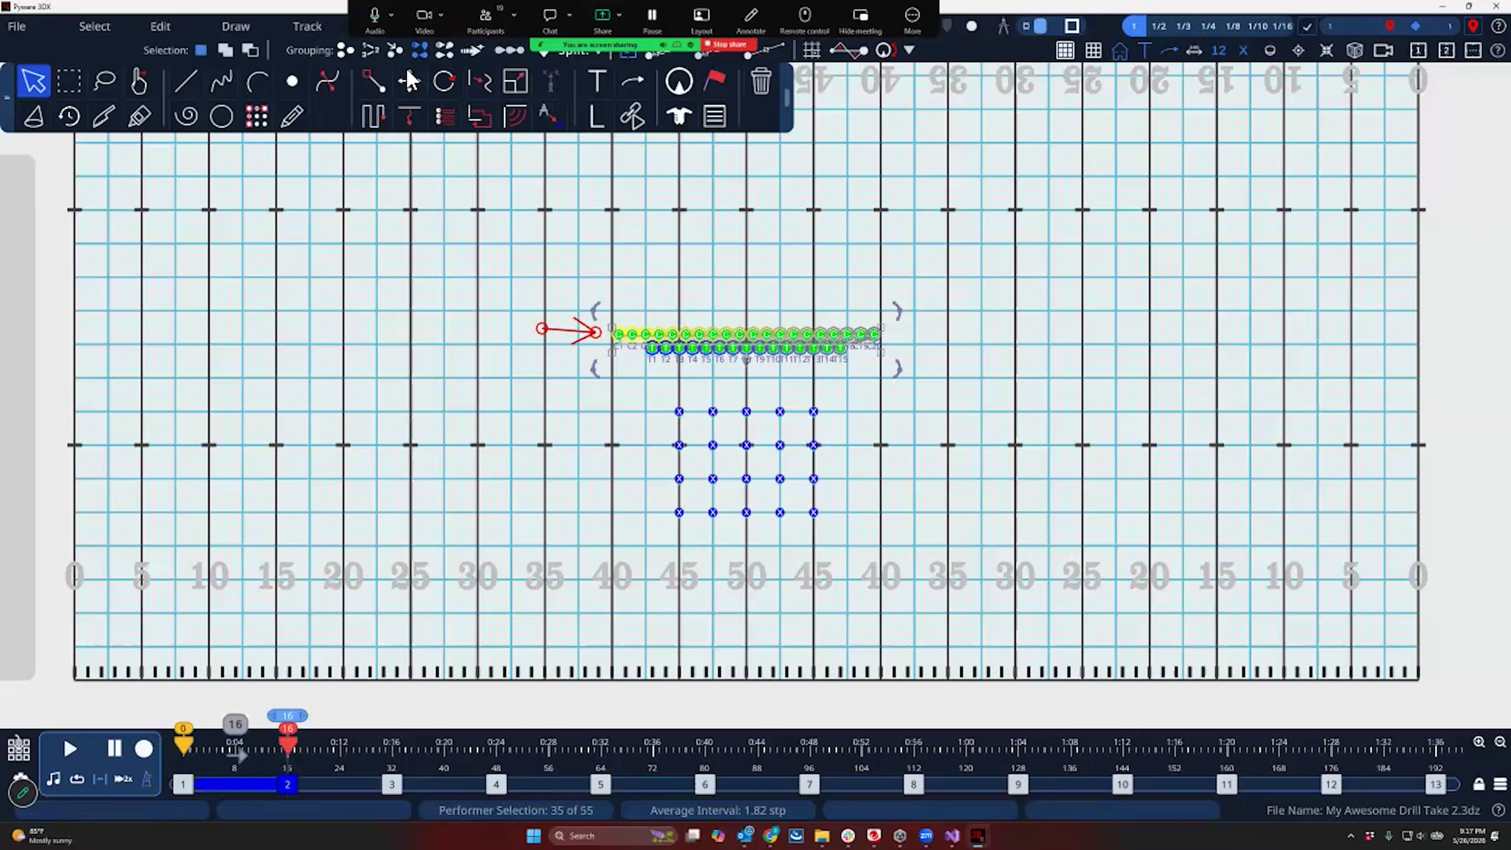
left_click(667, 262)
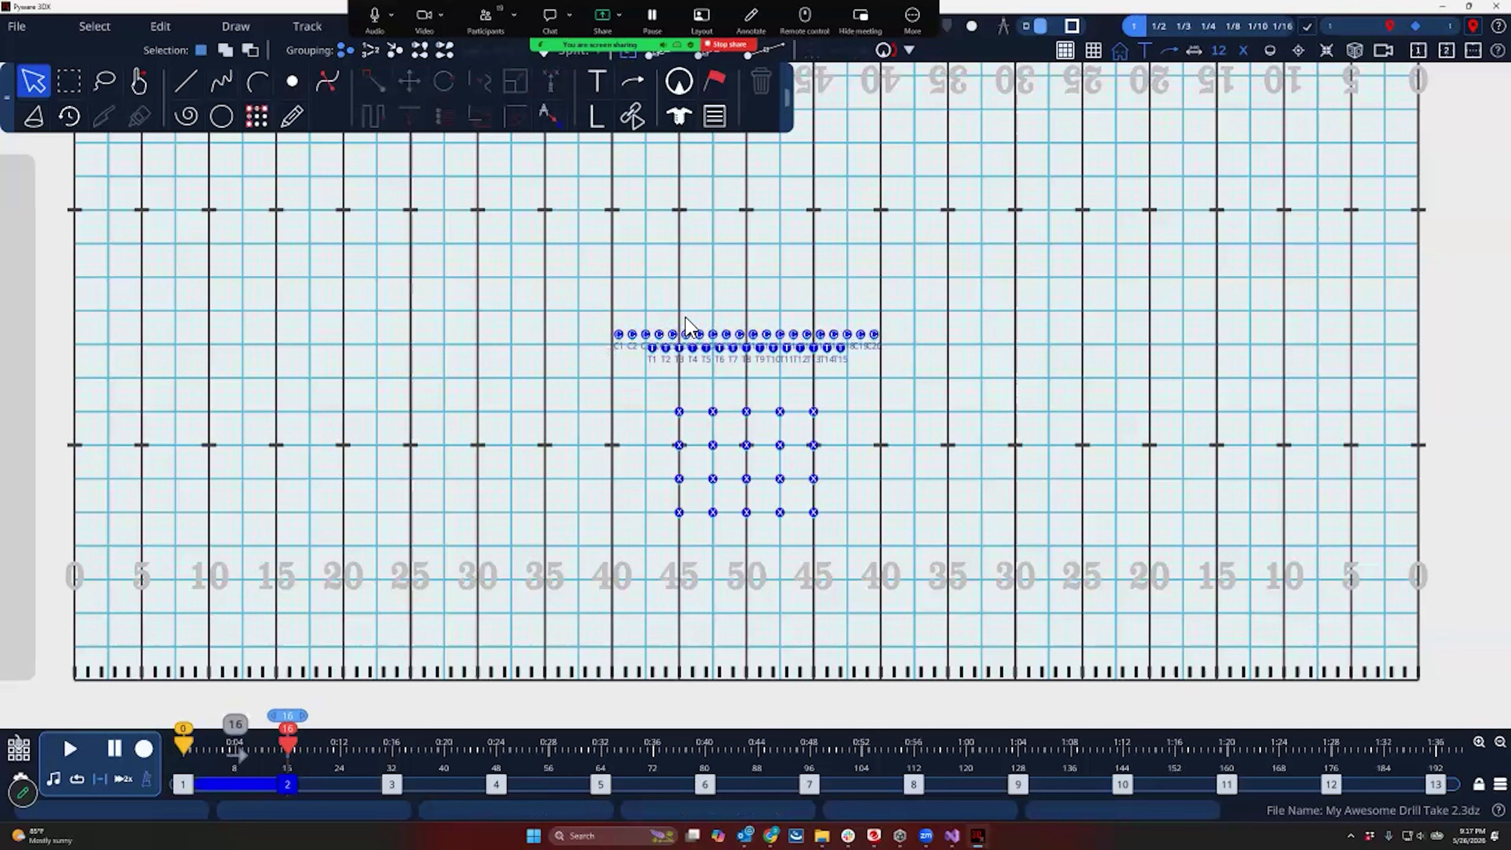
Move, stretch and rotate the clarinet and trumpet lines together into two parallel diagonals at count 16, and play the transition
left_click_drag(549, 263, 879, 353)
left_click_drag(741, 371, 746, 326)
left_click_drag(896, 195, 910, 280)
left_click_drag(889, 353, 1040, 428)
left_click_drag(834, 281, 834, 316)
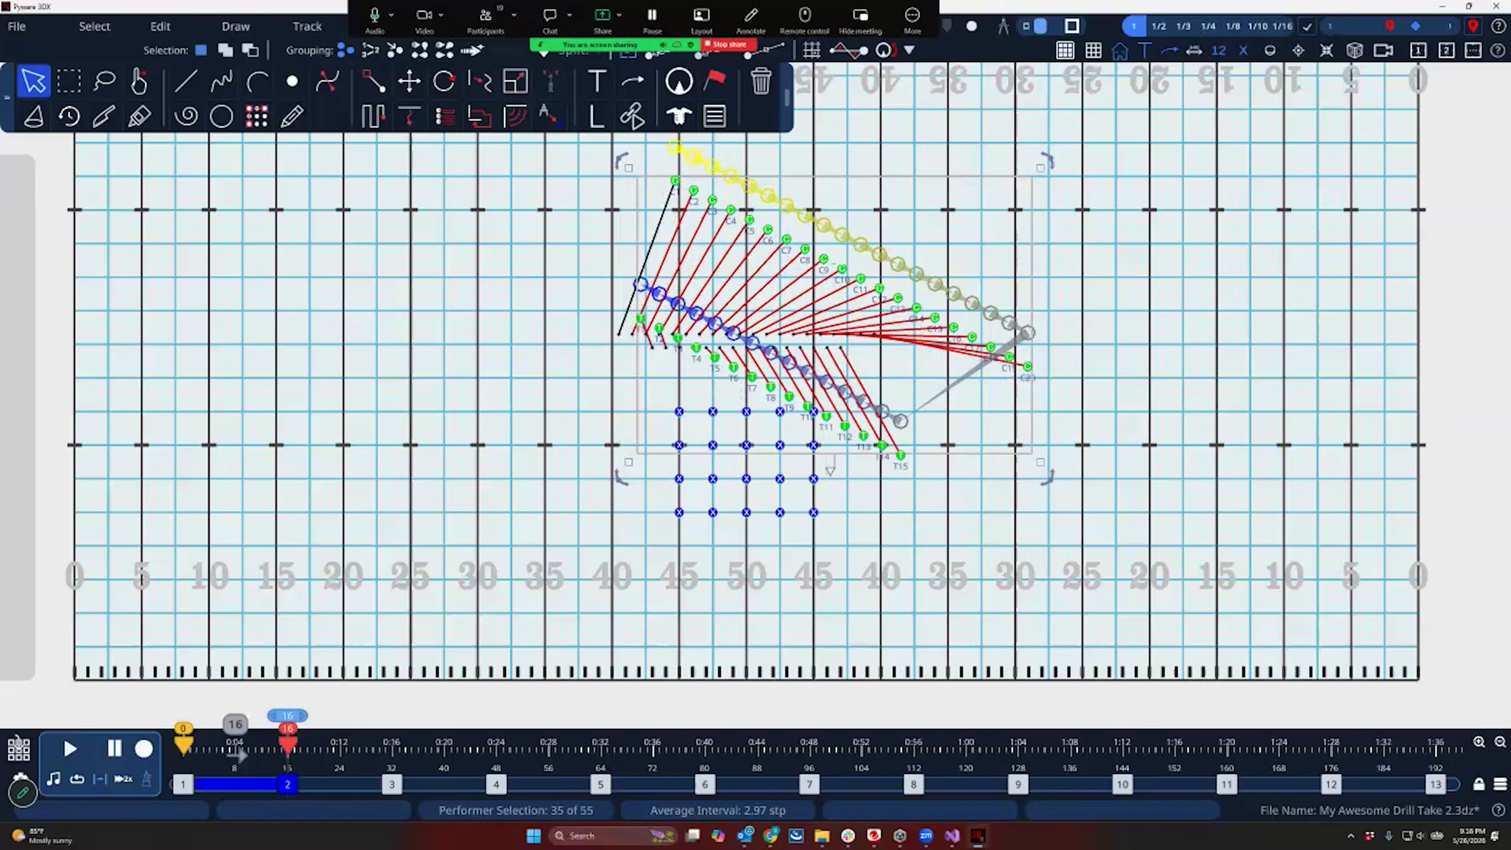
left_click(70, 748)
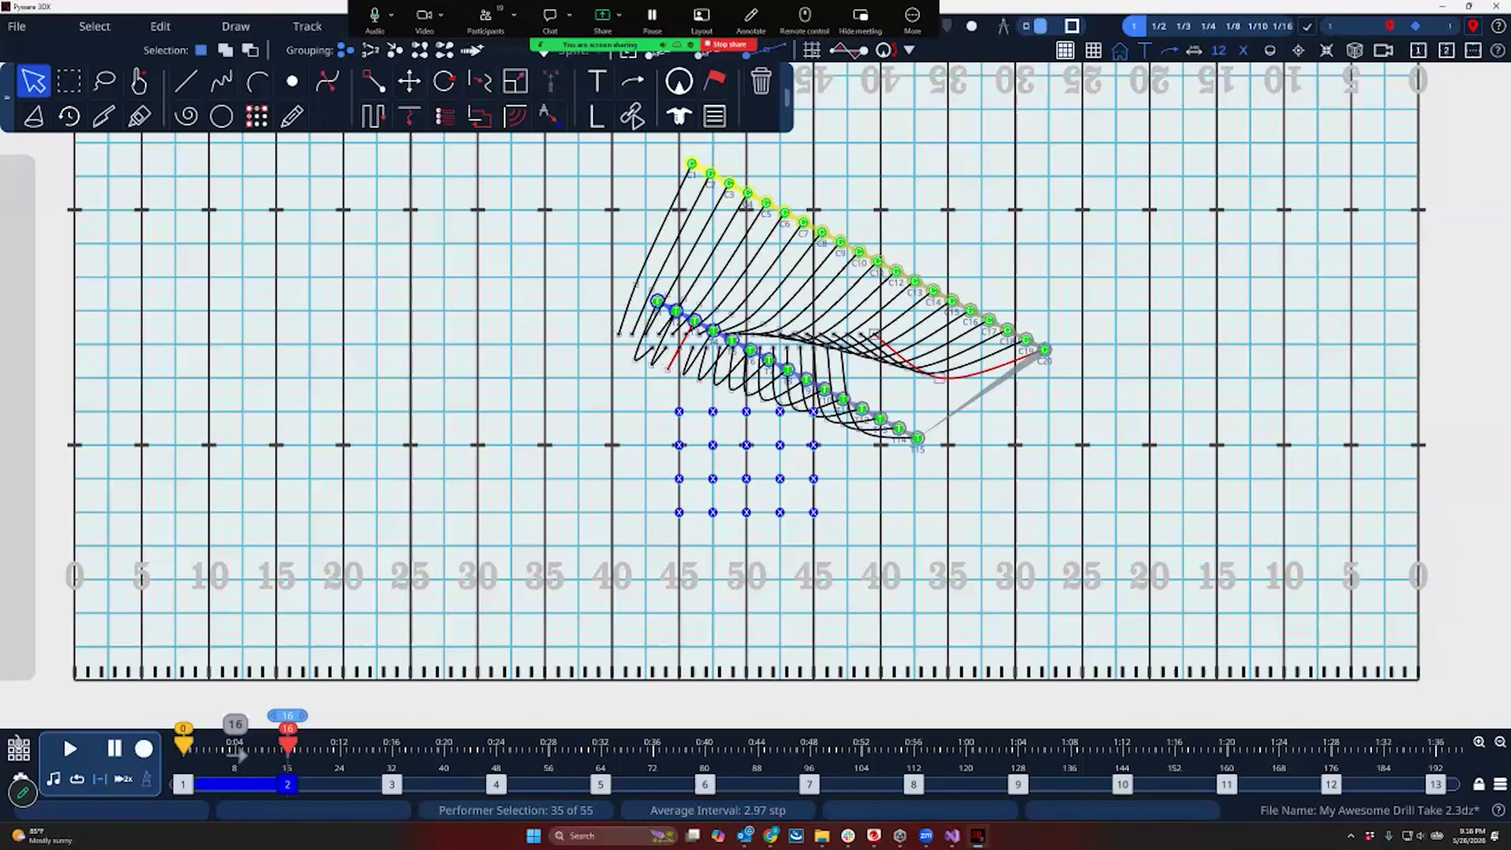
Lasso only the trumpets and straighten their curved paths
left_click(546, 312)
left_click(73, 89)
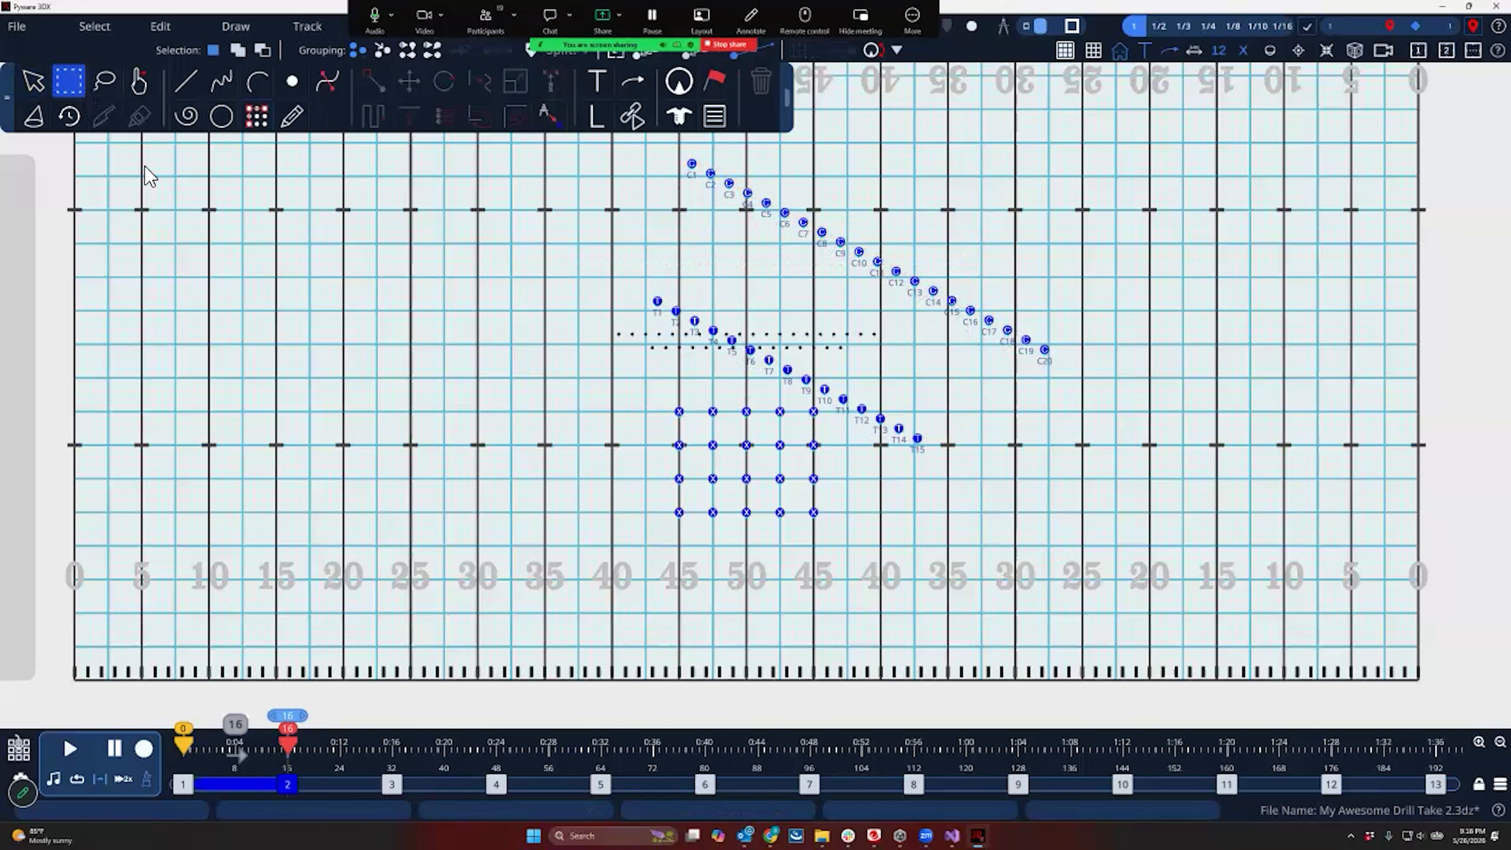
left_click(105, 83)
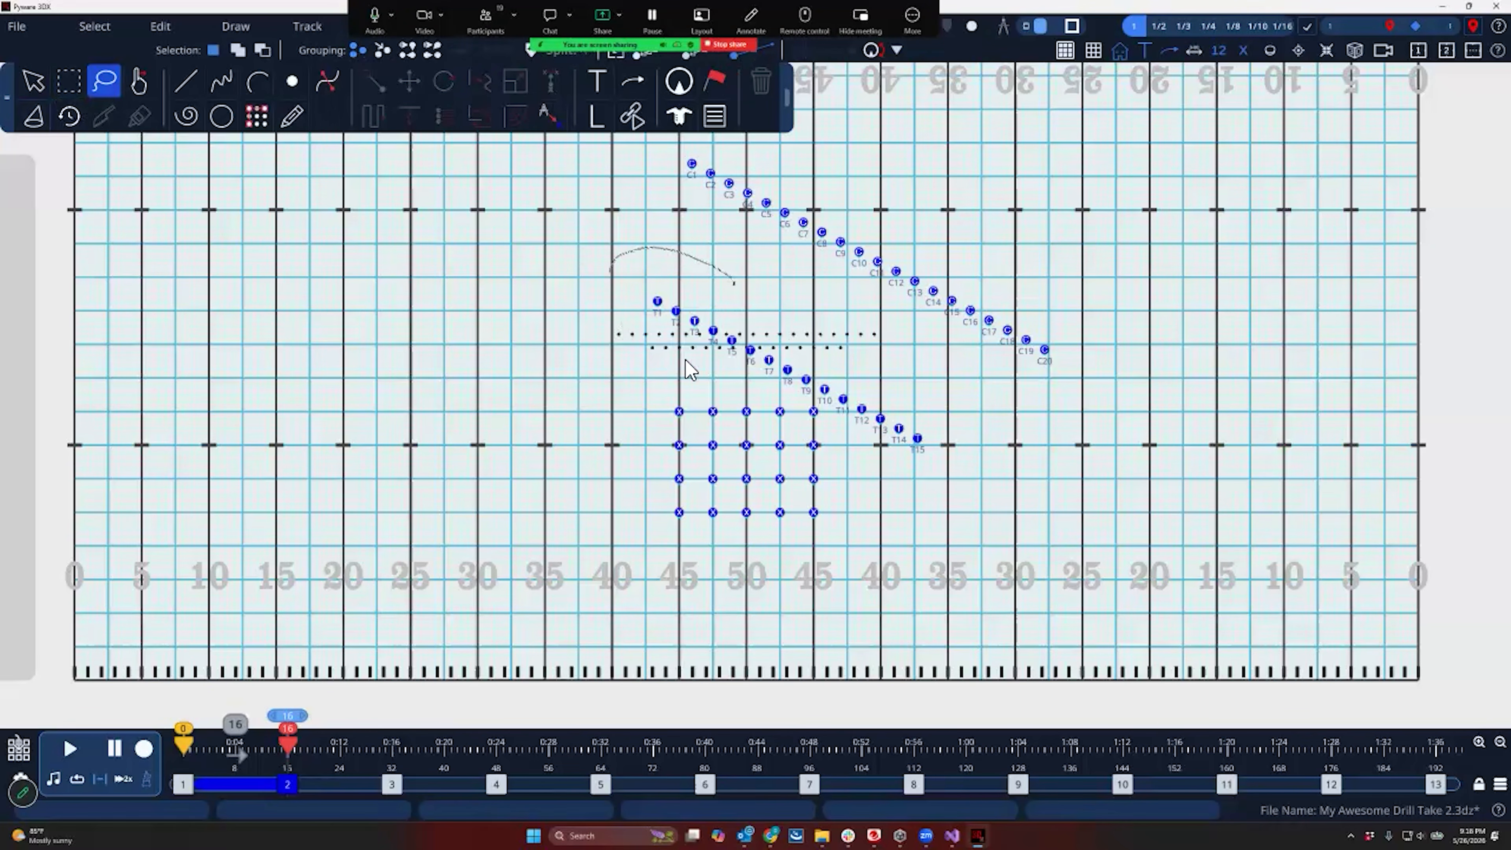
left_click_drag(687, 369, 745, 375)
mouse_move(834, 409)
left_mouse_down()
mouse_move(988, 459)
mouse_move(805, 293)
left_mouse_up()
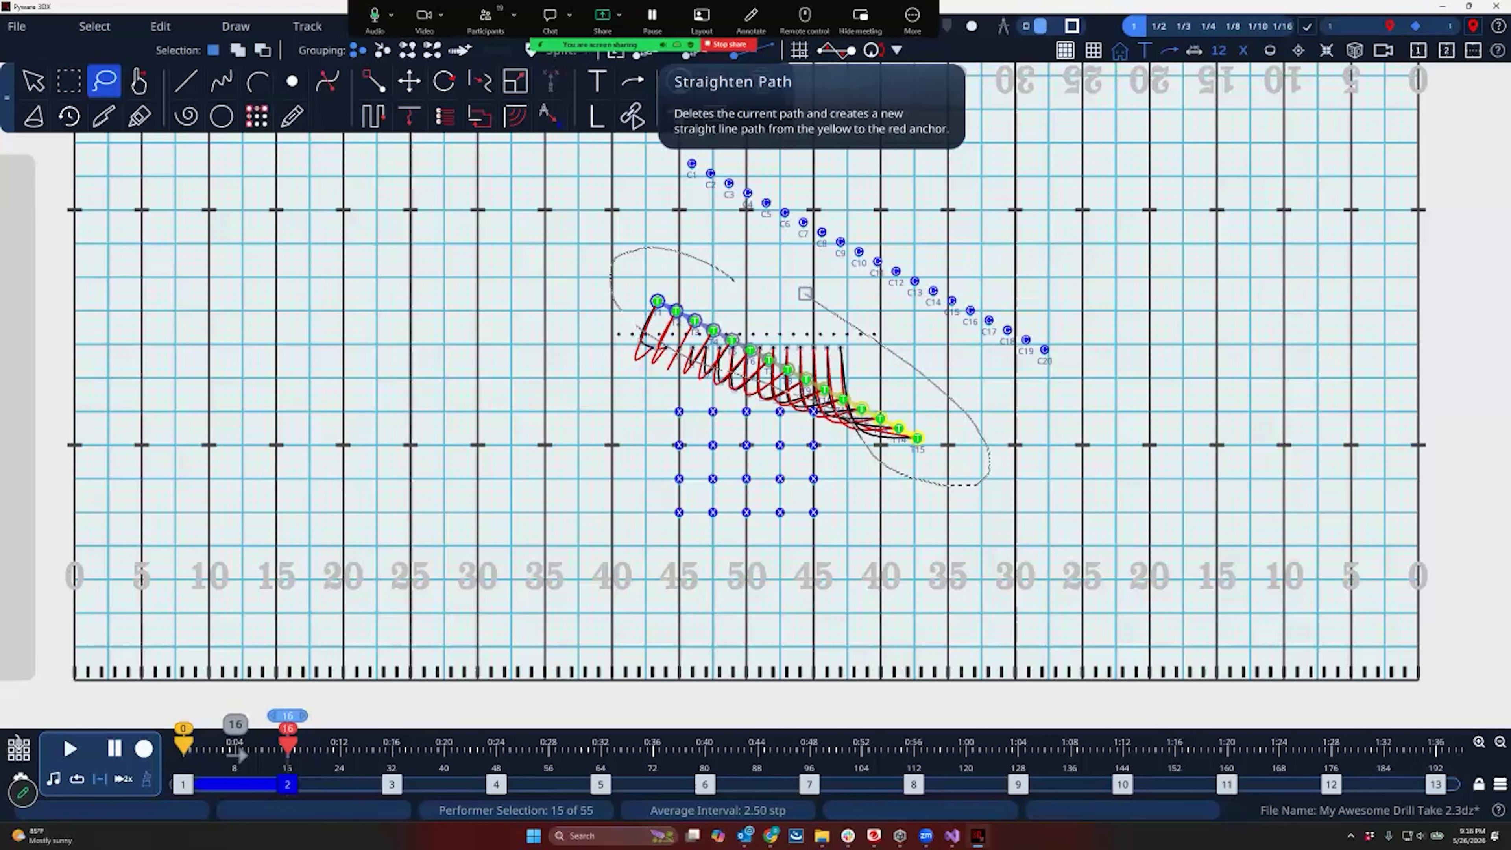
left_click(678, 81)
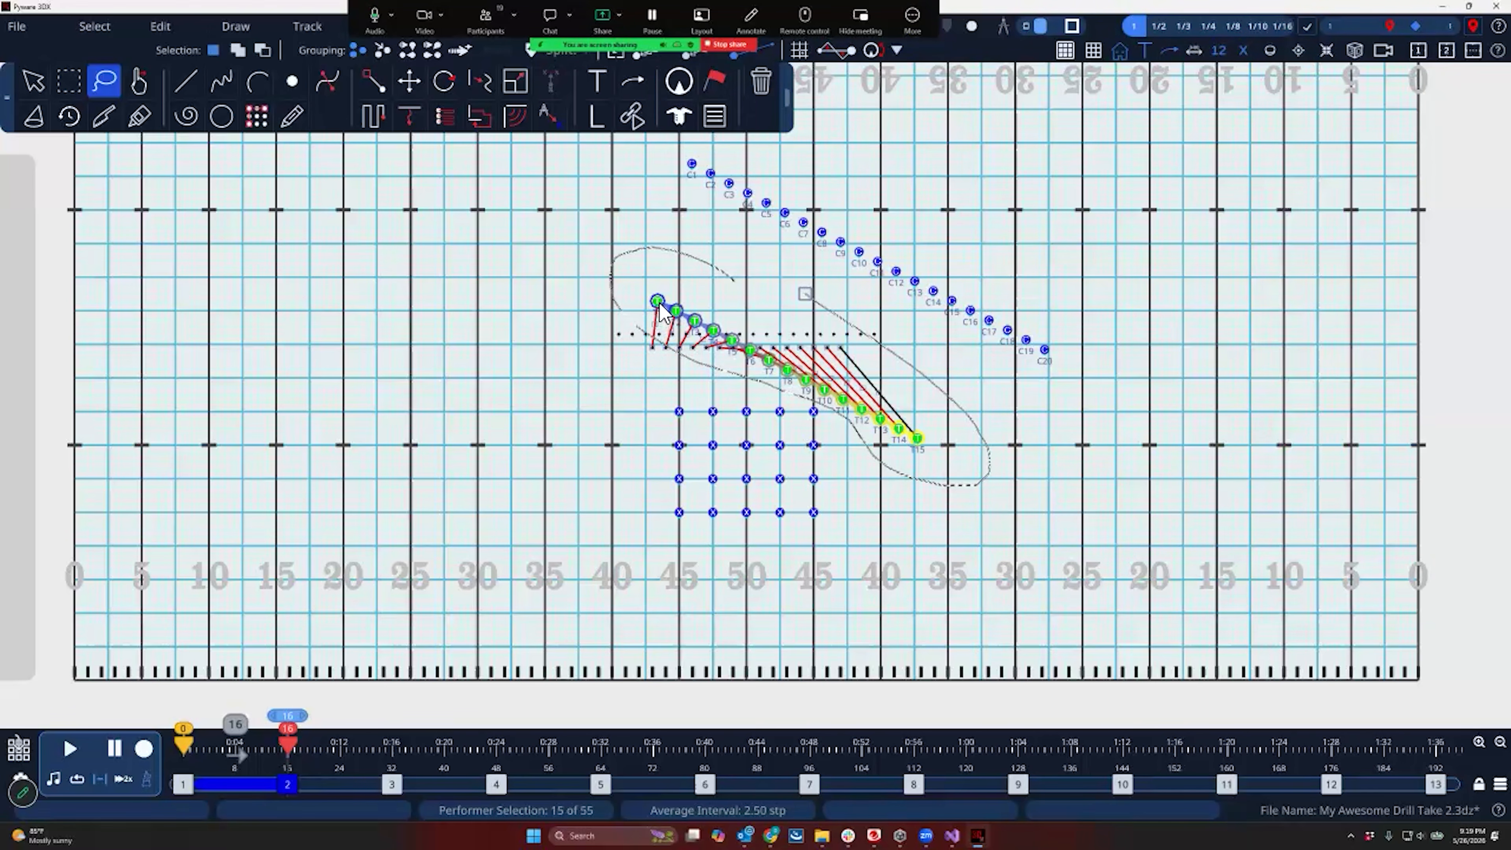
Lasso only the clarinets and straighten their curved paths
left_click_drag(805, 293, 837, 288)
mouse_move(914, 226)
left_mouse_down()
mouse_move(826, 172)
mouse_move(747, 149)
left_mouse_up()
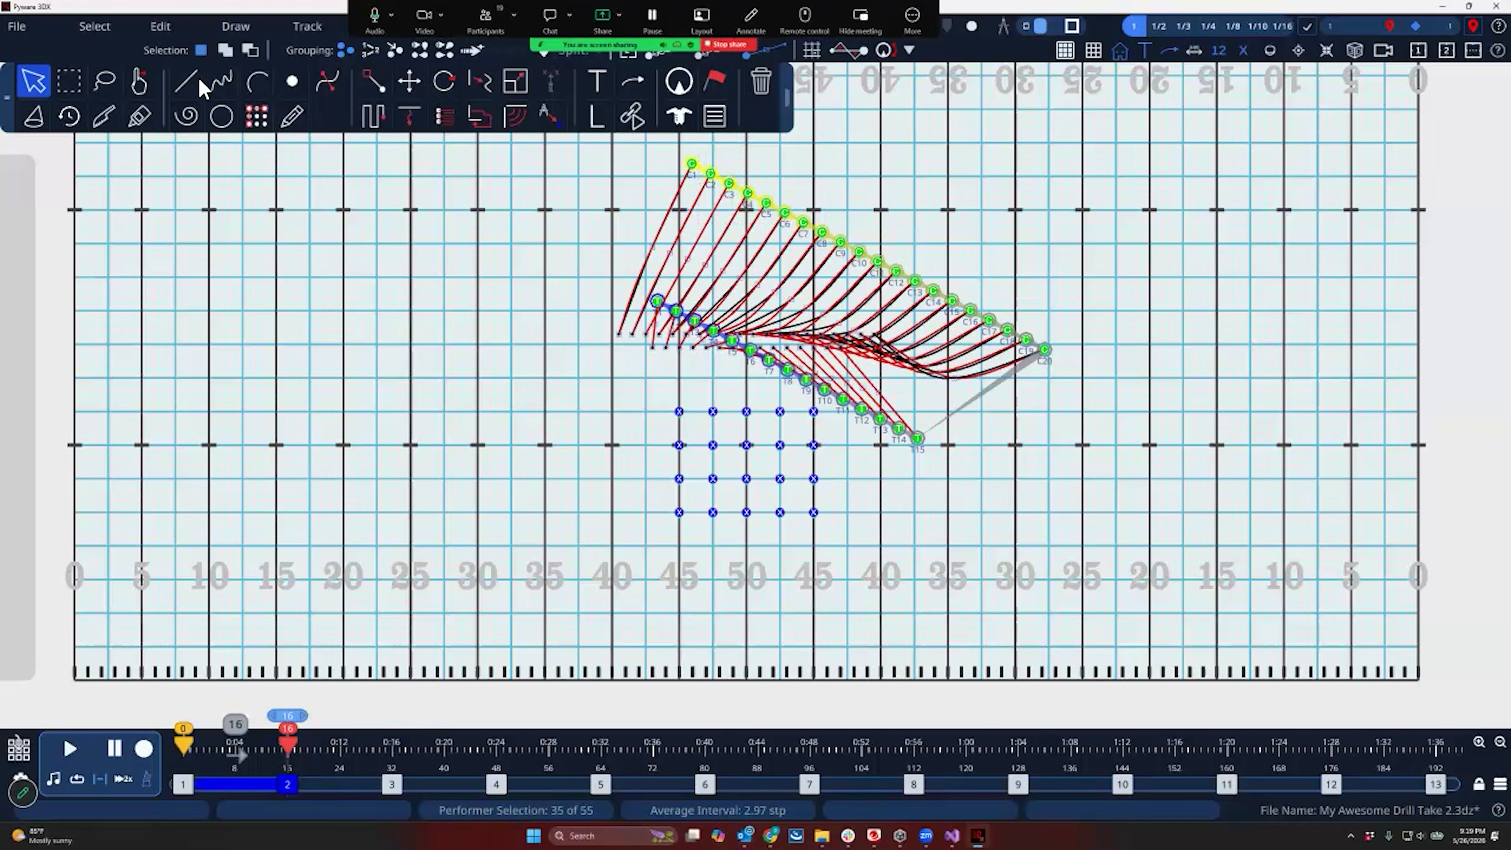
left_click(104, 82)
left_click(476, 277)
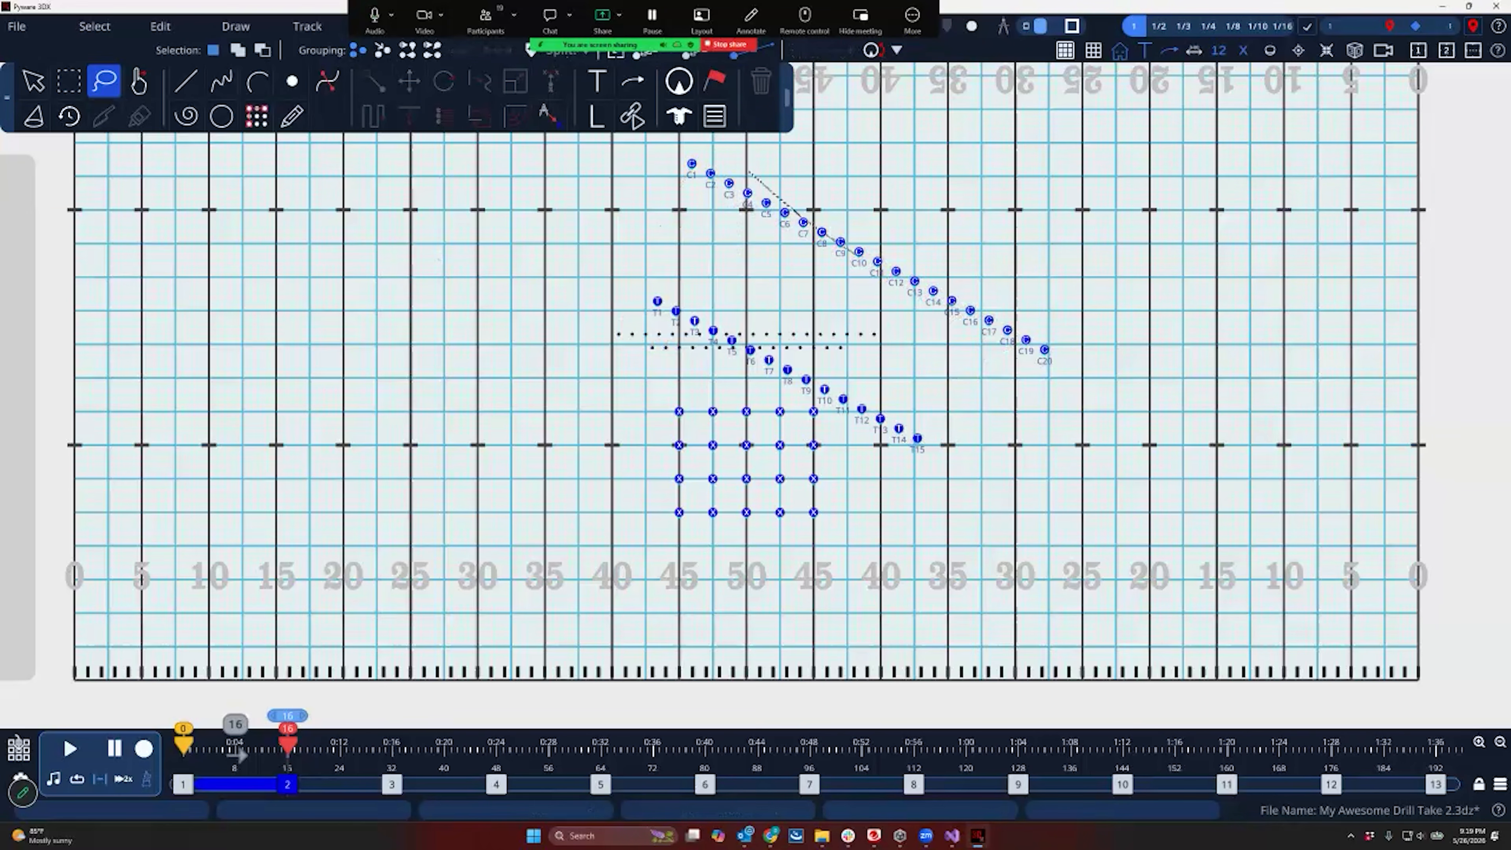
mouse_move(1101, 408)
left_mouse_down()
mouse_move(940, 199)
mouse_move(687, 136)
mouse_move(638, 160)
left_mouse_up()
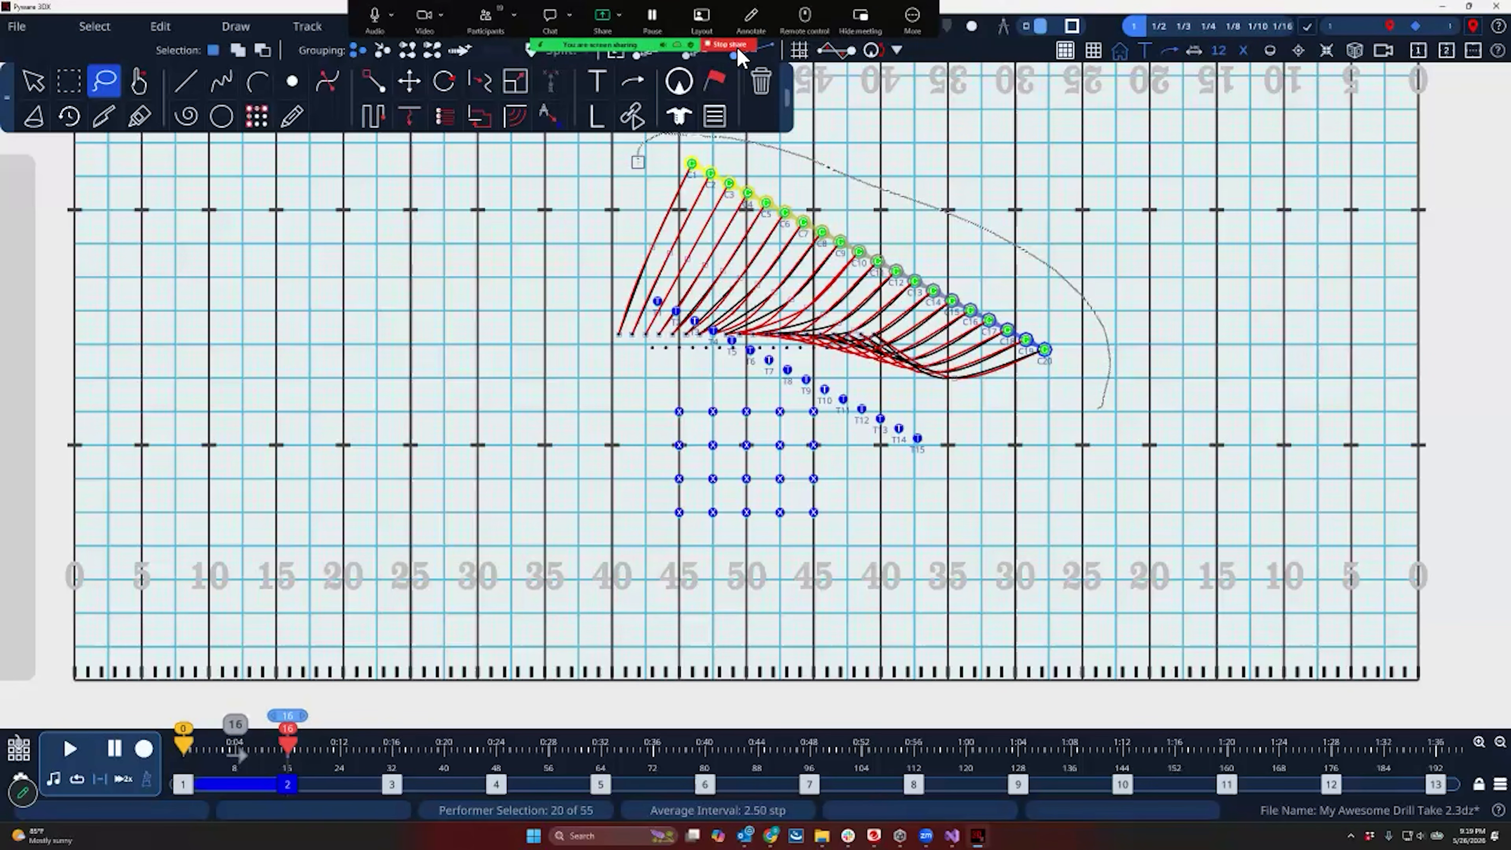
left_click(702, 58)
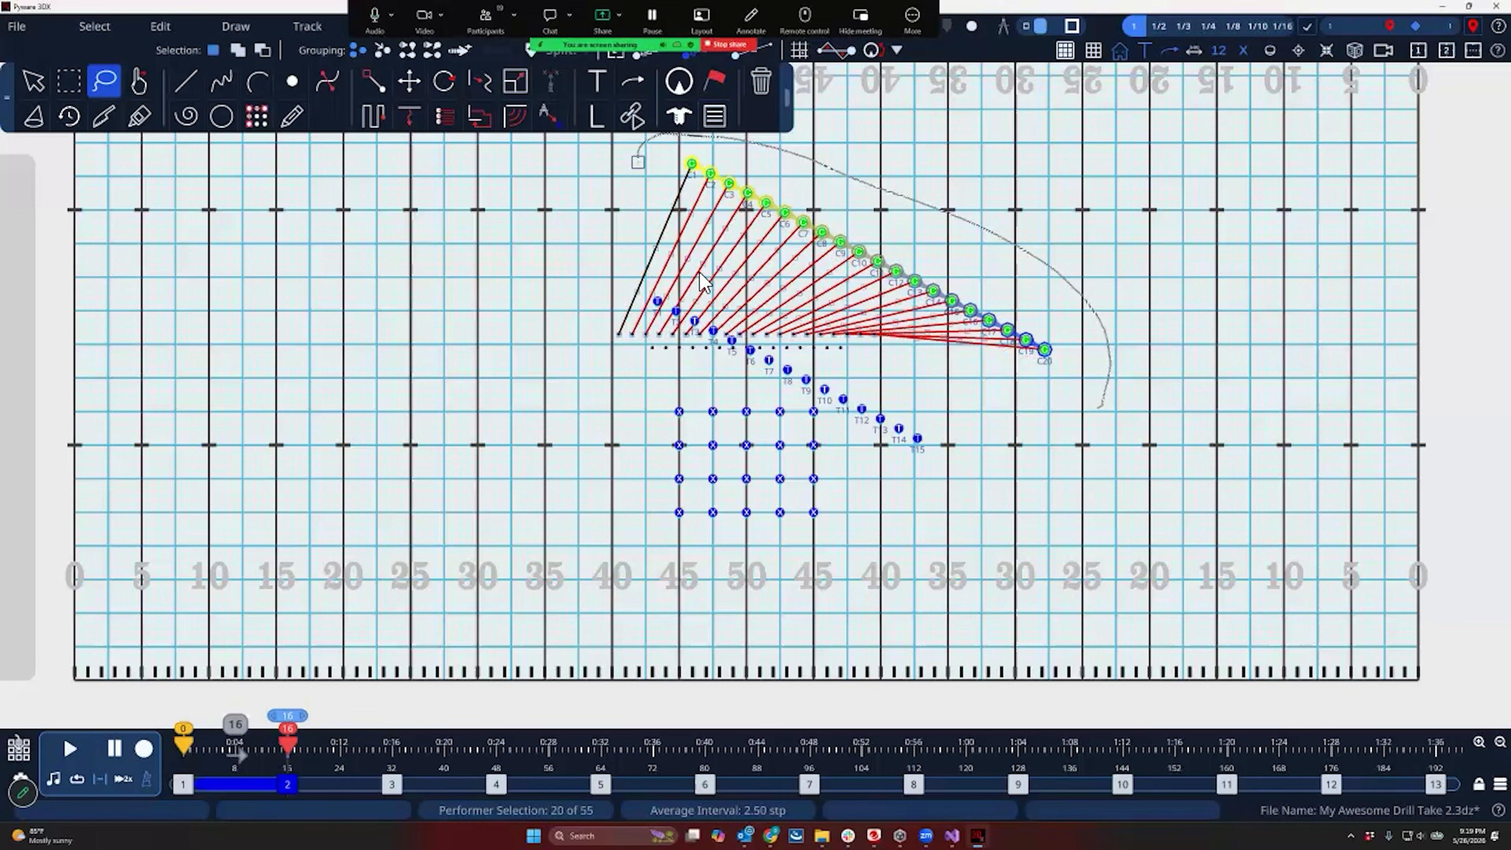
Reshape the clarinets' straight paths into S-shaped curves and play the transition
left_click_drag(655, 248, 689, 209)
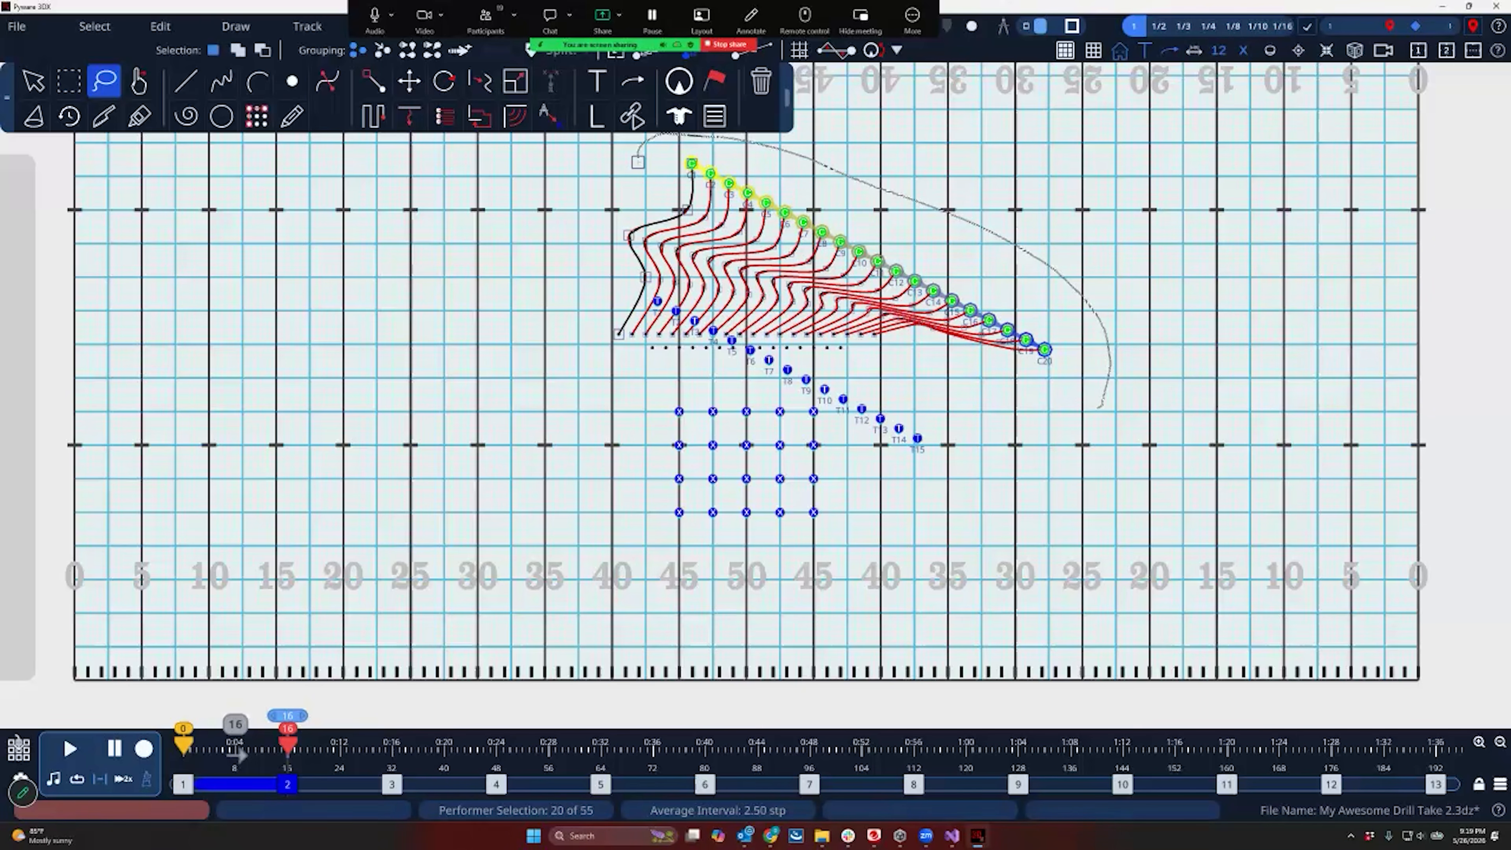
key("space")
mouse_move(288, 717)
left_mouse_down()
mouse_move(186, 716)
mouse_move(288, 716)
left_mouse_up()
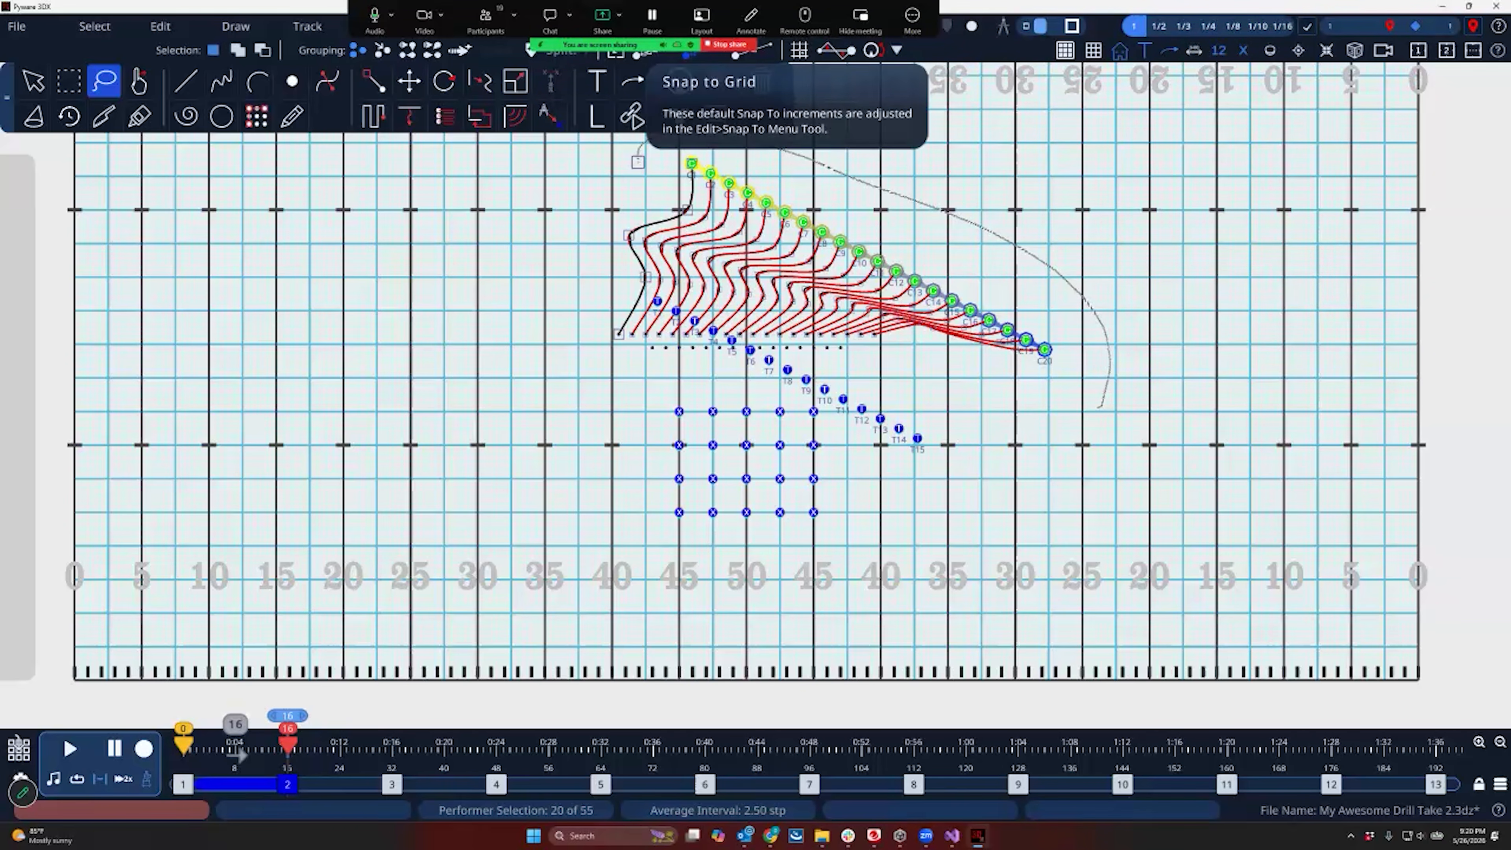
Review the Snap To resolution and direction settings and the facing options, closing both without changing the clarinets
left_click(160, 26)
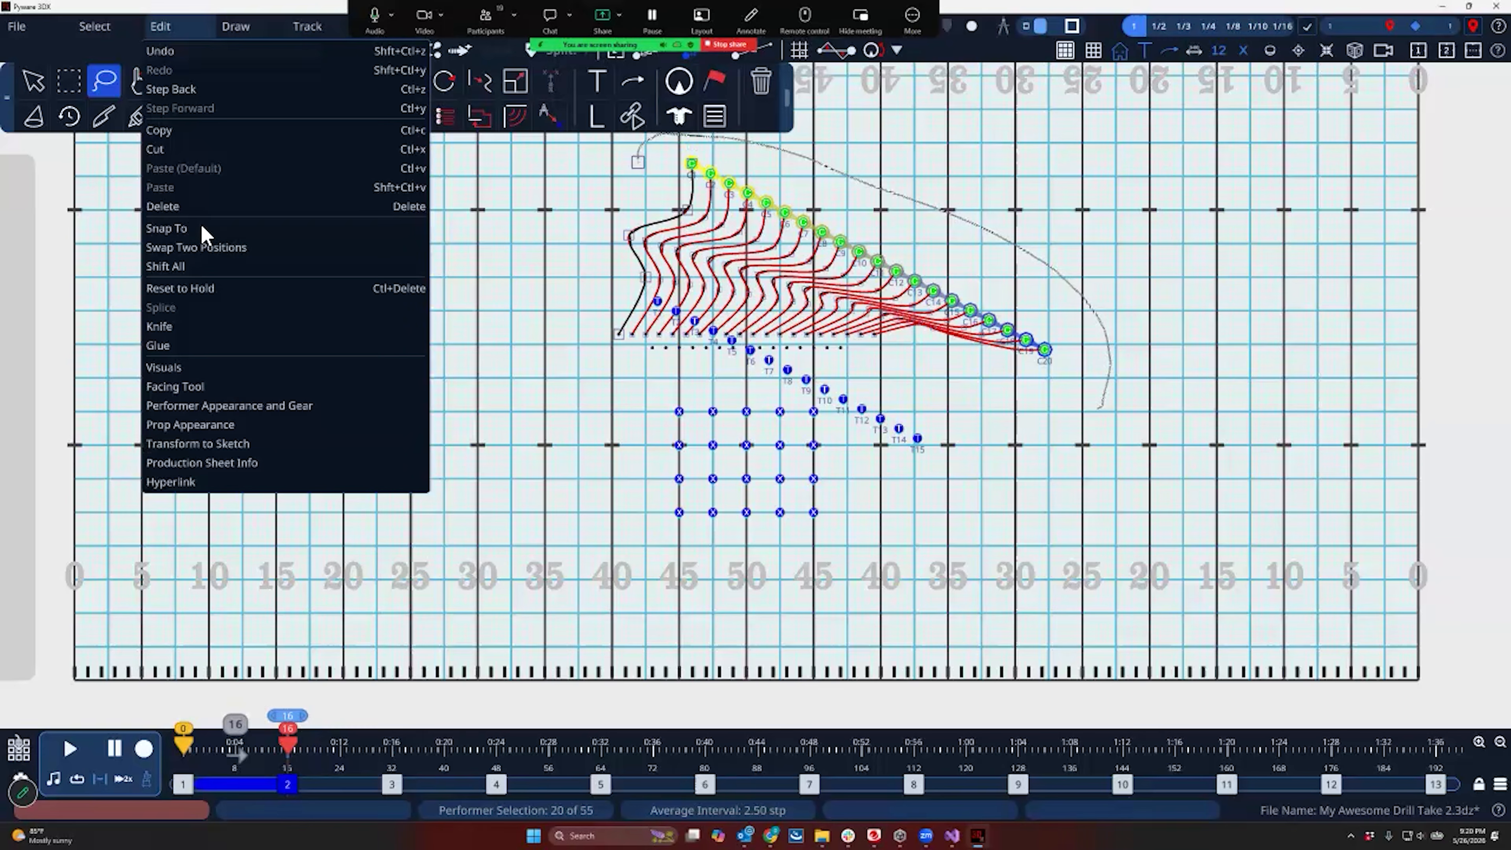
left_click(197, 228)
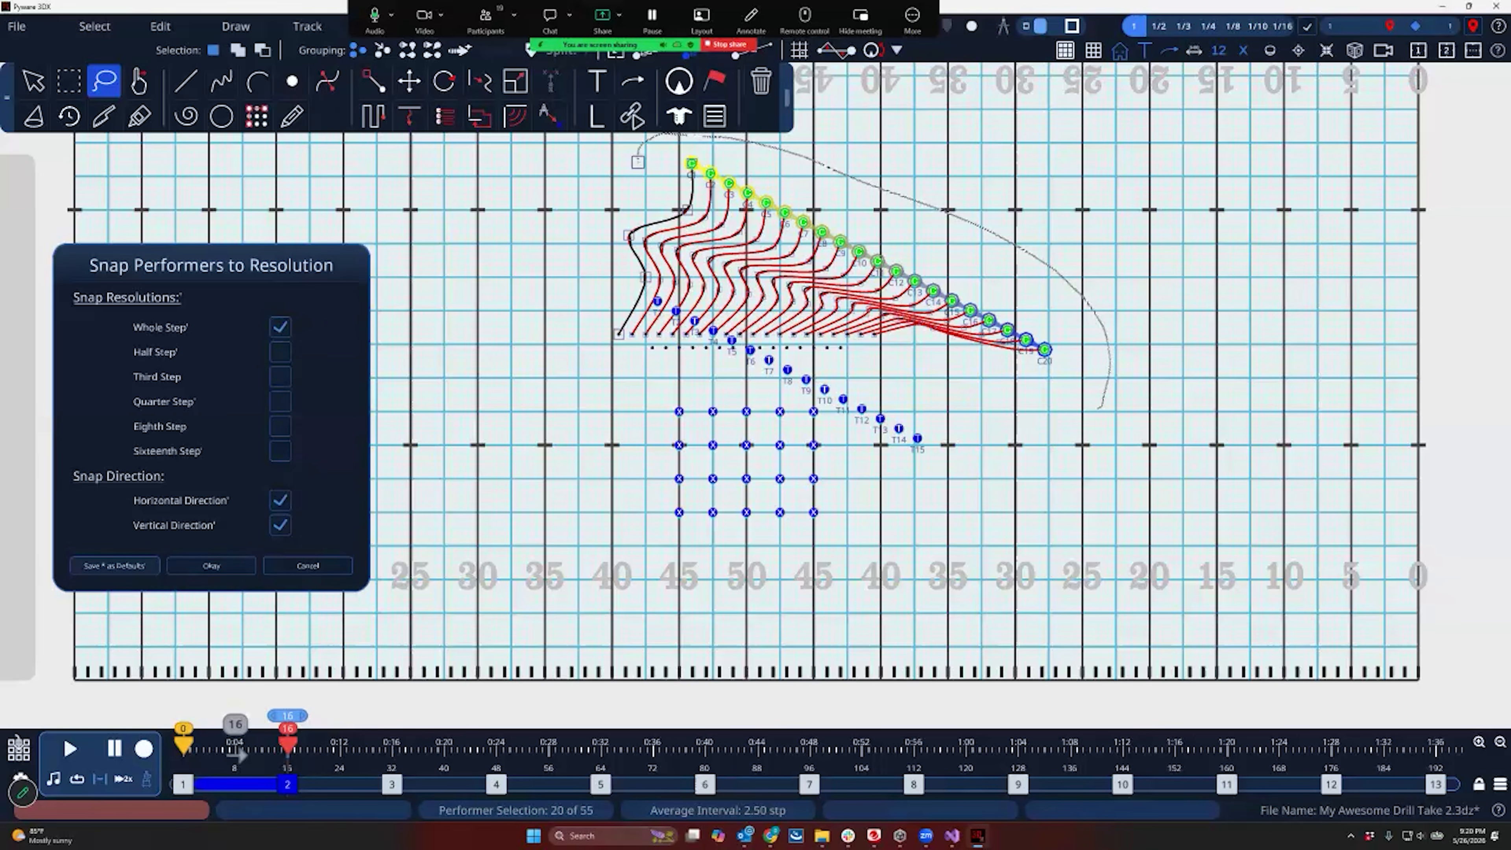
left_click(115, 566)
left_click(744, 430)
left_click(307, 565)
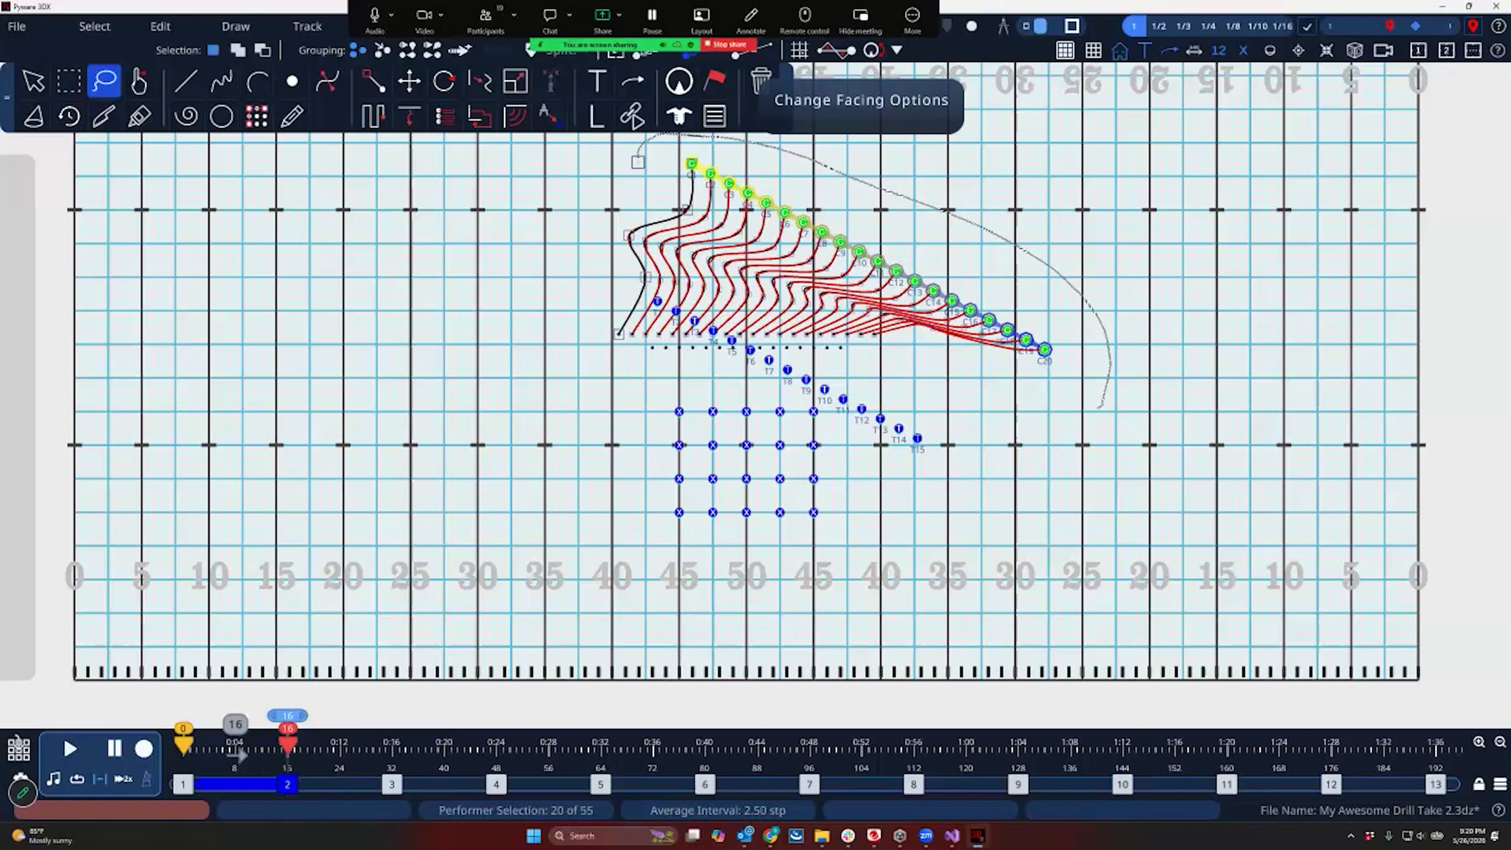
left_click(896, 49)
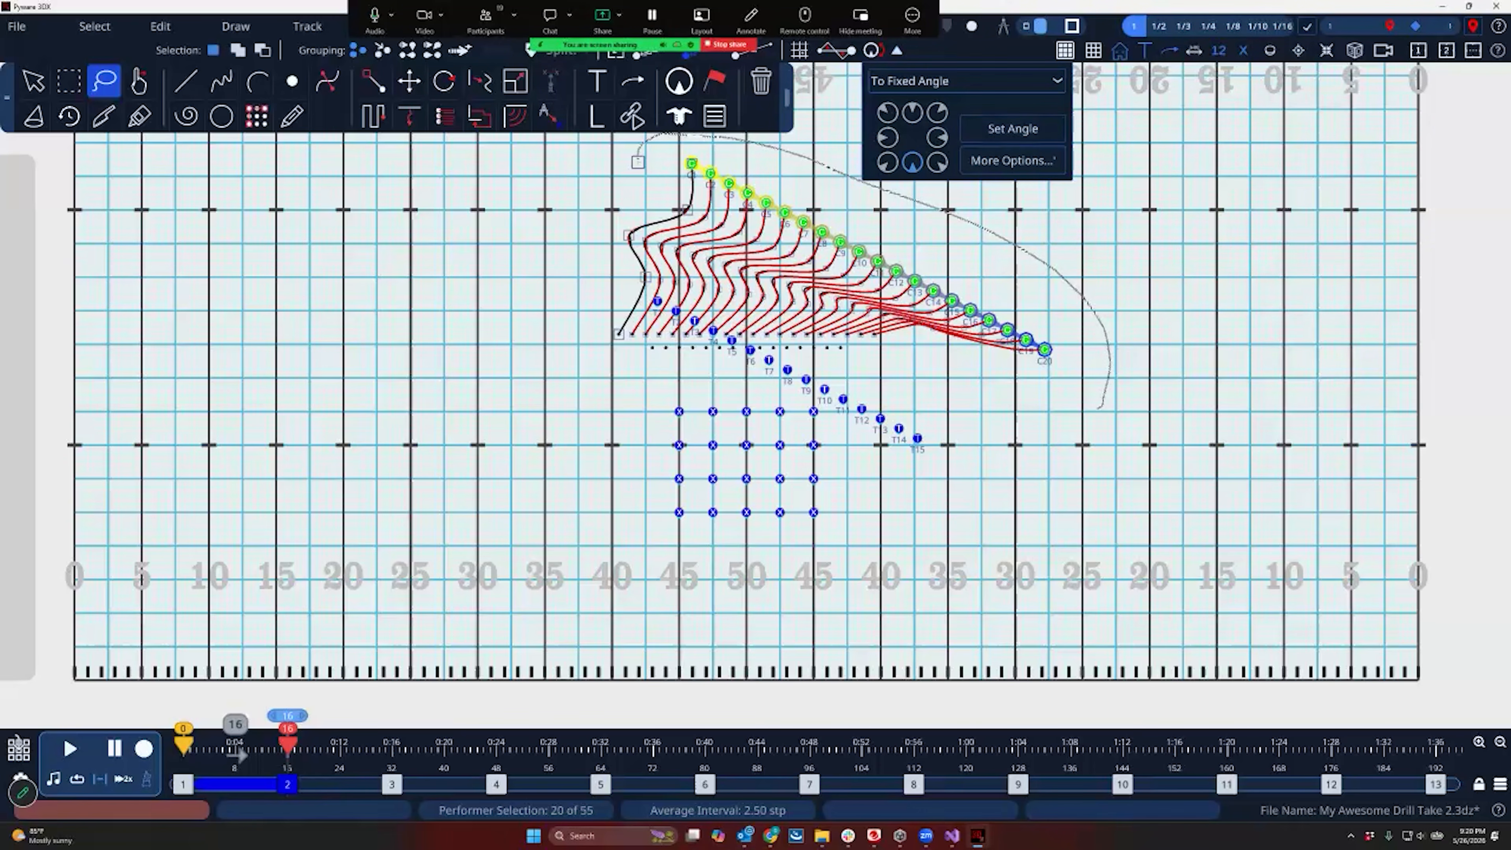
left_click(897, 50)
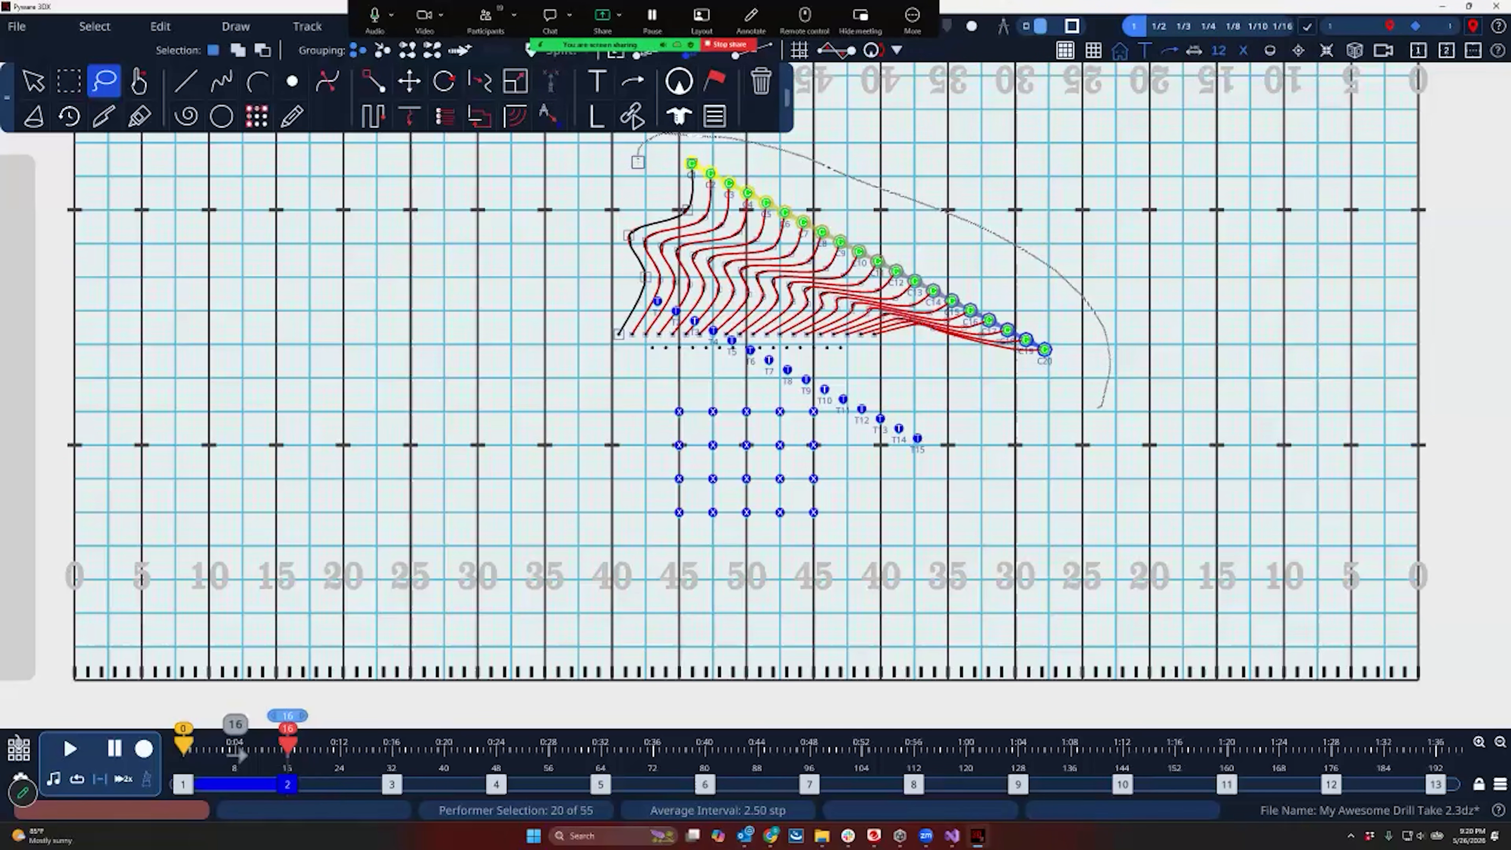
left_click_drag(1100, 407, 1075, 424)
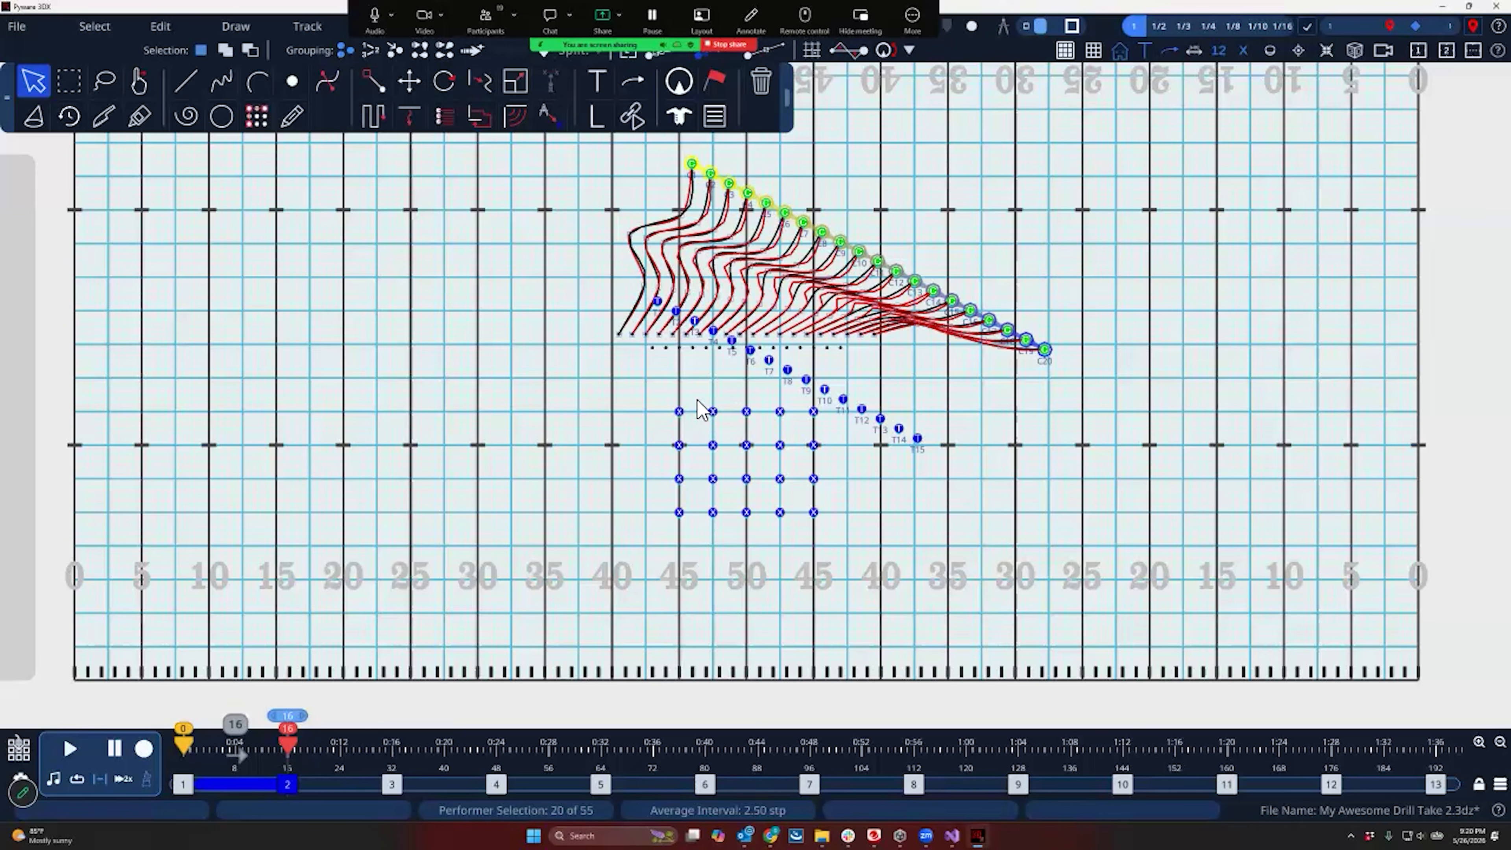
Delete all clarinets and trumpets from the entire drill
left_click(666, 389)
left_click_drag(602, 161, 874, 360)
key("Delete")
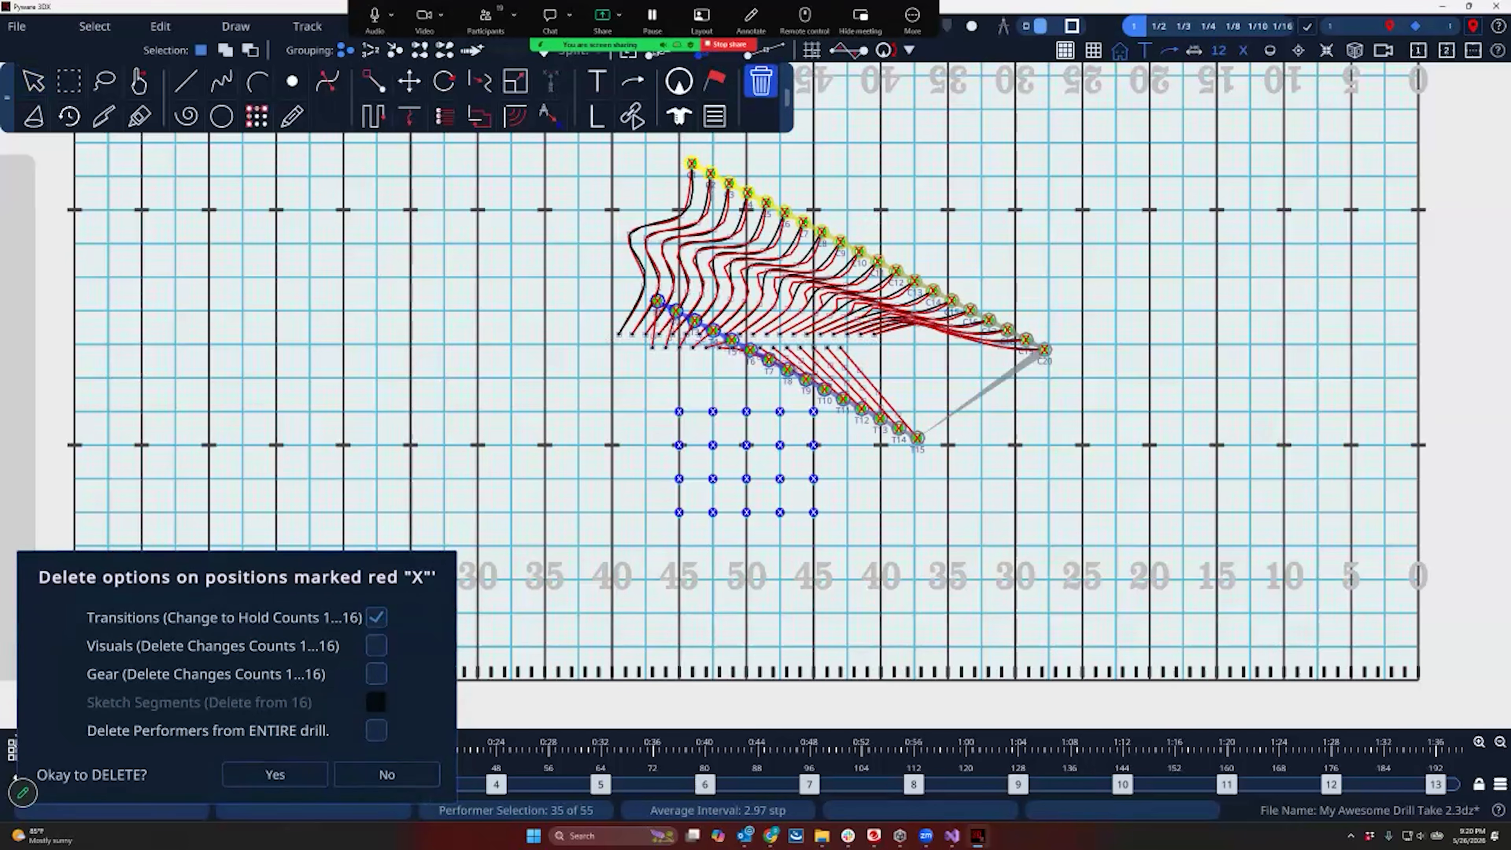
left_click(376, 729)
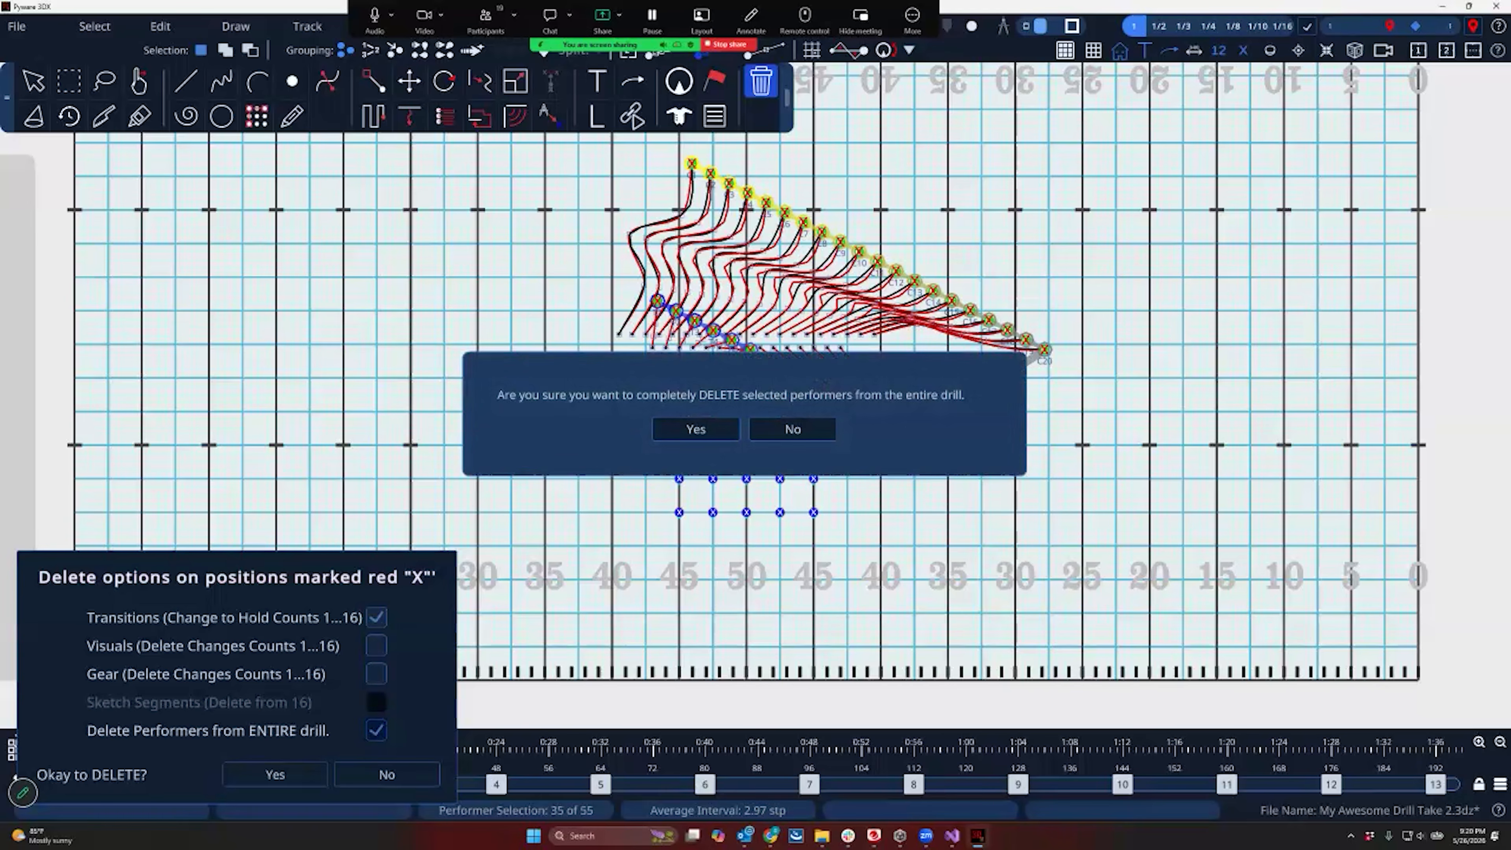
left_click(690, 430)
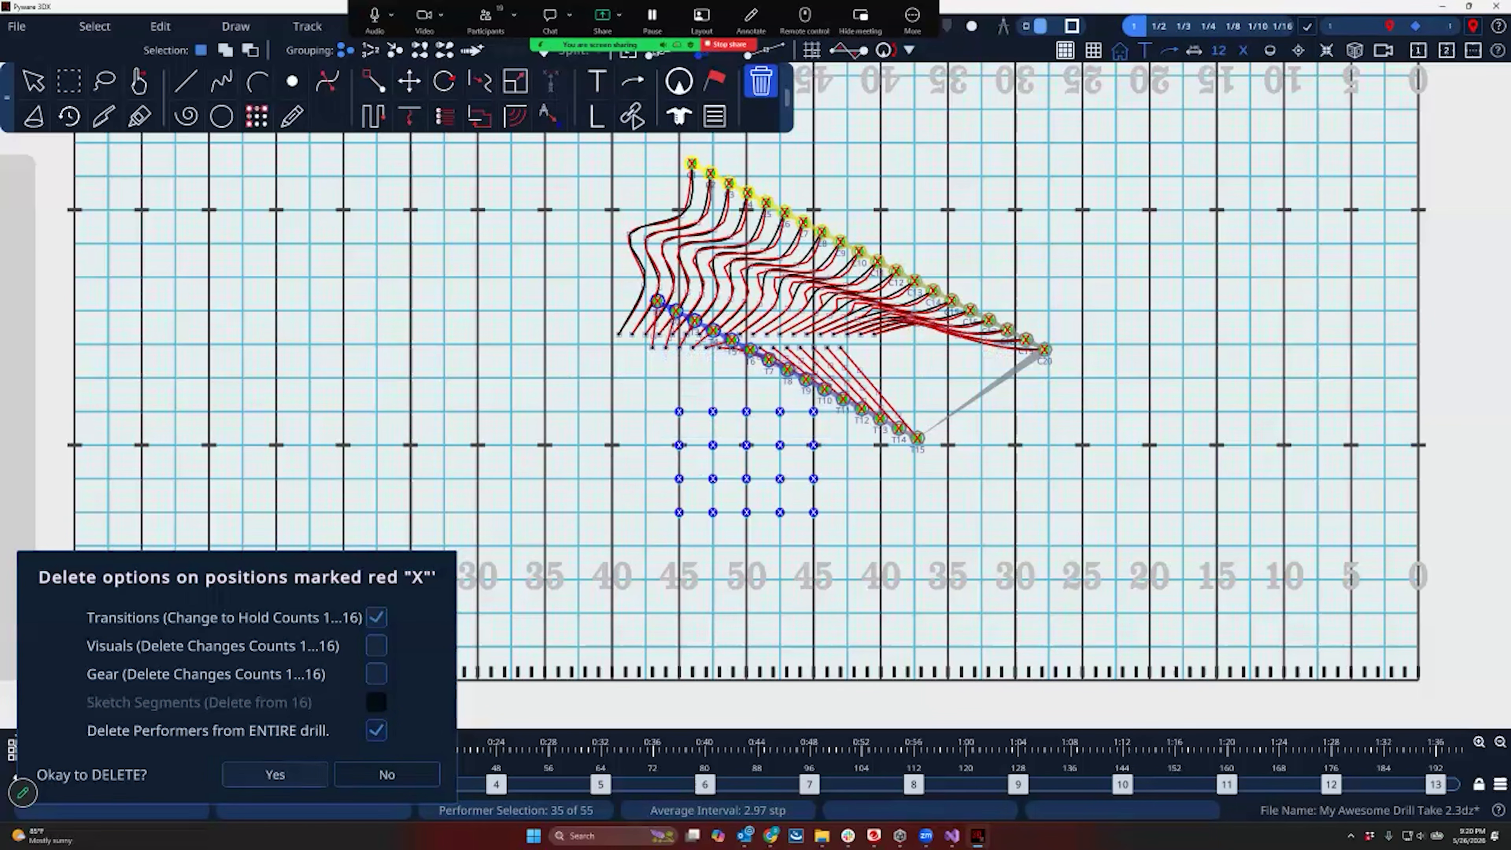
key("Return")
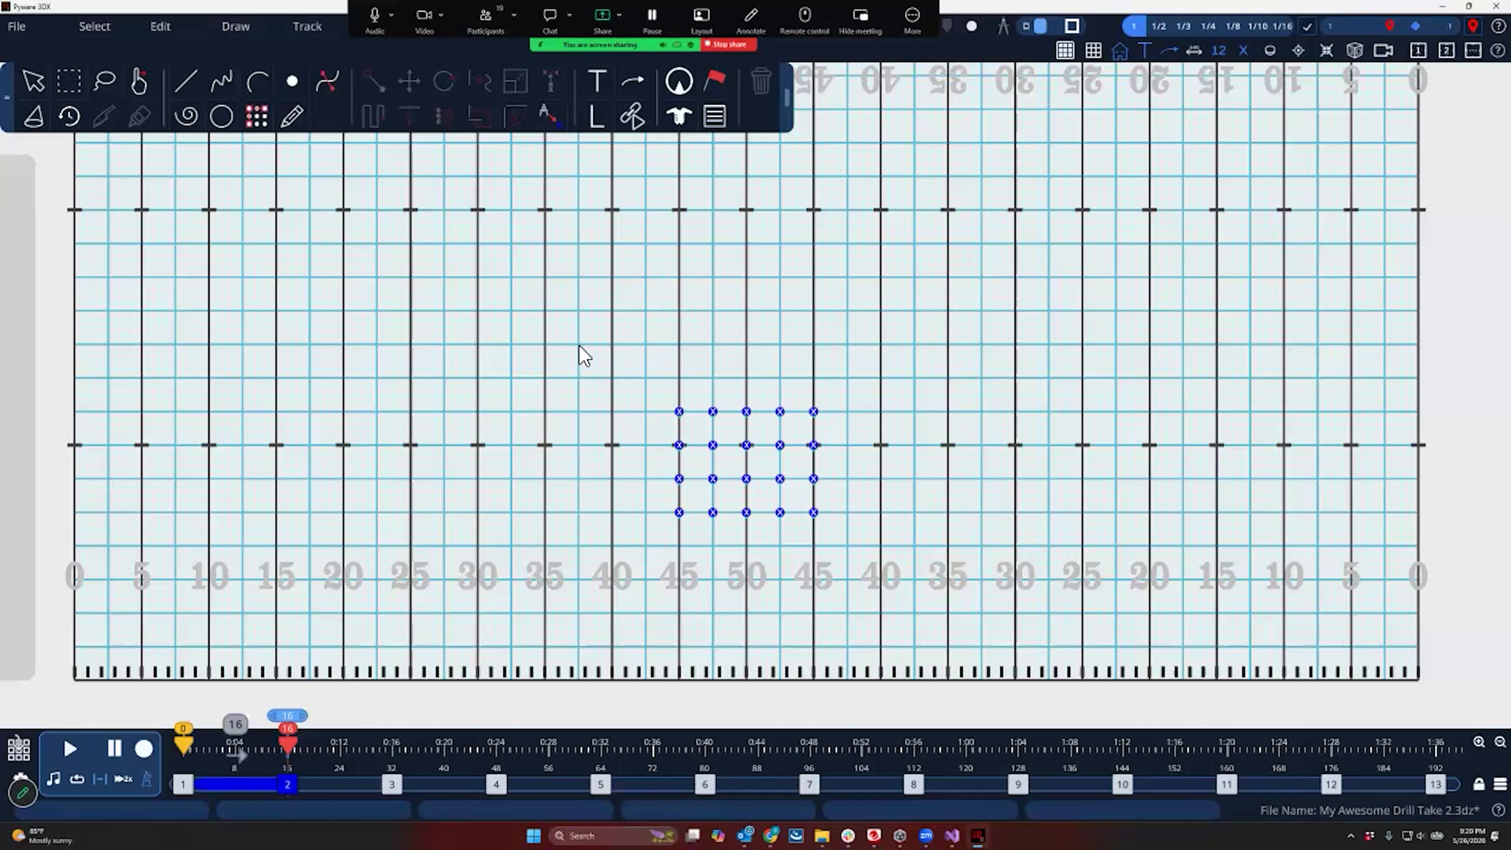
Delete the whole X block from the entire drill
key("Escape")
left_click_drag(617, 365, 871, 556)
key("Delete")
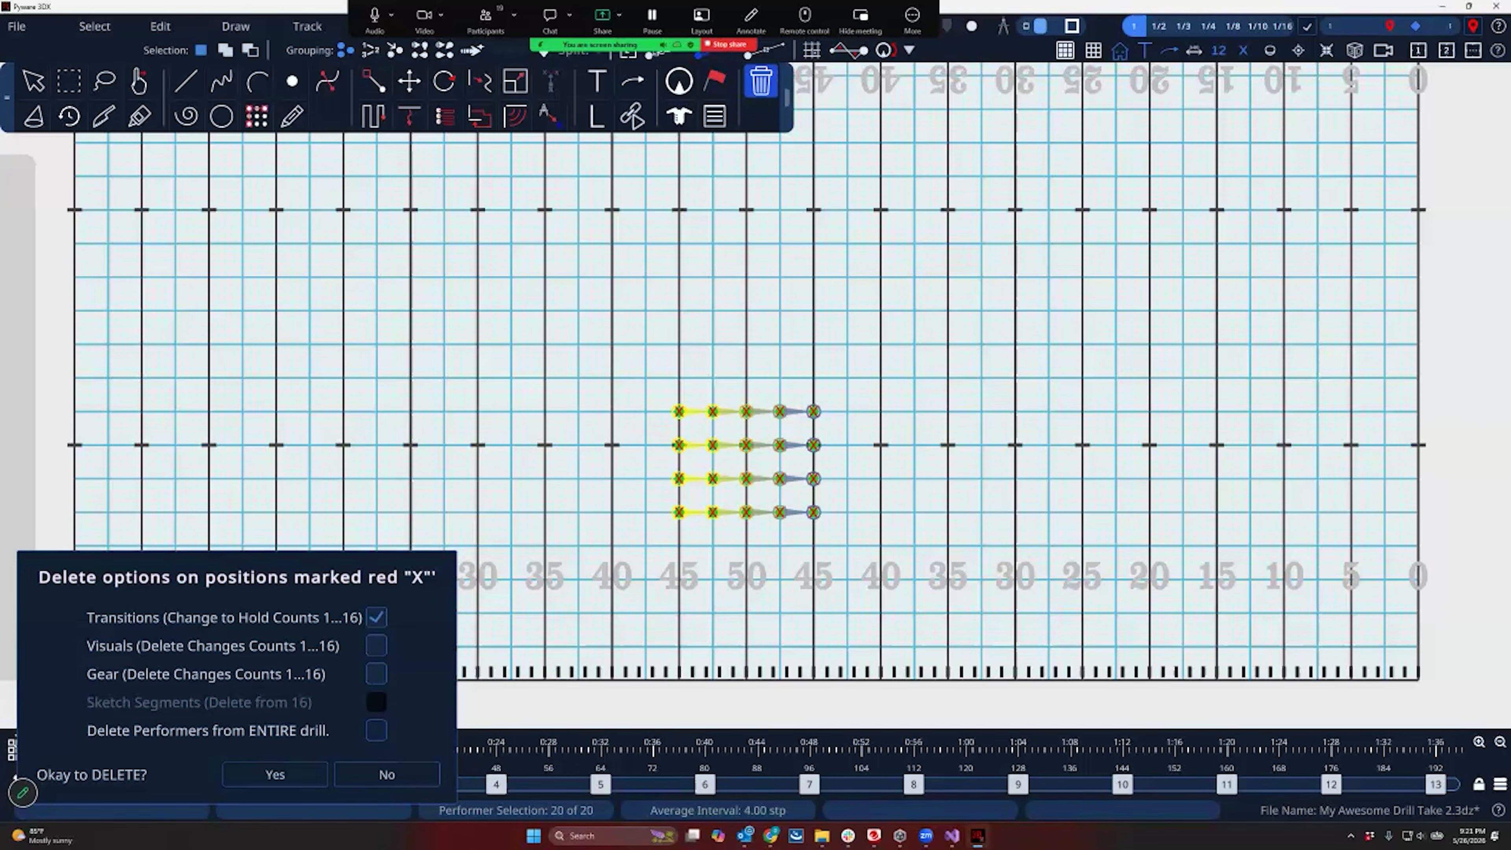
left_click(375, 730)
left_click(696, 429)
left_click(274, 775)
Draw a diagonal line from about the 30 to the 50 yard line at a 2.00-step interval, and adjust it to a steeper angle with its handles
left_click(186, 81)
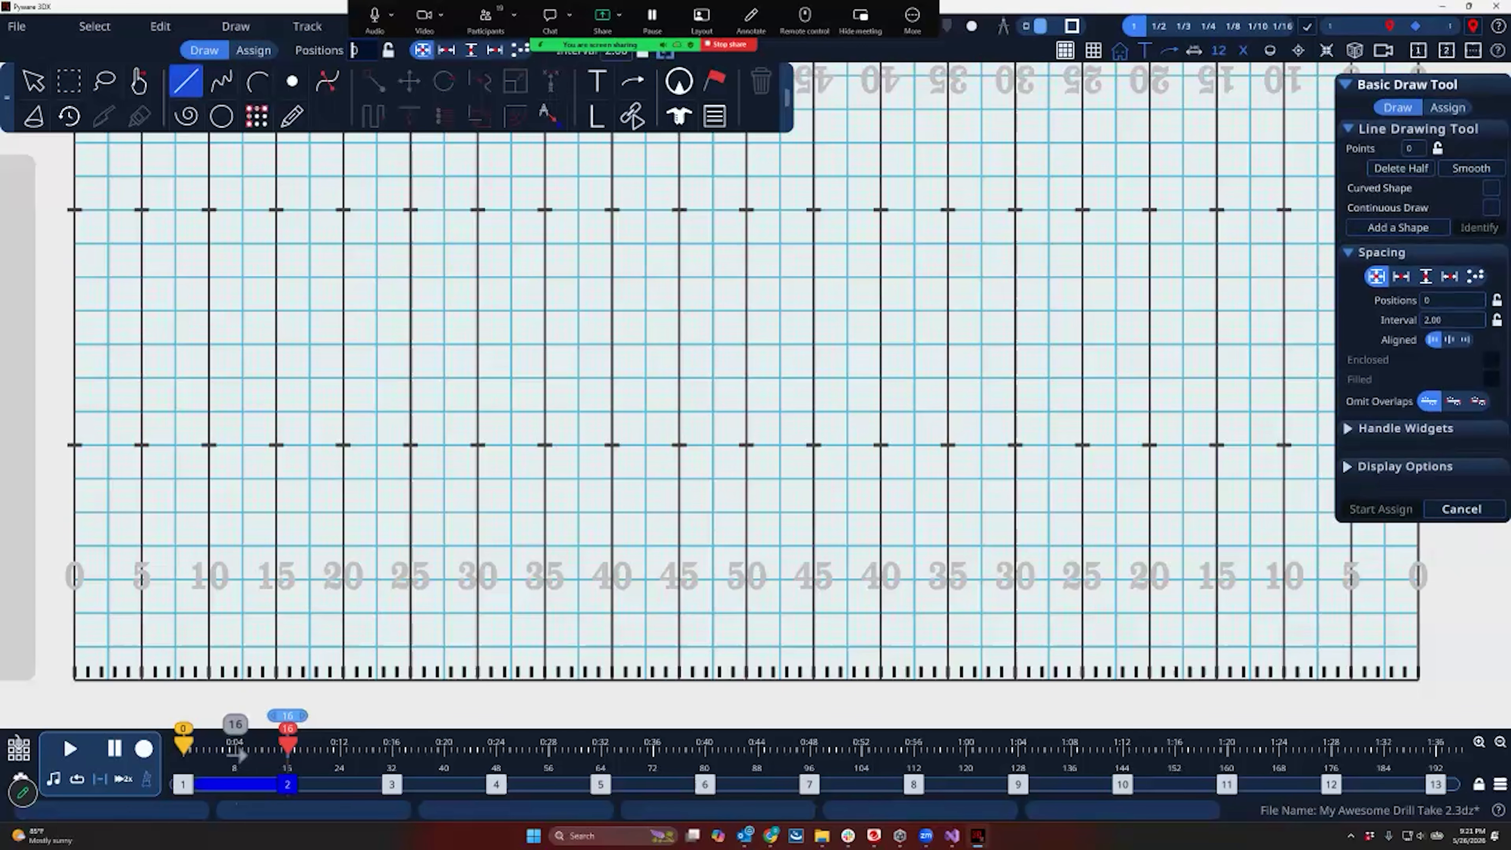
left_click(1348, 429)
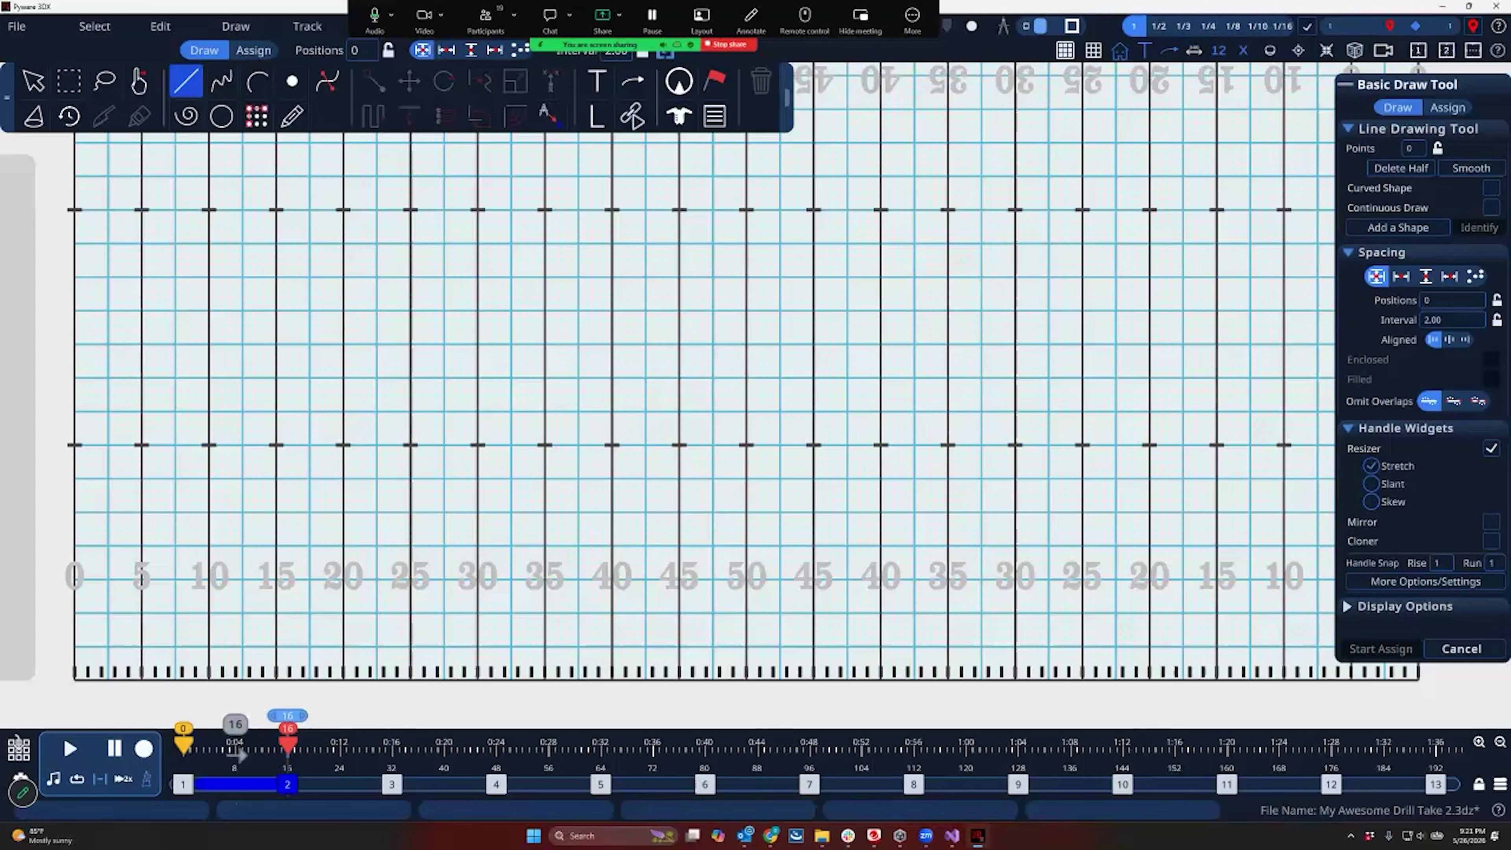
mouse_move(486, 495)
left_mouse_down()
mouse_move(677, 337)
mouse_move(713, 327)
left_mouse_up()
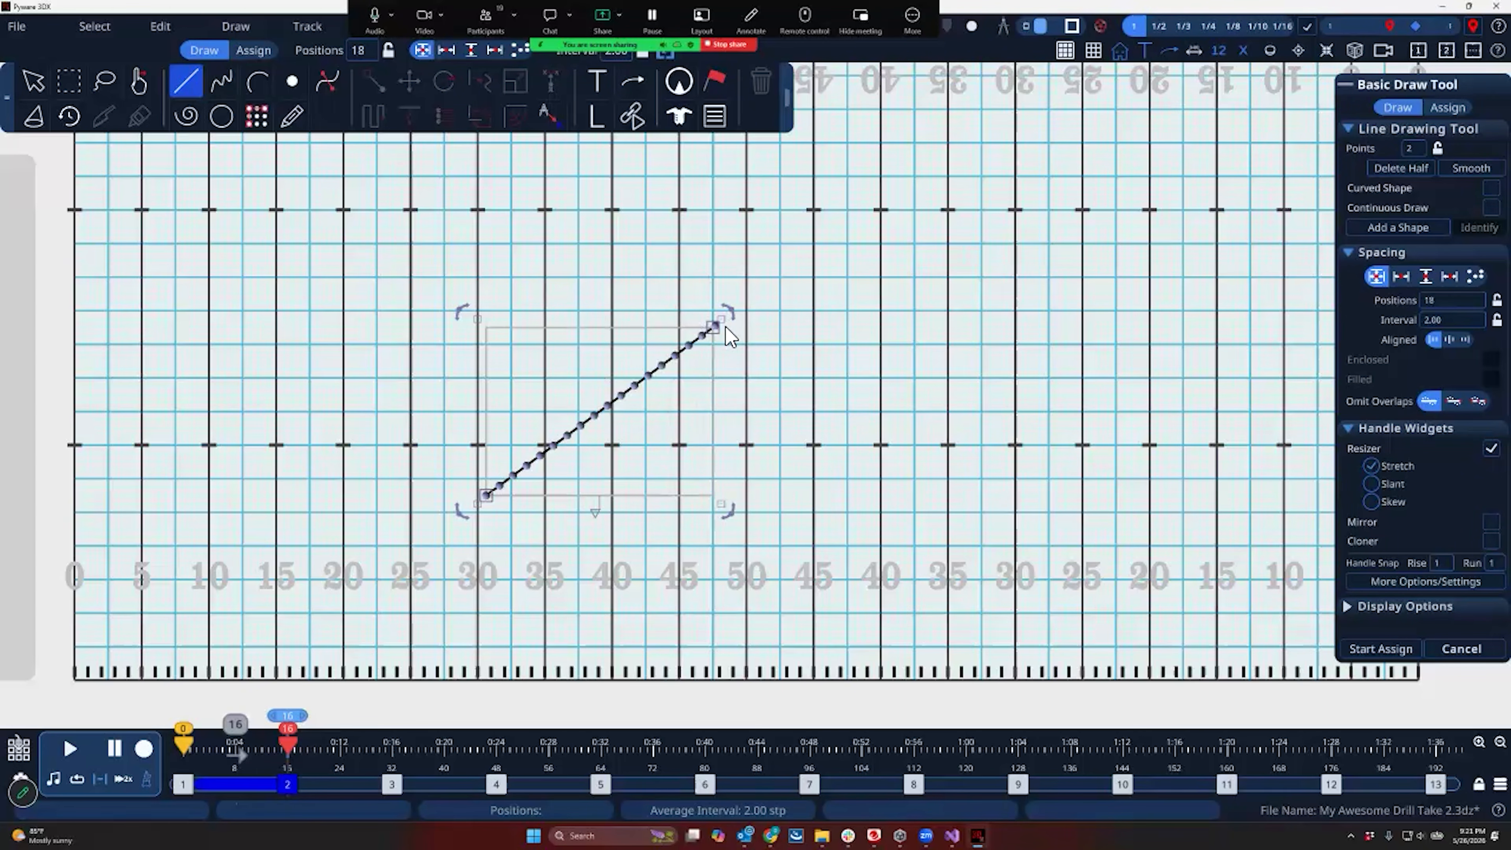
left_click_drag(729, 328, 738, 243)
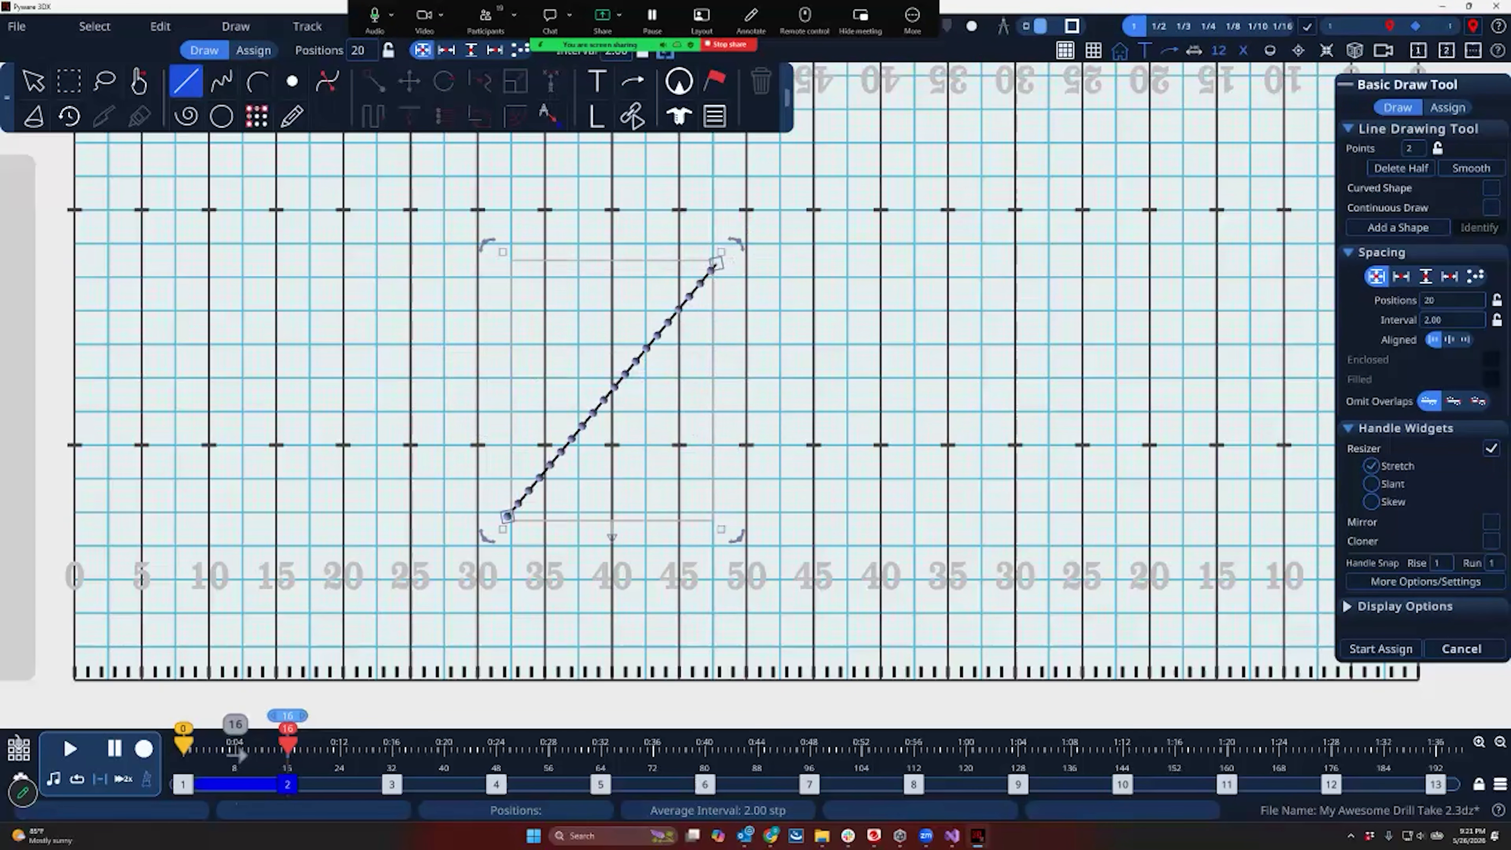
Move the diagonal line between the 20 and 35 yard lines, and add an arc from its upper end to about the 50 yard line
left_click_drag(611, 390, 450, 381)
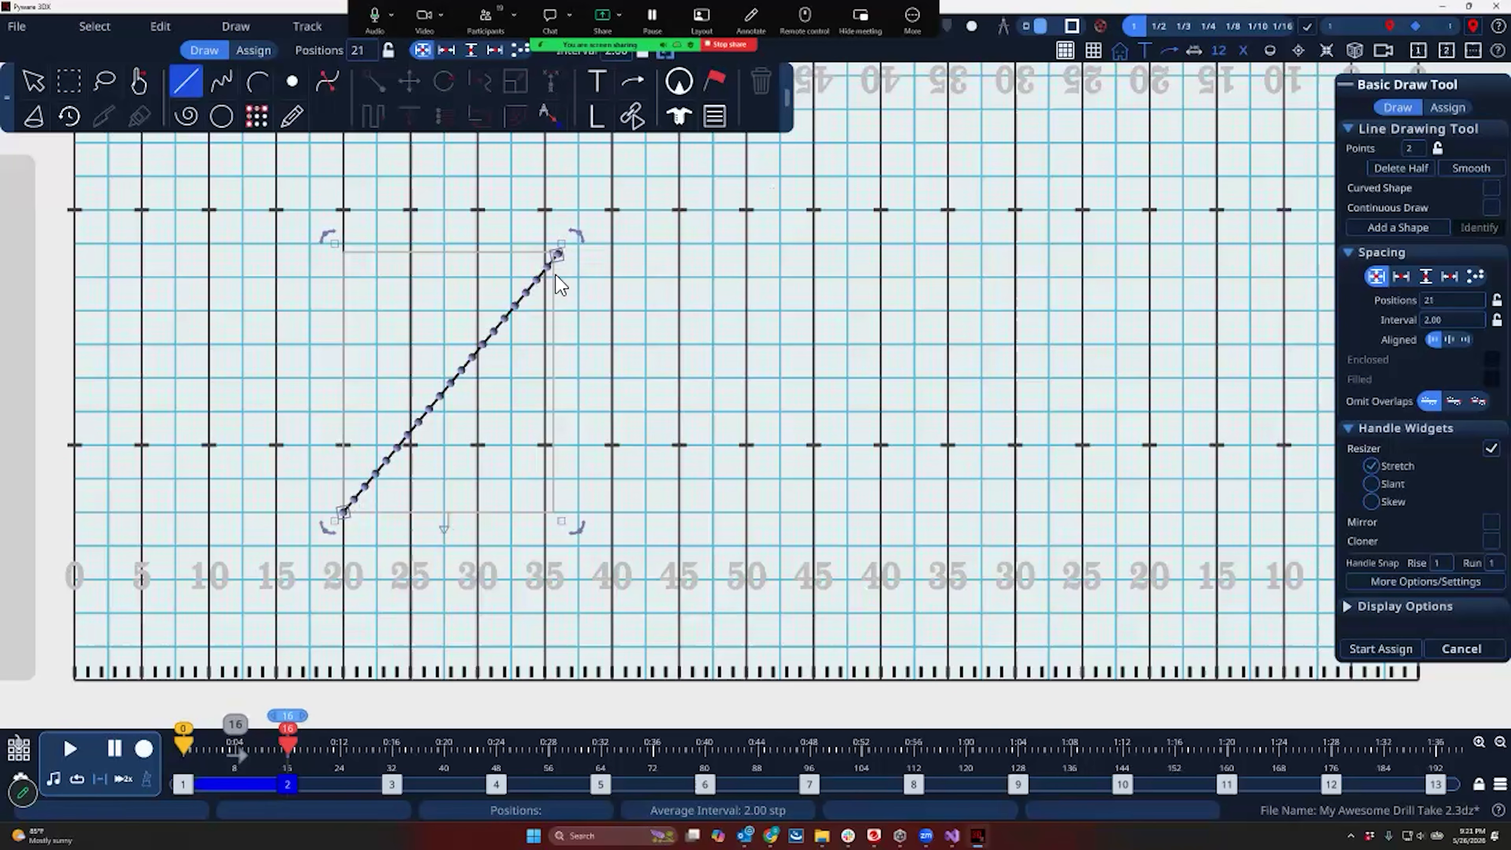
left_click_drag(561, 257, 553, 276)
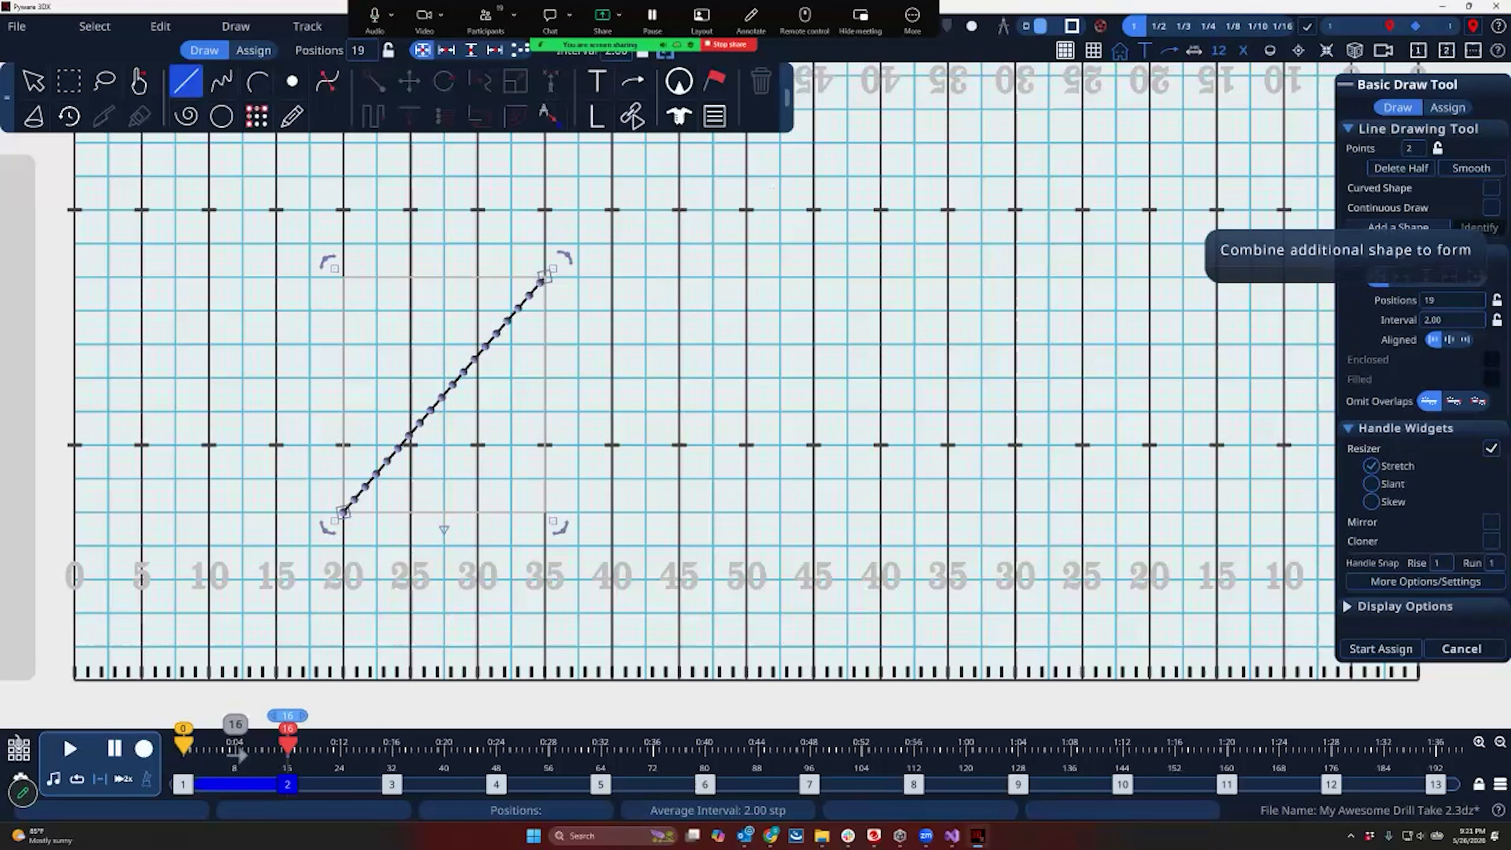
left_click(1398, 227)
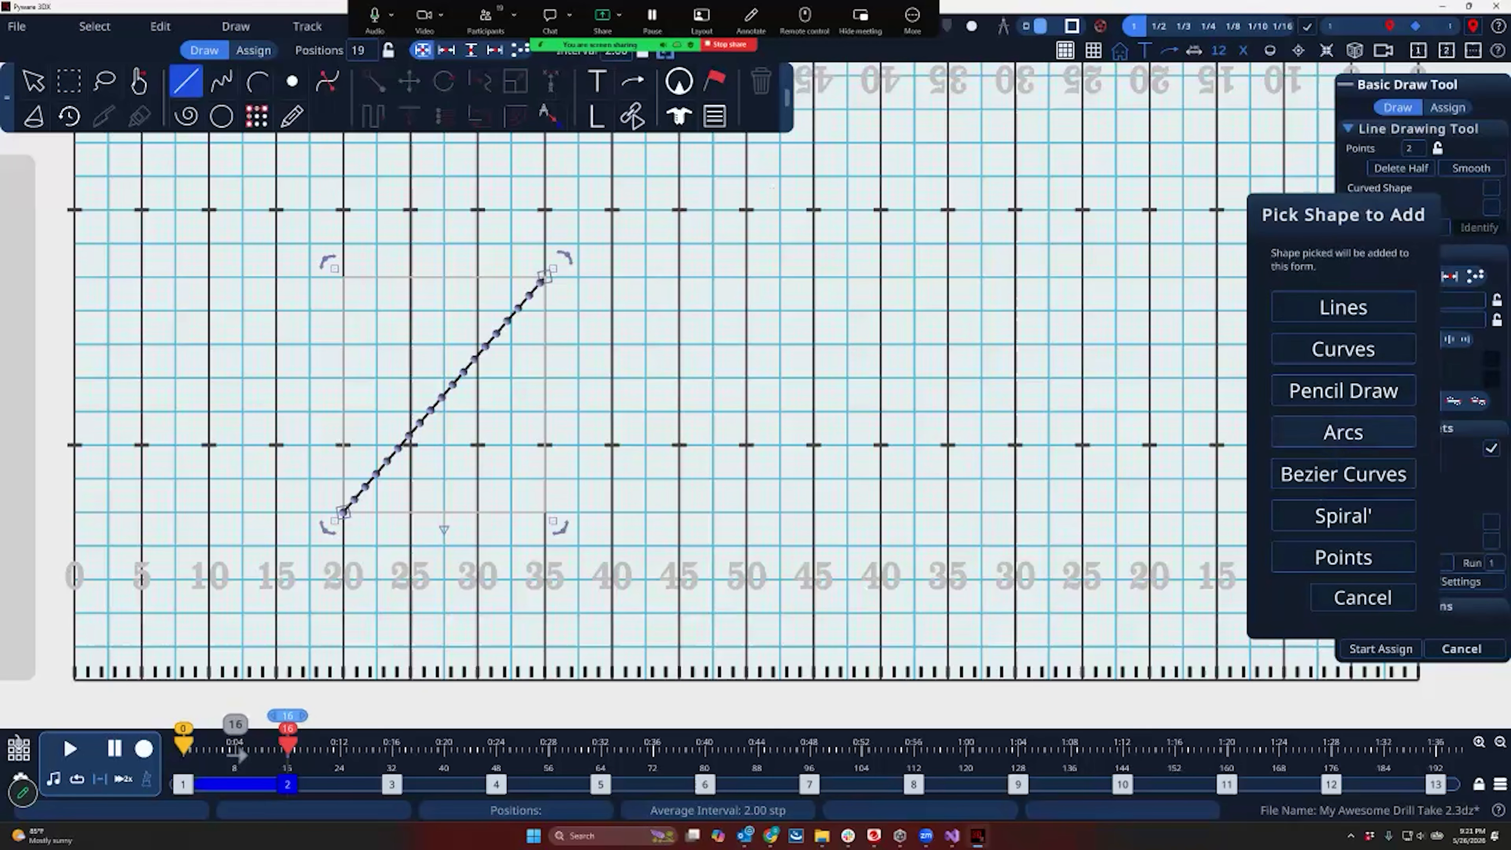
left_click(1344, 432)
left_click(557, 268)
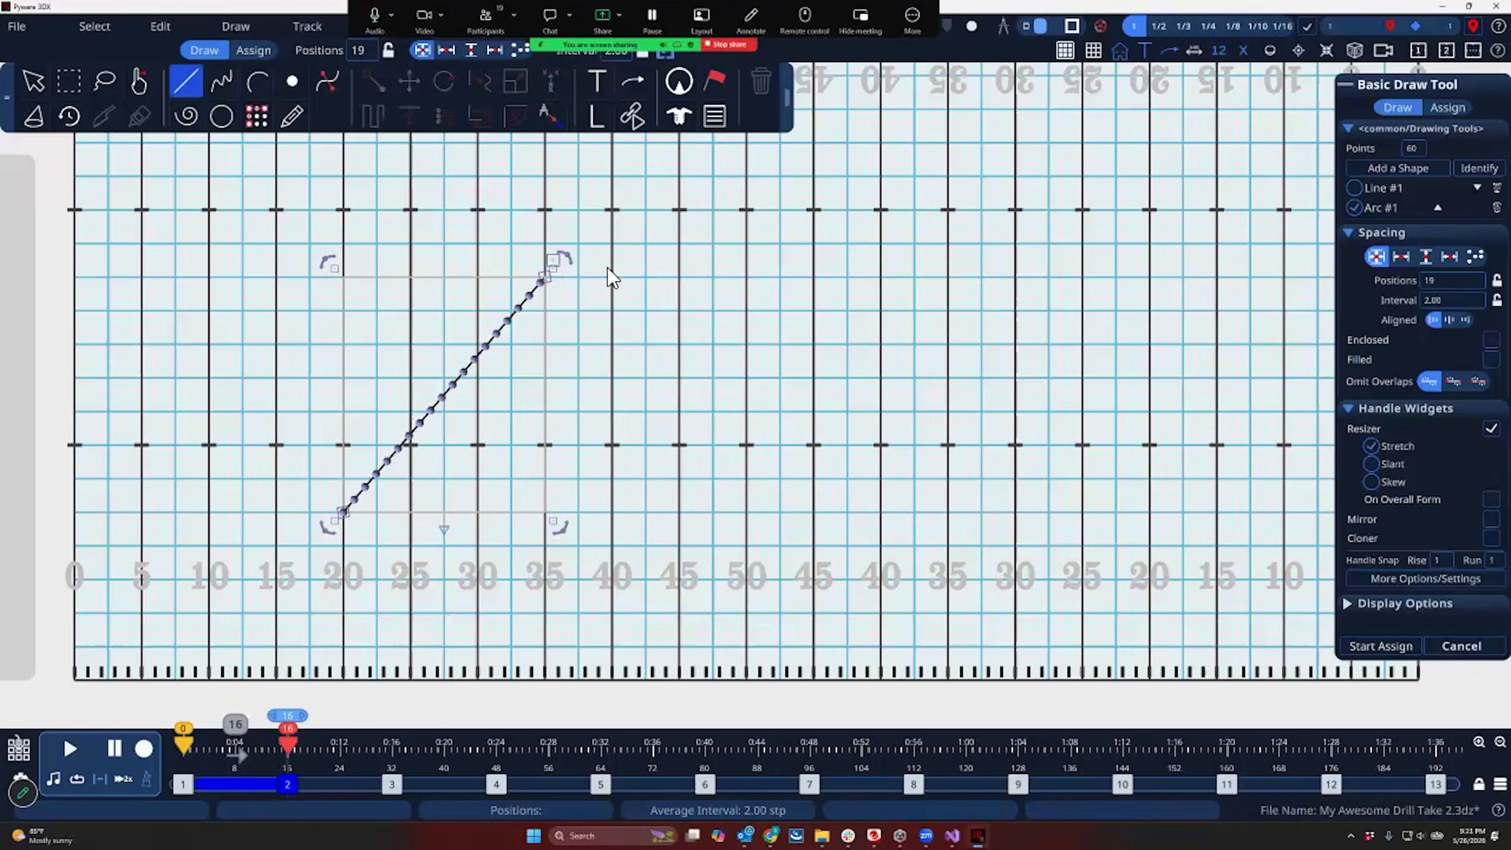
left_click(764, 342)
left_click(662, 211)
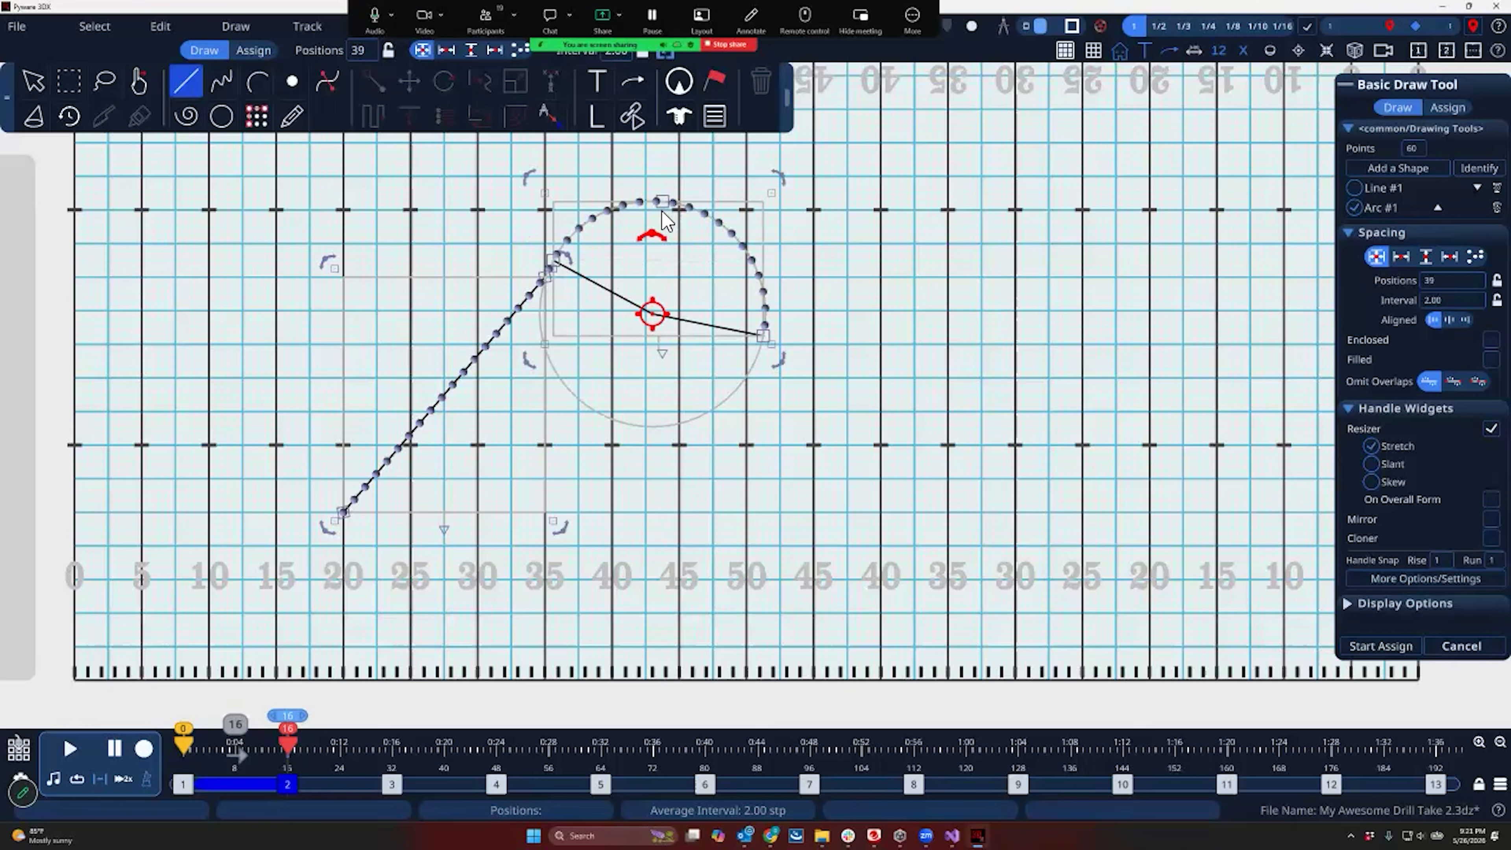
left_click(681, 194)
left_click_drag(560, 265, 564, 266)
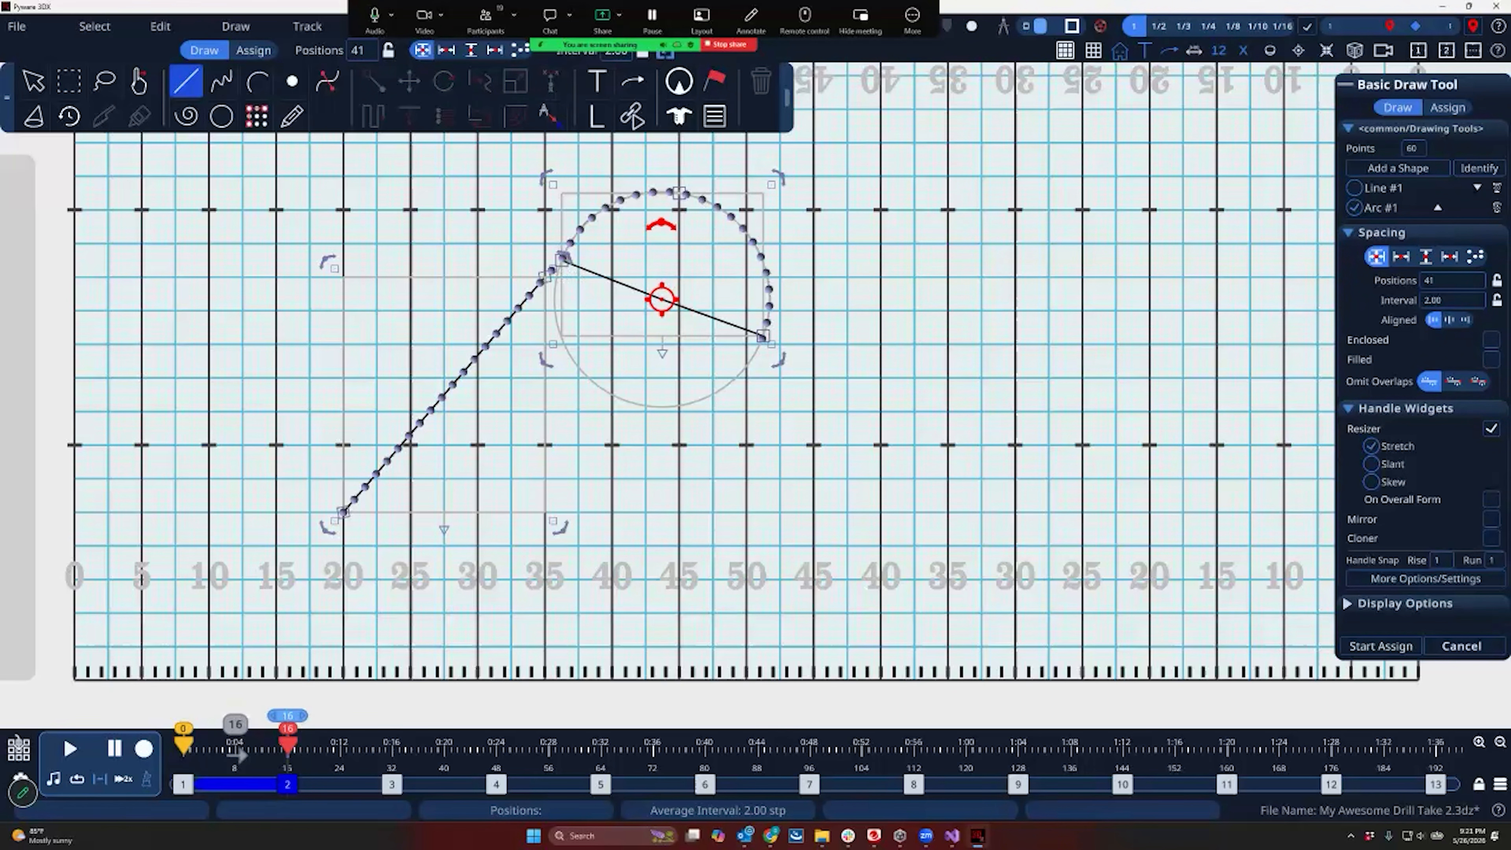
Set the form's interval to 4 steps and add a second, downward-bulging arc from the first arc's end to about the far 30 yard line
type("4")
key("Return")
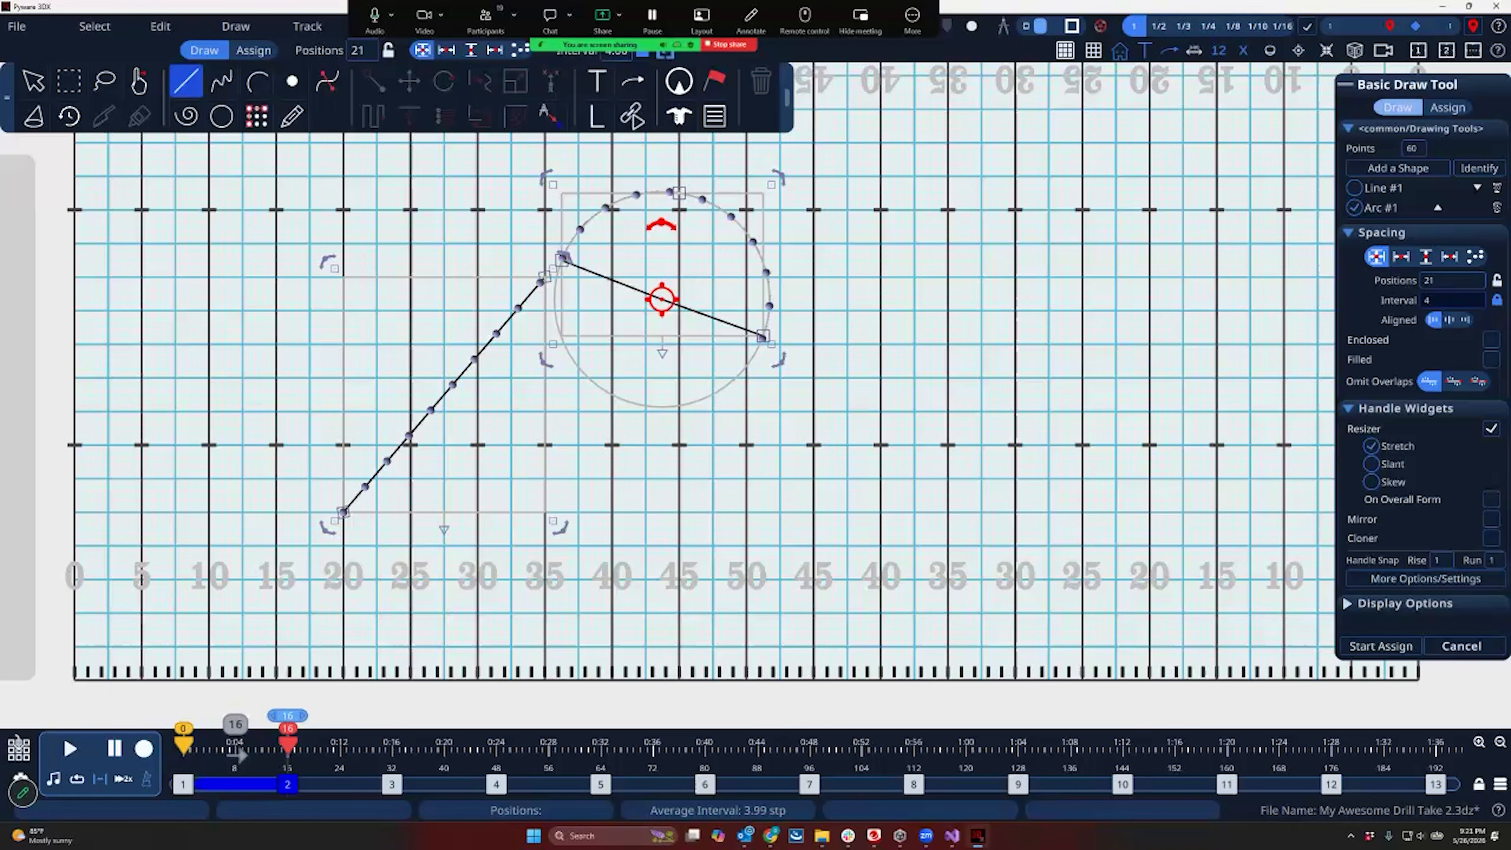
left_click(1398, 168)
left_click(1343, 432)
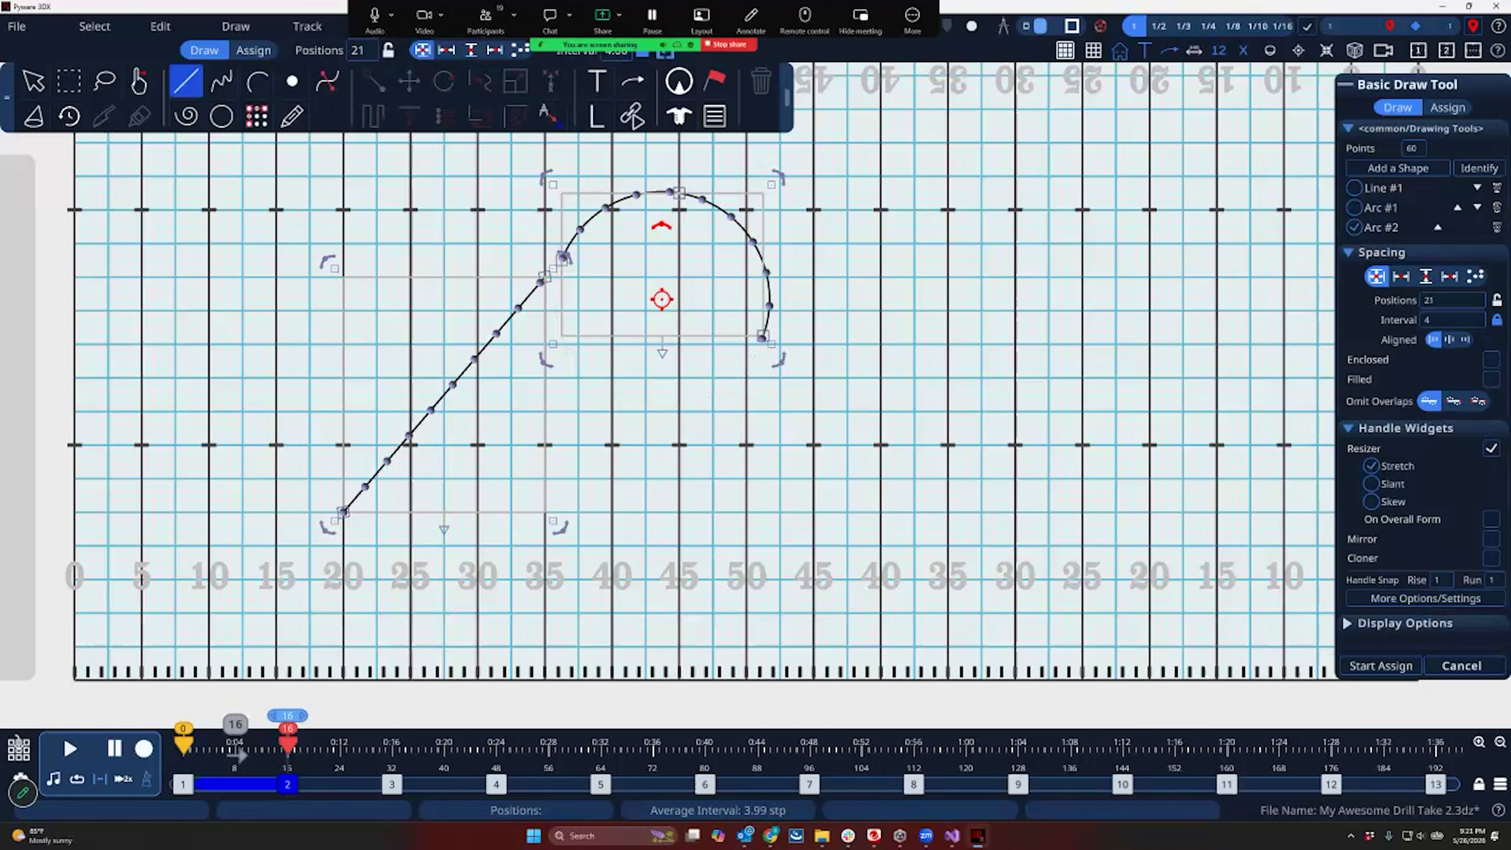
left_click_drag(881, 445, 864, 486)
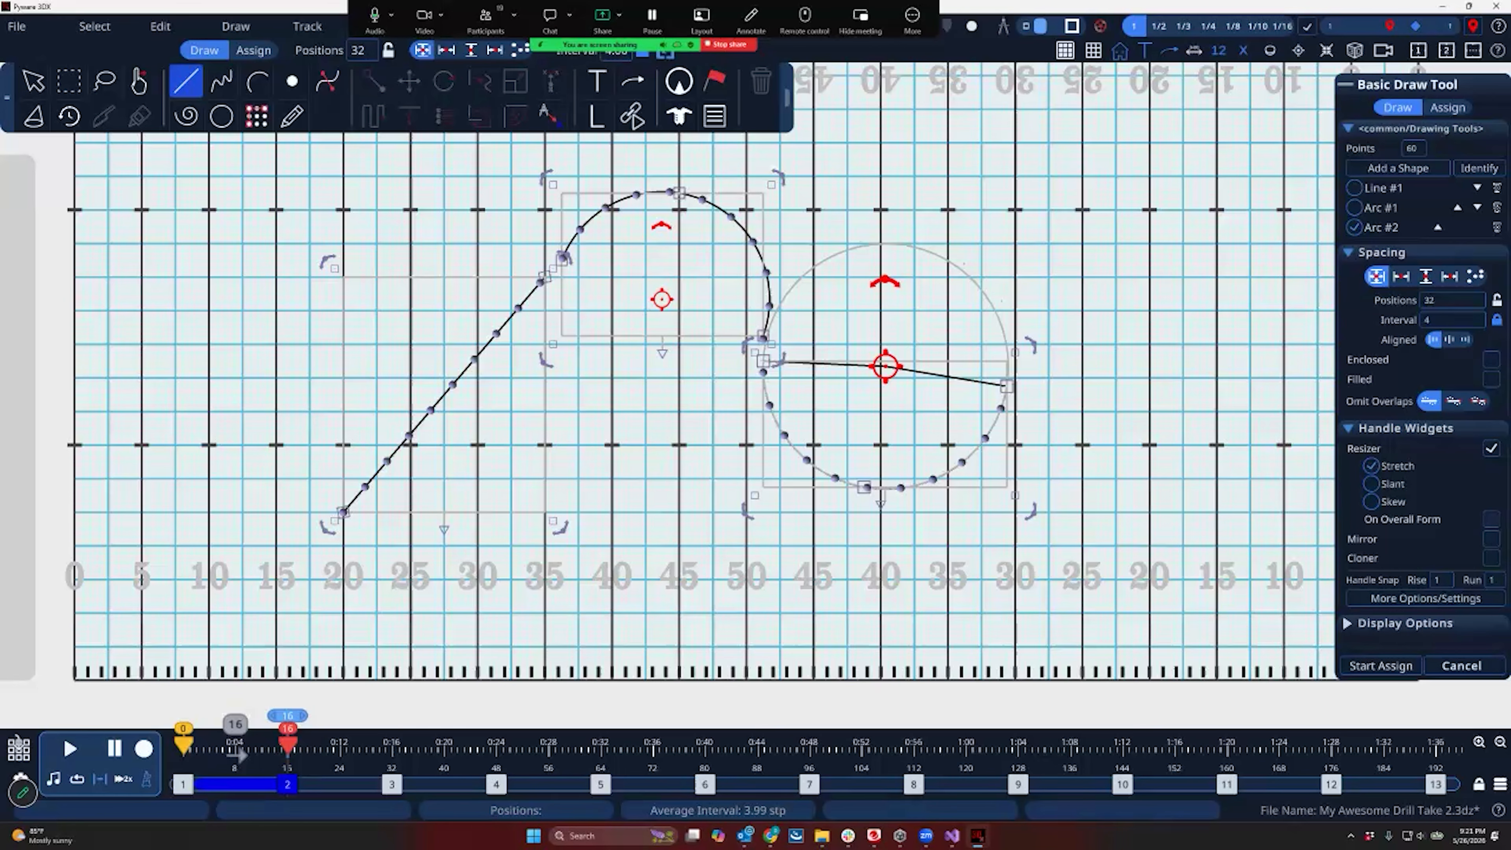
mouse_move(886, 366)
left_mouse_down()
mouse_move(869, 382)
mouse_move(894, 357)
left_mouse_up()
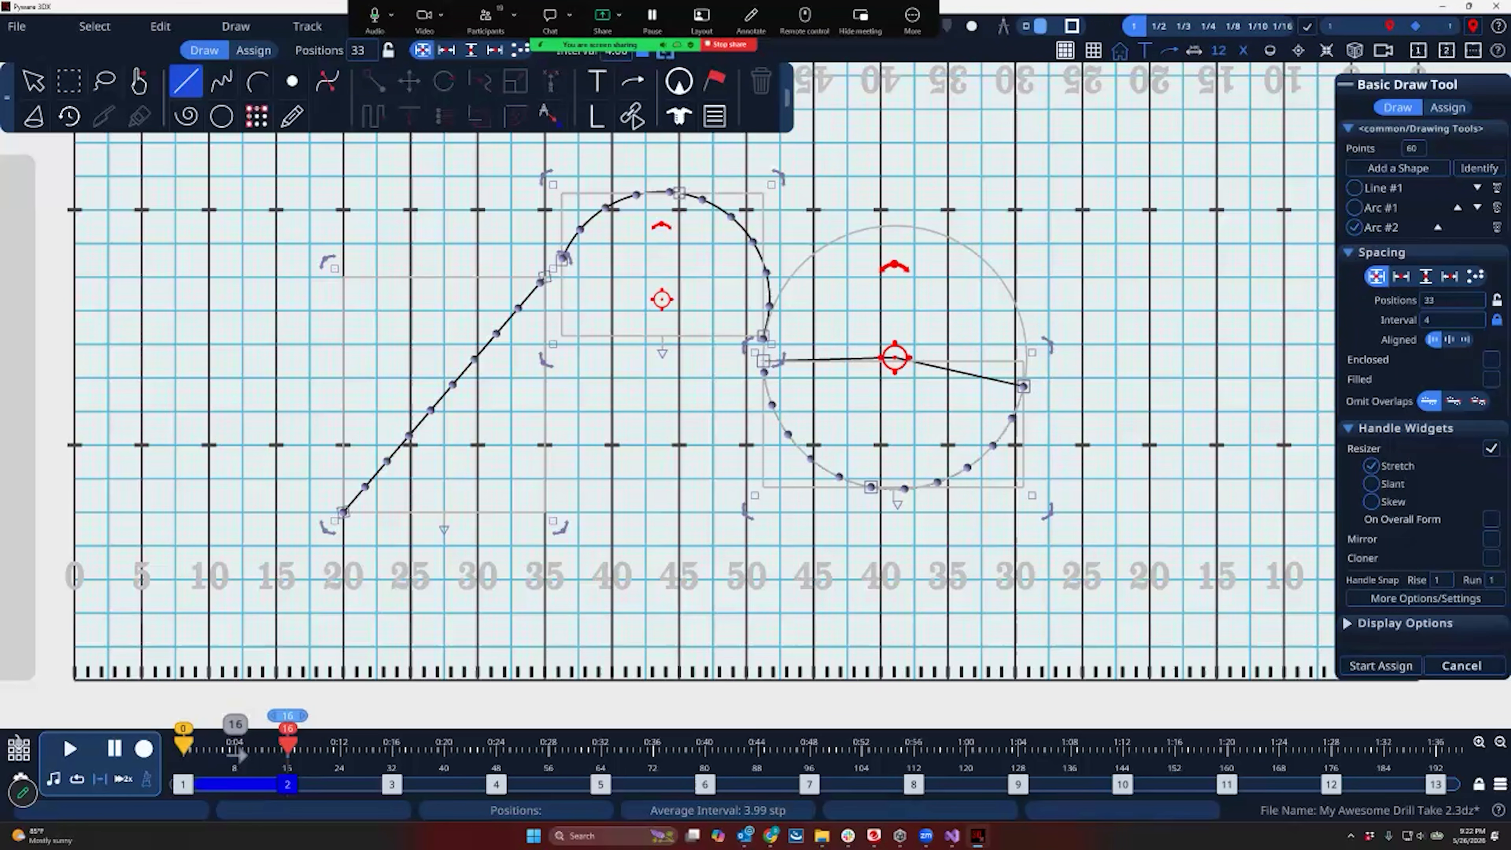
Apply the resizer to the overall form and reshape it with Slant to span about the 5 to 45 yard lines, adjusting the second arc's centre
left_click(1491, 519)
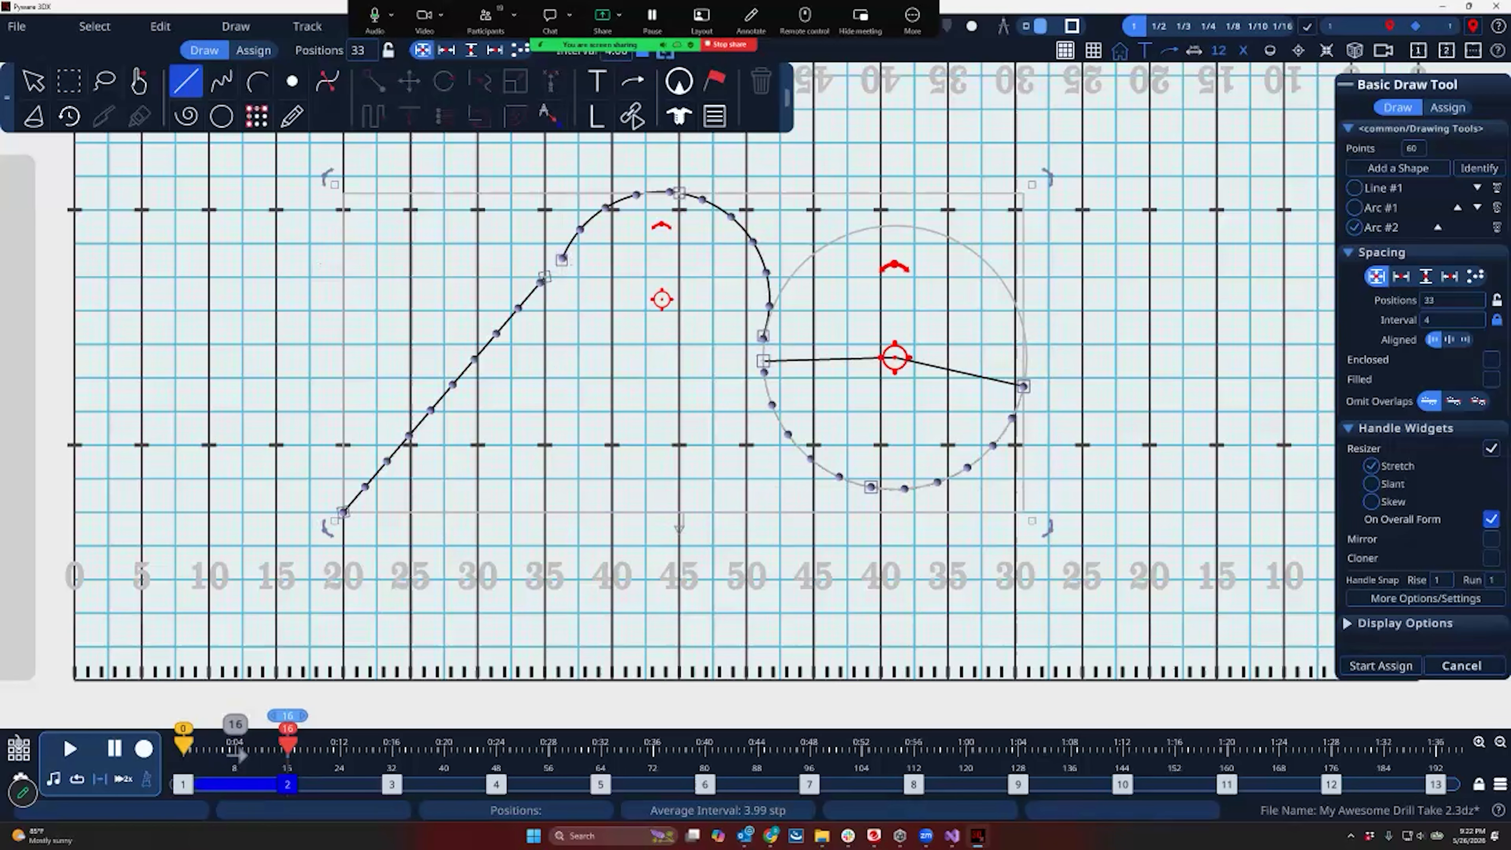
left_click_drag(679, 526, 486, 543)
left_click_drag(838, 201, 690, 250)
left_click_drag(572, 339, 543, 321)
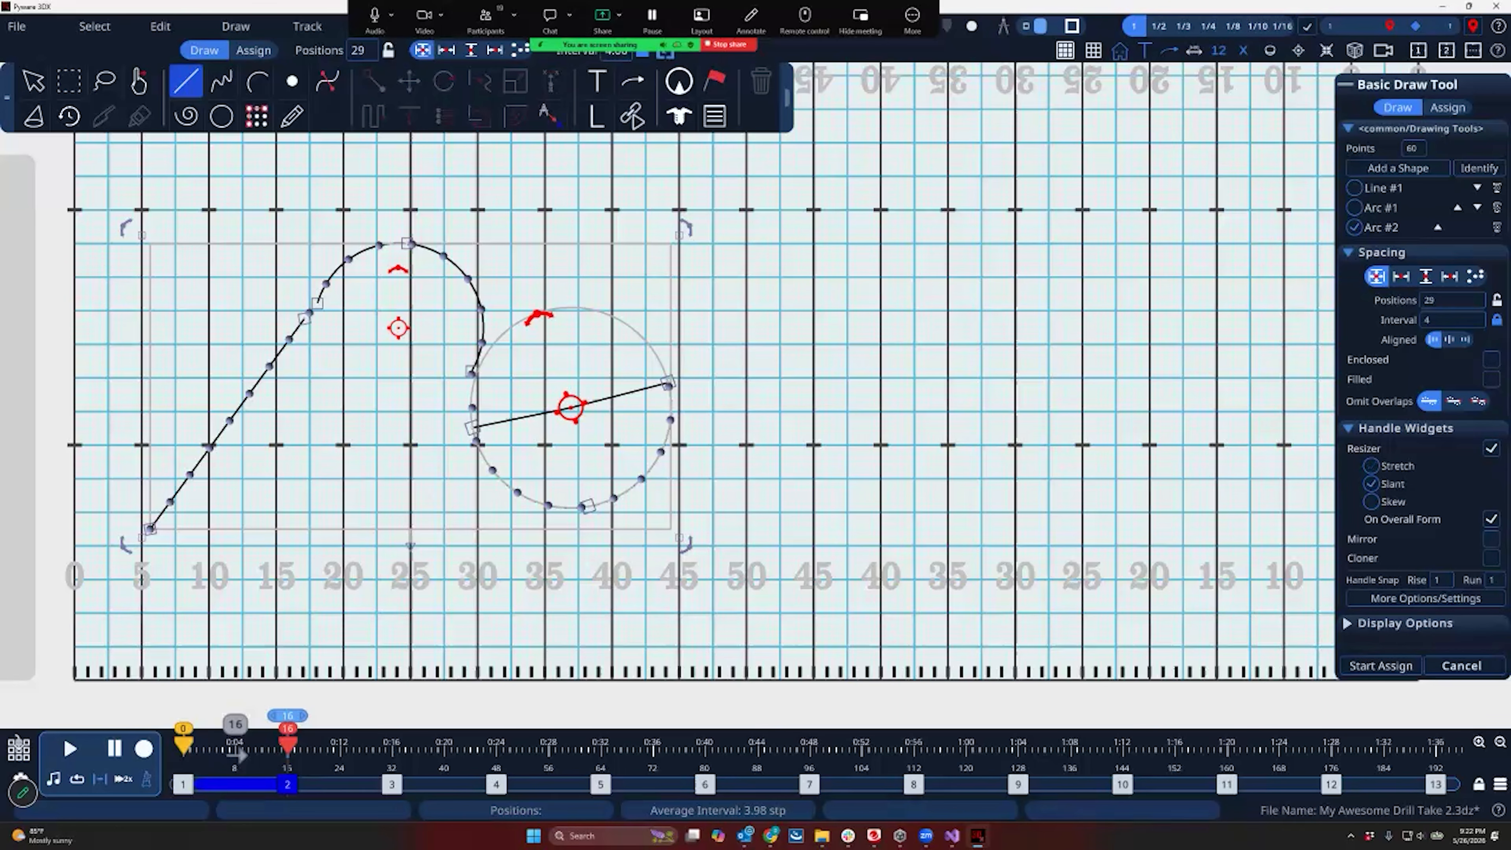
left_click_drag(679, 538, 627, 399)
key("ctrl+z")
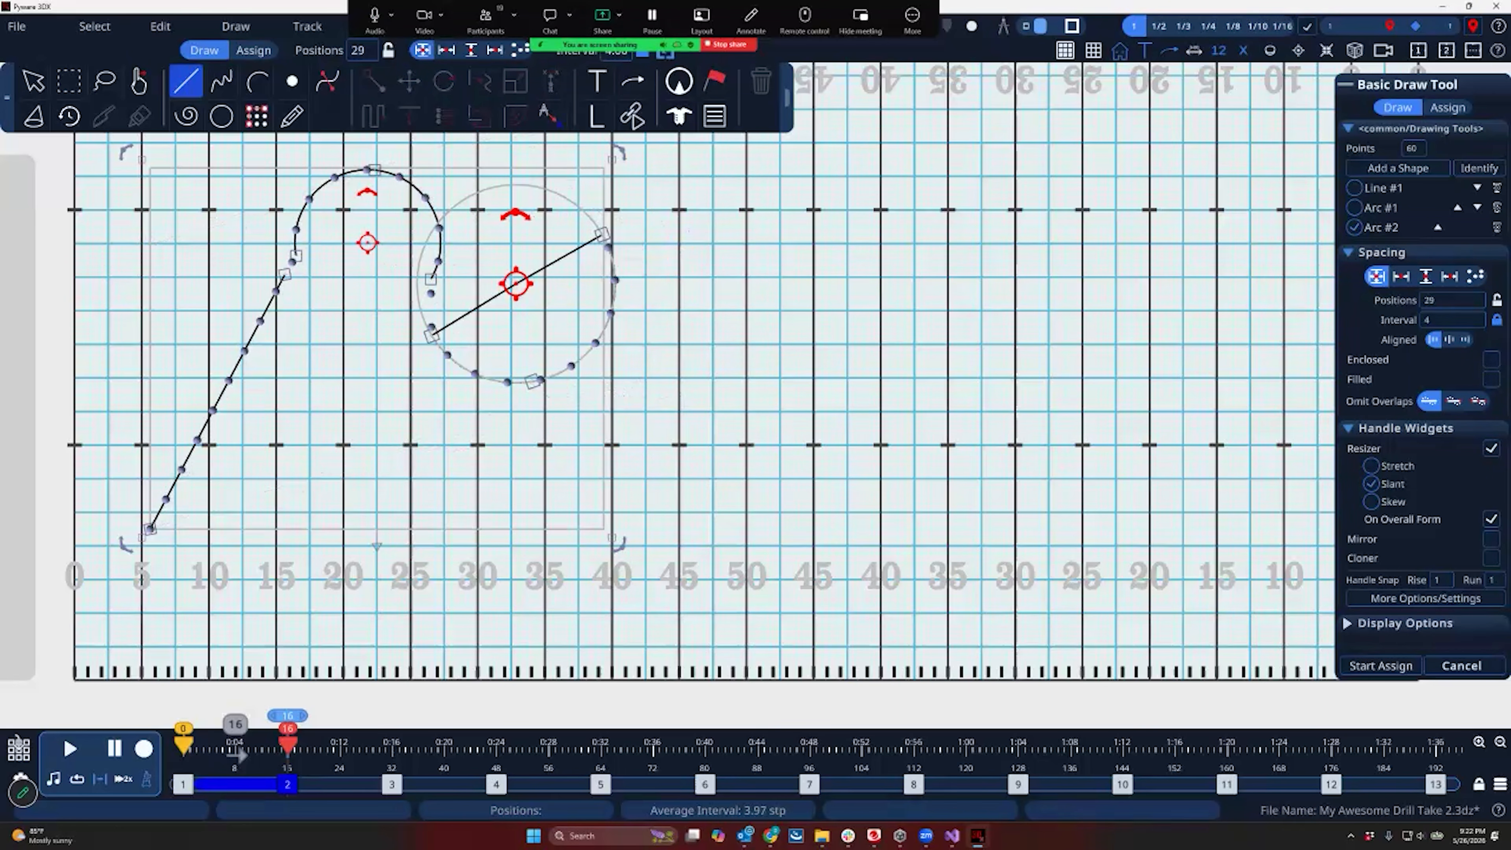
left_click_drag(605, 219, 702, 381)
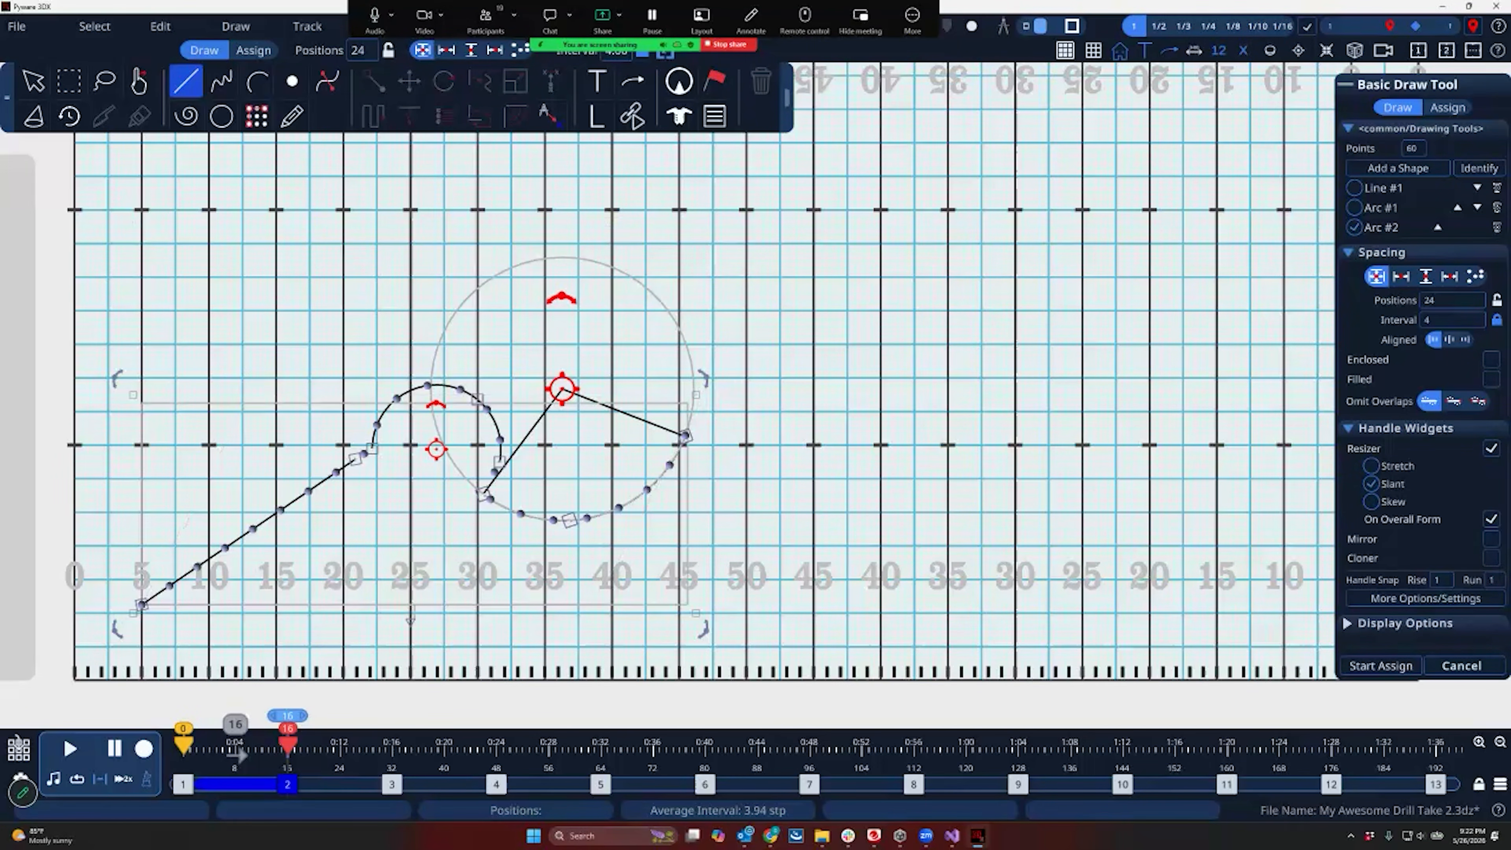
left_click_drag(562, 389, 580, 414)
Set the form's interval to 3 steps, and discard the unassigned drawing after checking its display options
left_click(1452, 321)
type("3")
key("Return")
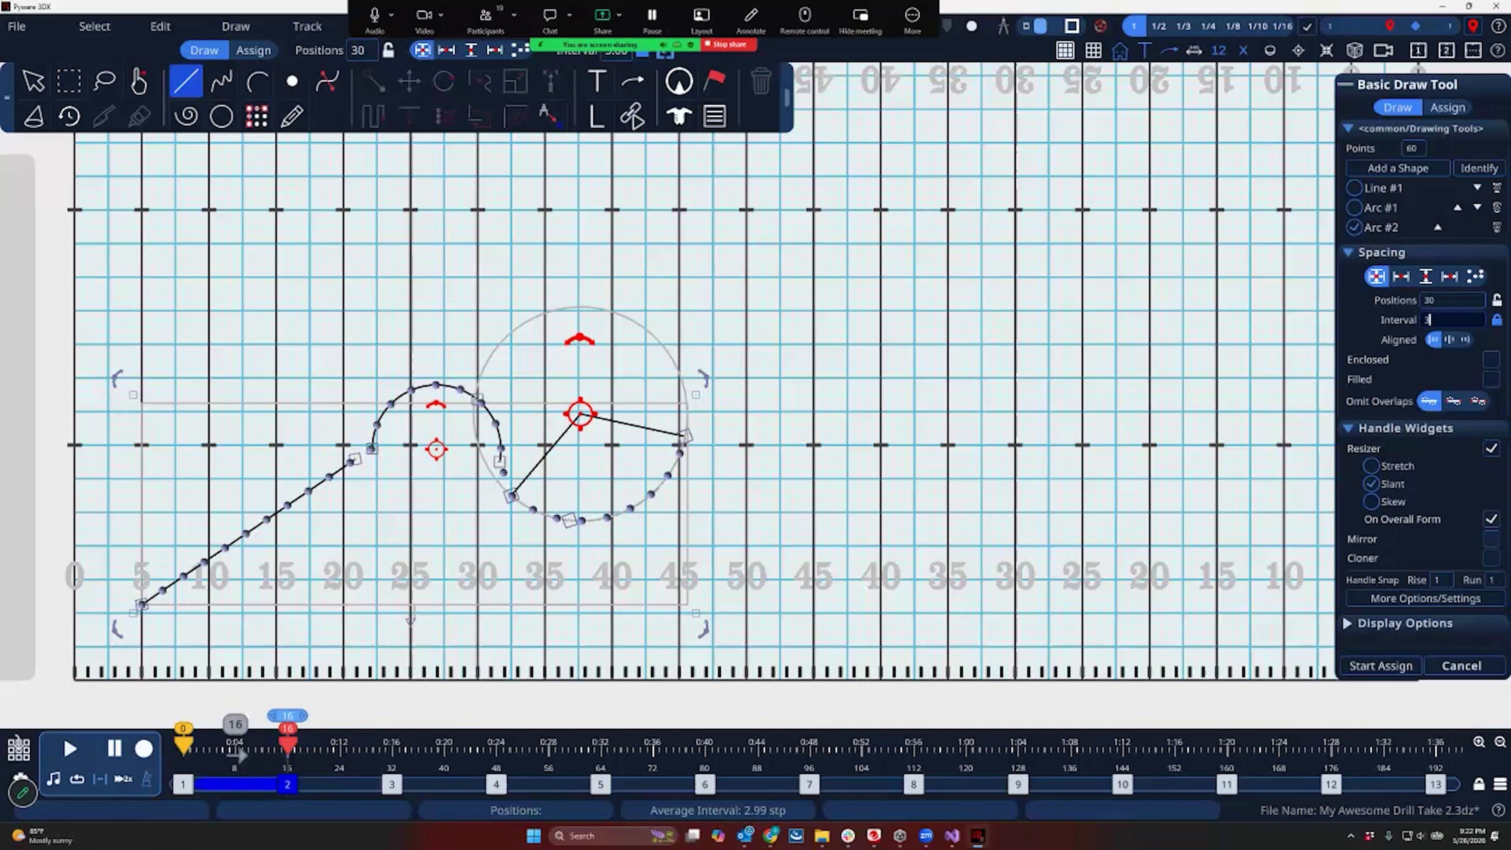
left_click(1348, 623)
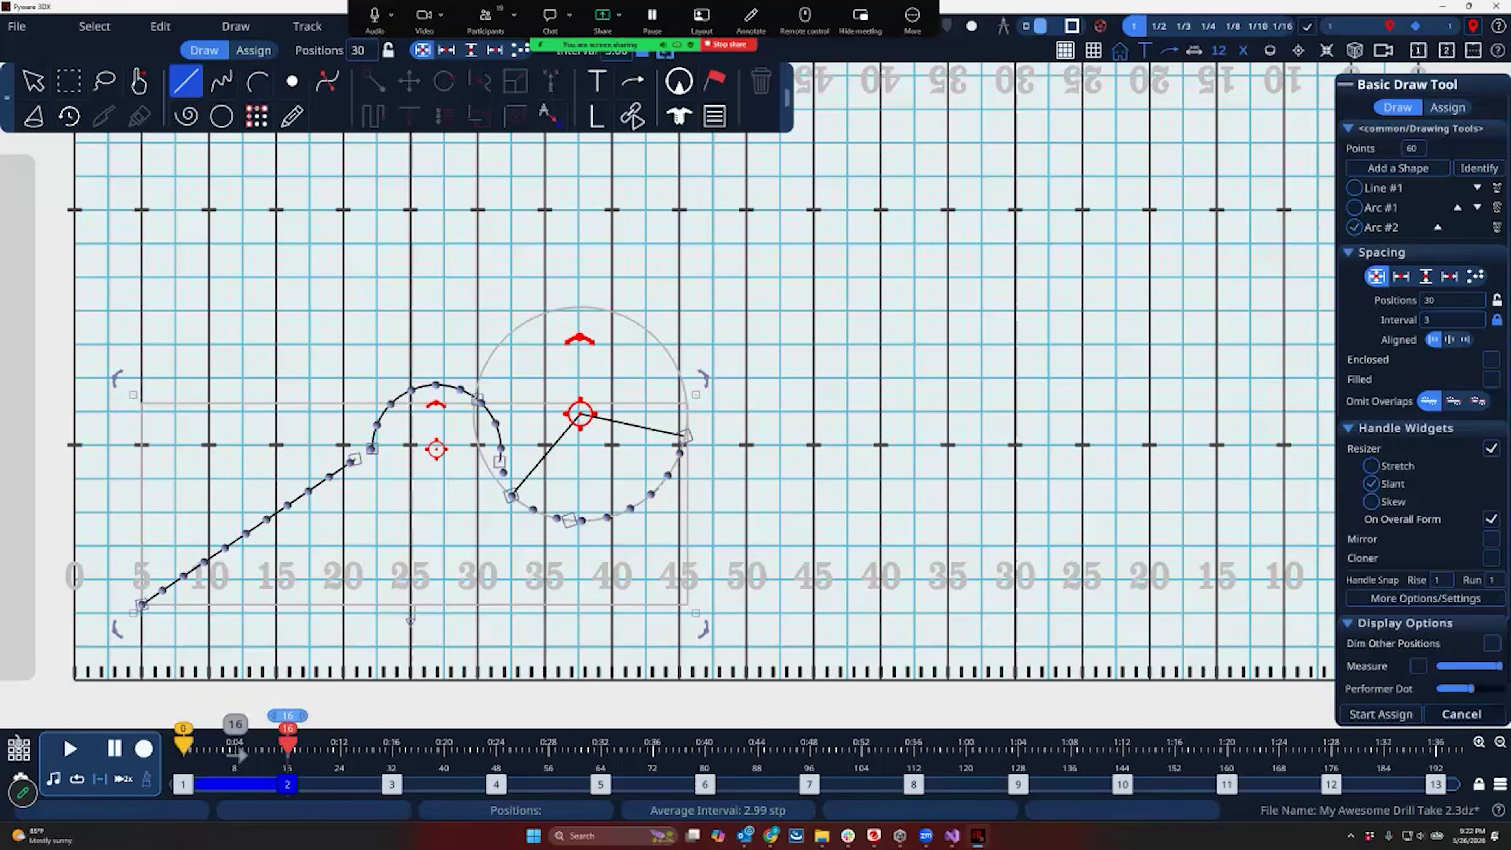
key("Escape")
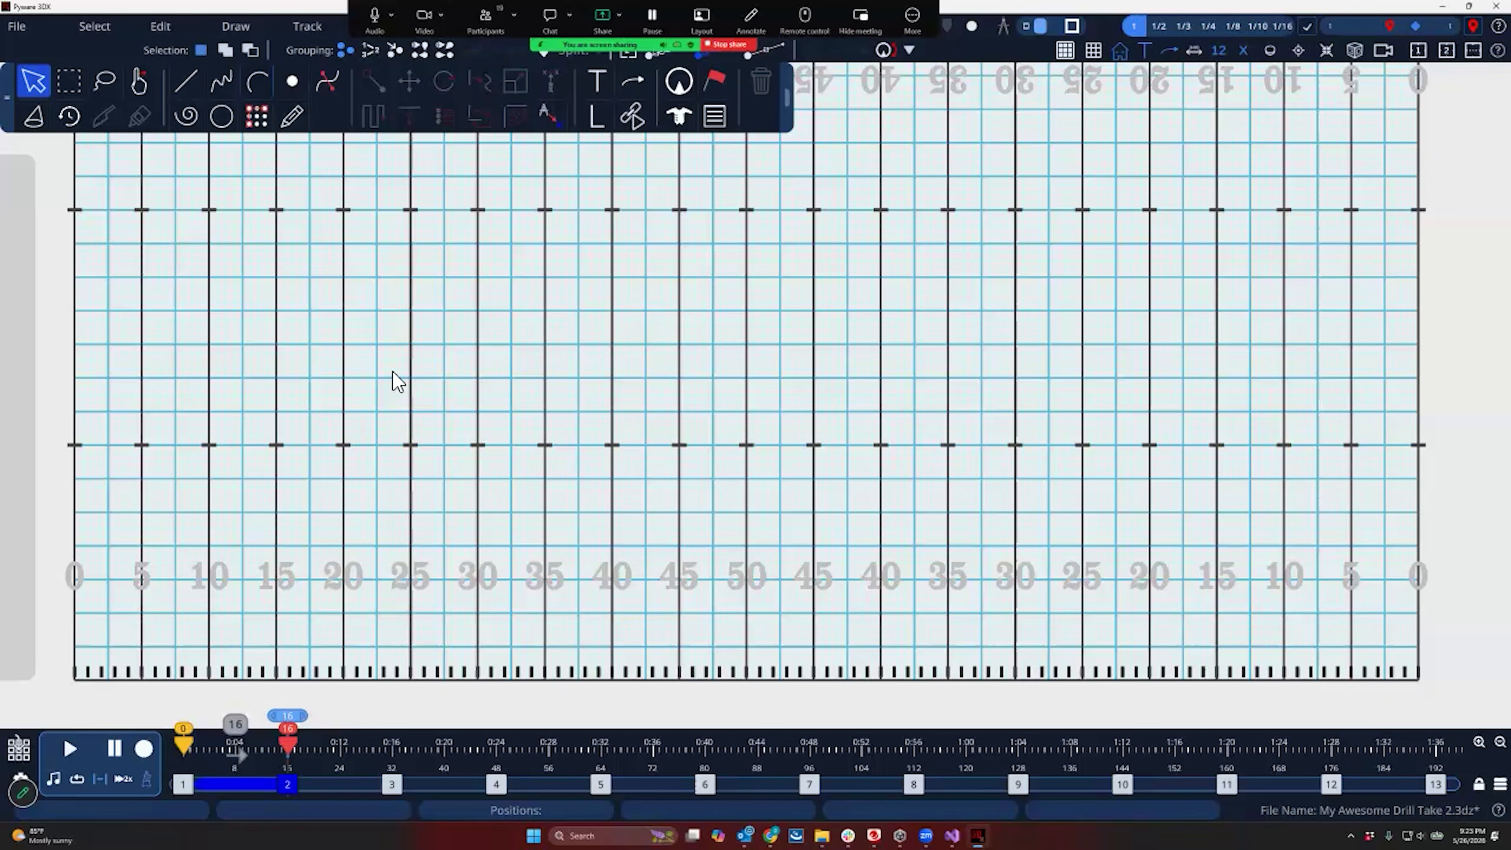
Draw an upward-bulging arc from about the 15 to the 30 yard line, and add a second arc beside it ending near the 40
left_click(257, 81)
left_click_drag(284, 365, 270, 344)
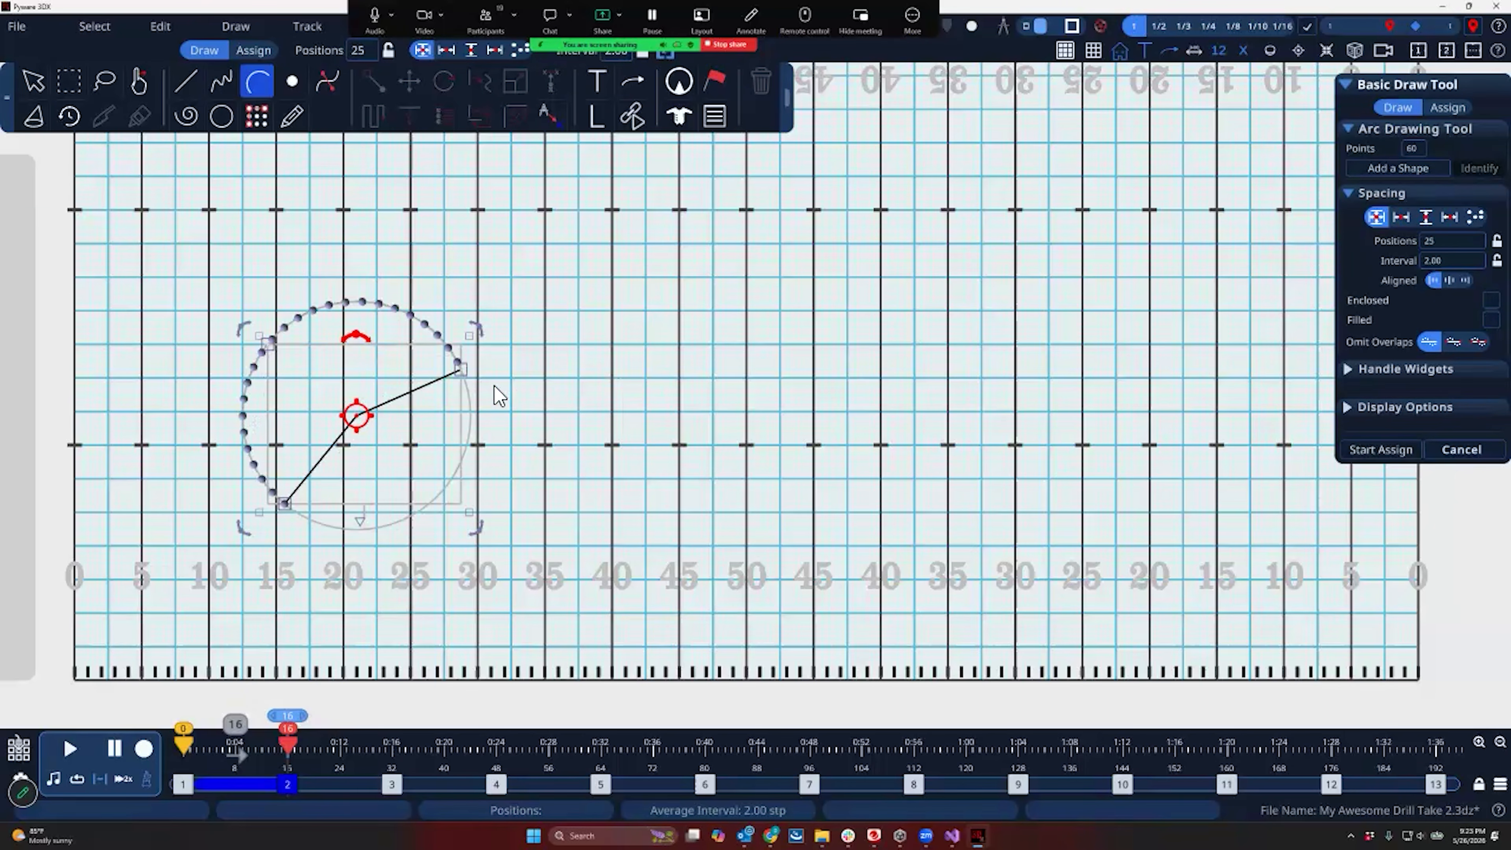
left_click(1397, 168)
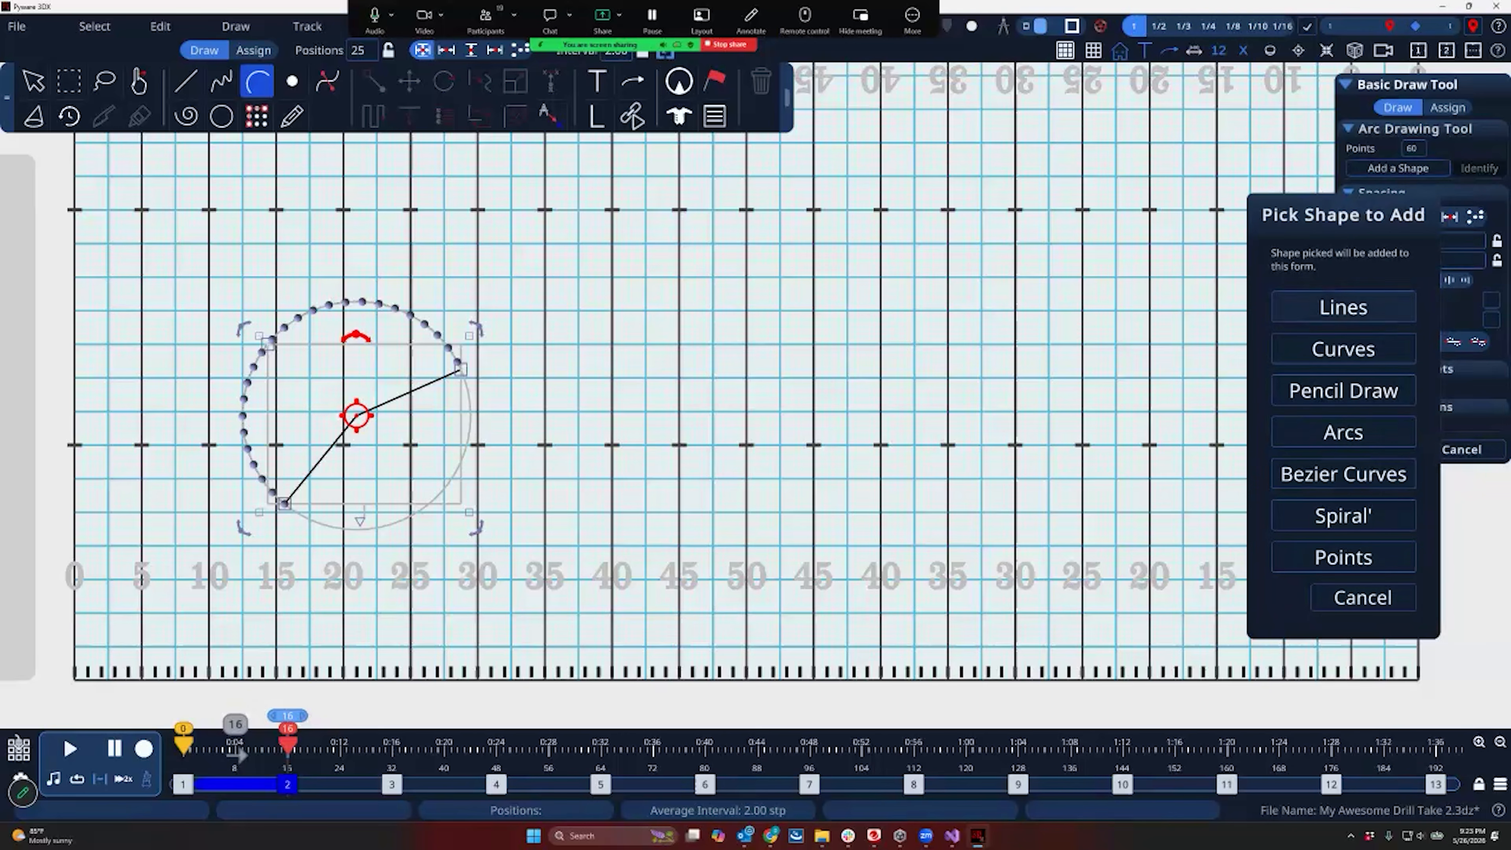
left_click(1342, 432)
left_click(488, 381)
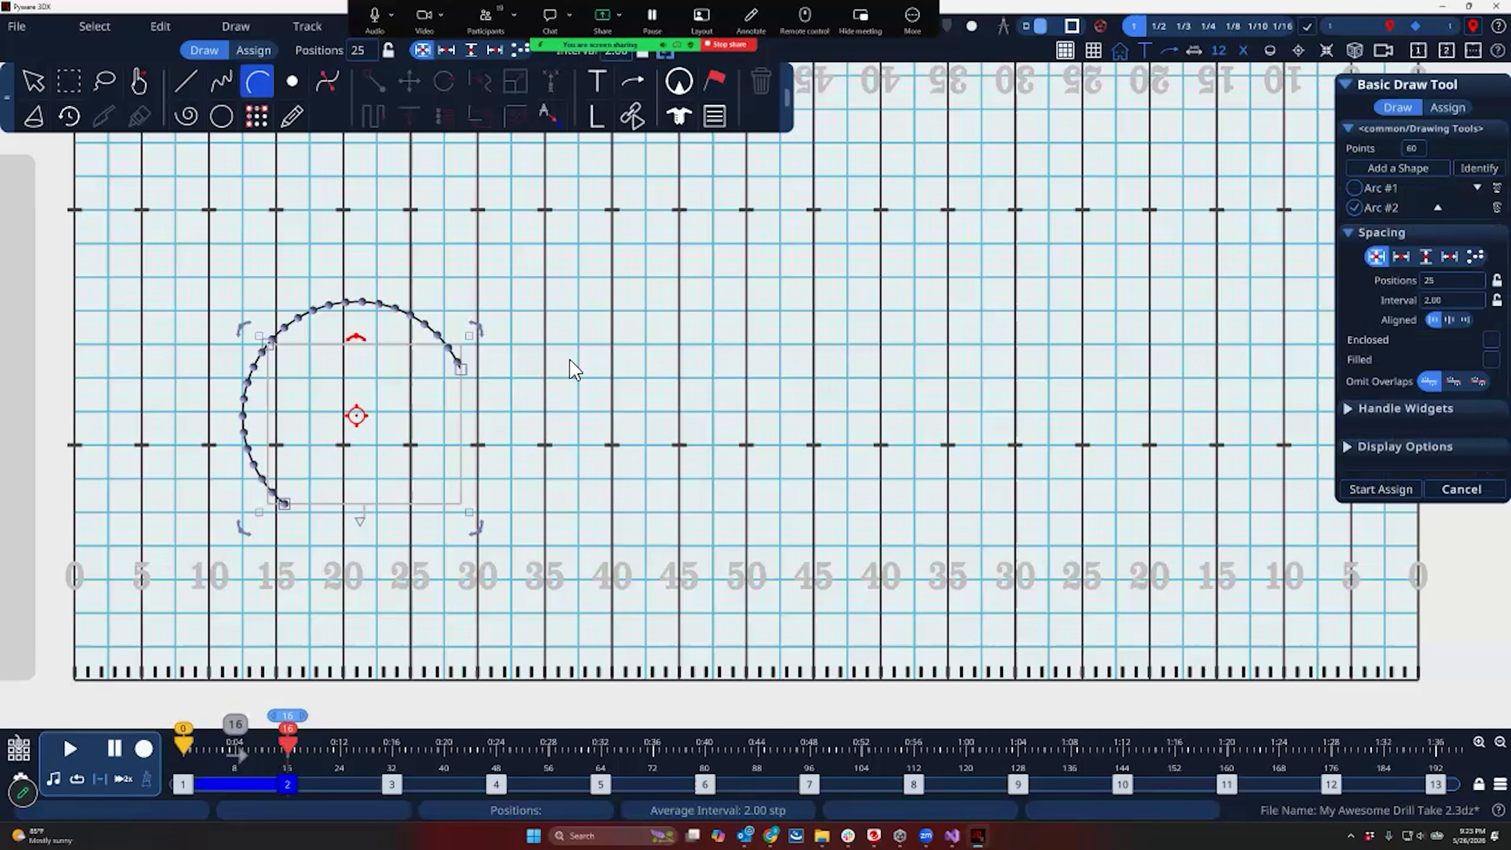
left_click(764, 403)
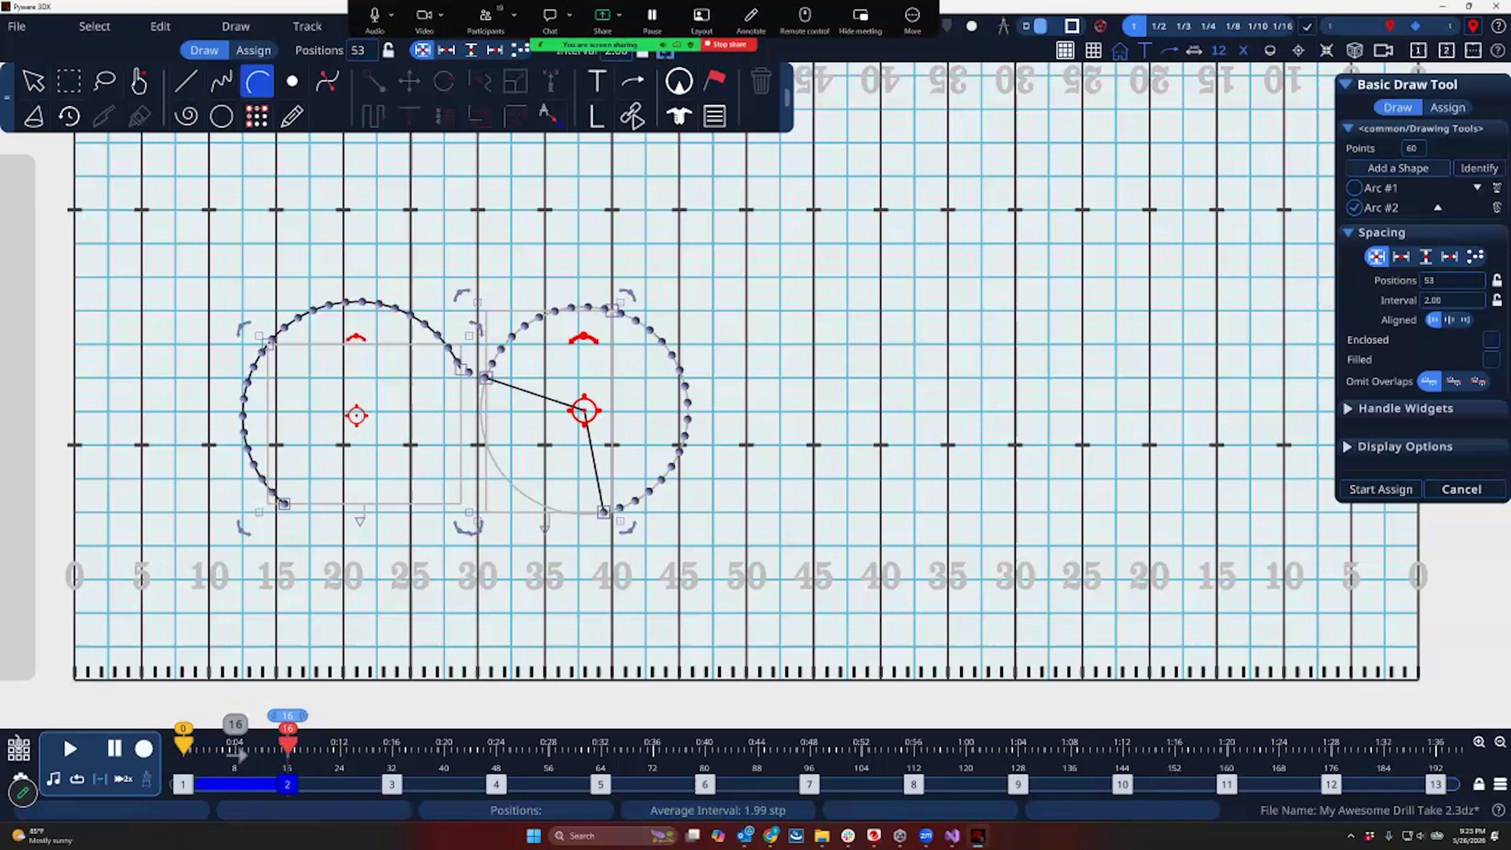
Add a third arc bulging toward the front sideline beneath the two arcs, and adjust the arc ends so they nearly meet
left_click(1398, 168)
left_click(1342, 432)
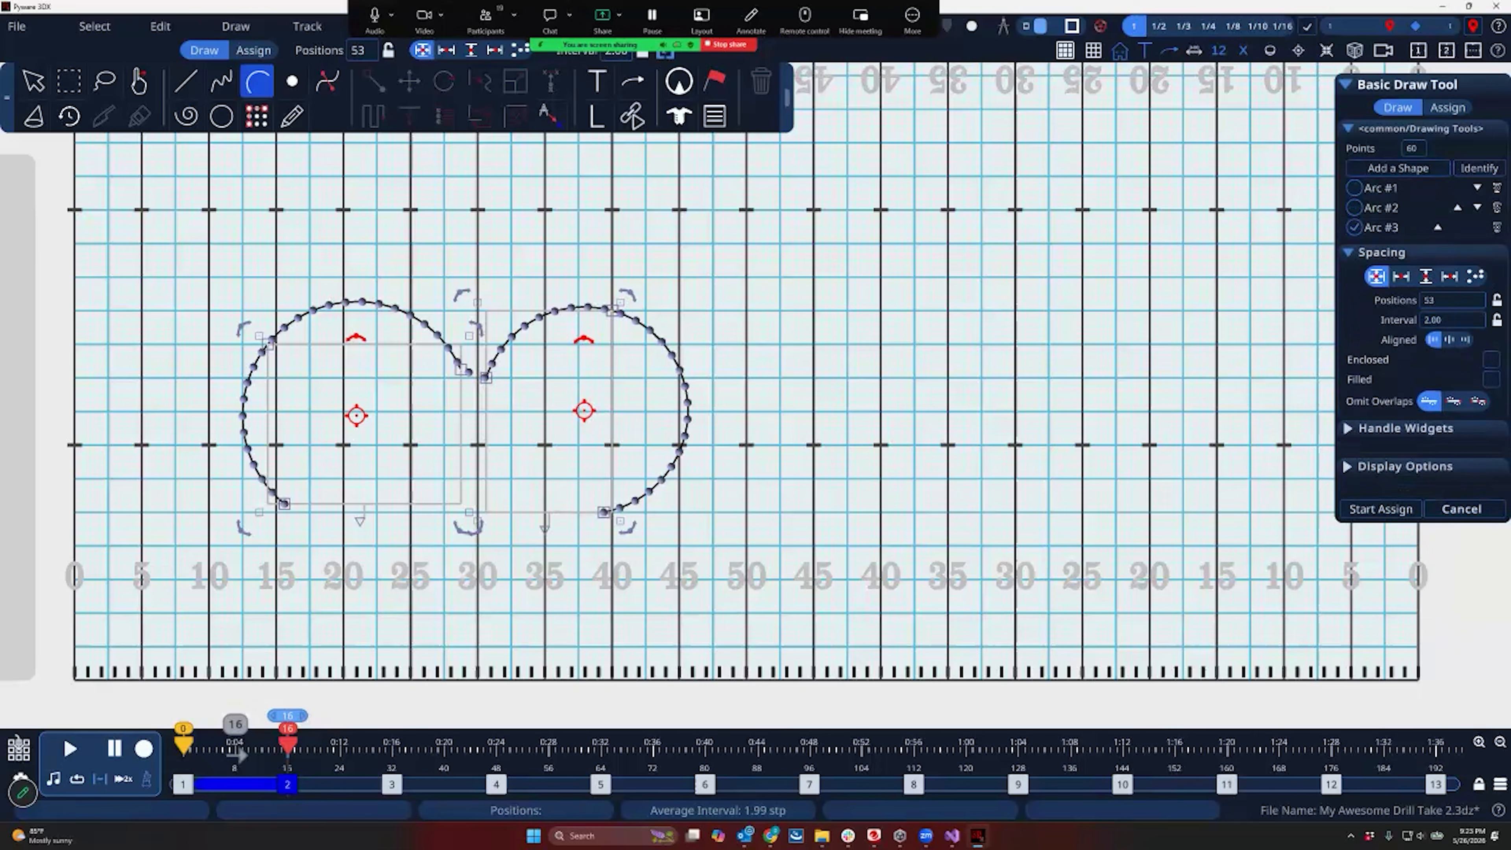
left_click(318, 528)
left_click(452, 597)
left_click_drag(452, 596, 445, 662)
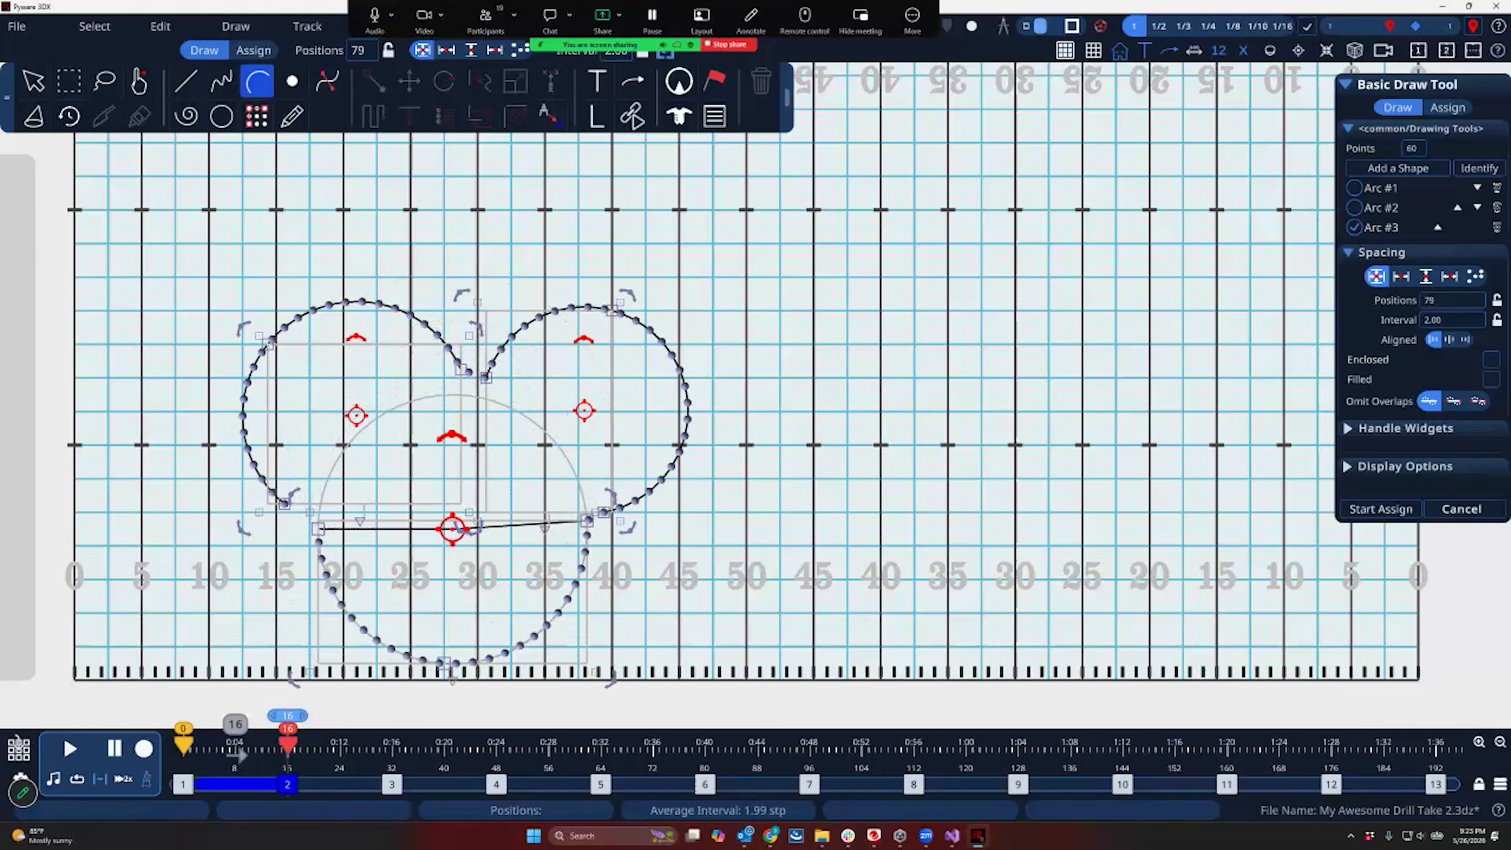
left_click_drag(318, 528, 309, 520)
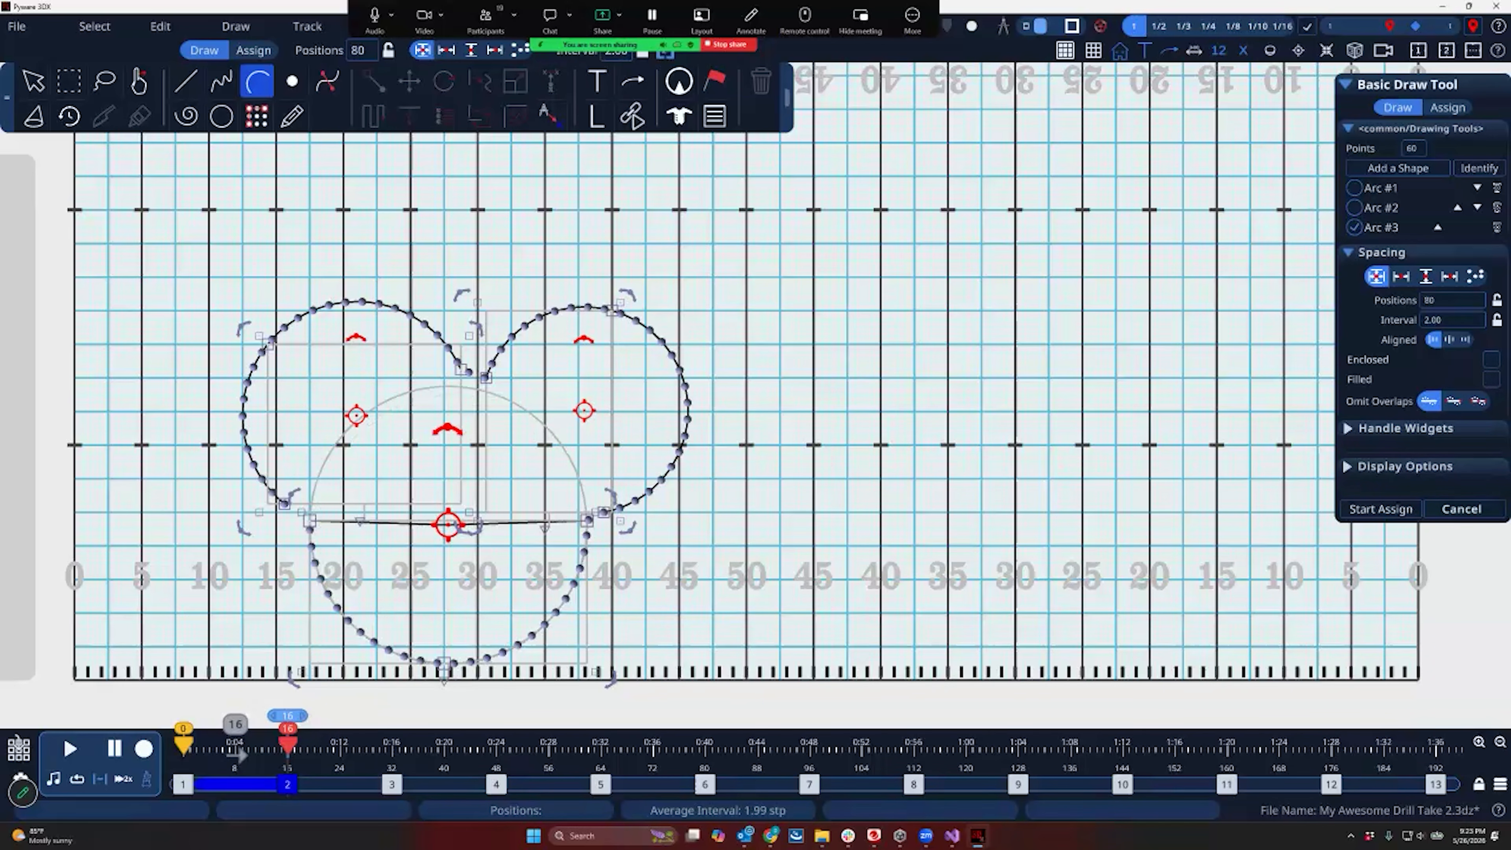
mouse_move(463, 370)
left_mouse_down()
mouse_move(444, 369)
mouse_move(469, 369)
left_mouse_up()
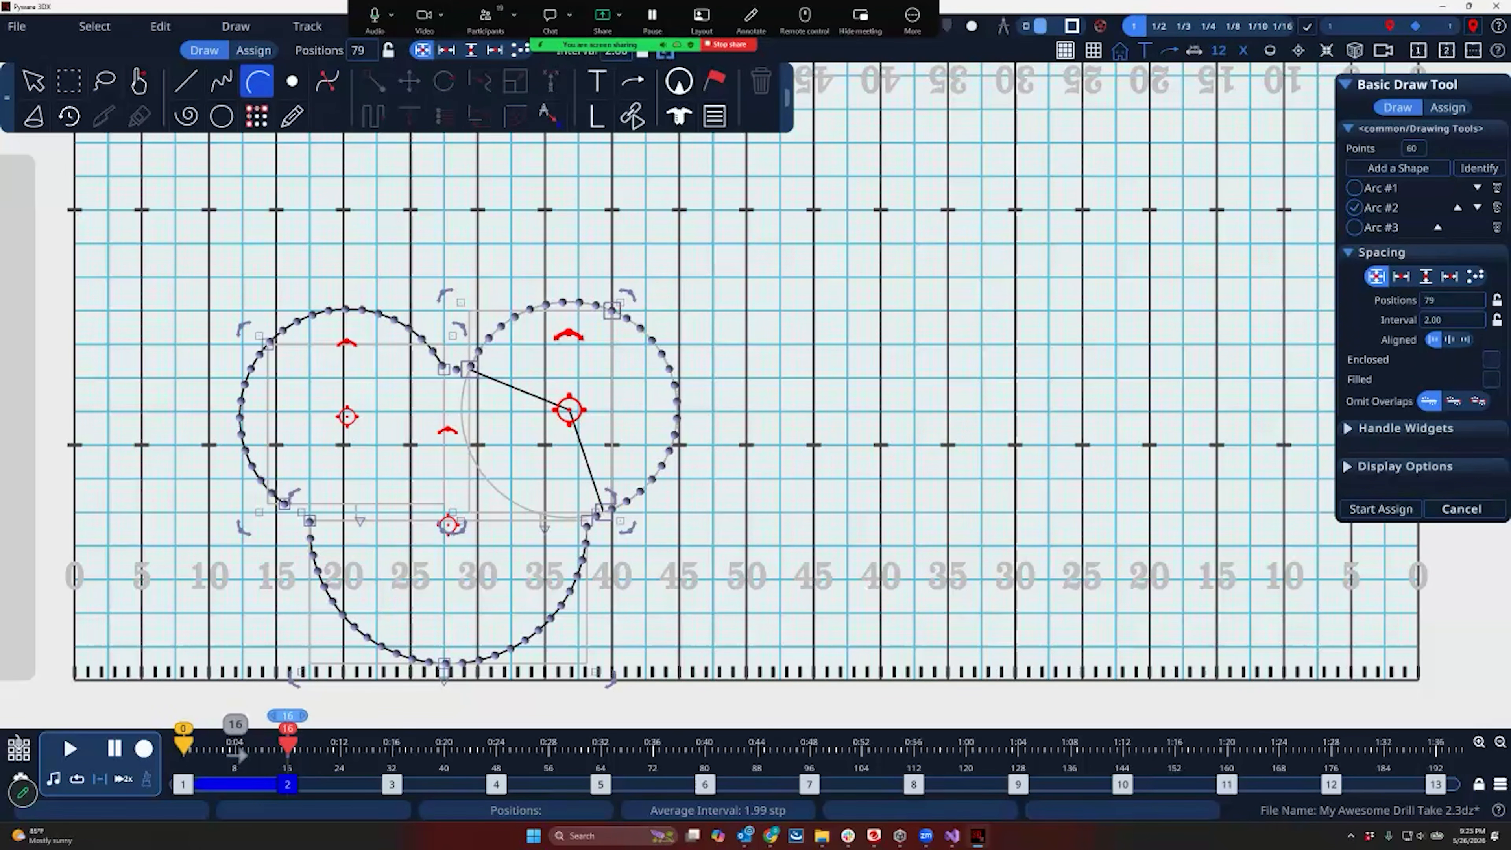
Fill the three-arc form with positions at horizontal and vertical intervals of 4, using the staggered interval
left_click(1491, 359)
left_click(1491, 360)
left_click(1491, 379)
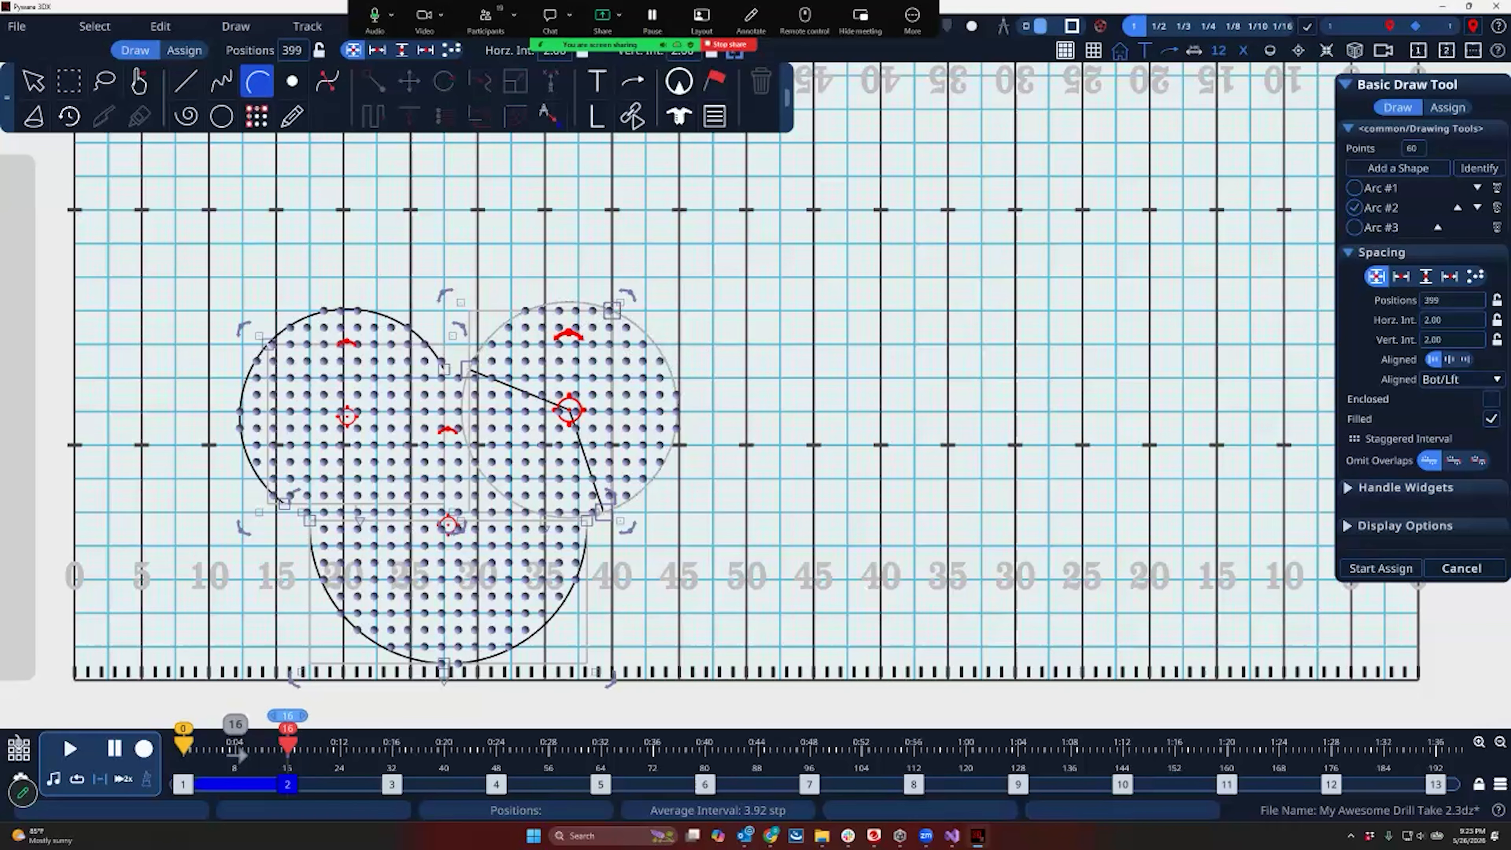
left_click(1454, 321)
type("4")
key("Tab")
type("4")
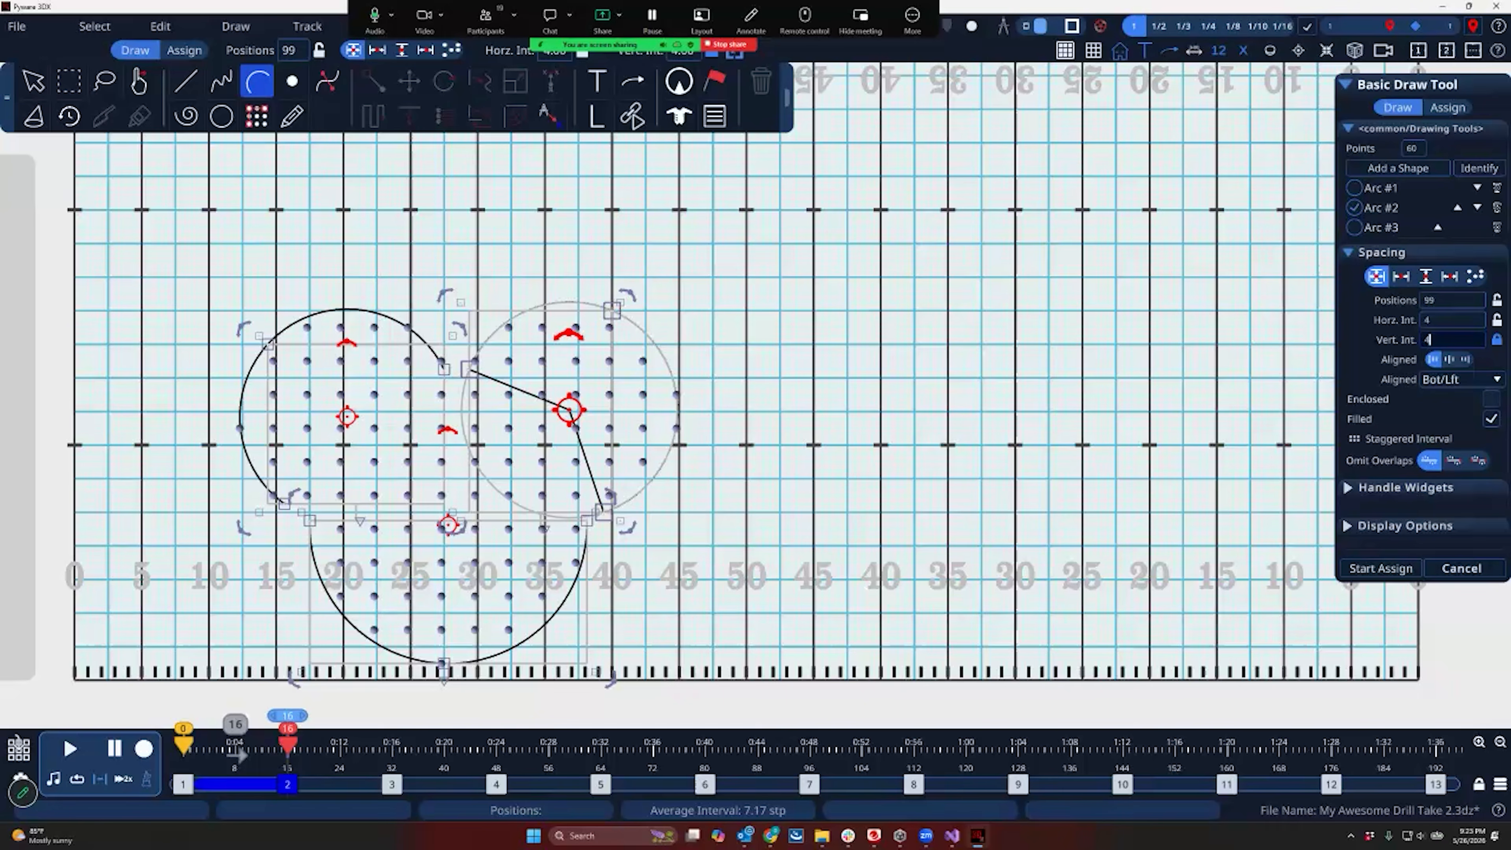
left_click(1354, 439)
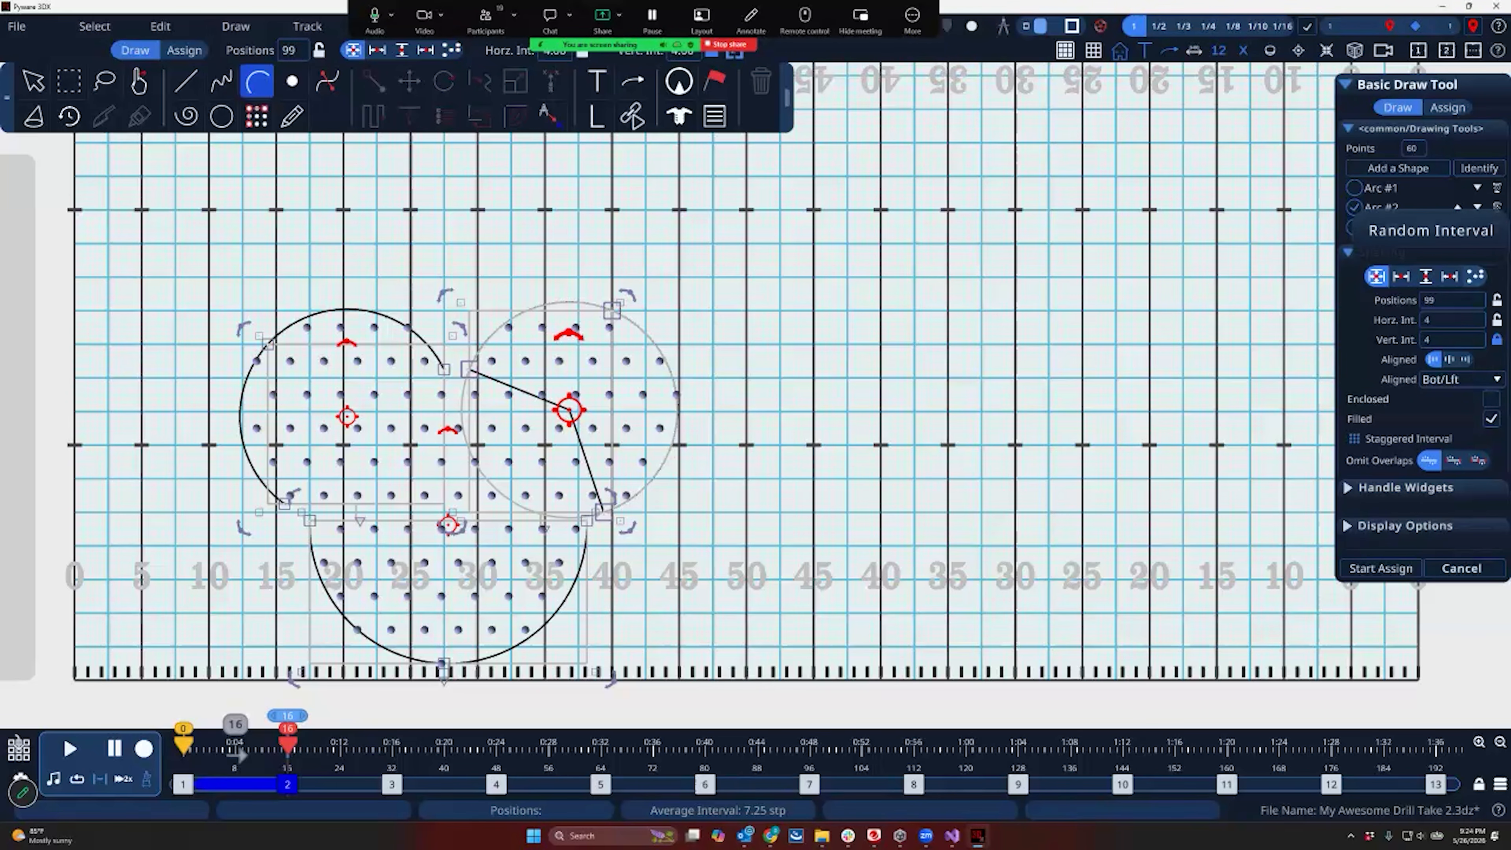
Switch the fill to a random interval with minimum 3 and maximum 5, and reshape Arc #2 slightly with its upper handle
left_click(1476, 276)
left_click(1442, 359)
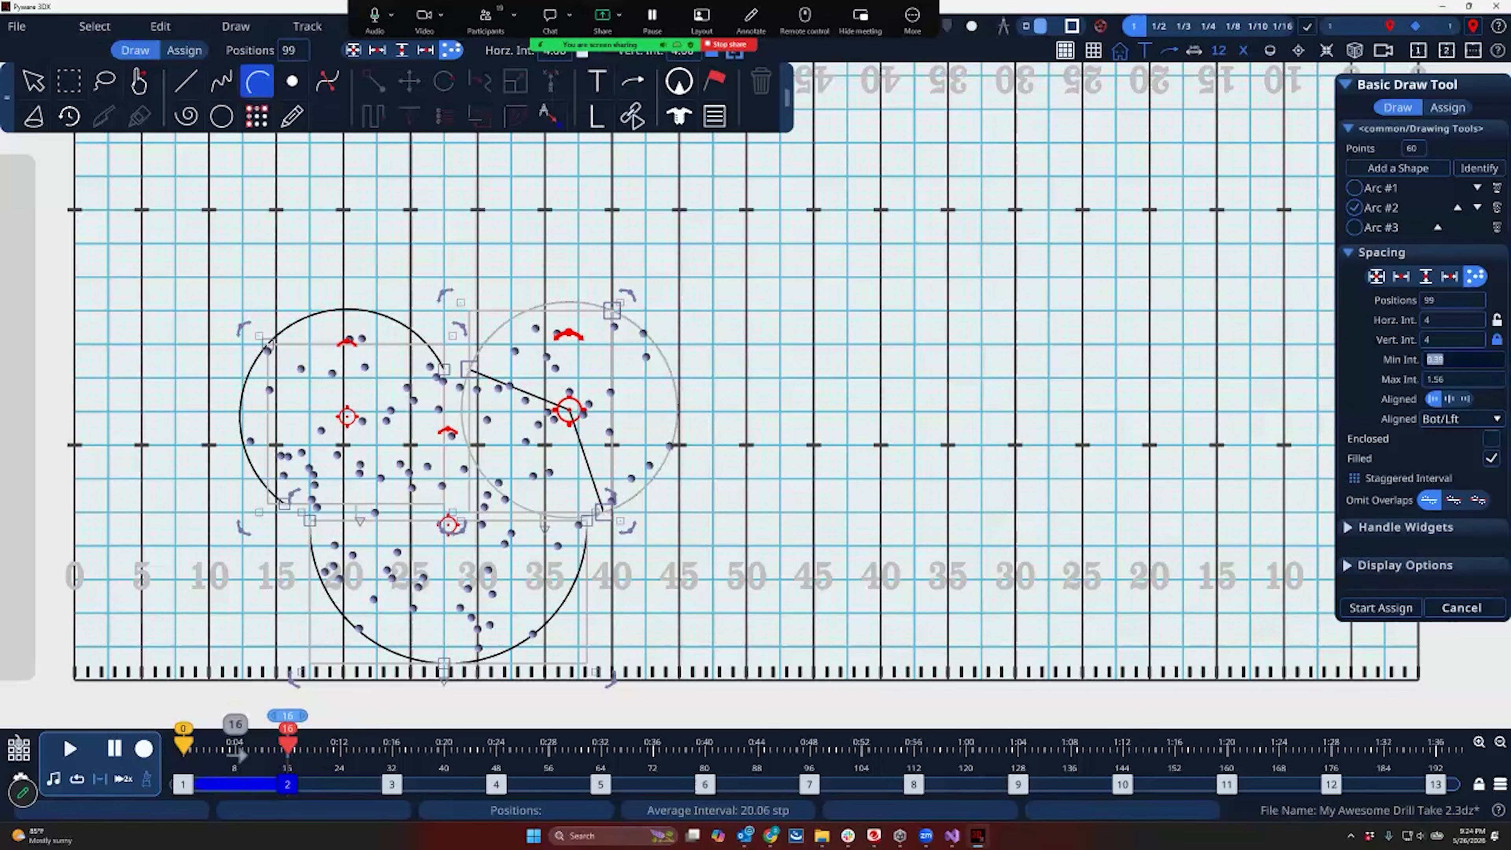
type("3")
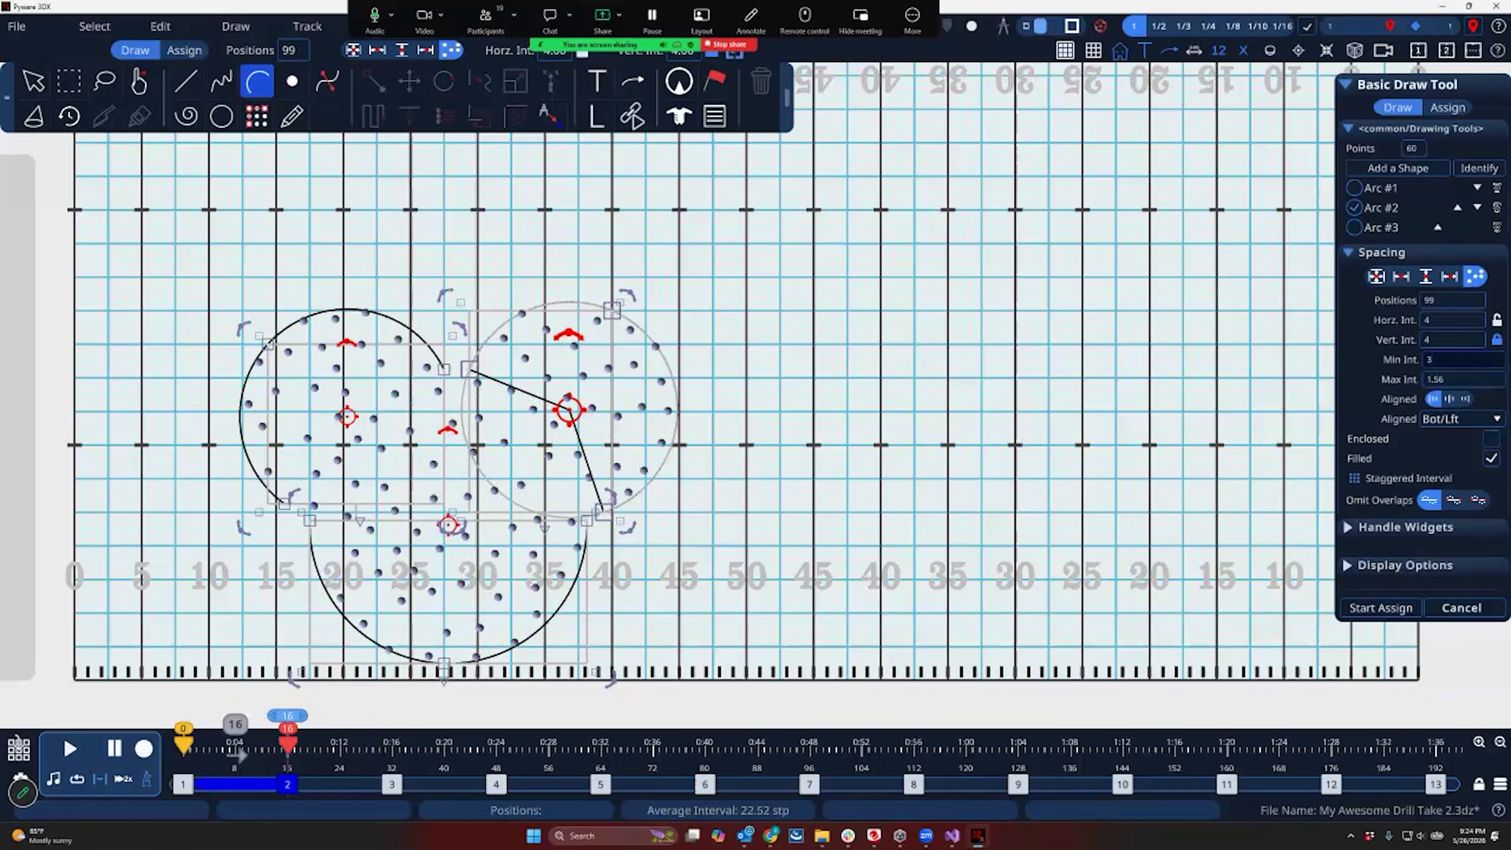
key("Tab")
type("5")
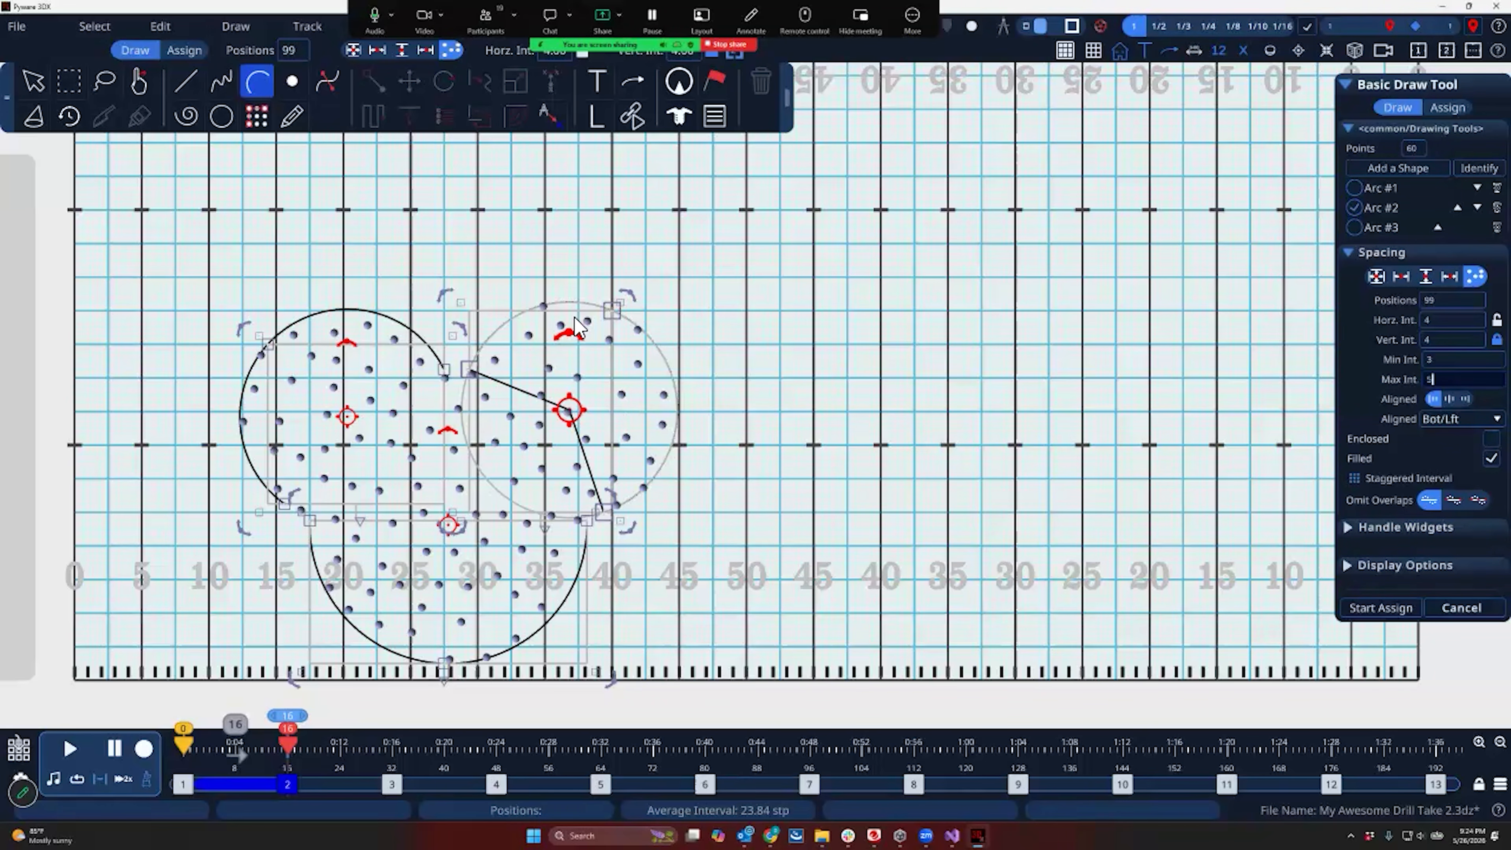
mouse_move(613, 311)
left_mouse_down()
mouse_move(606, 296)
mouse_move(587, 313)
left_mouse_up()
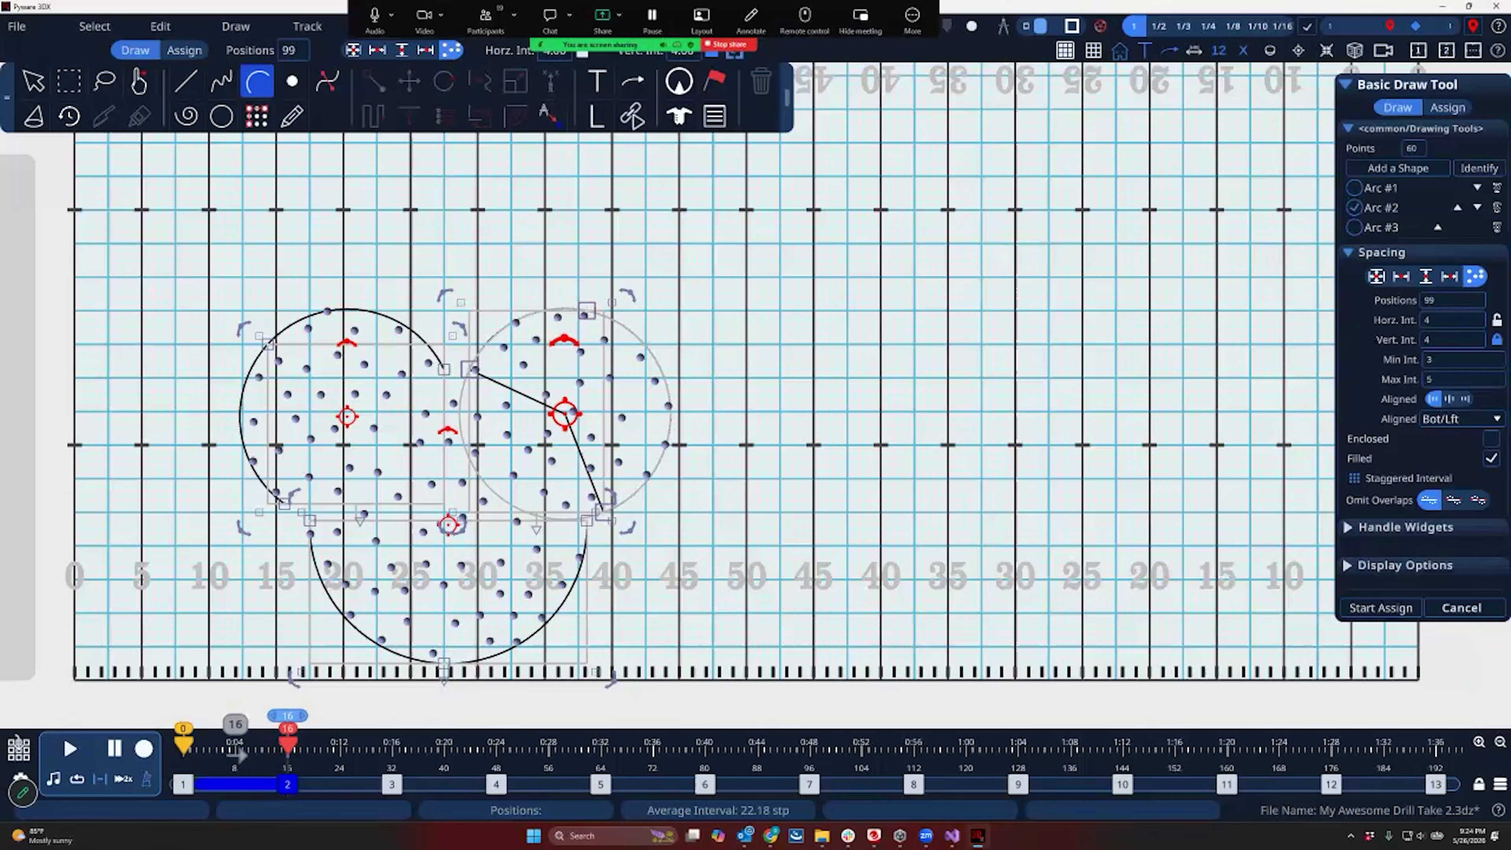
Delete Arc #3, adjust the lower end of Arc #2, and return the fill from random to regular interval spacing
left_click(1497, 227)
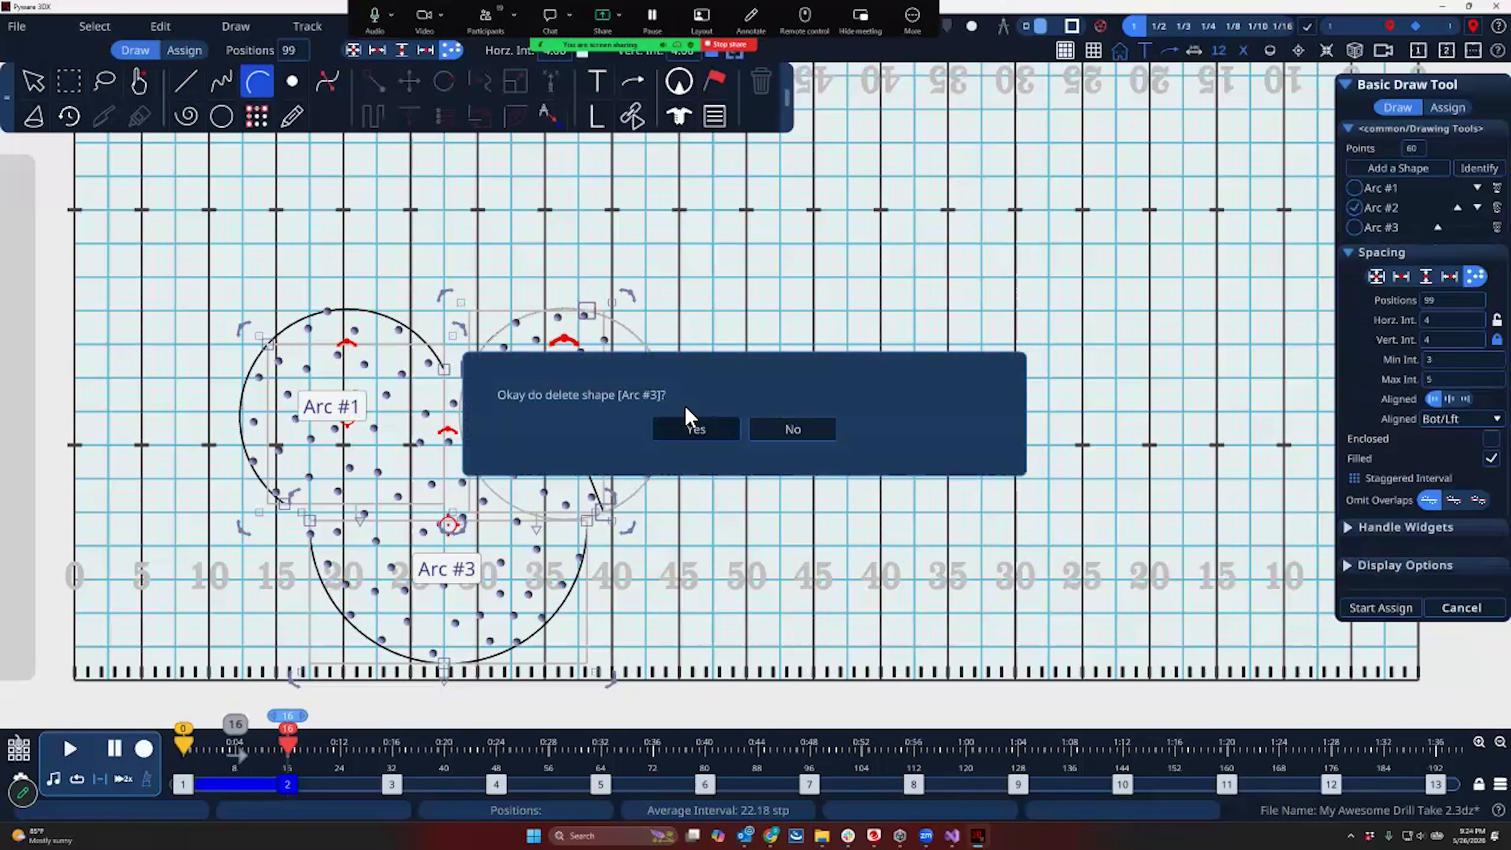
left_click(693, 426)
mouse_move(602, 510)
left_mouse_down()
mouse_move(691, 463)
mouse_move(641, 496)
mouse_move(624, 480)
mouse_move(629, 503)
left_mouse_up()
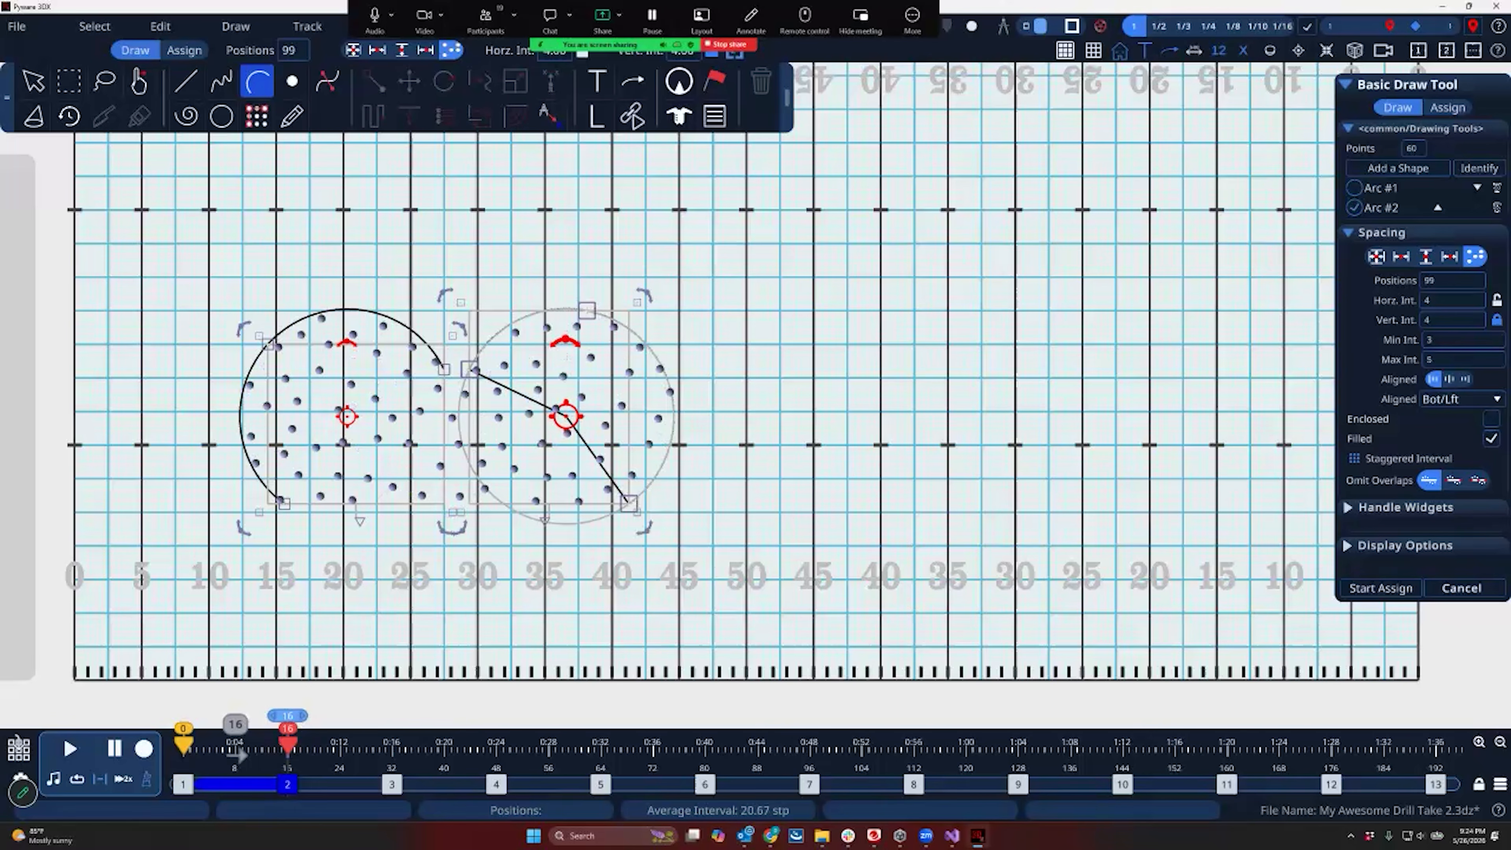
left_click(1376, 255)
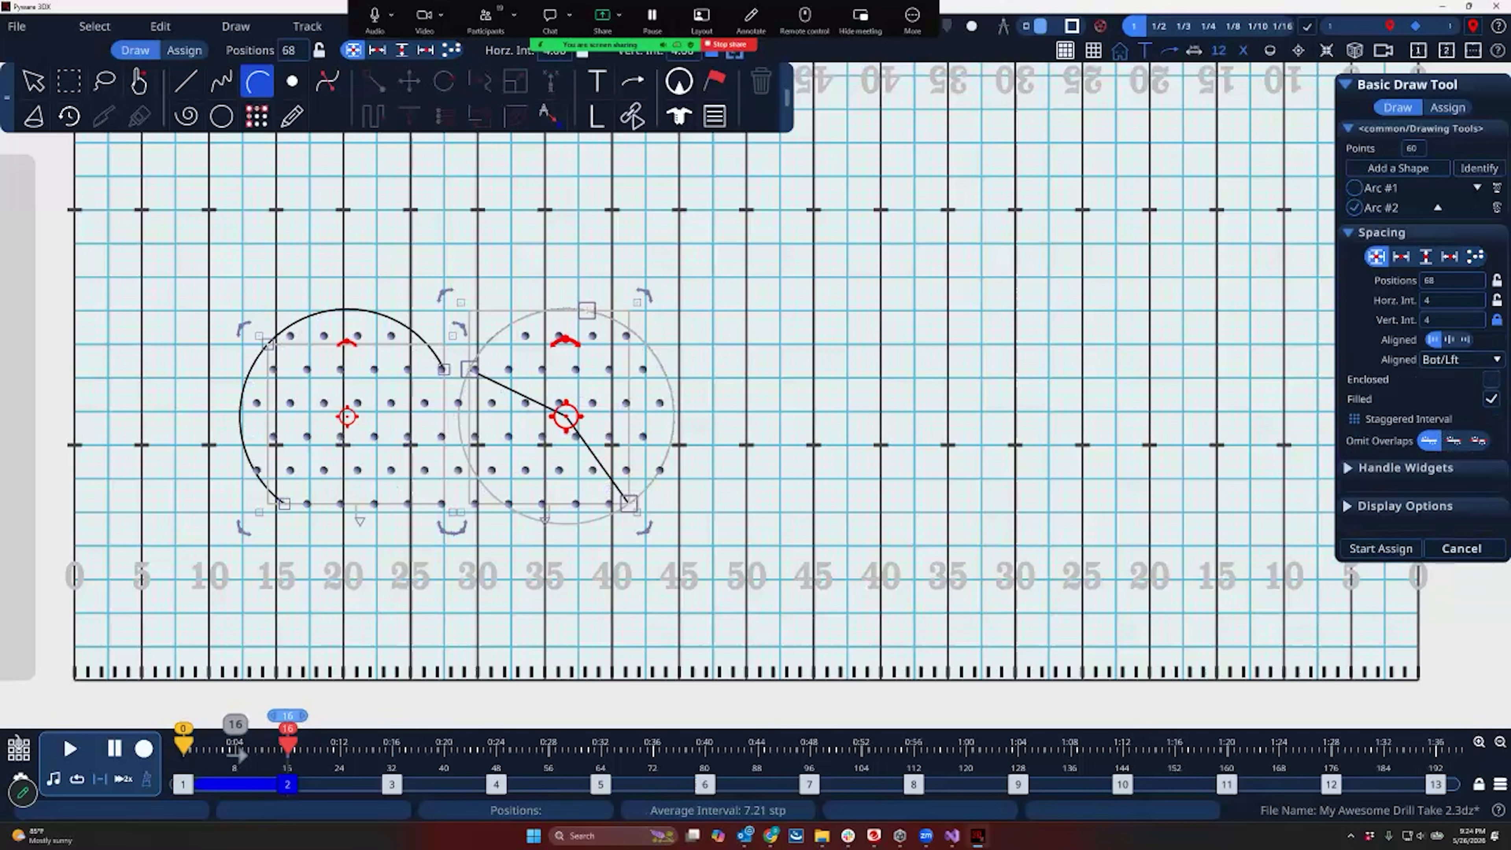
Turn off the fill of the two-arc form, delete Arc #2, and extend the remaining arc's upper end slightly outward
left_click(1491, 398)
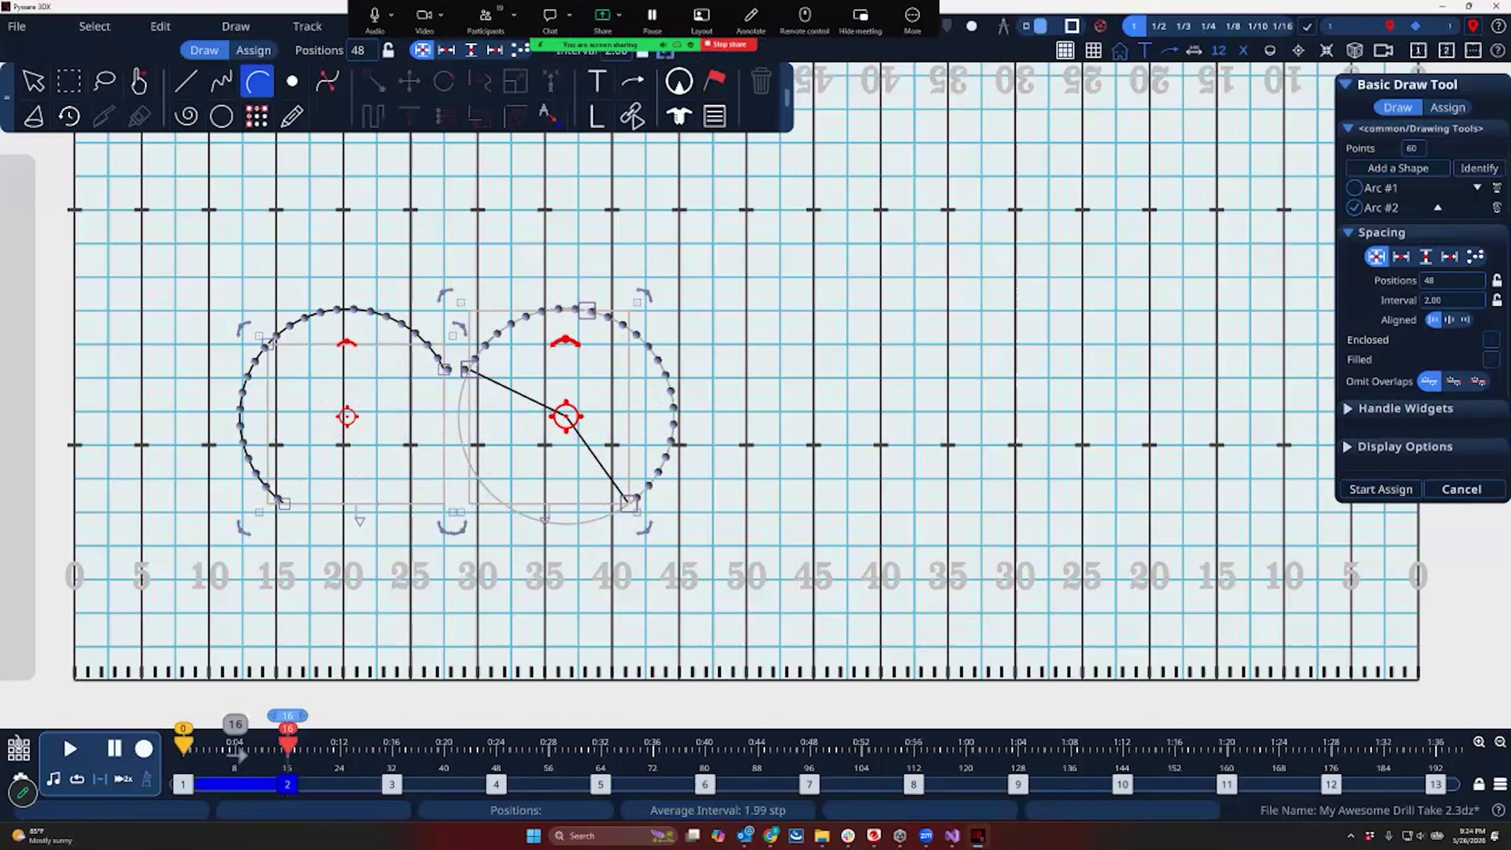
mouse_move(470, 370)
left_mouse_down()
mouse_move(507, 321)
mouse_move(476, 369)
left_mouse_up()
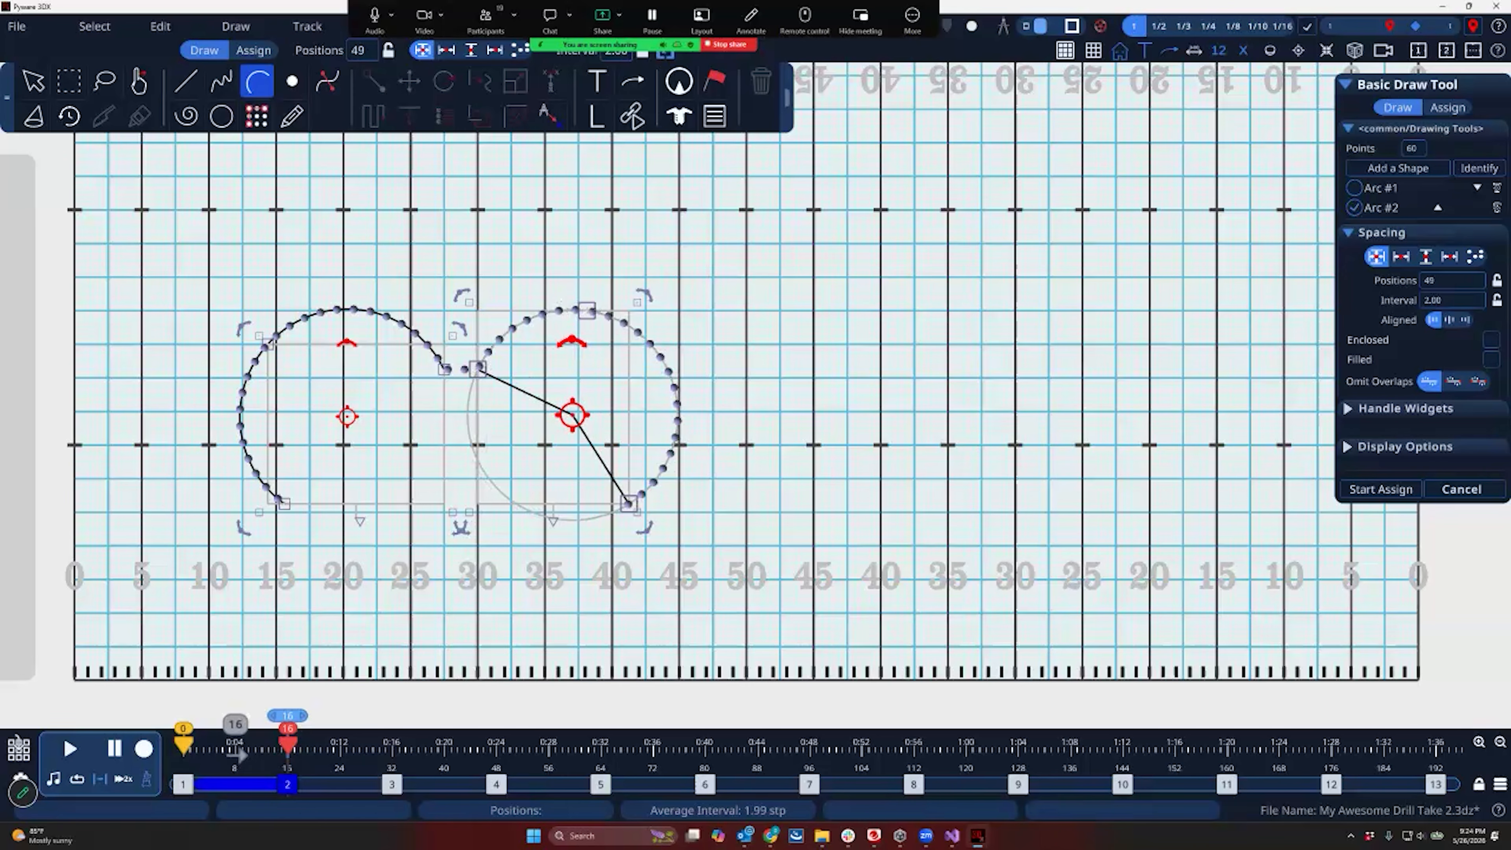
key("Delete")
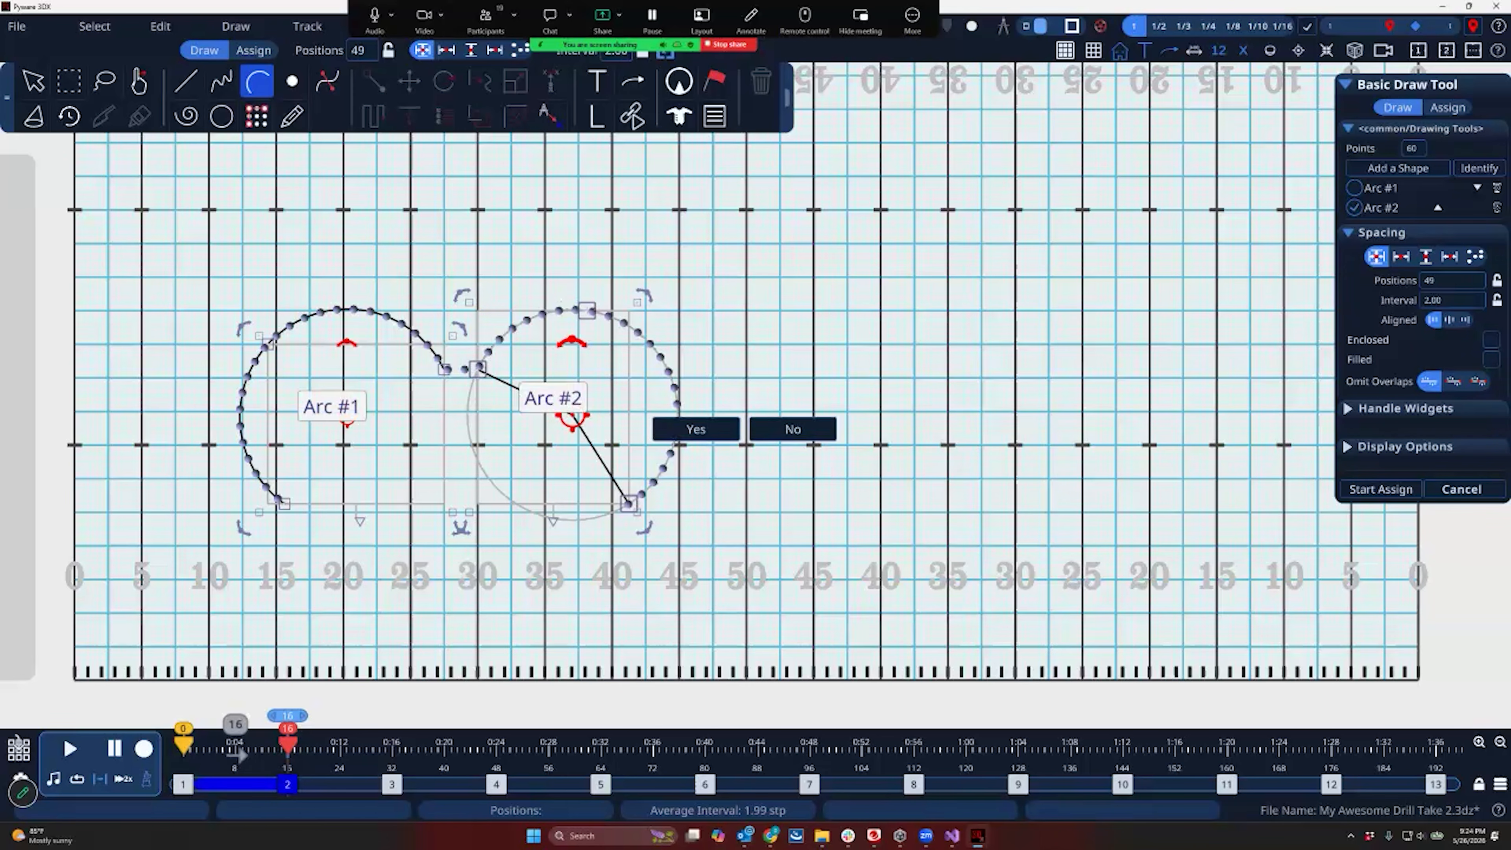
left_click(696, 429)
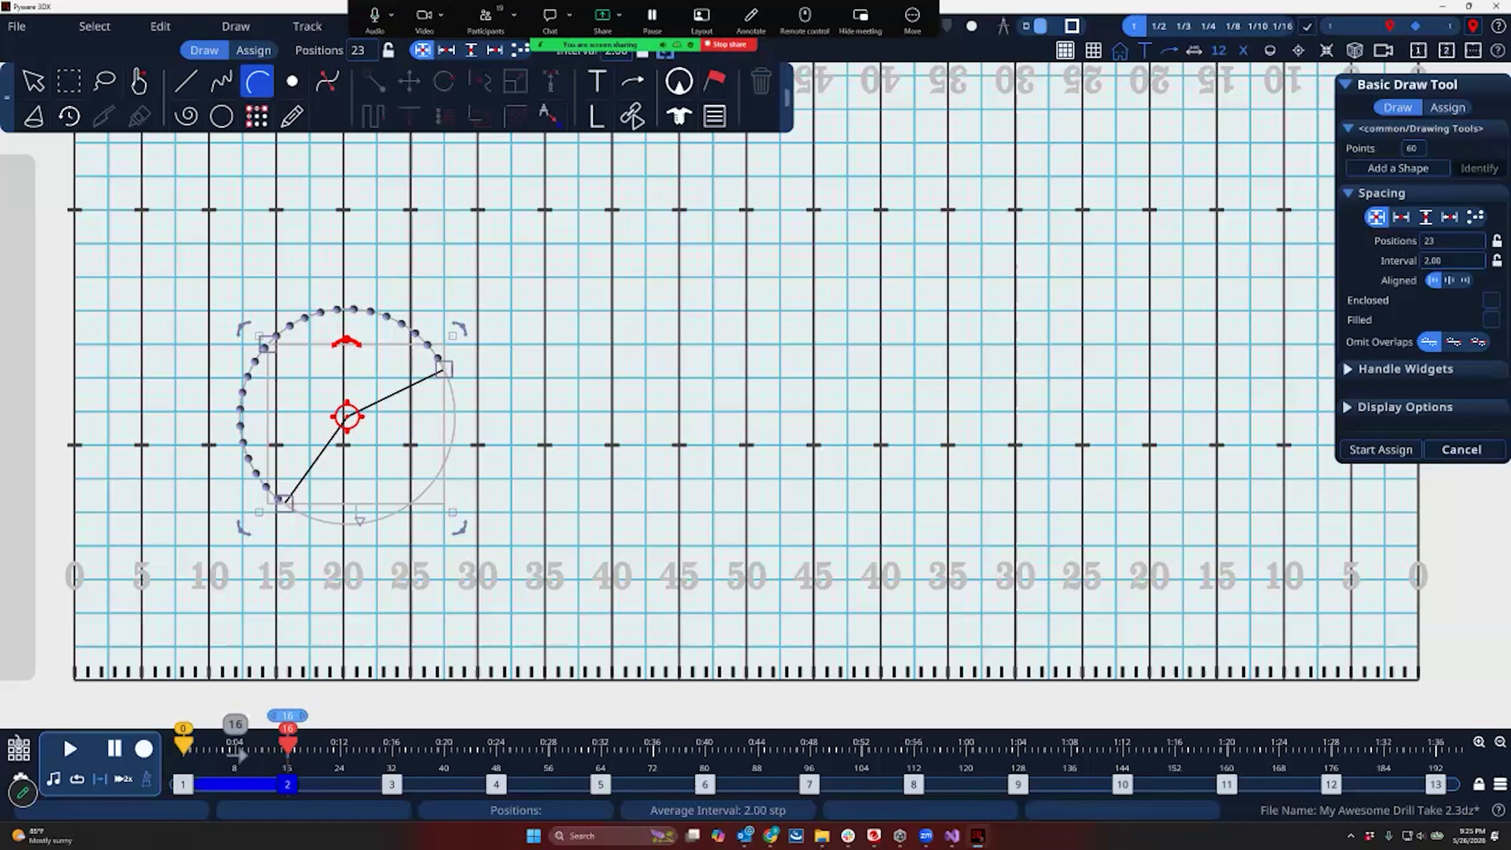
left_click_drag(445, 370, 459, 353)
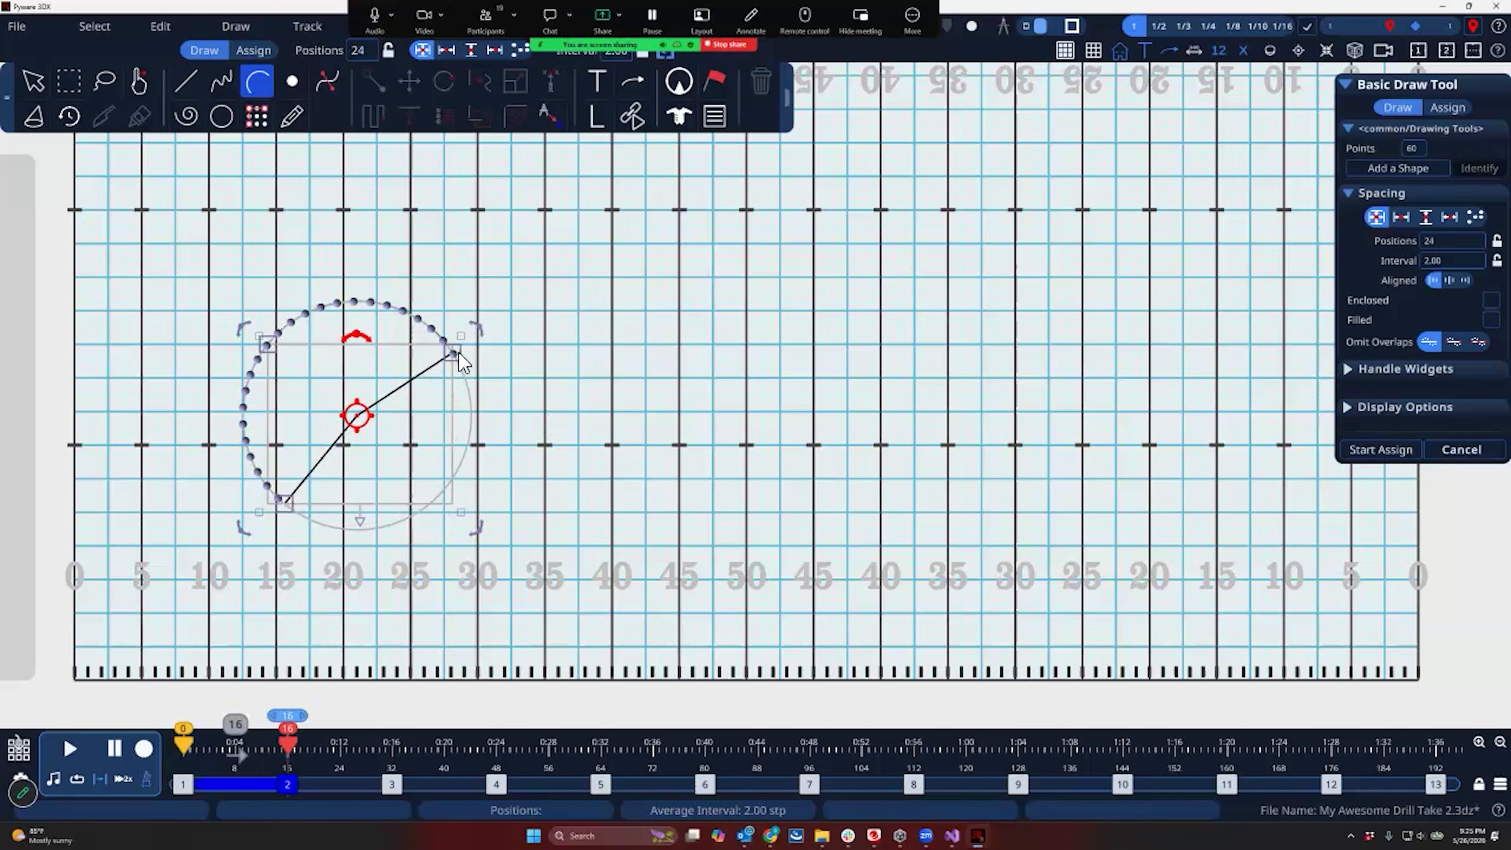
Mirror the arc horizontally across the field's center and reshape it between the 25- and 40-yard lines
left_click(1348, 369)
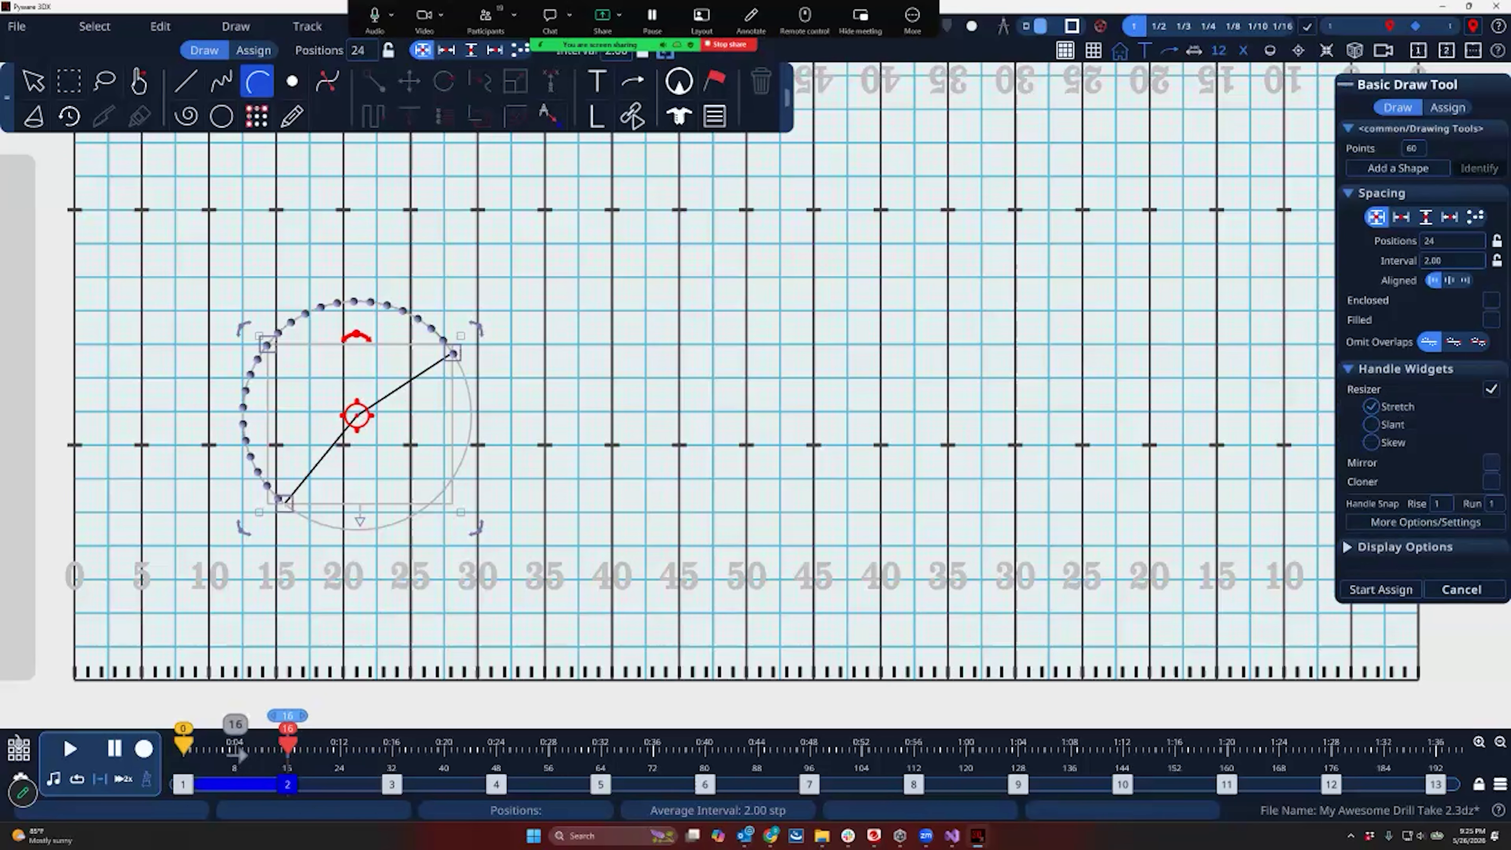
left_click(1492, 462)
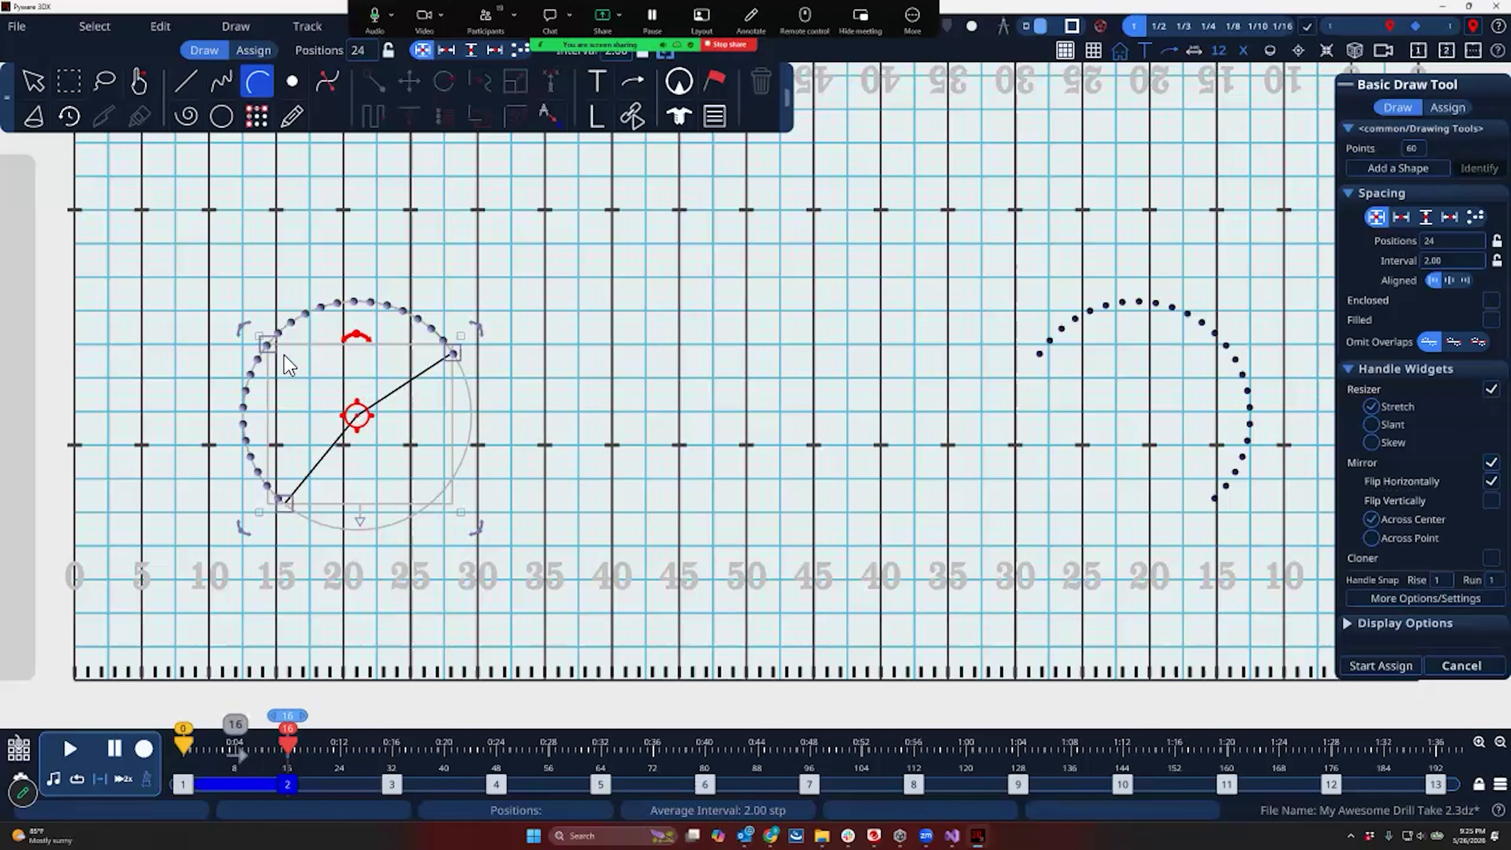
left_click_drag(275, 350, 298, 359)
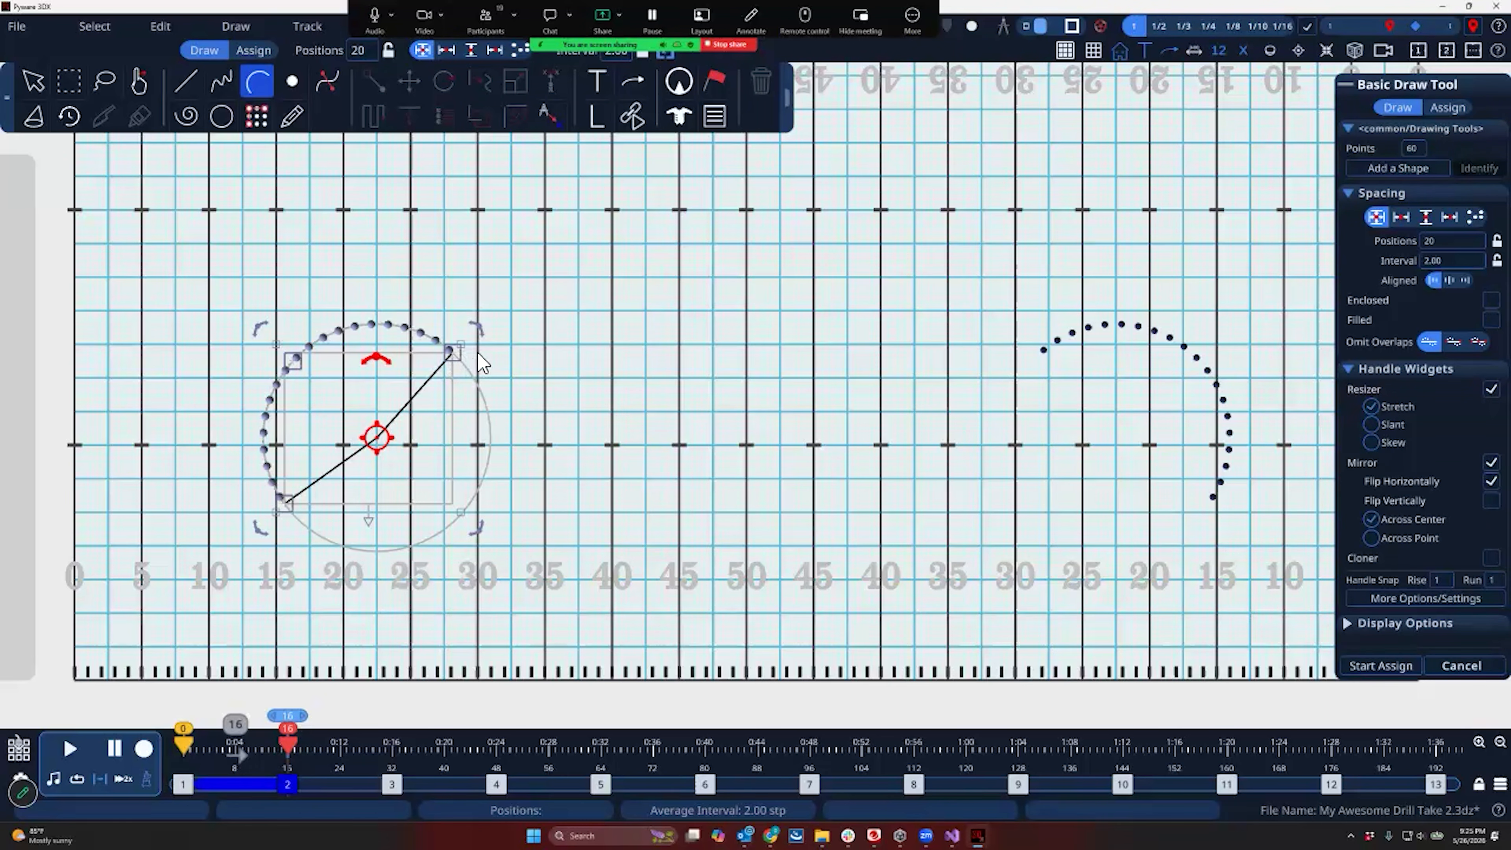
left_click_drag(464, 352, 597, 326)
left_click_drag(286, 504, 403, 538)
left_click_drag(295, 366, 423, 414)
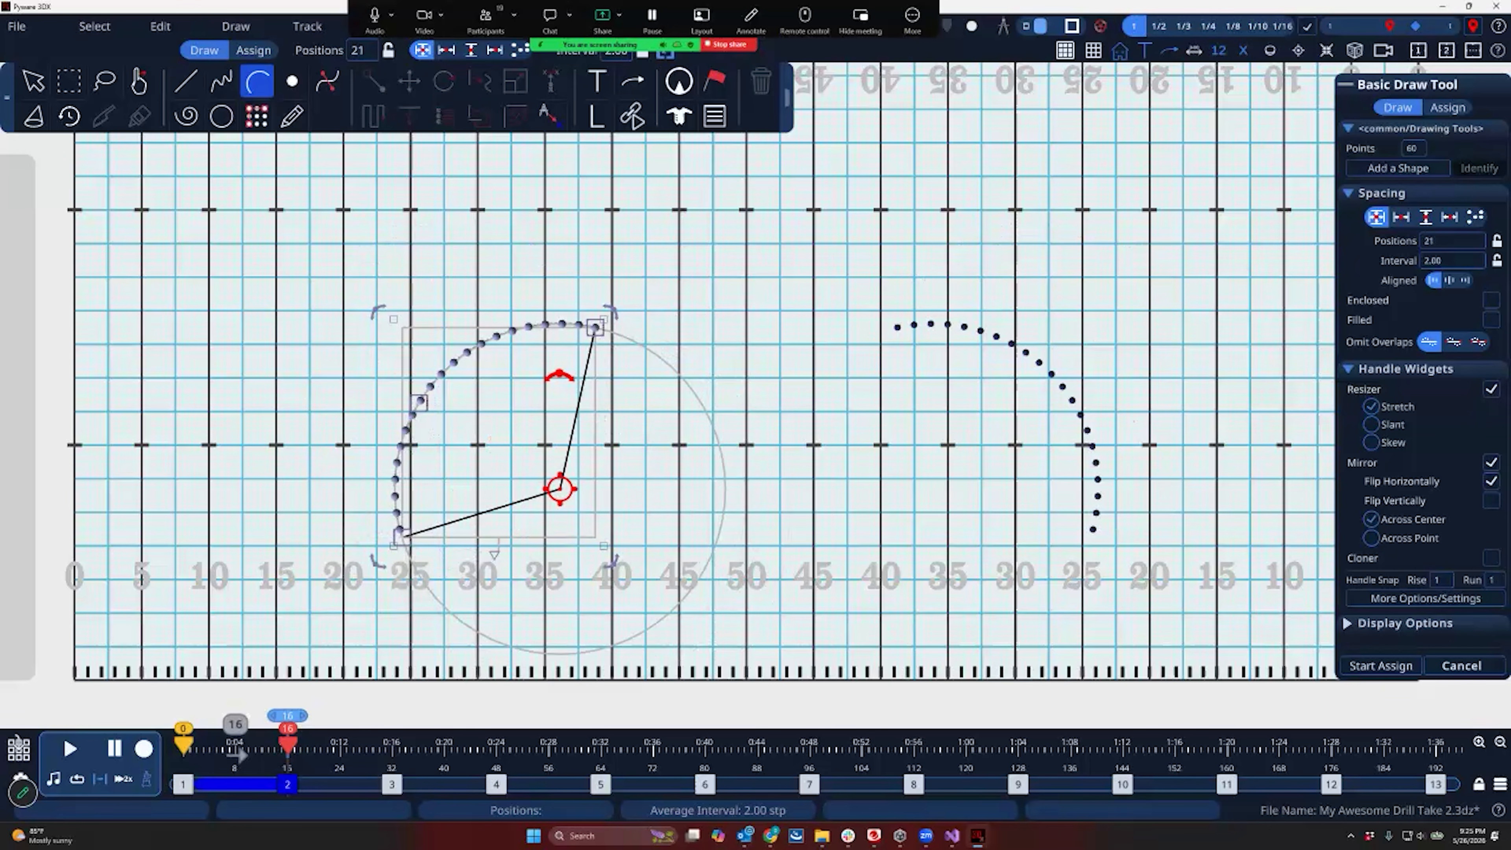
left_click_drag(400, 533, 434, 554)
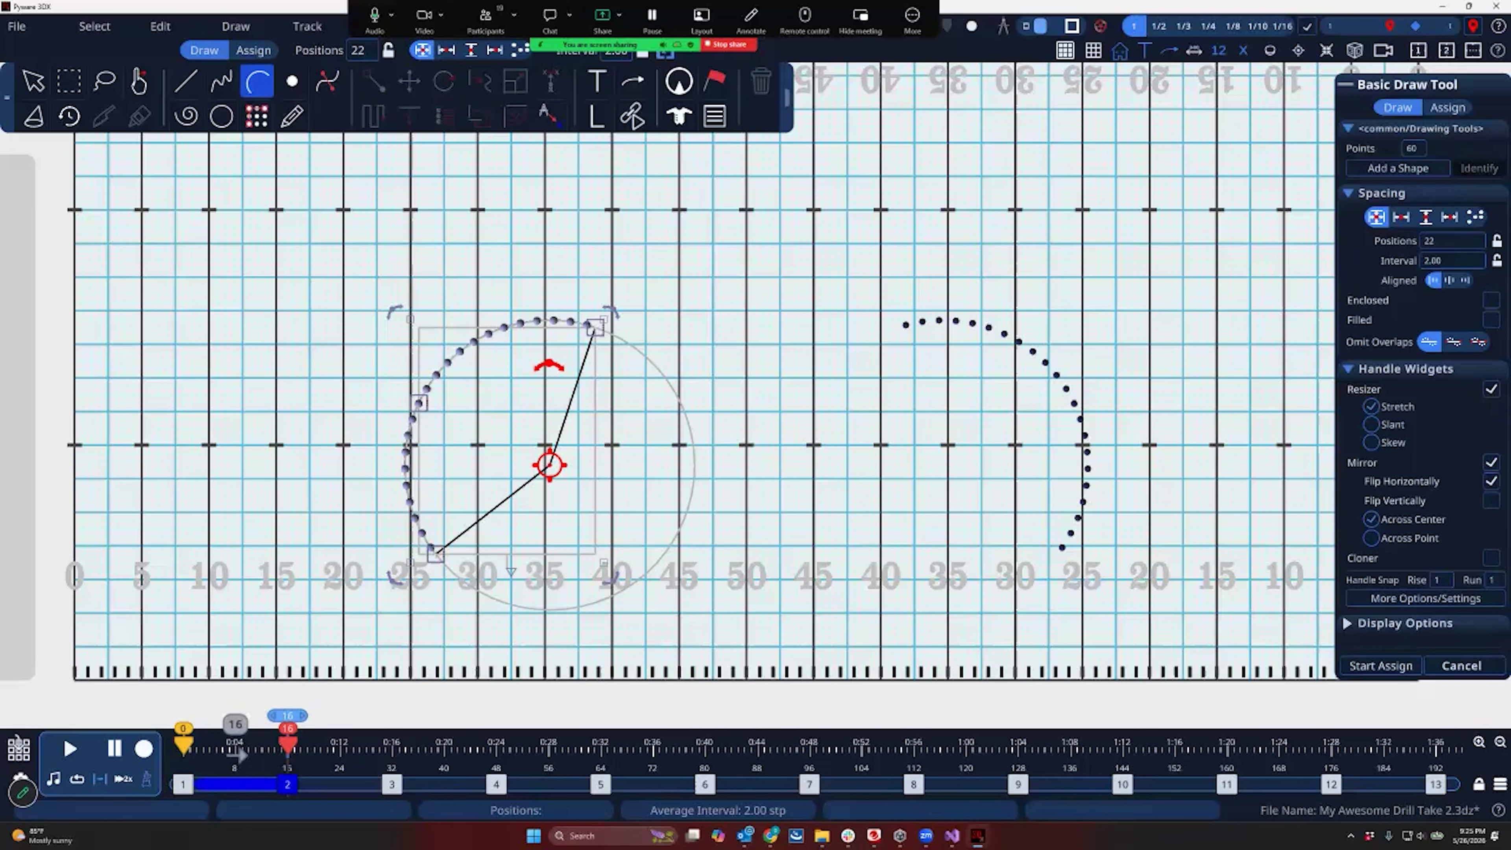
Mirror the arc across a point on the 40-yard line, return to mirroring across center, and turn mirroring off
left_click(1371, 538)
left_click_drag(470, 407, 621, 424)
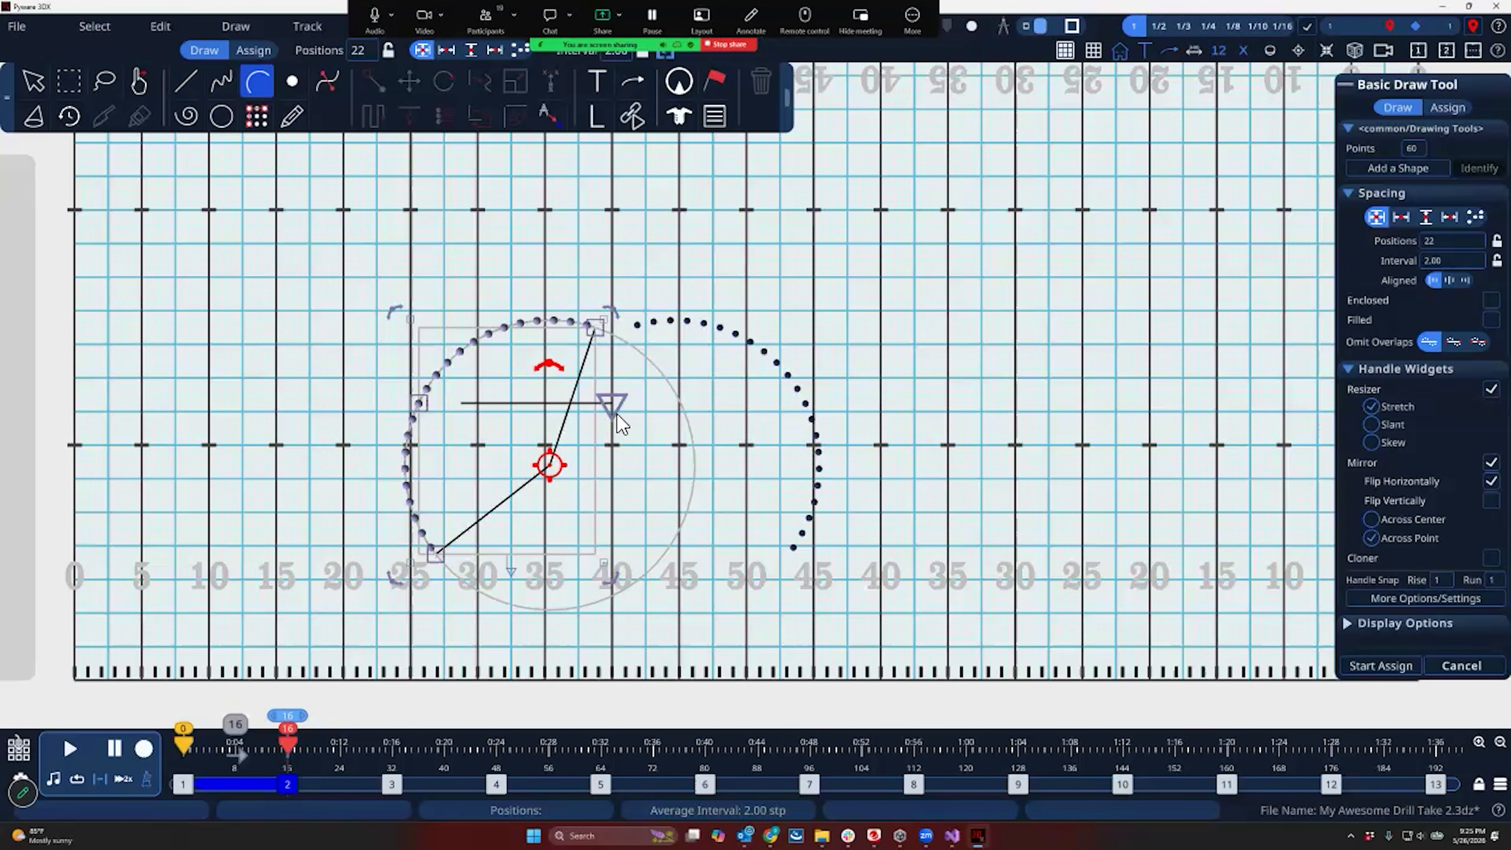
left_click(1371, 519)
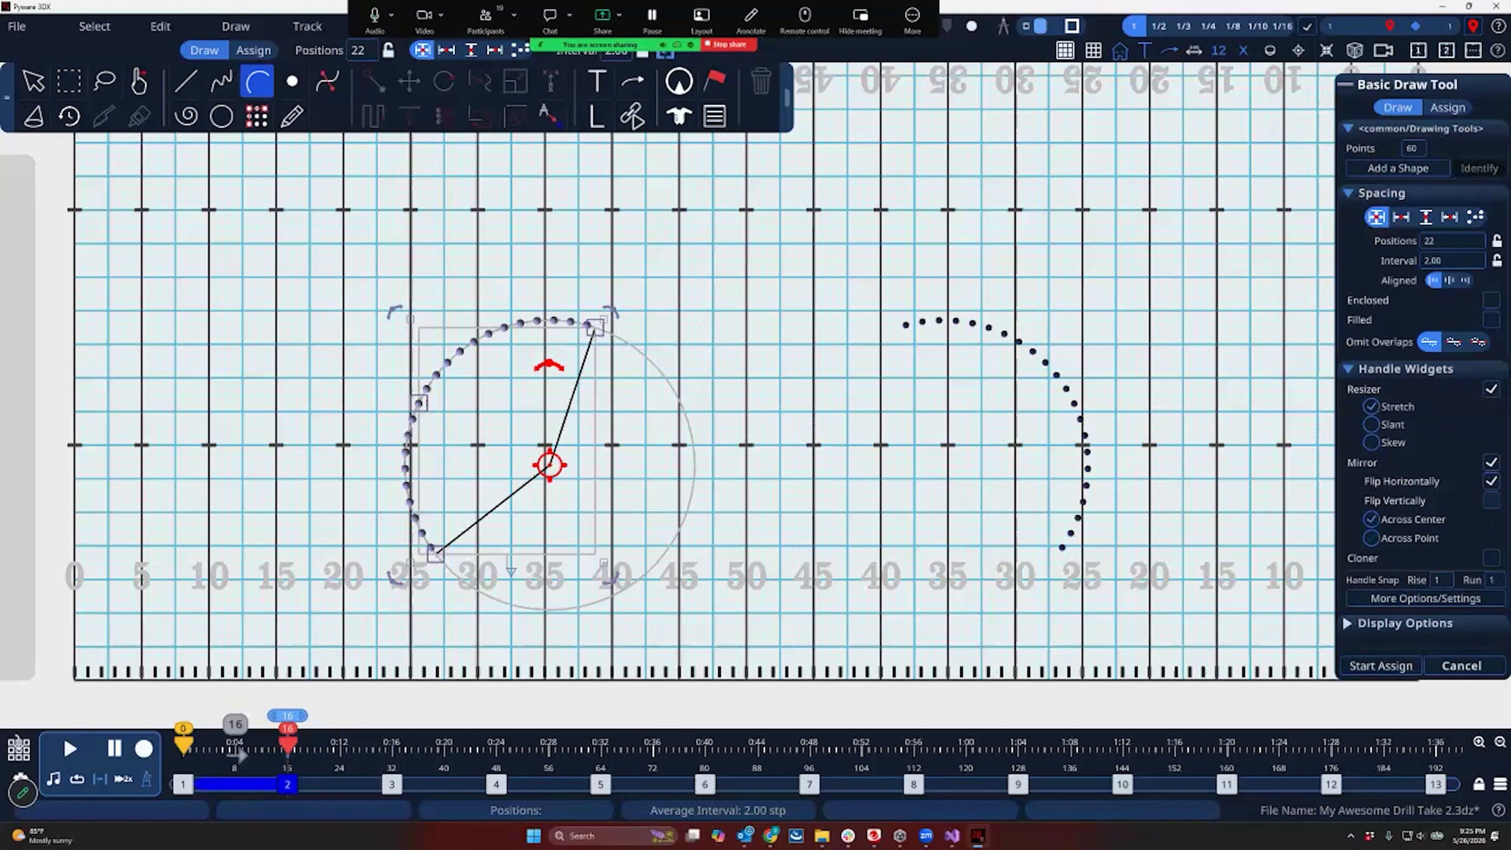
left_click(1492, 462)
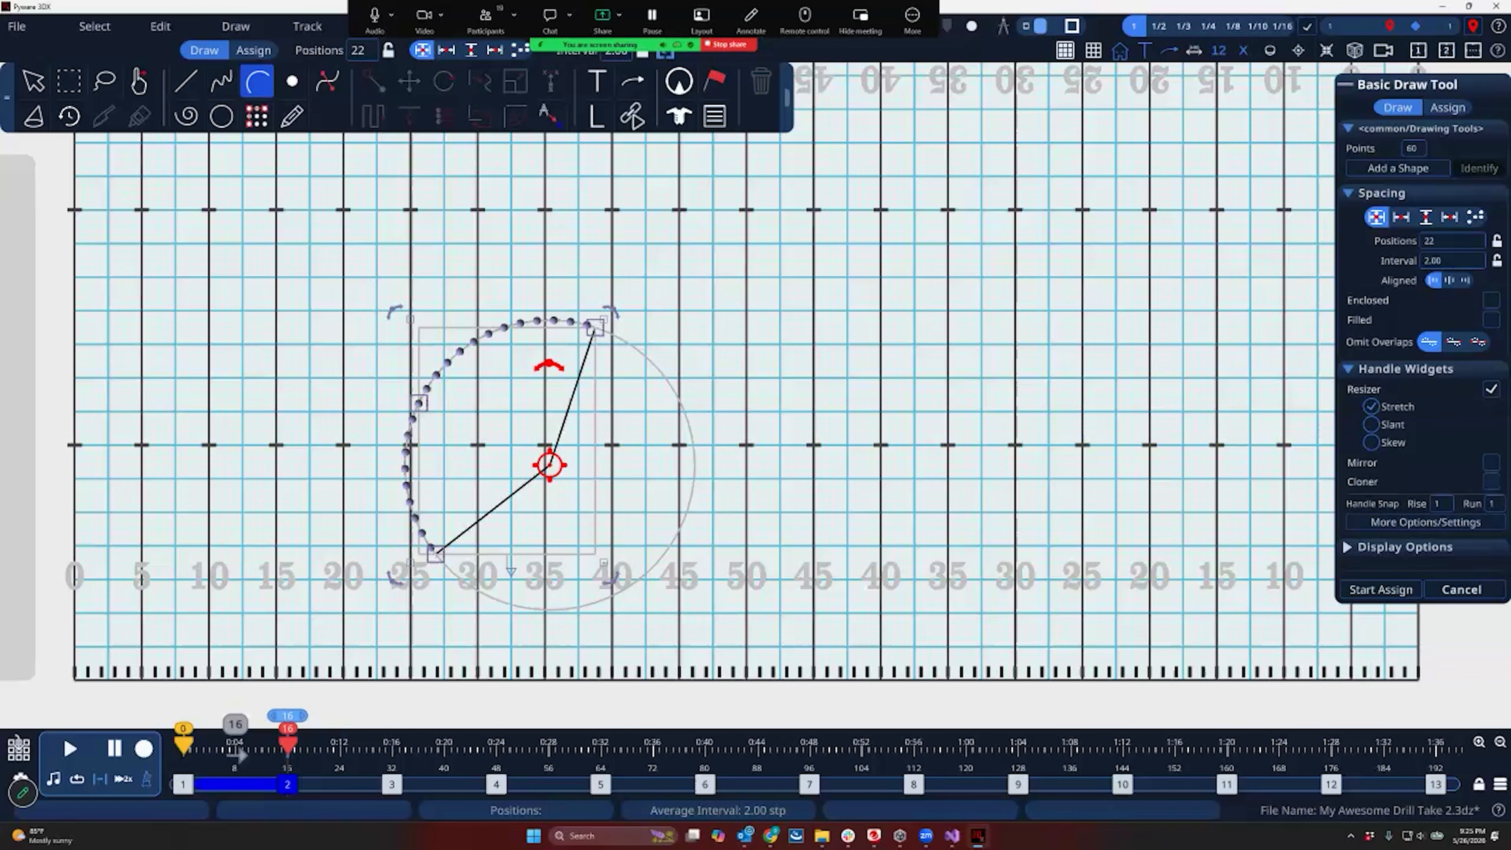
Clone the arc linearly with 3 copies along a downward diagonal, and shorten the source arc into a shallower curve
left_click(1491, 482)
left_click_drag(470, 413, 662, 417)
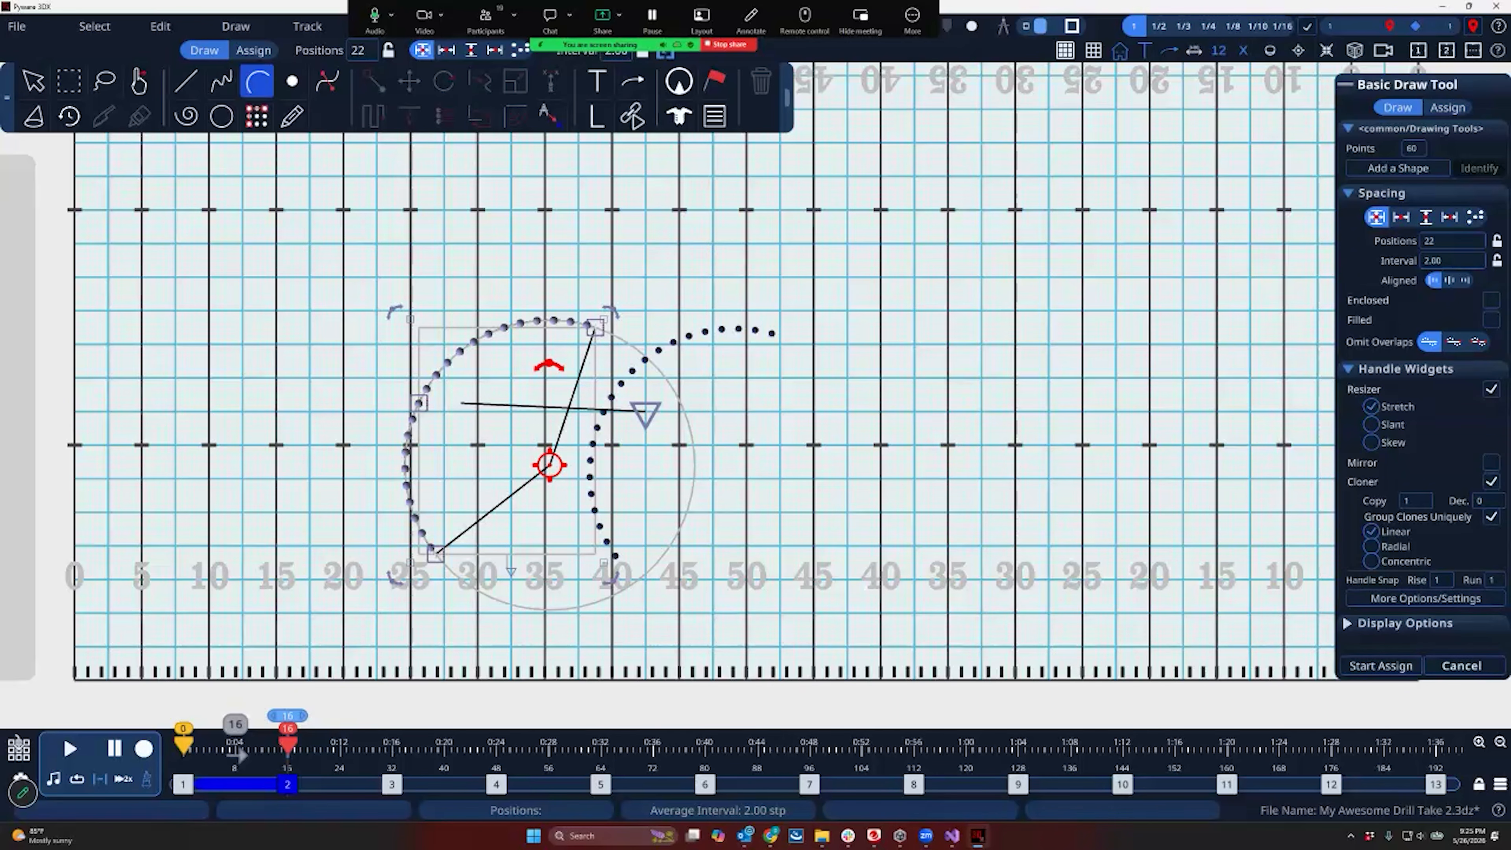
left_click(1415, 500)
type("3")
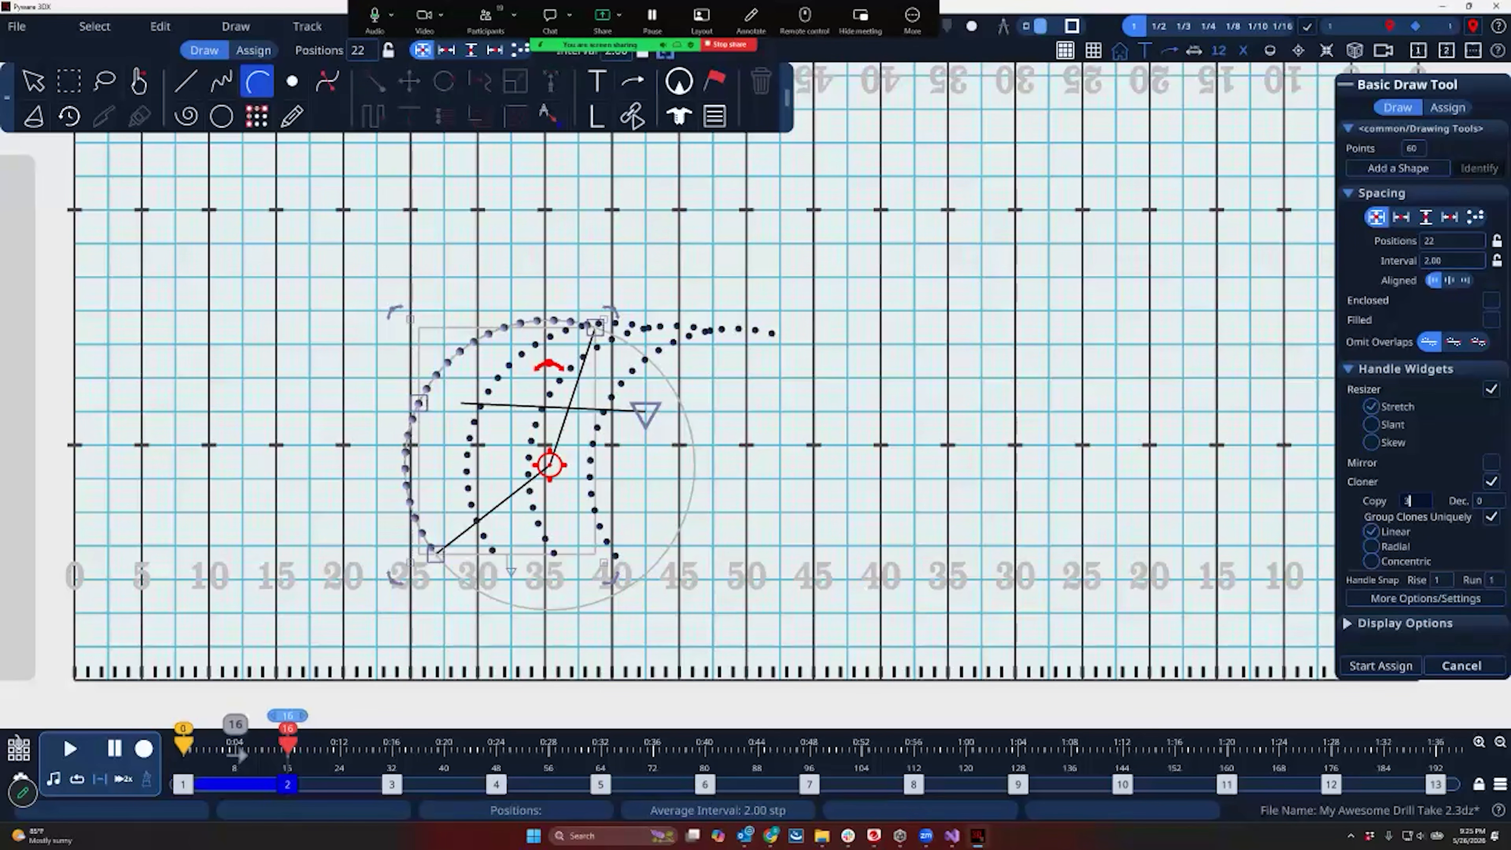
mouse_move(645, 410)
left_mouse_down()
mouse_move(712, 410)
mouse_move(680, 474)
left_mouse_up()
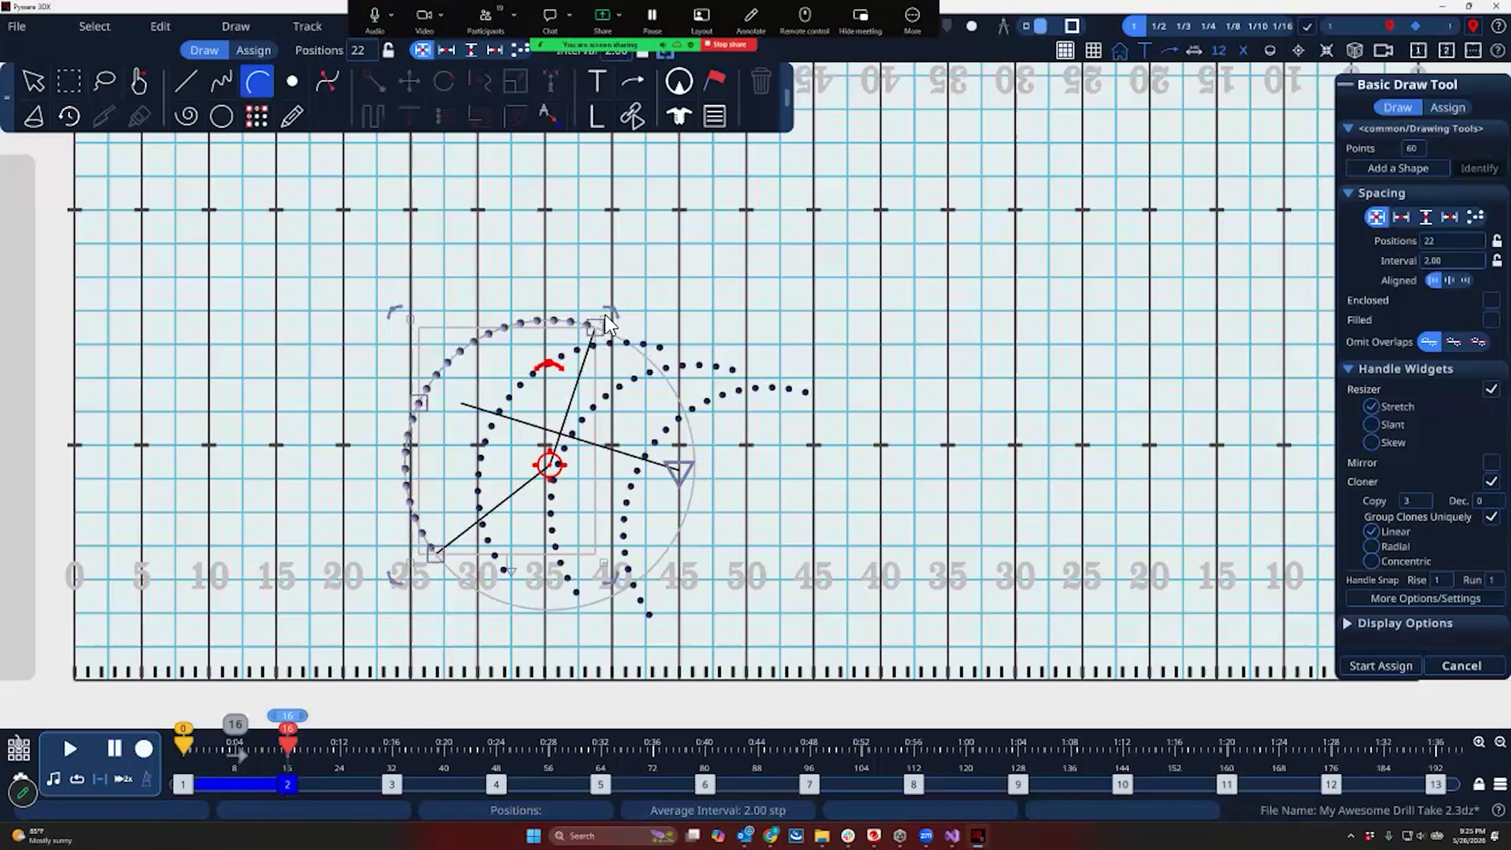
left_click_drag(599, 327, 536, 335)
left_click_drag(428, 402, 469, 410)
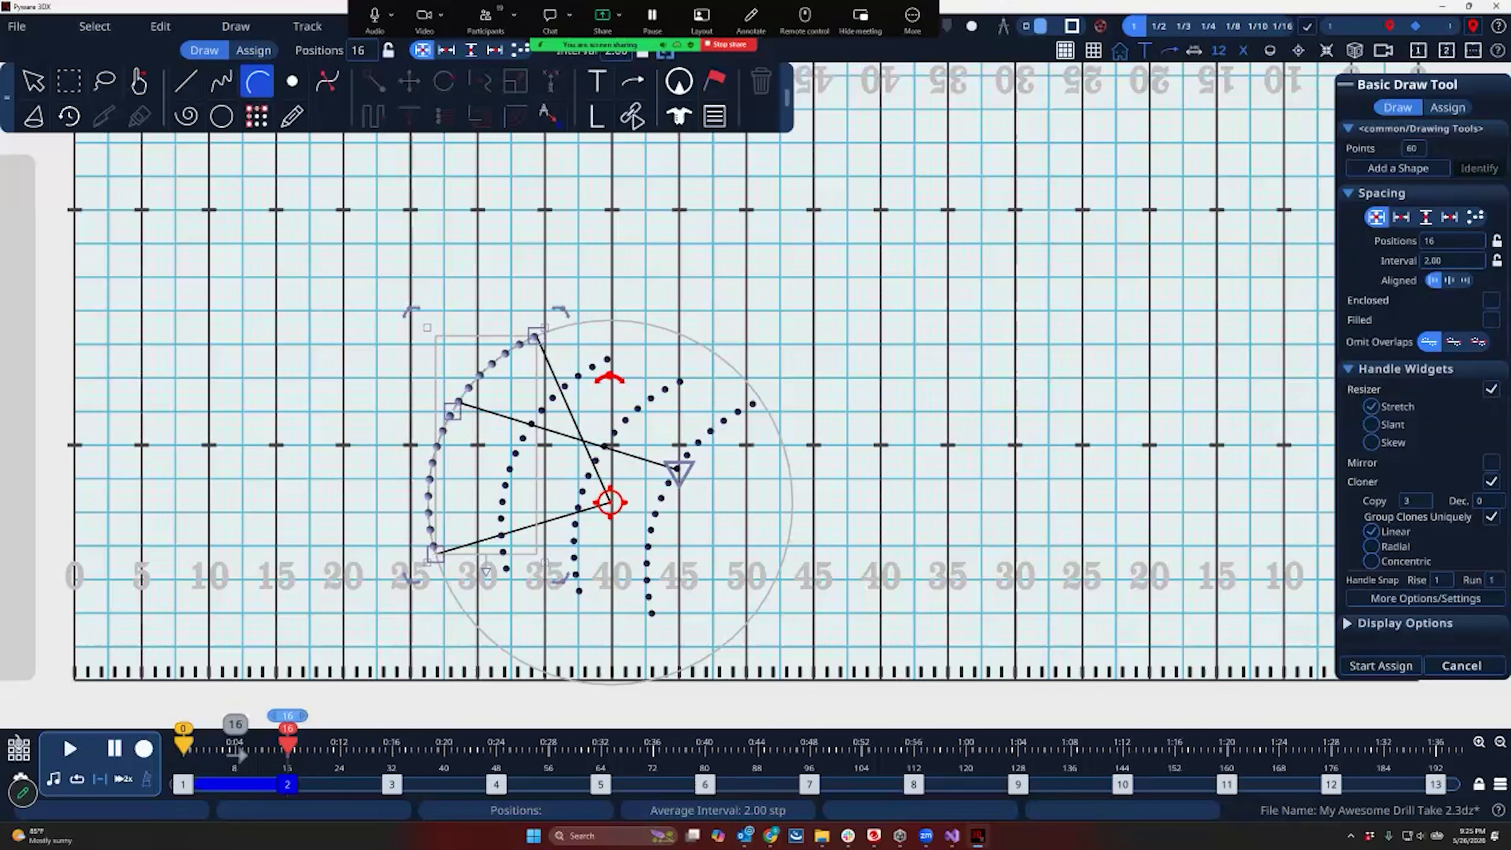
Switch the clones to radial around a point near the 40-yard line, and bend the source arc into a nearly closed loop
left_click(1372, 545)
left_click_drag(461, 428, 611, 437)
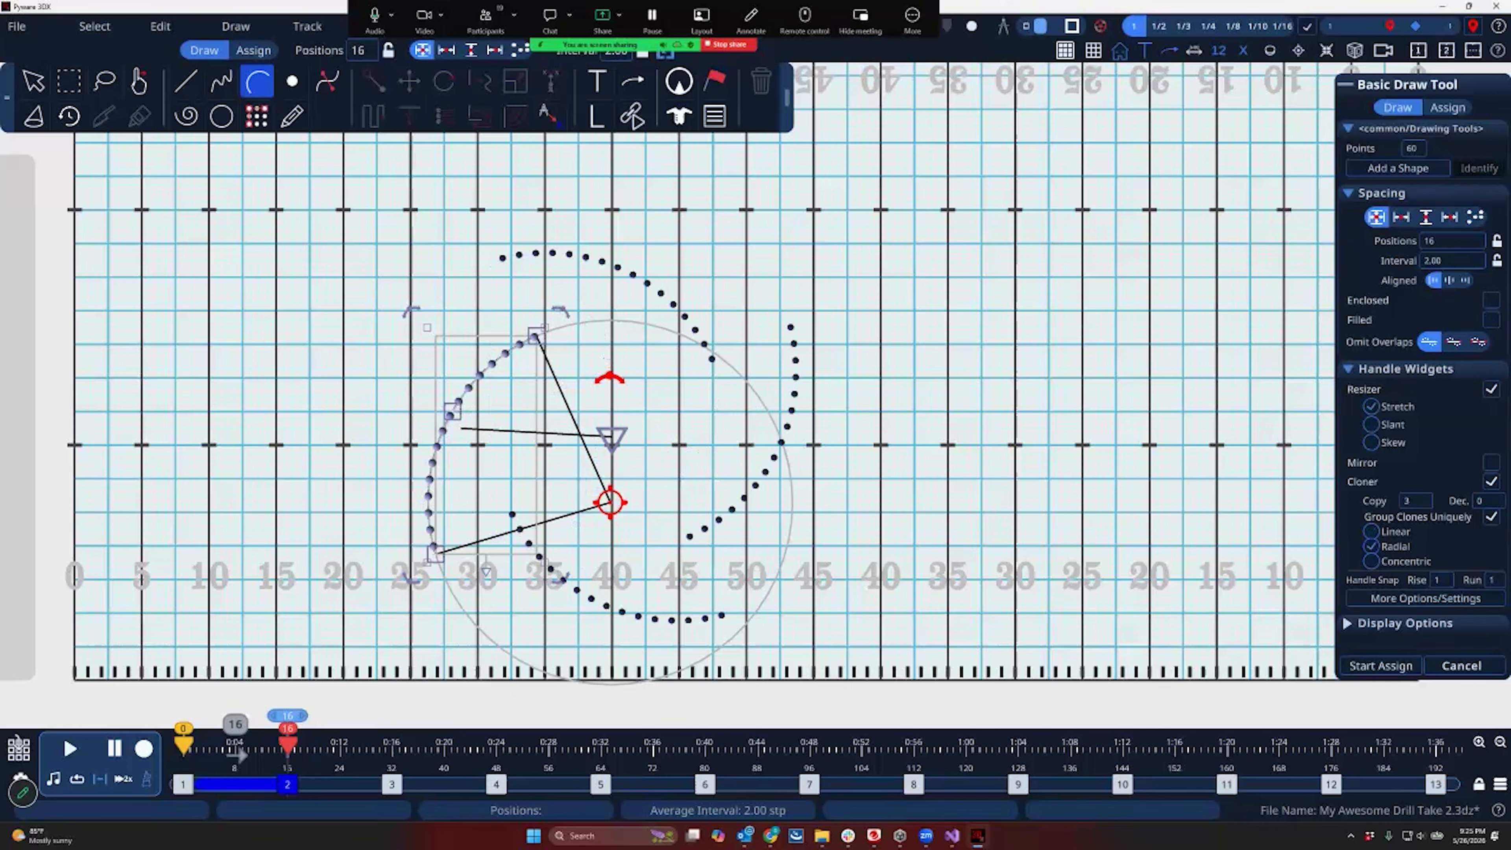
left_click_drag(535, 337, 569, 432)
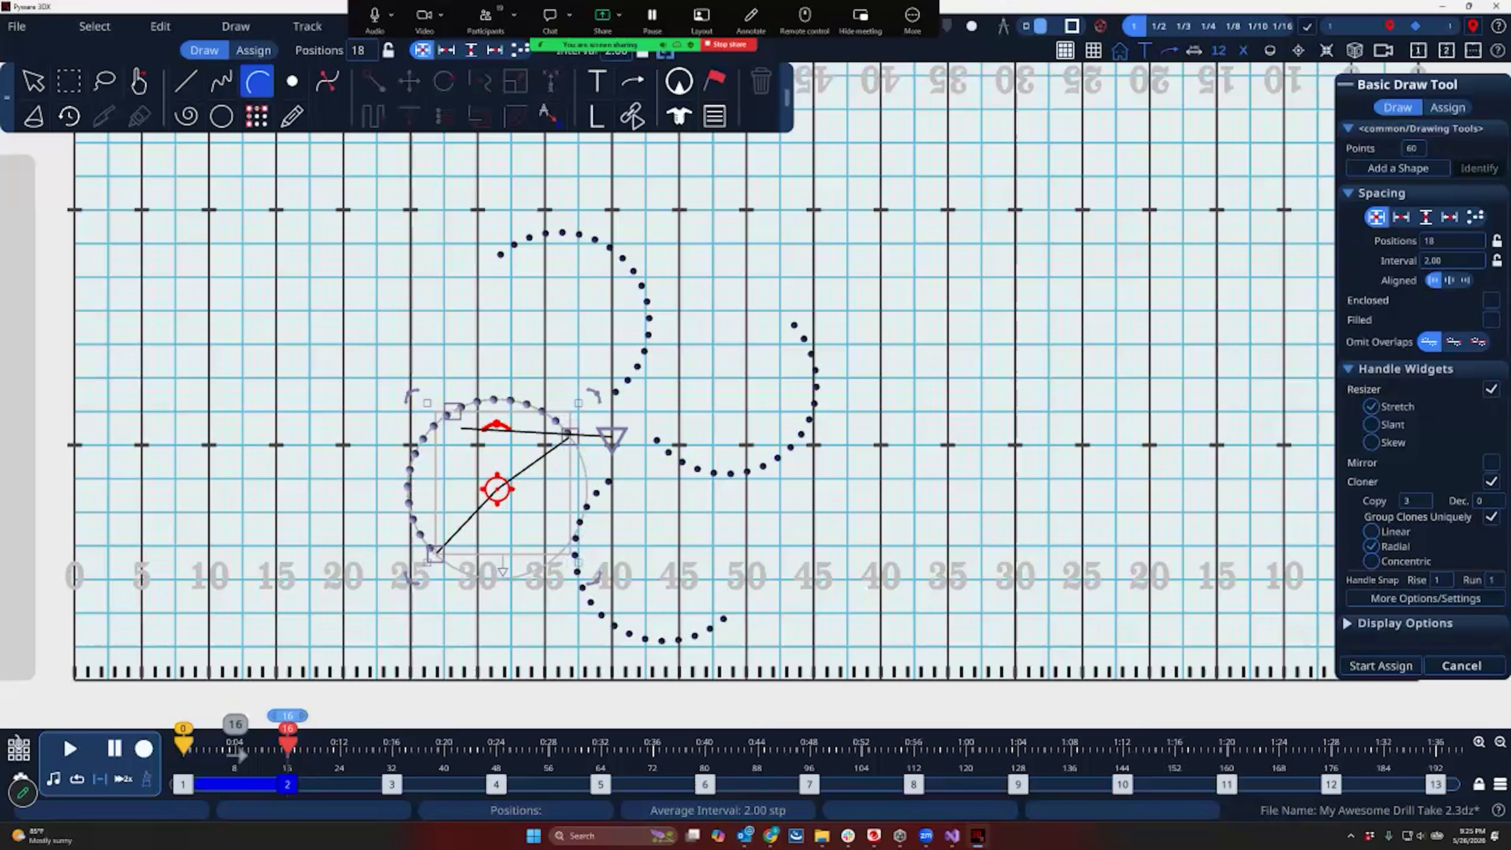
mouse_move(434, 553)
left_mouse_down()
mouse_move(473, 570)
mouse_move(527, 562)
left_mouse_up()
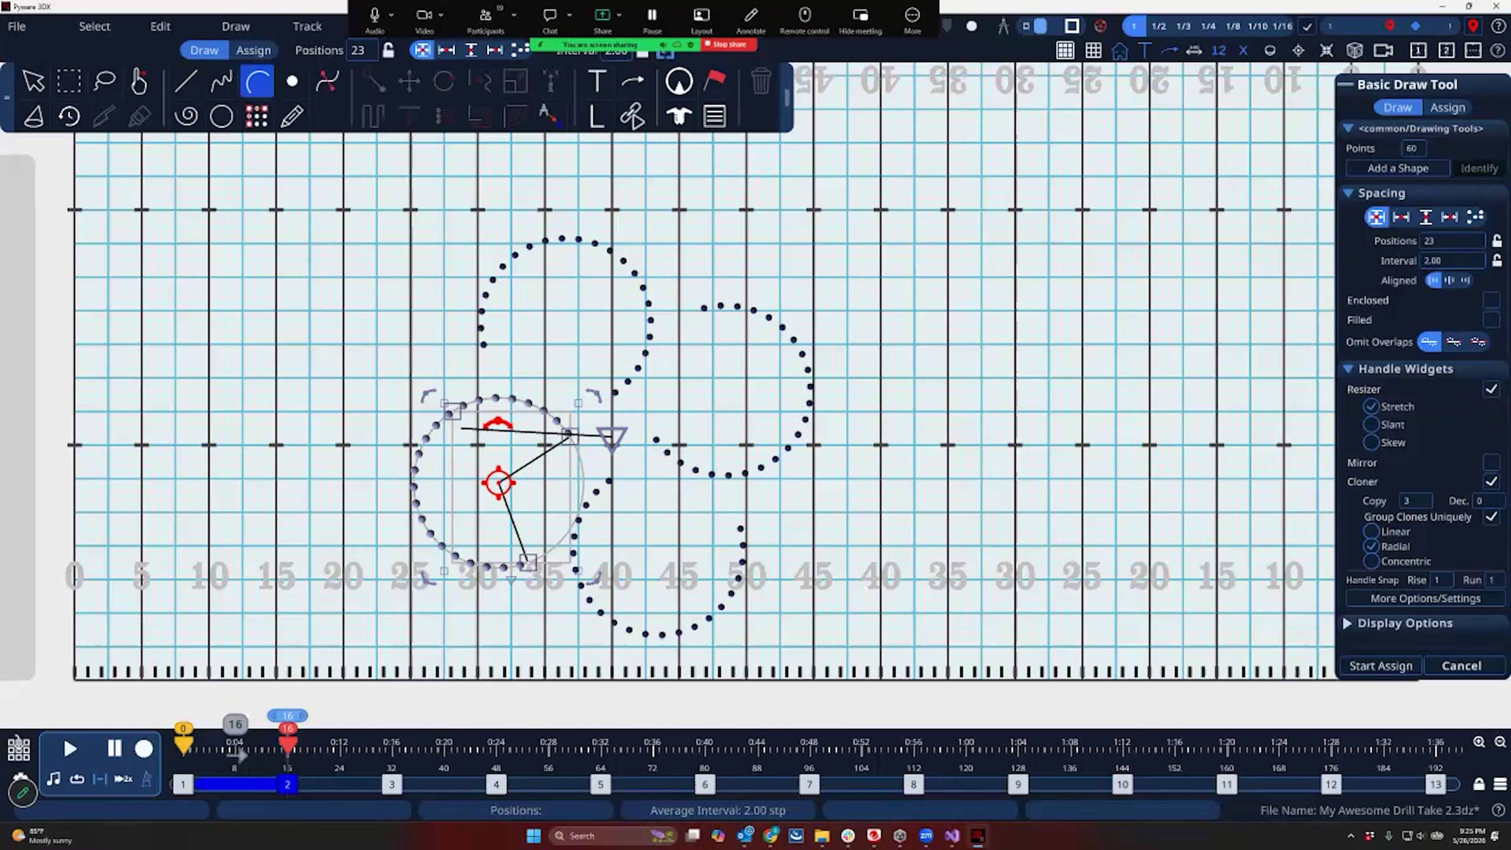
Switch the clones to concentric, move the arc toward the 25-yard line, and use 20 positions with a decrement of 4
left_click(1371, 561)
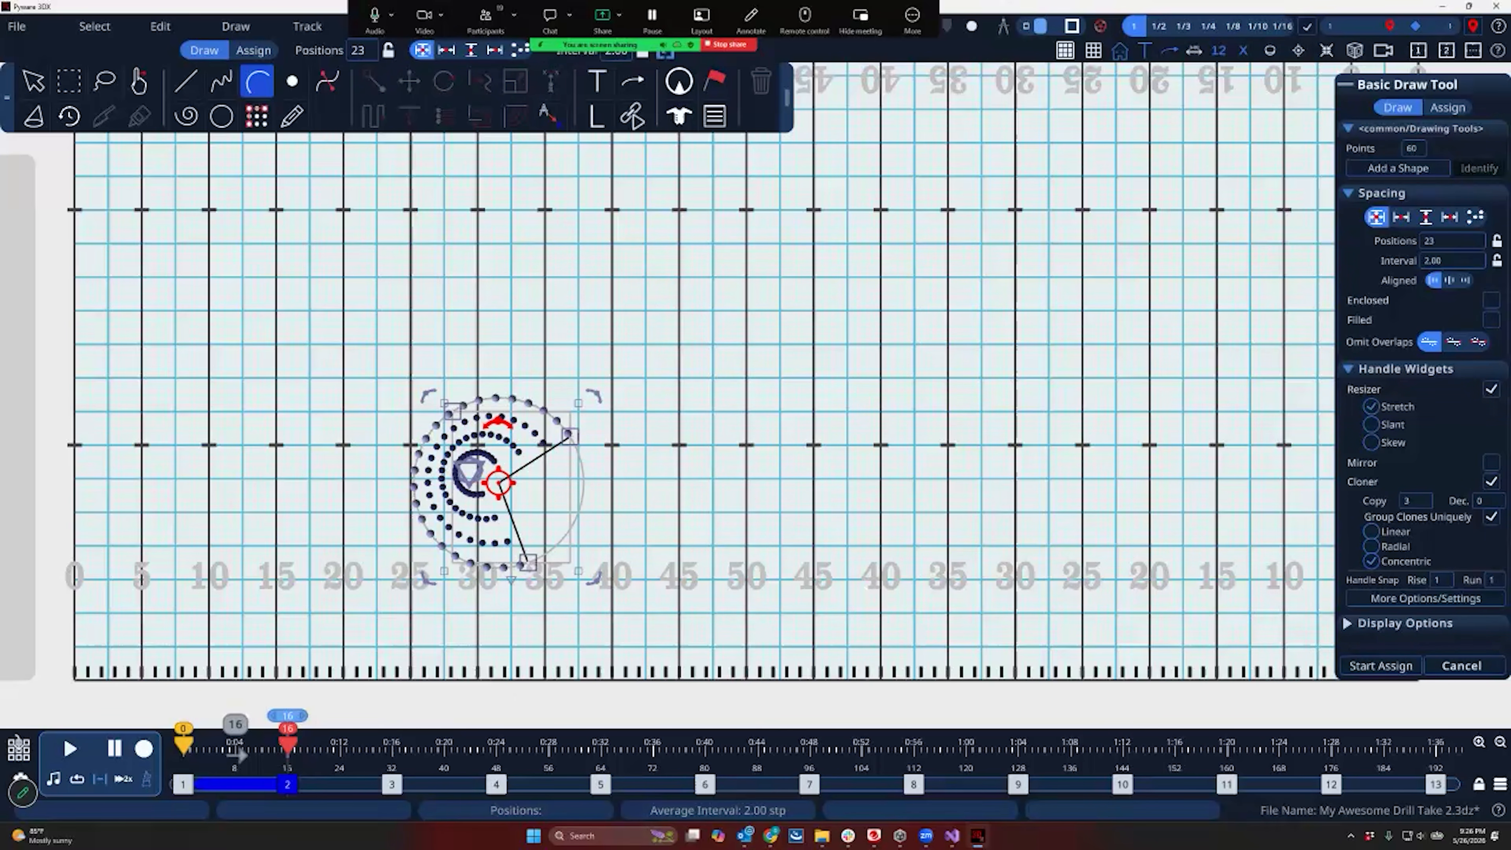
mouse_move(499, 483)
left_mouse_down()
mouse_move(526, 497)
mouse_move(413, 452)
mouse_move(617, 523)
mouse_move(469, 470)
left_mouse_up()
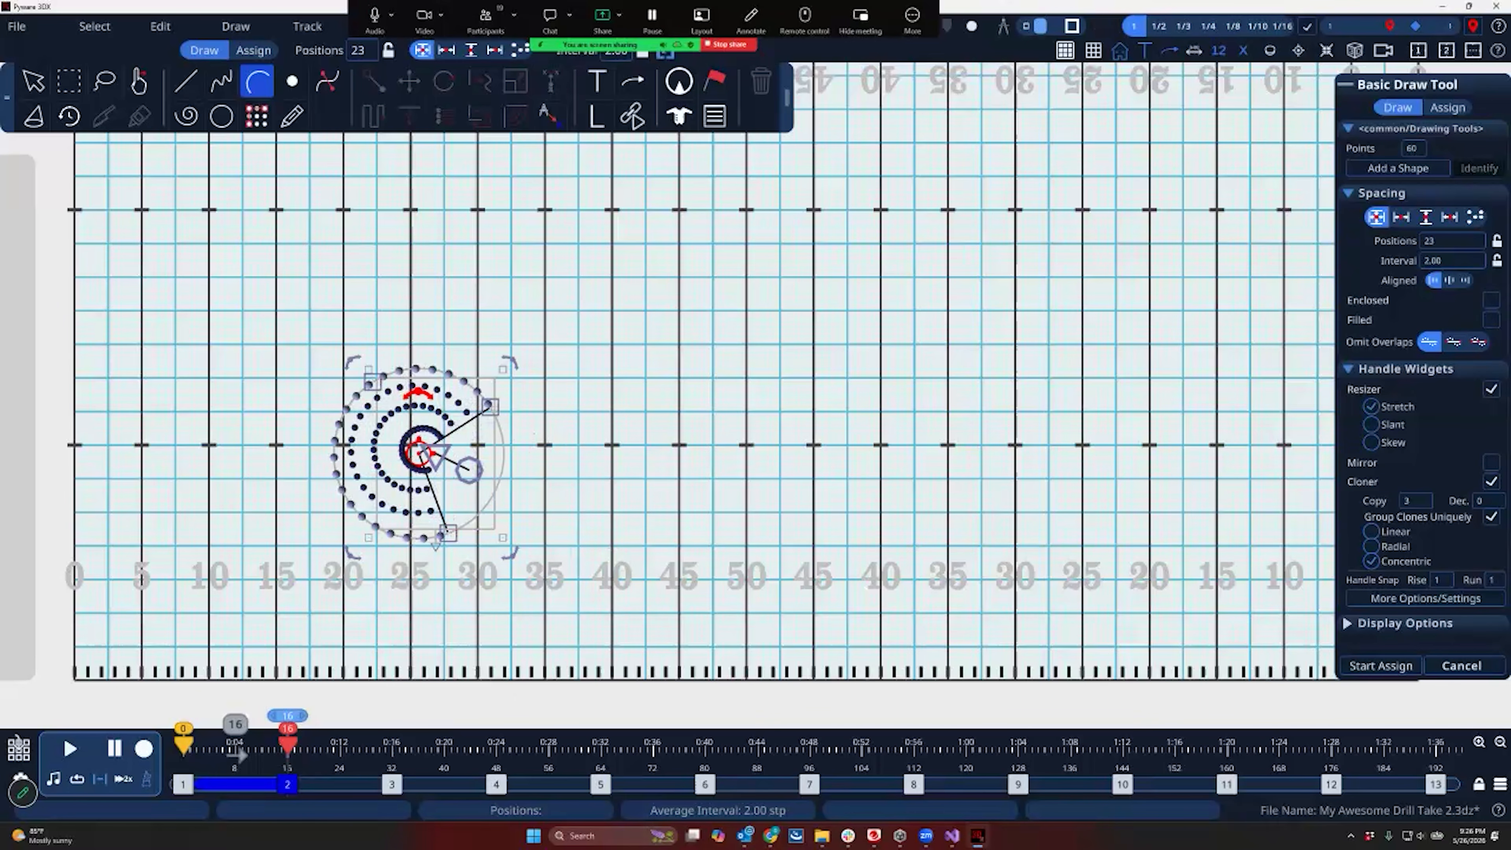
left_click(1447, 242)
type("20")
left_click(1481, 502)
type("4")
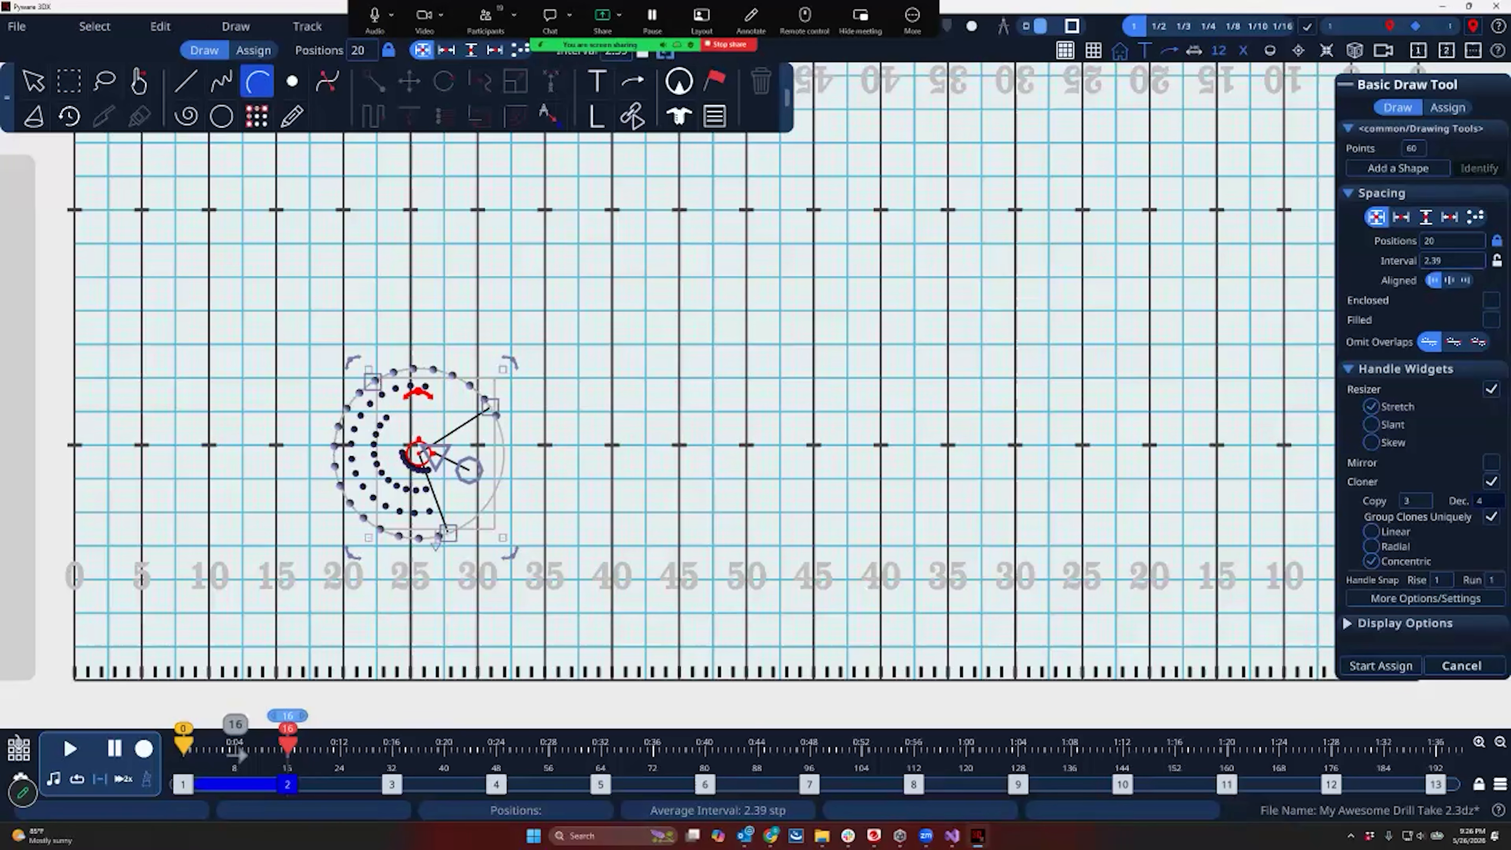
Clear the clone decrement, shift the concentric clones off-center toward the 30-yard line, and discard the whole form
key("BackSpace")
left_click_drag(436, 456, 537, 503)
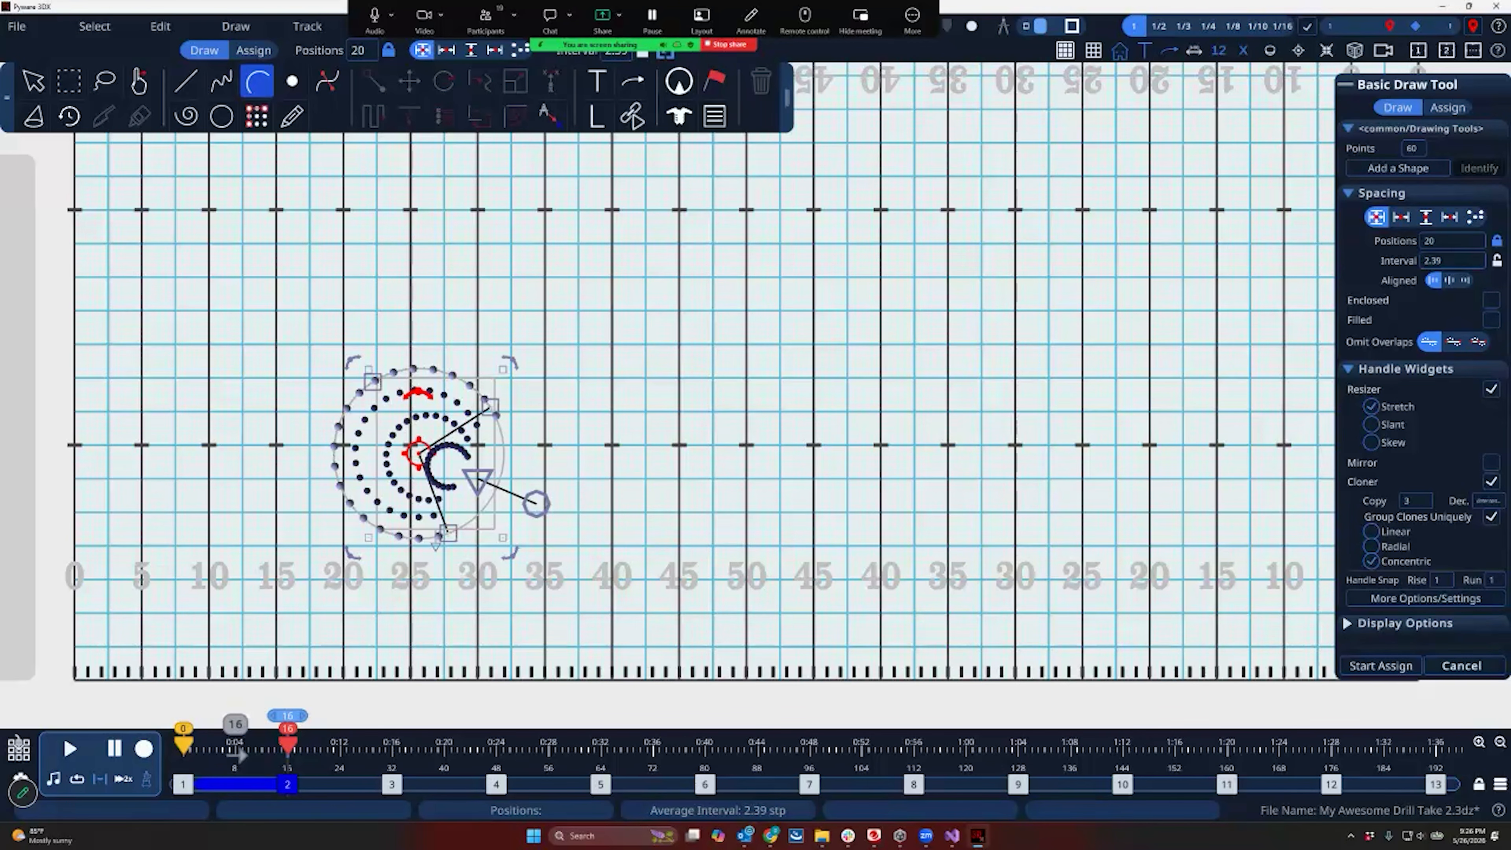
key("Escape")
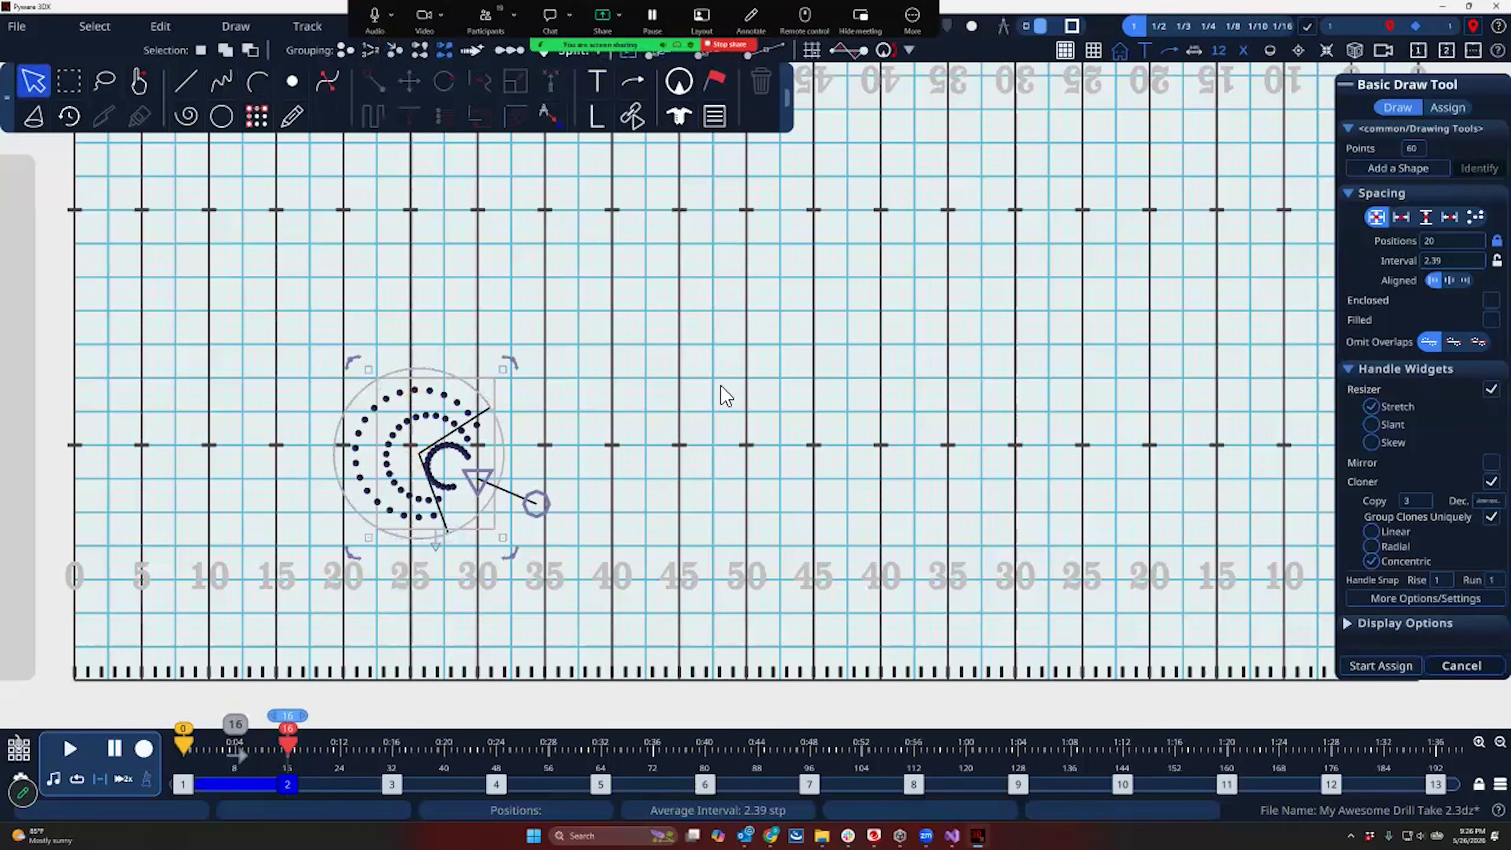
Draw an arc bulging toward the back sideline, from about the 27.5-yard line to about the 37.5-yard line
left_click(264, 86)
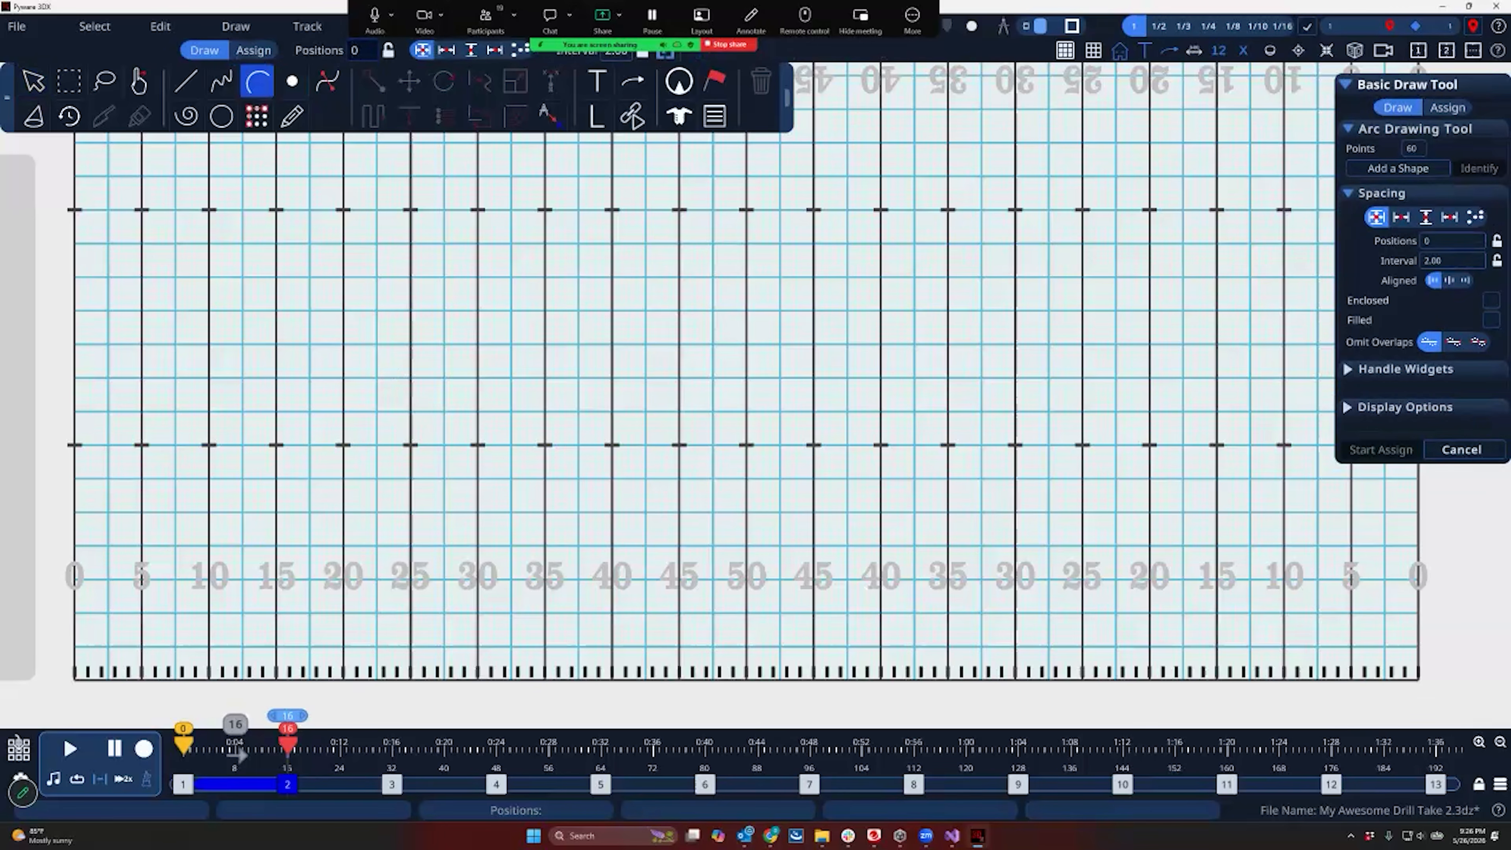
left_click(444, 478)
left_click(578, 342)
left_click(473, 344)
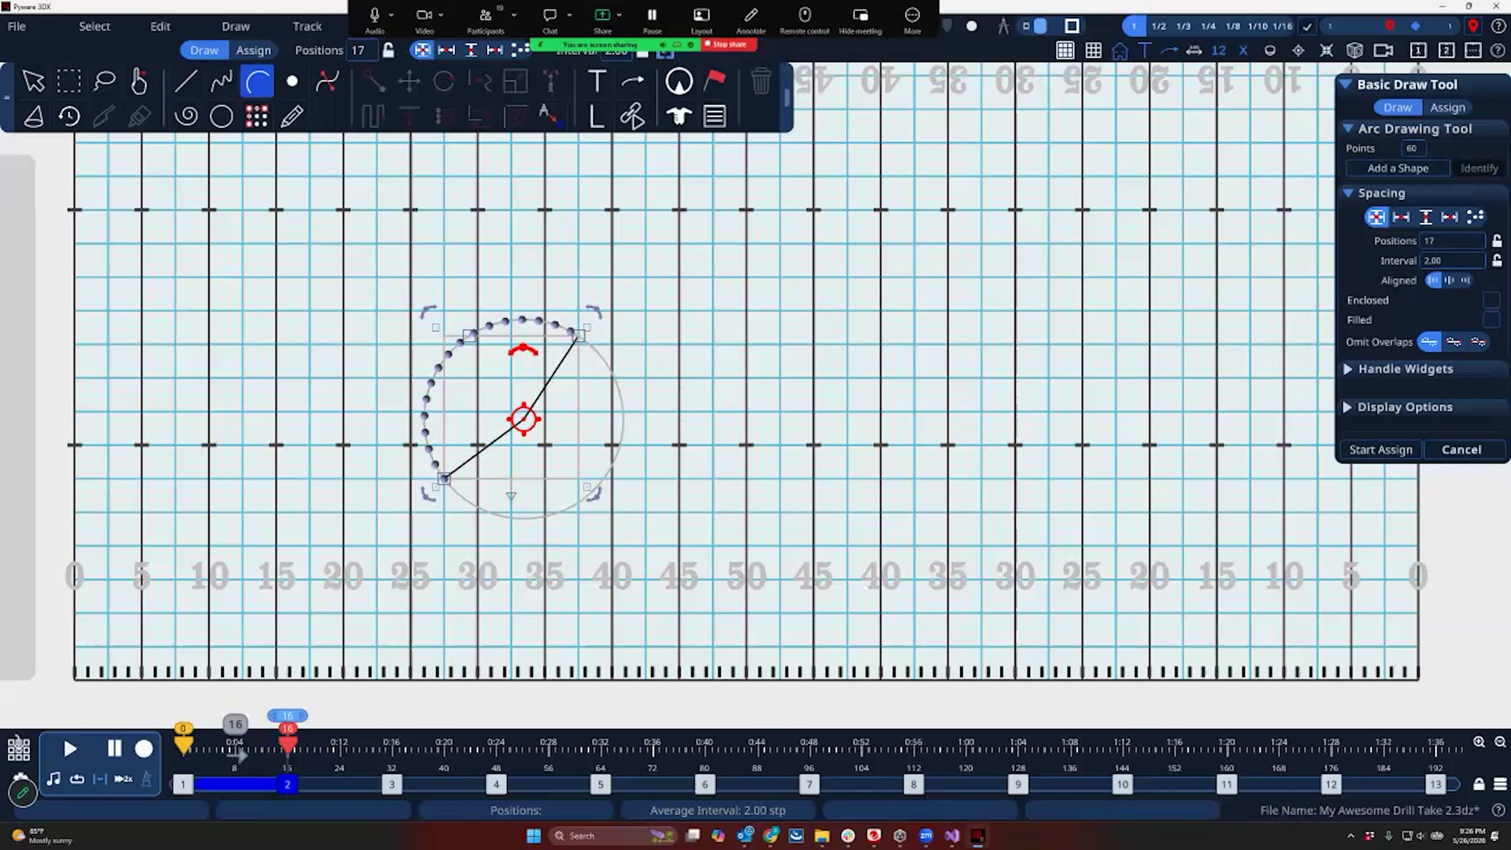
Add a second arc to the form, bulging toward the front sideline and ending near the far 45-yard line
left_click(1398, 168)
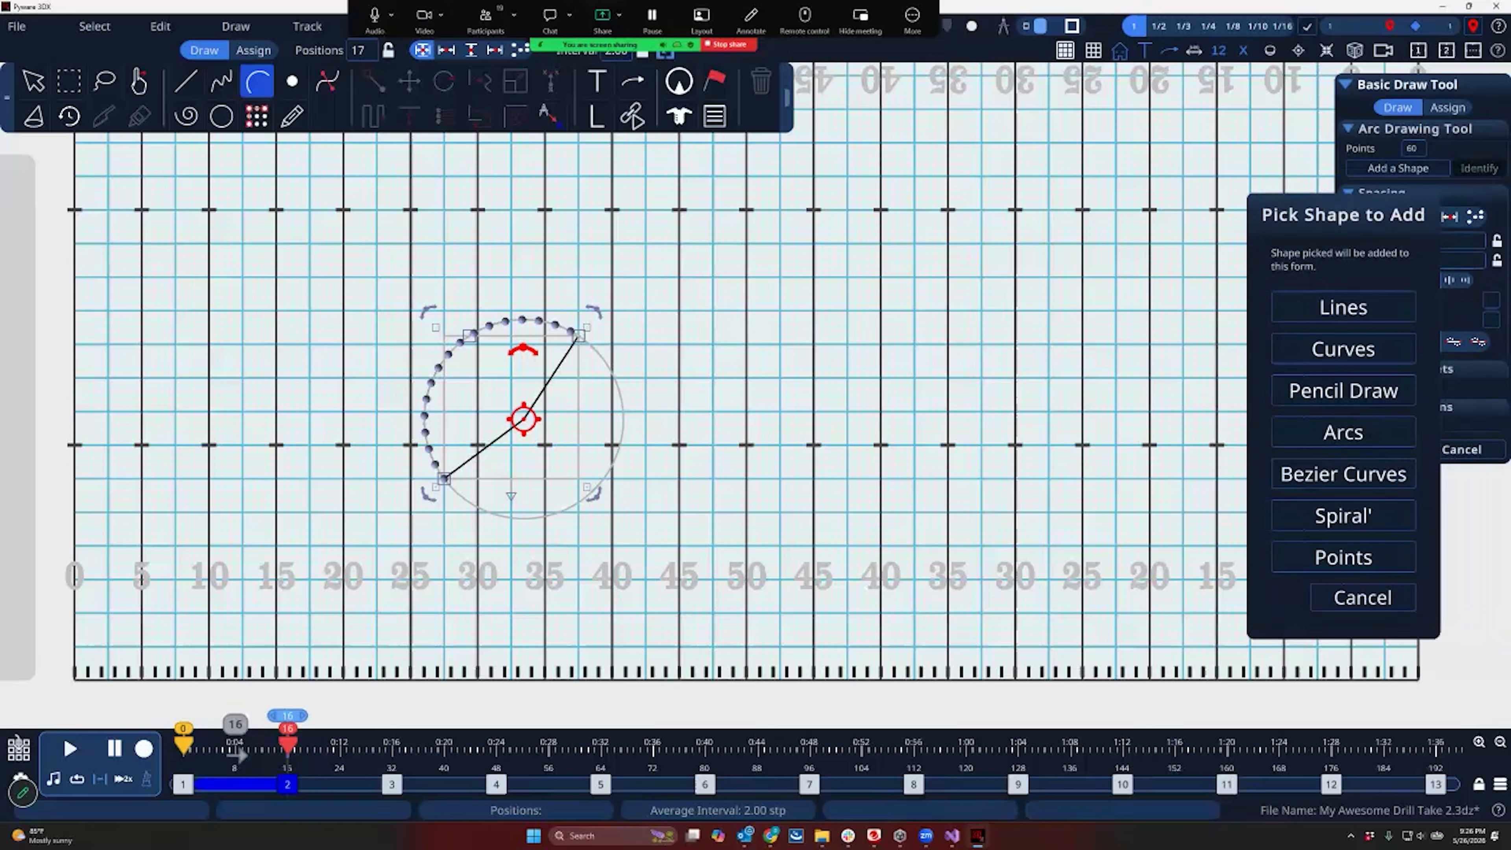
left_click(1343, 432)
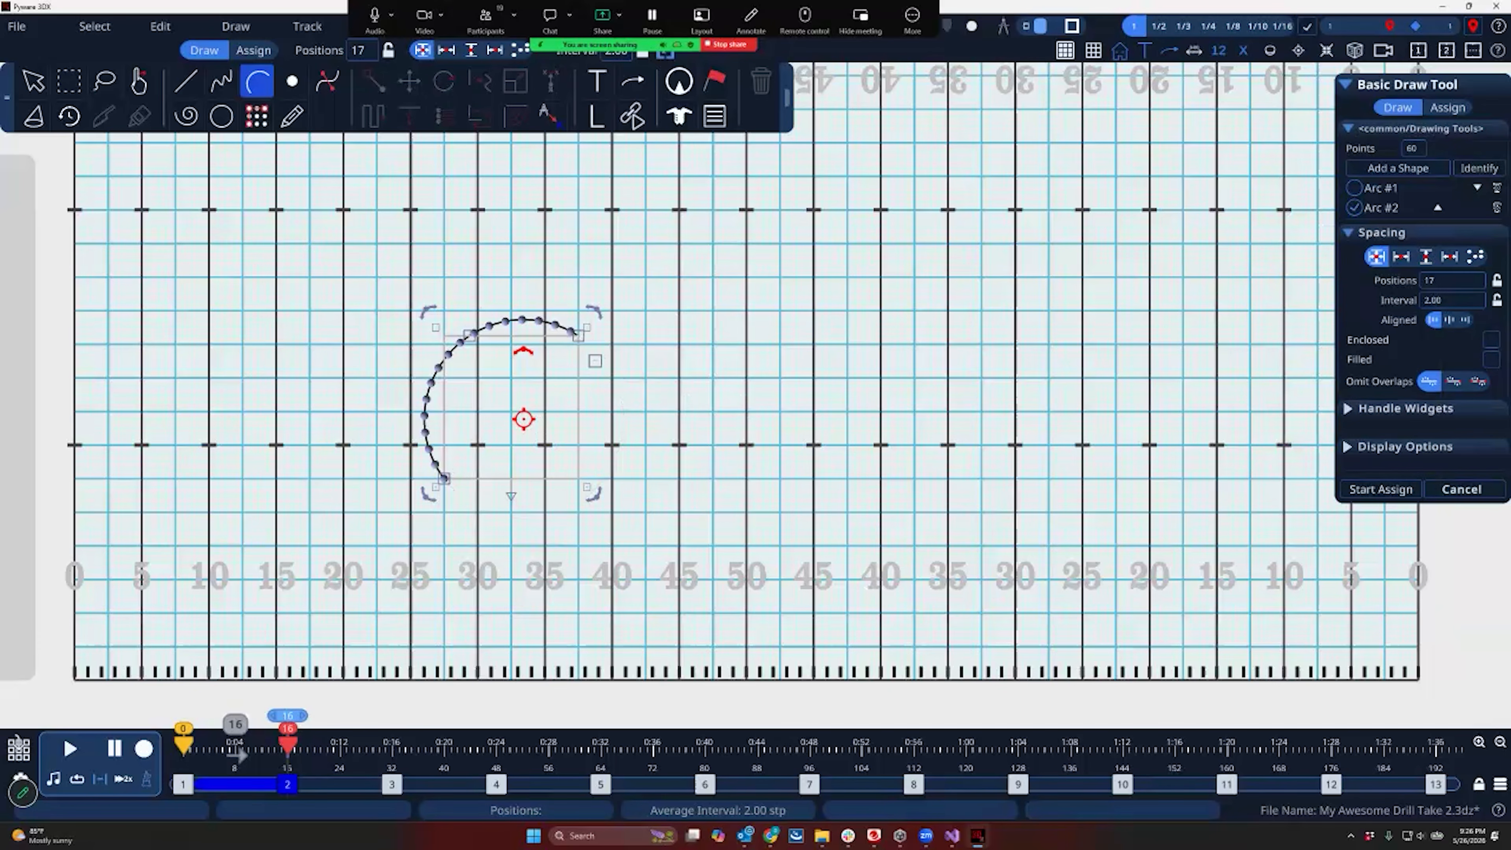
left_click(684, 408)
left_click_drag(686, 411, 687, 454)
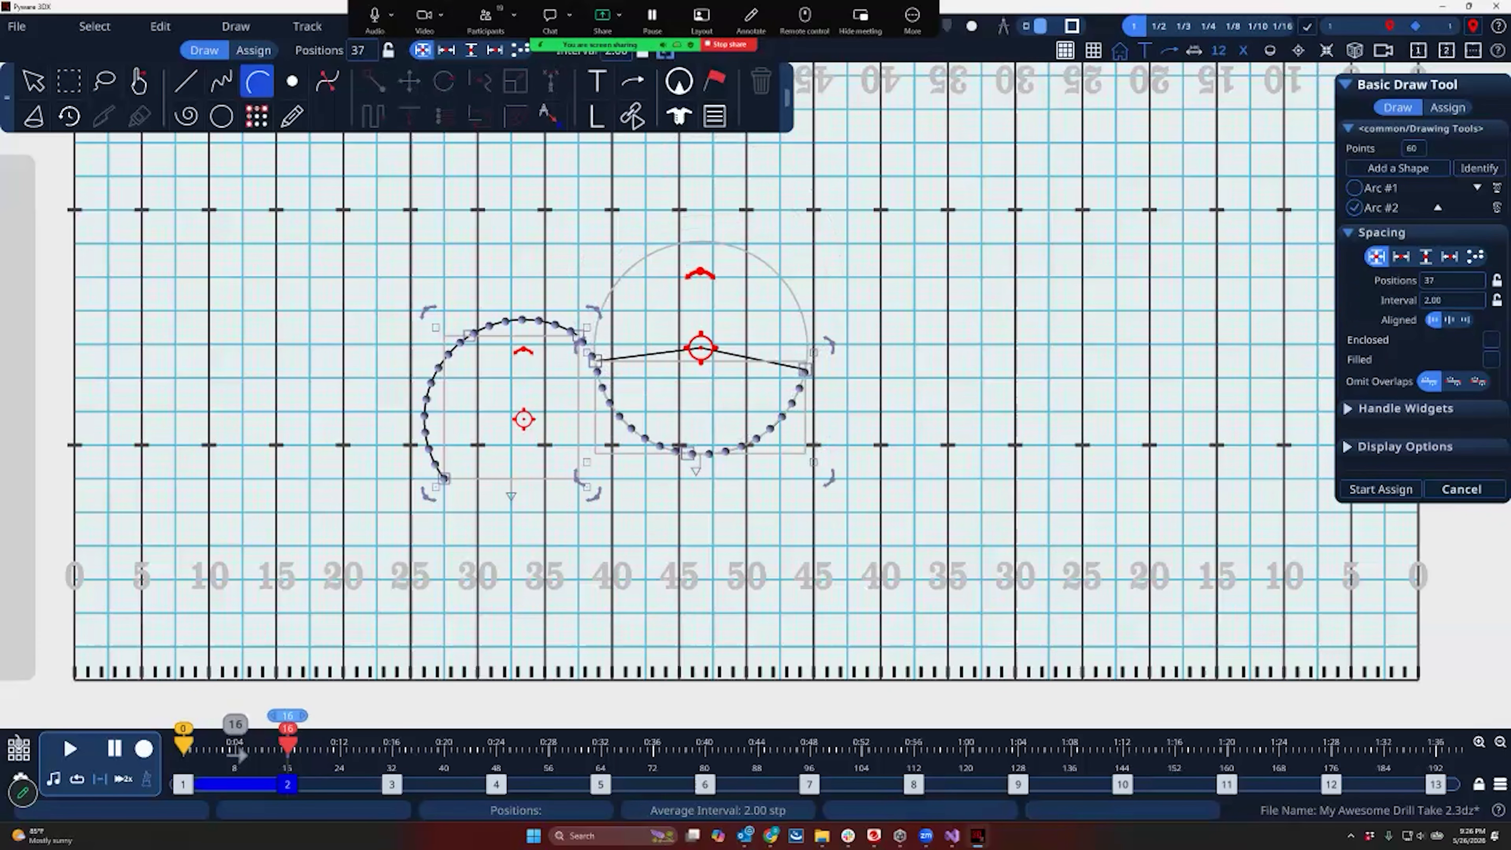
Reshape both arcs into a larger S-curve by widening the first arc and raising the second arc's outer end
left_click_drag(470, 335, 453, 293)
left_click_drag(444, 478, 375, 445)
left_click_drag(804, 369, 802, 302)
left_click_drag(454, 294, 445, 288)
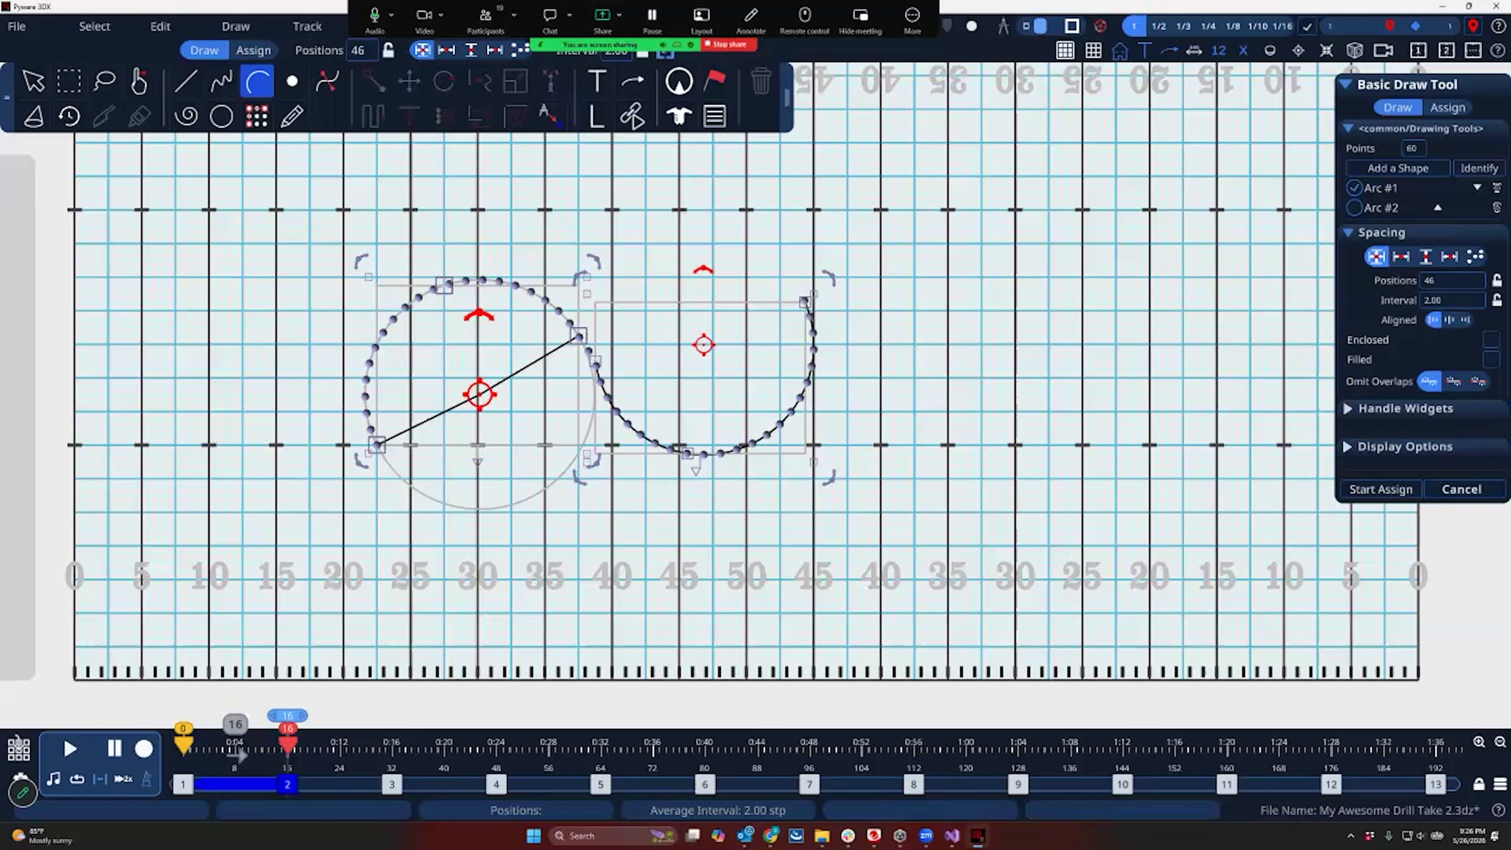
Assign new performers with symbol X and blue color to the S-curve and accept the form
left_click(1381, 489)
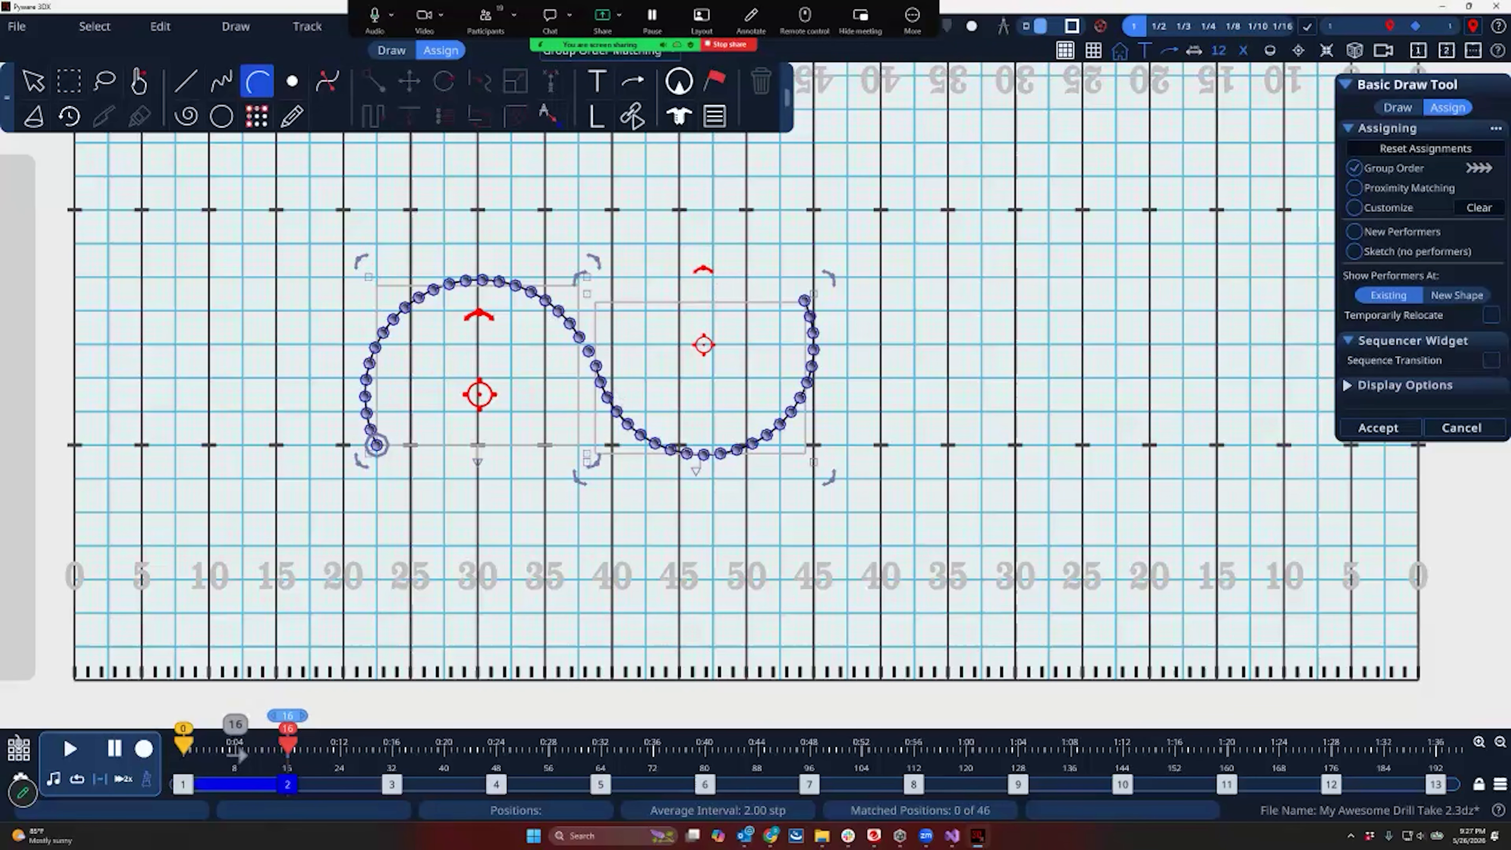
left_click(1354, 231)
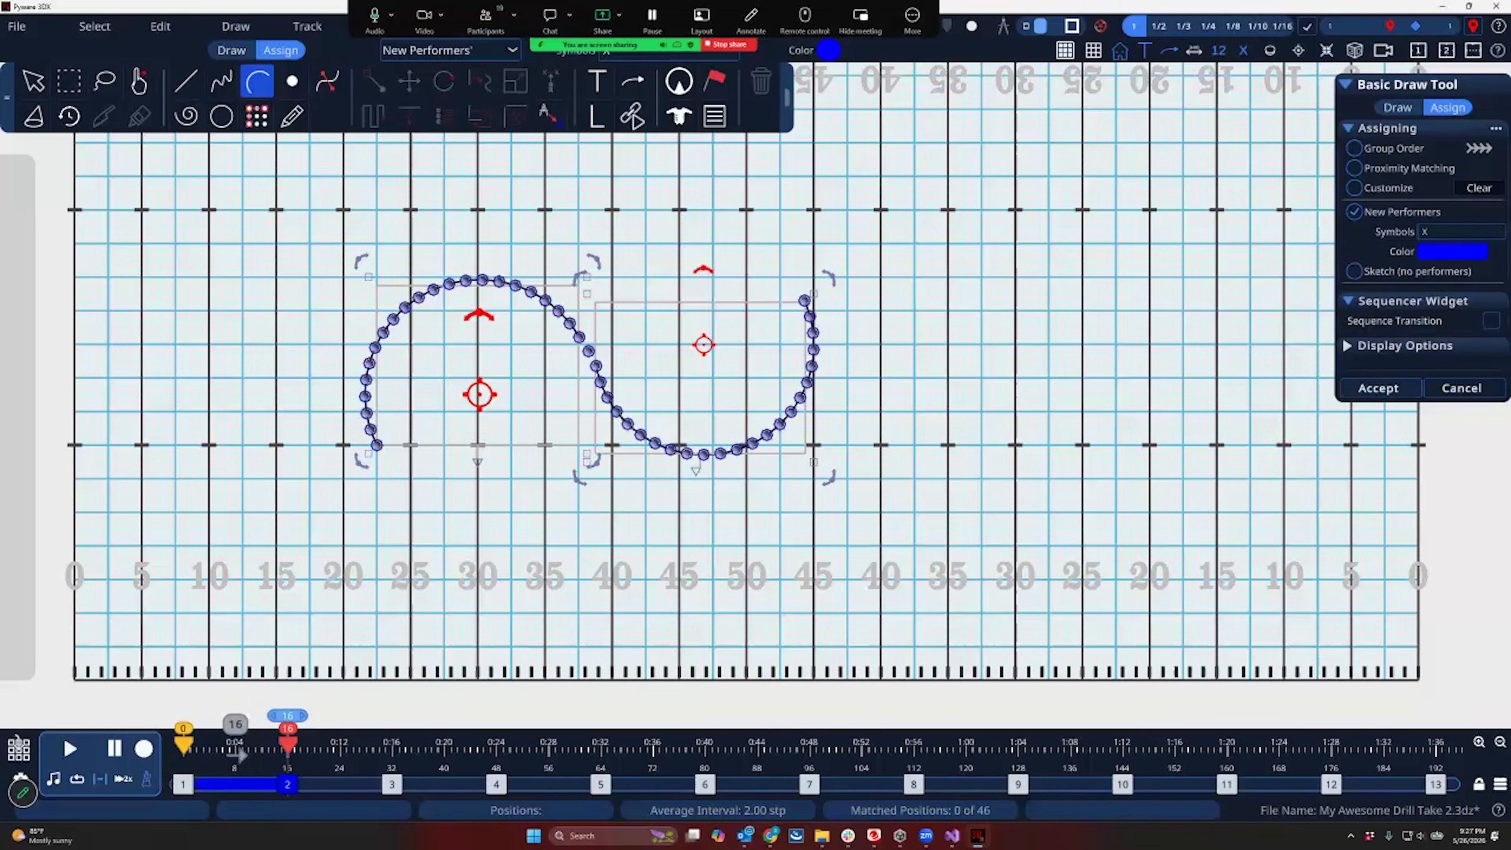
left_click(1377, 387)
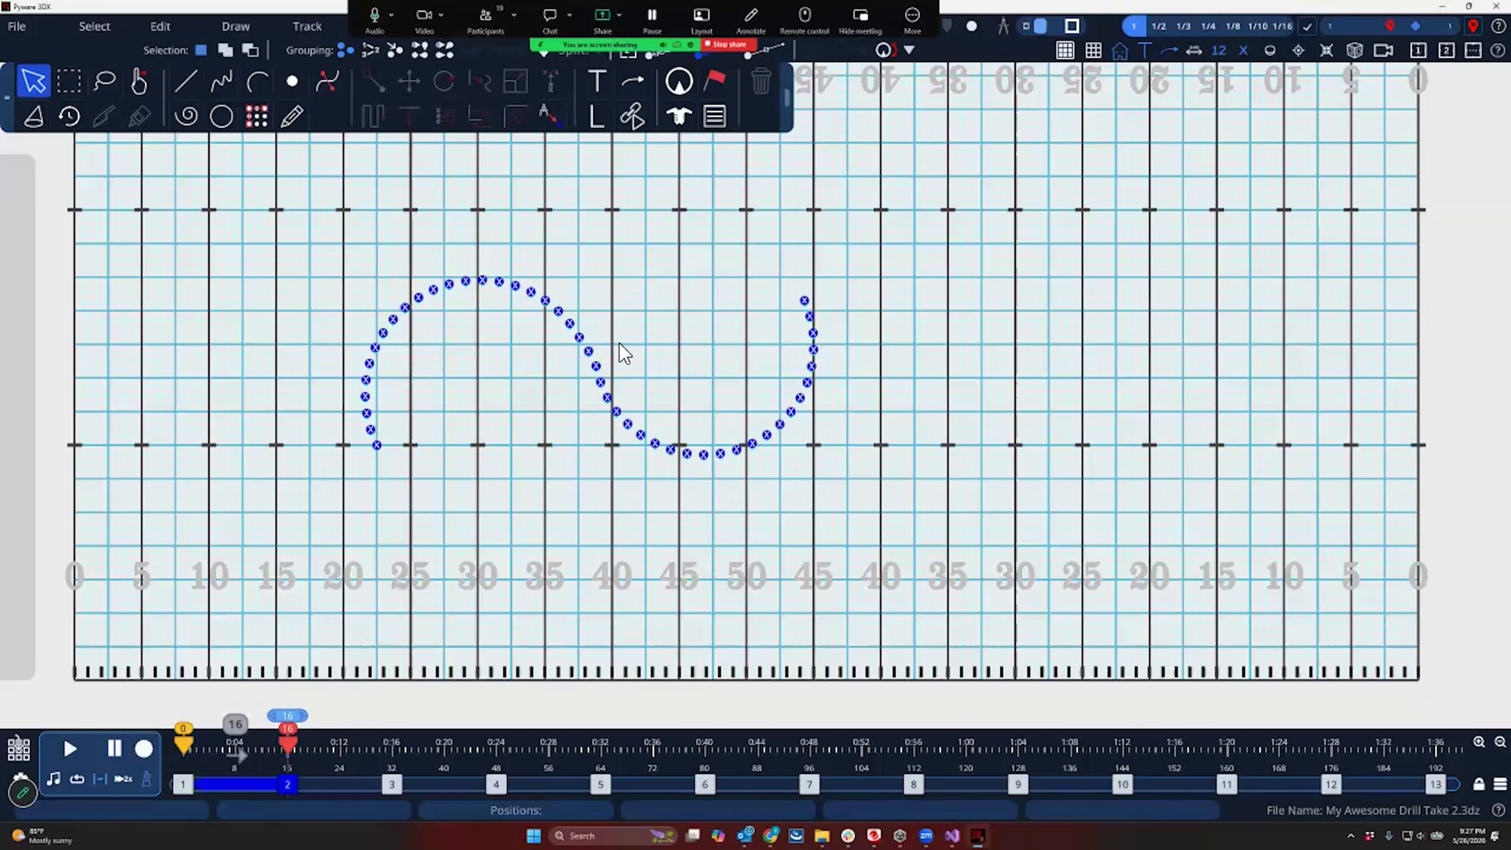
At count 0, draw a diagonal line for all performers from the 15-yard line to the far 45-yard line, assigning by group order
key("ctrl+a")
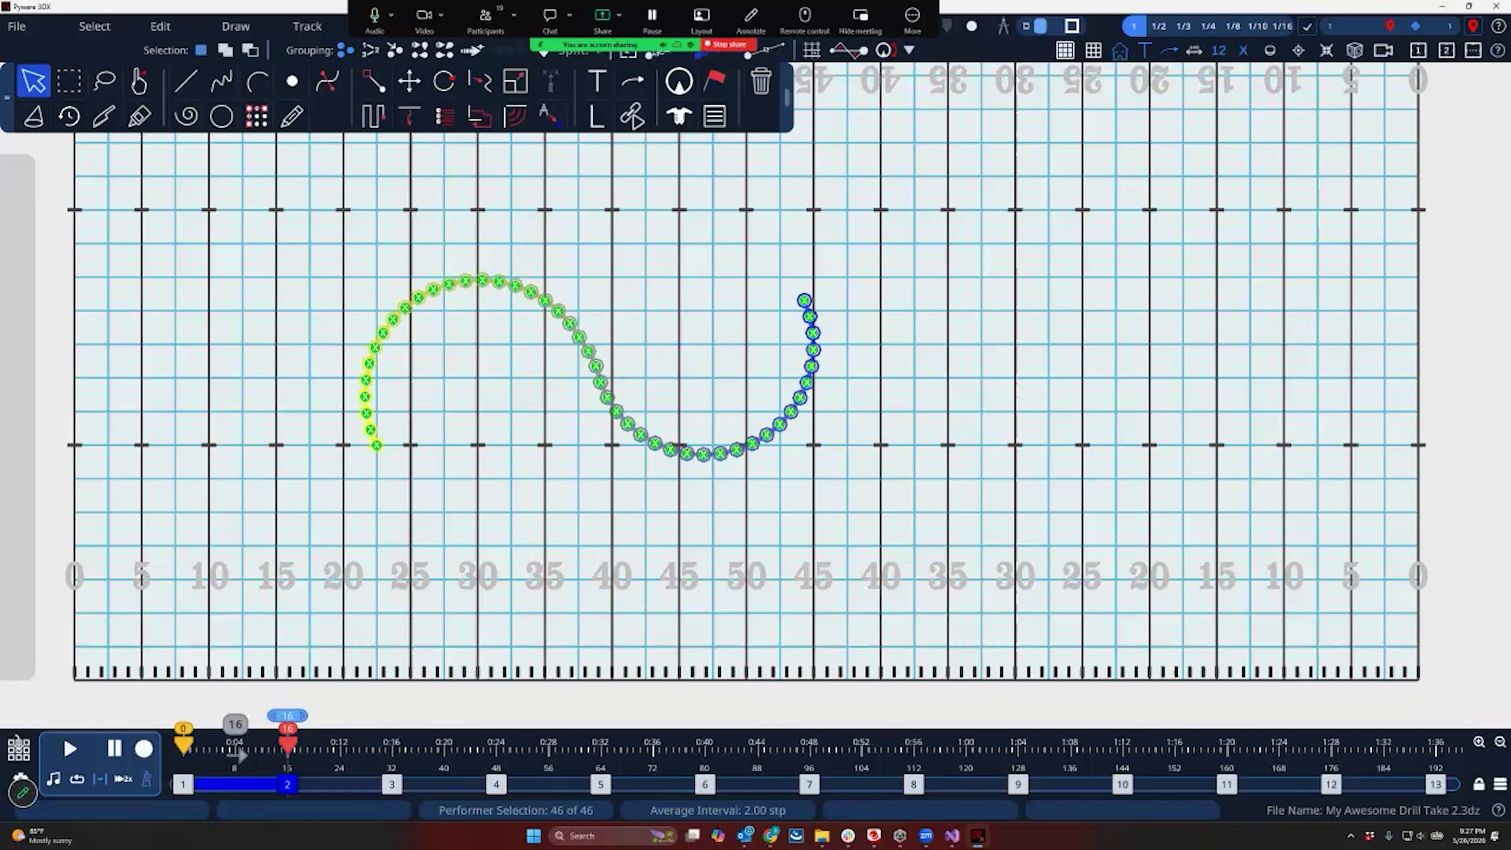
key("Tab")
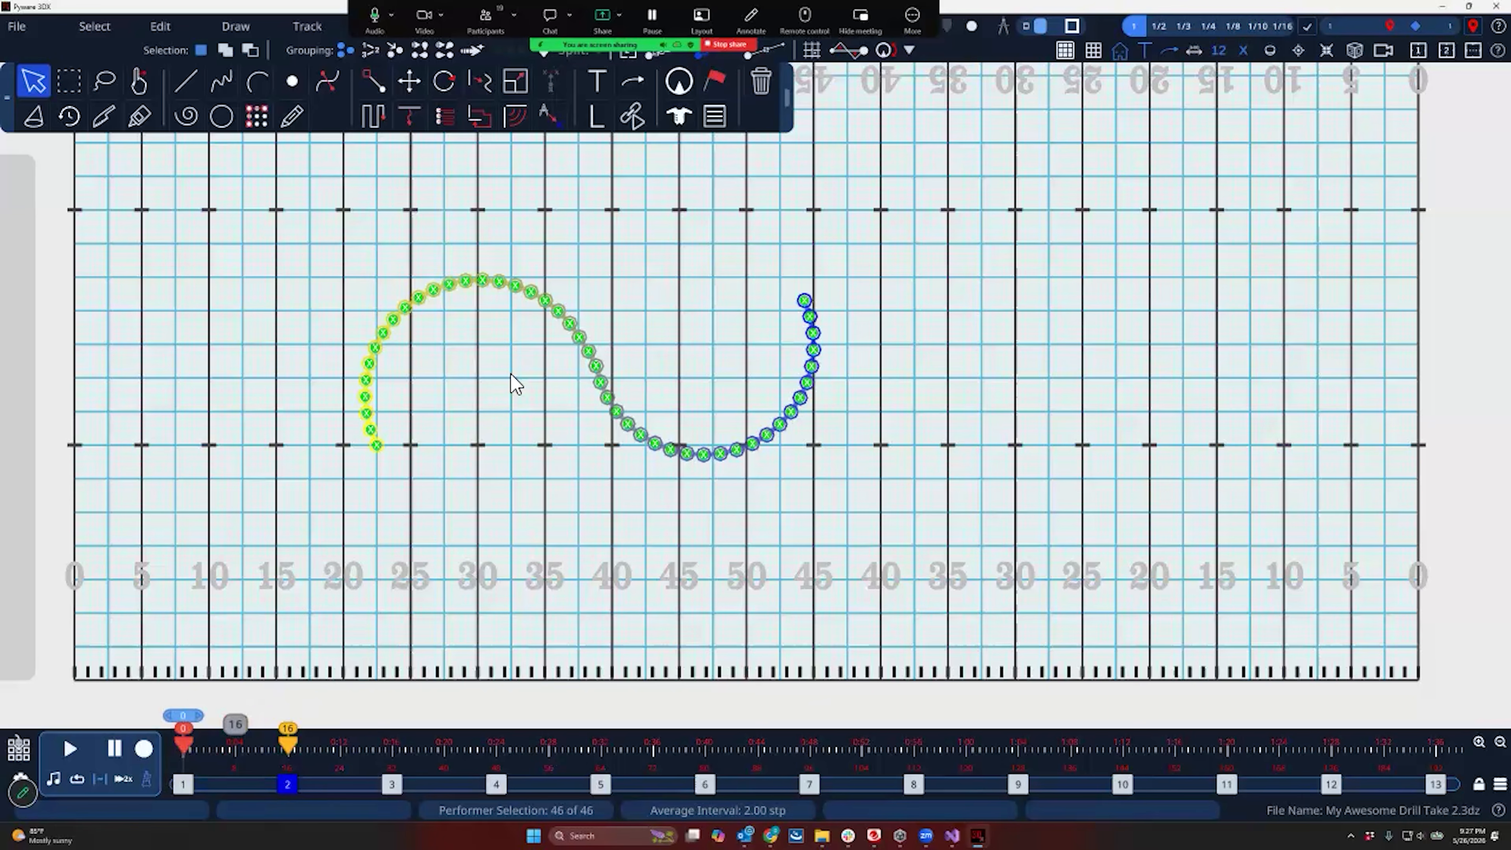
left_click(186, 81)
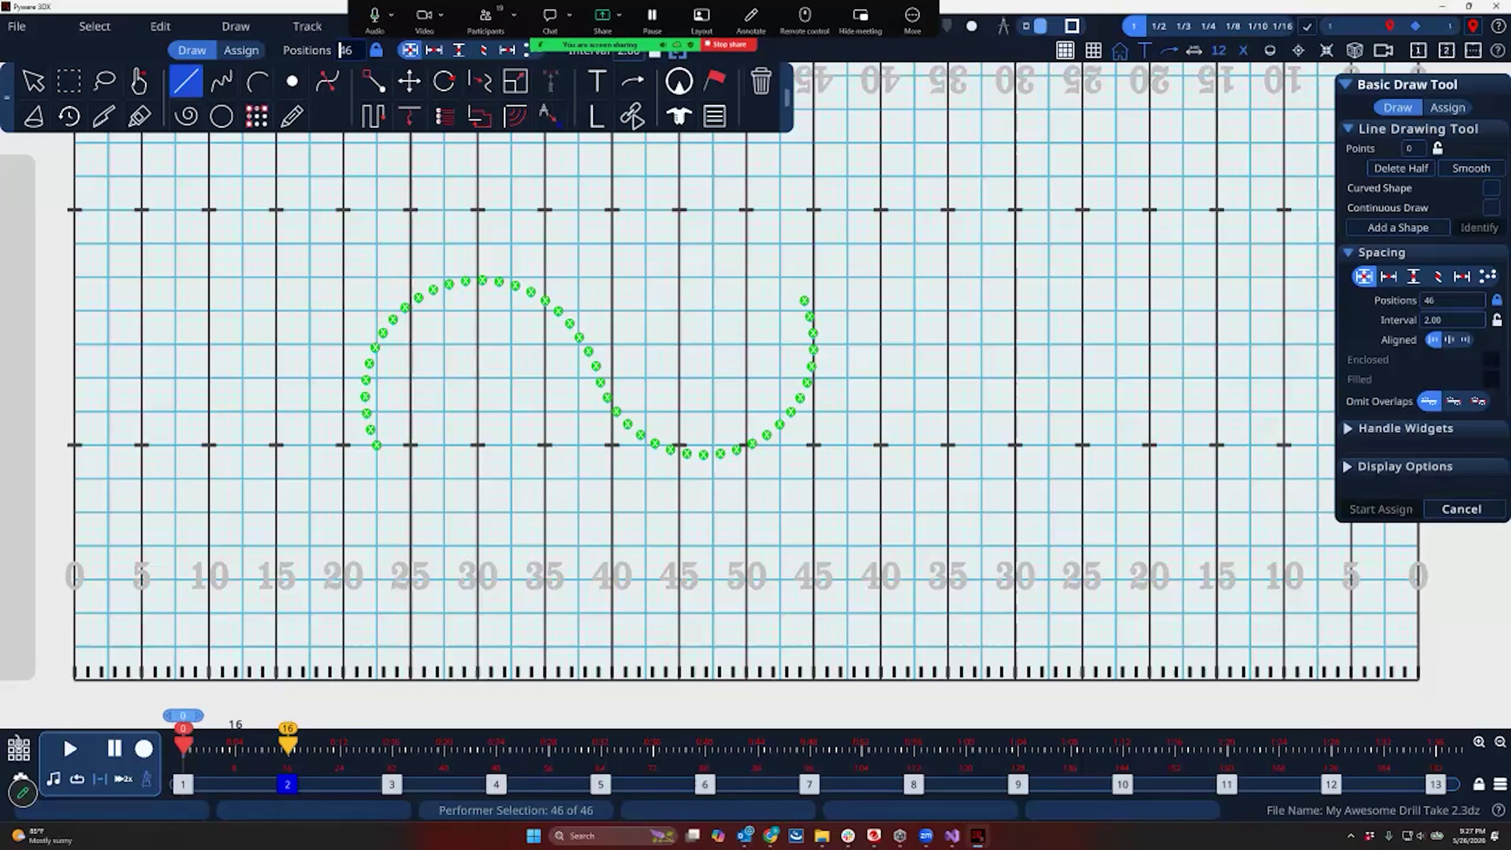
left_click(276, 478)
left_click(822, 244)
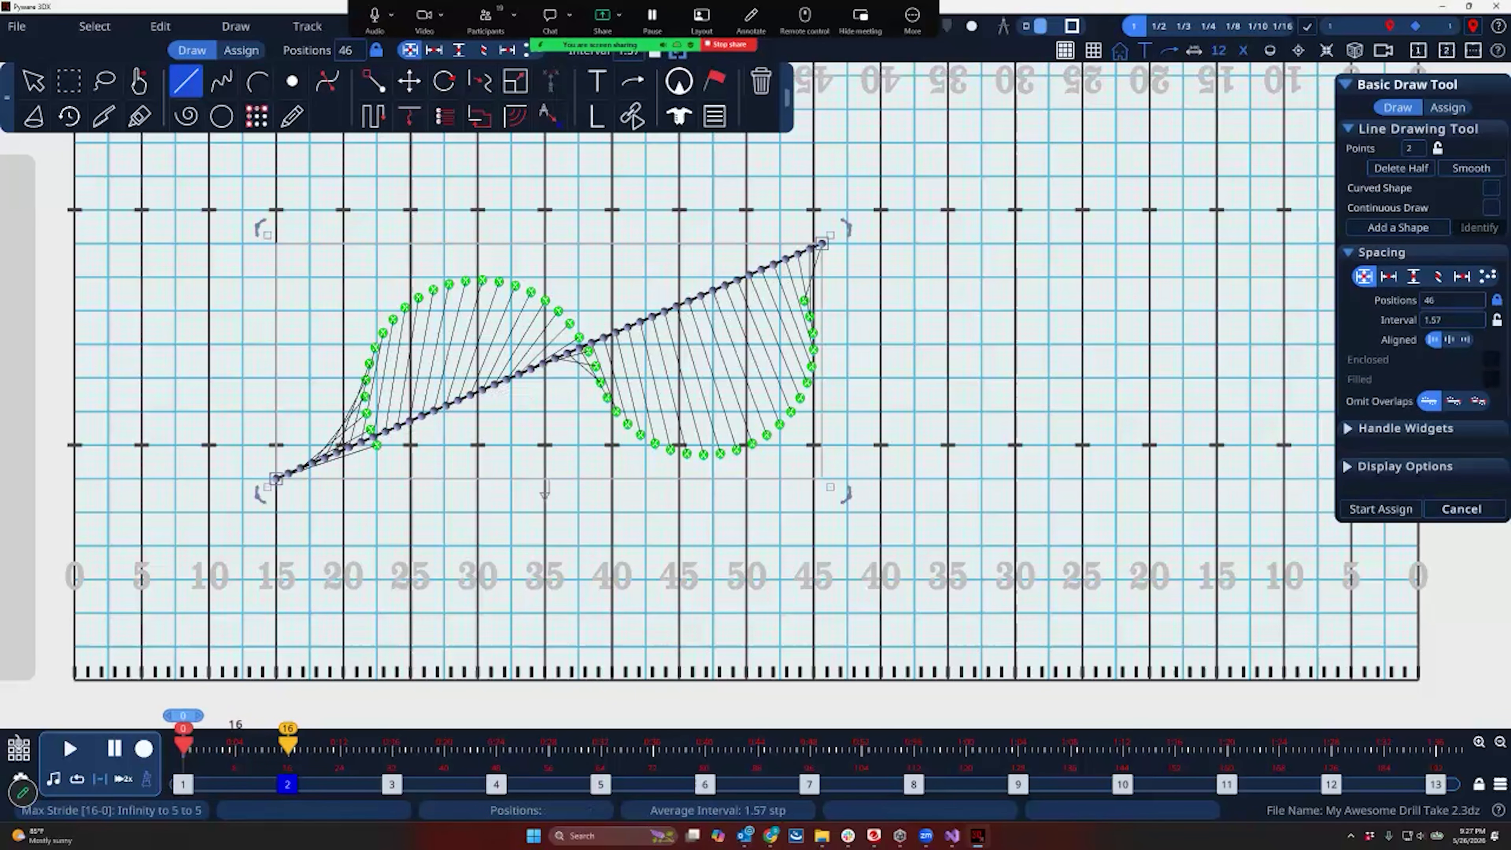
left_click(1380, 510)
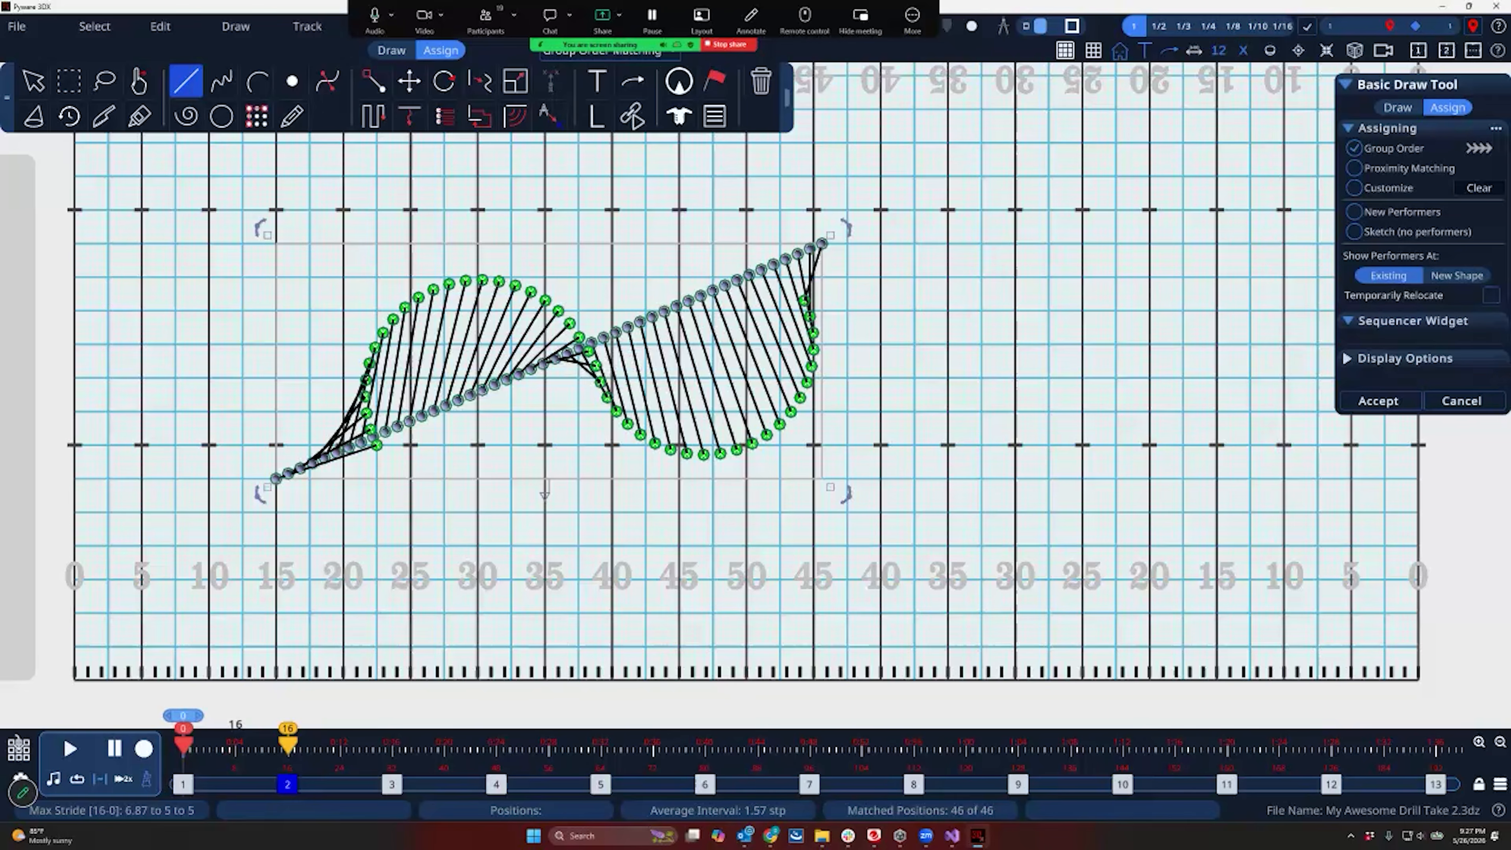
left_click(1378, 401)
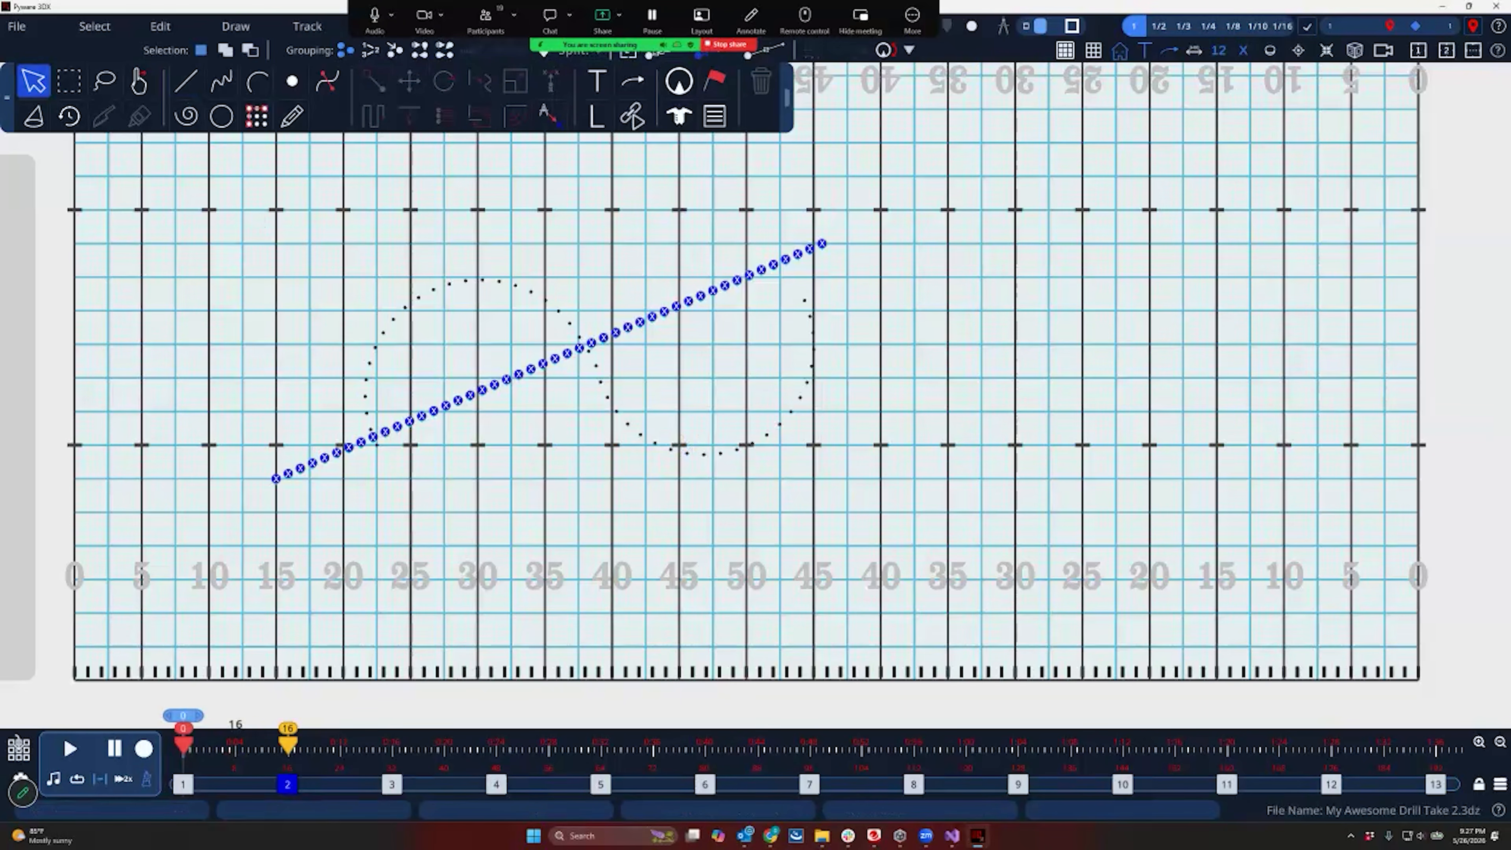
Play back the move between the first two sets and go to set 3 at count 32
key("space")
left_click(287, 784)
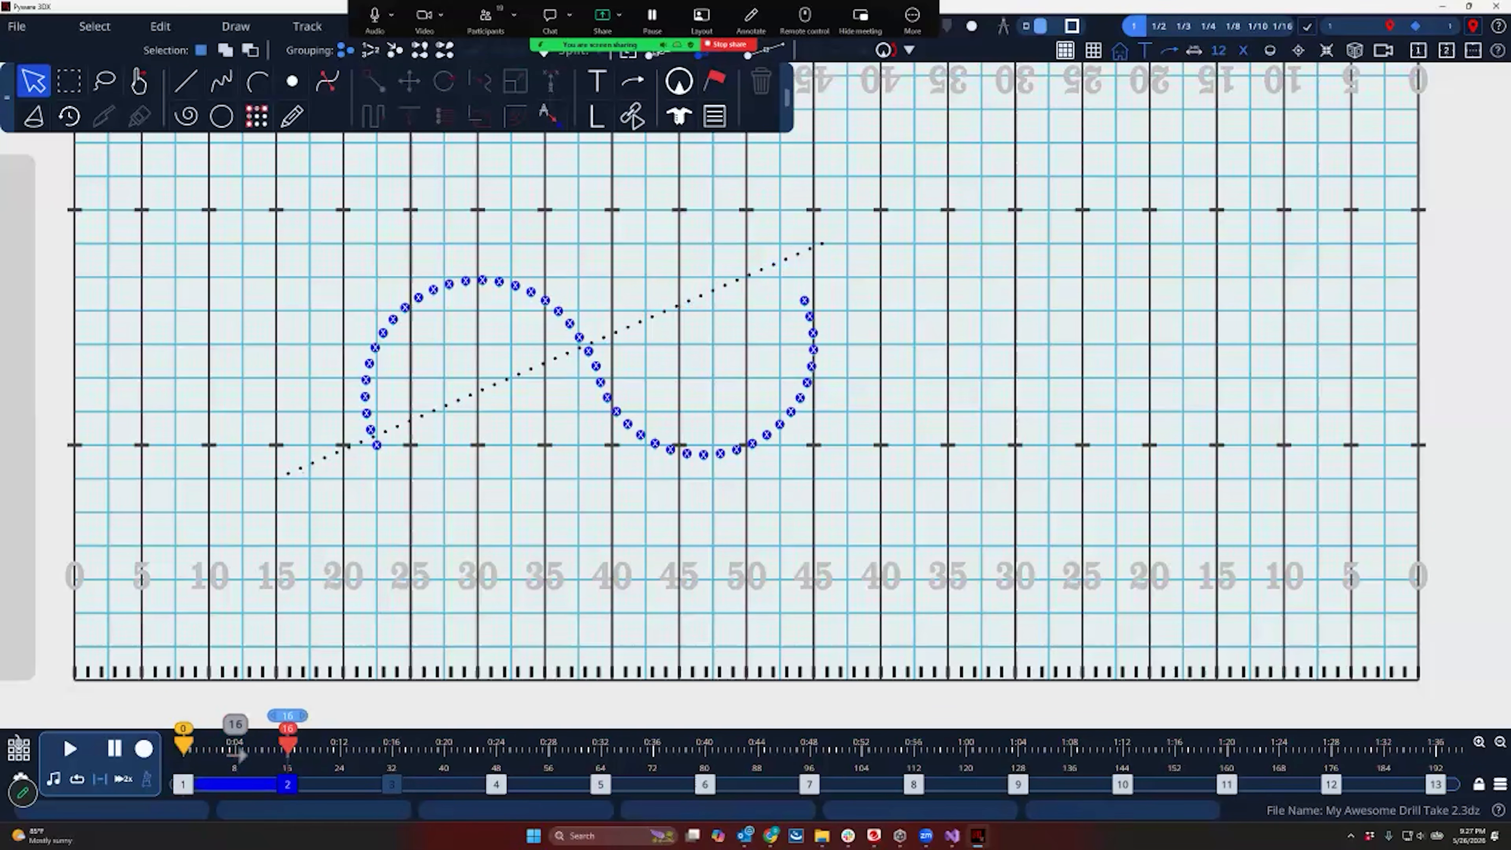
left_click(392, 785)
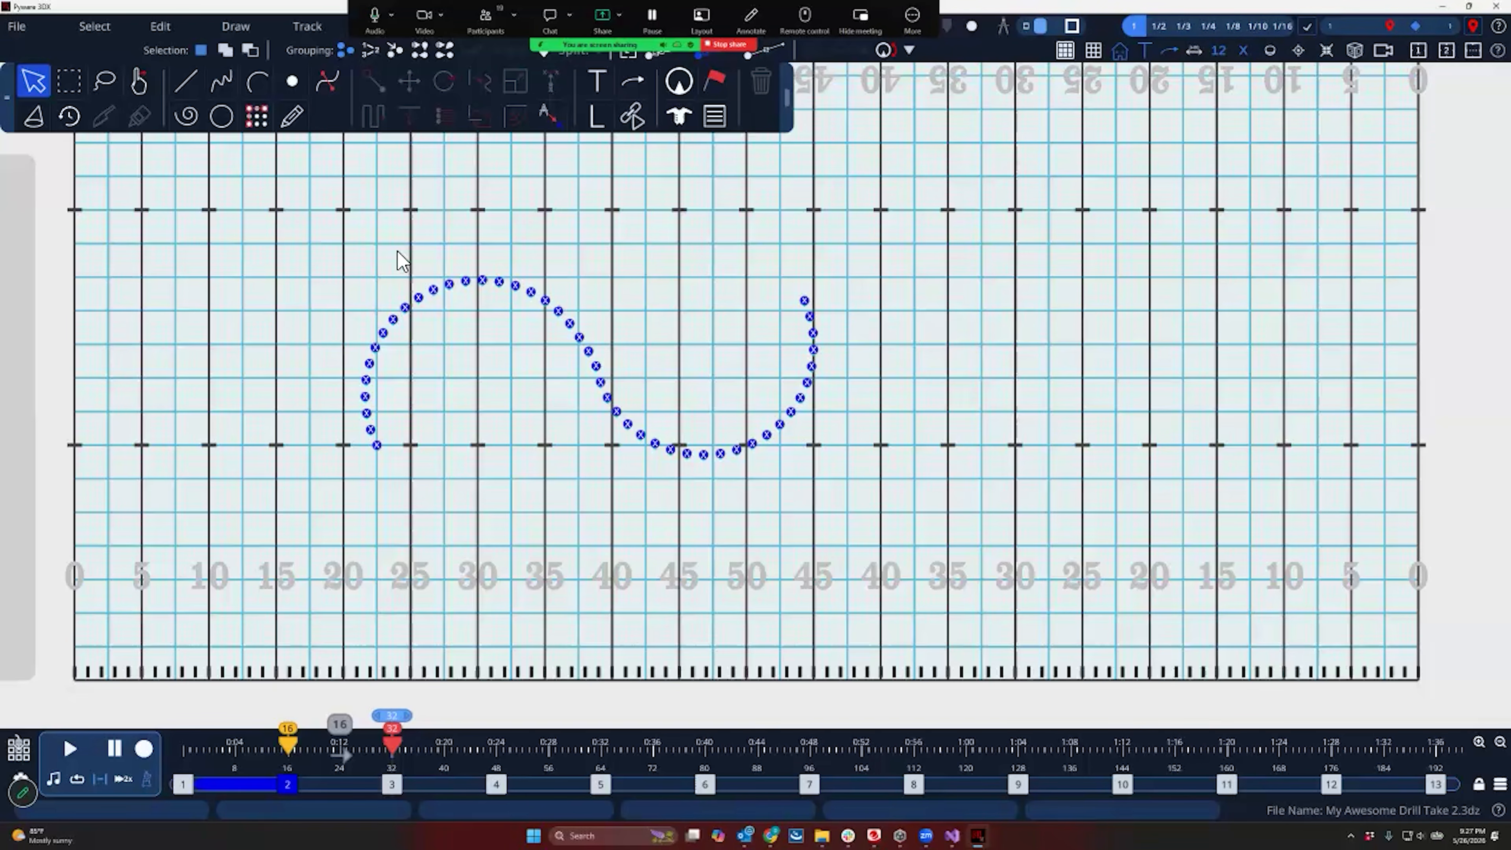
key("ctrl+a")
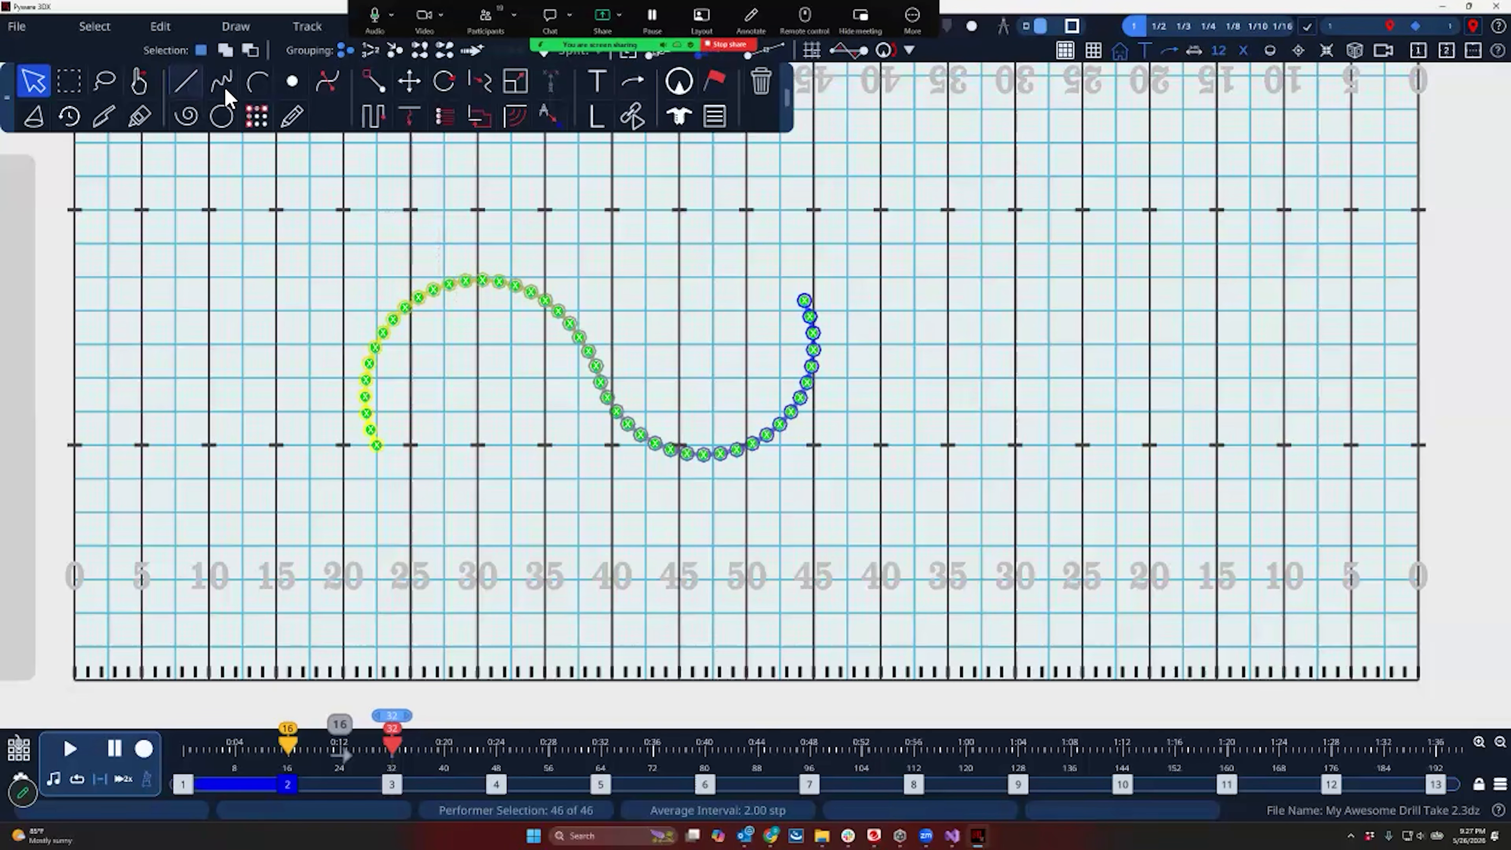
left_click(260, 85)
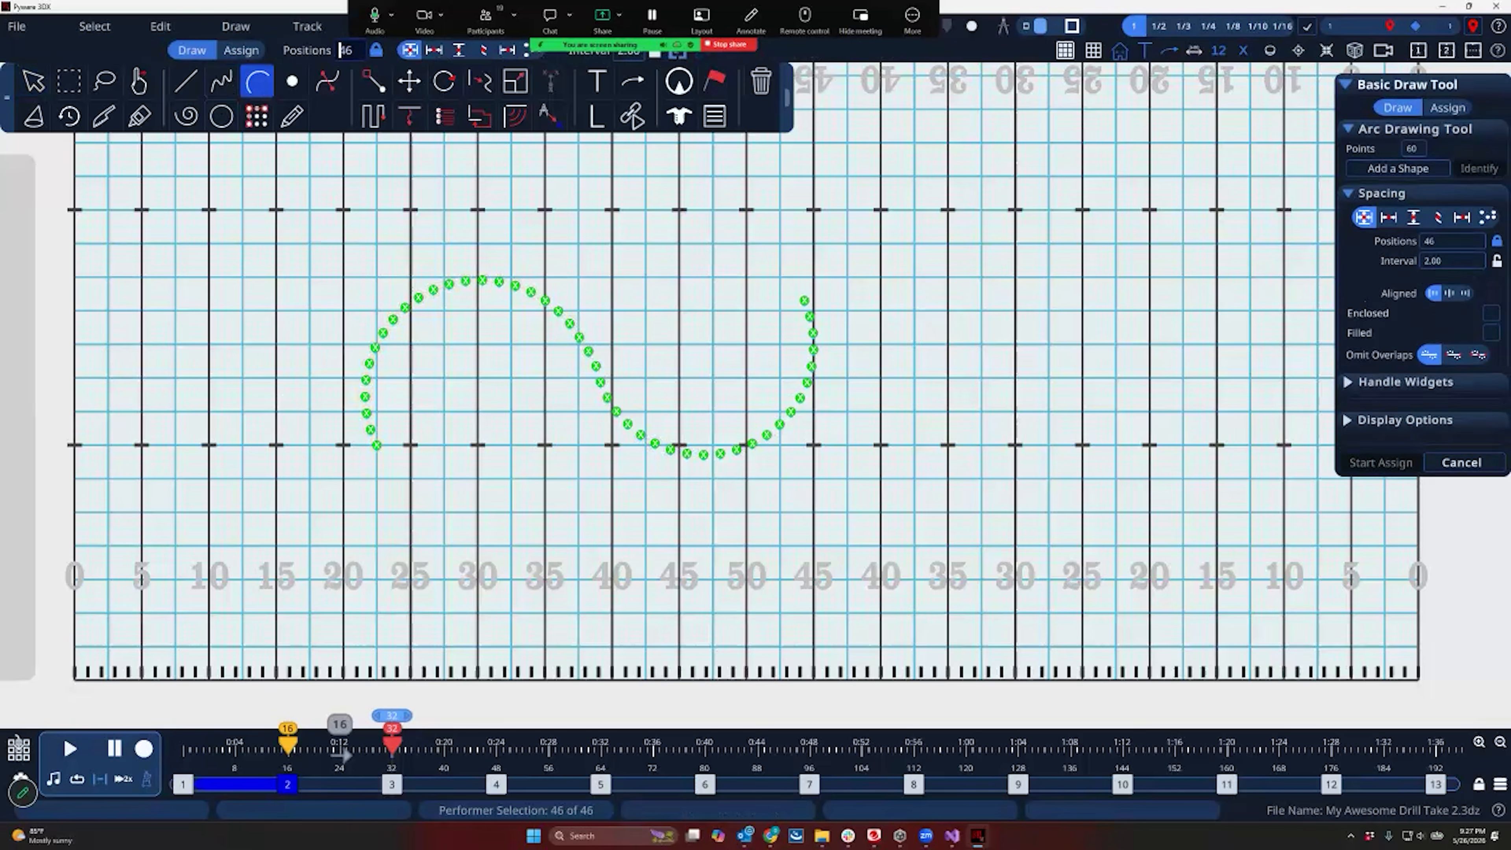
left_click_drag(559, 237, 503, 201)
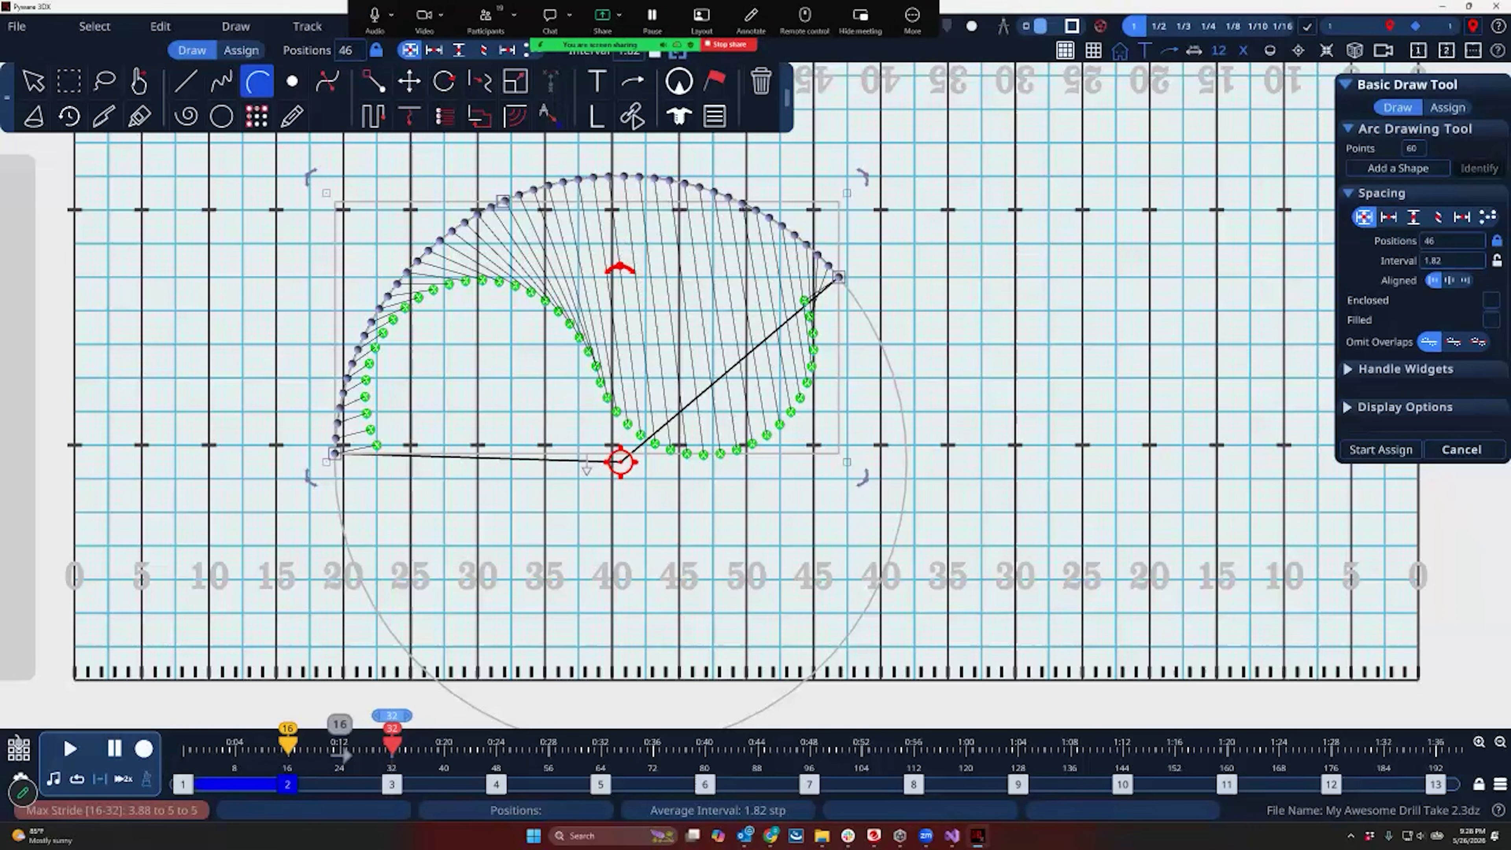
left_click(1462, 449)
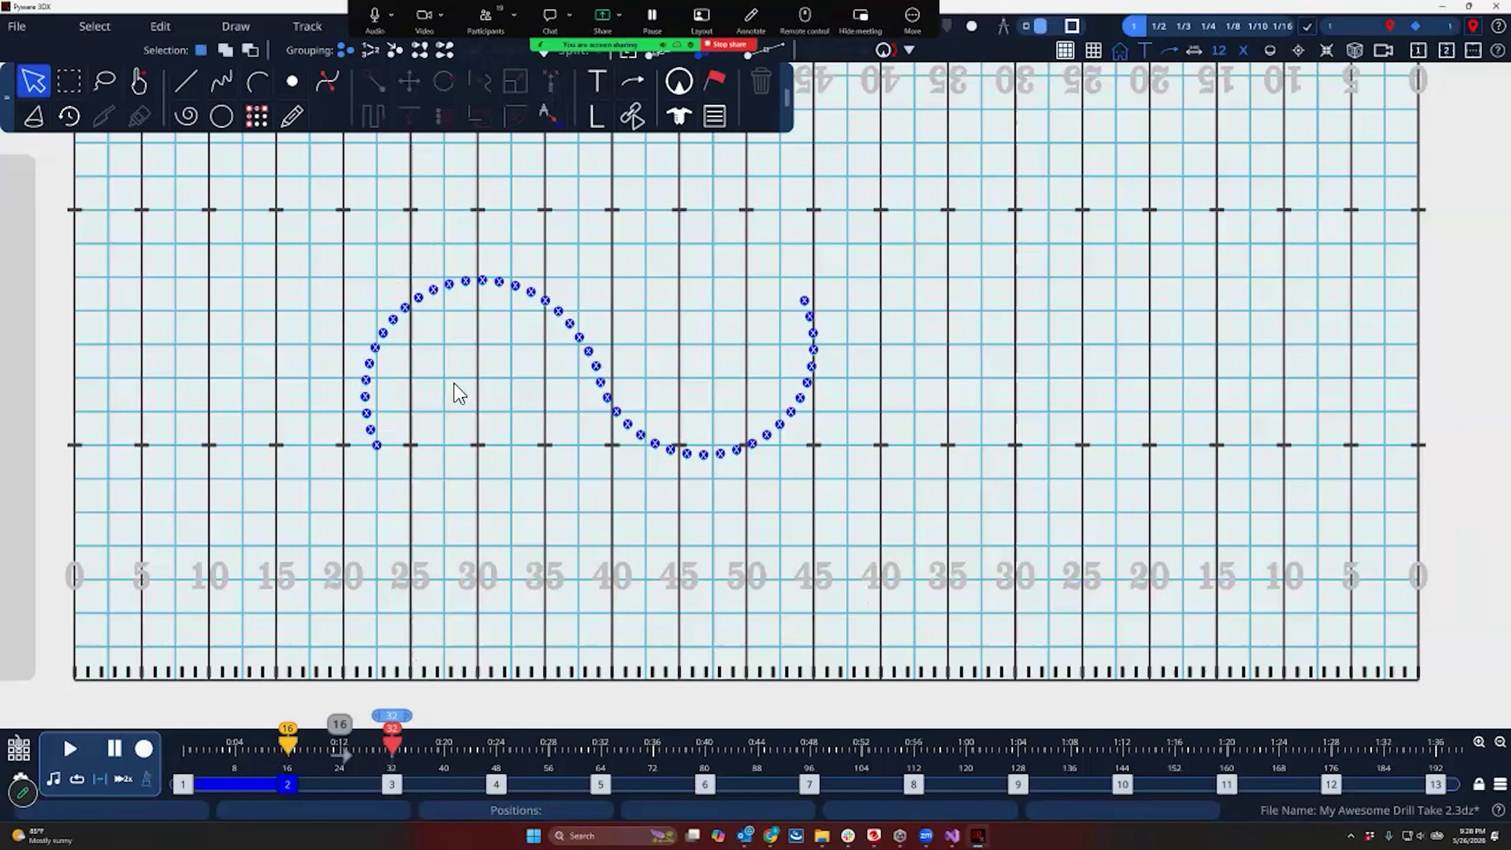
key("ctrl+a")
left_click(467, 329)
Draw an upward-bulging arc above the S-curve with 23 positions and start assigning performers to it
left_click(257, 81)
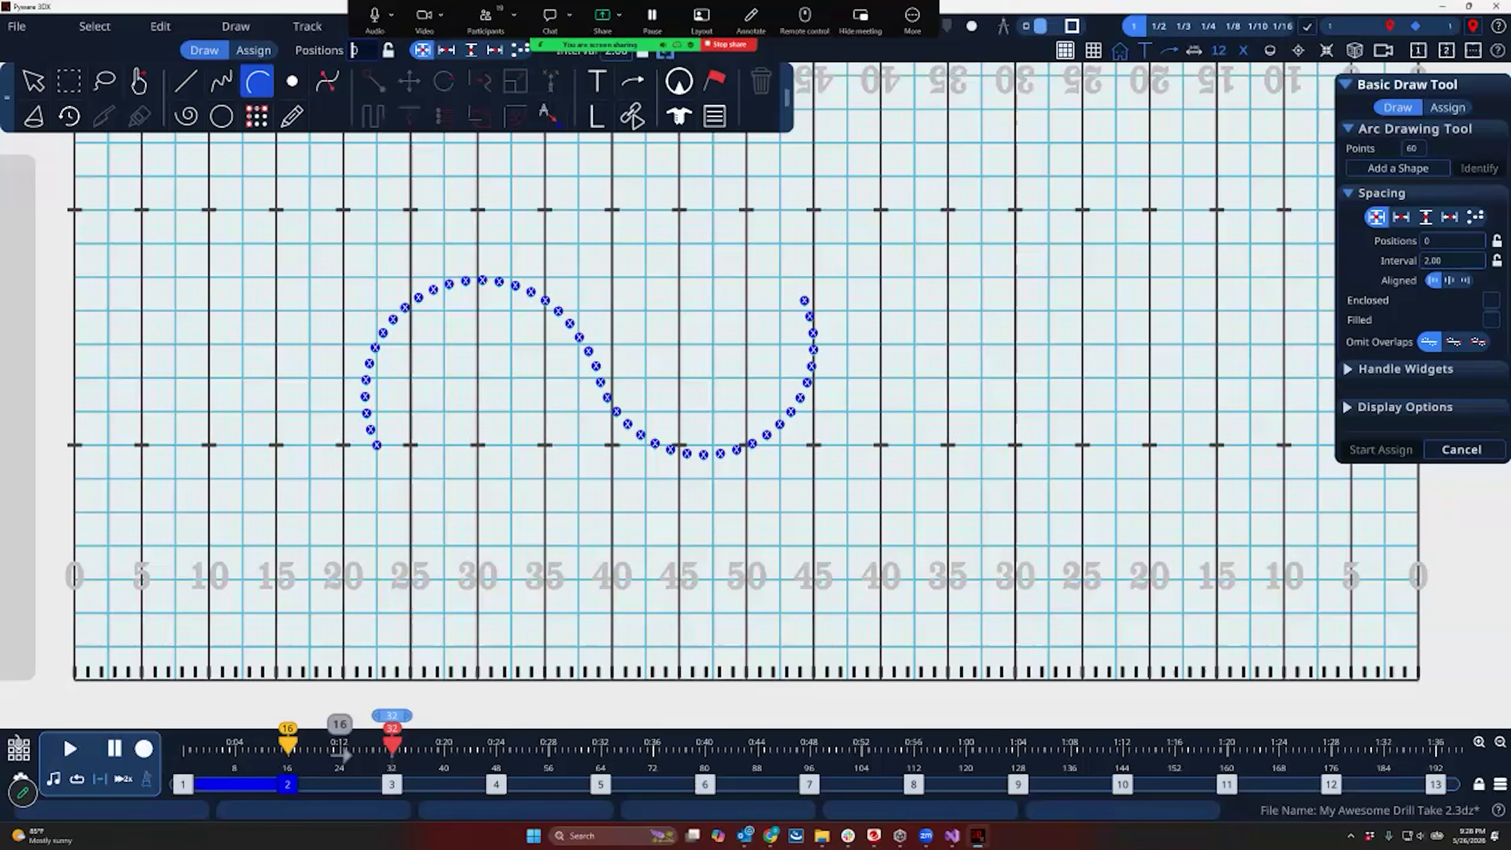
left_click(317, 504)
left_click(847, 261)
left_click(541, 228)
left_click_drag(522, 234, 494, 218)
left_click(1452, 241)
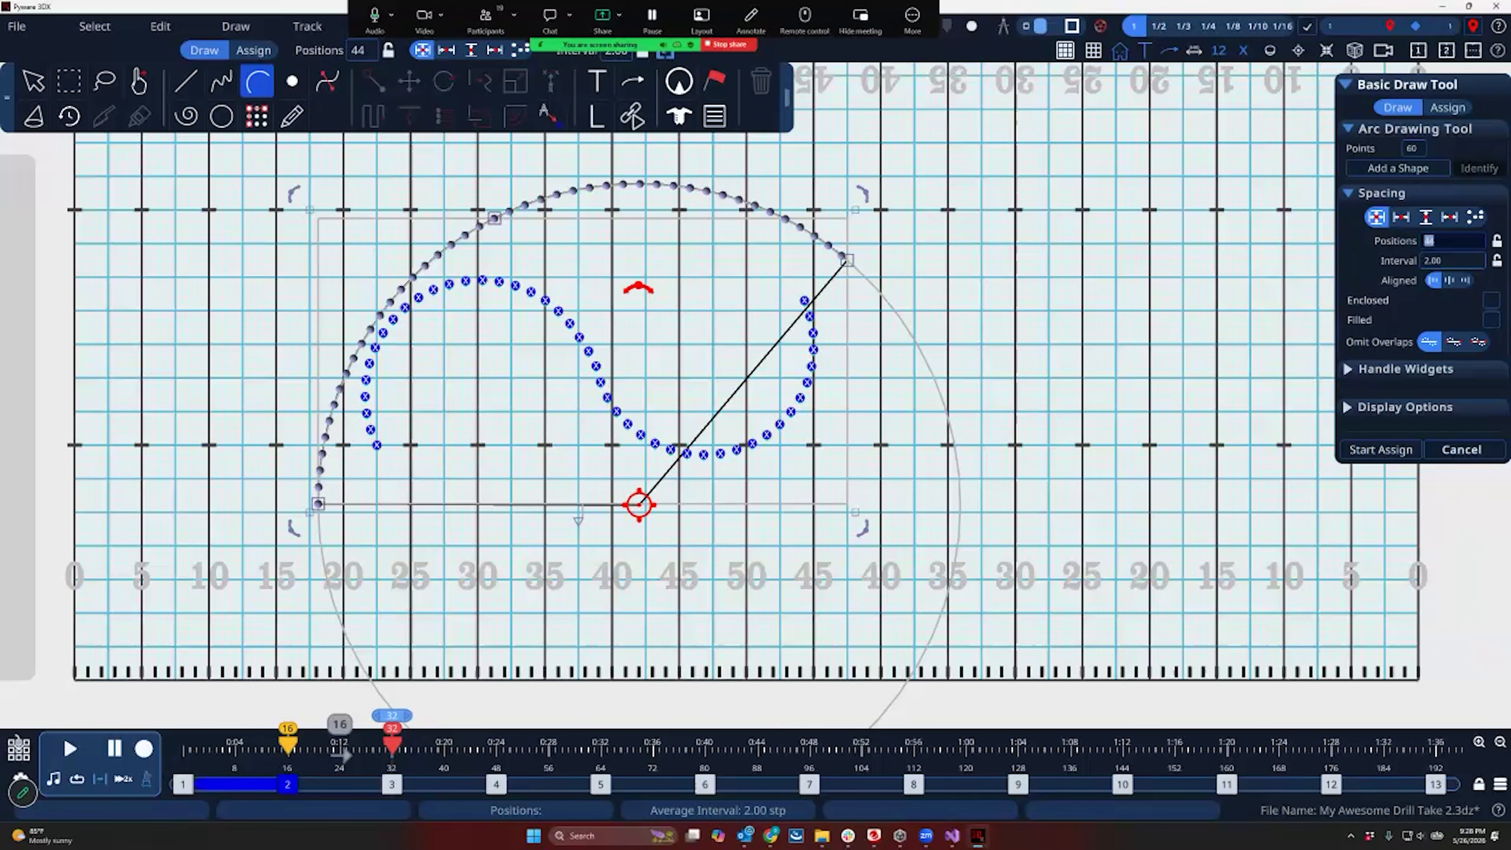
type("23")
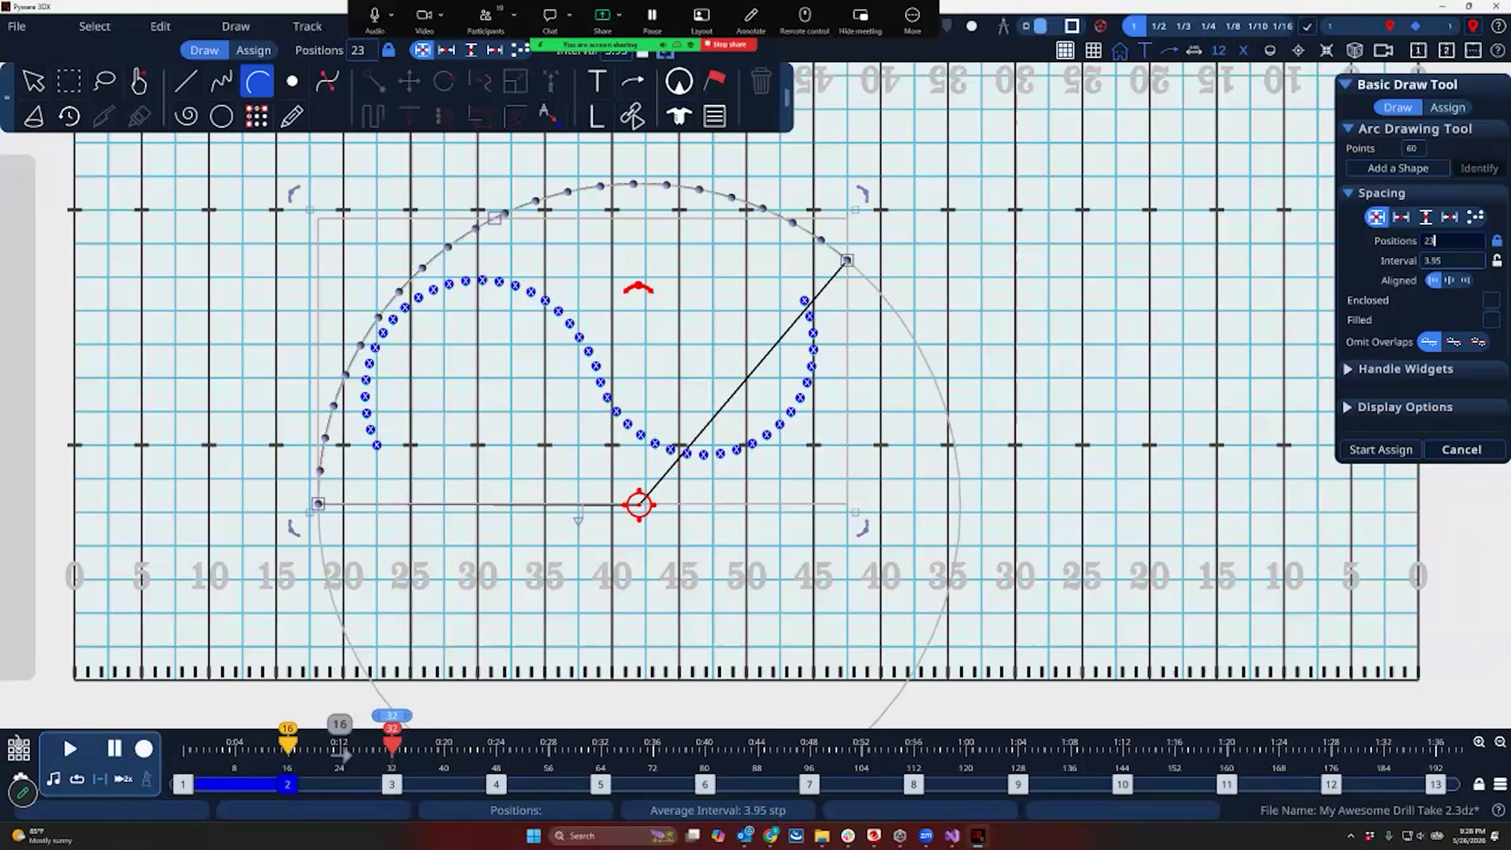
key("Return")
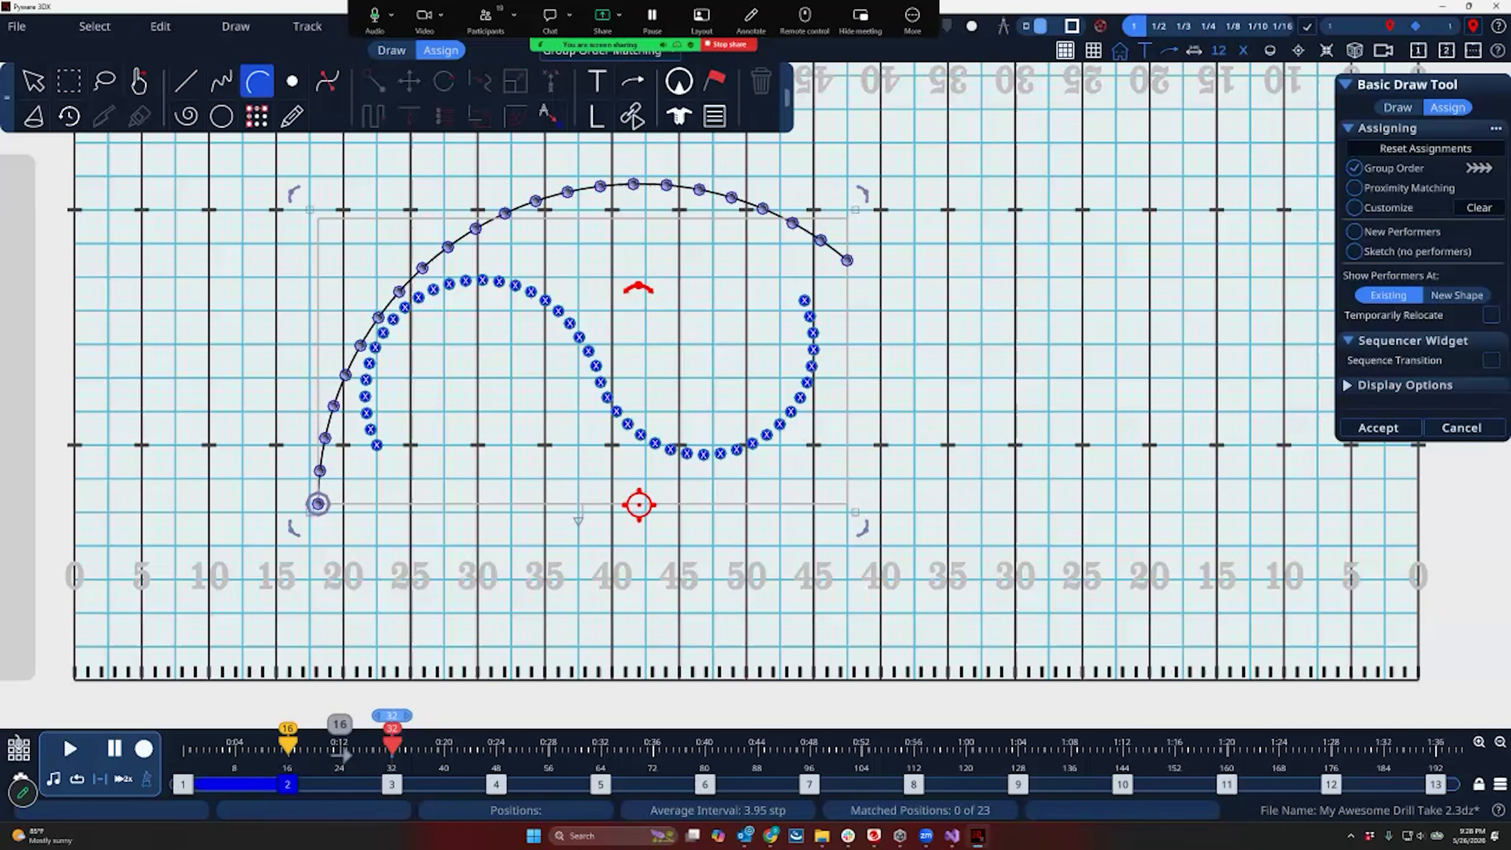
Match every other performer along the S-curve, from its lower-left end to its upper-right end, to the arc's 23 positions using customized assignment
left_click(376, 445)
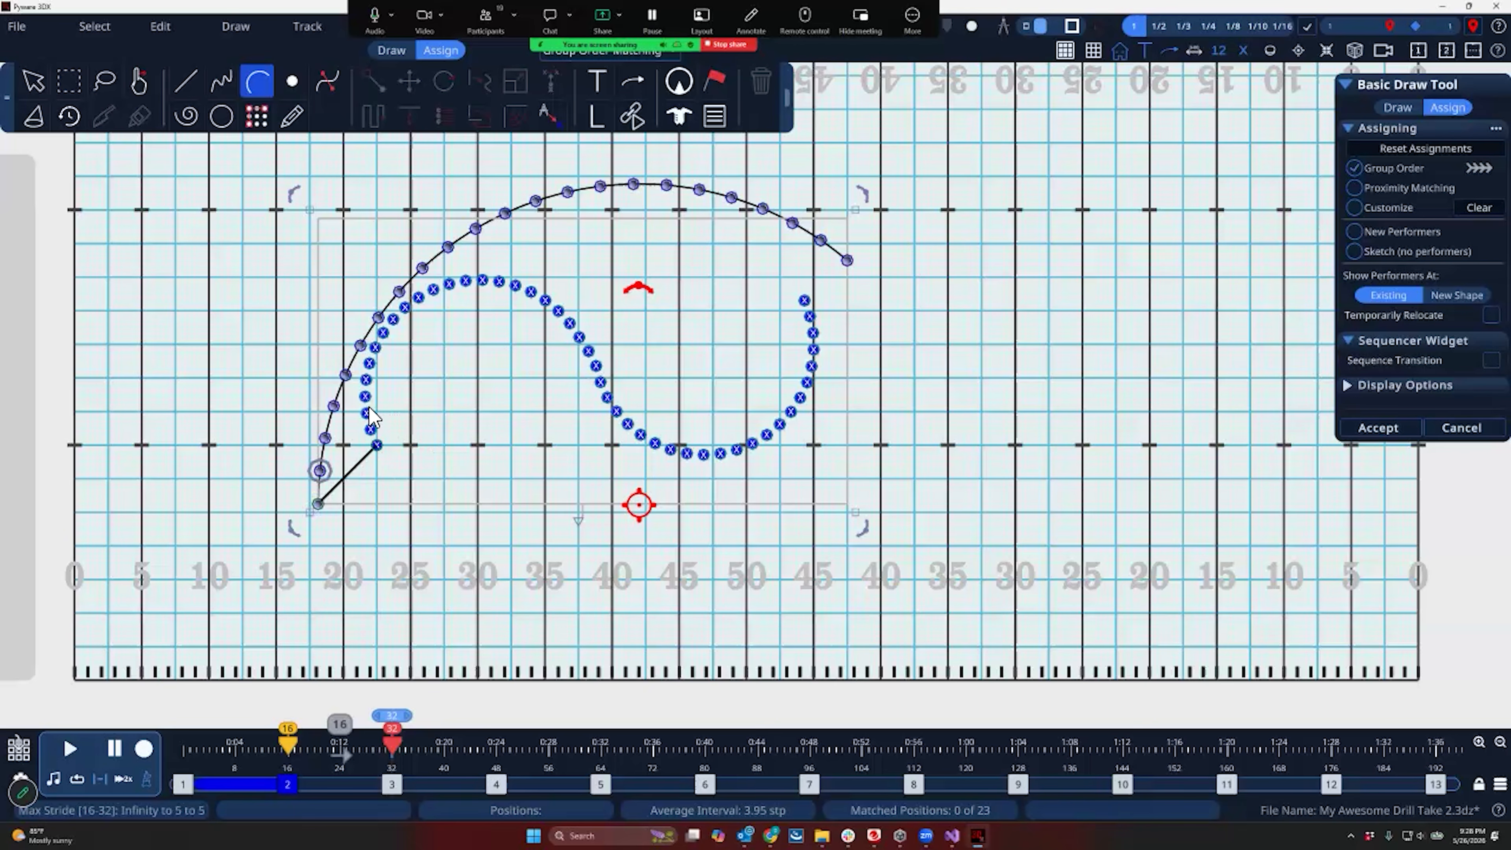
left_click(1354, 207)
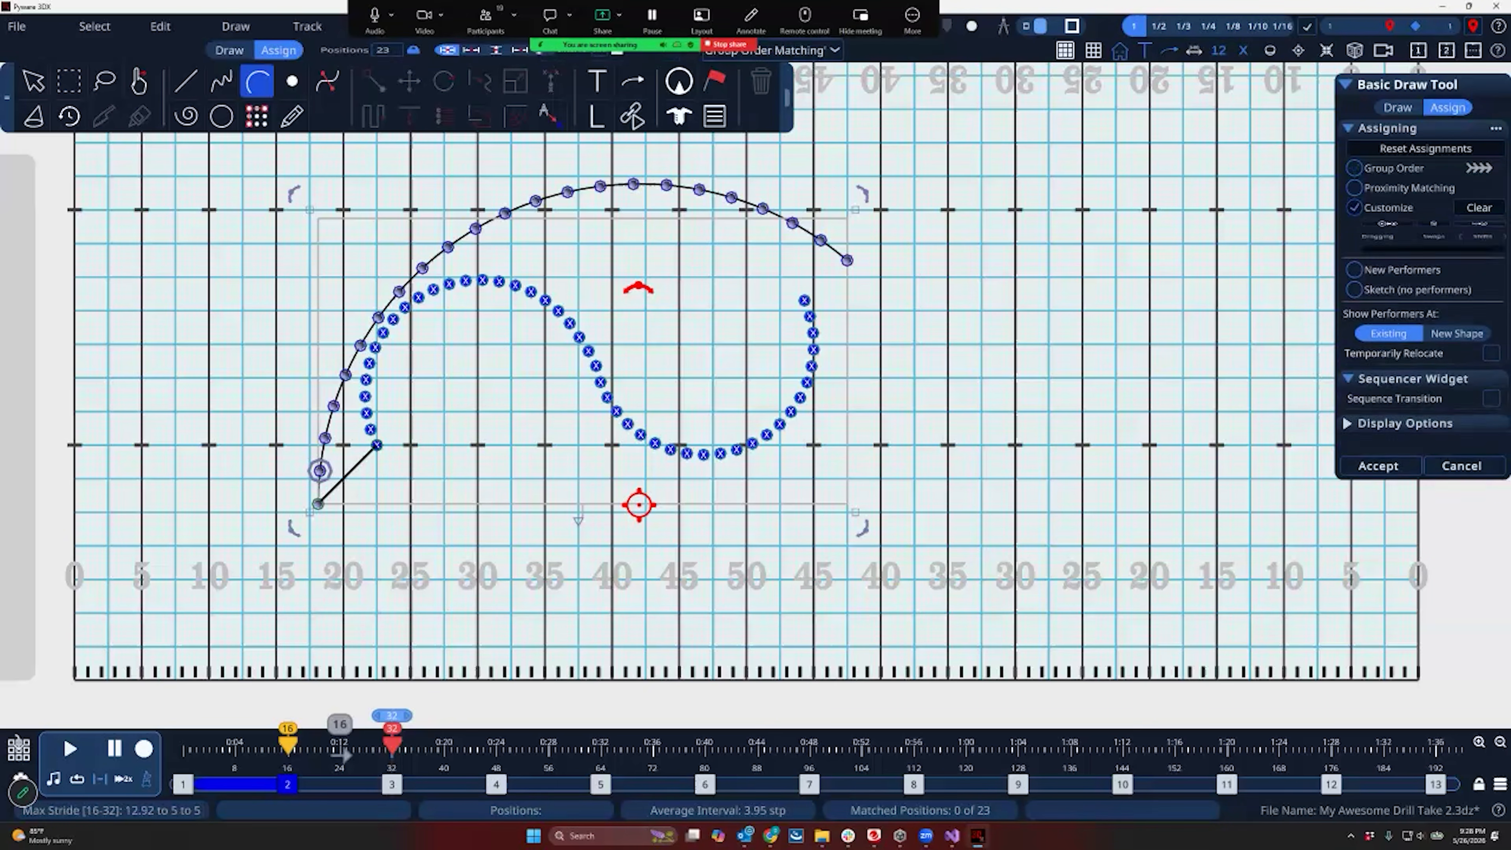
left_click(368, 412)
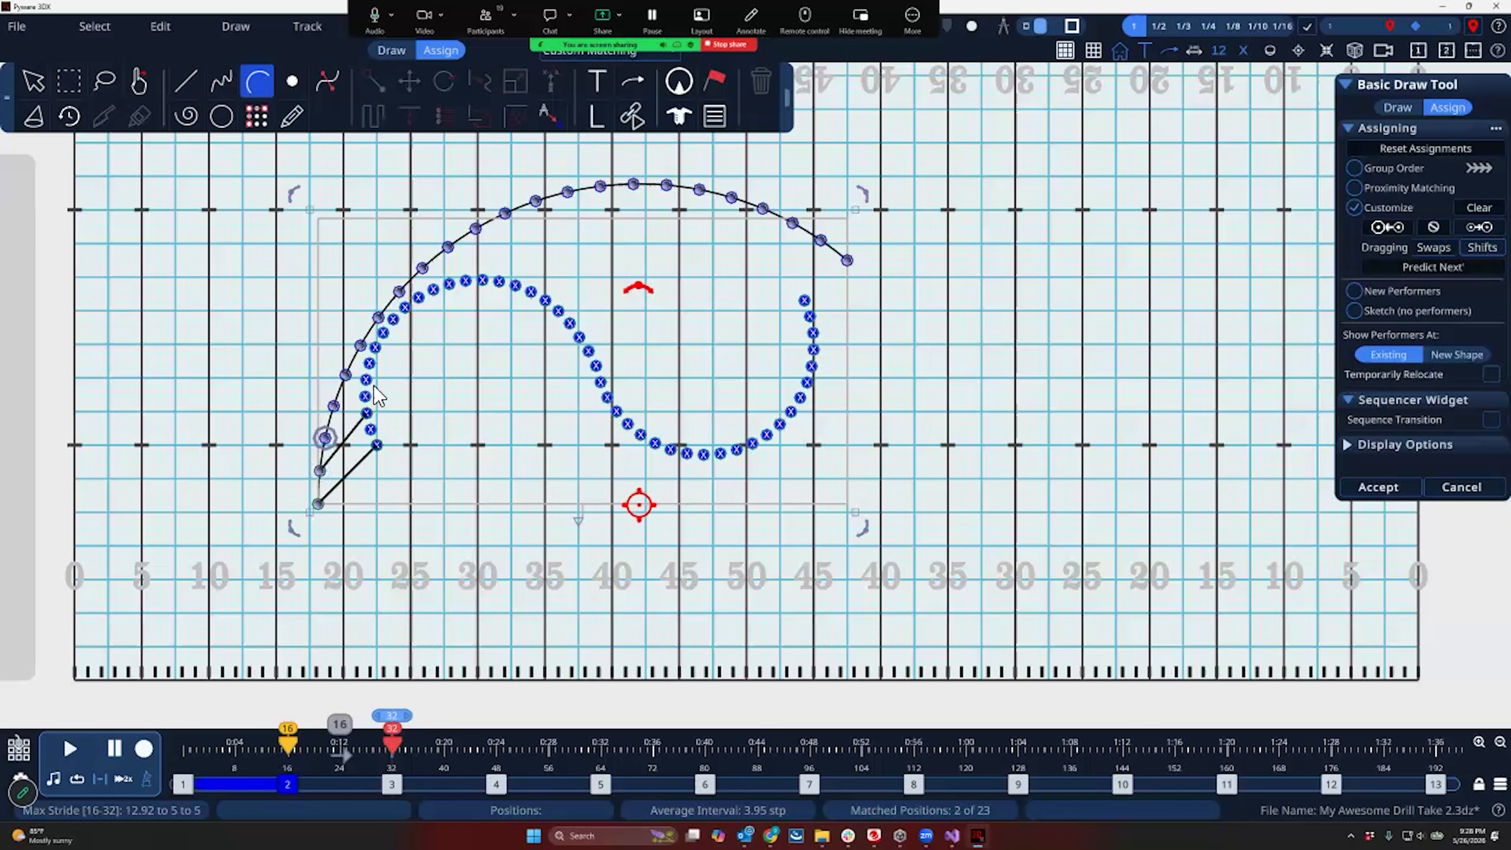
left_click(368, 381)
left_click(369, 363)
left_click(375, 347)
left_click(382, 332)
left_click(465, 280)
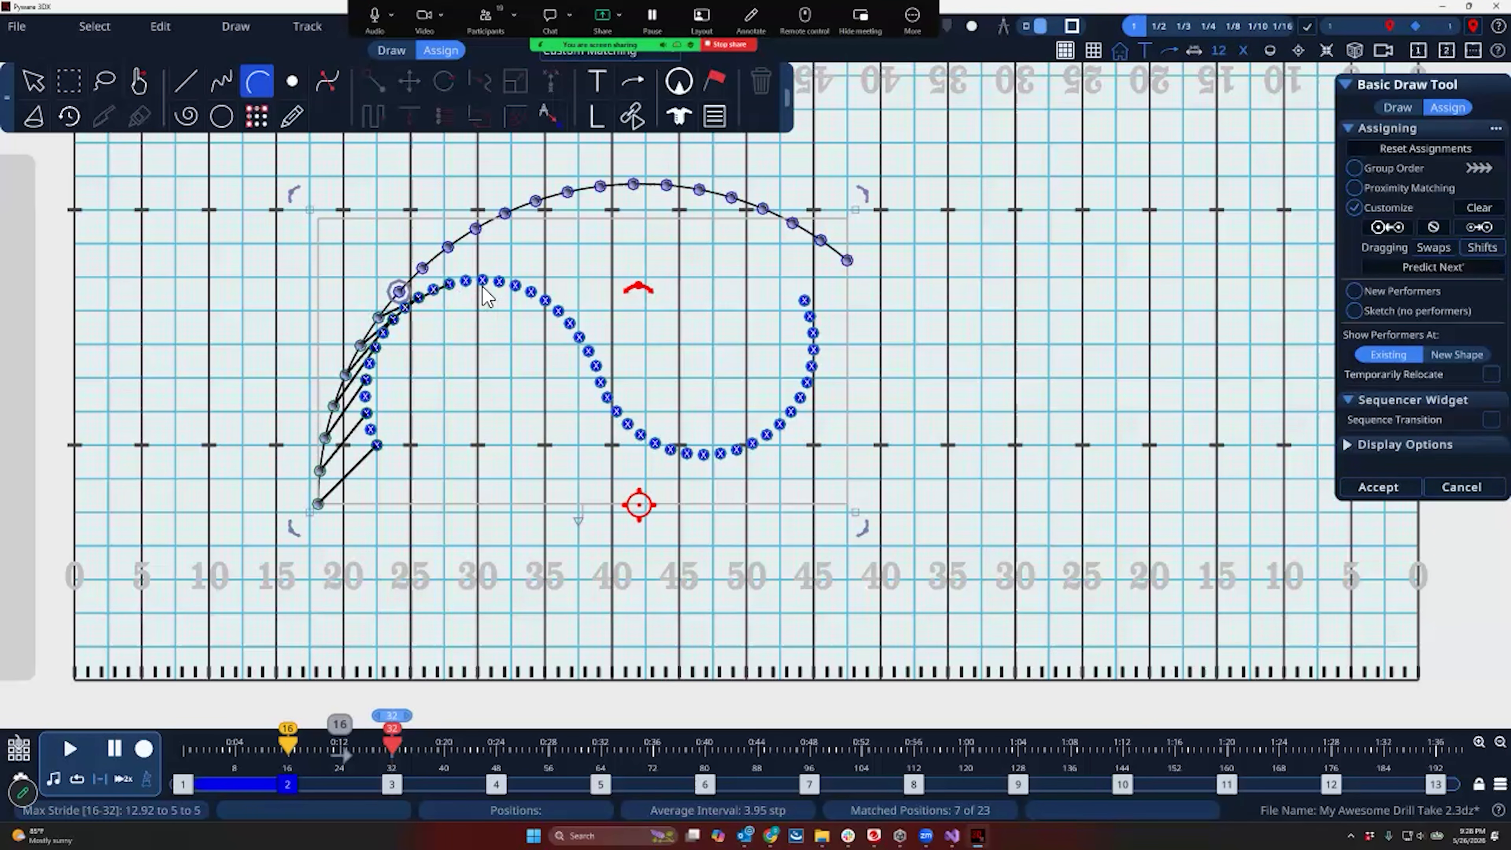
left_click(499, 282)
left_click(545, 300)
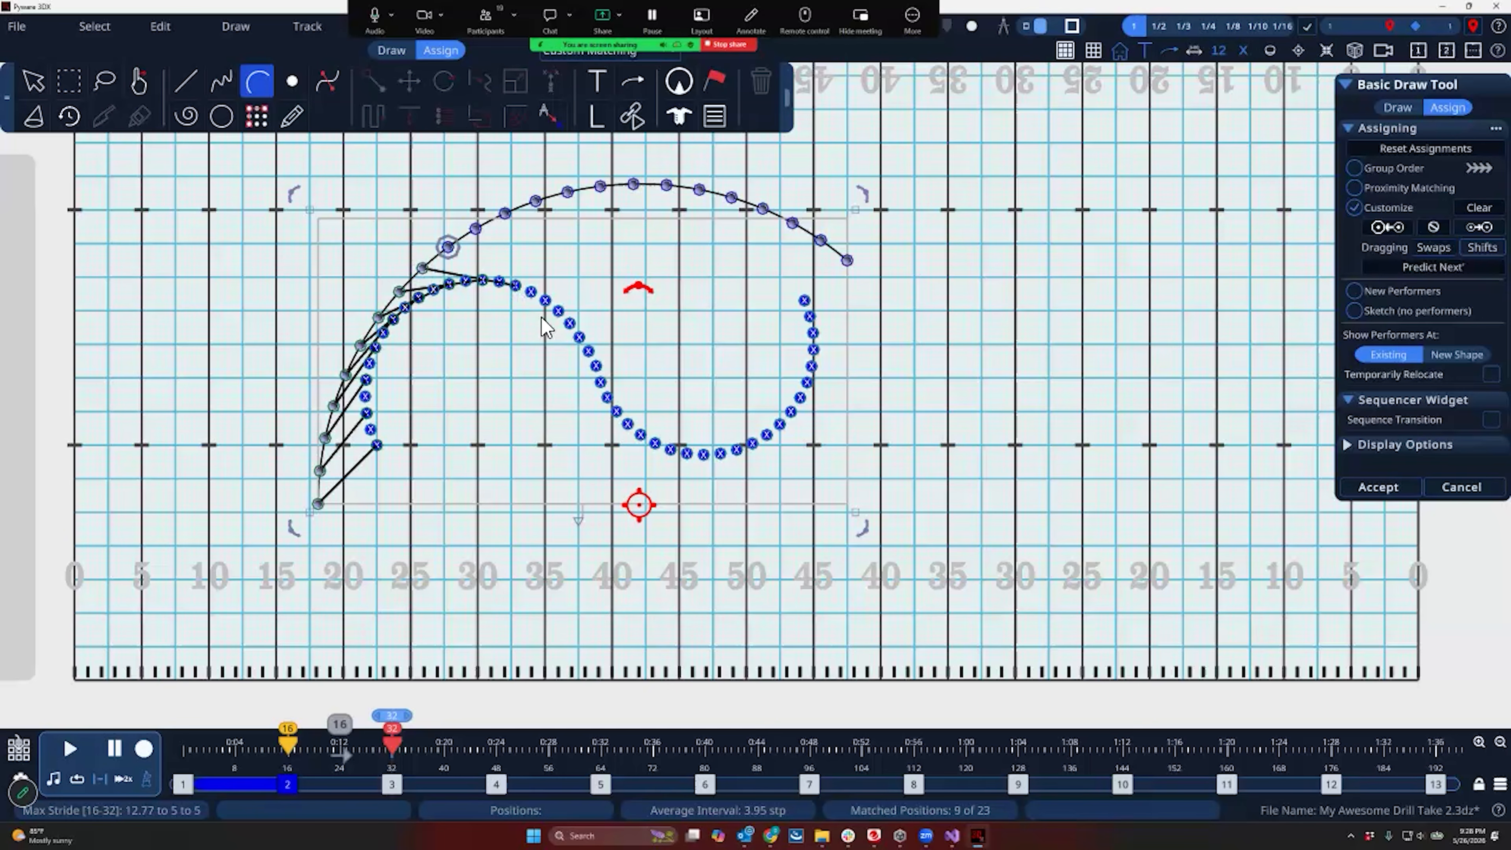
left_click(558, 311)
left_click(571, 323)
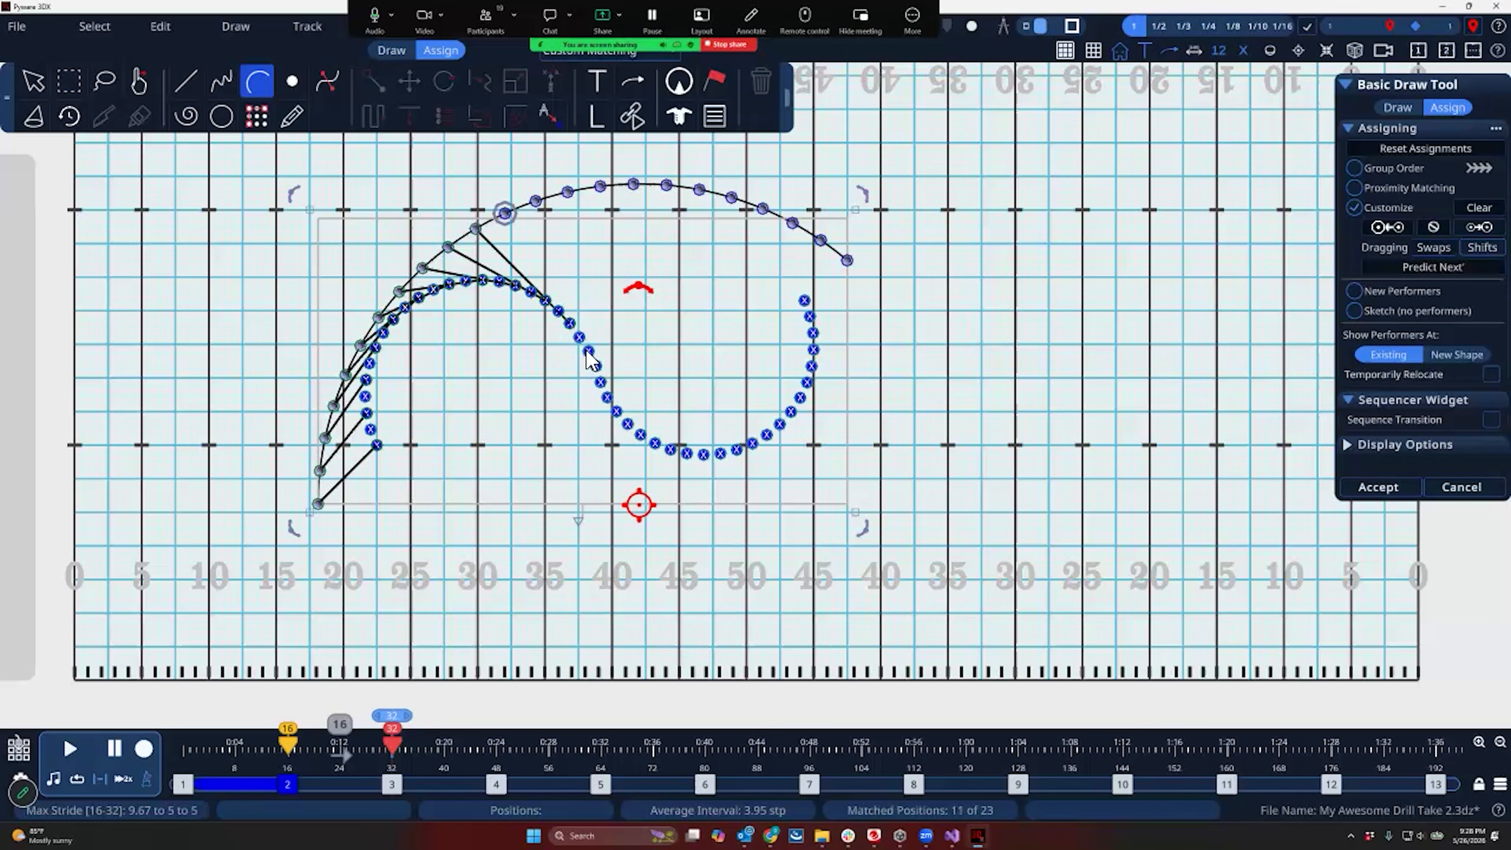
left_click(580, 337)
left_click(588, 351)
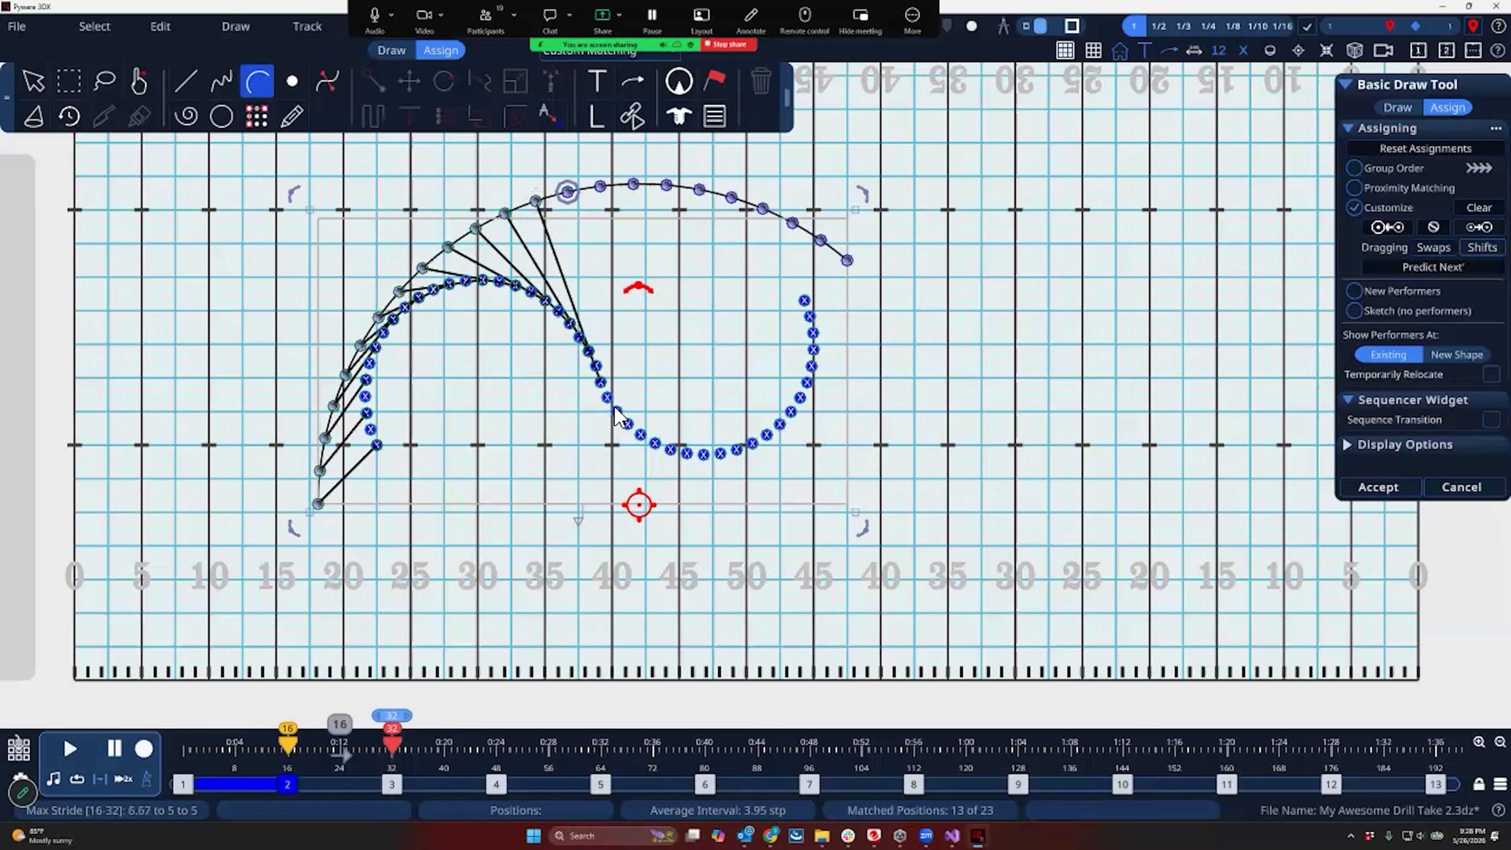
left_click(616, 410)
left_click(641, 435)
left_click(670, 450)
left_click(703, 454)
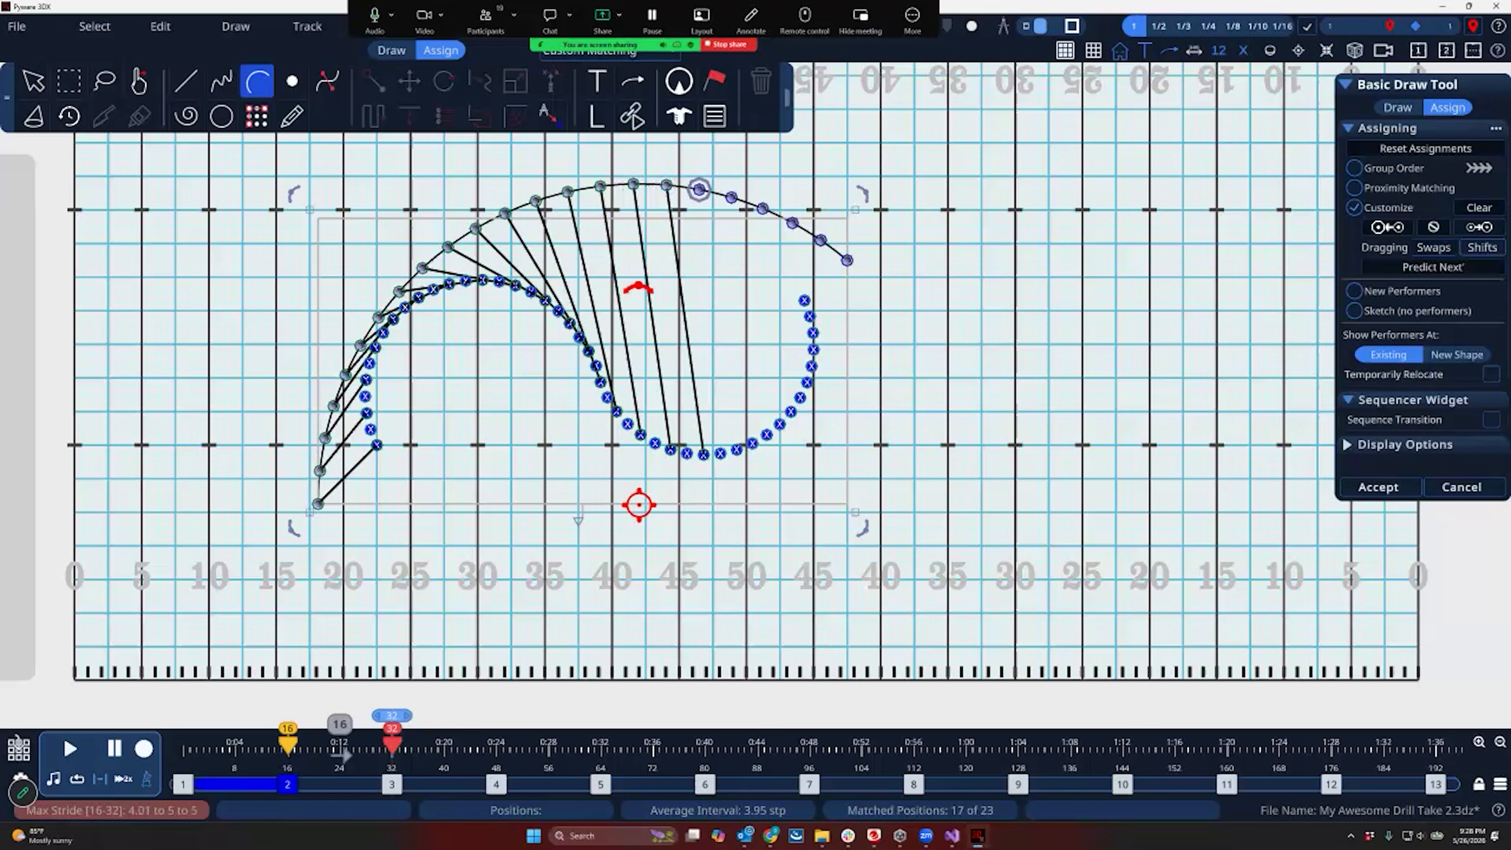
left_click(736, 449)
left_click(767, 435)
left_click(790, 411)
left_click(808, 382)
left_click(813, 333)
left_click(809, 316)
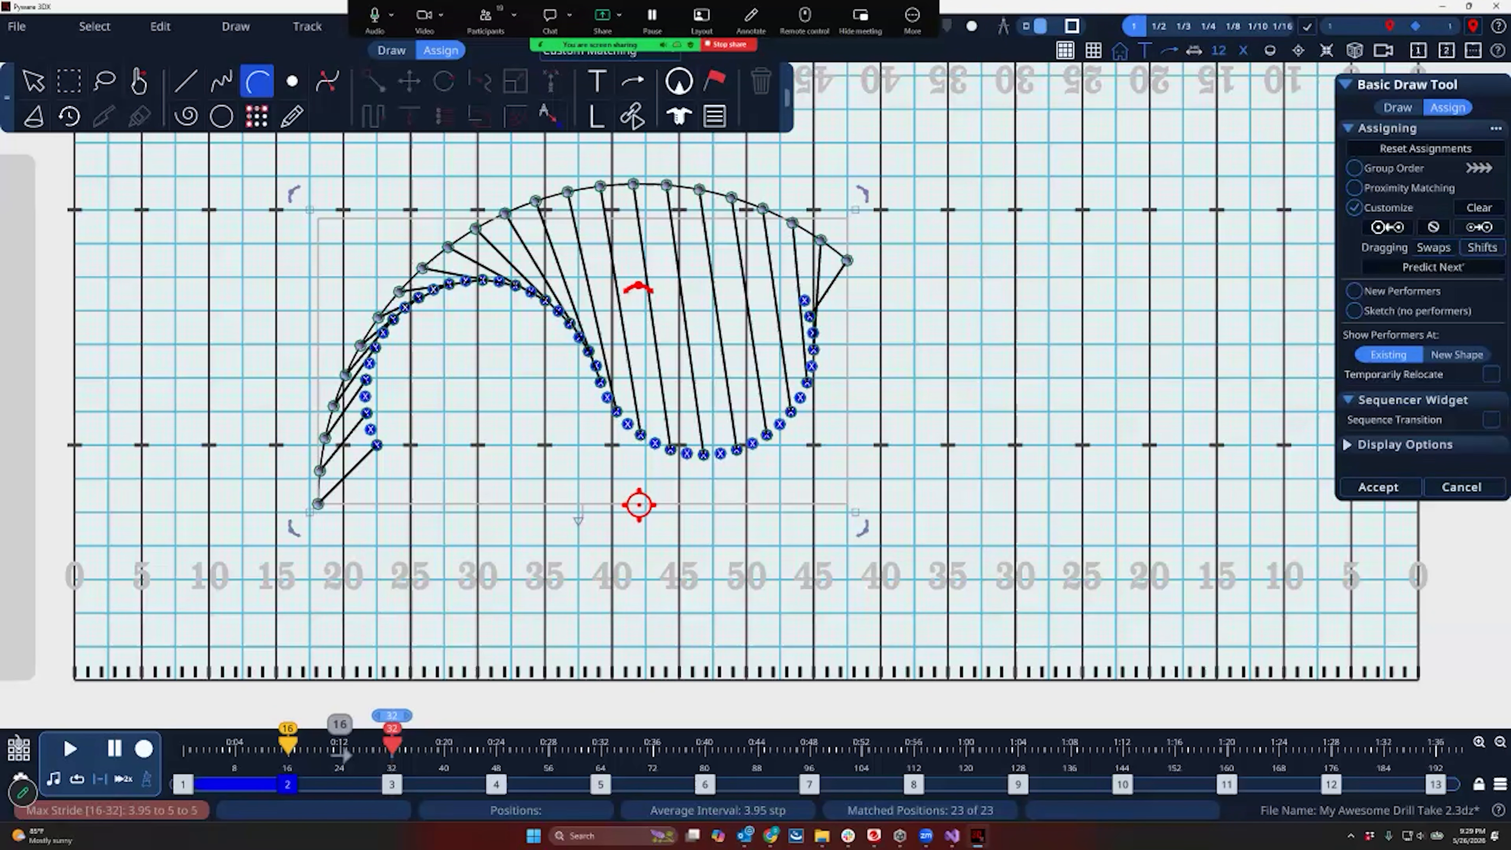
Preview the transition into the new arc and accept the custom assignments
mouse_move(391, 715)
left_mouse_down()
mouse_move(286, 715)
mouse_move(381, 715)
mouse_move(331, 715)
left_mouse_up()
key("space")
key("Return")
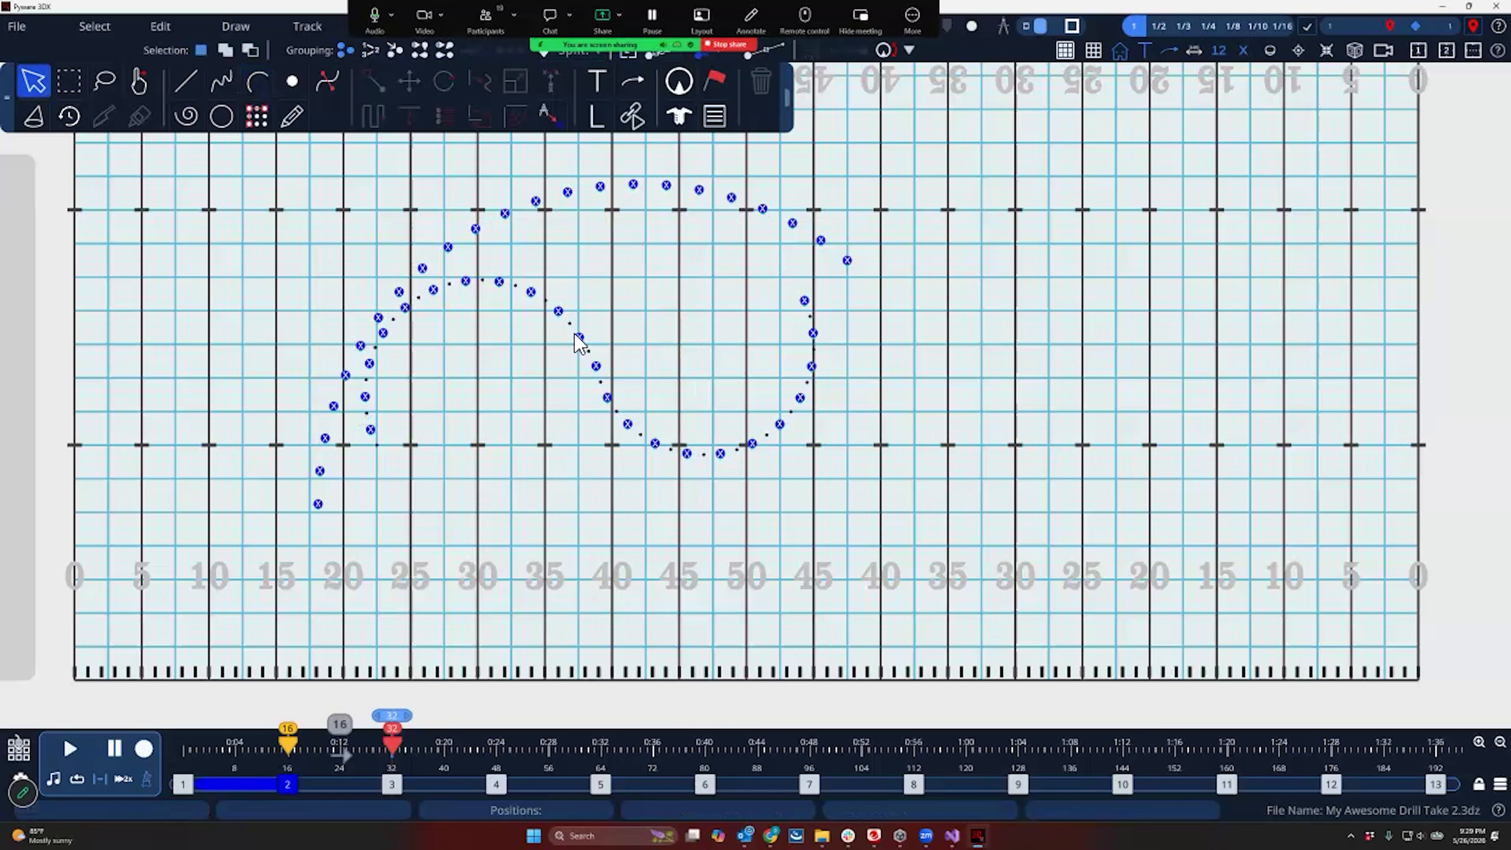
Place the remaining 23 S-curve performers on a downward-bulging arc below the first one, preview the move, and accept group order assignment
left_click(608, 388)
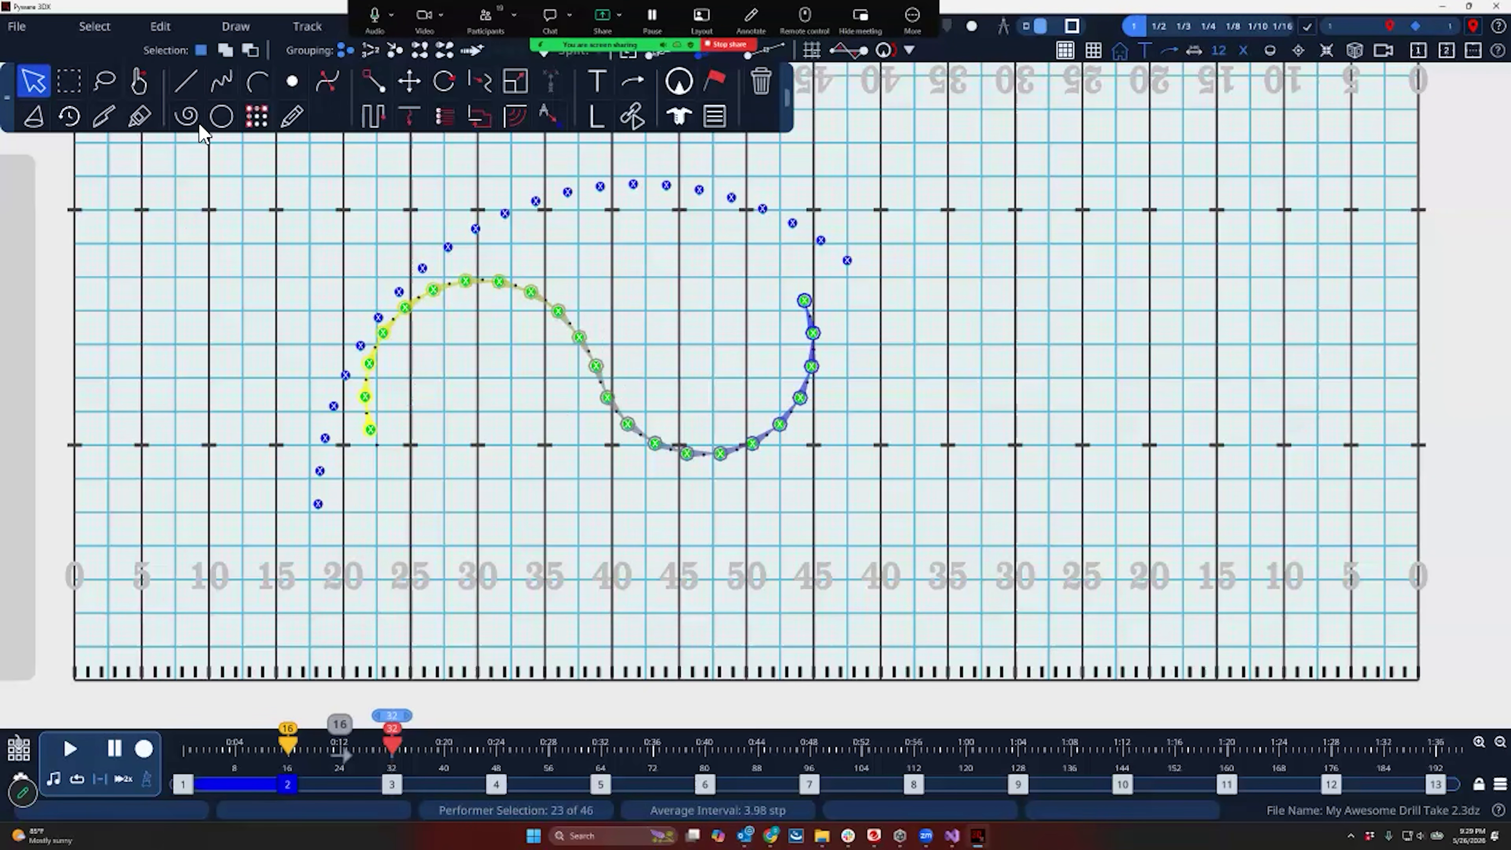
left_click(257, 81)
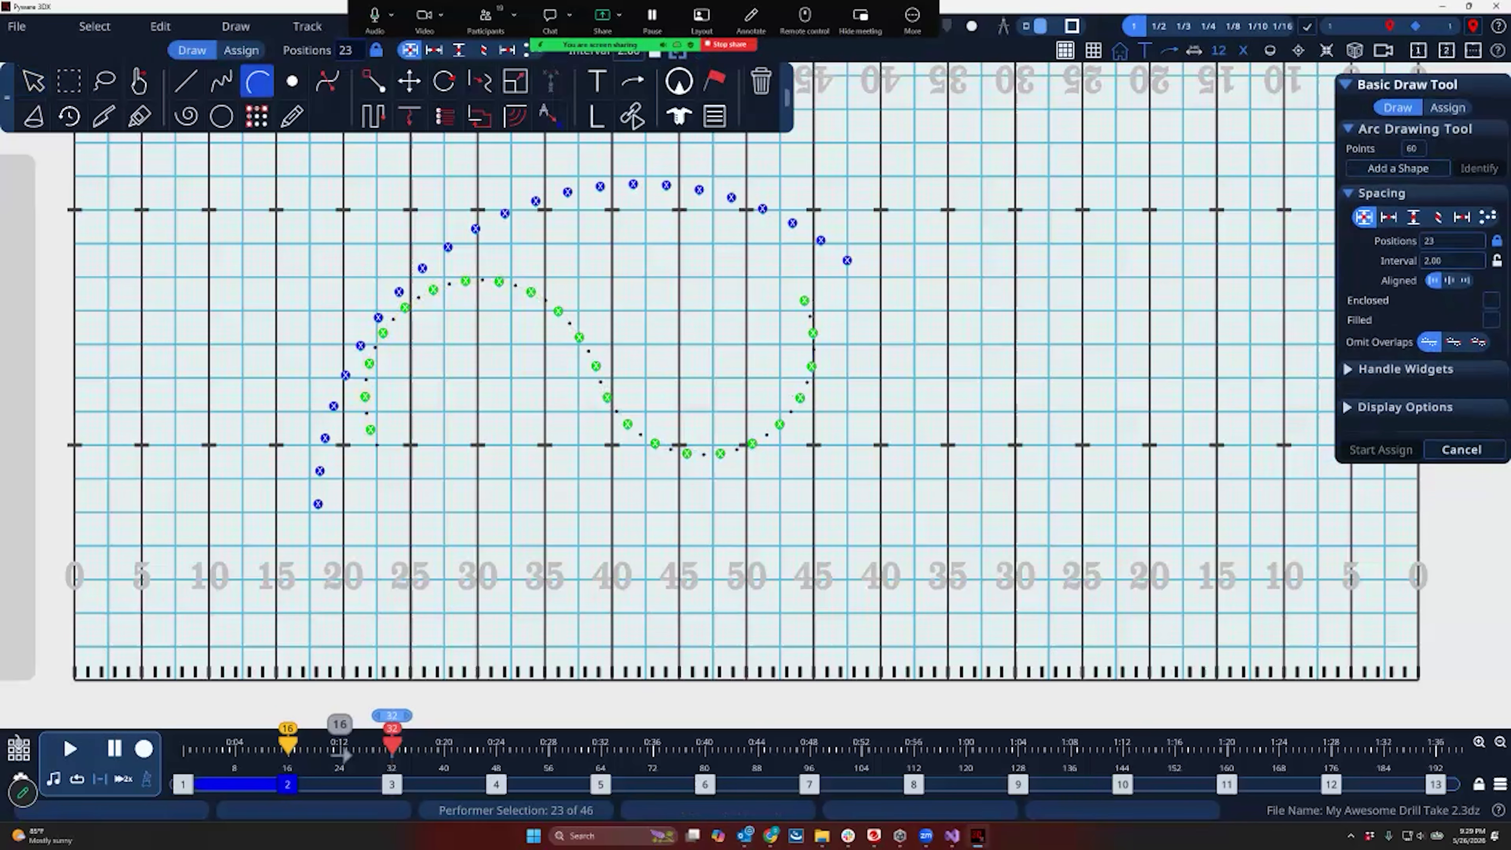
left_click_drag(755, 569, 704, 437)
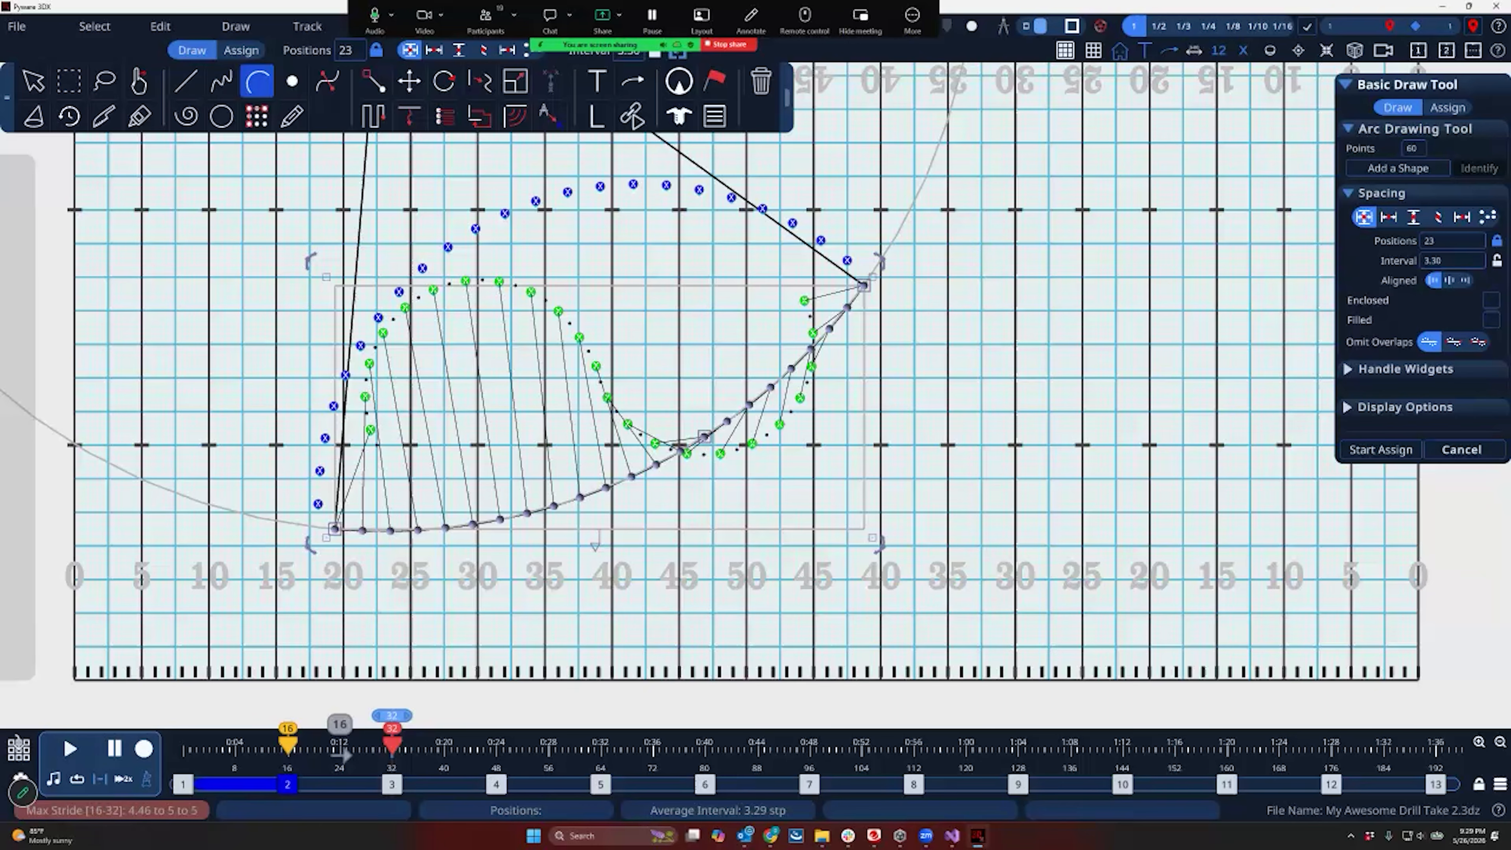
key("space")
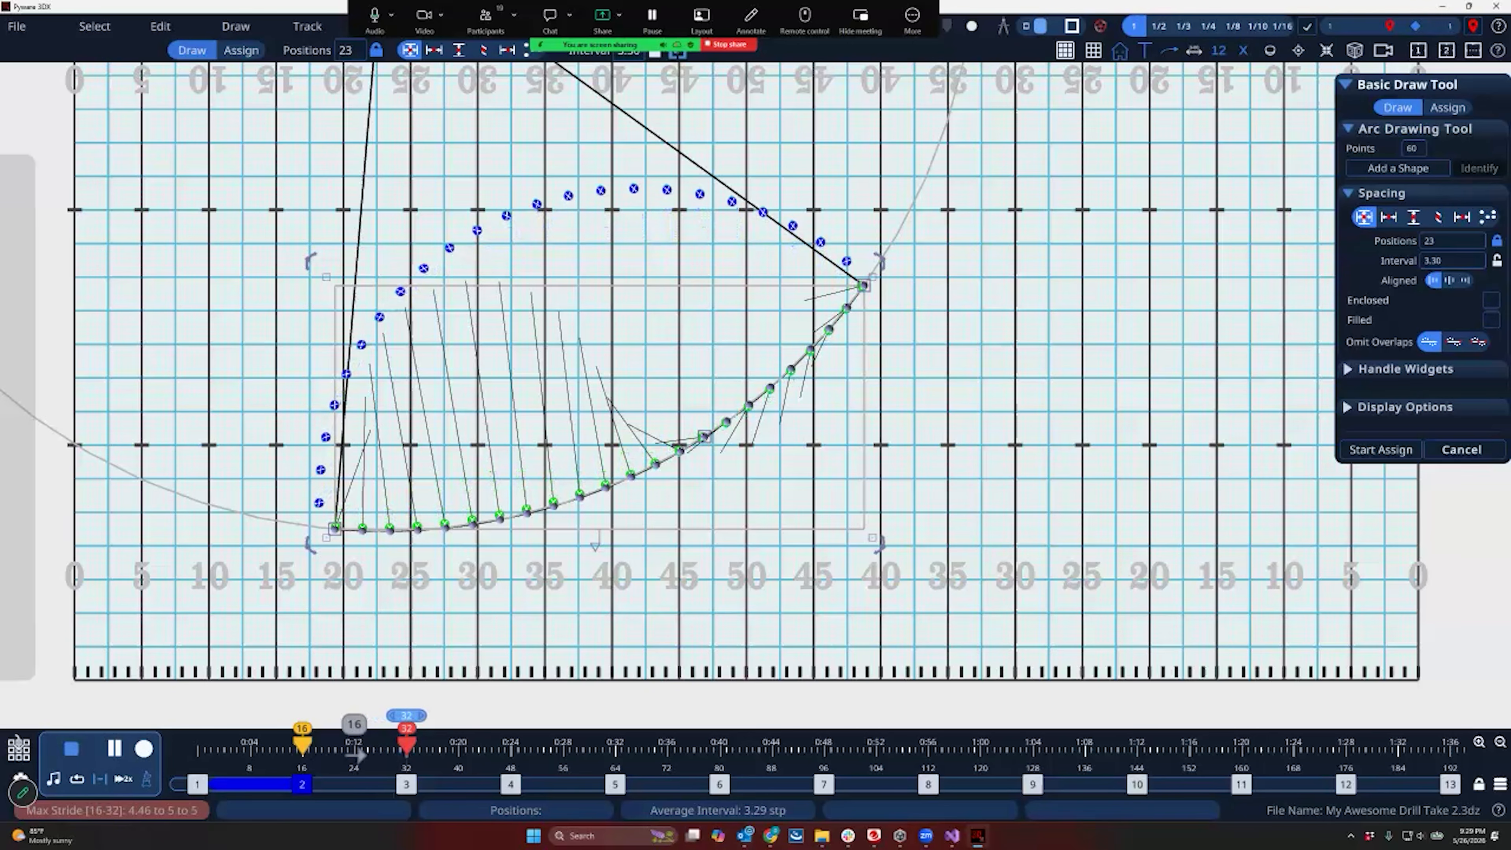
key("Return")
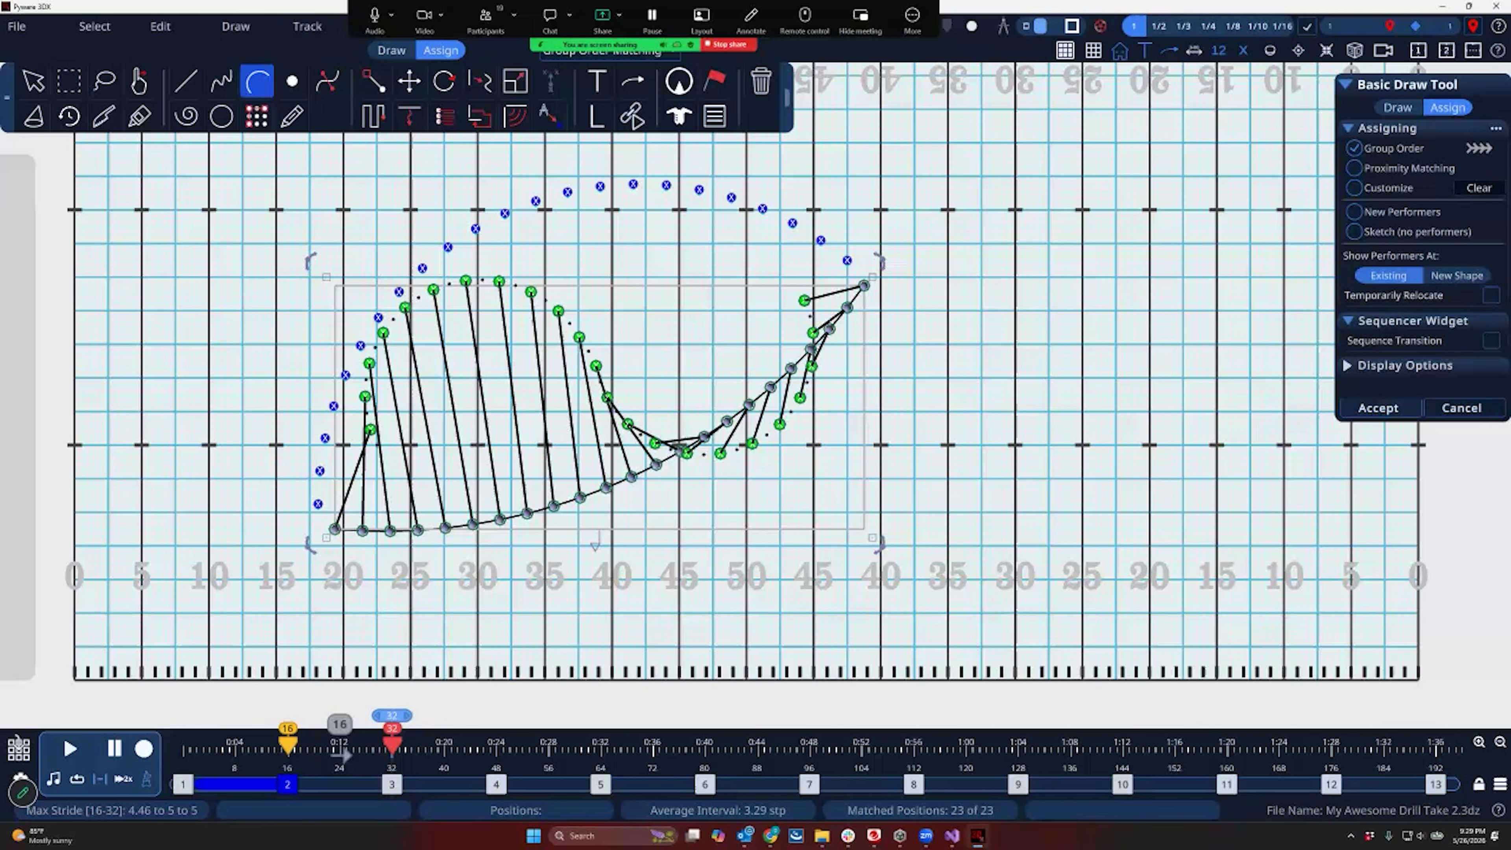
key("Return")
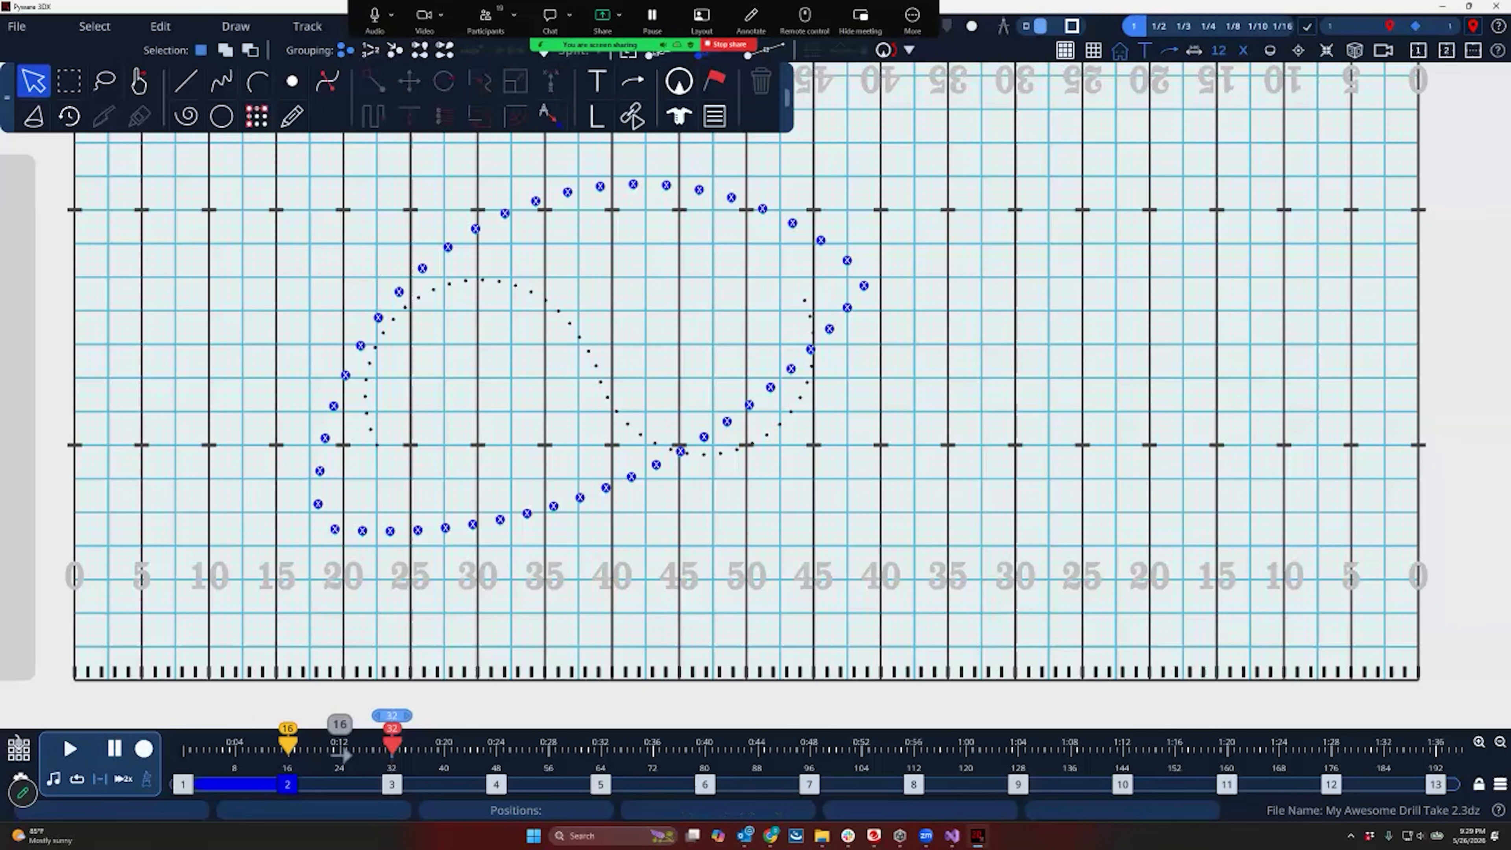
Bend the travel paths of the two end performers of the lower arc into slight curves, playing back the lower-left one
left_click(334, 529)
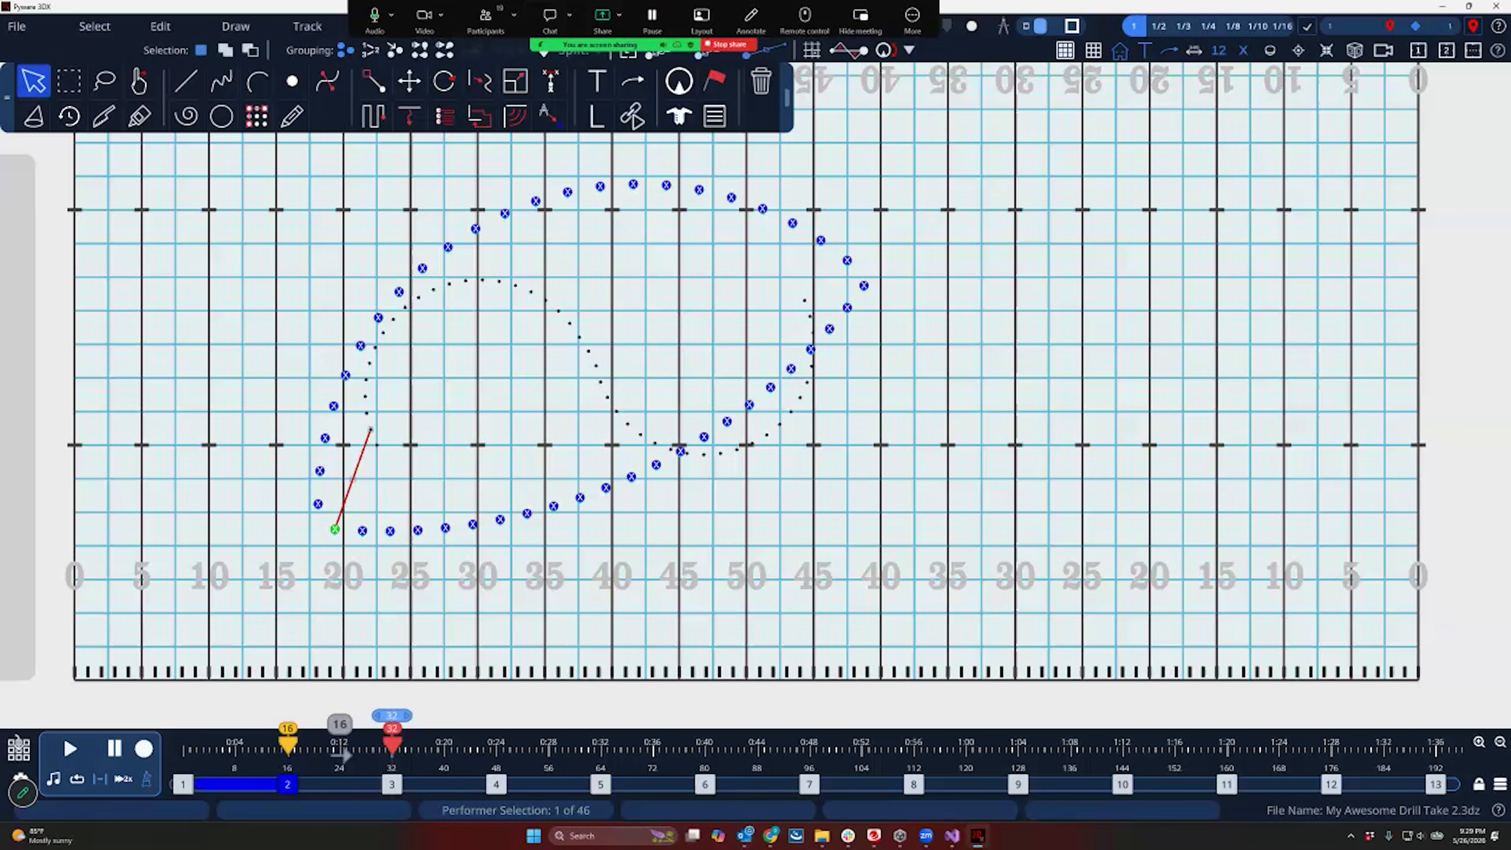
left_click_drag(353, 479, 360, 478)
key("space")
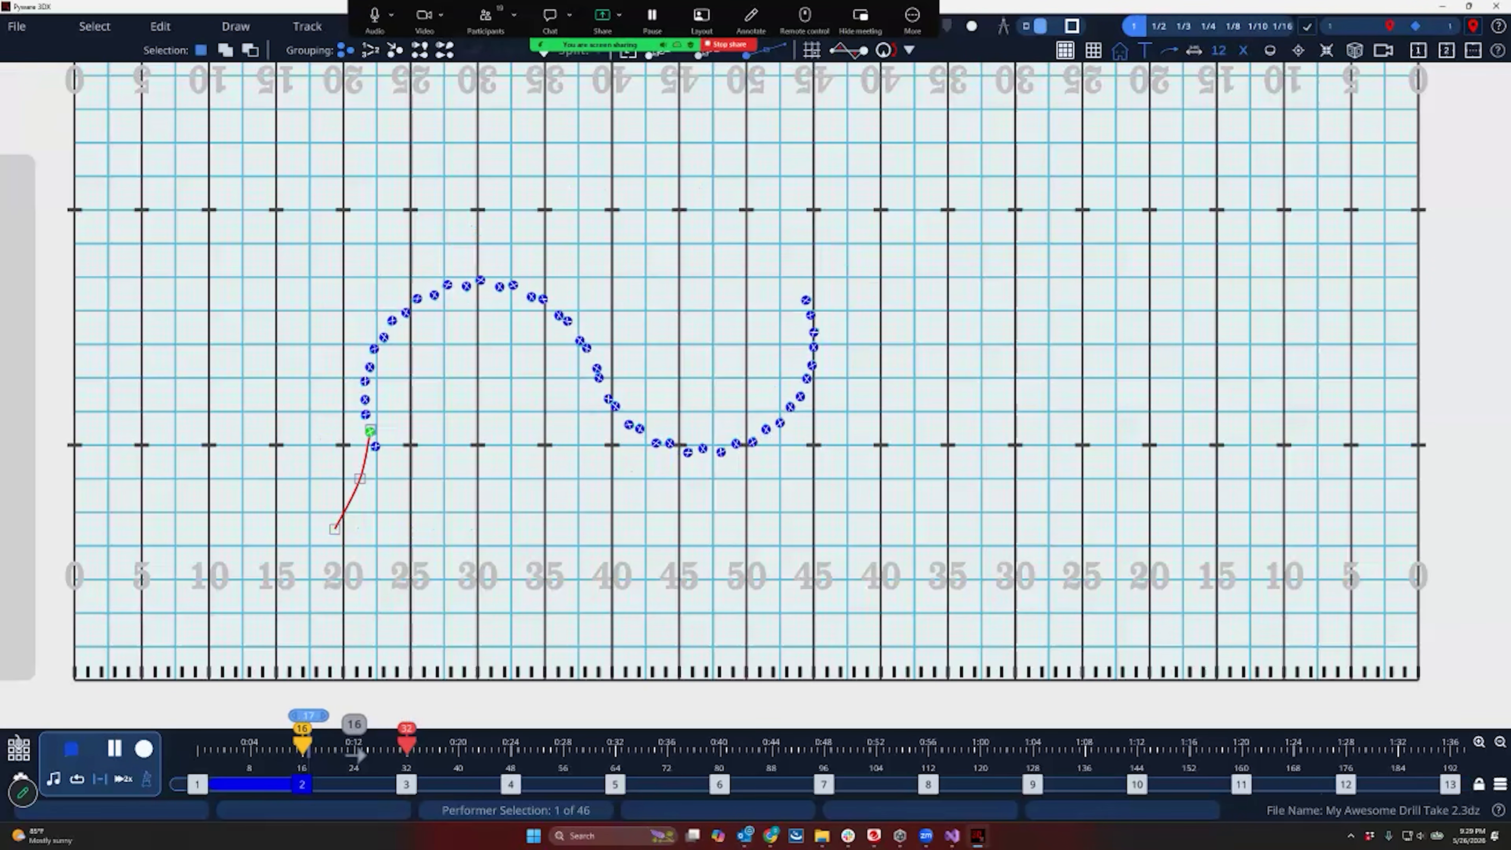
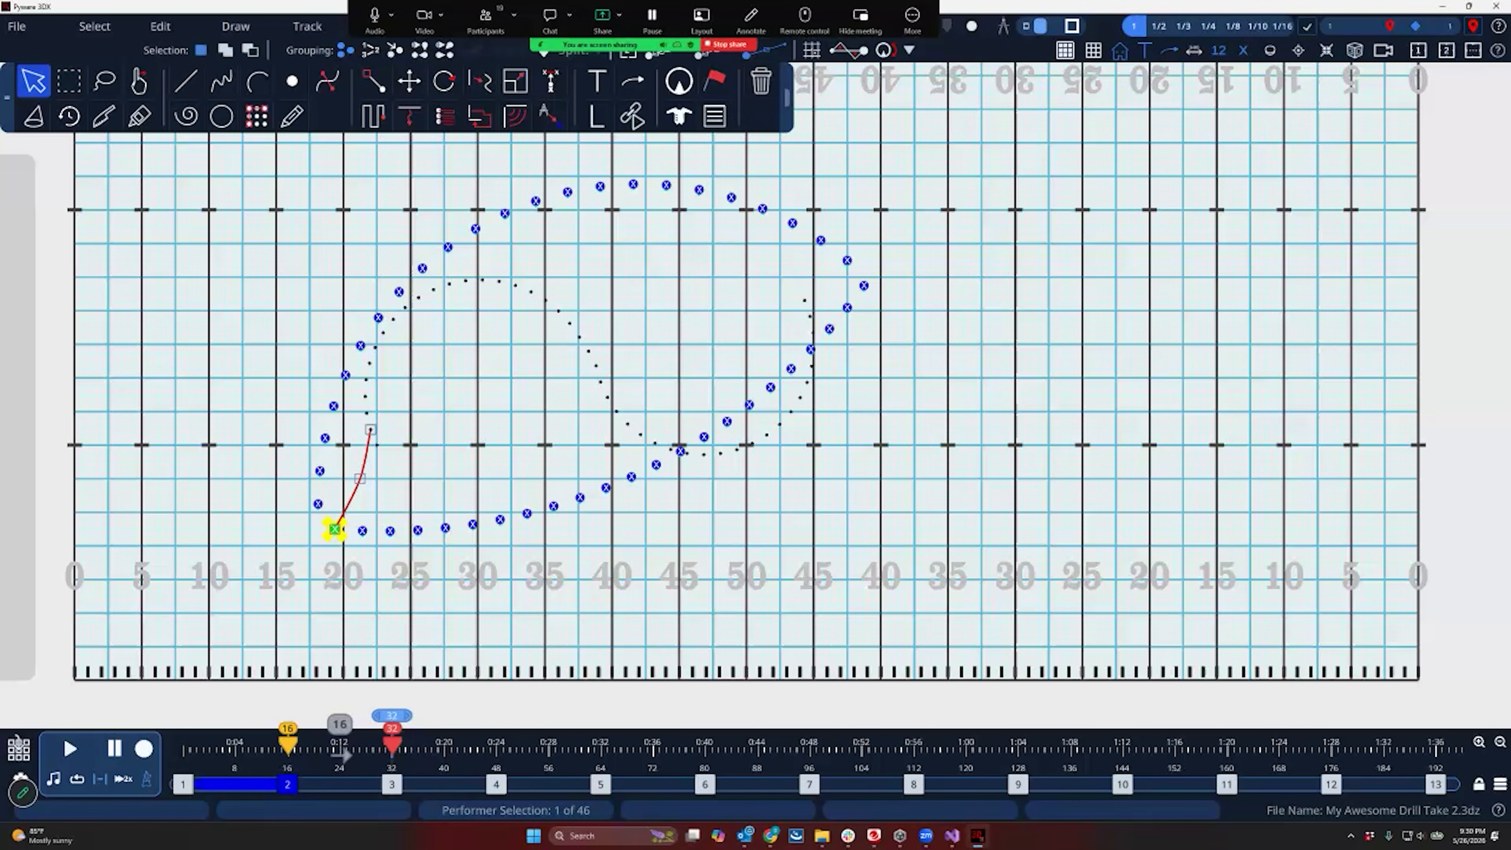
left_click(864, 286)
left_click_drag(834, 293, 838, 302)
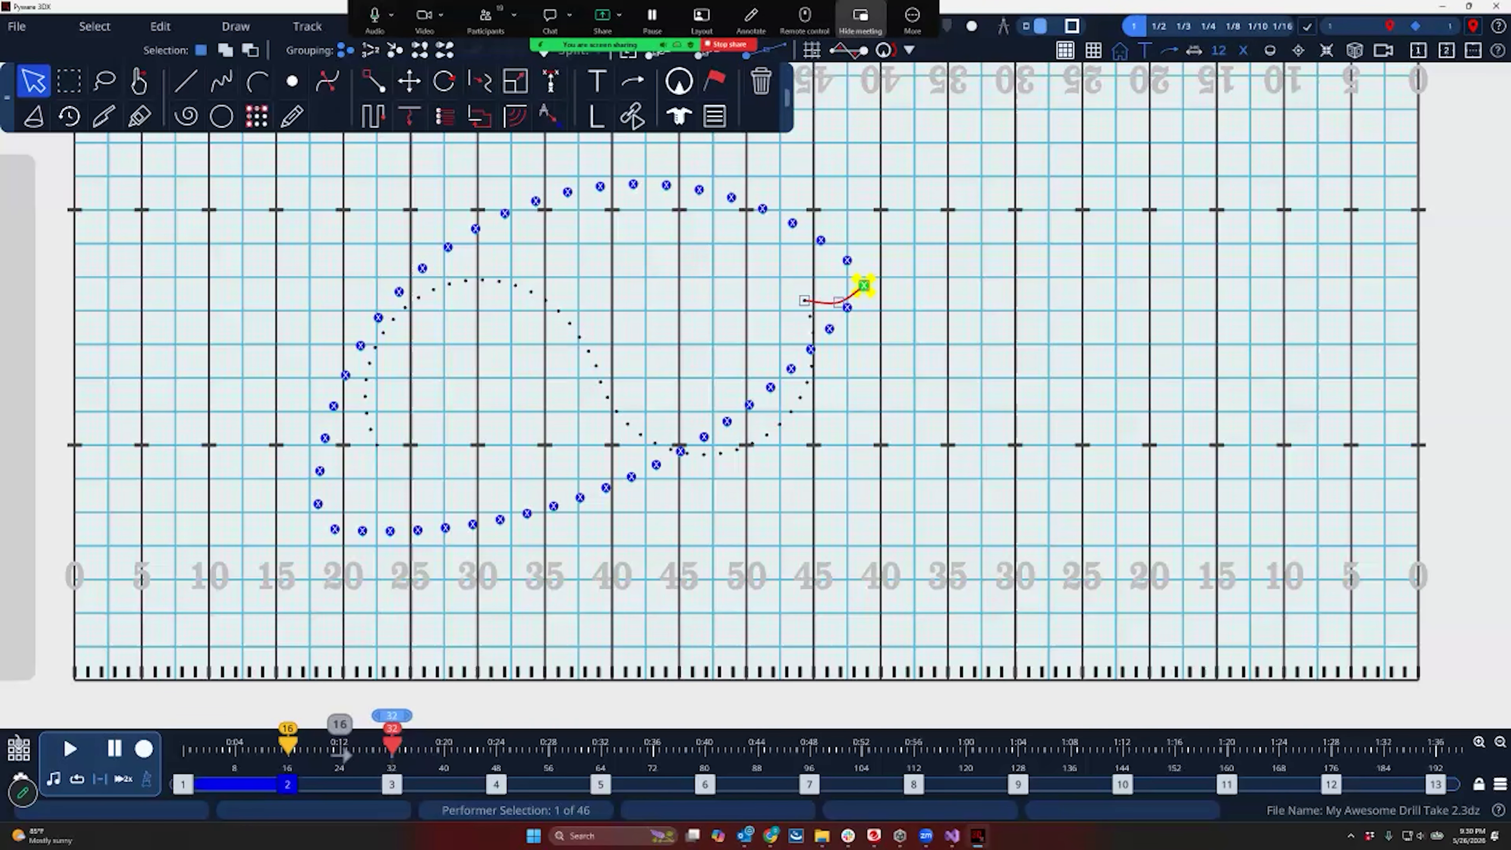
Move the drill window slightly down so that the meeting controls no longer cover its undo and redo commands
left_click(913, 18)
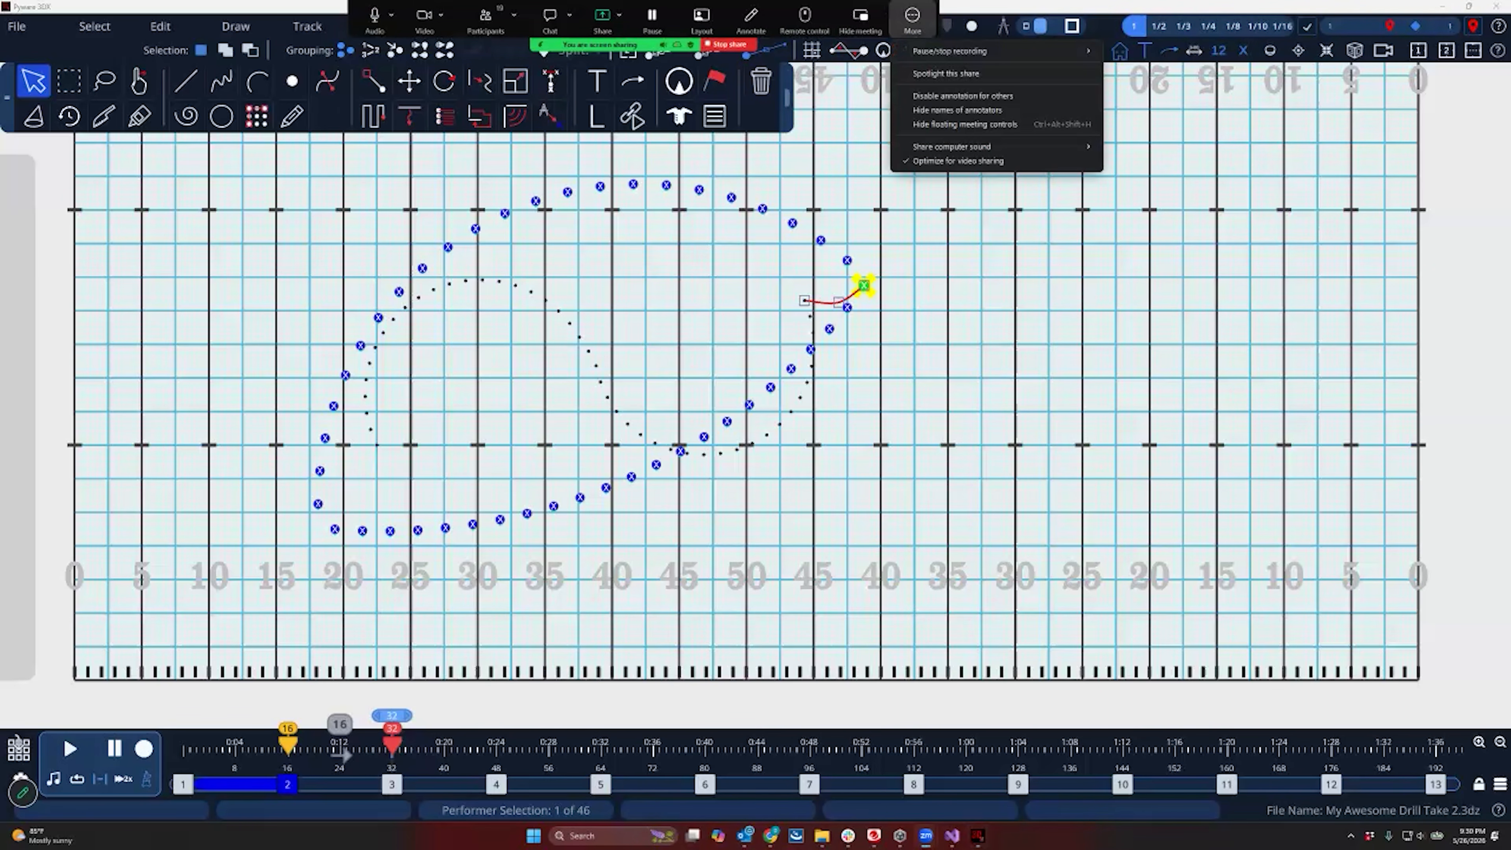
left_click(912, 19)
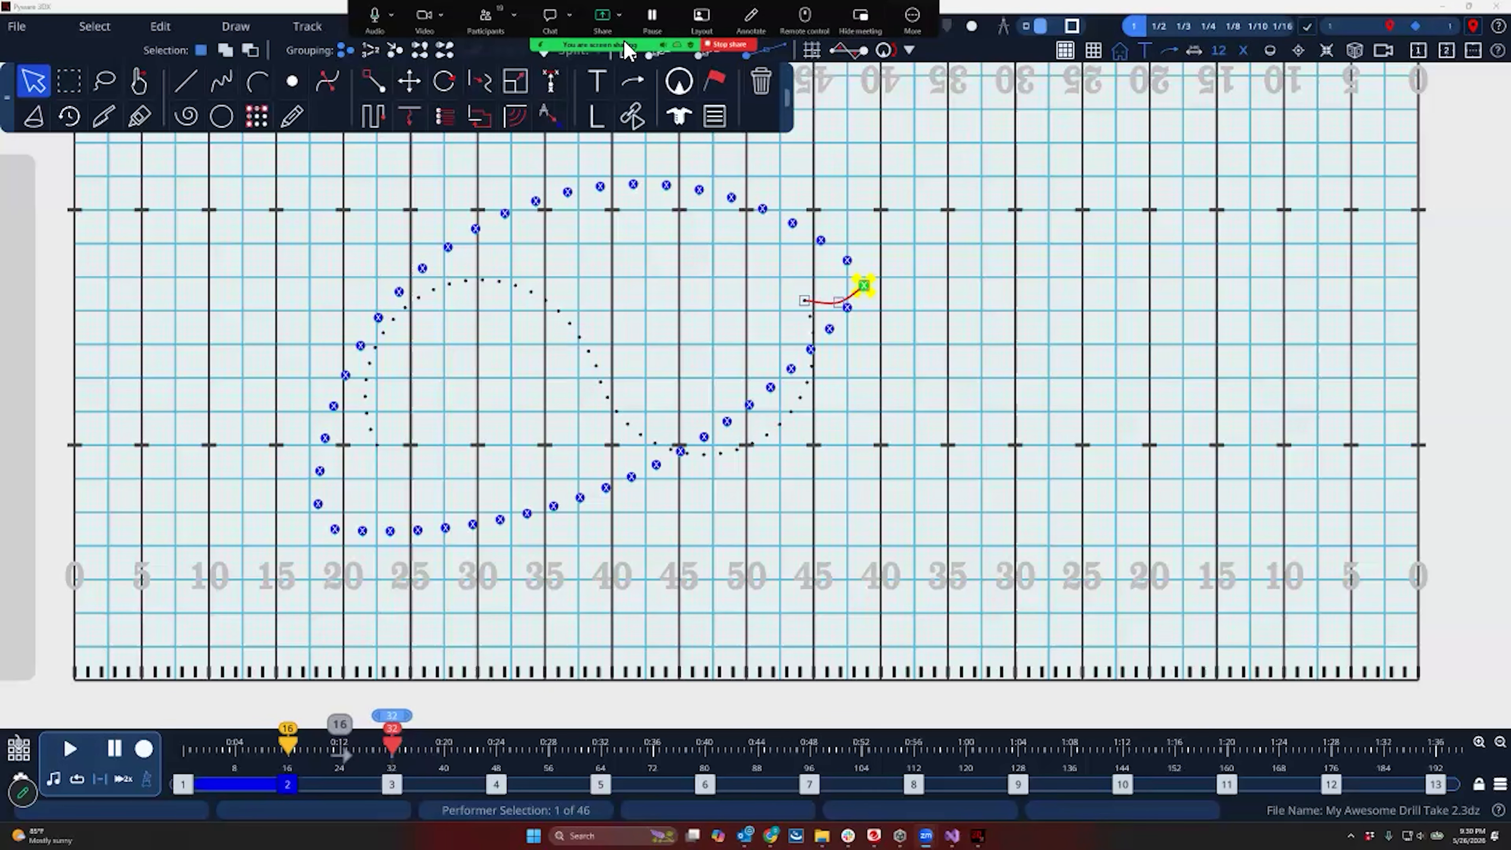
left_click_drag(214, 10, 210, 35)
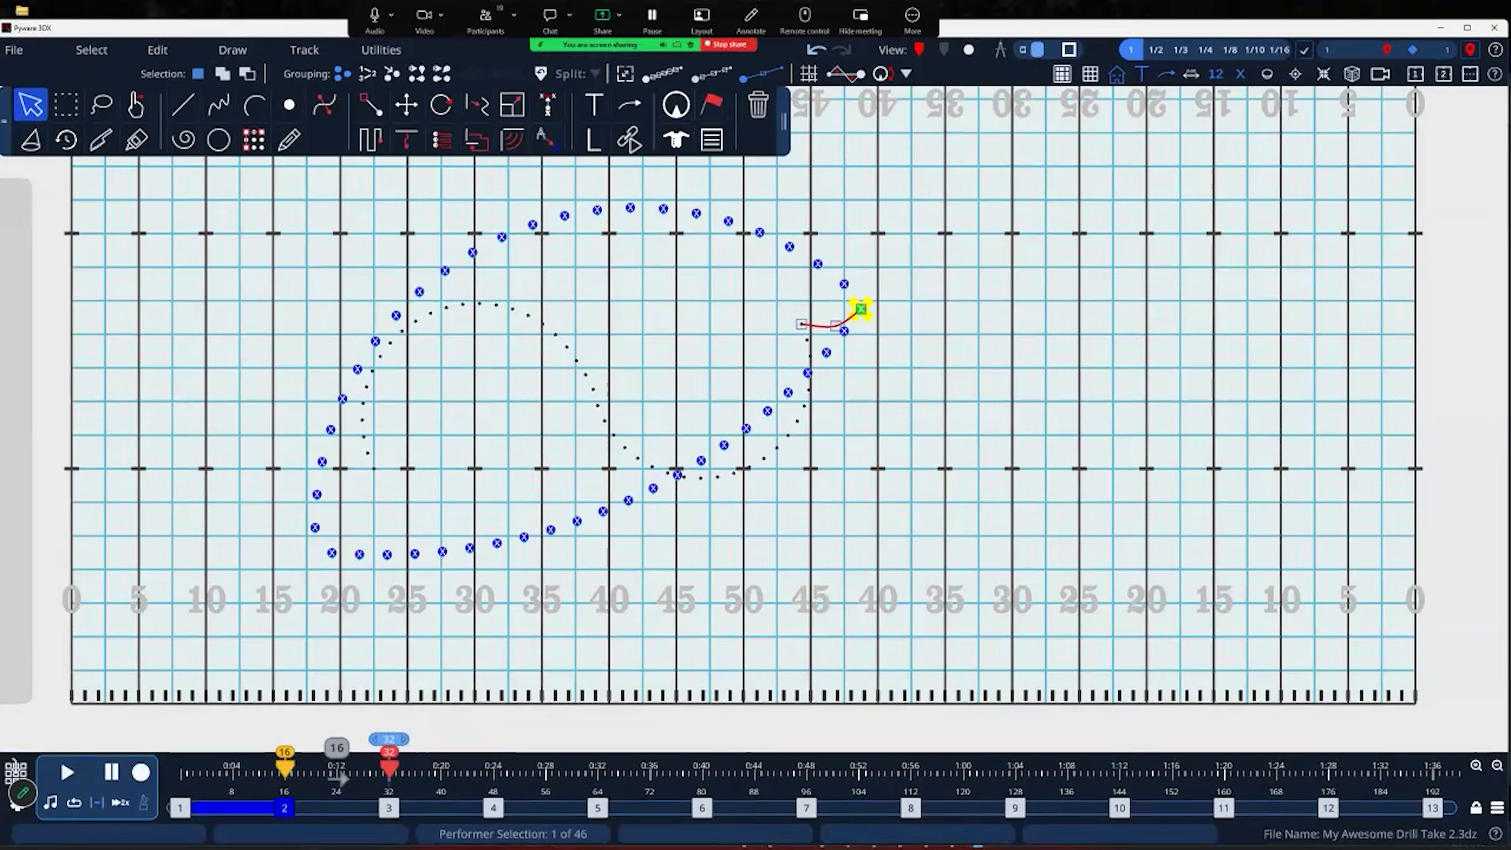
Undo the curved-path edits of the two end performers and redo them
left_click(816, 50)
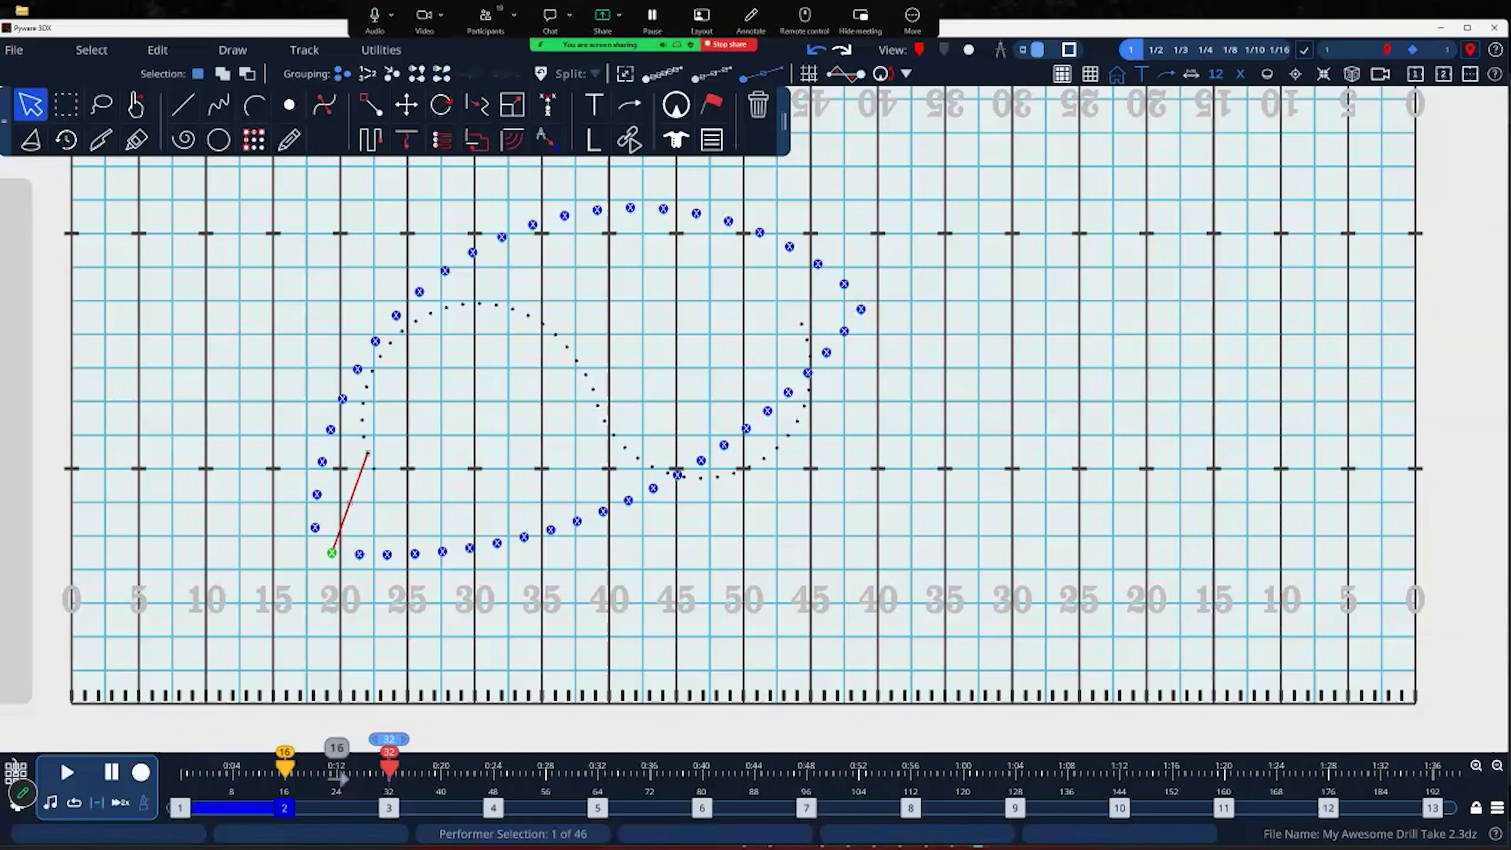
left_click(842, 50)
left_click(841, 50)
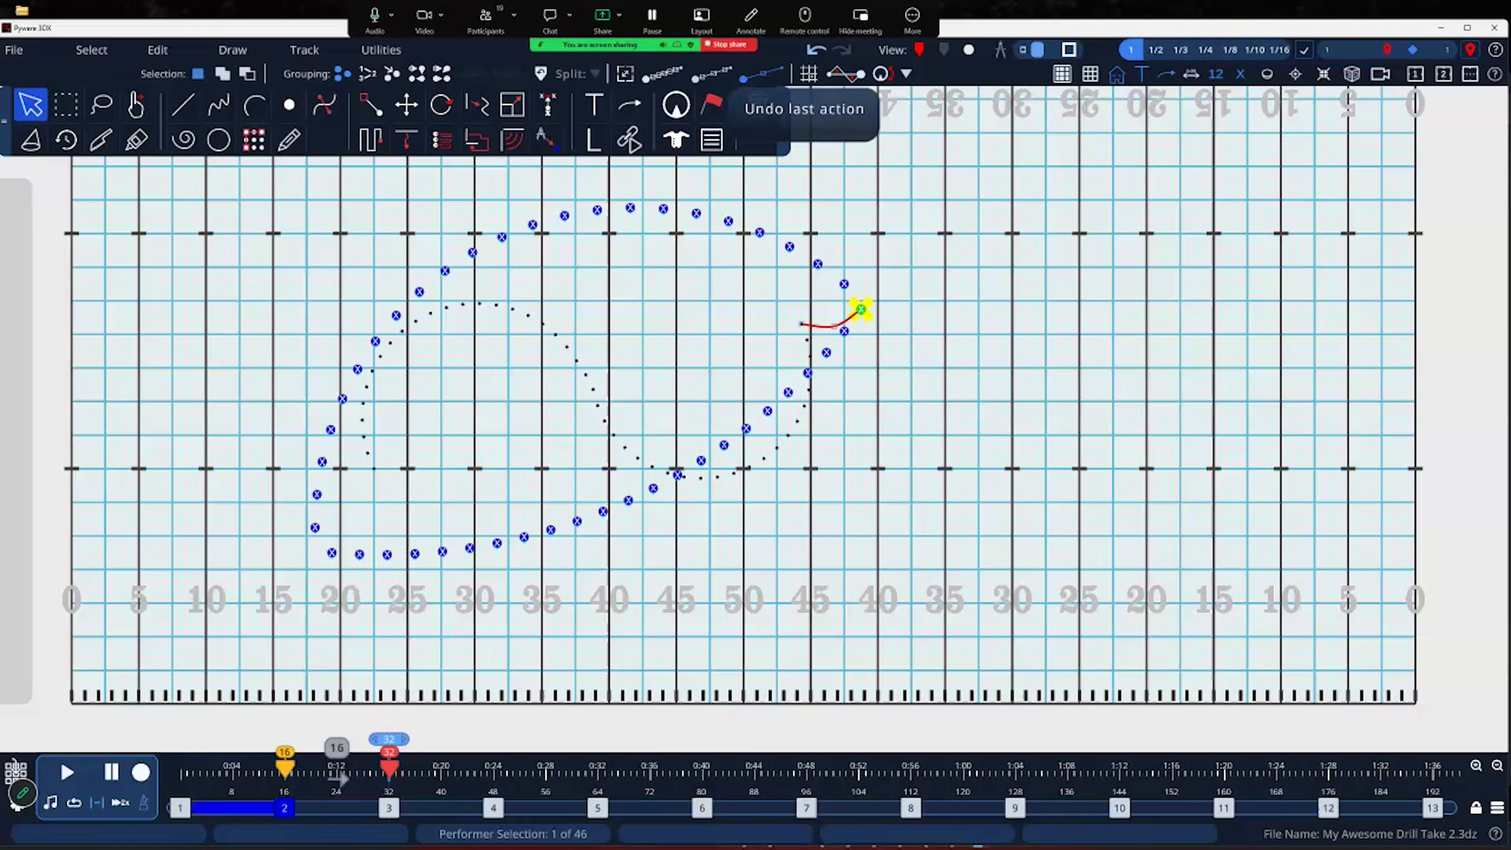
Undo the last two path edits on the end performers and clear the performer selection
left_click(816, 50)
left_click(816, 50)
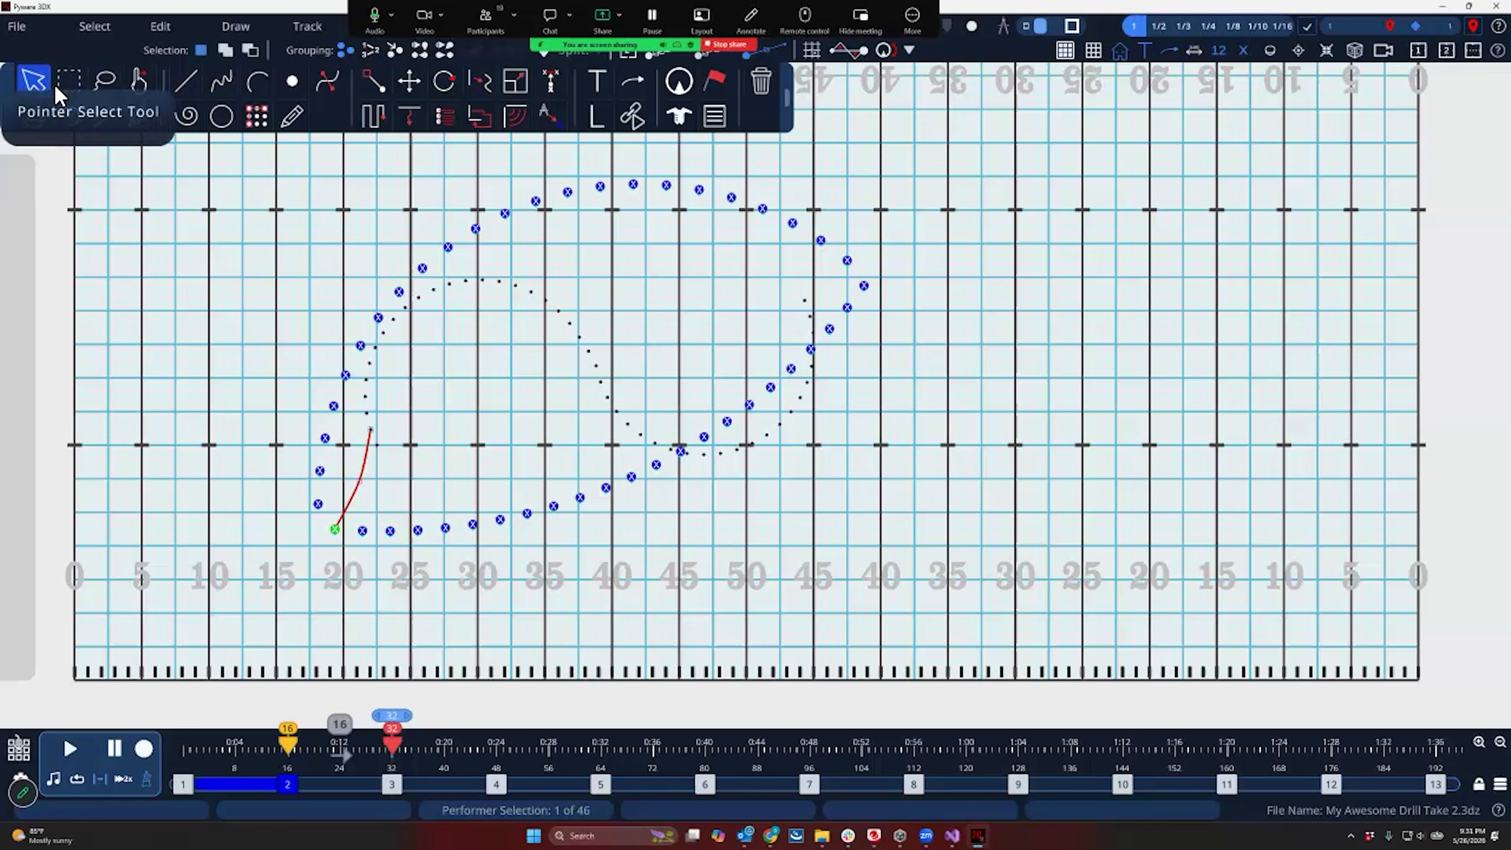
left_click(431, 180)
Move the timeline to the count 32 to 48 transition and select all 46 performers in the two arcs
double_click(496, 784)
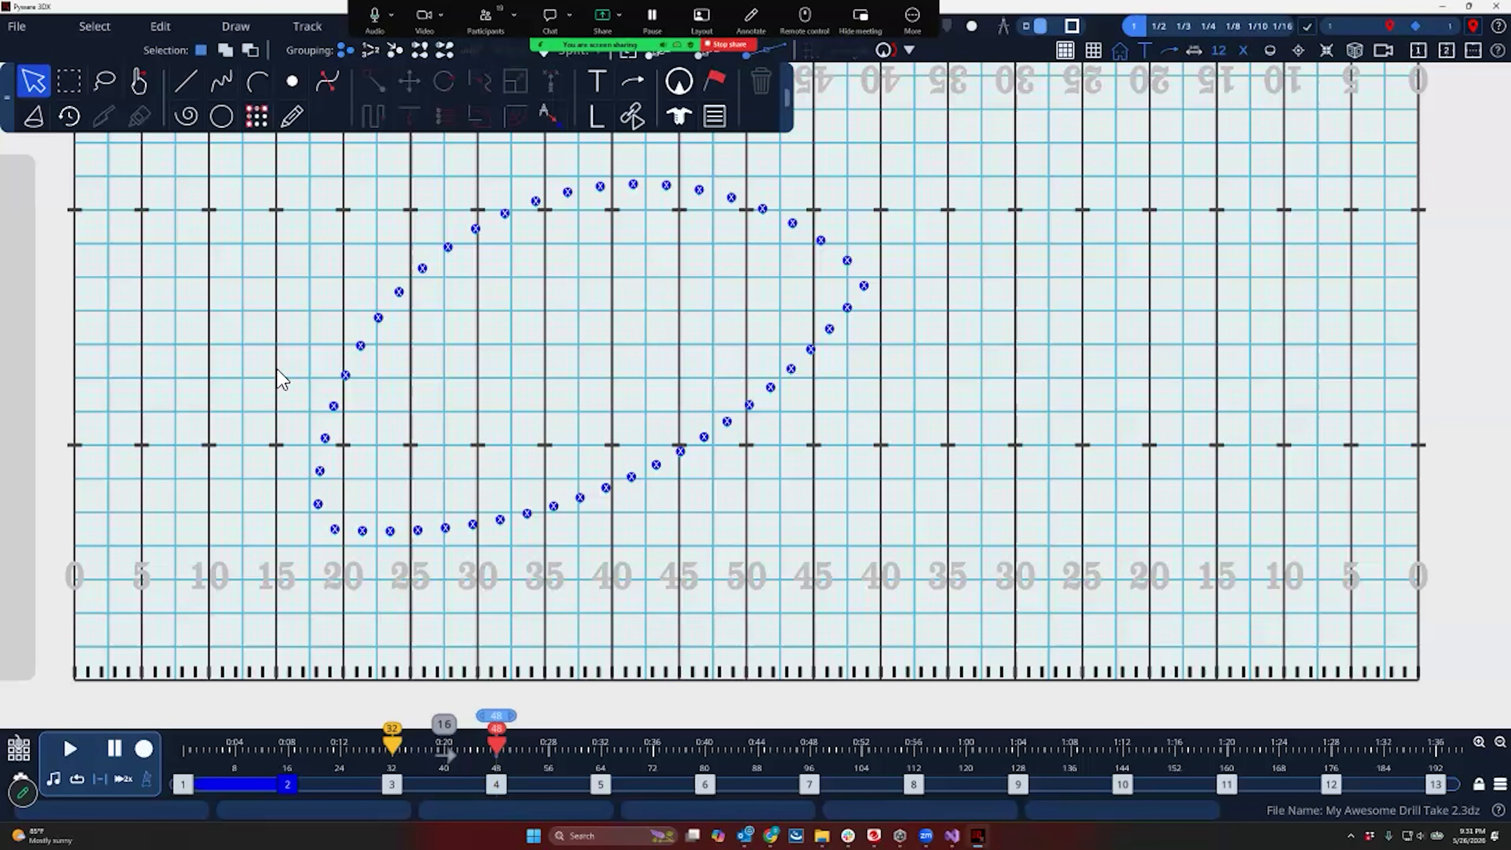
left_click(726, 422)
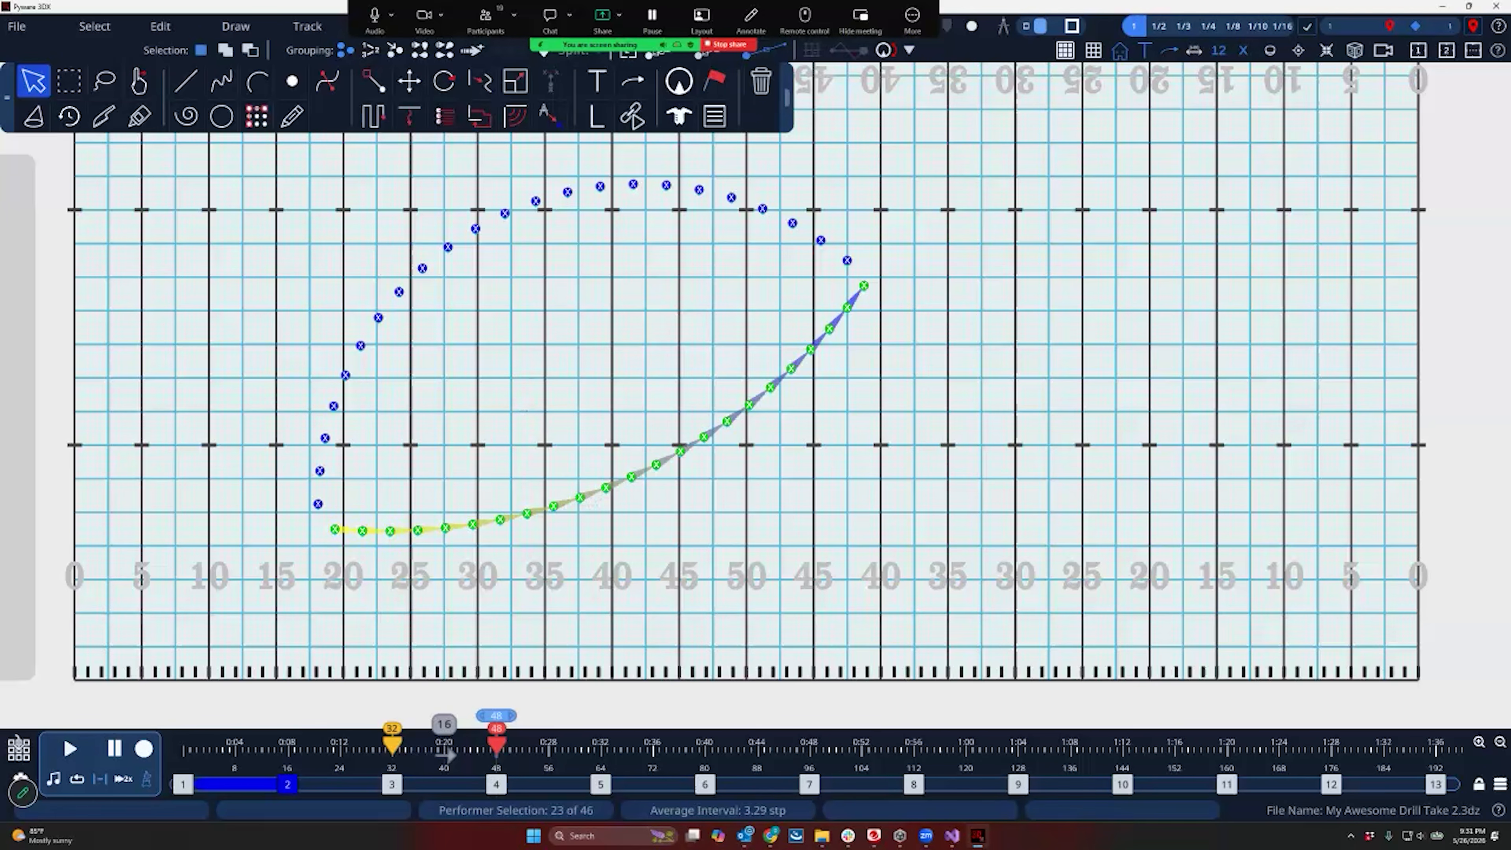
left_click(337, 257)
left_click_drag(338, 256, 556, 564)
left_click(556, 564)
left_click(392, 785)
left_click(496, 785)
left_click(380, 319)
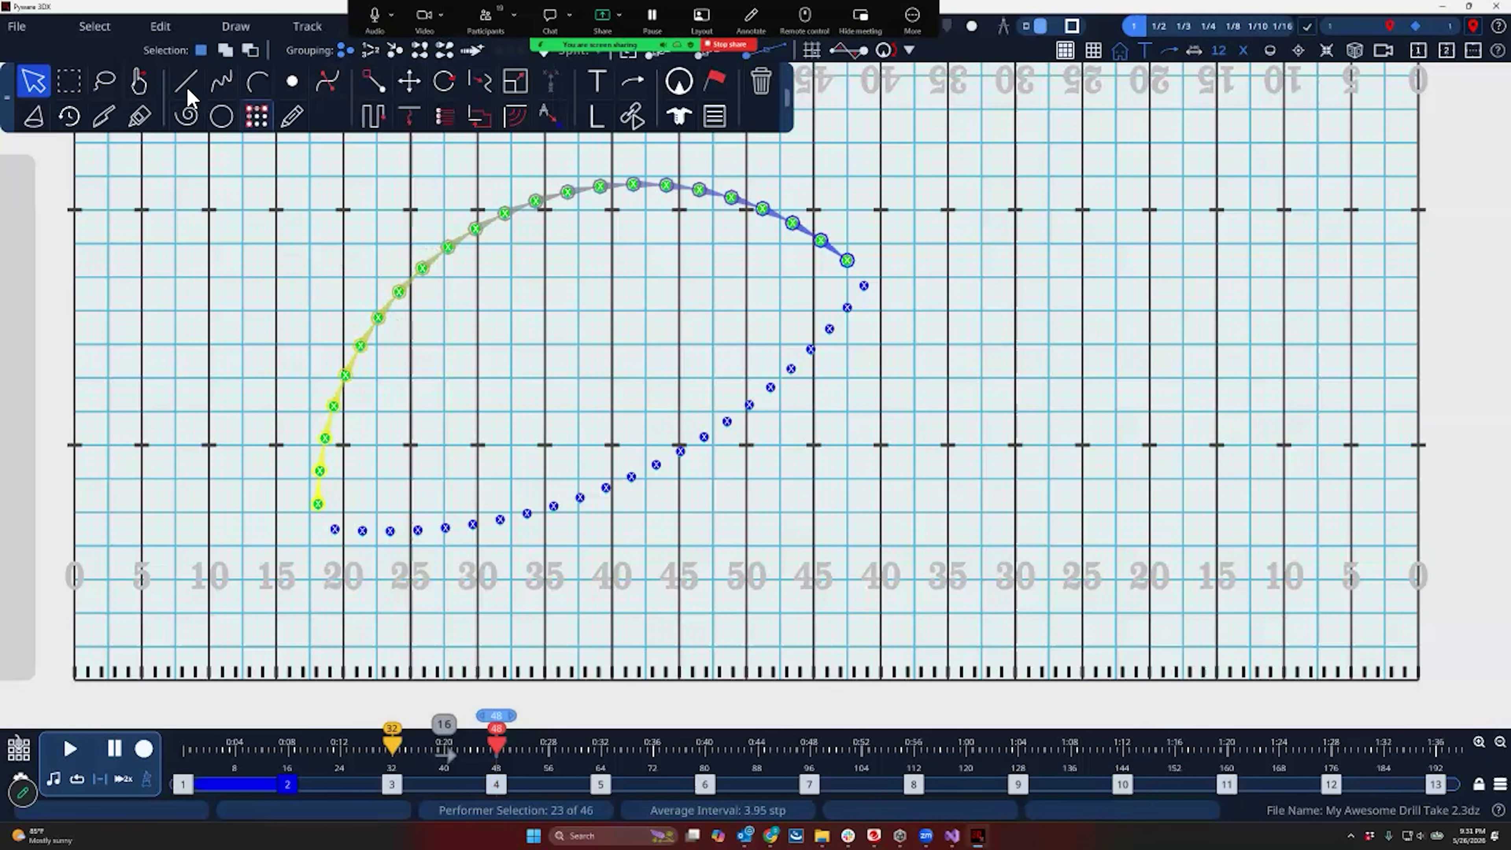
left_click_drag(311, 274, 636, 591)
Draw a four-point S-shaped curve from the 15-yard line to the 50-yard line and give it 23 positions
left_click(220, 81)
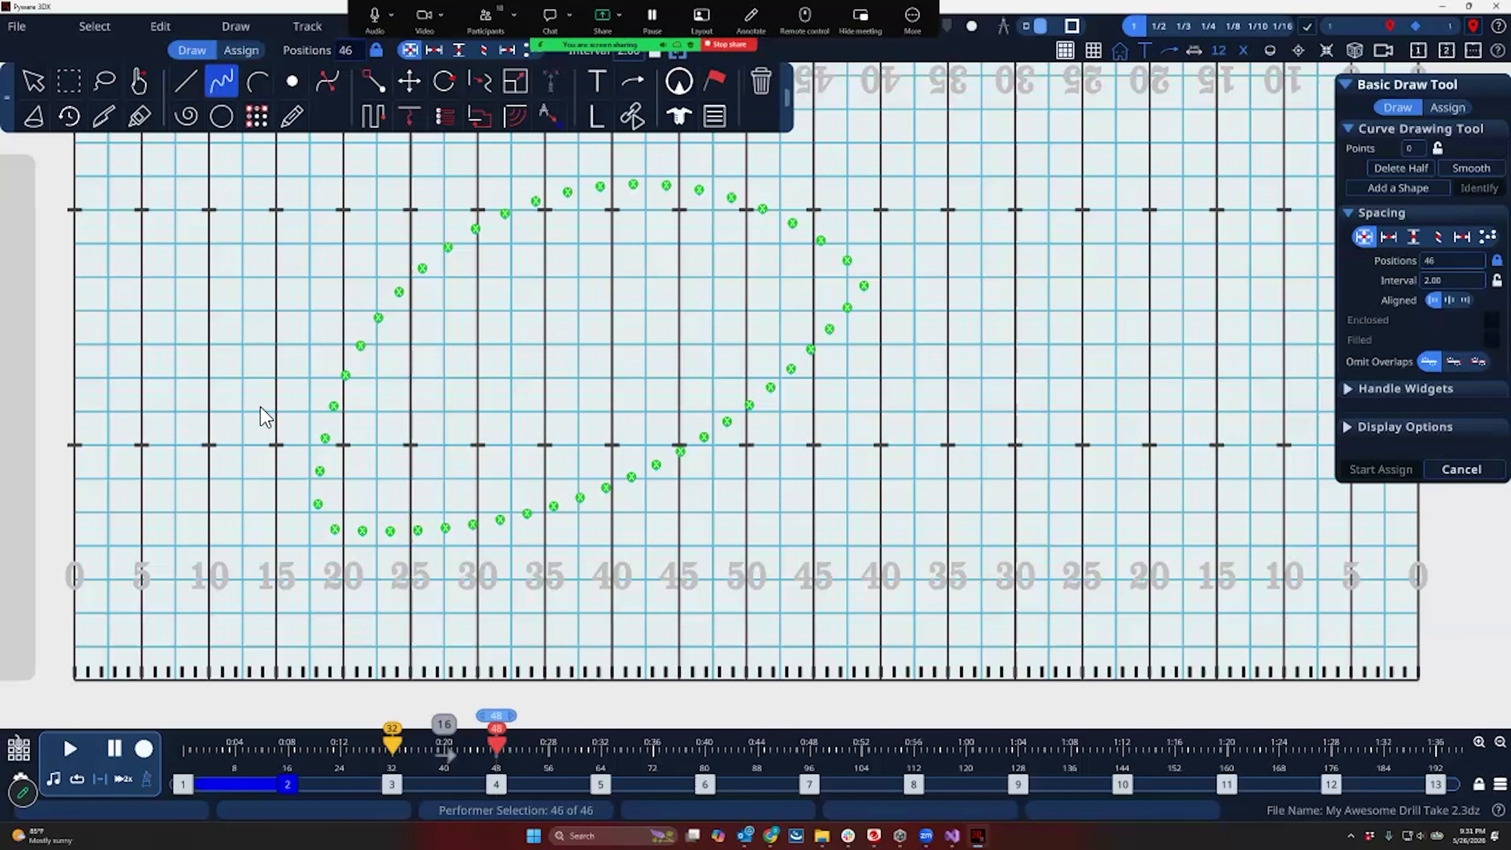
left_click(276, 412)
left_click(415, 420)
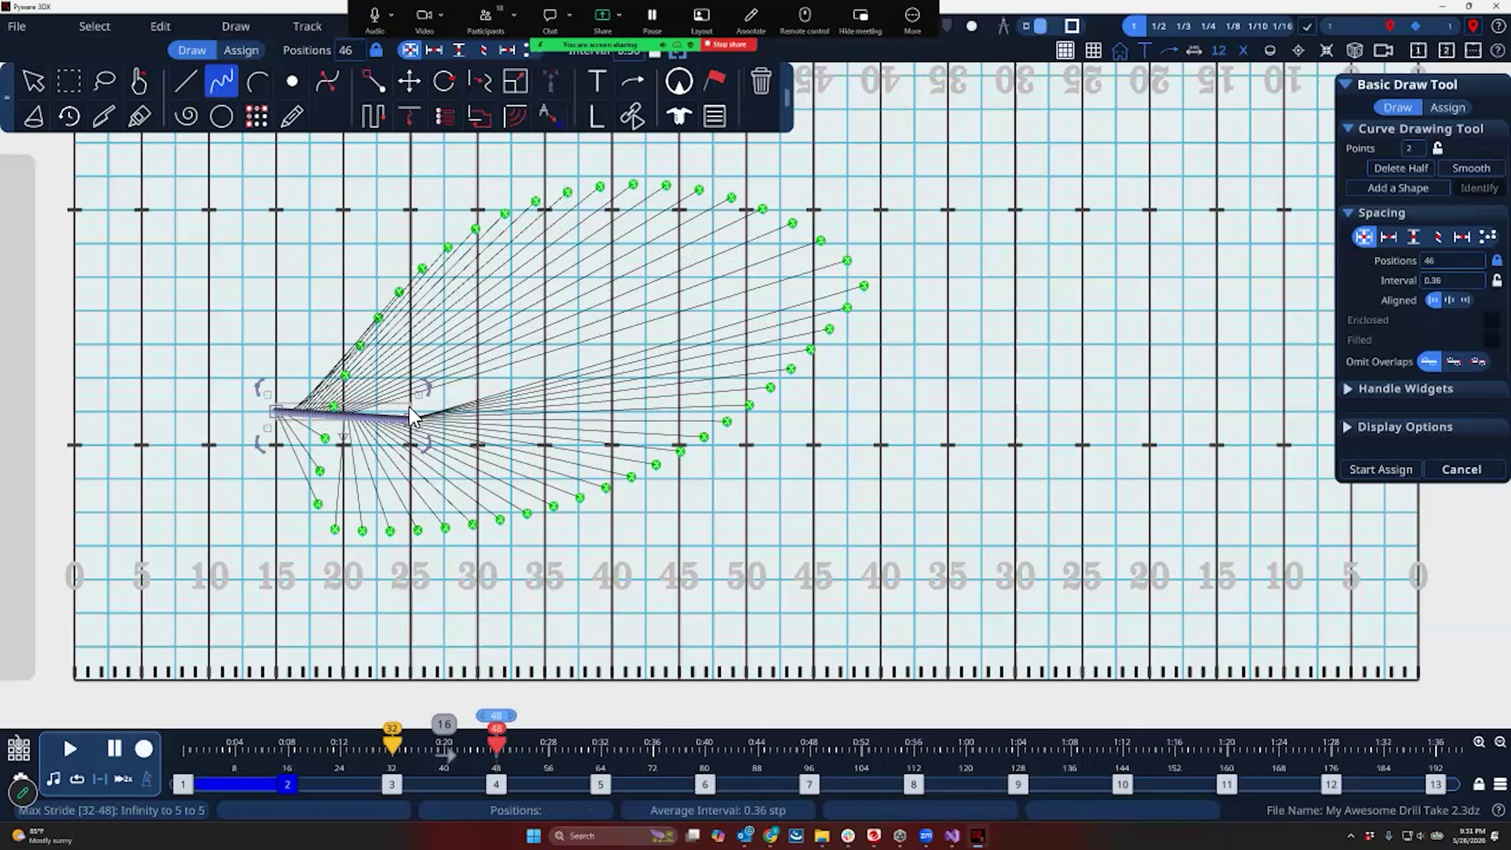
left_click(536, 169)
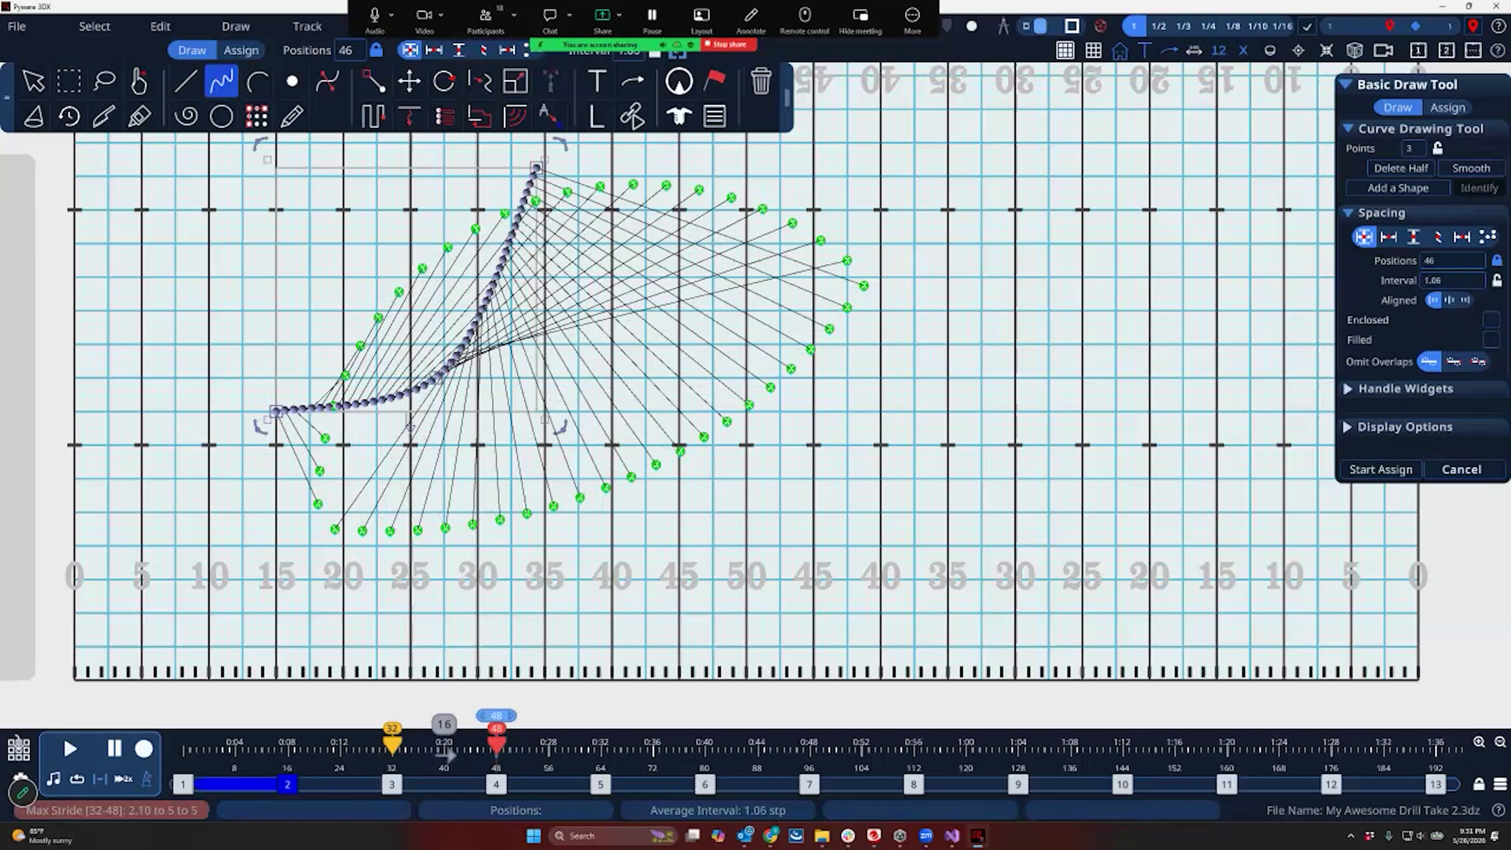
left_click(722, 235)
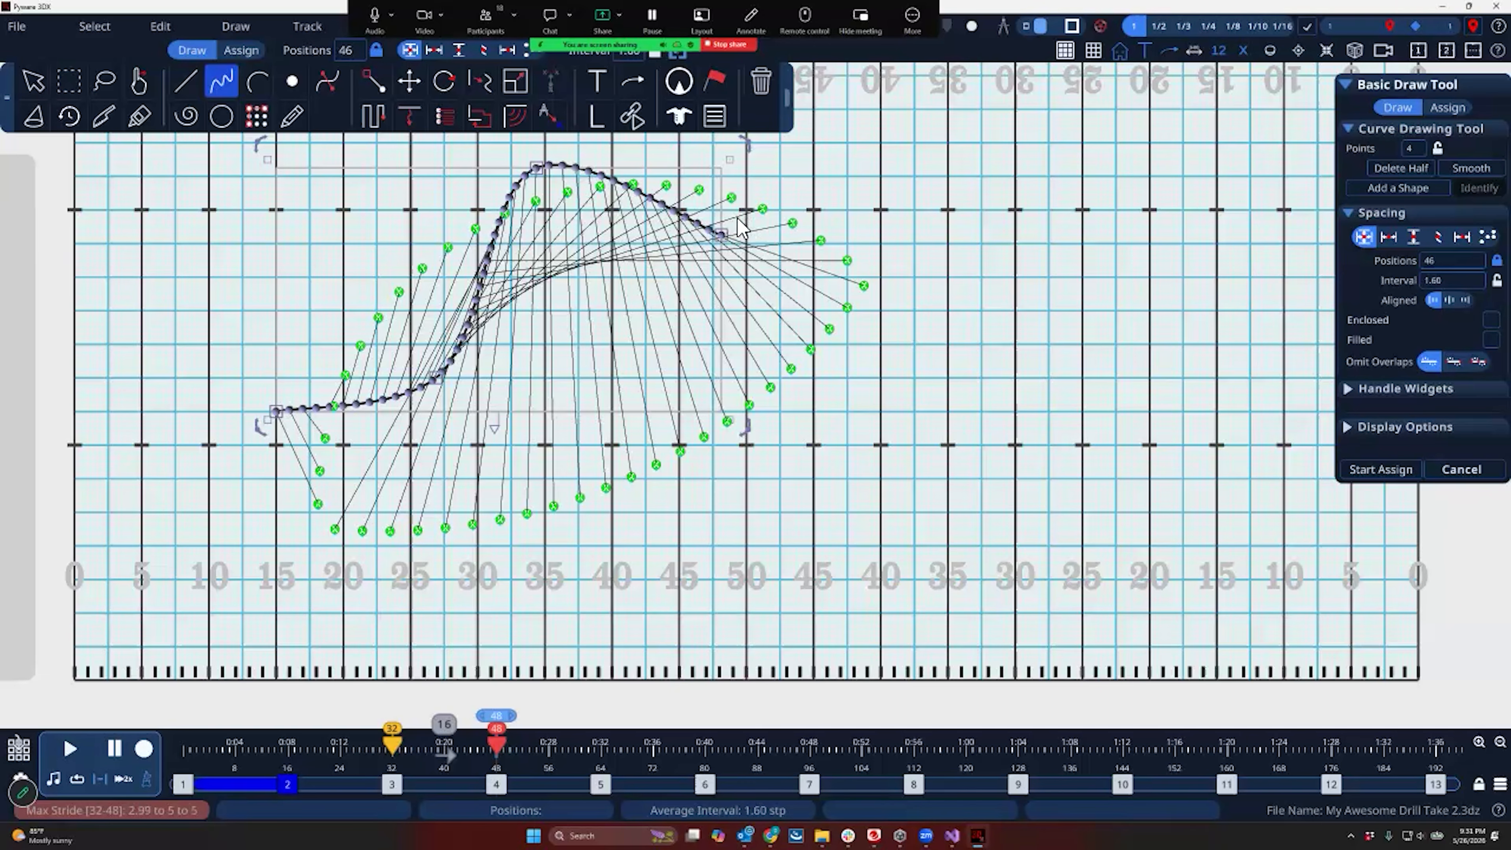
left_click_drag(722, 234, 738, 218)
left_click(1442, 260)
type("23")
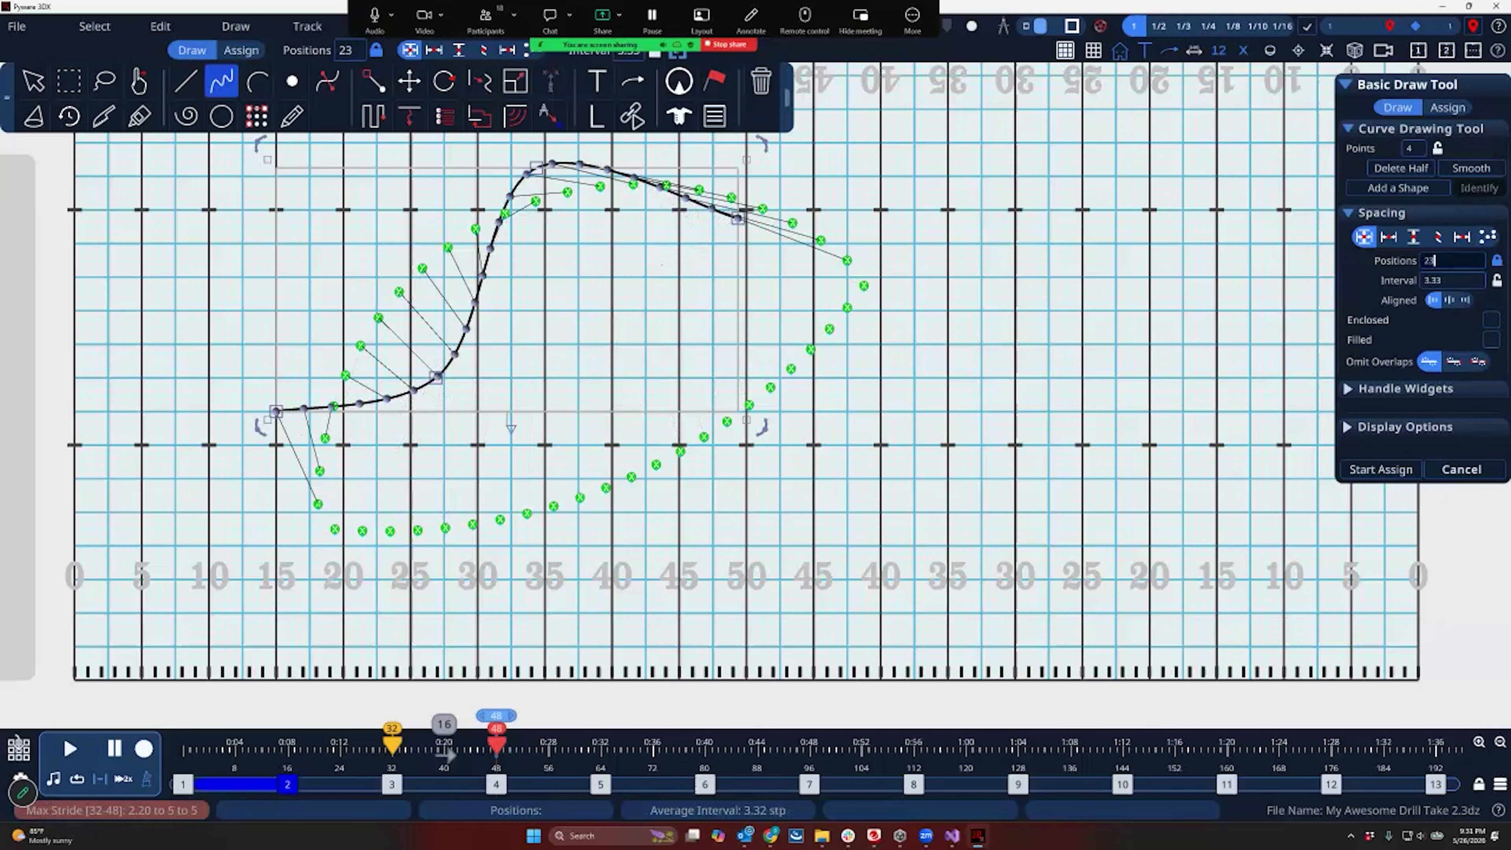
Enable the cloner with one copy and offset the cloned curve diagonally toward the front sideline and the 50-yard line
left_click(1348, 389)
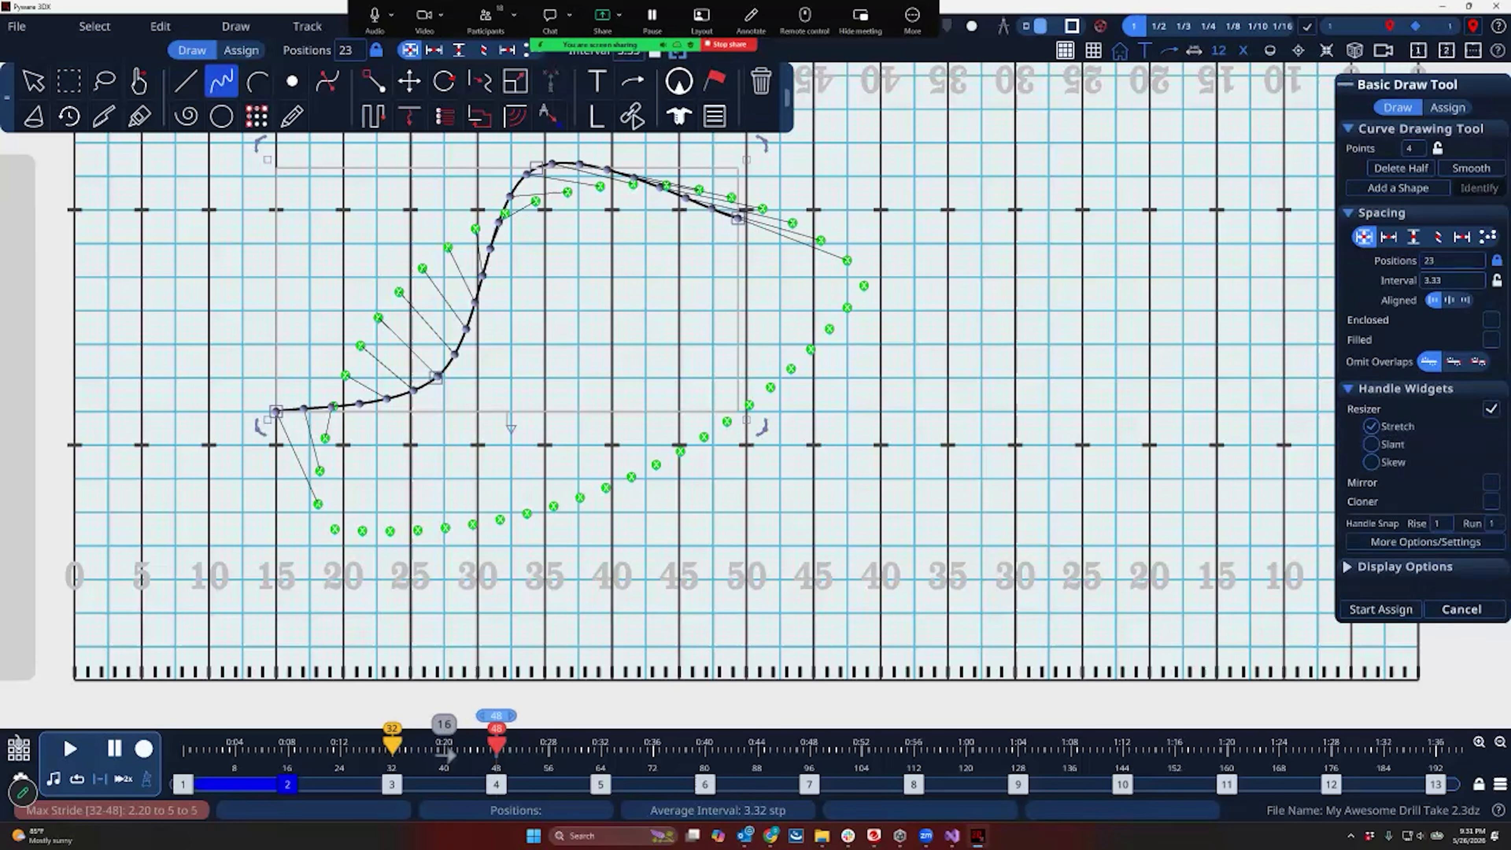
left_click(1491, 501)
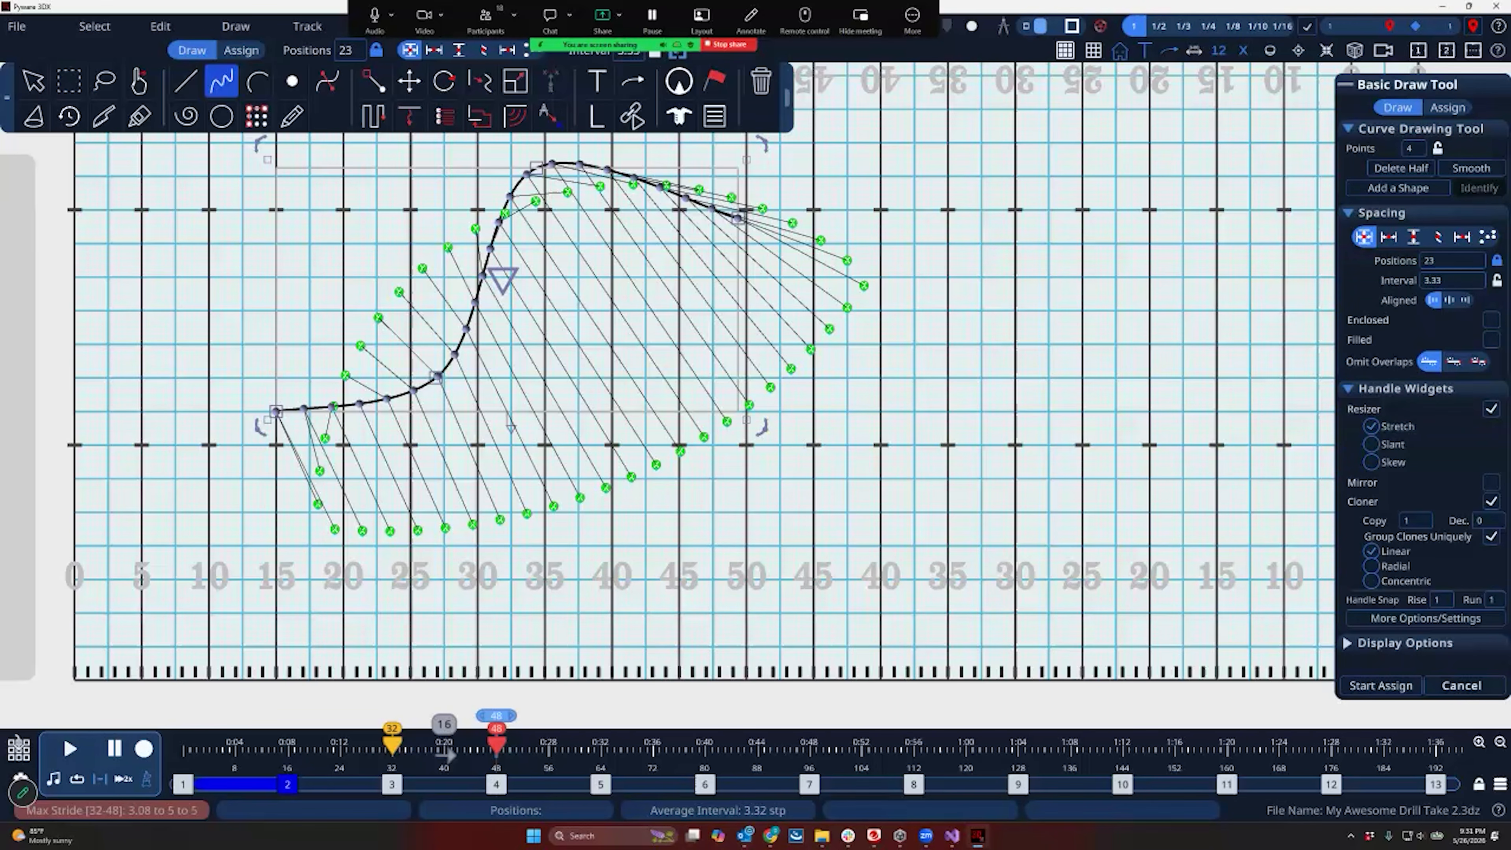
left_click_drag(550, 334, 545, 334)
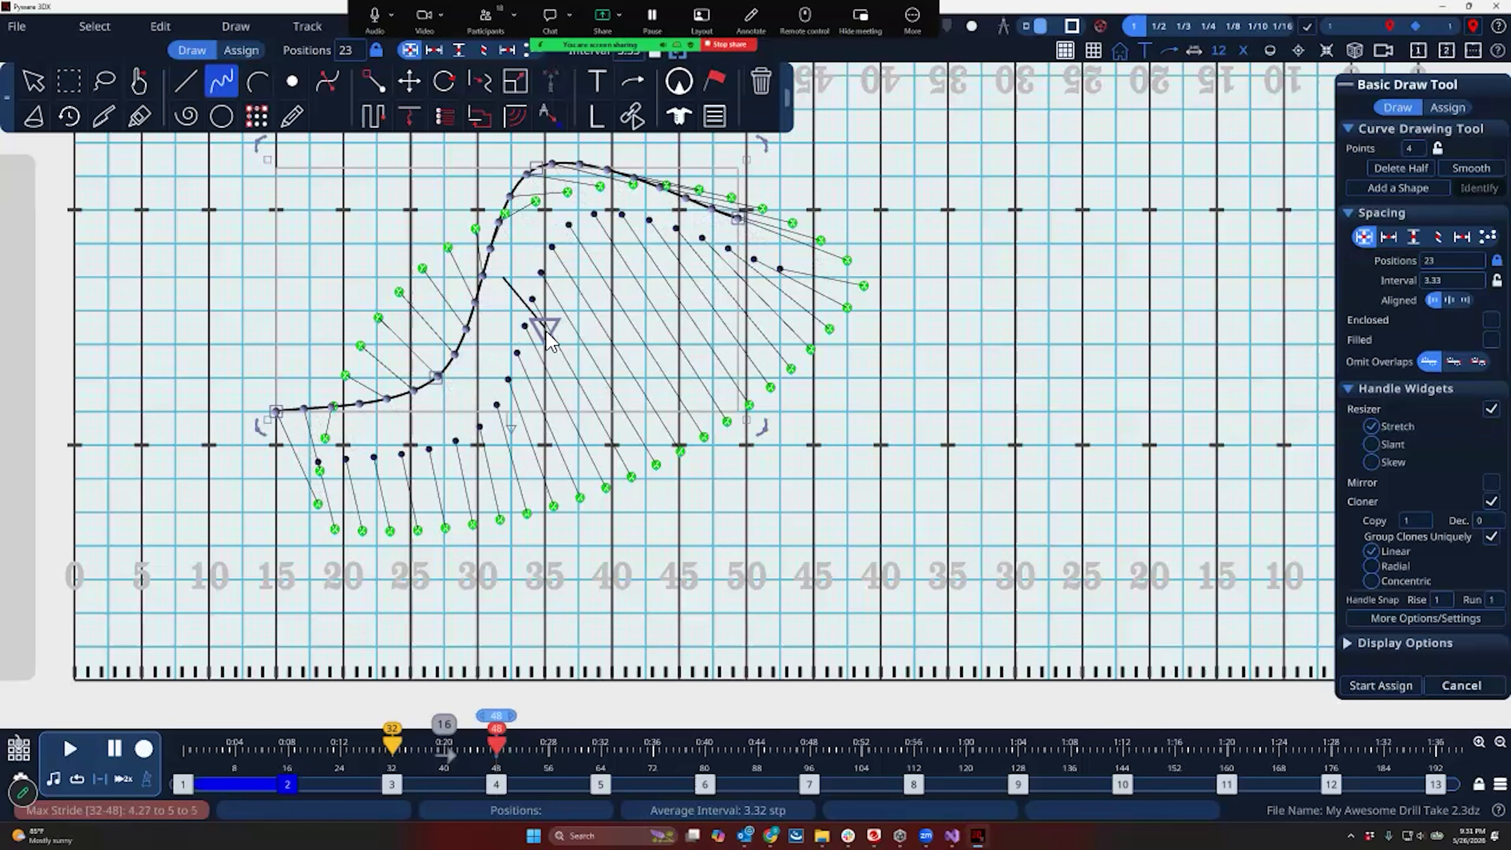
Soften the upper bend of the paired curves, shift both diagonally toward the front sideline, and accept group order assignment
mouse_move(544, 171)
left_mouse_down()
mouse_move(586, 200)
mouse_move(586, 217)
left_mouse_up()
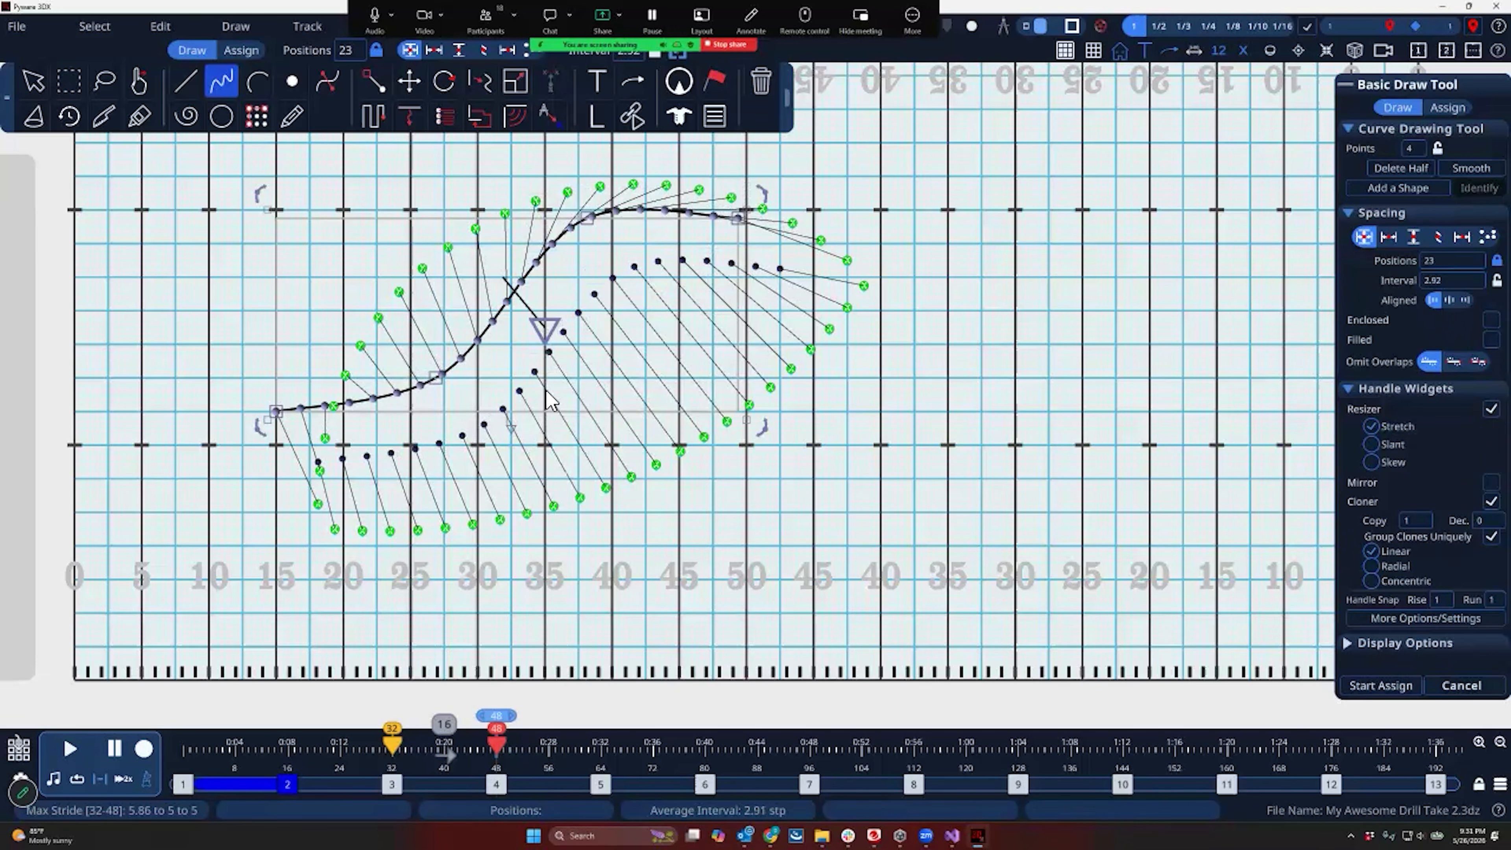
left_click_drag(512, 428, 545, 459)
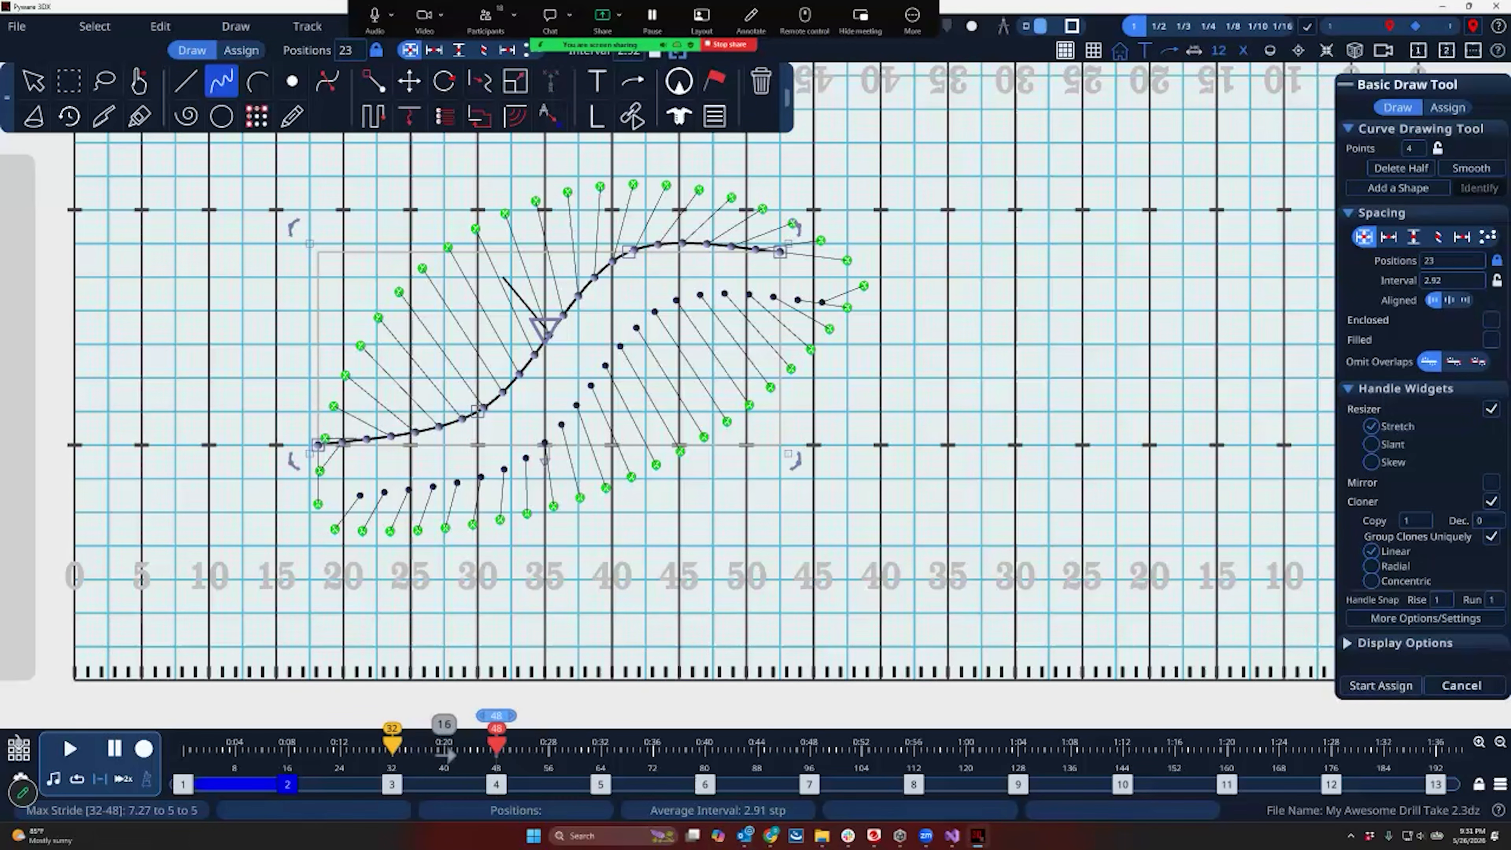
key("Return")
key("Return")
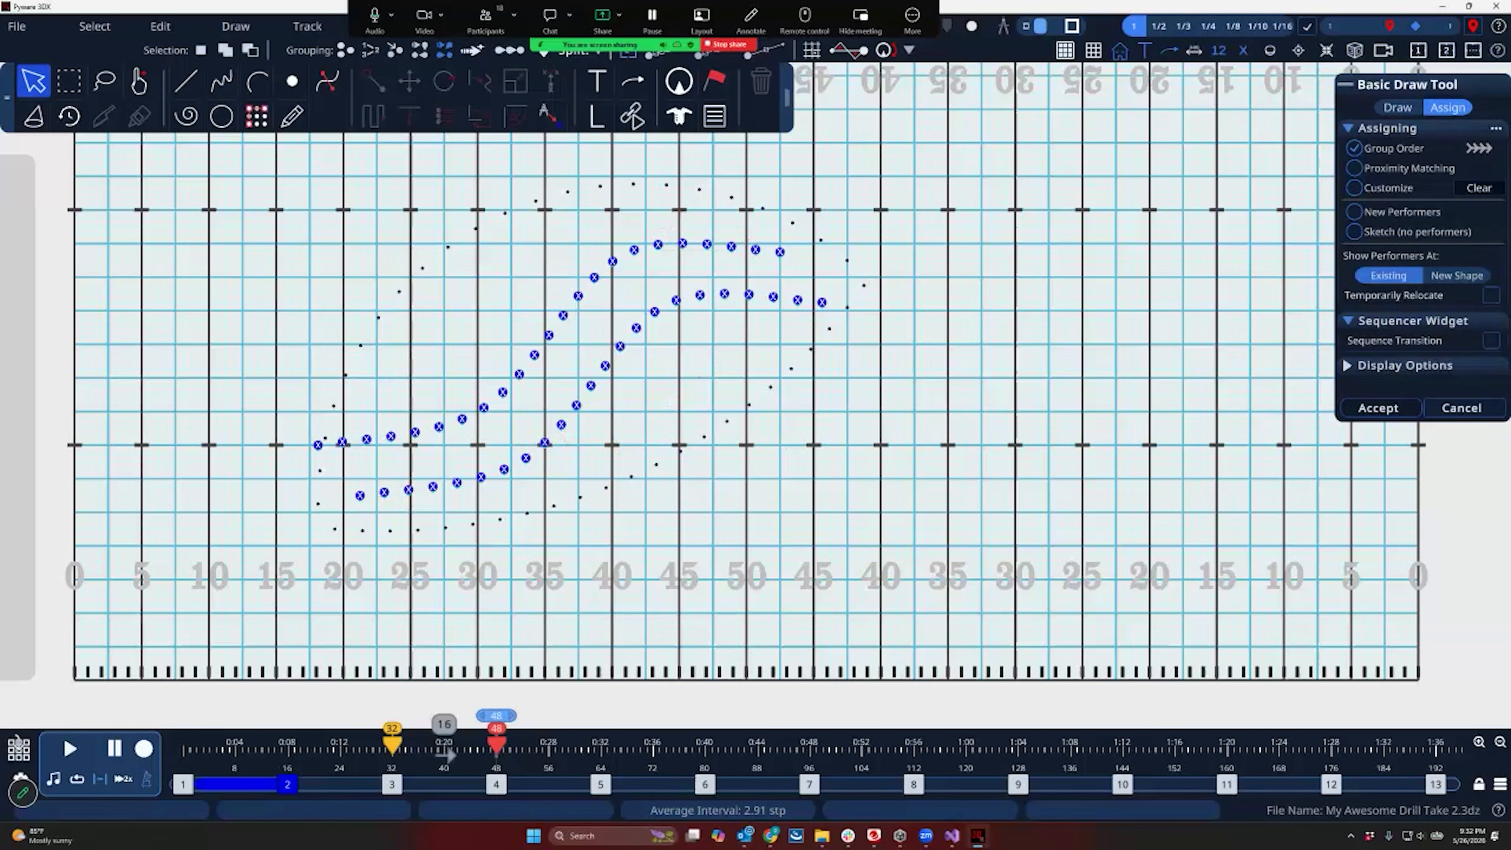
At count 64, regroup all 46 performers along the two curves and cut the link joining them into separate lines
left_click(601, 784)
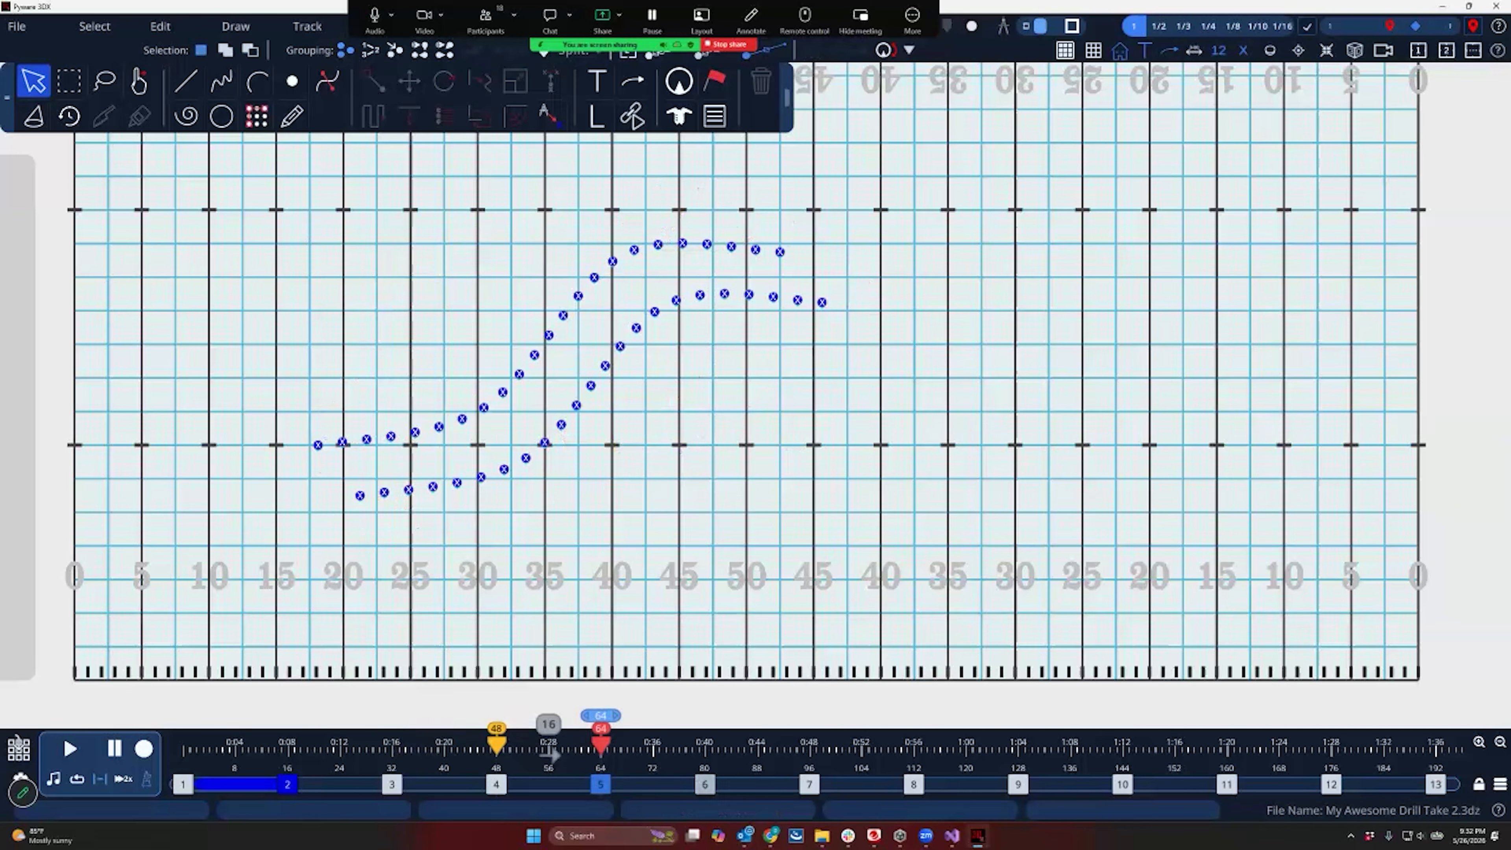
key("ctrl+a")
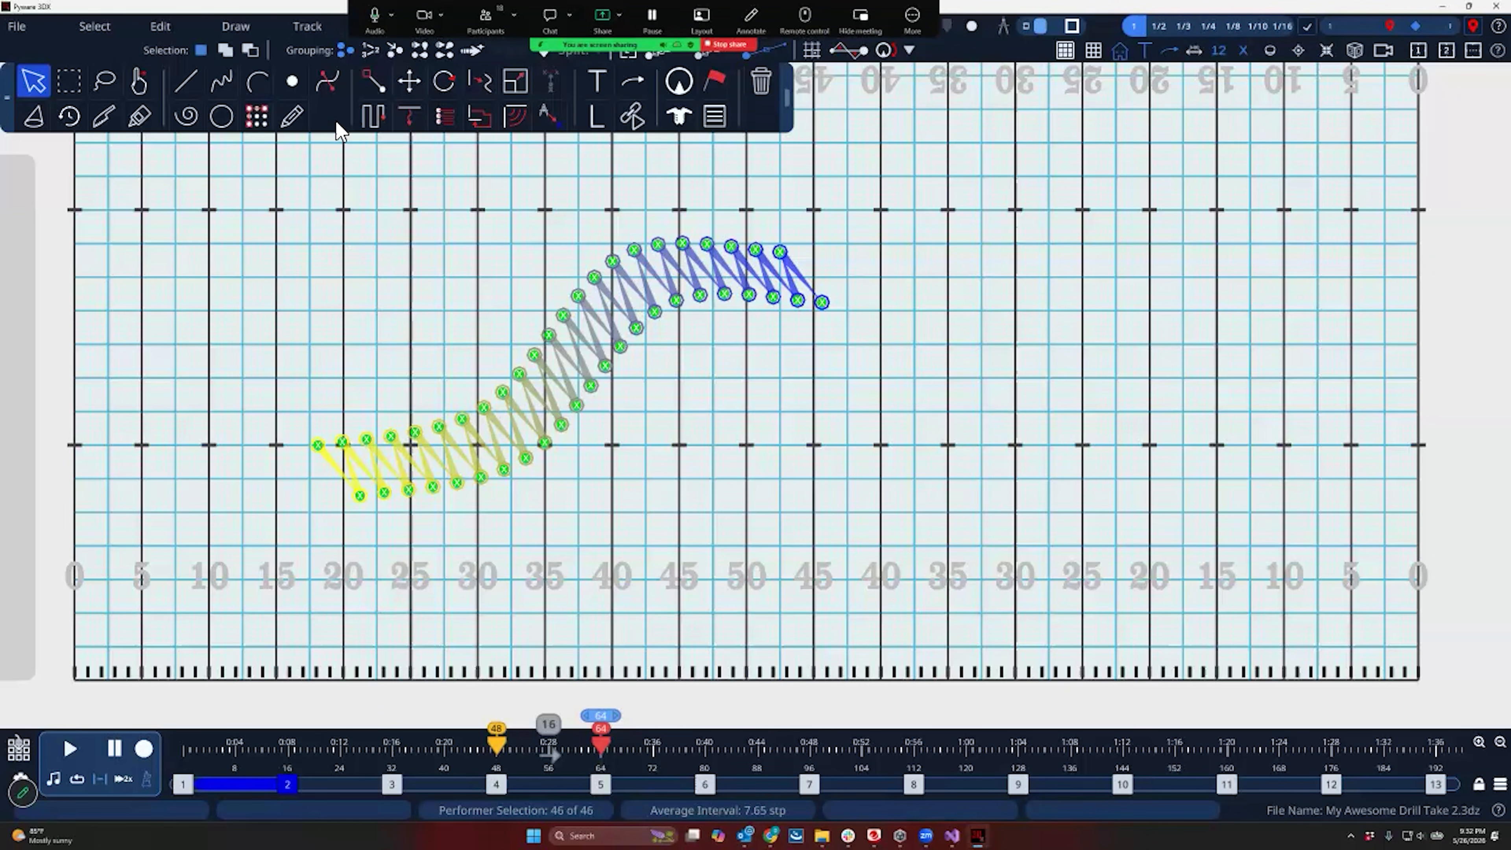
left_click(421, 51)
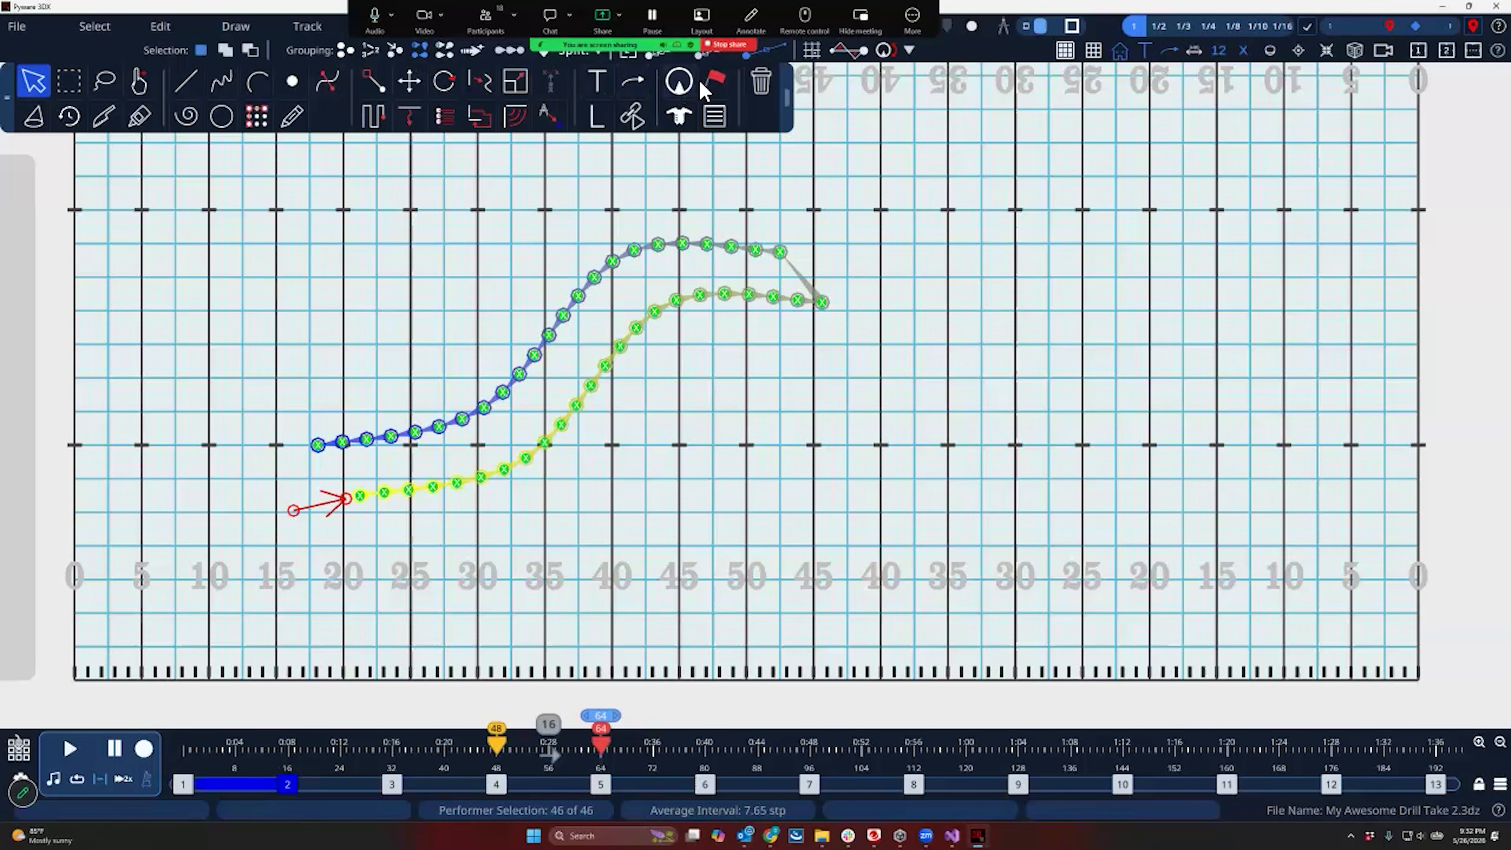
left_click(111, 125)
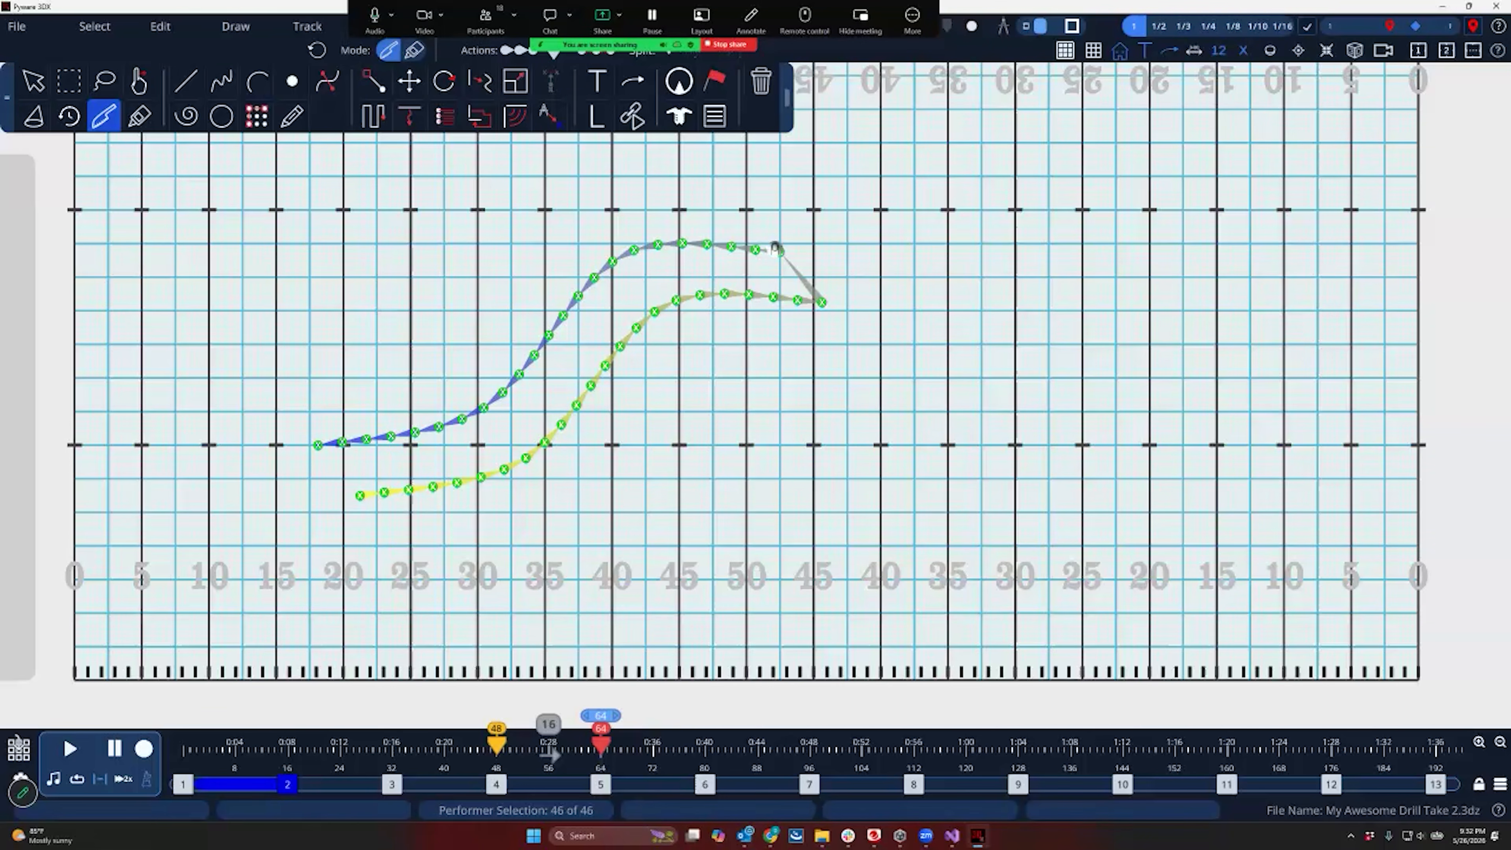
left_click(801, 277)
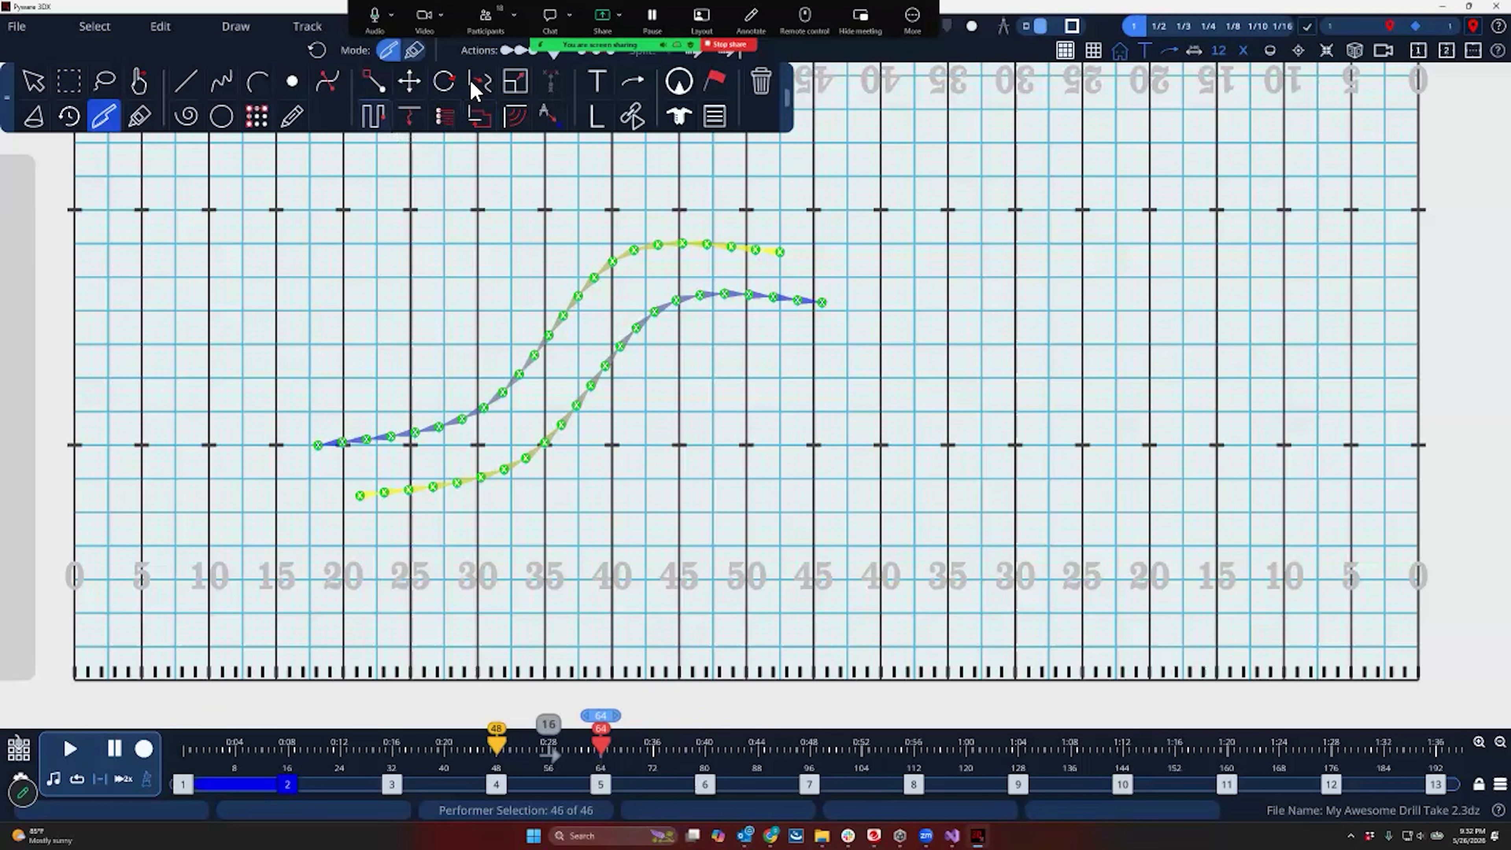
Morph both curves at count 64 with five handles each, pulling the middle and upper handles outward and using curved segments
left_click(484, 87)
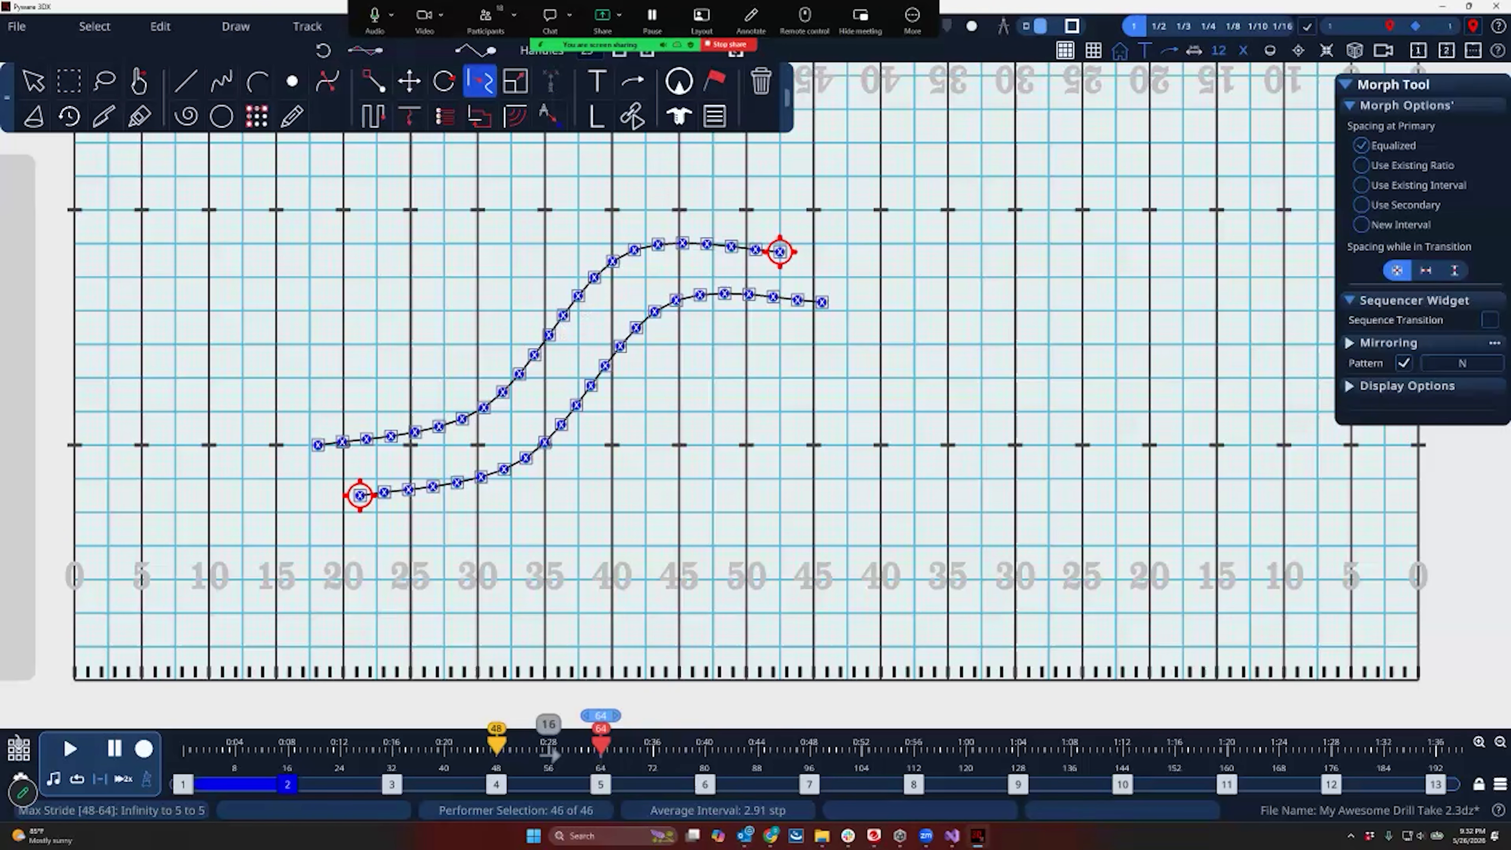
type("5")
key("Return")
left_click_drag(549, 335, 494, 300)
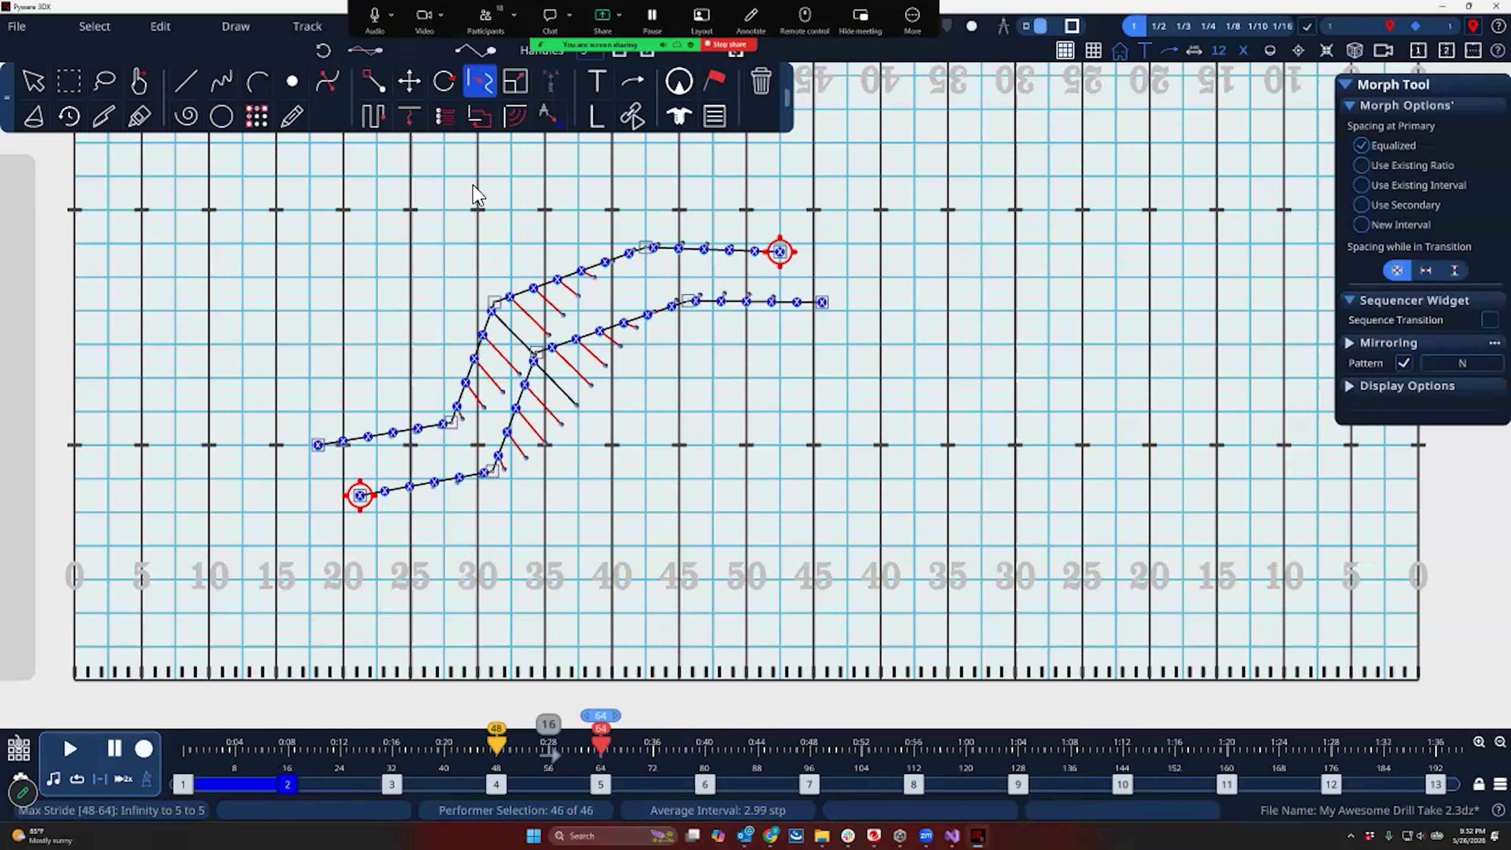
left_click(481, 55)
left_click_drag(647, 249, 700, 233)
key("Escape")
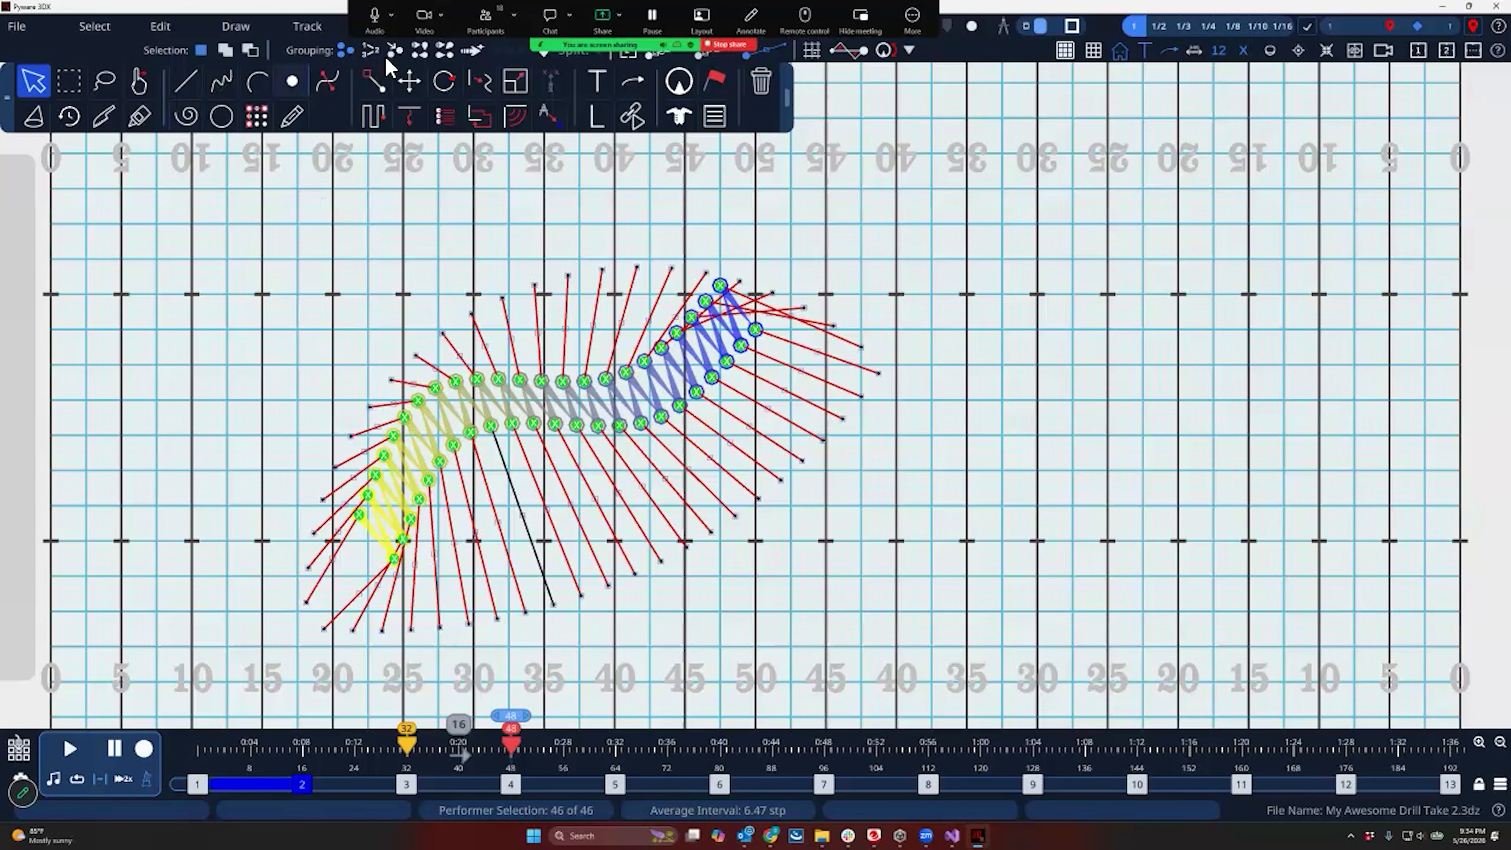
At count 48, regroup the performers along the two curves and split them into separate lines running in the same direction
left_click(444, 50)
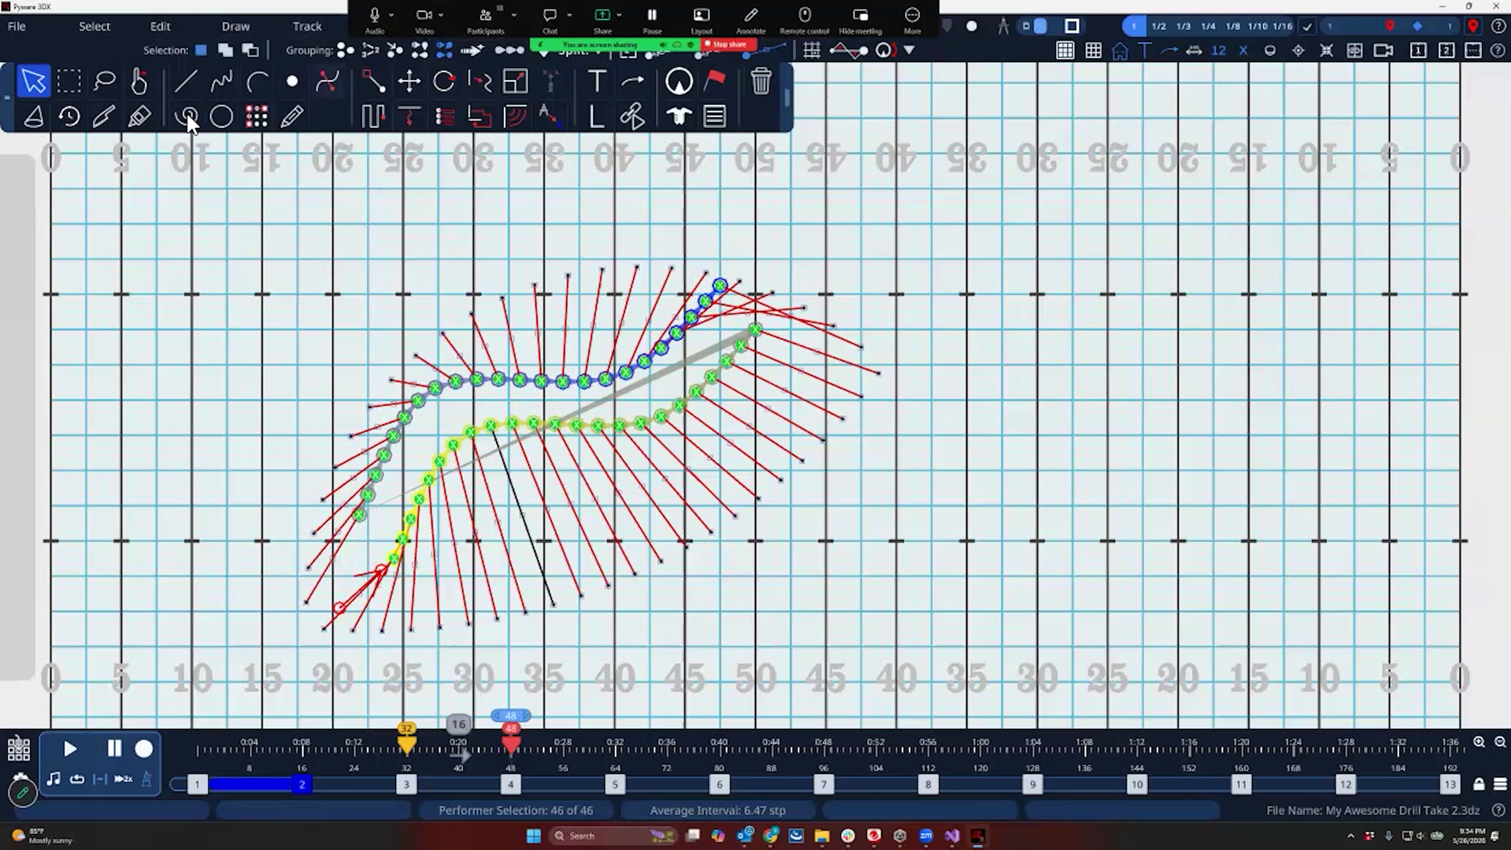
left_click(103, 116)
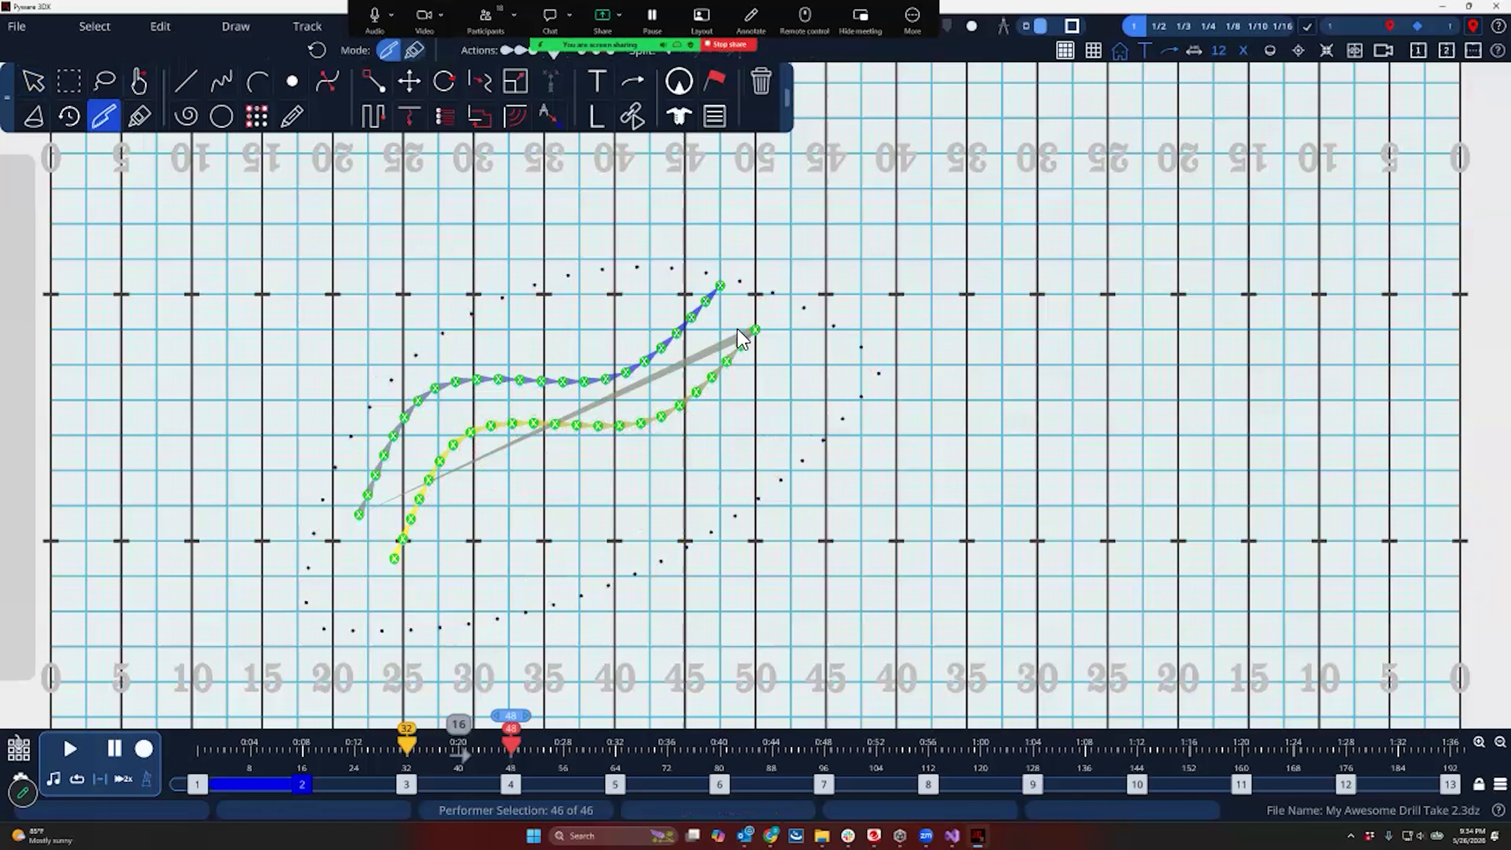
left_click(741, 344)
left_click(359, 514)
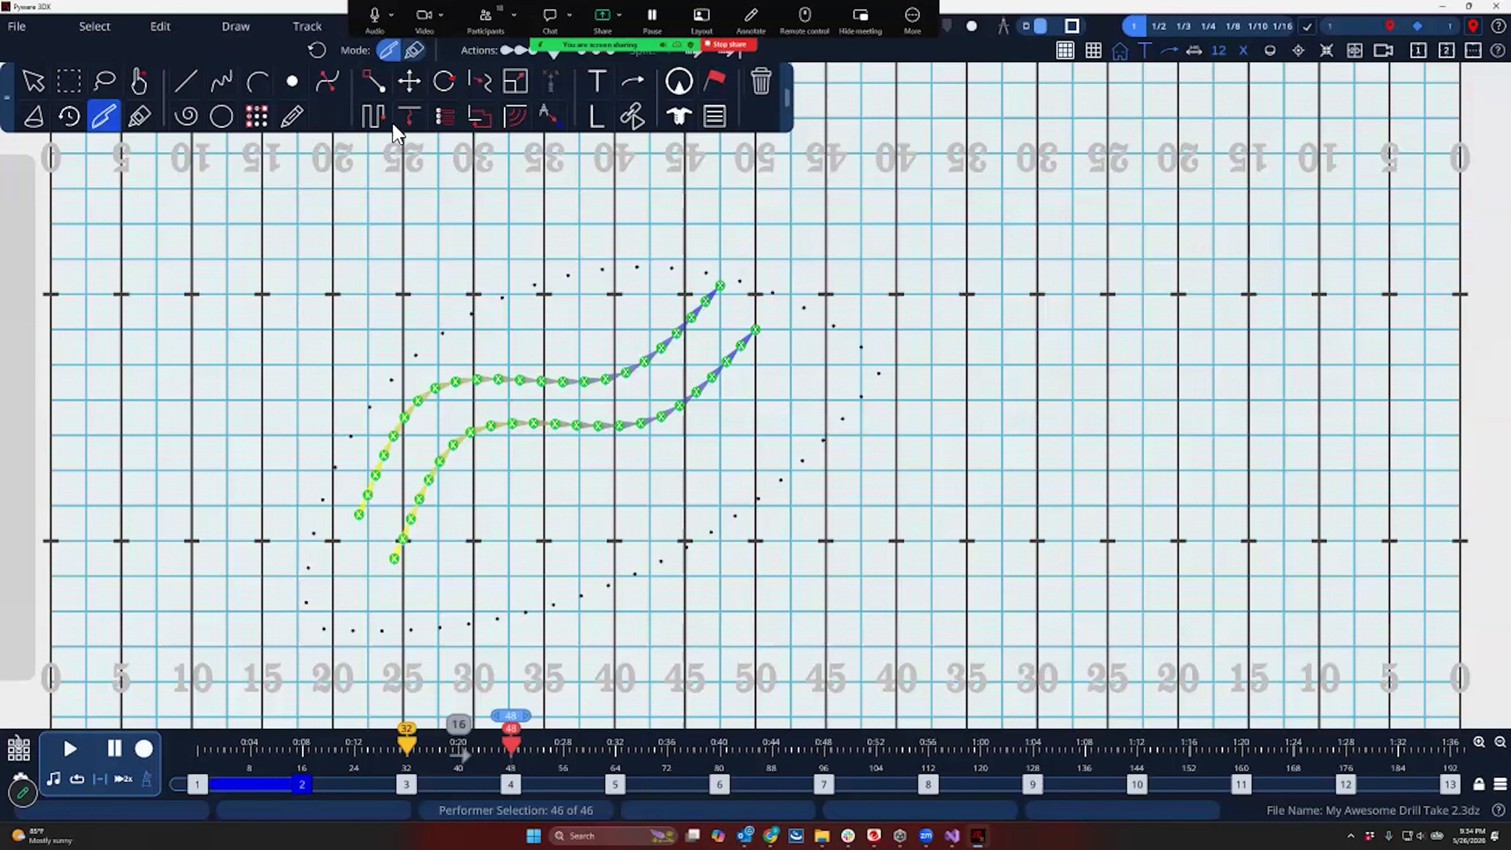
Start morphing both curves at count 48 with five handles each, raise the middle handles, and use curved segments
left_click(480, 83)
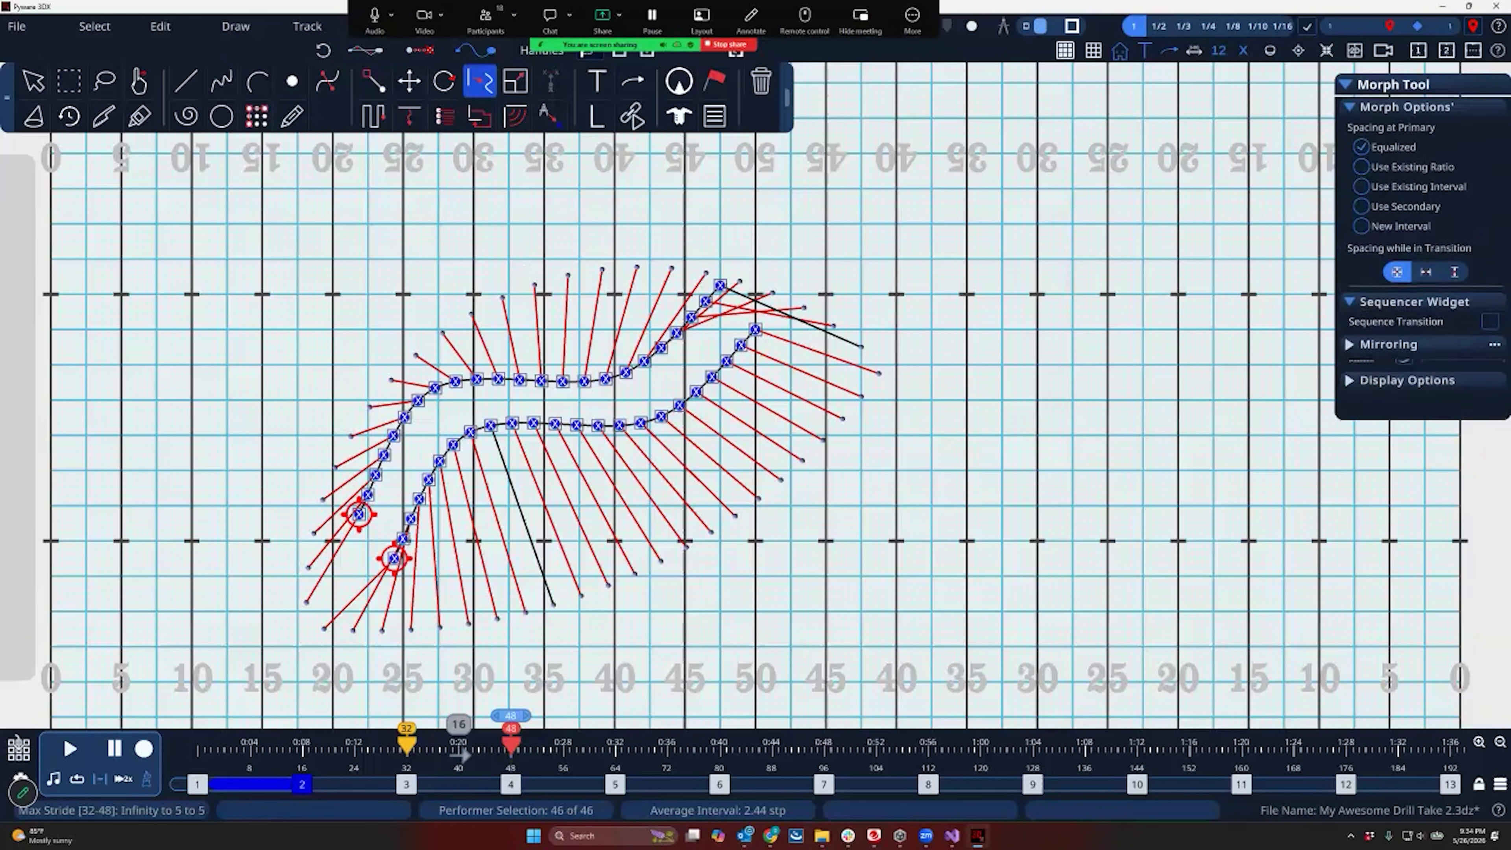
left_click(624, 58)
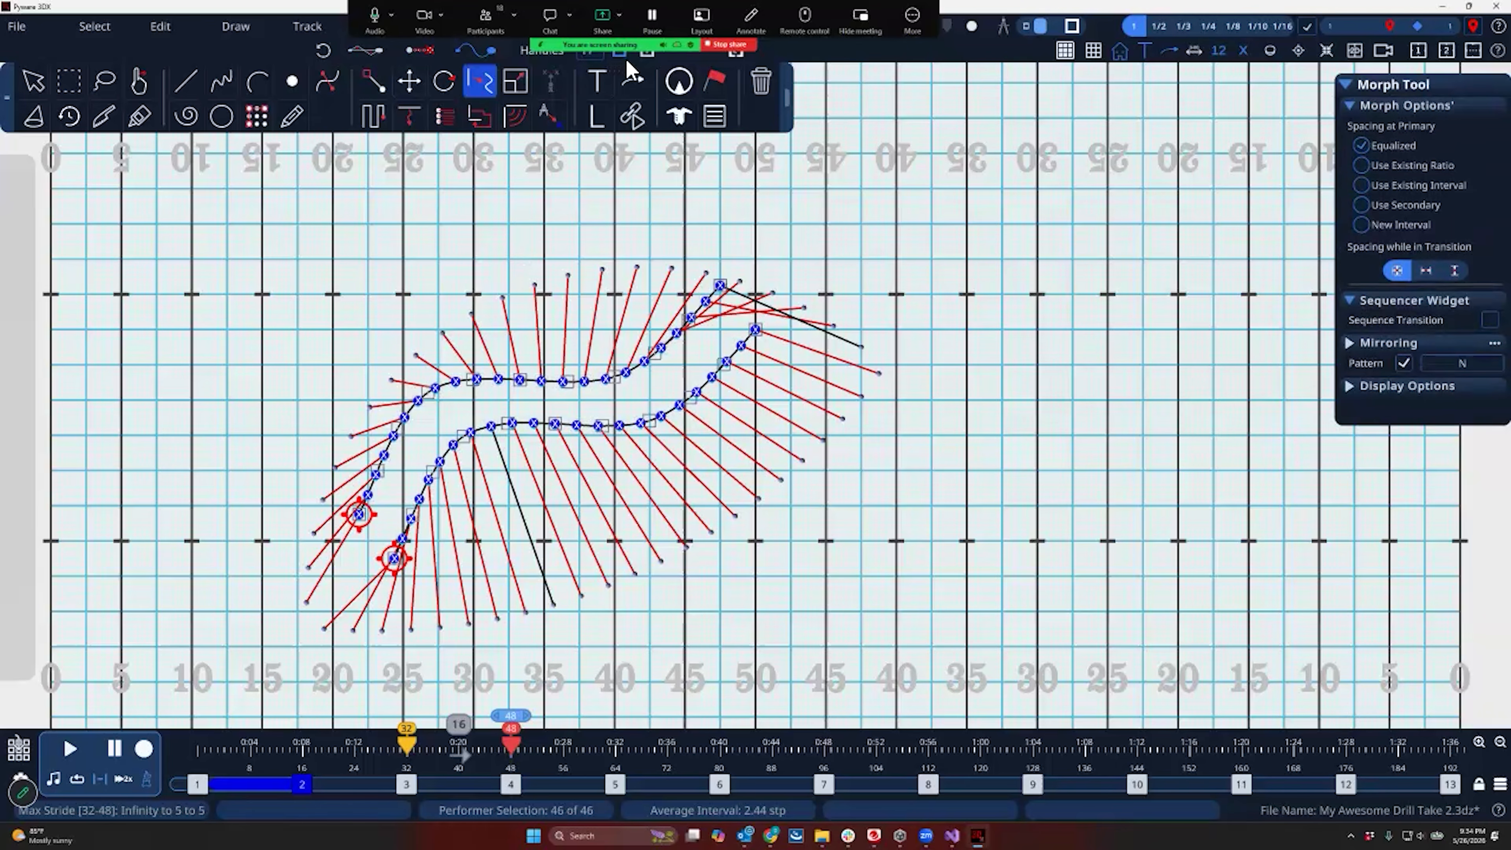
left_click(623, 58)
left_click(486, 57)
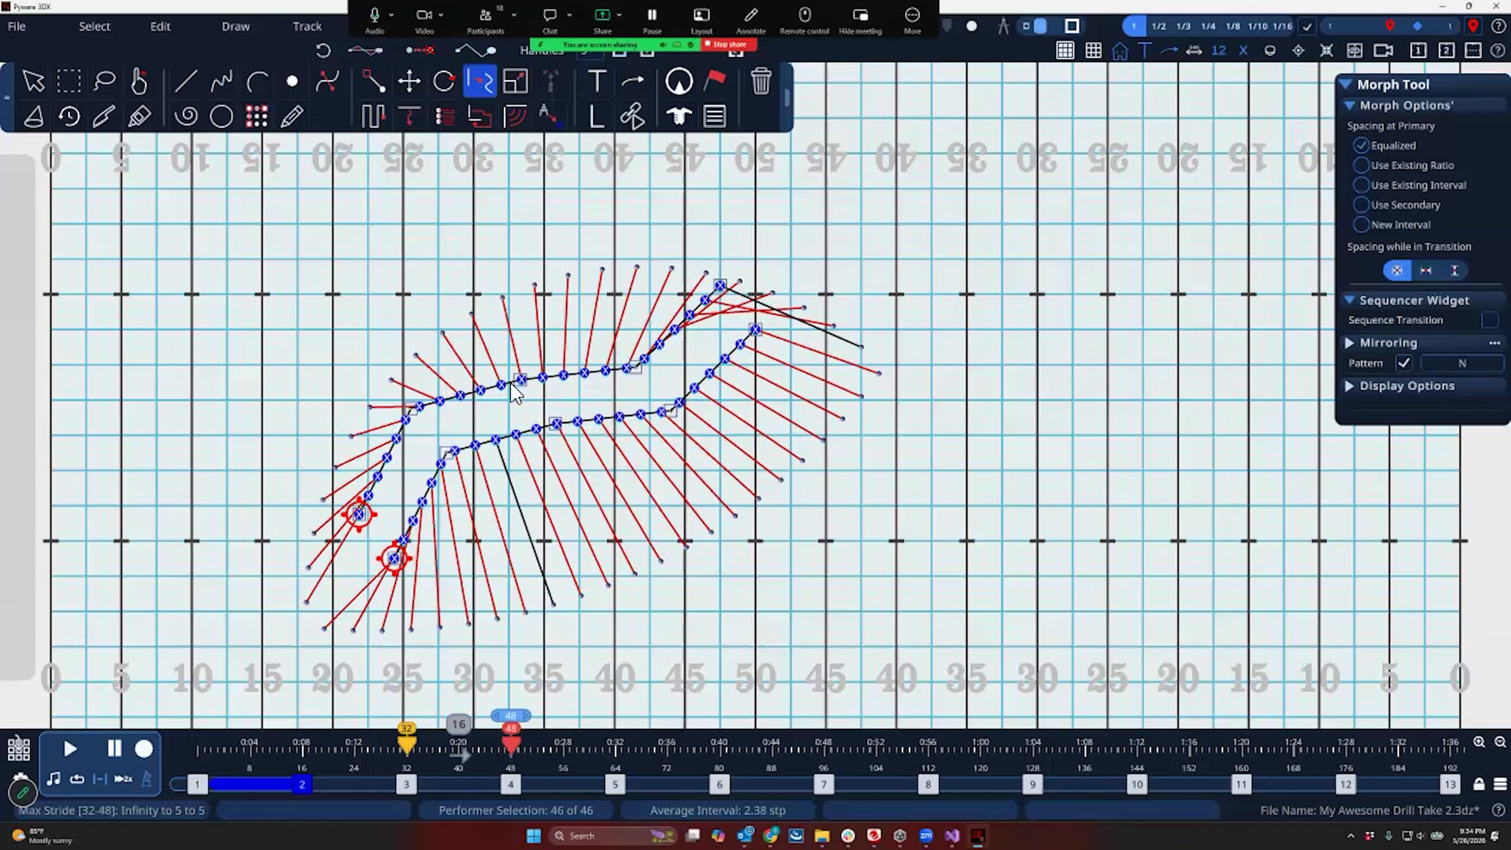
left_click_drag(520, 380, 508, 346)
left_click(482, 52)
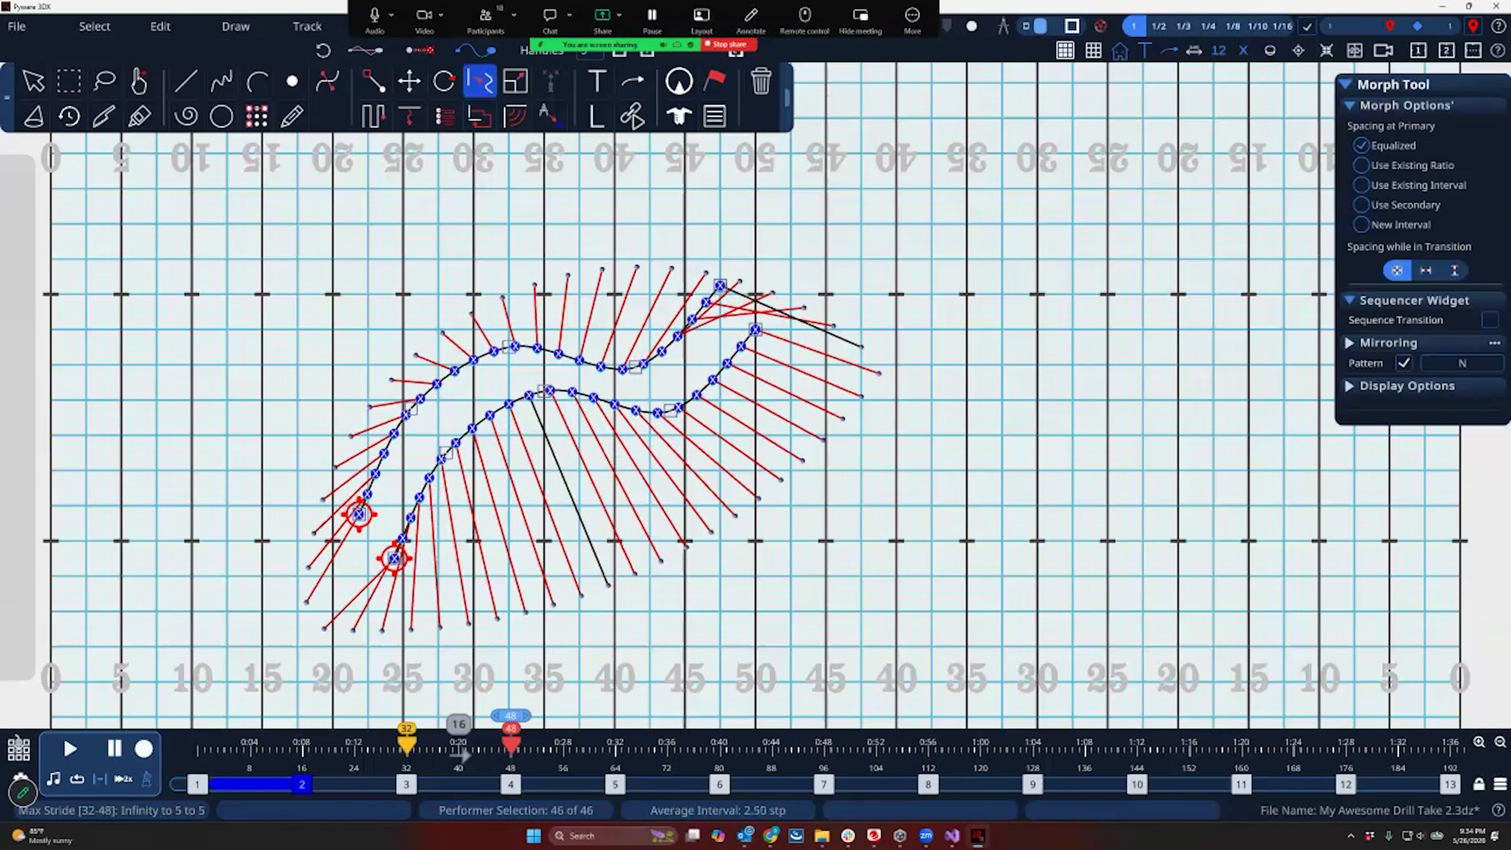
Reshape both curves into deeper waves by repositioning their inner handles and extending their far ends toward the 45-yard line
mouse_move(508, 346)
left_mouse_down()
mouse_move(499, 274)
mouse_move(490, 338)
left_mouse_up()
left_click_drag(543, 410, 569, 487)
left_click_drag(446, 453, 501, 585)
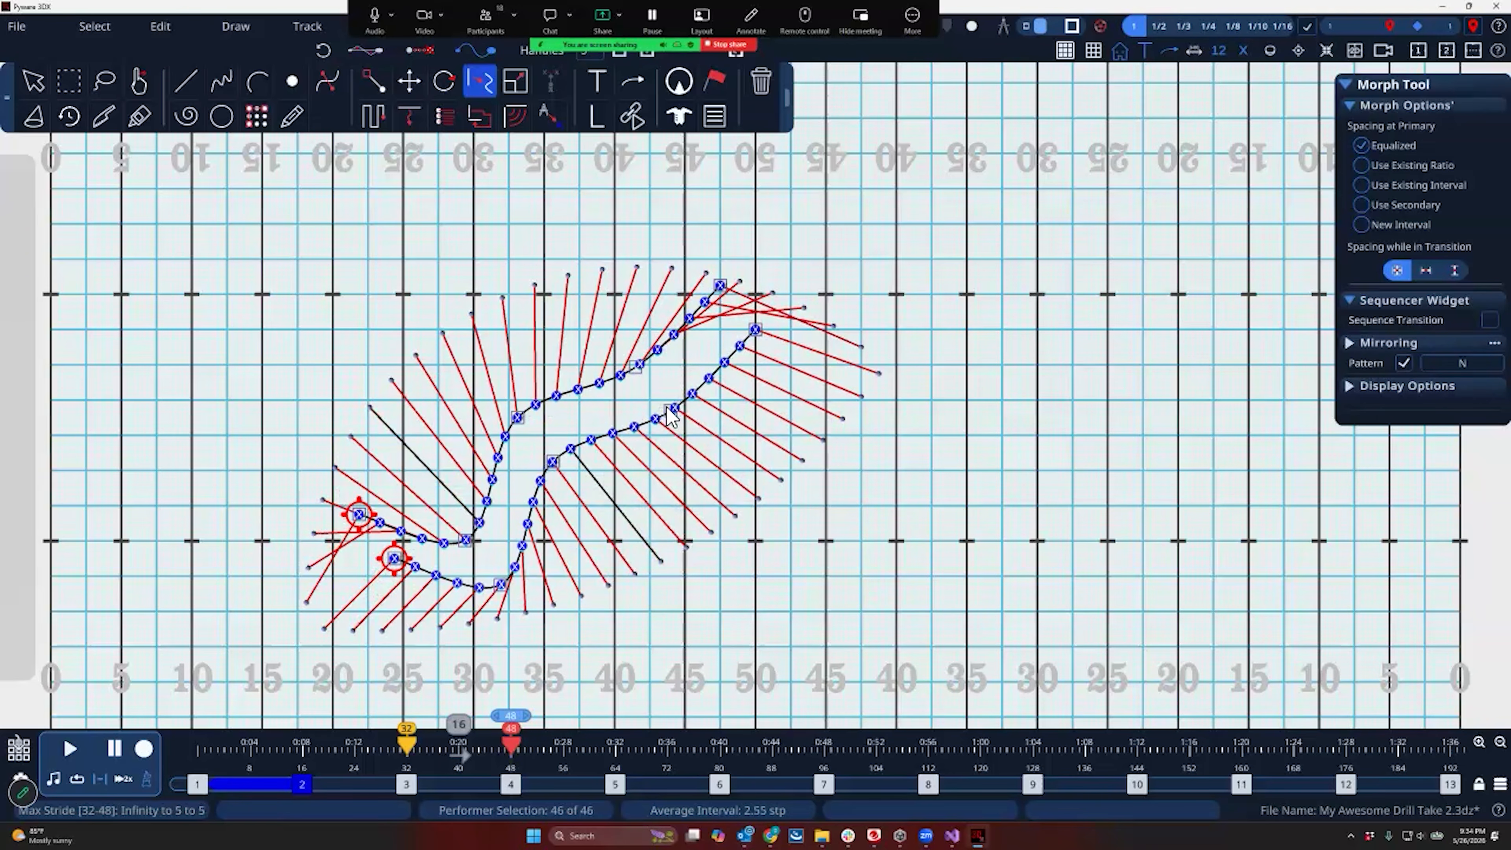
left_click_drag(667, 406, 746, 479)
left_click_drag(756, 329, 808, 329)
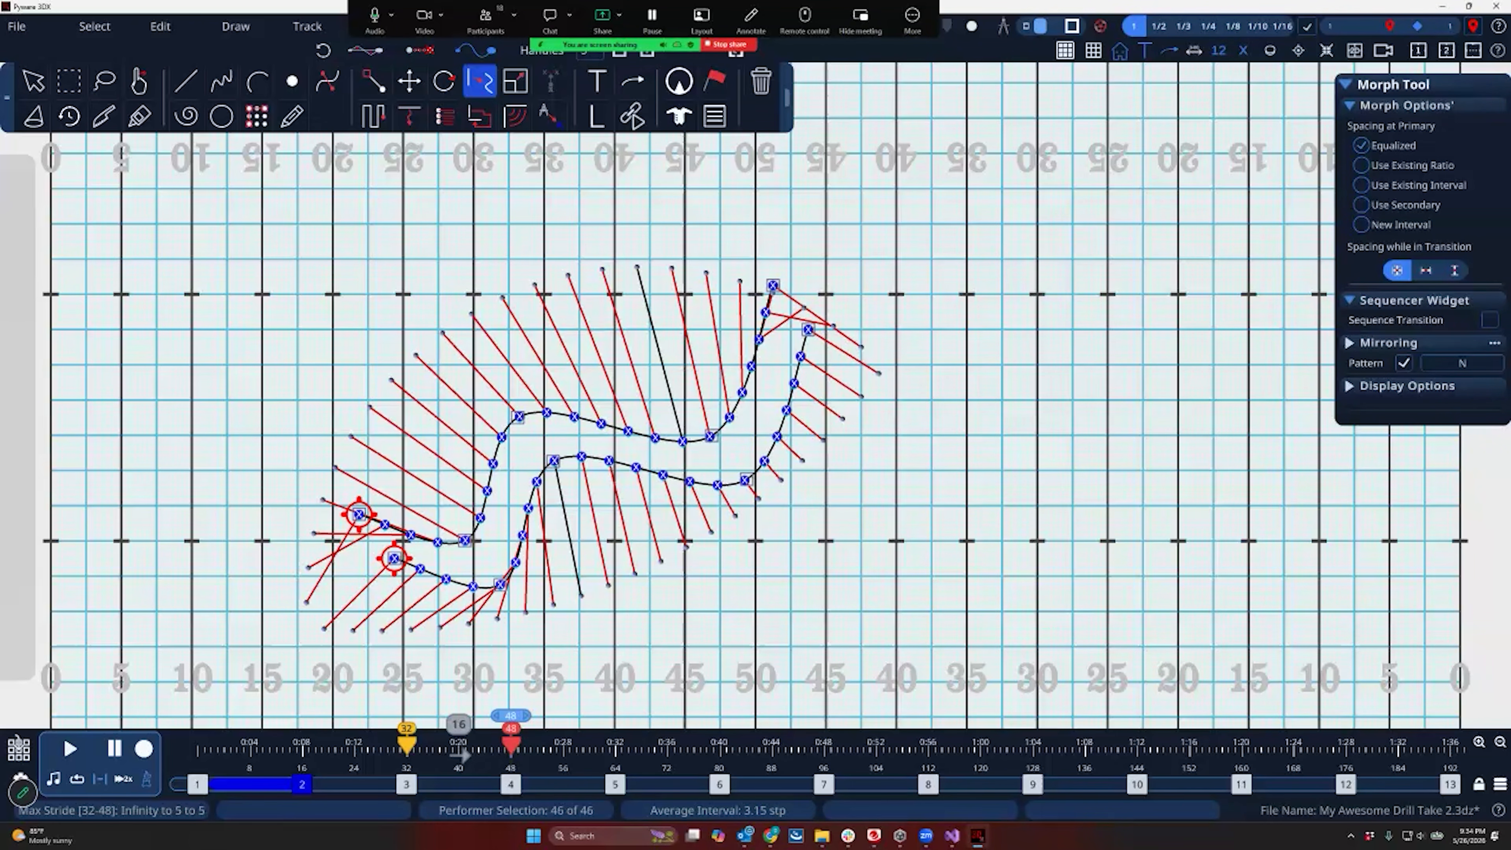
left_click_drag(519, 417, 482, 390)
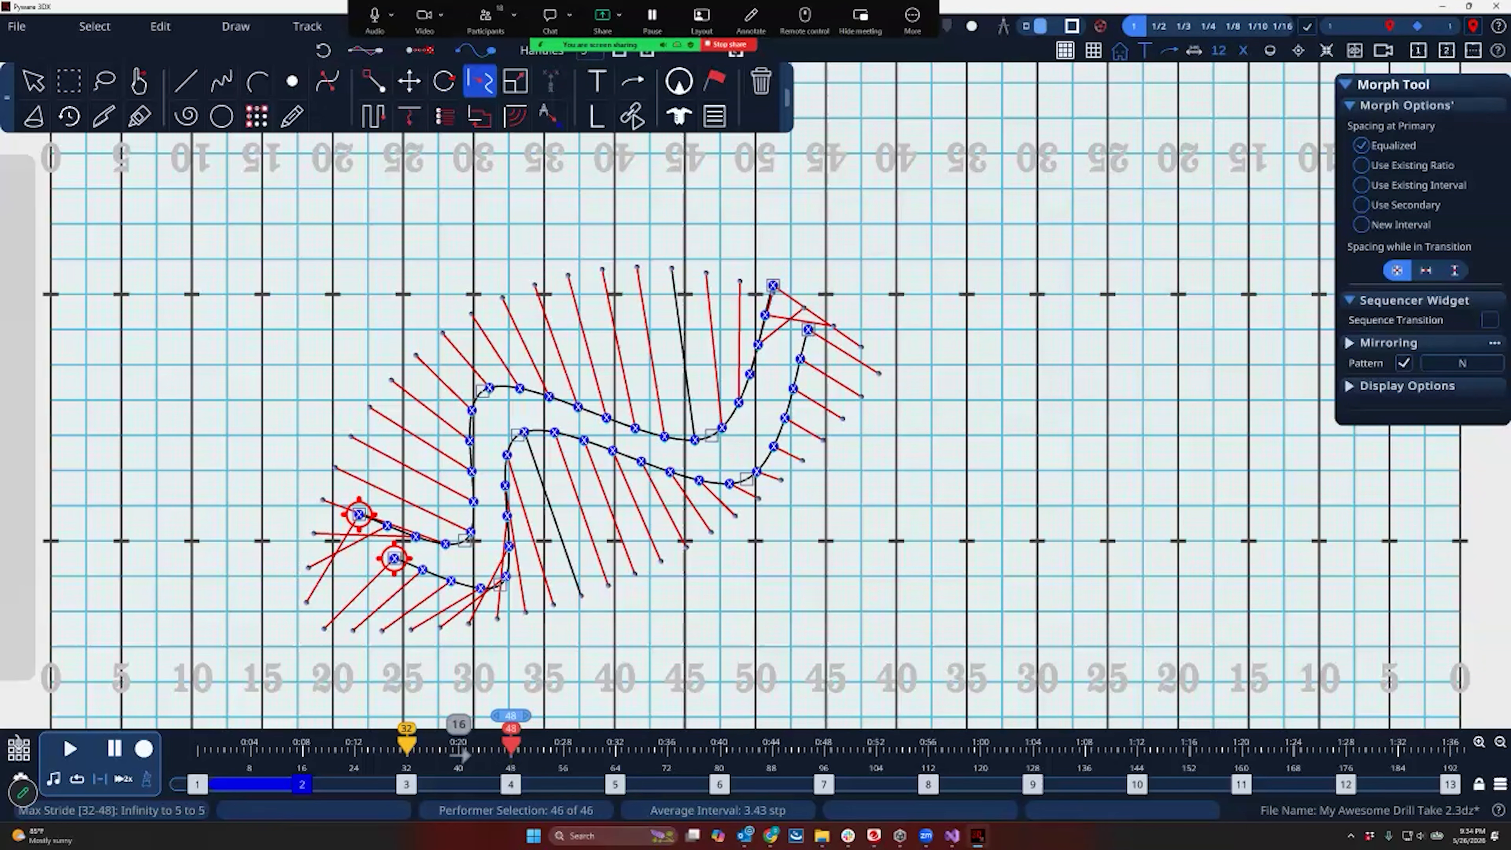
Stretch only the lower curve toward the front sideline and the far 40-yard line with the resizer, and hide the resizer
left_click(737, 56)
left_click_drag(764, 567, 826, 621)
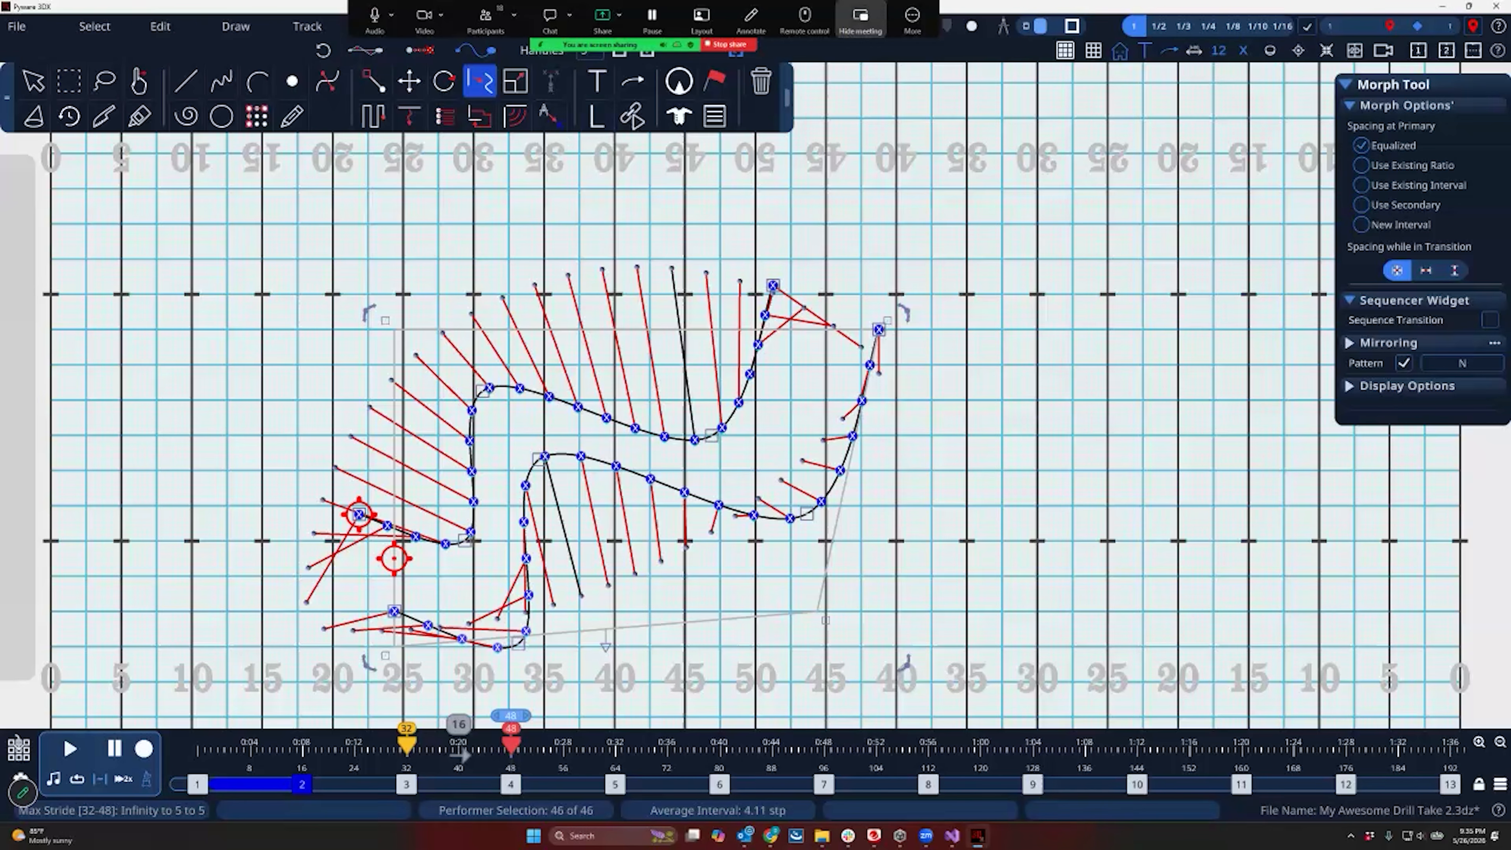
left_click(732, 58)
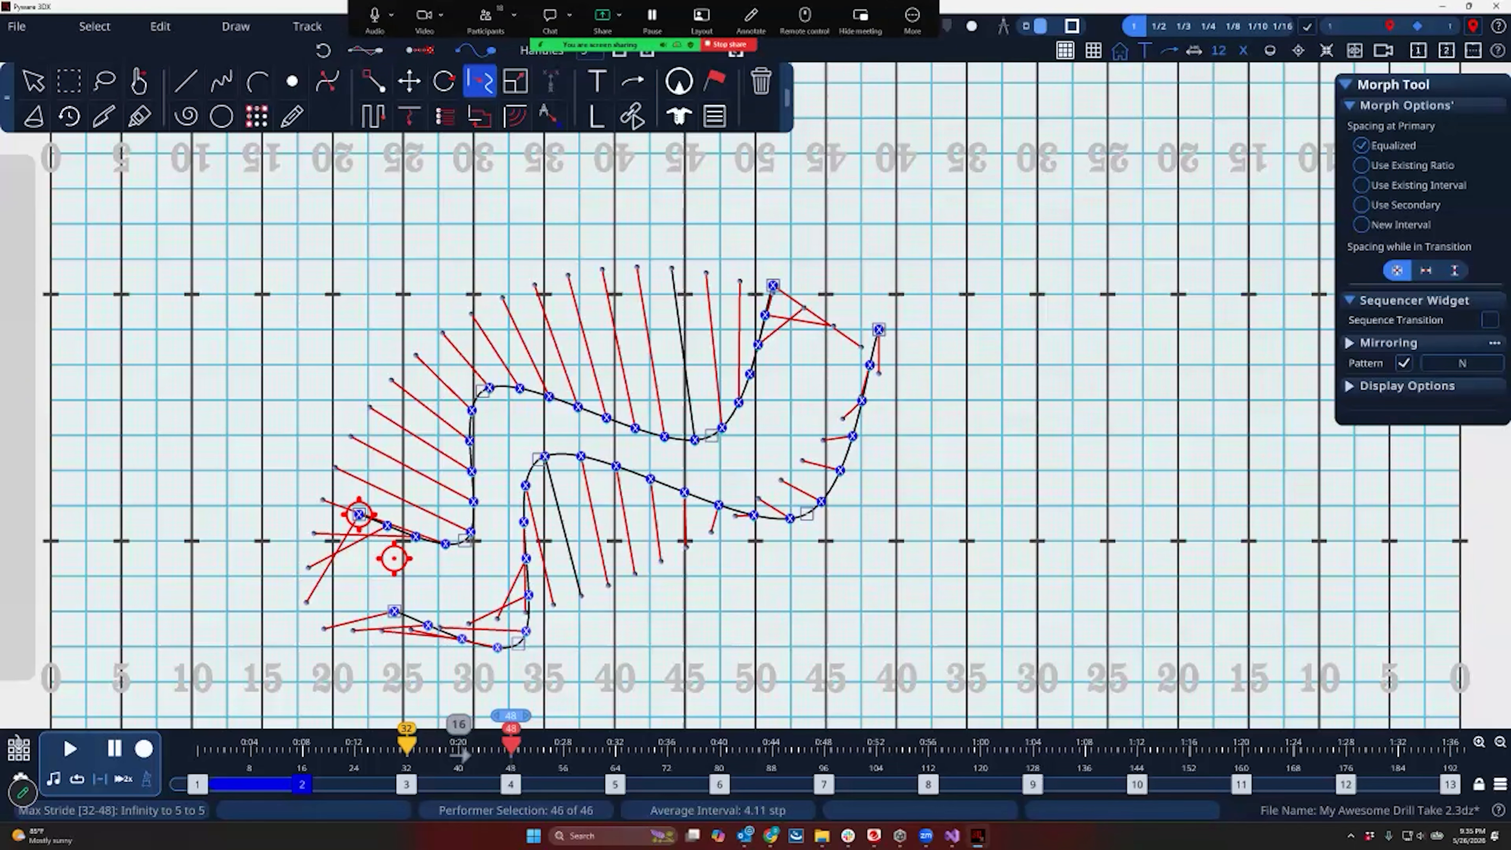
Anchor the lower curve at its near end with the measurement labels faded, and apply the morph at count 48
key("space")
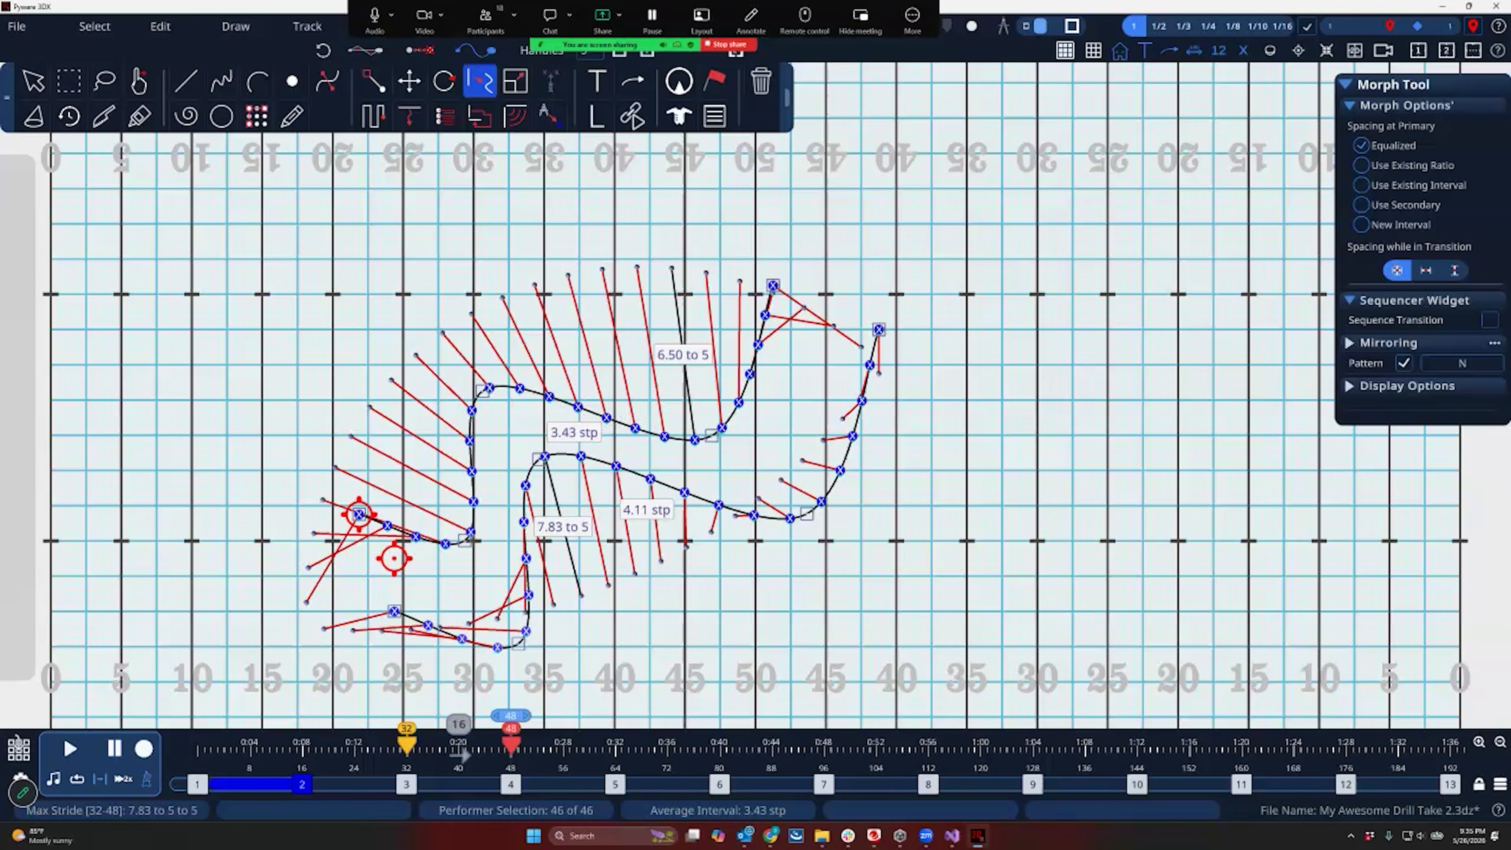
left_click(394, 612)
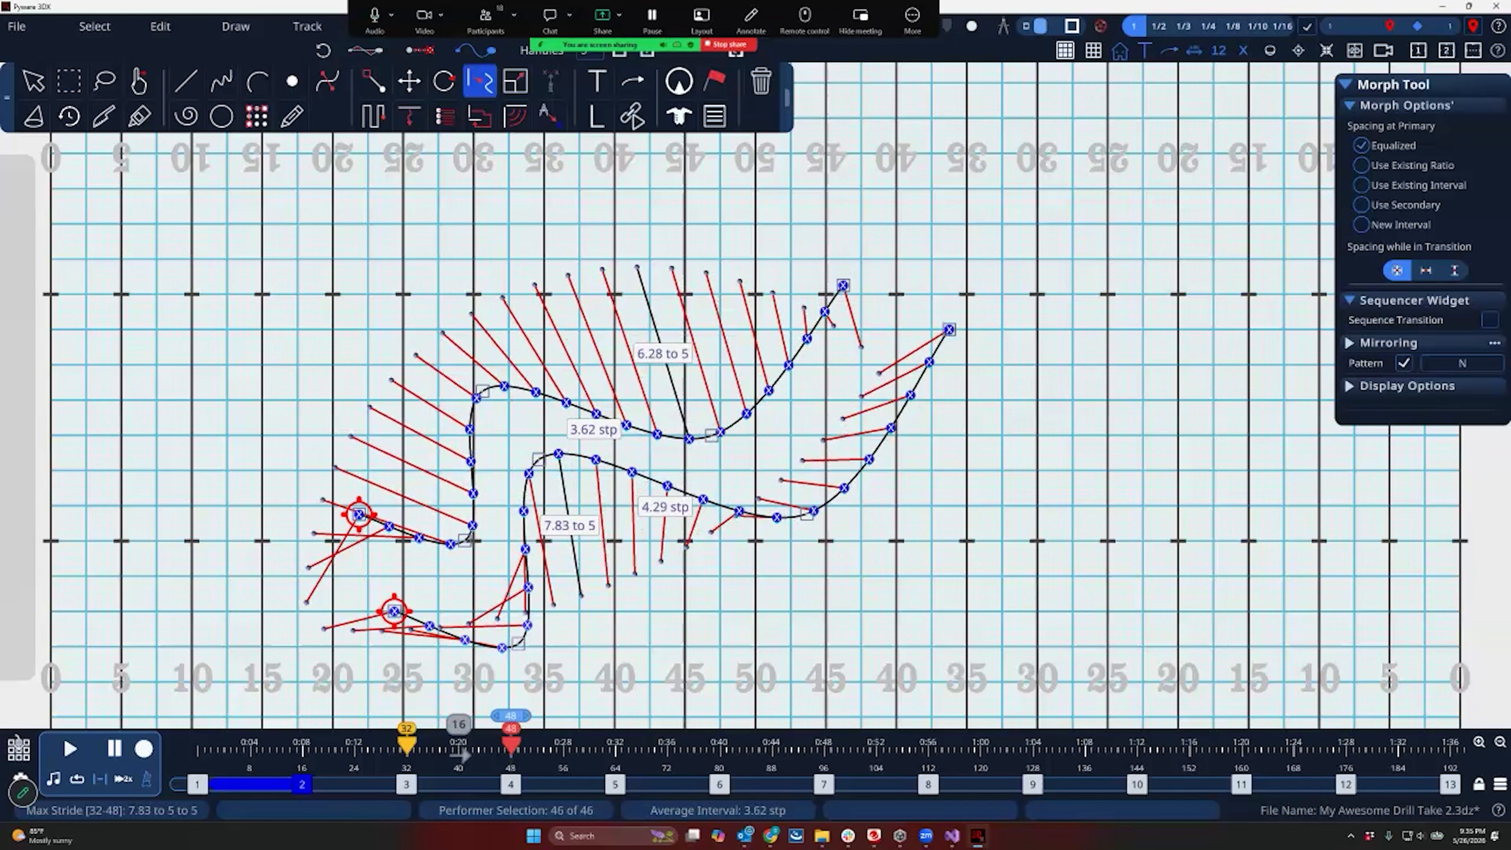
left_click(1349, 386)
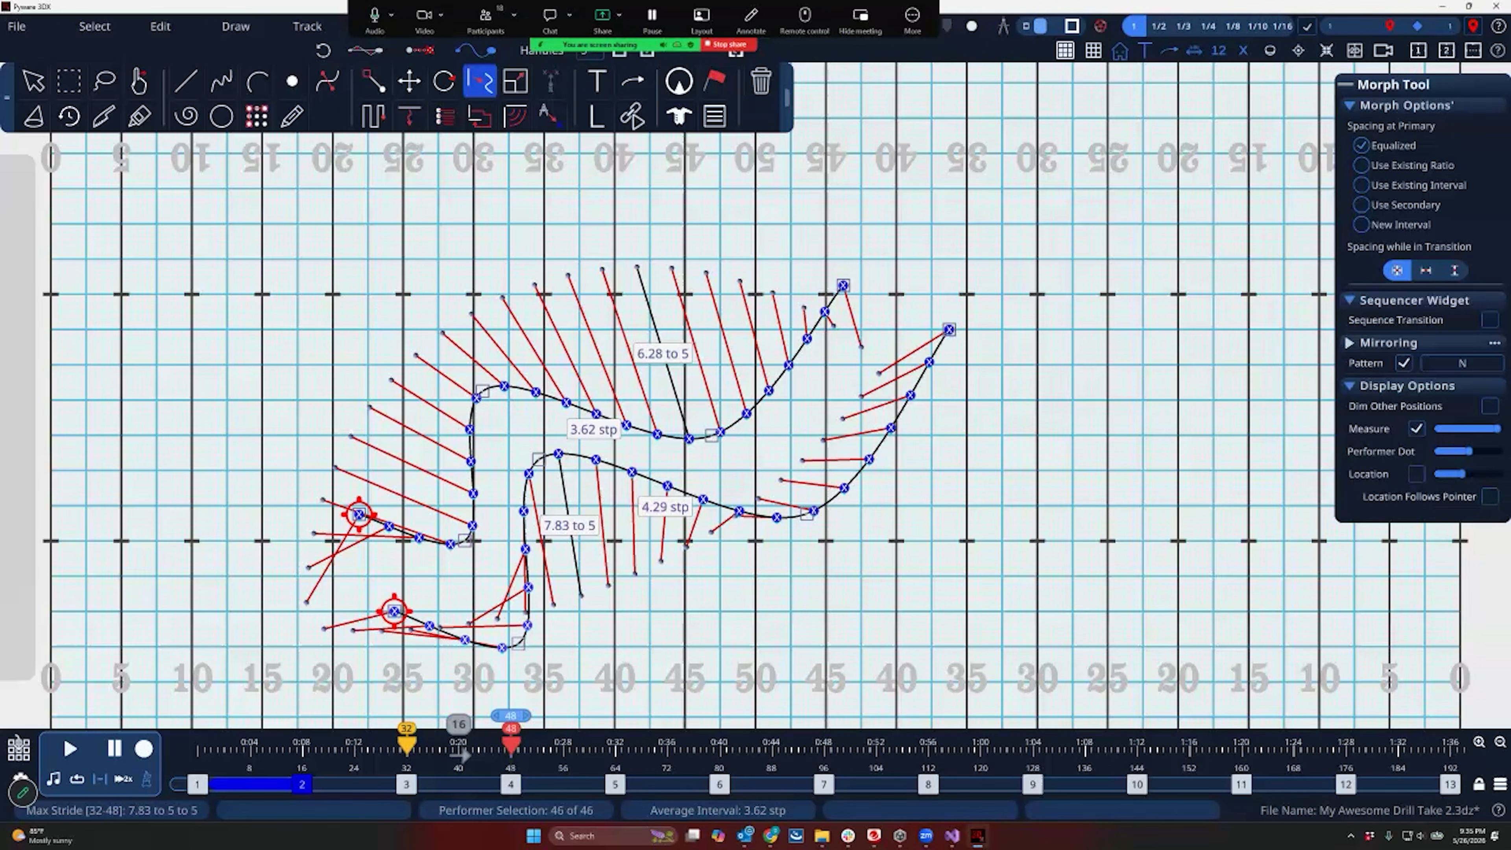
left_click_drag(1497, 428, 1456, 429)
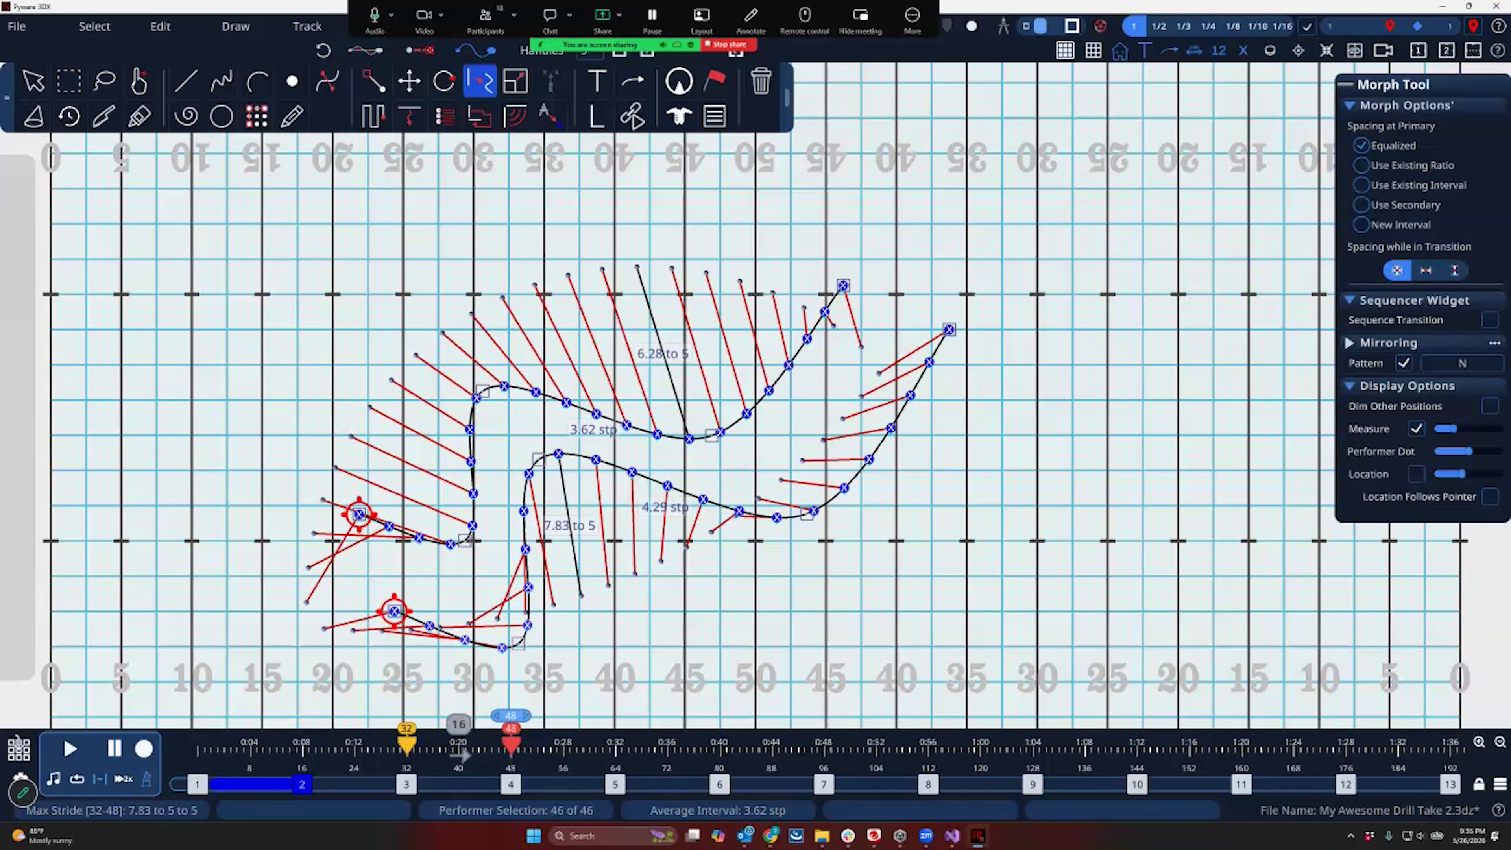
key("ctrl+s")
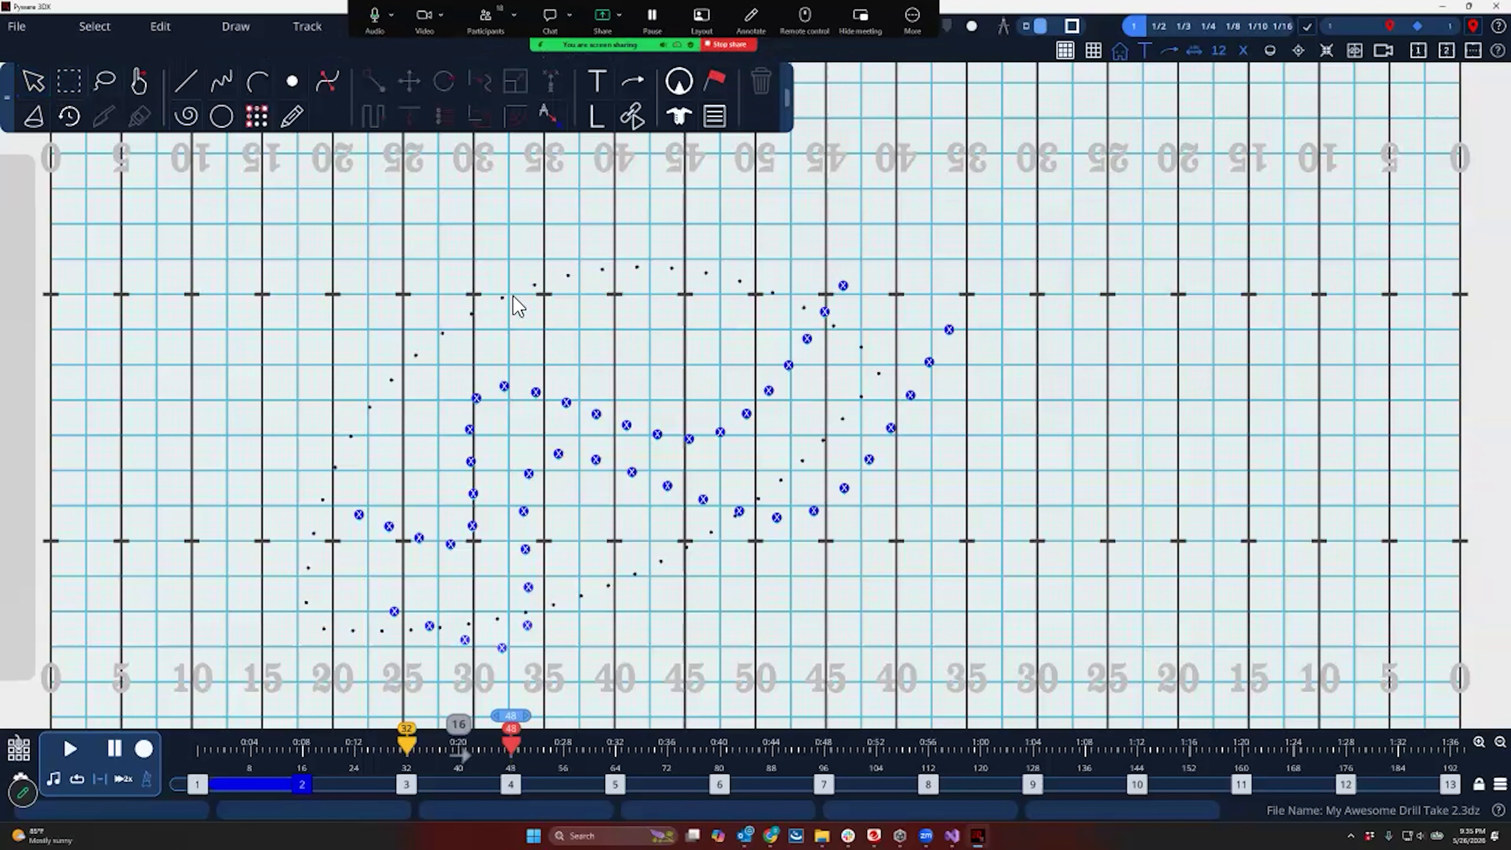
Advance to count 64 and inspect the lower and upper curves as separate selections
key("Page_Down")
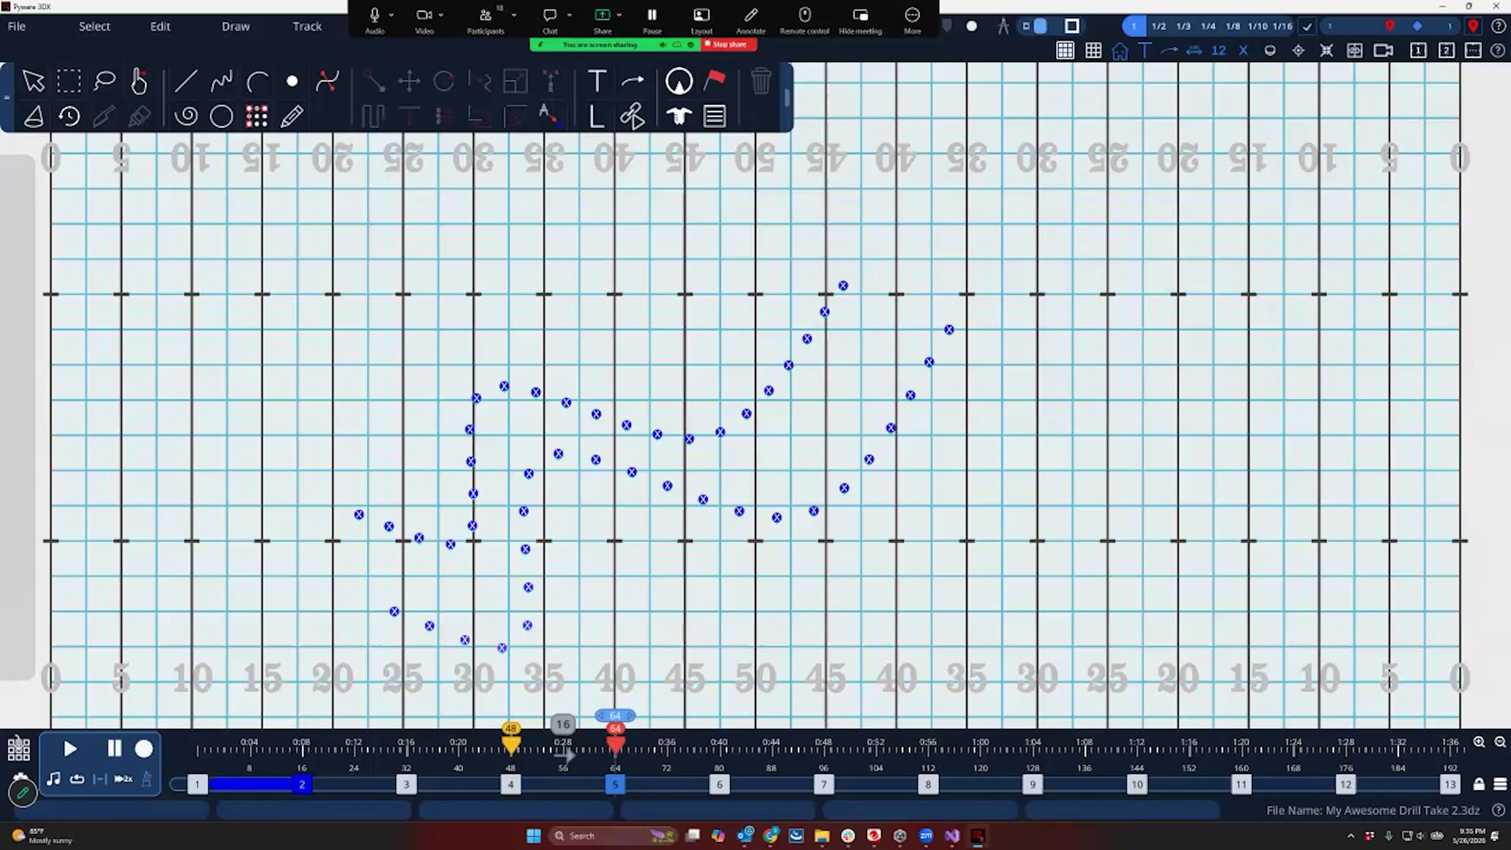
left_click(777, 515)
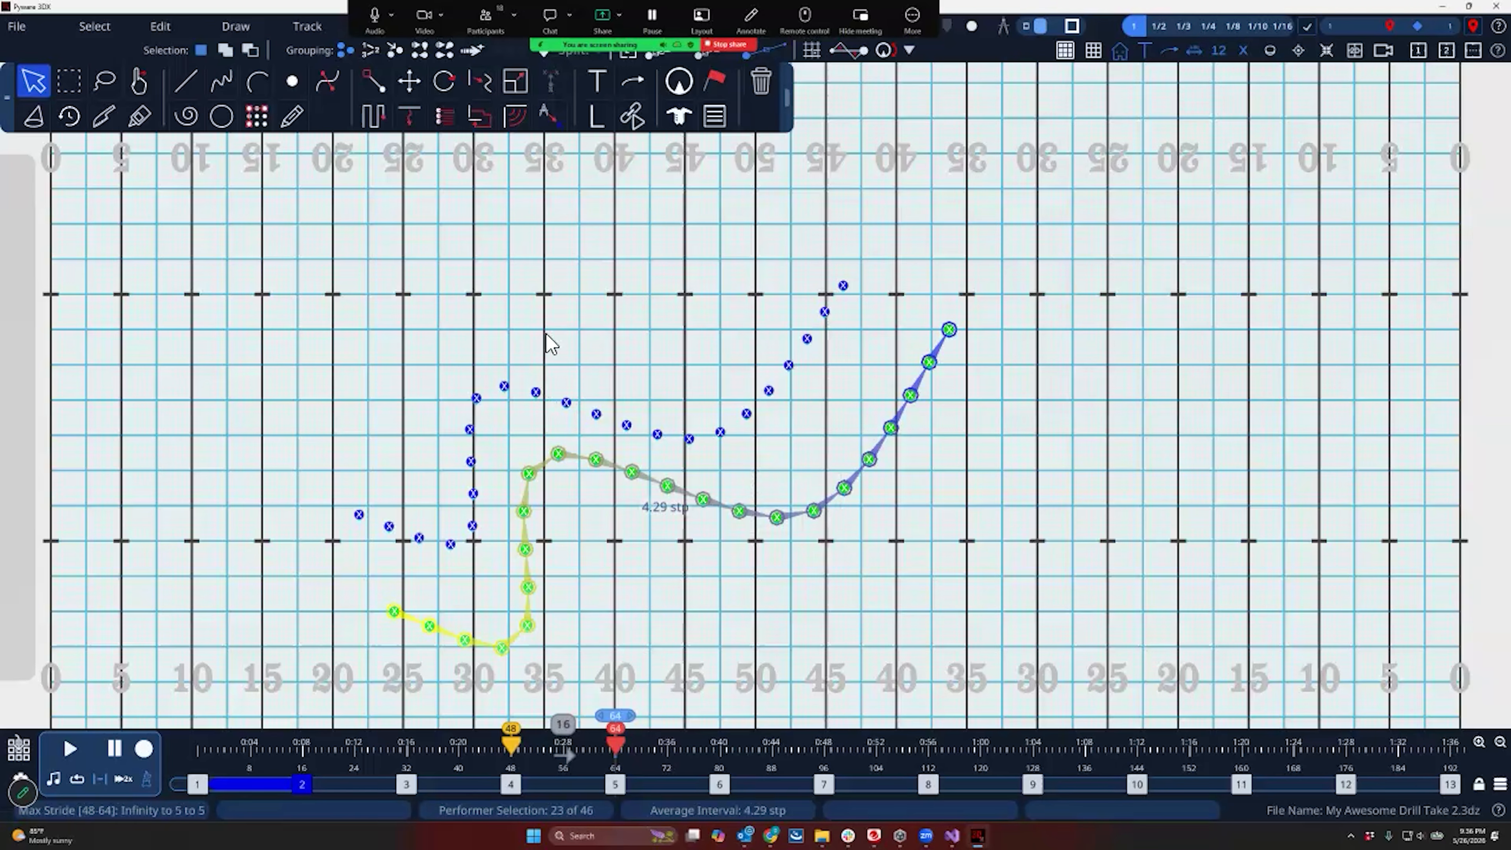
left_click(626, 424)
Return to count 0, select all 46 performers, and set their symbol to C
key("Page_Up")
key("Page_Up")
key("Page_Up")
key("Page_Up")
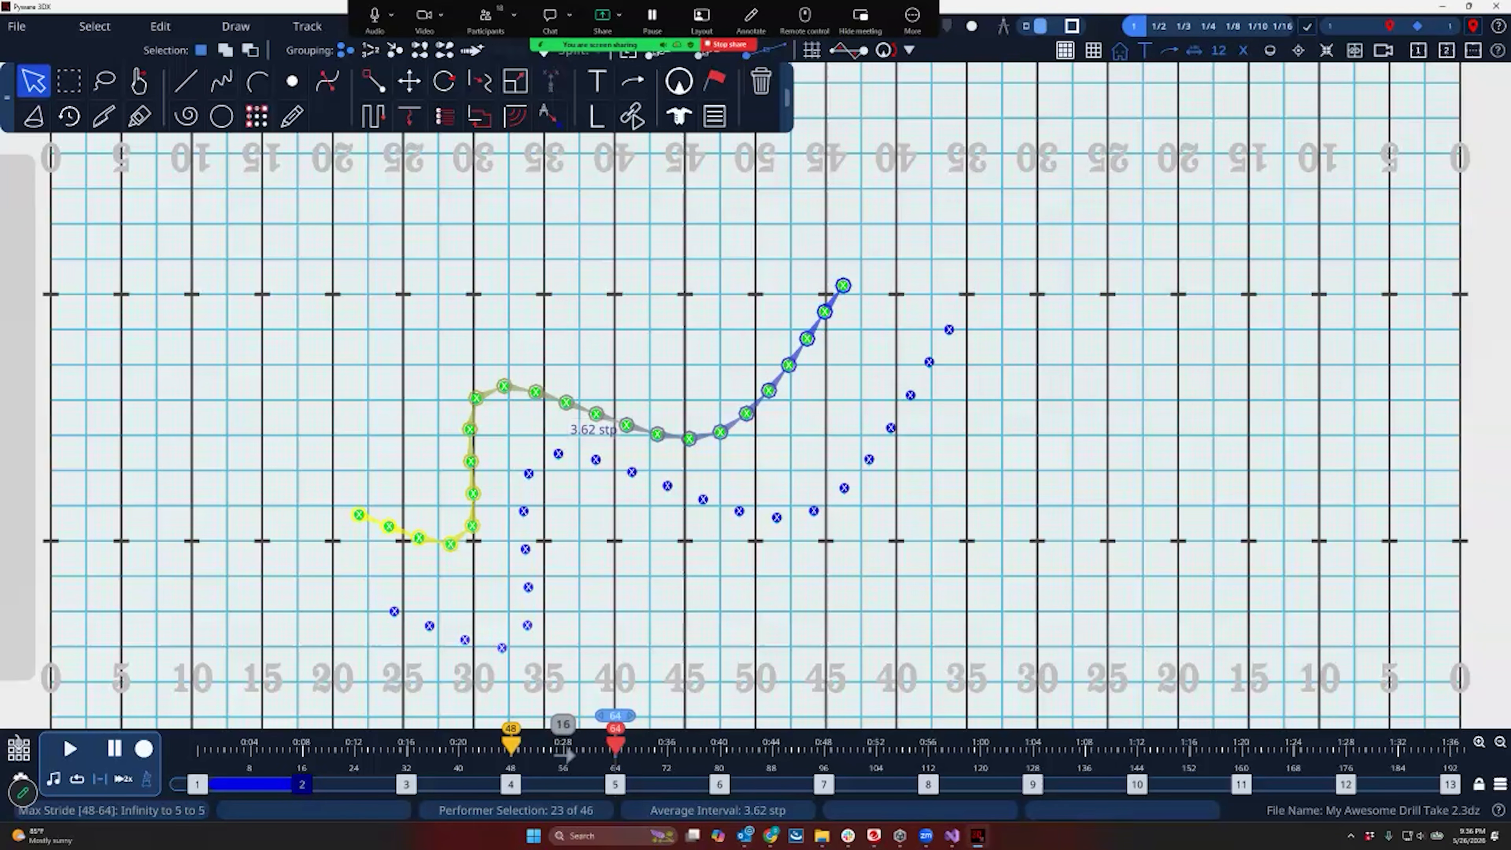
left_click_drag(539, 328, 625, 429)
left_click_drag(283, 422, 372, 539)
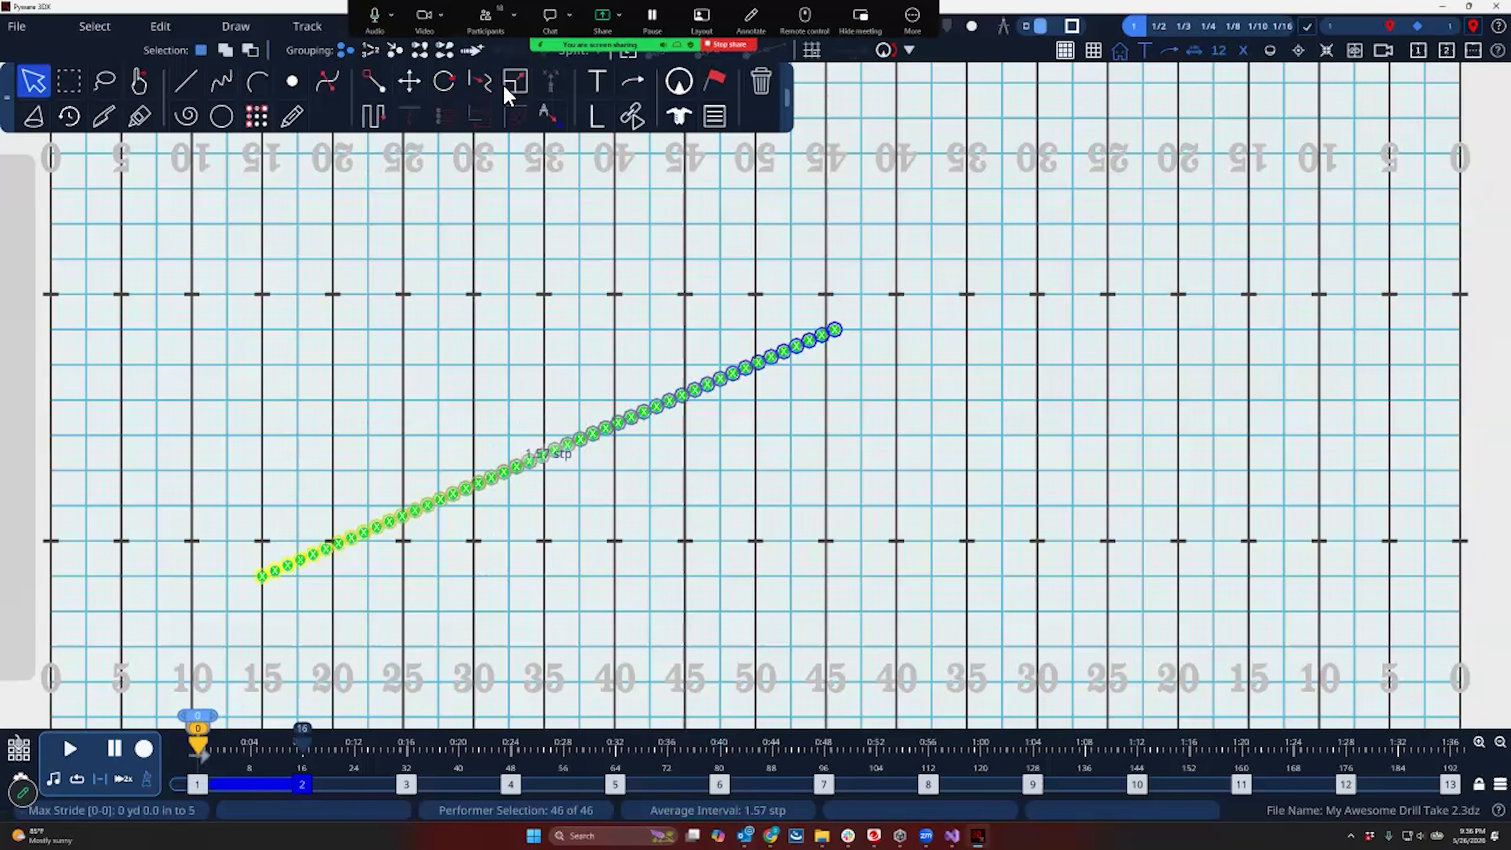
left_click(597, 115)
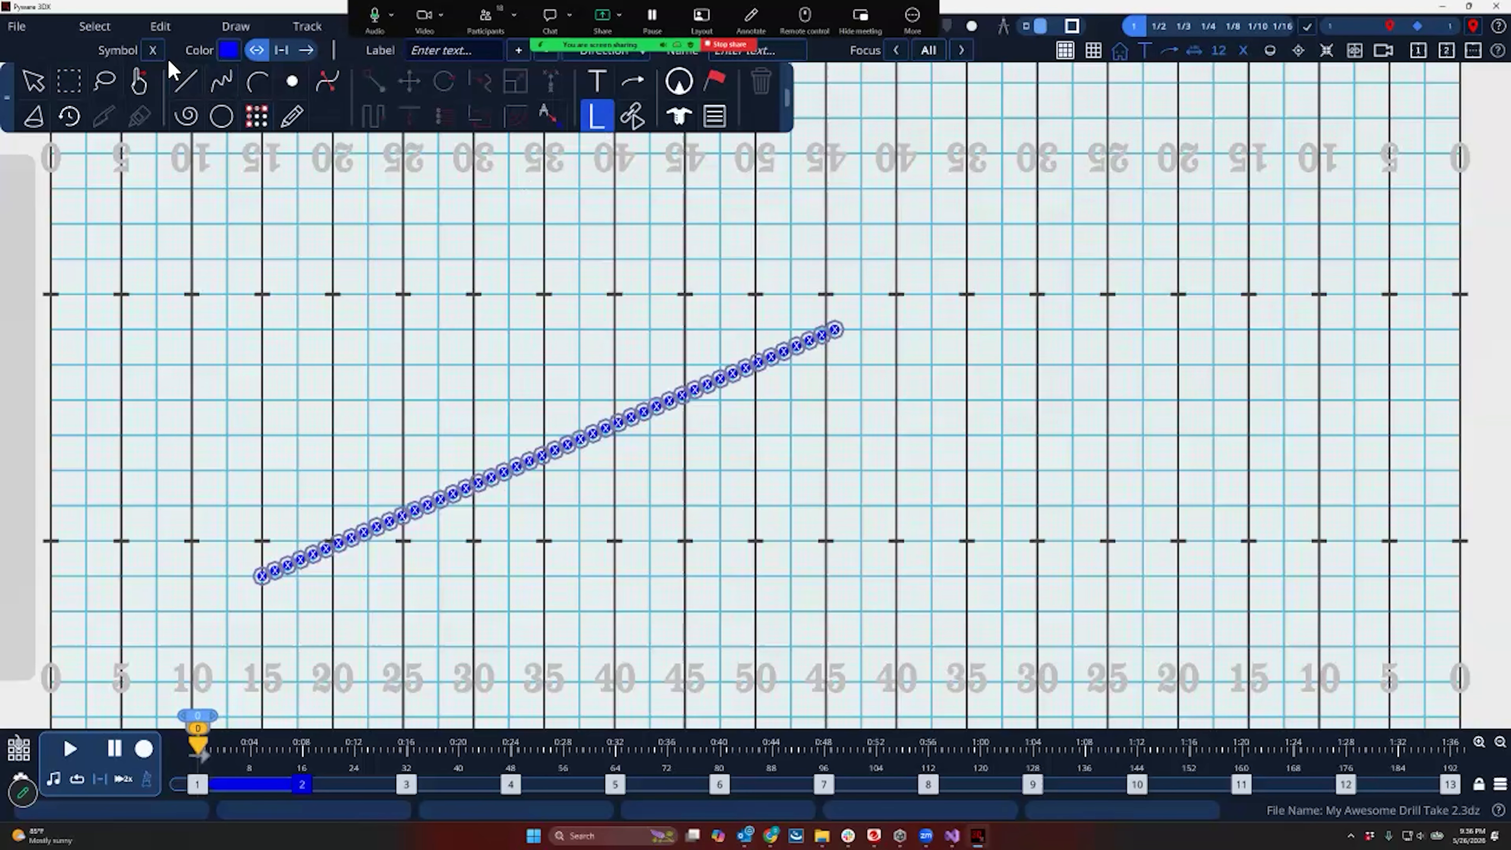
type("d")
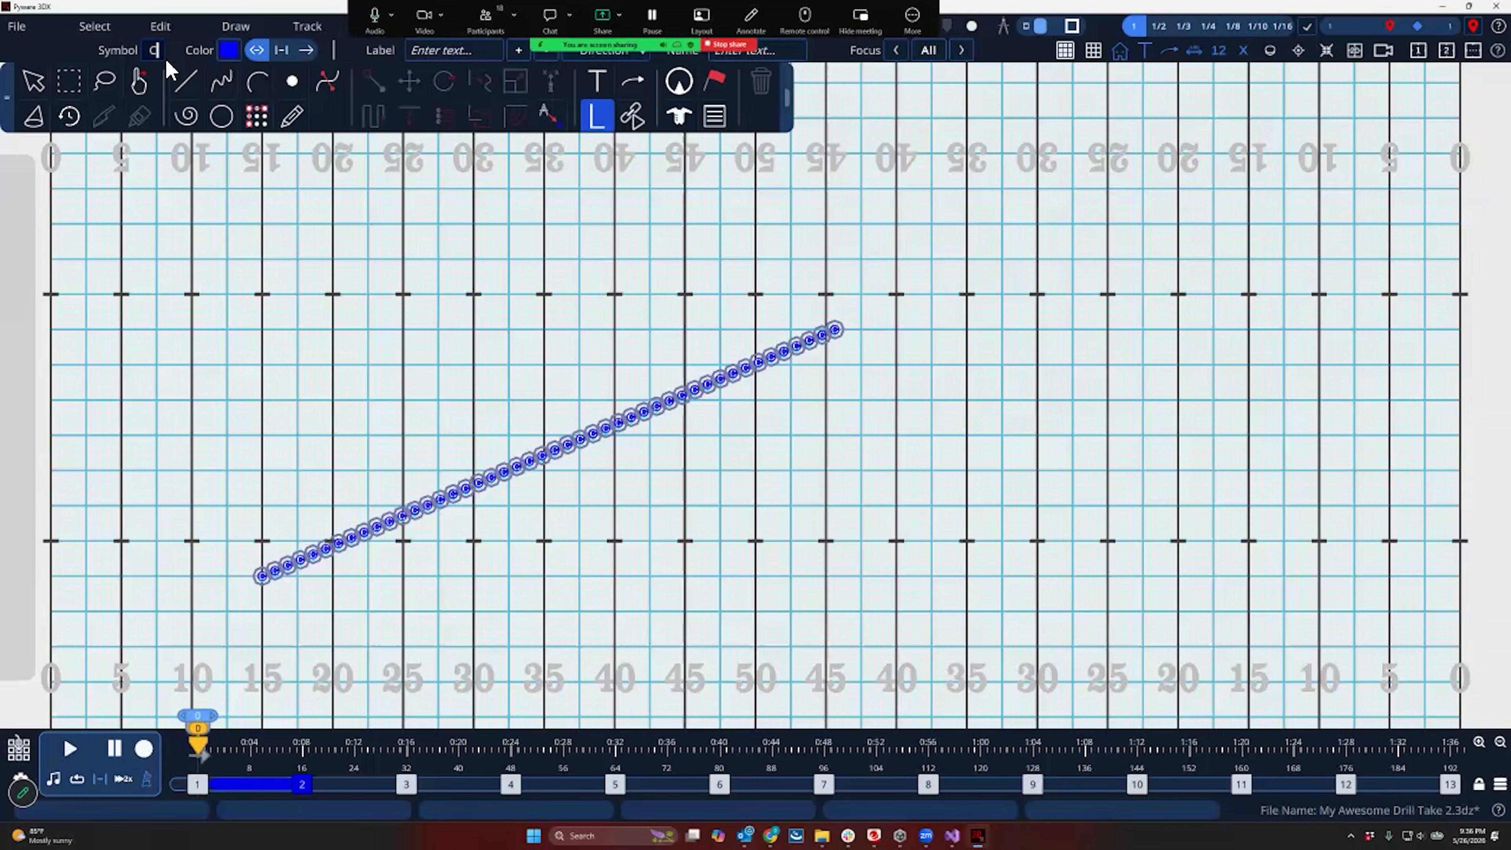
Label the performers sequentially starting from C1
left_click(430, 58)
type("C1")
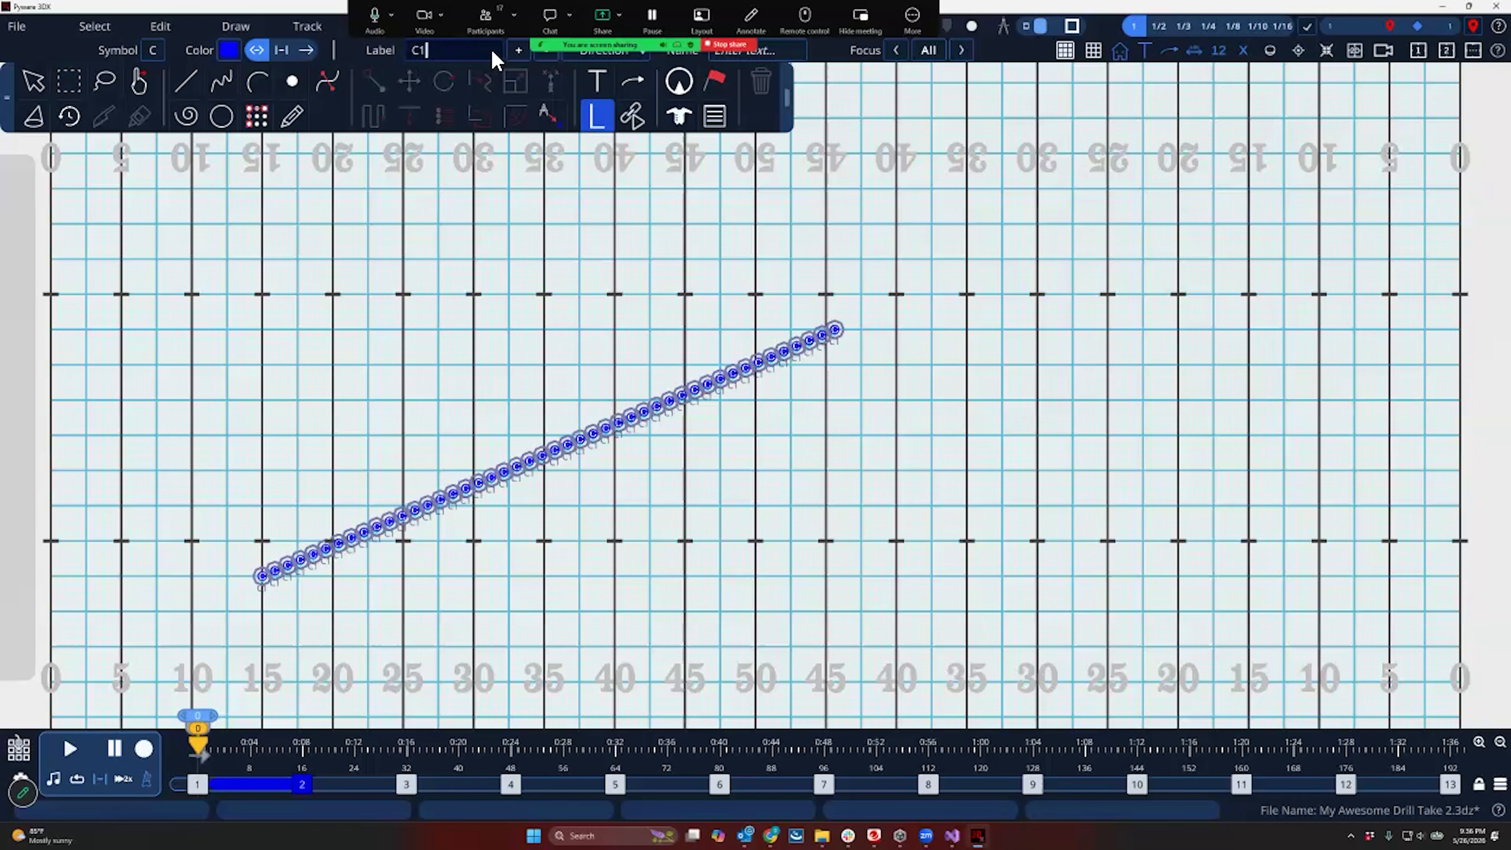
left_click(515, 51)
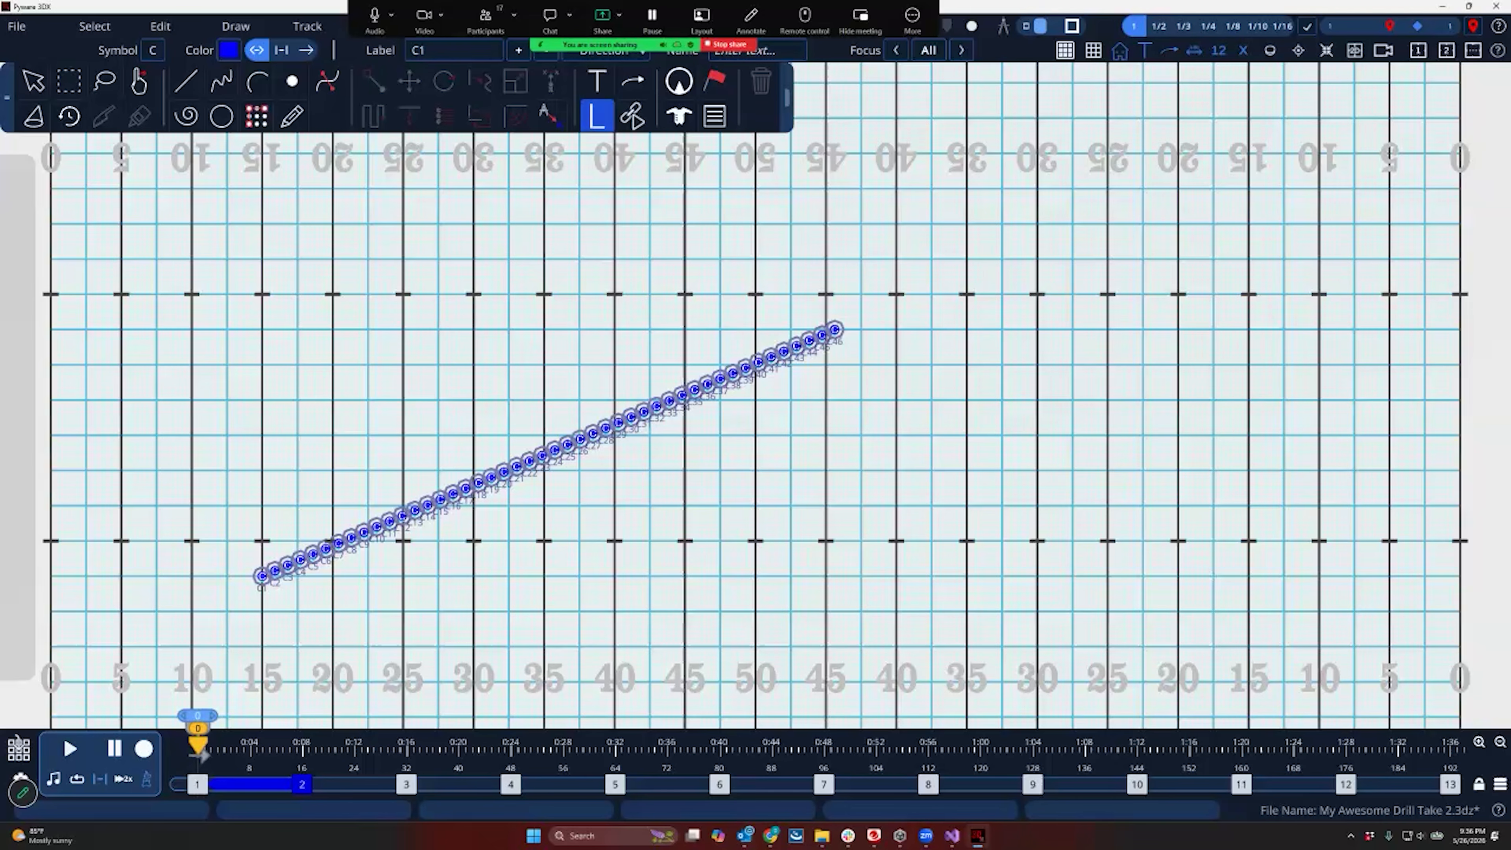
Try several label directions around the performers, restore the labels to below the dots, and leave the labelling tool
left_click(641, 52)
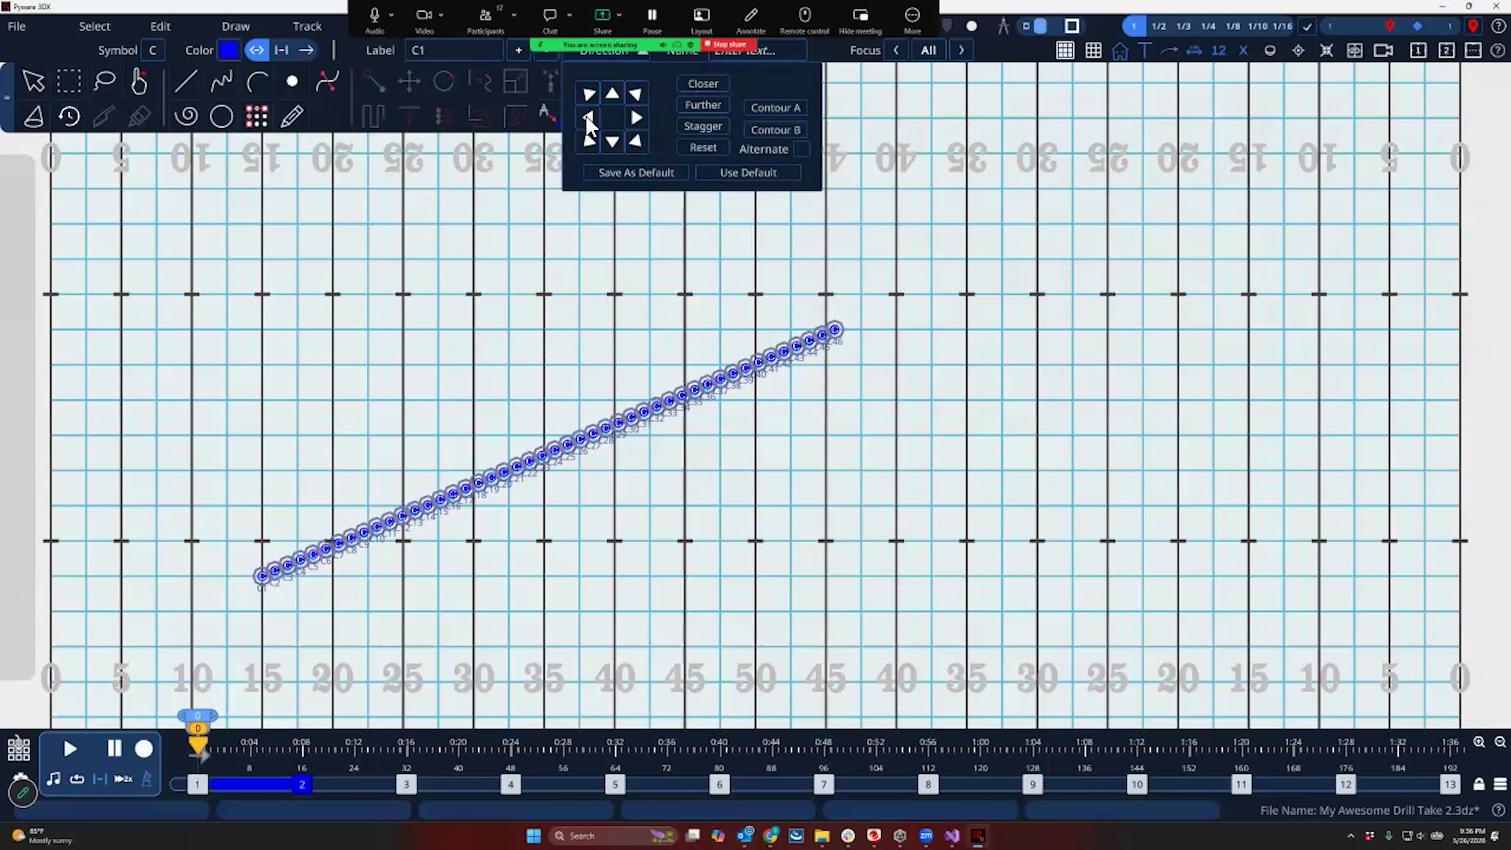
left_click(591, 143)
left_click(622, 146)
left_click(636, 142)
left_click(642, 108)
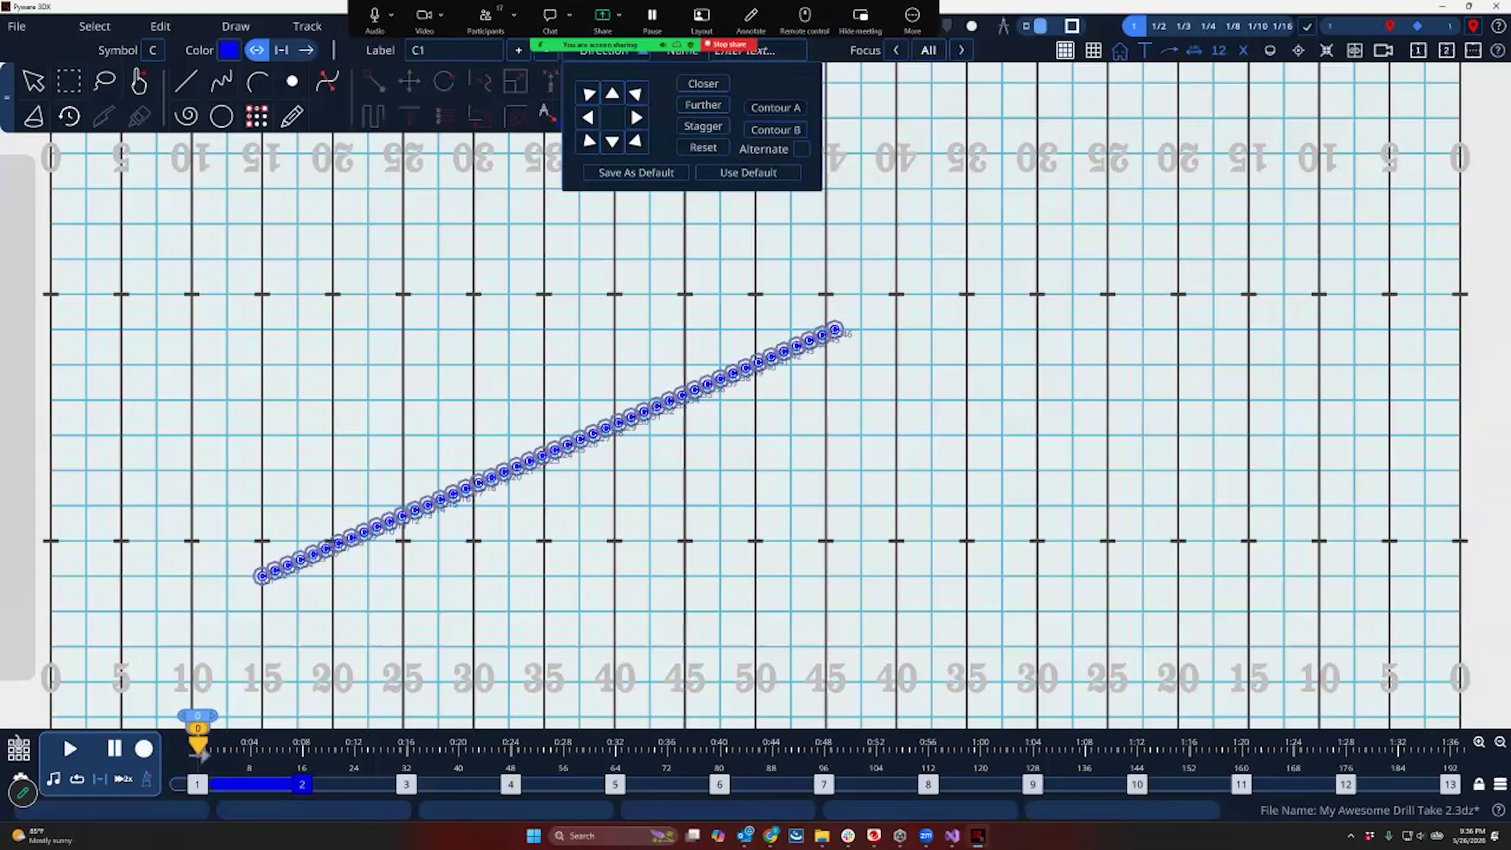
left_click(612, 153)
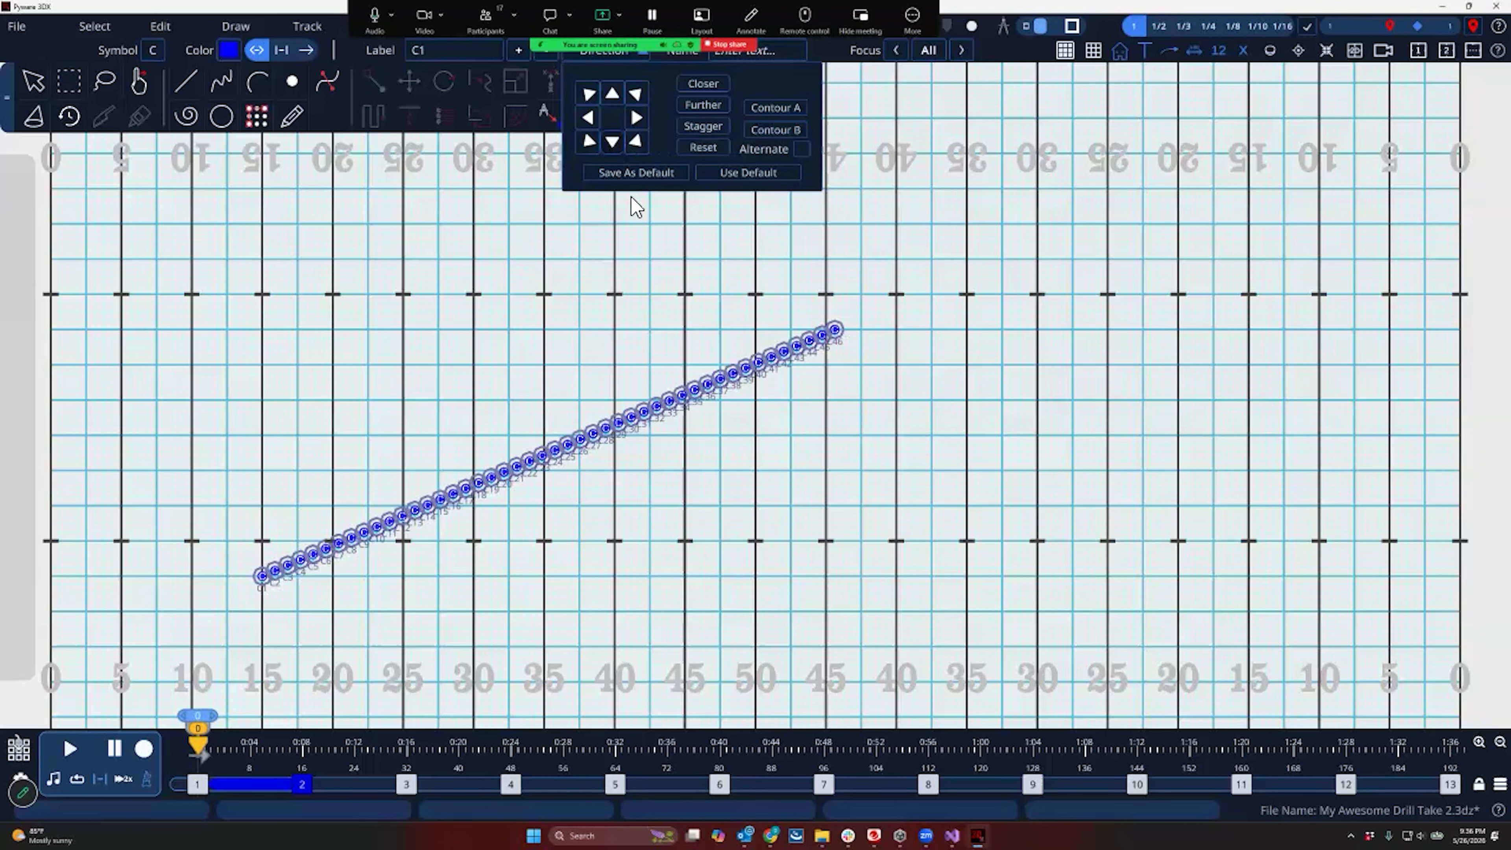
left_click(643, 55)
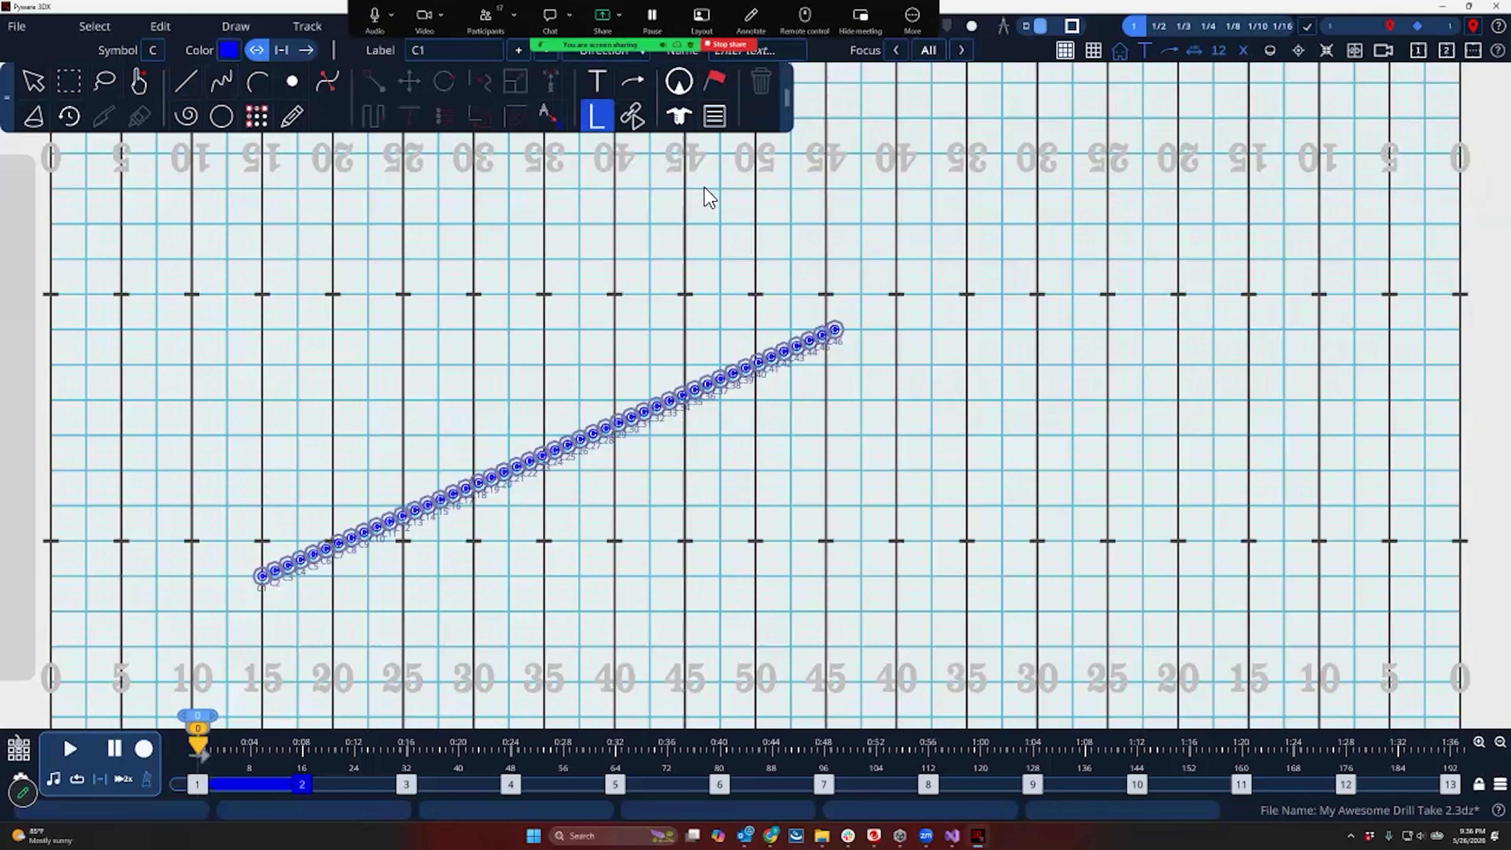
key("Escape")
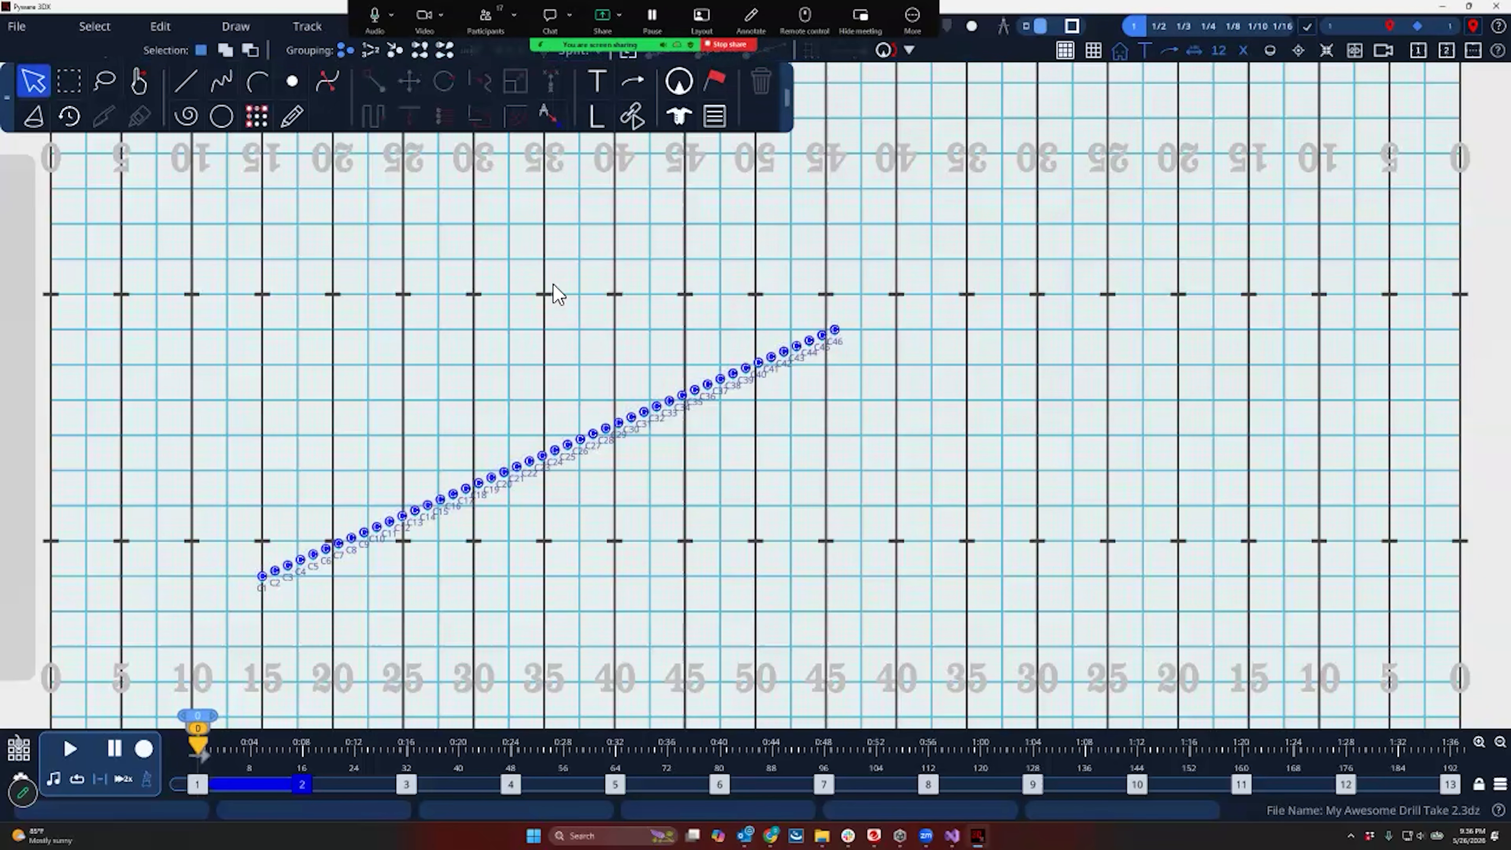
Check the performer labels on the line at count 0 and on the shapes at counts 16 and 32
key("ctrl+a")
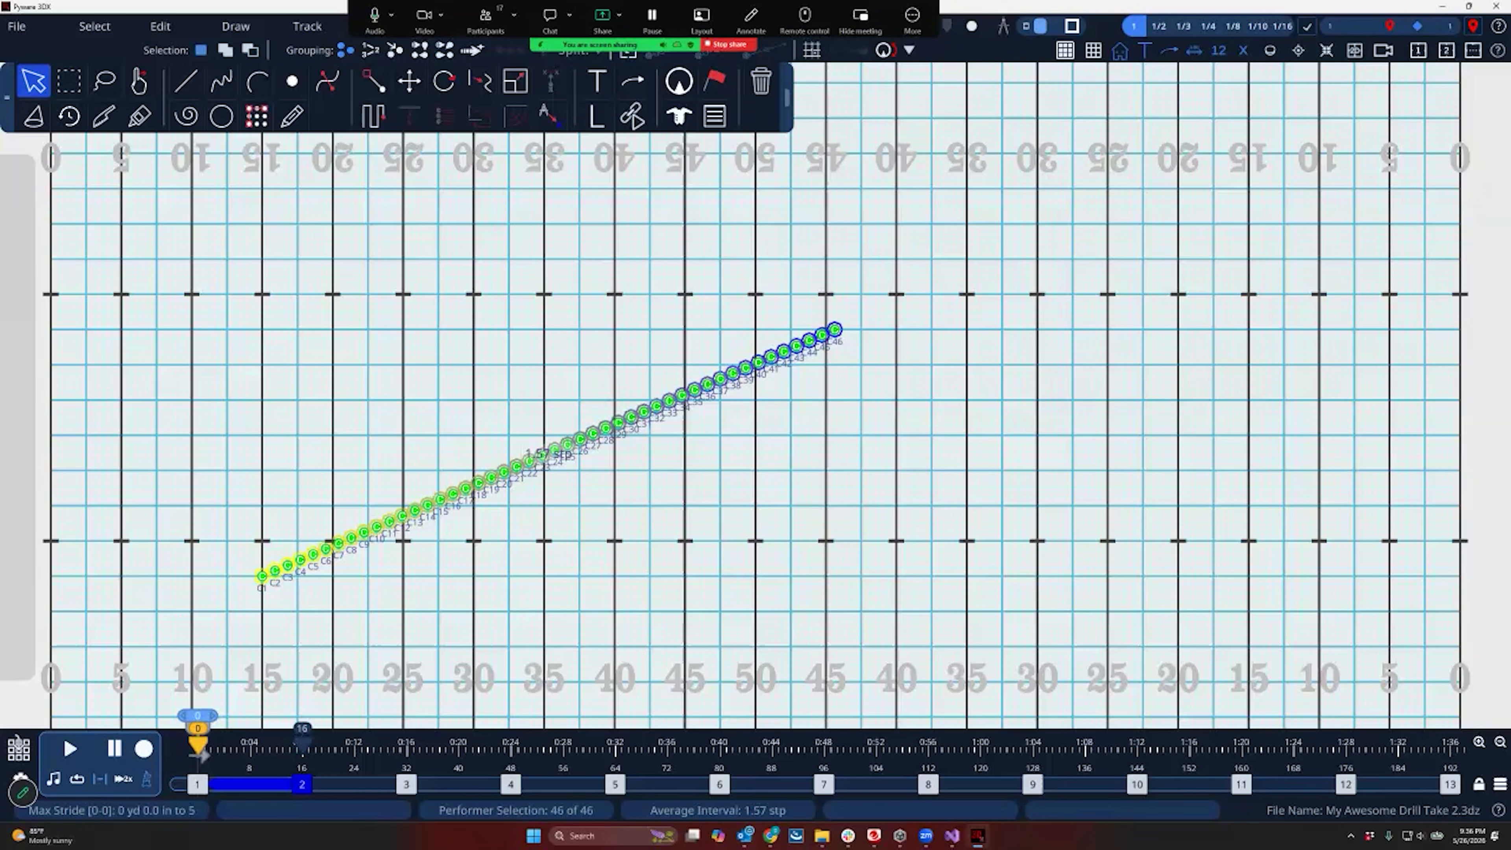
key("Escape")
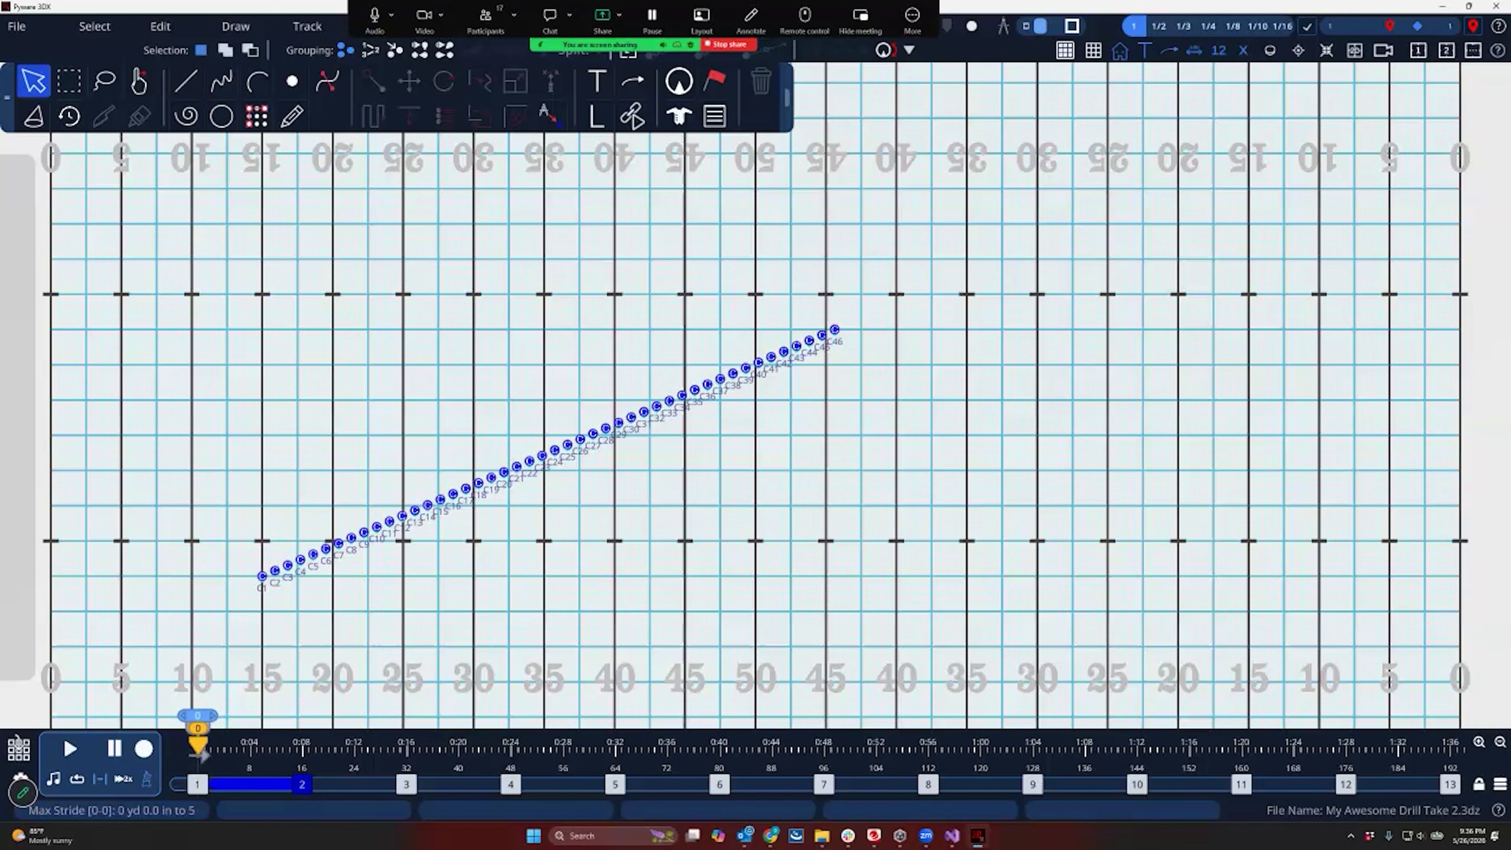
left_click(302, 785)
left_click(407, 785)
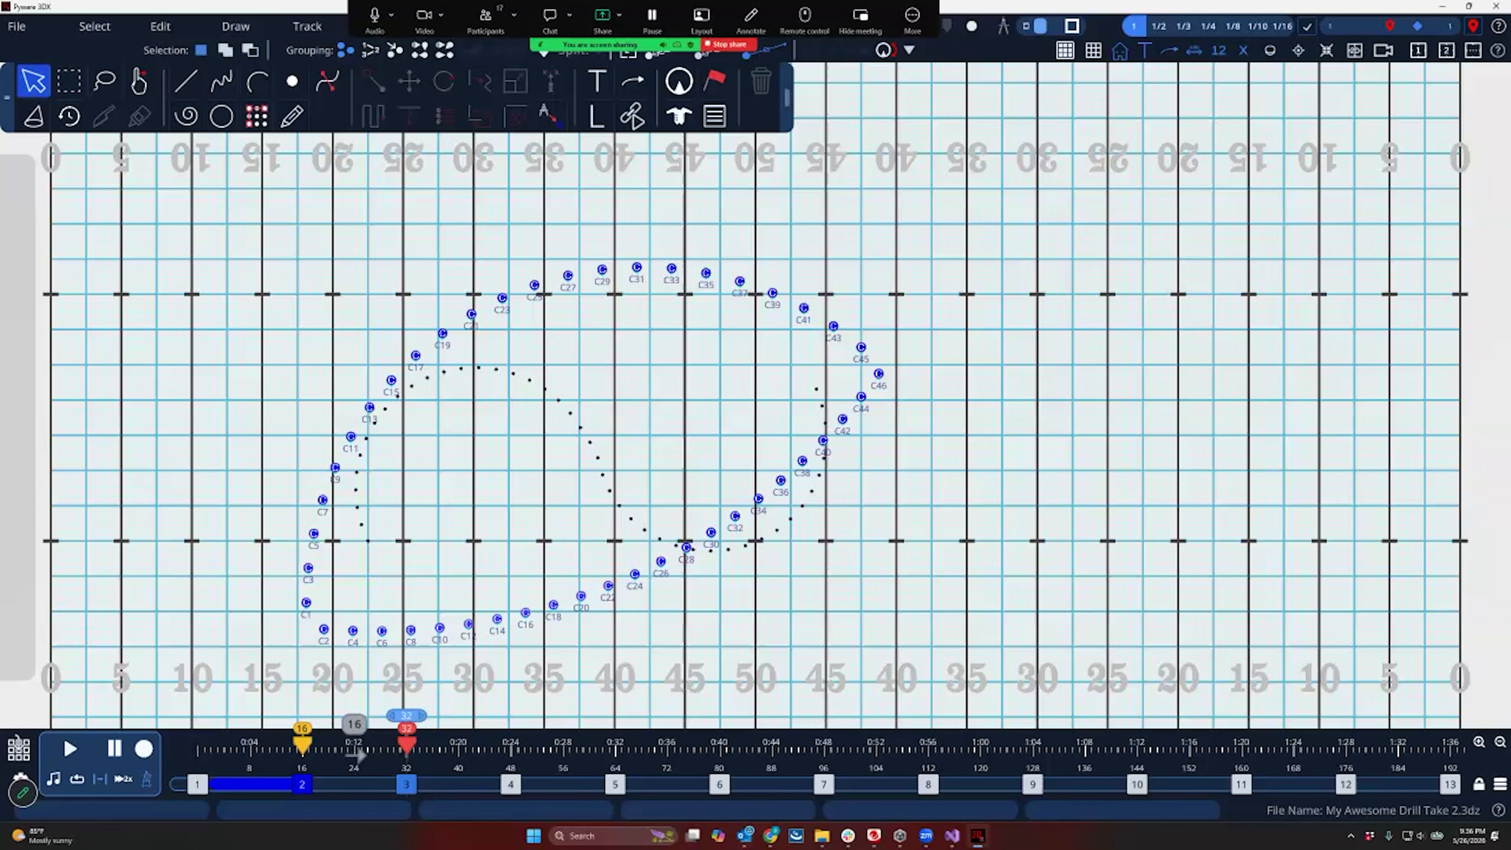
Switch to the 3D stadium view, step through the sets up to count 96, and return to count 64
left_click(1446, 51)
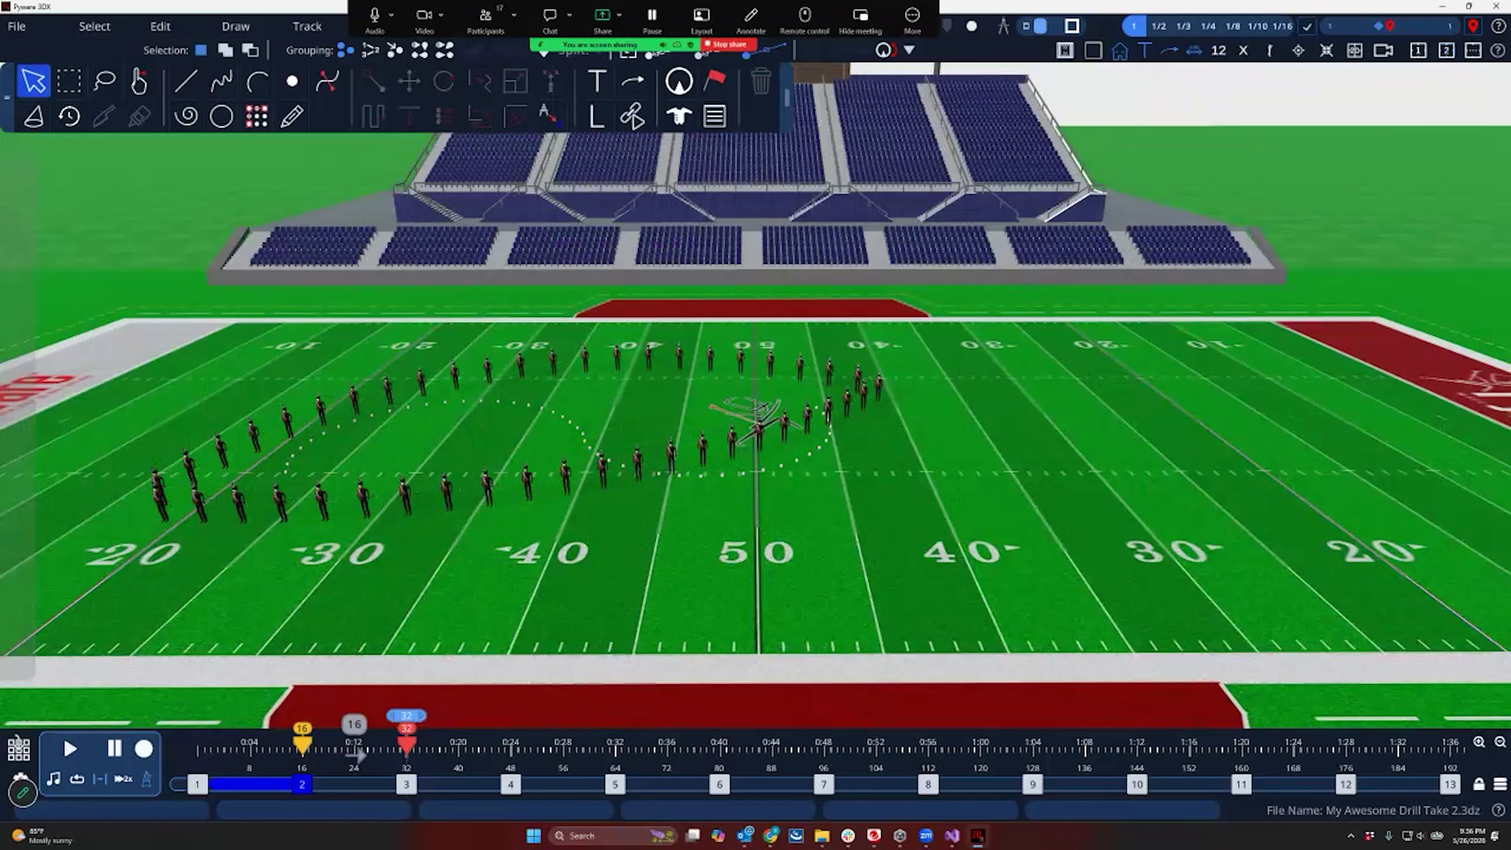
left_click(615, 785)
left_click(720, 784)
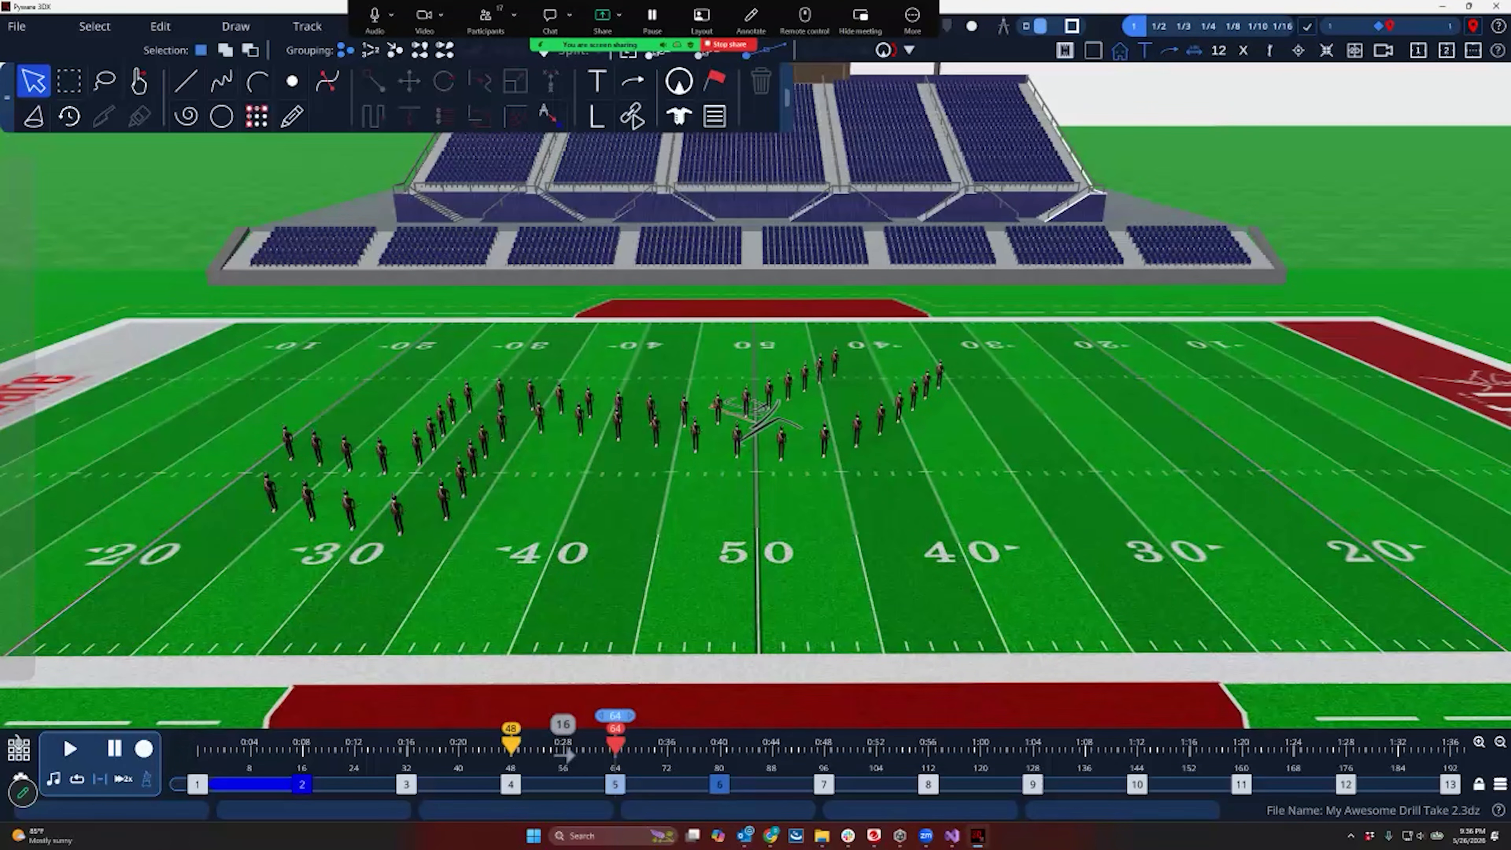
left_click(824, 785)
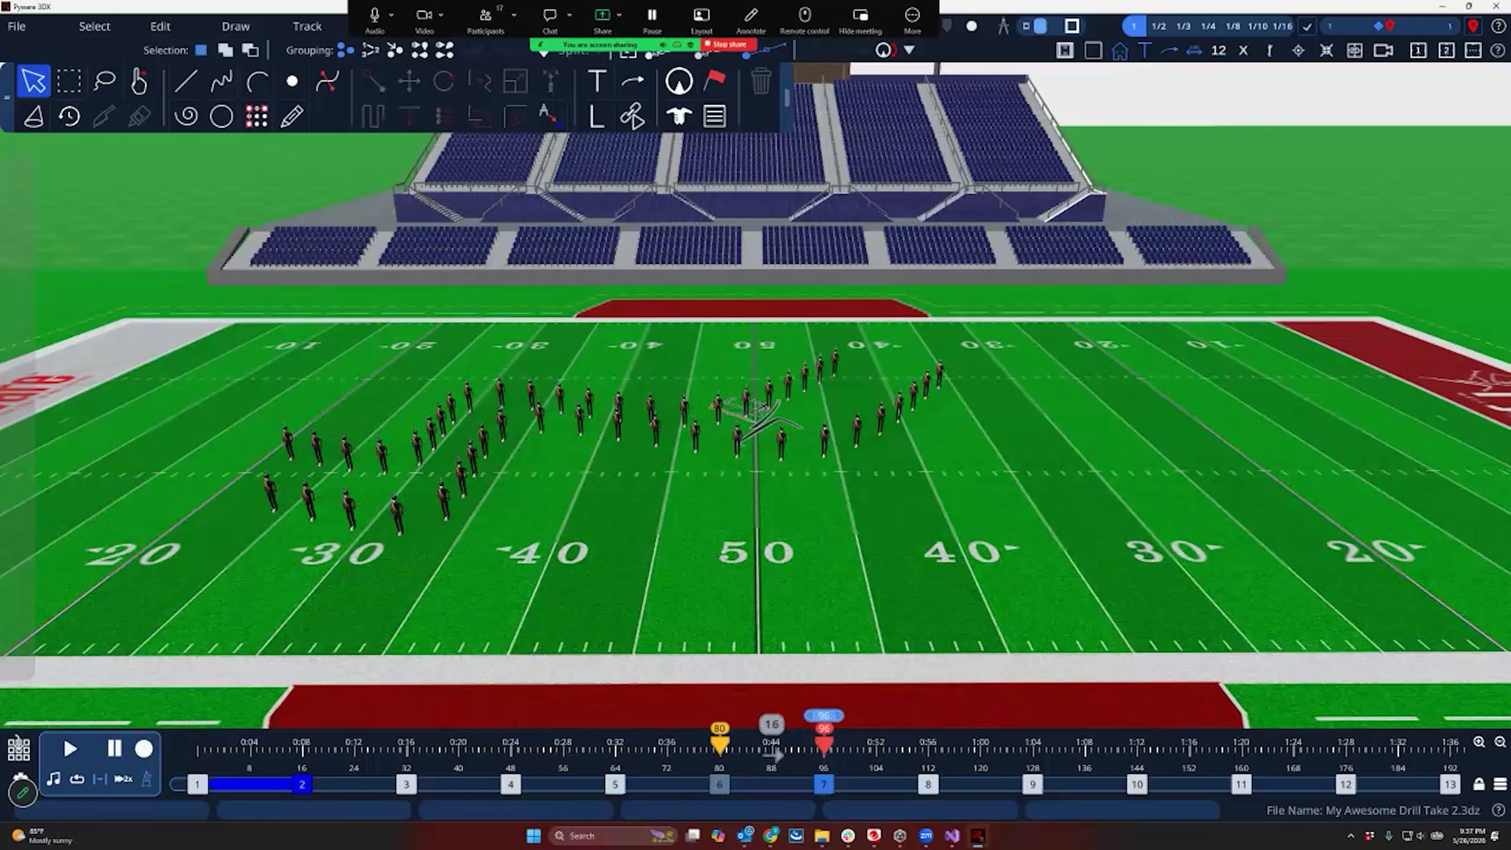
left_click(720, 785)
left_click(615, 785)
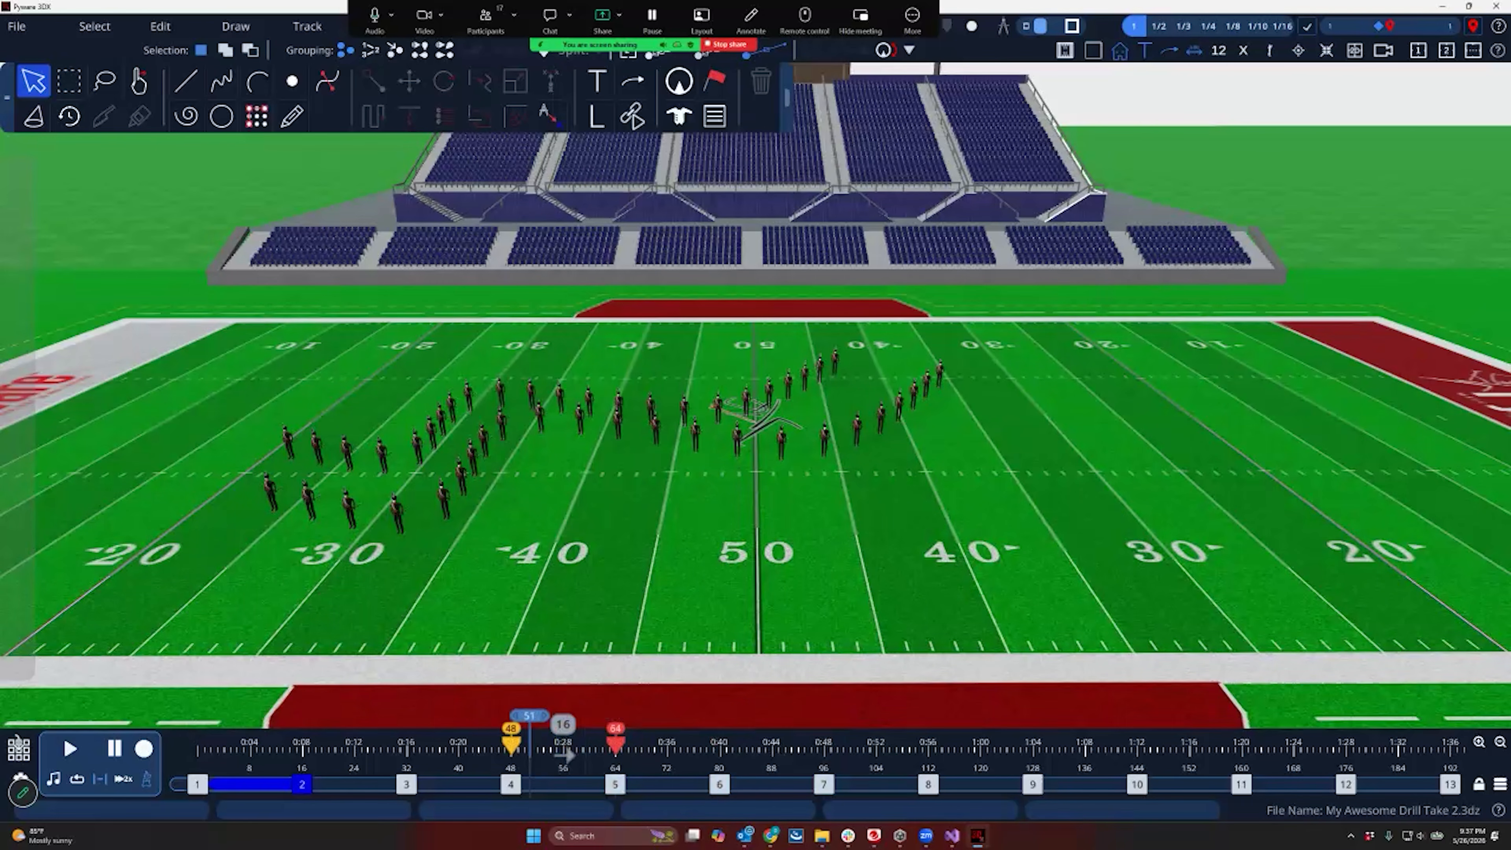
left_click(511, 784)
left_click(615, 785)
mouse_move(615, 715)
left_mouse_down()
mouse_move(732, 715)
mouse_move(302, 715)
mouse_move(615, 715)
left_mouse_up()
Select the 23 performers of the front curve at count 64 and draw an arc bowing toward the front sideline
left_click(273, 508)
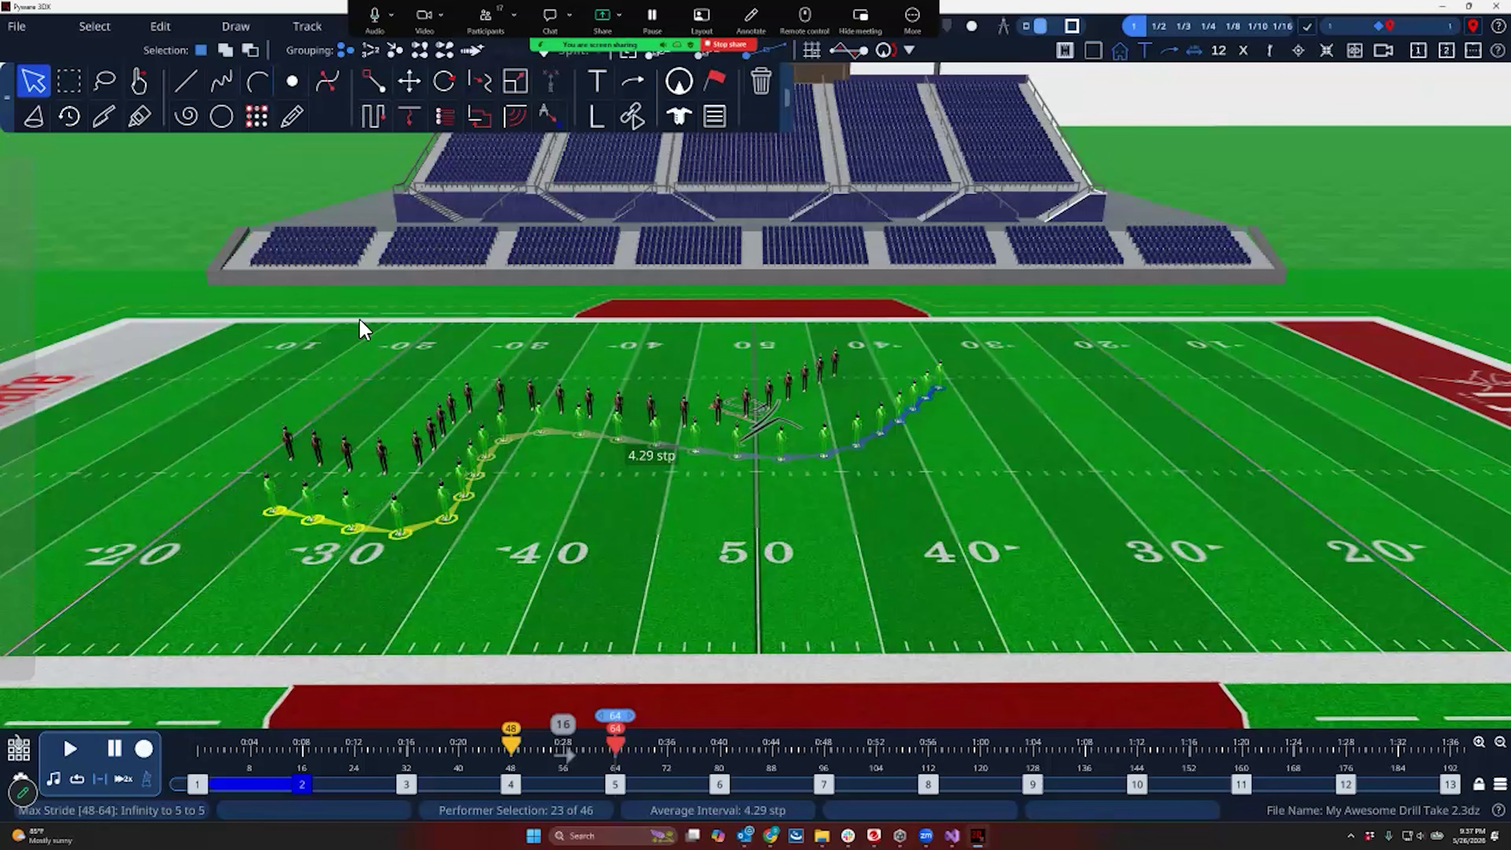
left_click(257, 81)
mouse_move(271, 543)
left_mouse_down()
mouse_move(714, 595)
mouse_move(654, 601)
mouse_move(687, 591)
left_mouse_up()
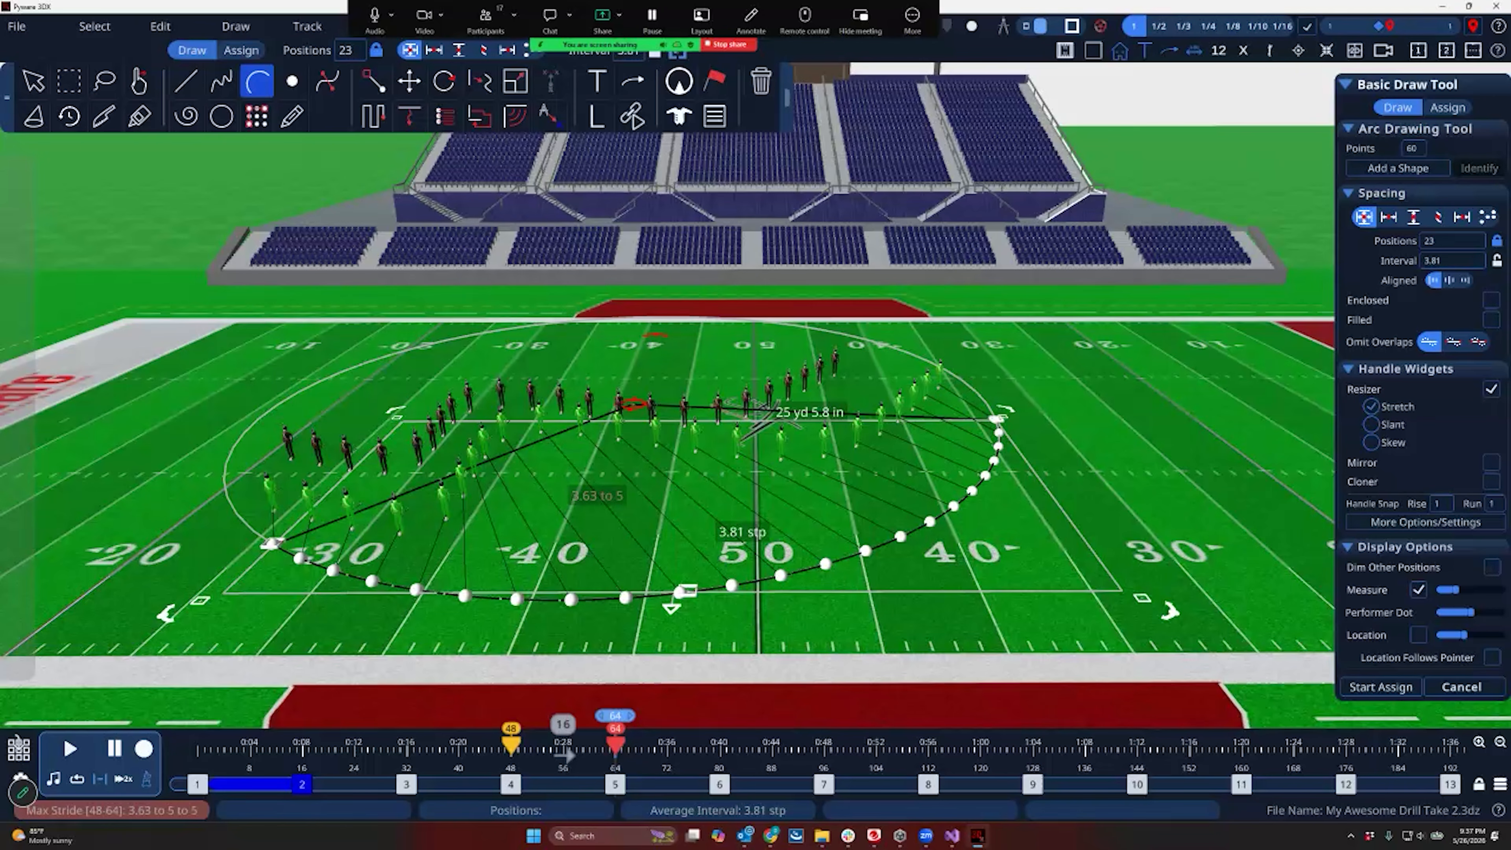
Flatten the arc between the front hash at the 20-yard line and the opposite 35-yard line, and assign the performers in group order
left_click_drag(632, 404, 541, 299)
left_click_drag(273, 543, 245, 484)
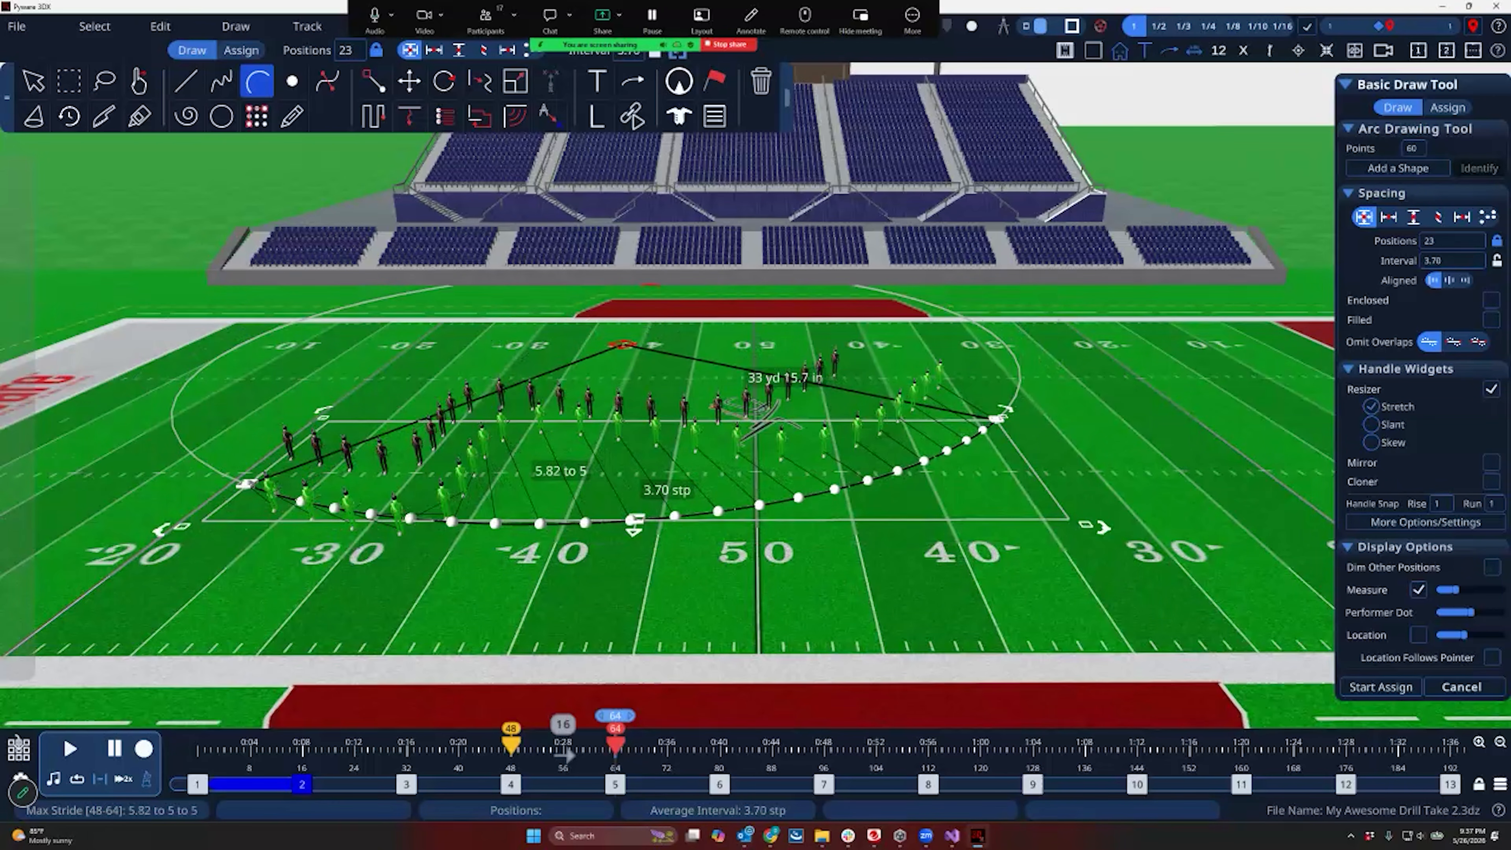
left_click_drag(997, 419, 963, 373)
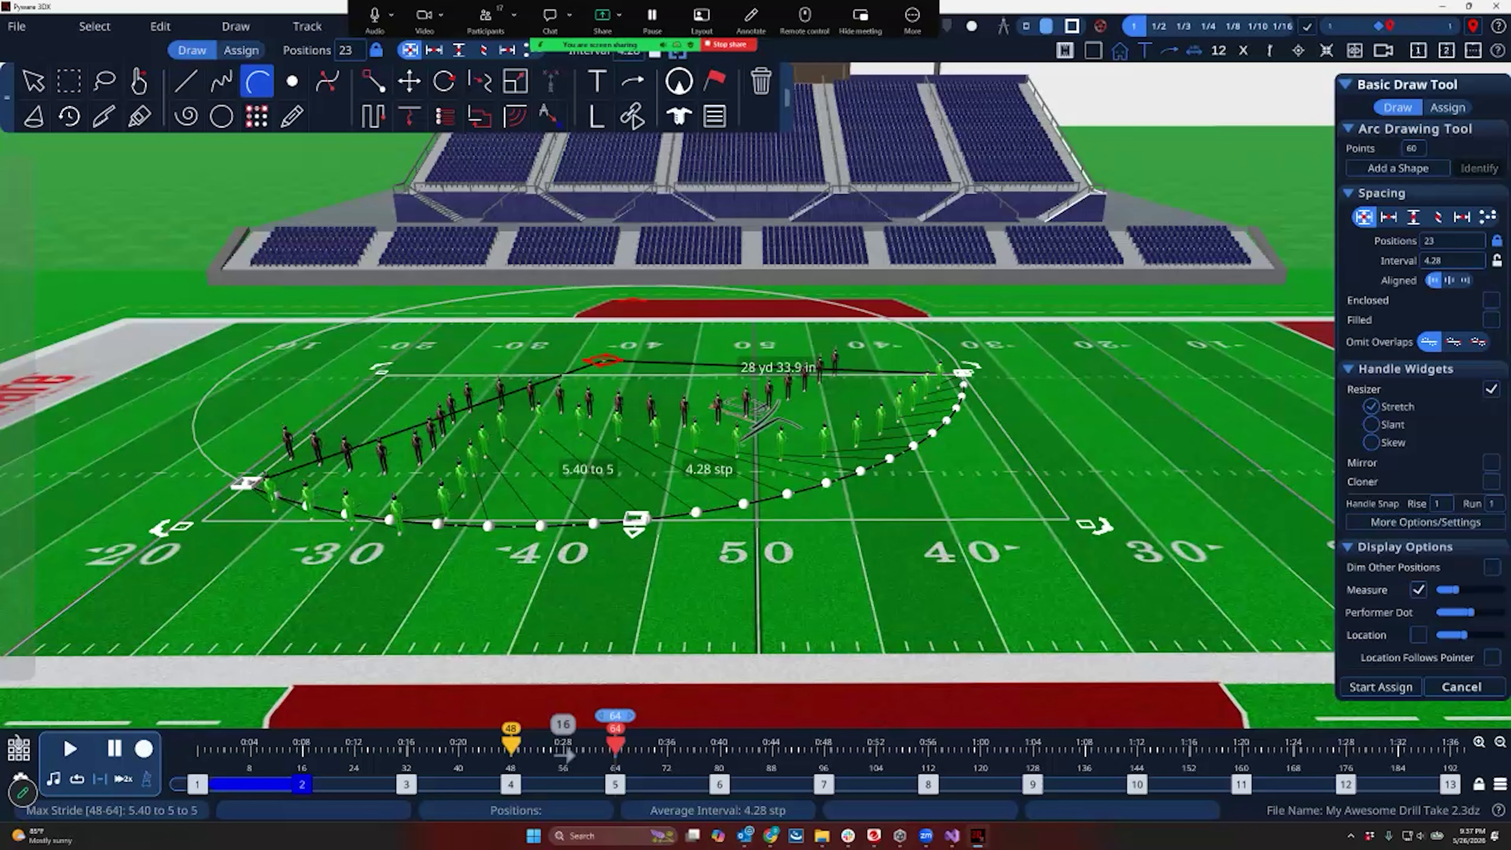
left_click_drag(637, 518, 608, 491)
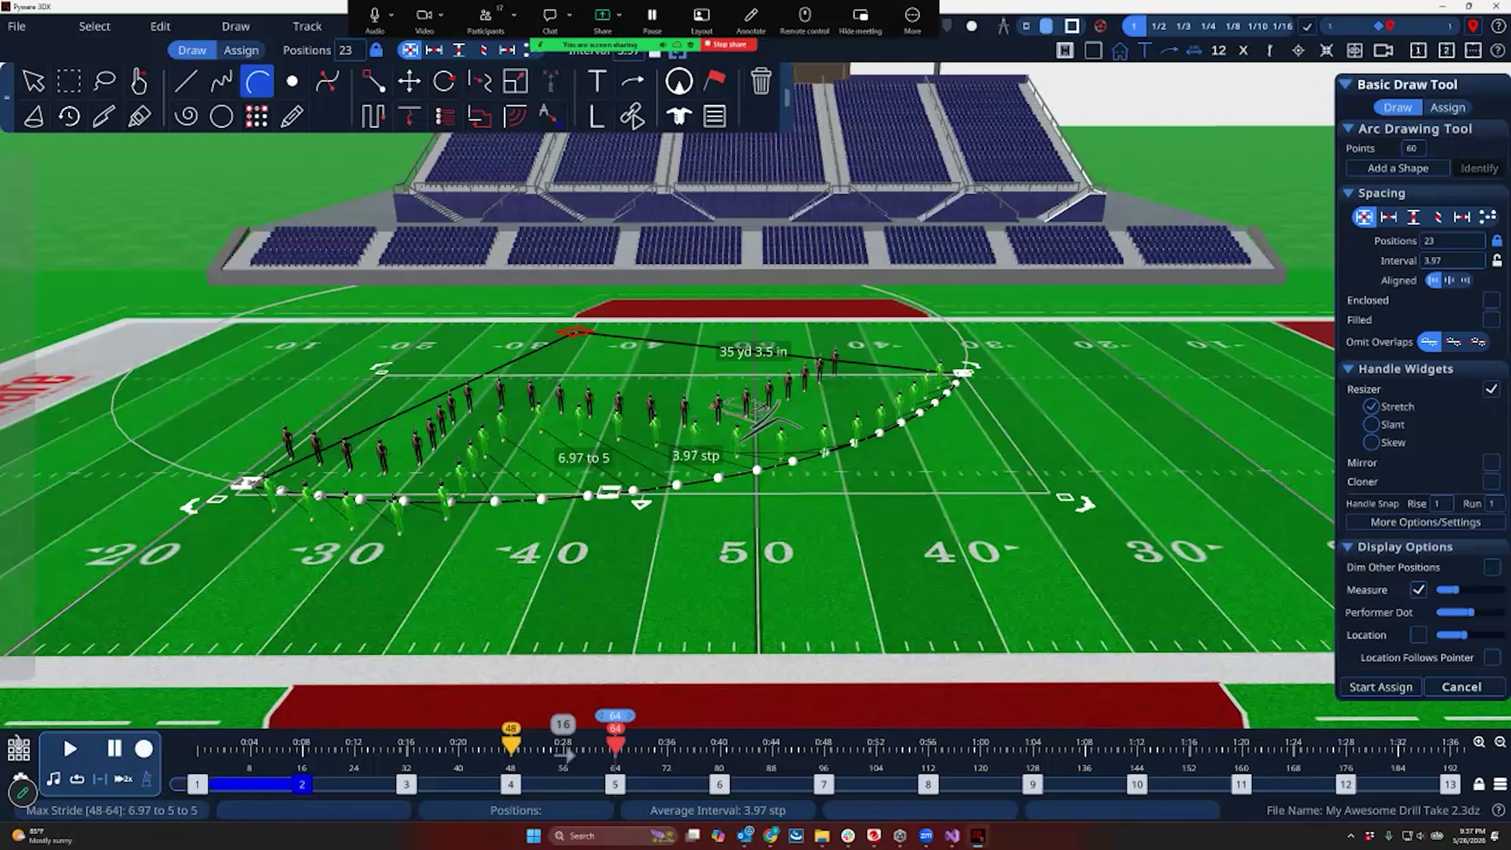
key("space")
key("Return")
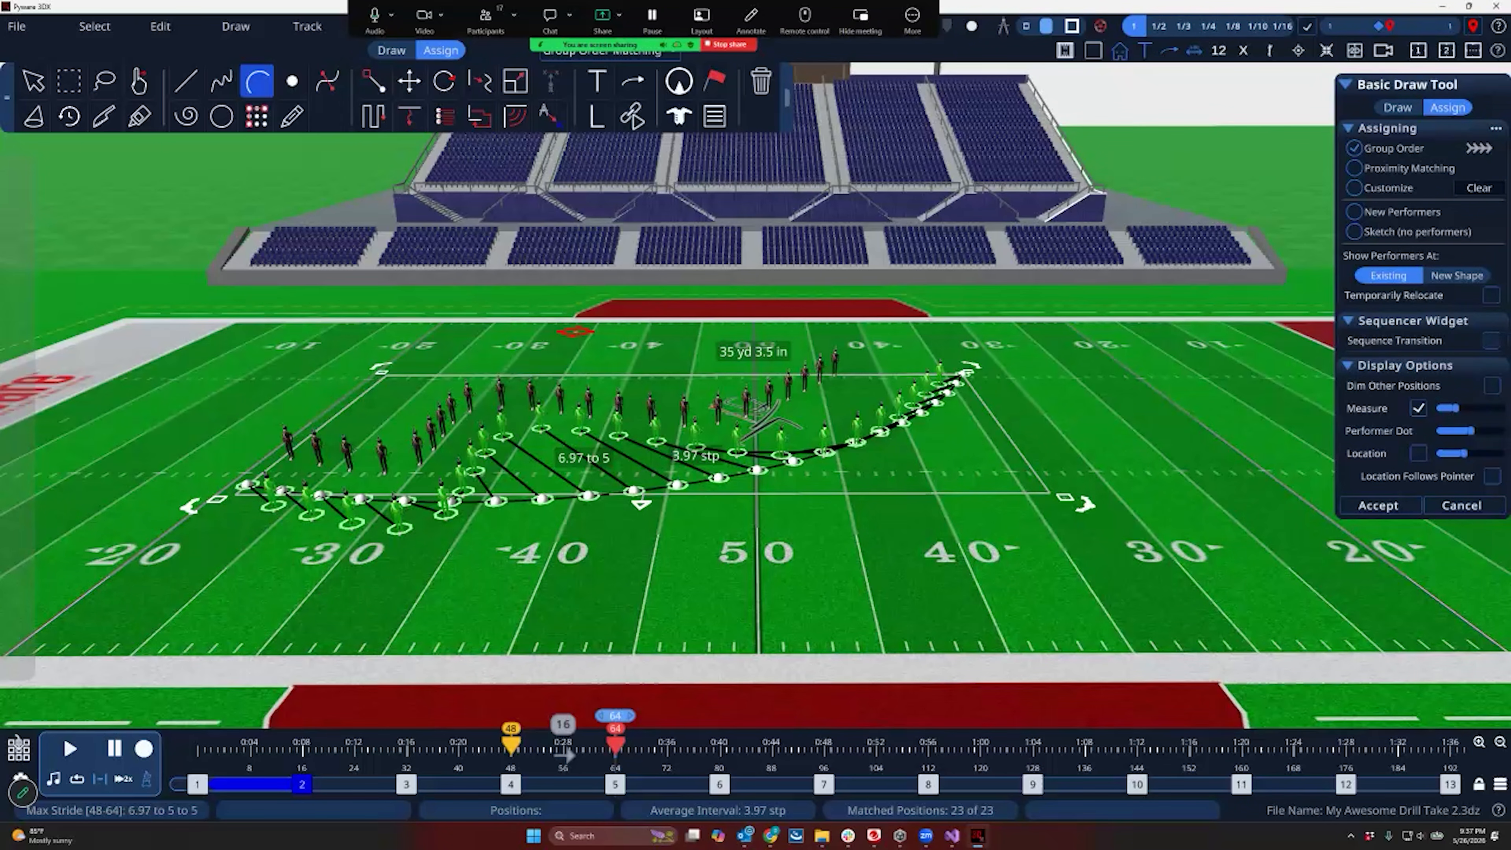
Try to sequence the arc transition individually with pattern S, stepping off every 1 step and dropping off every 0 steps
left_click(1492, 340)
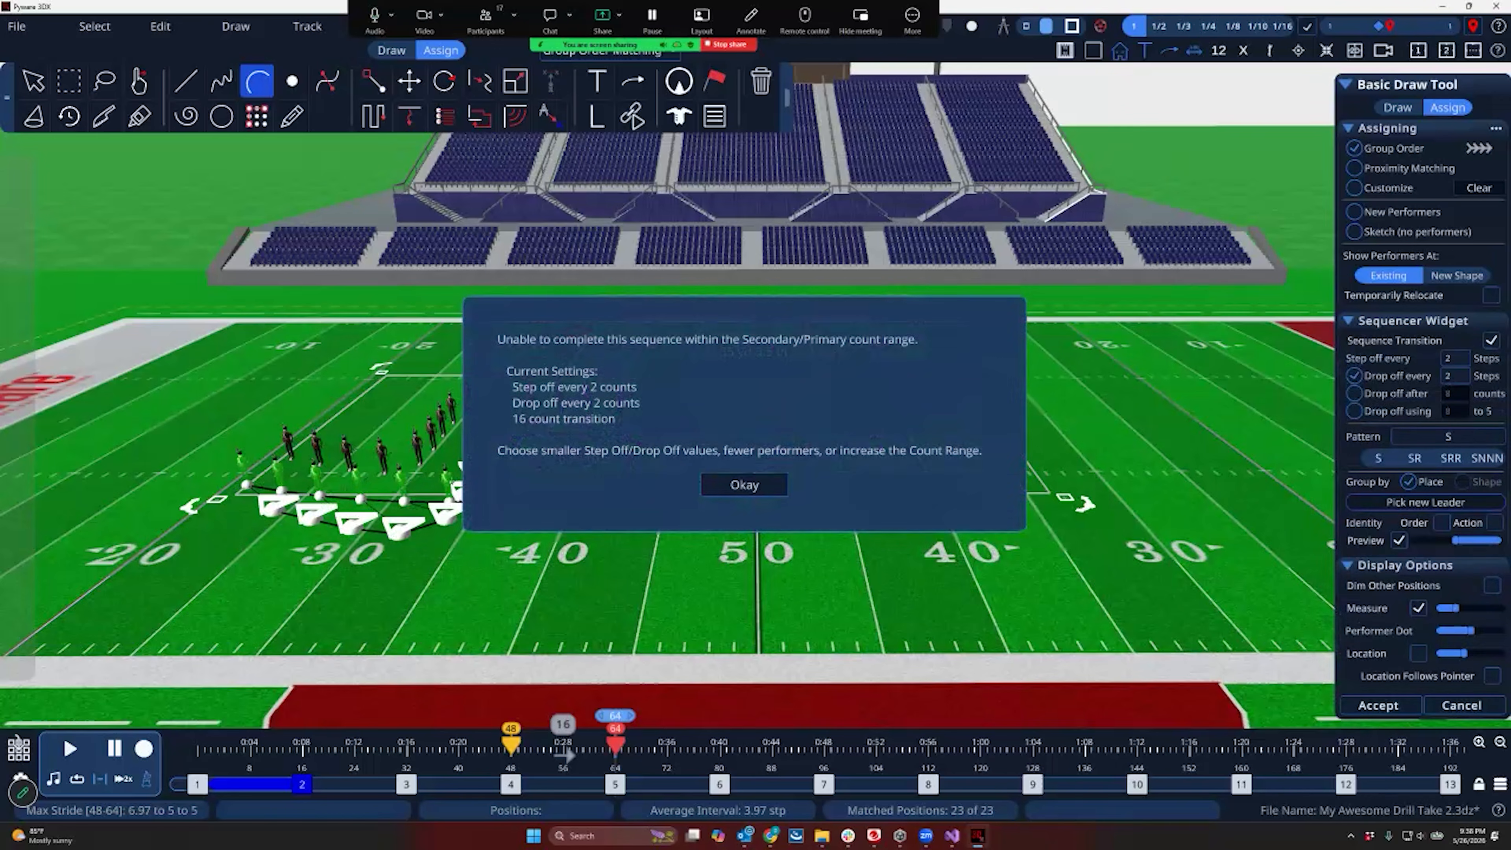
left_click(744, 484)
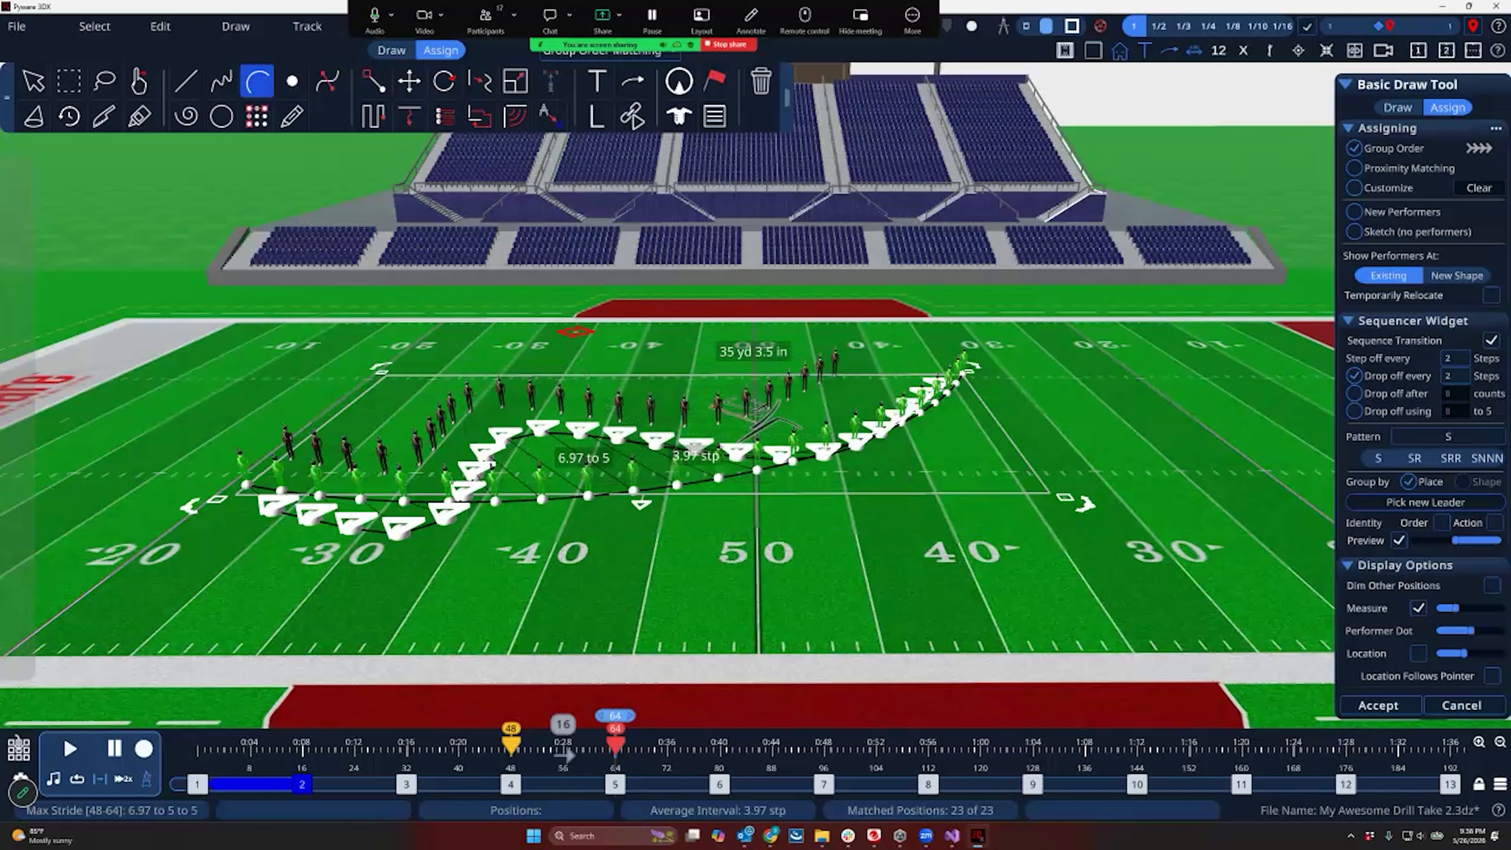
left_click(1455, 376)
type("0")
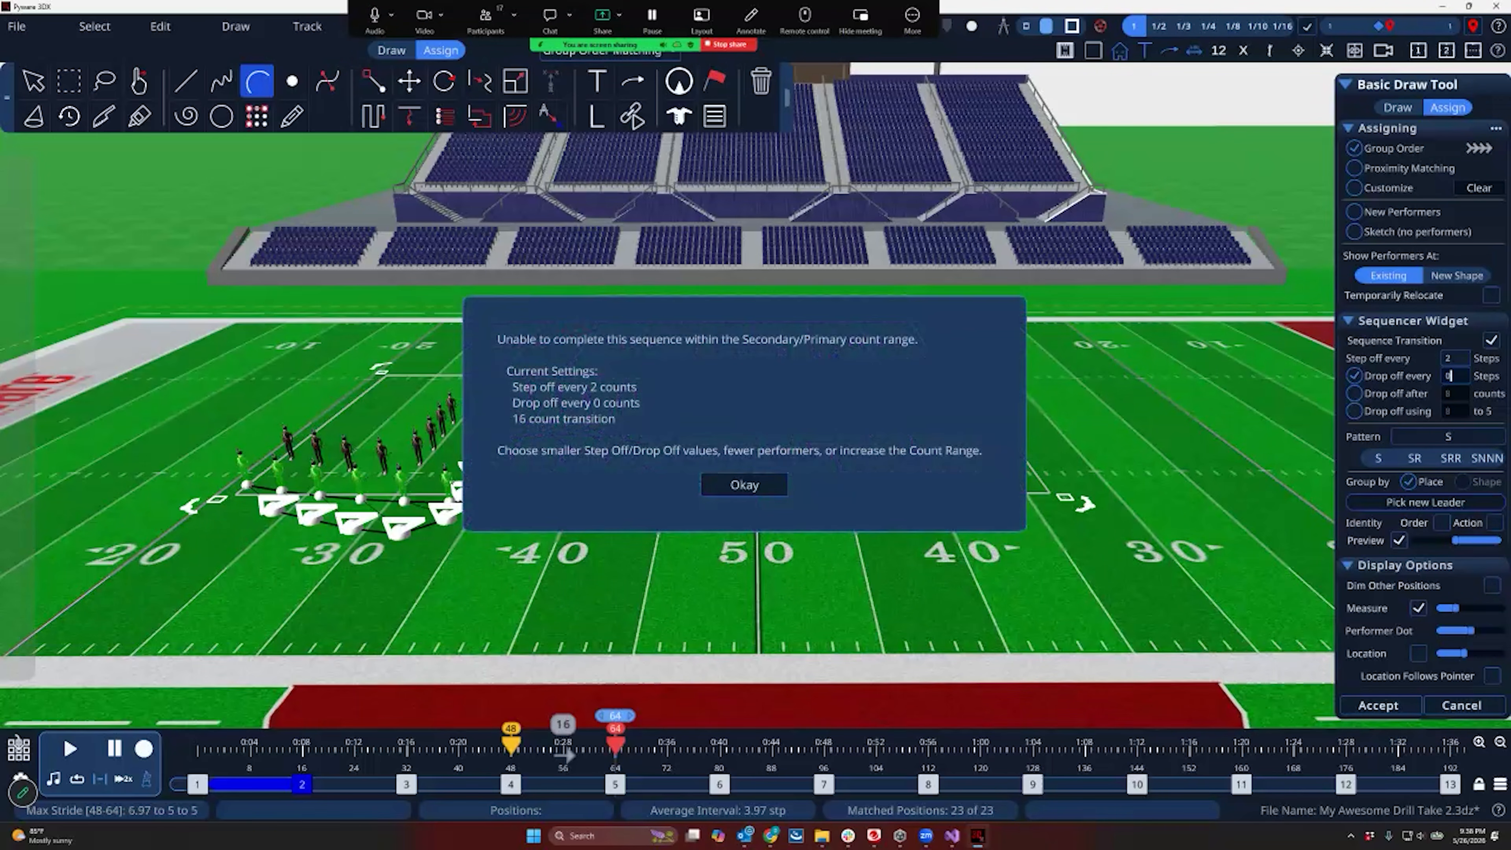
key("Return")
left_click(1455, 359)
type("1")
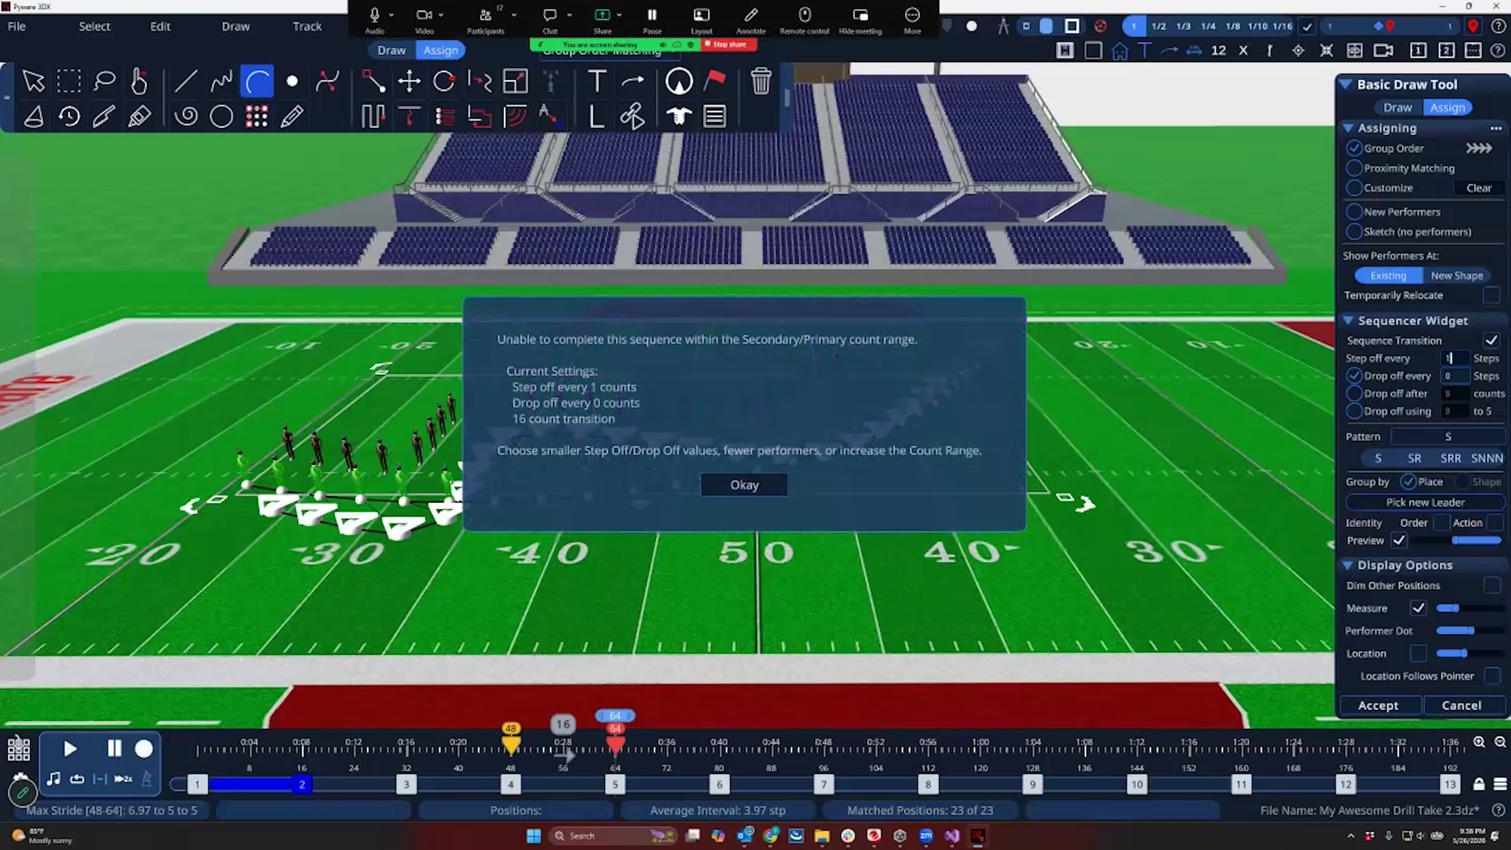
left_click(745, 486)
left_click(1448, 437)
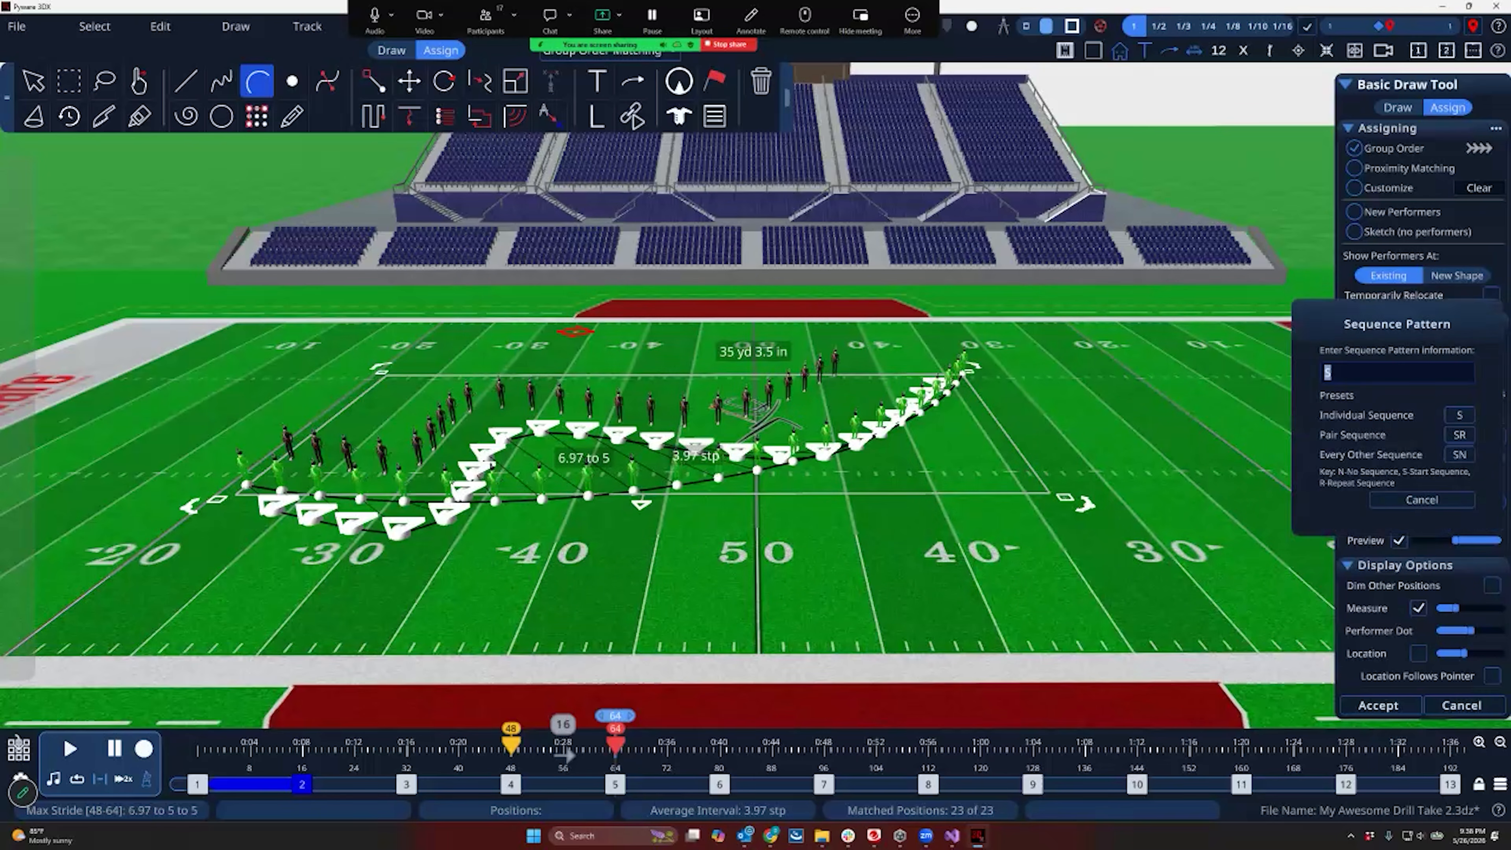
key("Return")
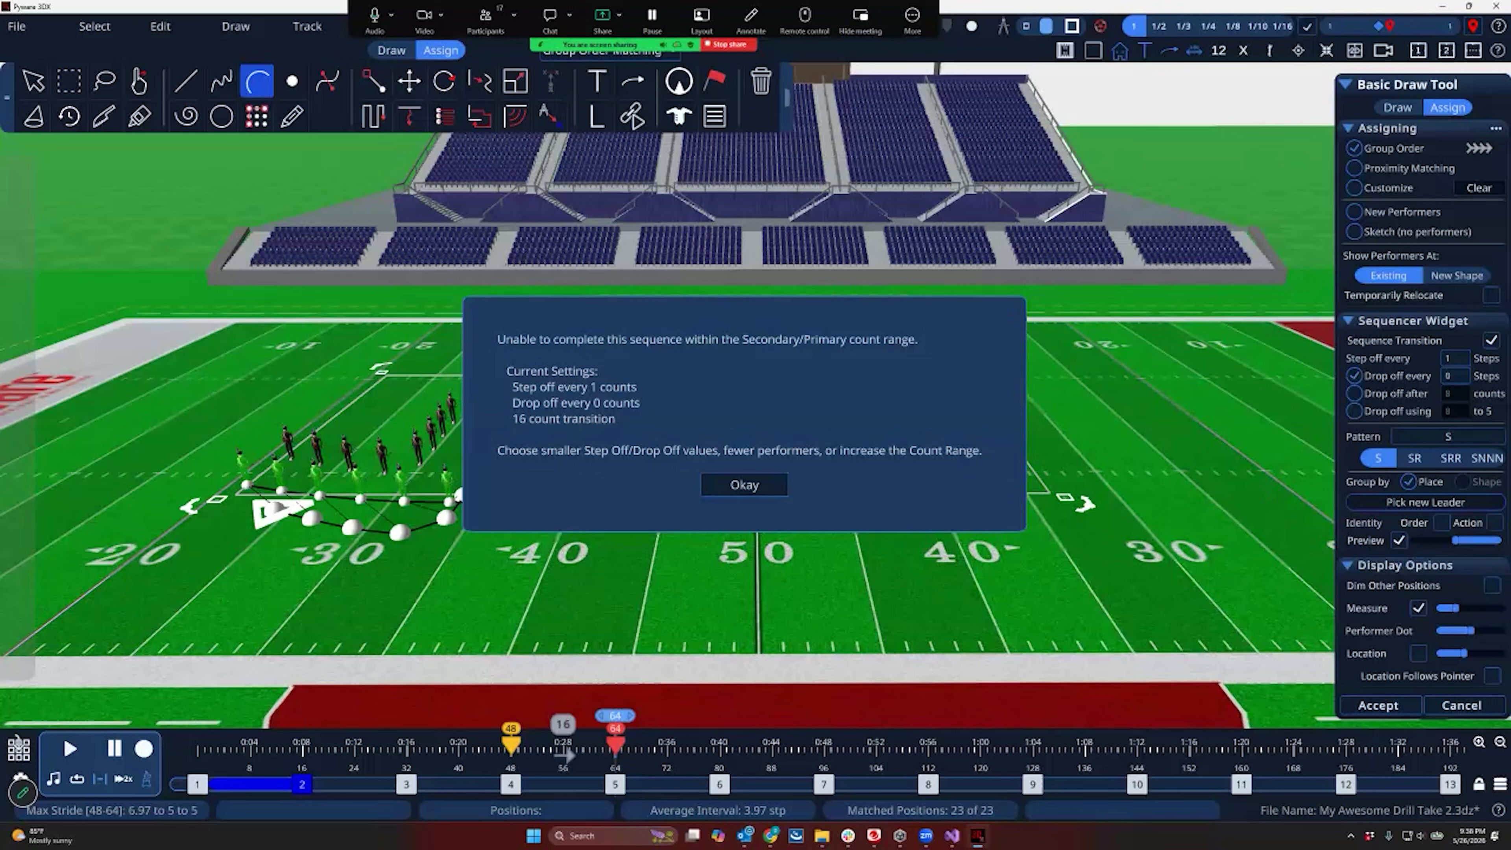
key("Return")
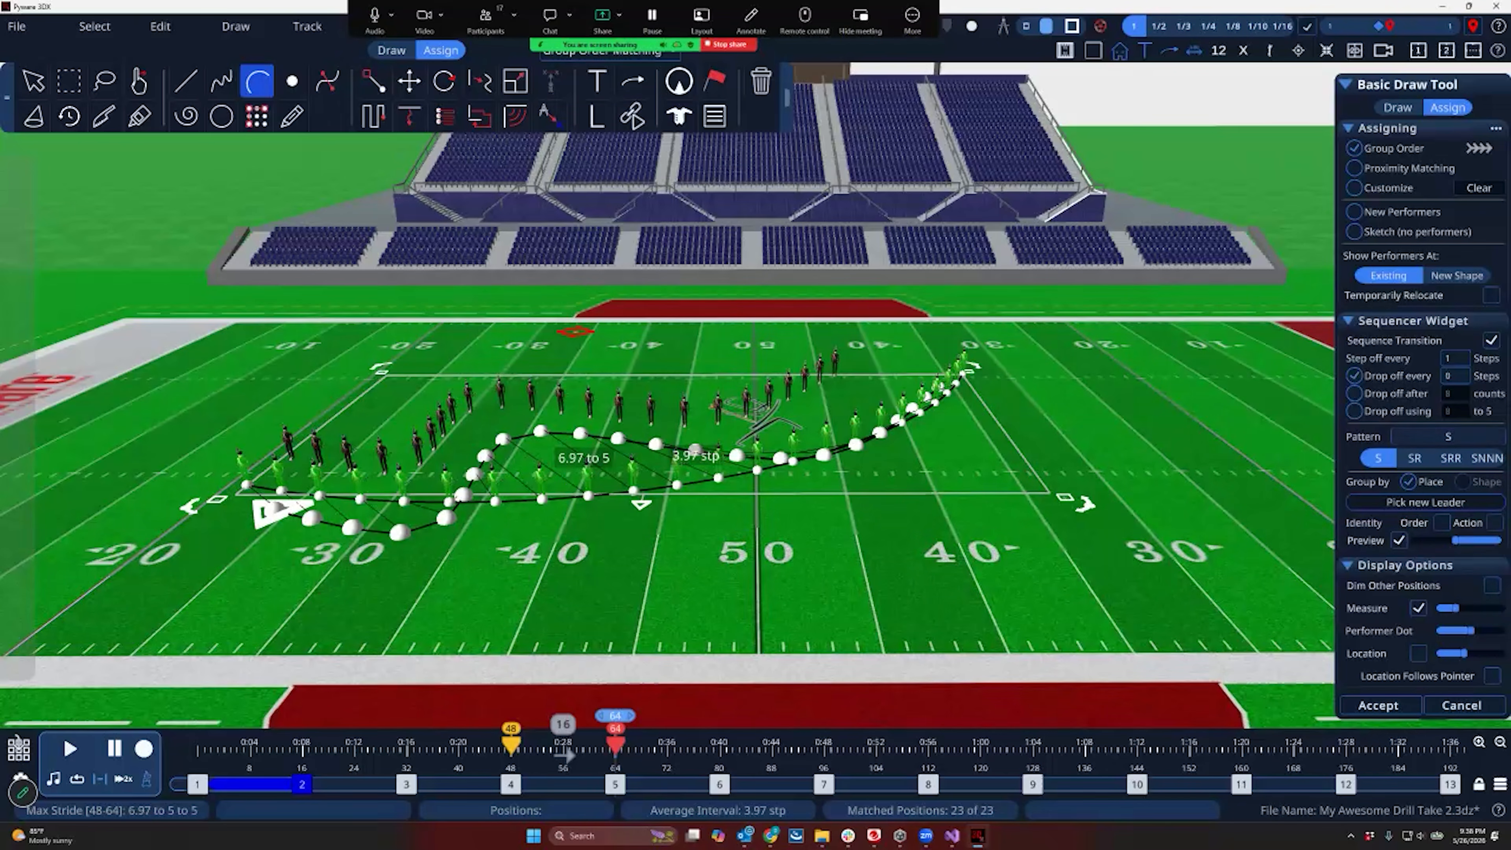
Try the sequence pattern SRRRRR on the arc's 23 performers, stepping off every 4 steps and dropping off every 0, and preview it
left_click(1448, 436)
type("SRRRRR")
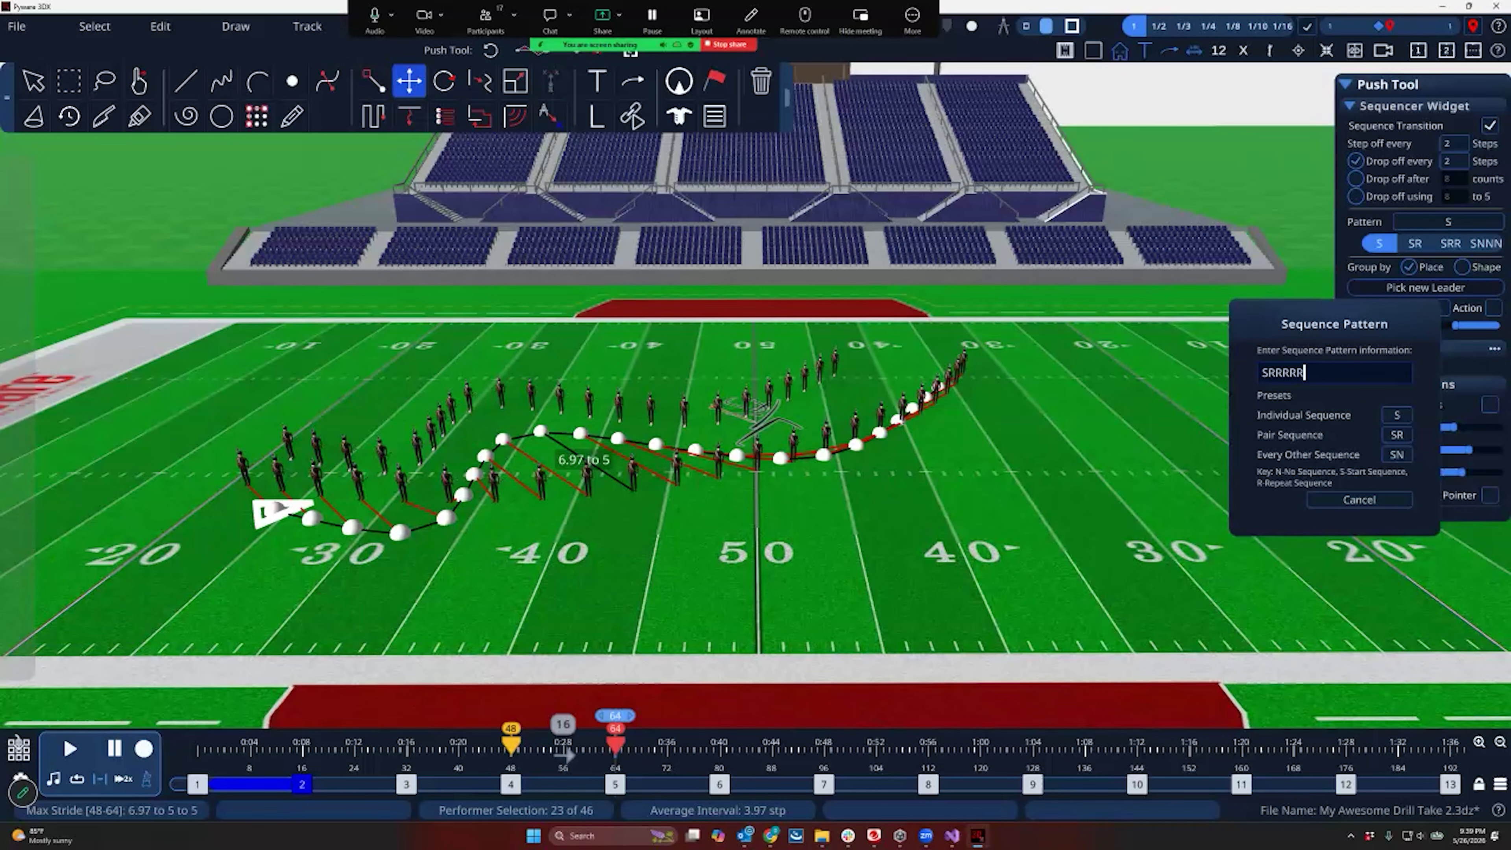
key("Return")
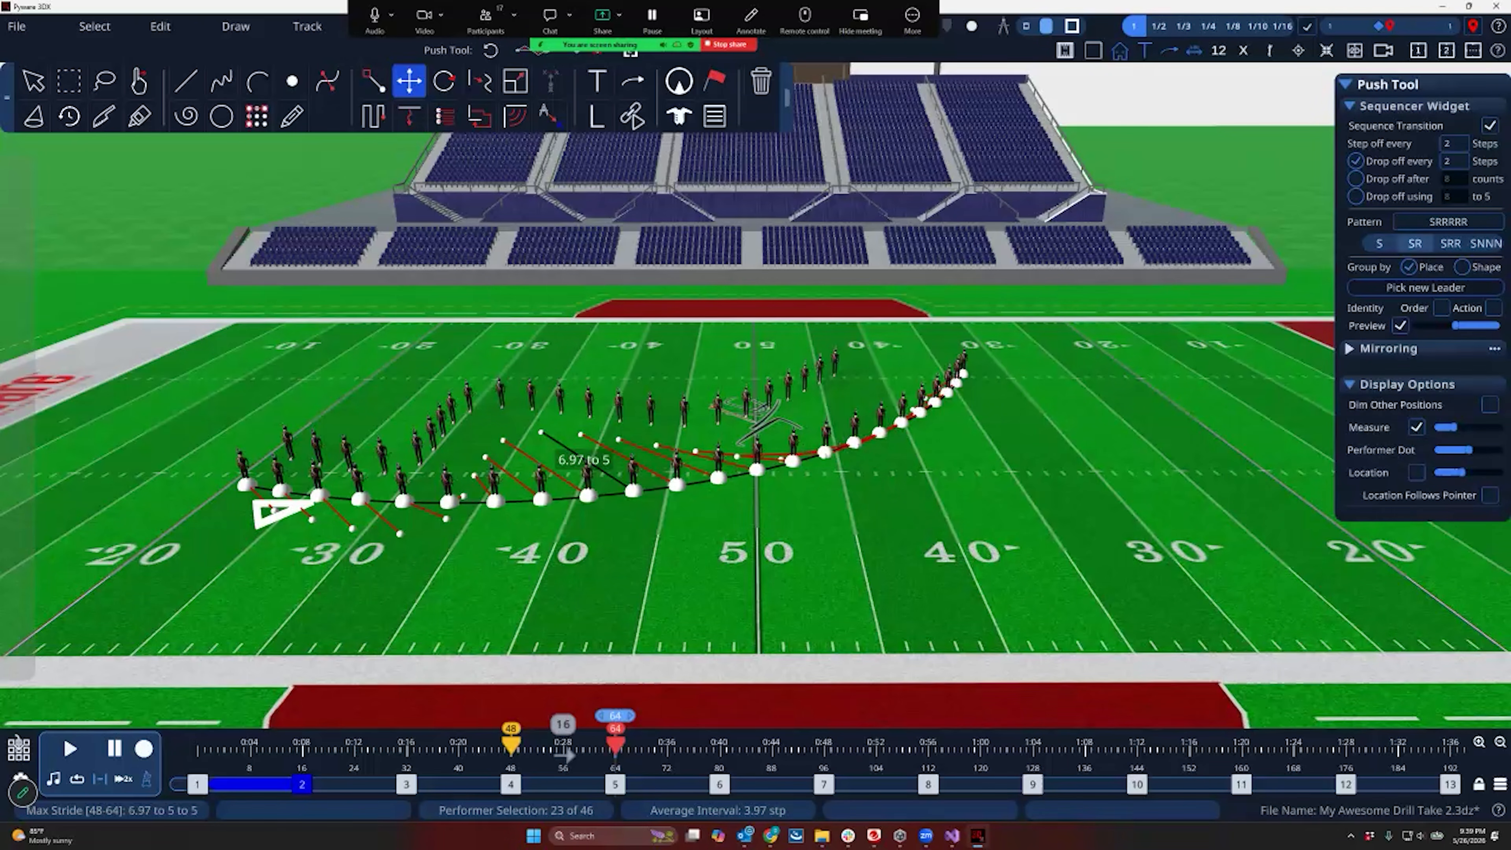
left_click(1452, 161)
type("0")
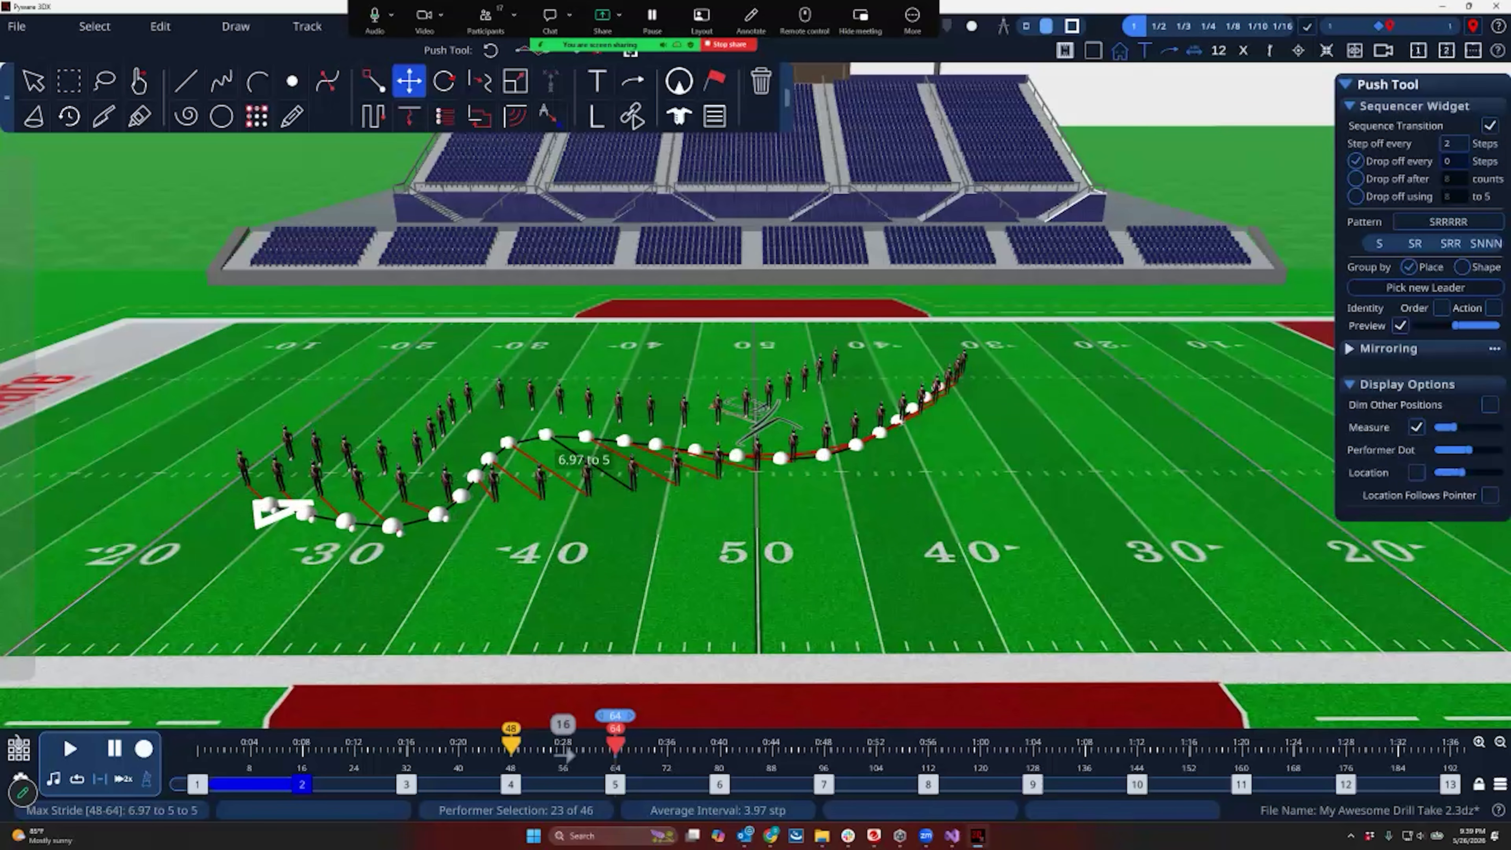
left_click(1450, 144)
type("4")
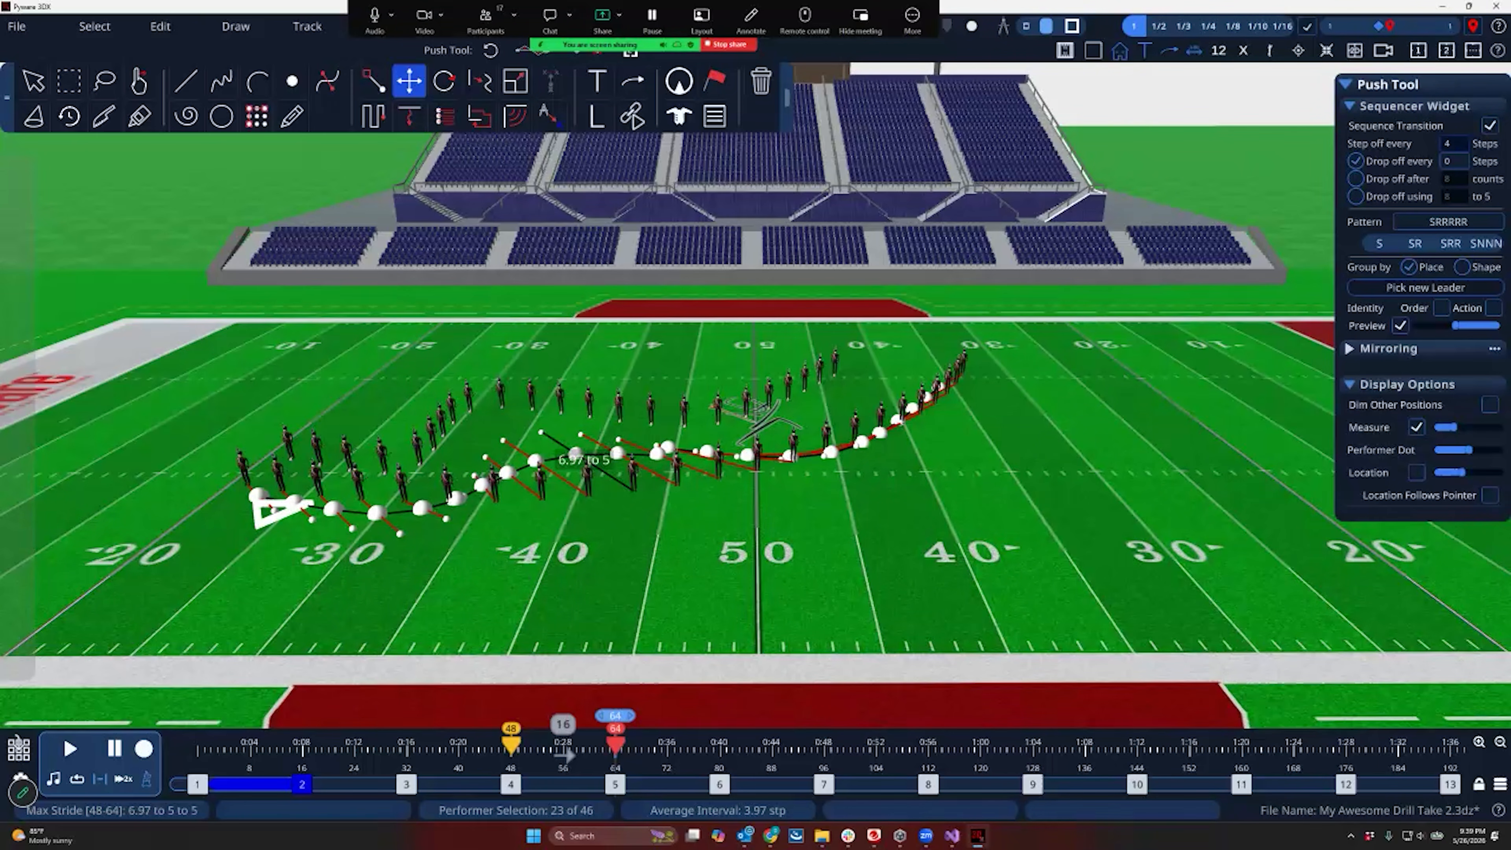
key("space")
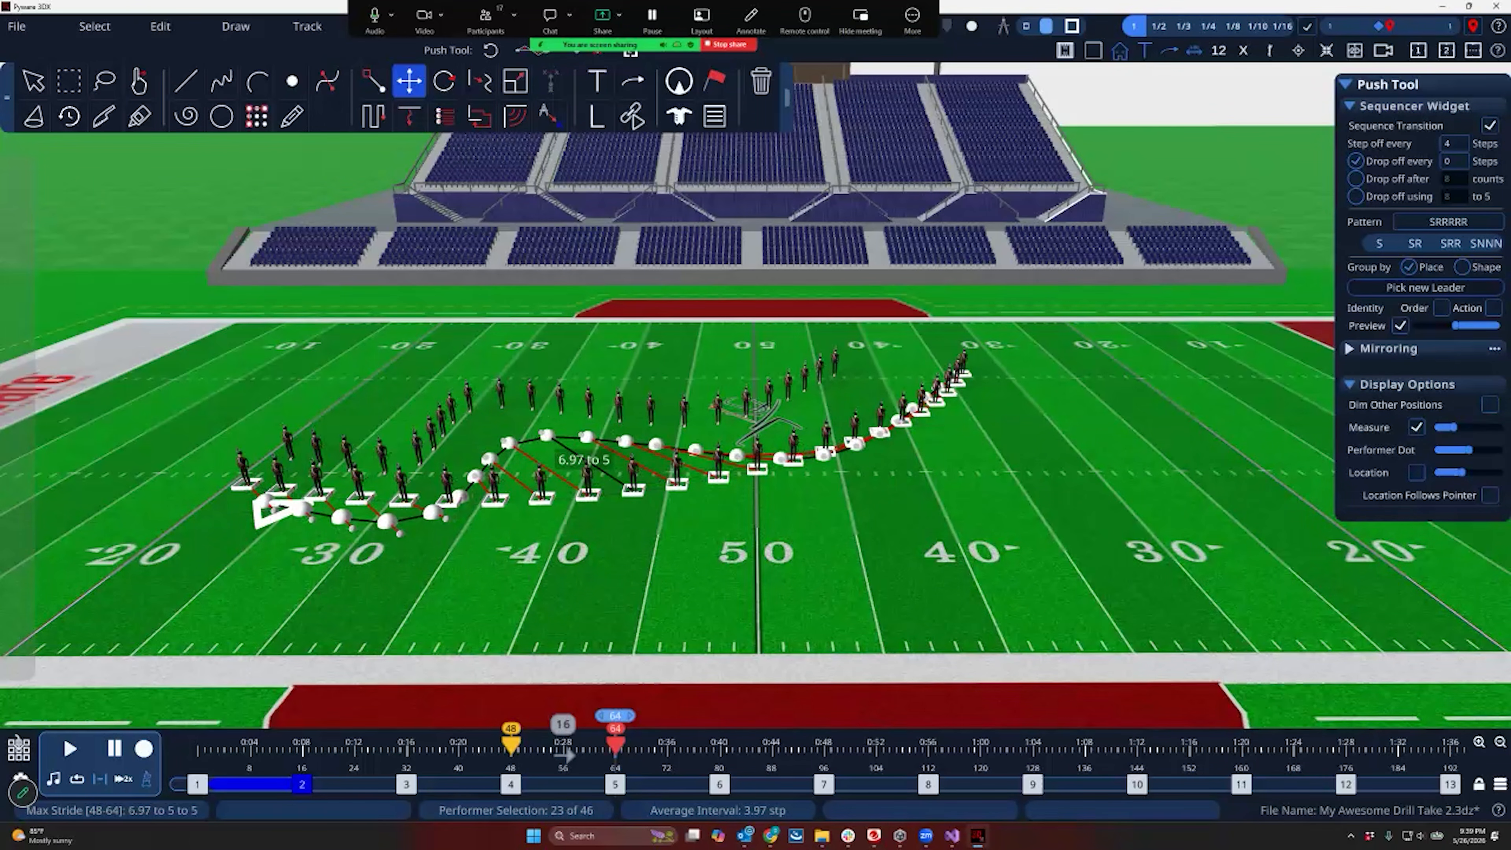
Turn off the sequenced transition for the front arc and play the plain move into count 64
left_click(1490, 126)
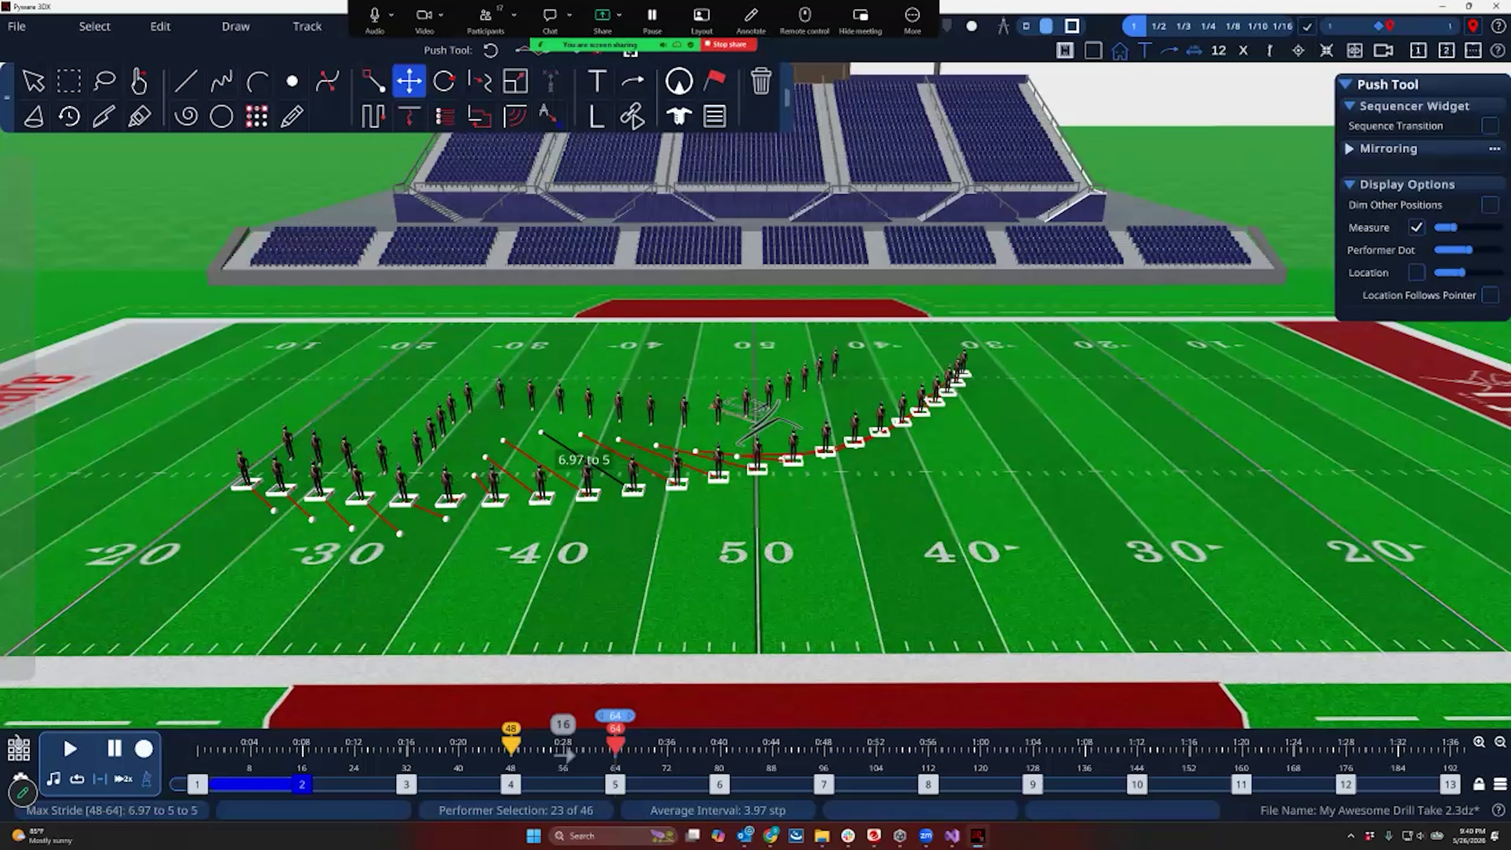
key("Escape")
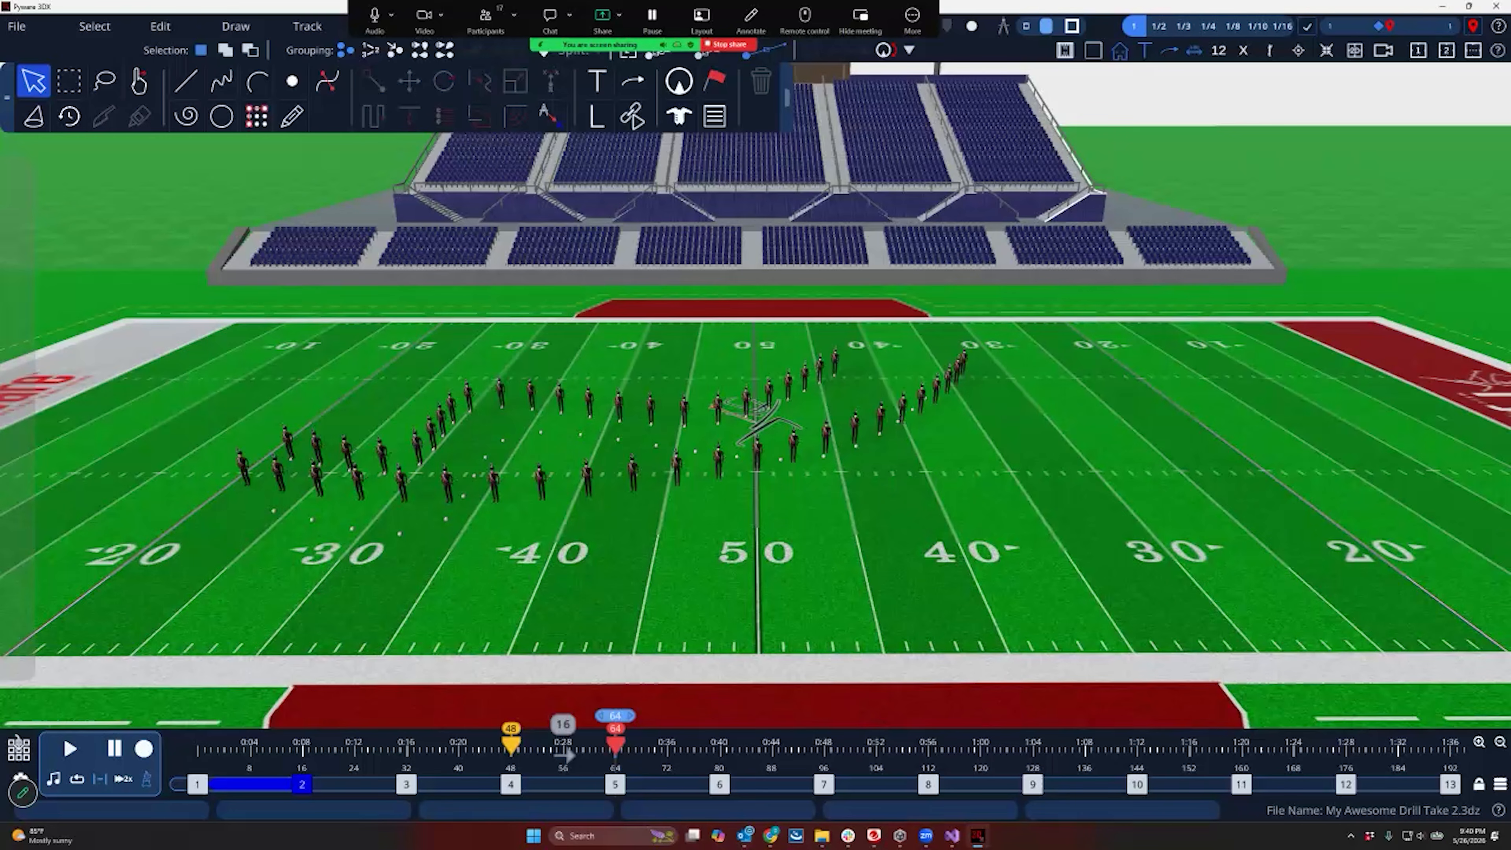
key("space")
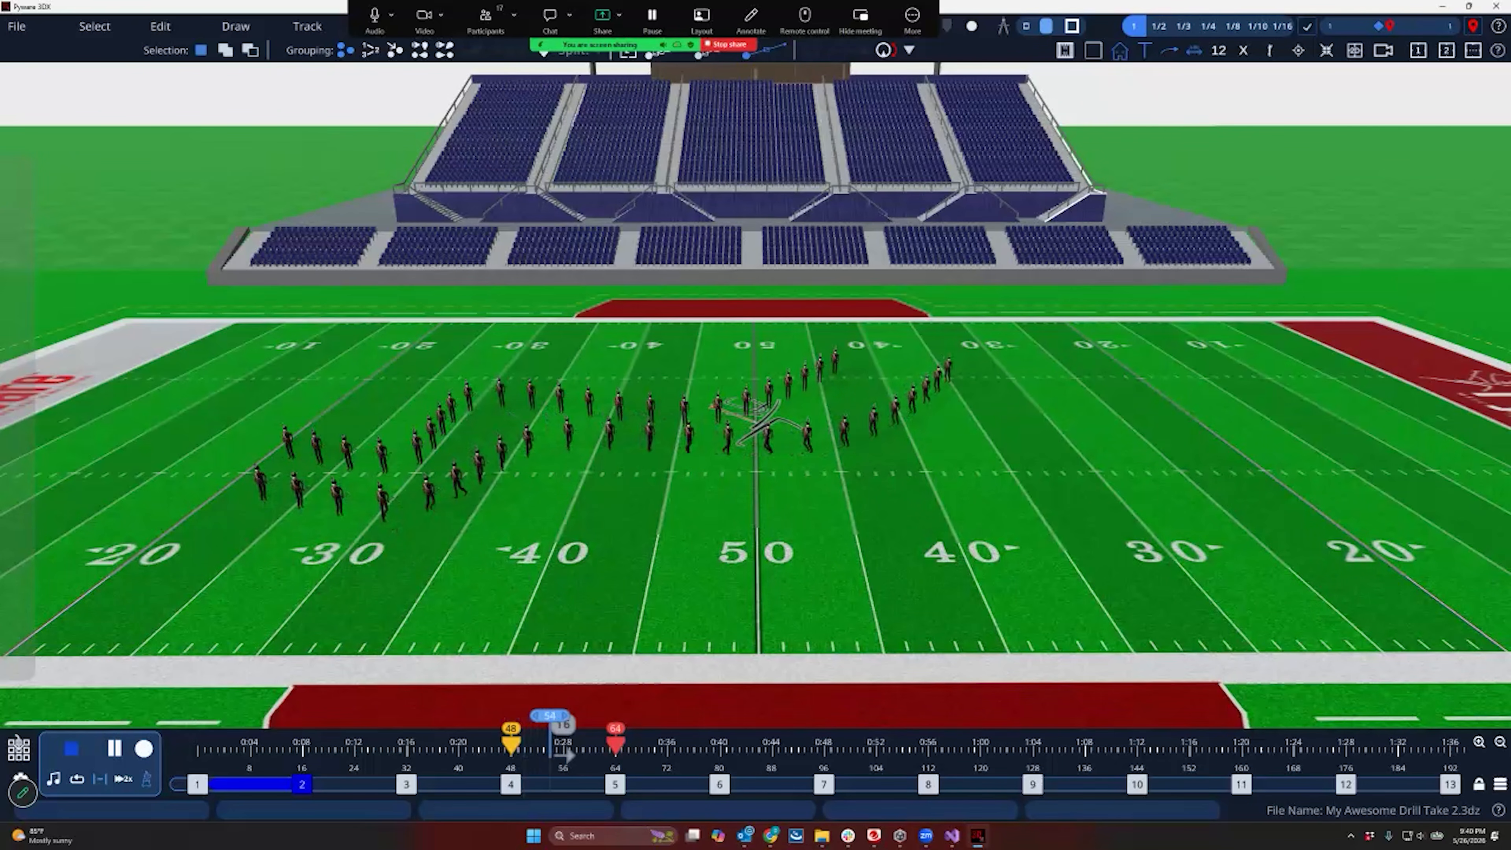
key("space")
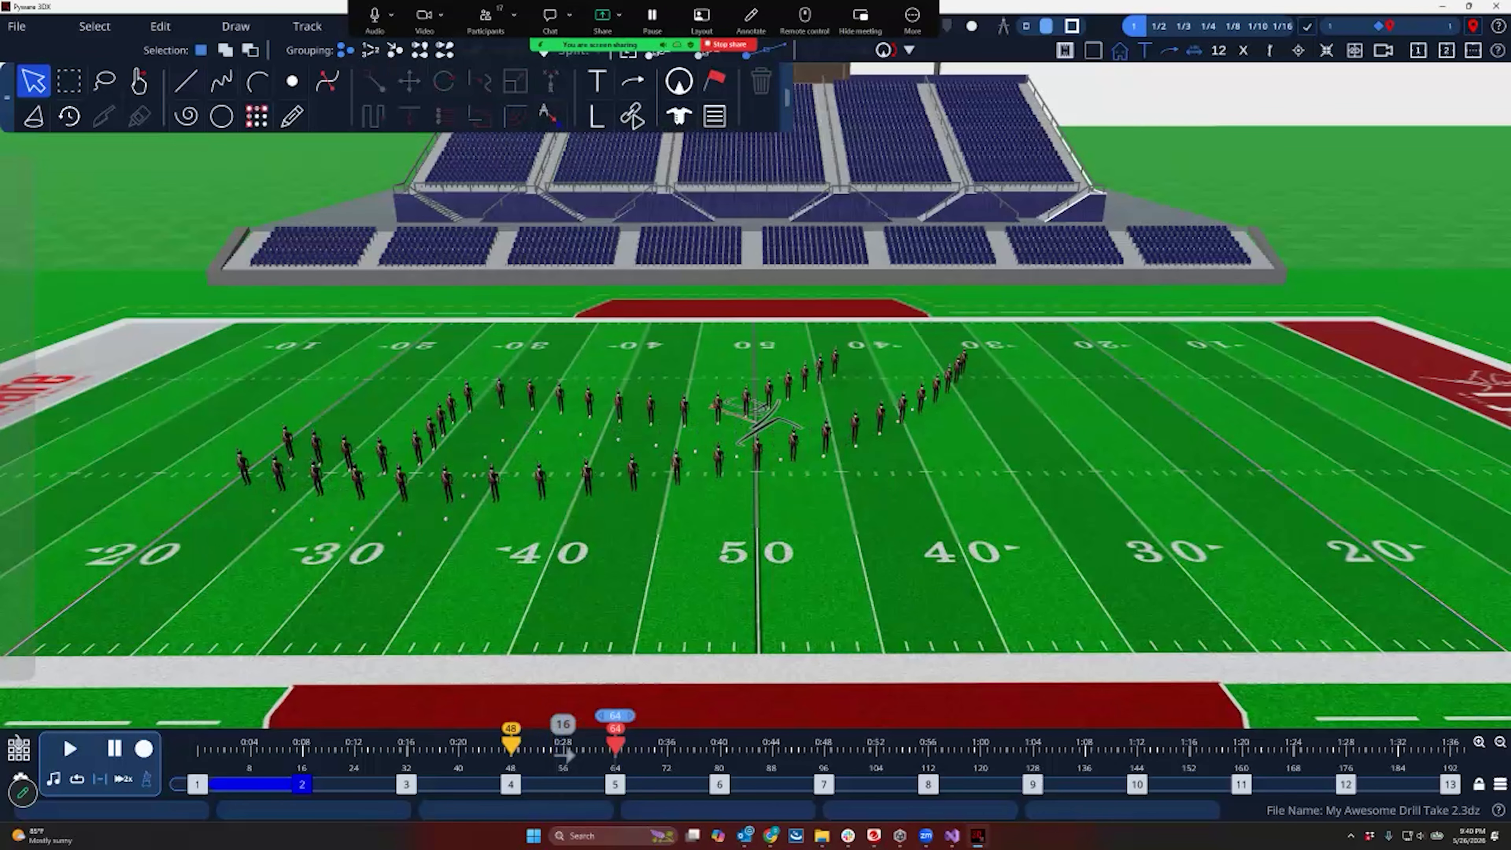
Select the 23 performers of the back curve at count 64, draw an arc bowing toward the back sideline and assign them in group order
left_click(539, 409)
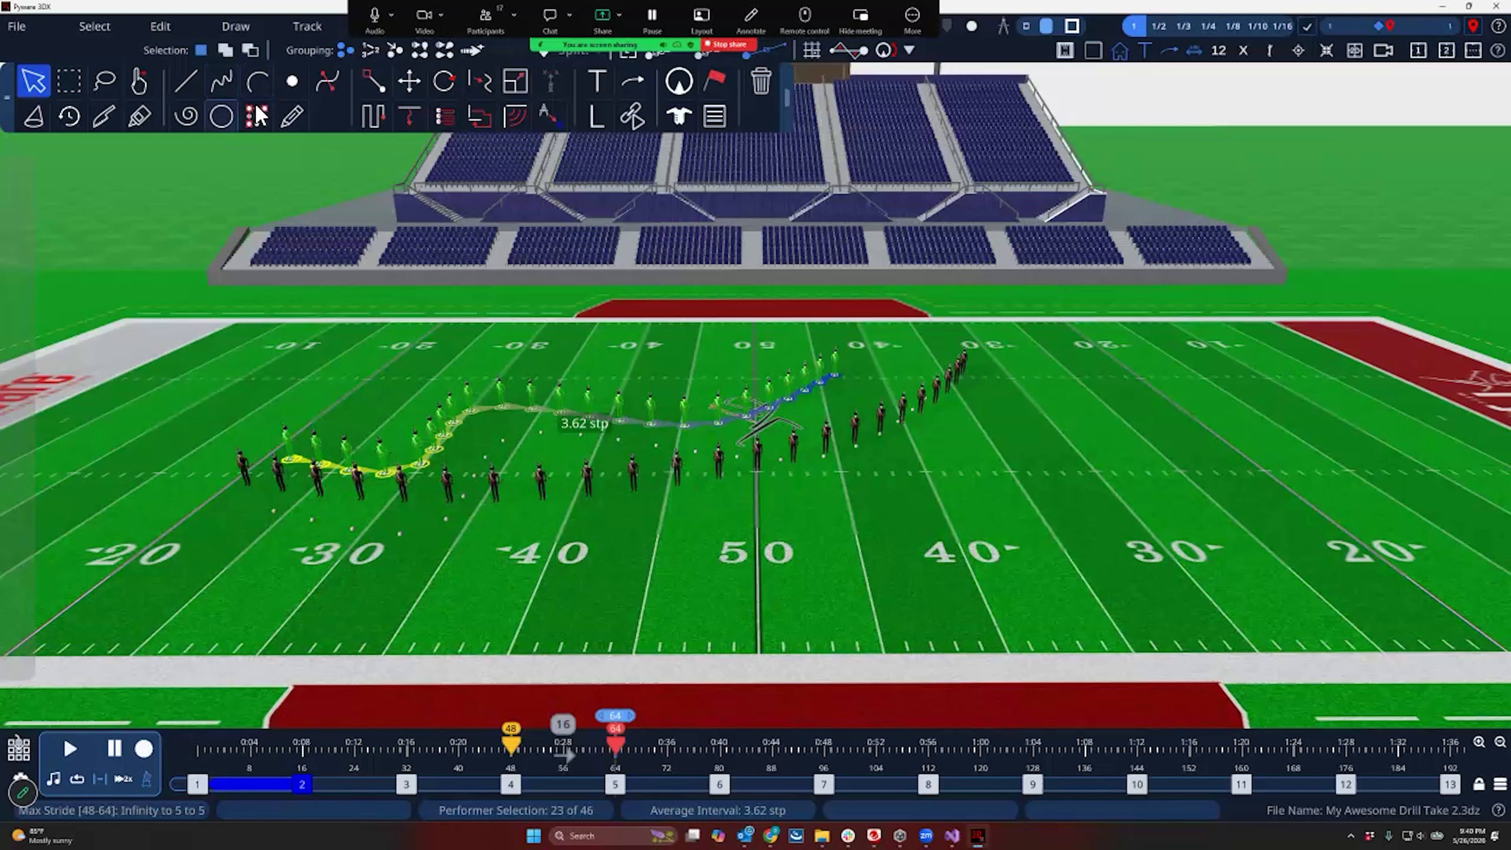
left_click(260, 85)
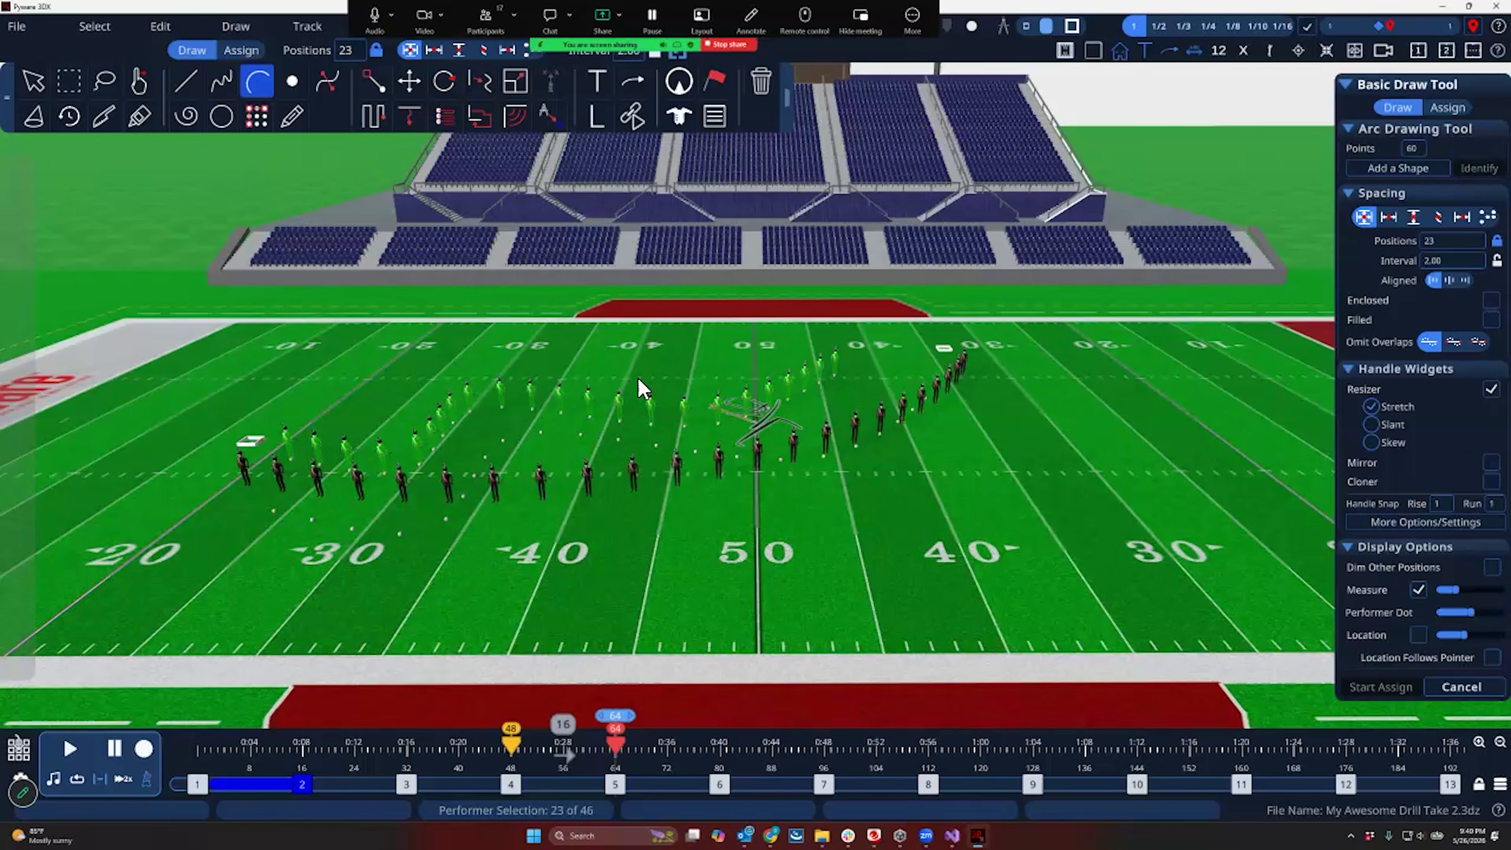
left_click(618, 361)
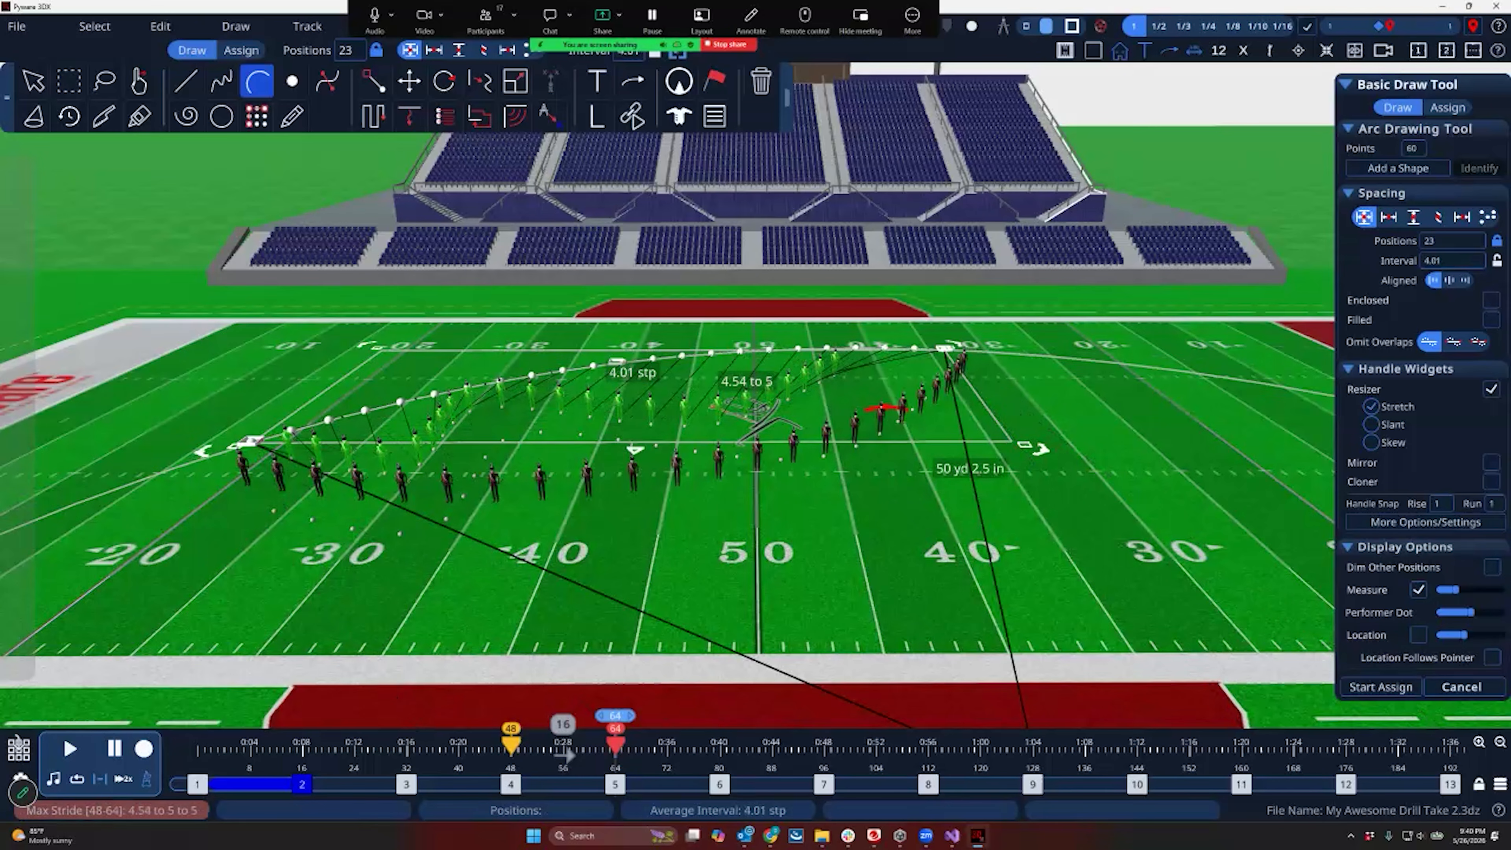
scroll(618, 361, "up", 11)
scroll(618, 361, "down", 10)
scroll(617, 361, "down", 1)
key("Return")
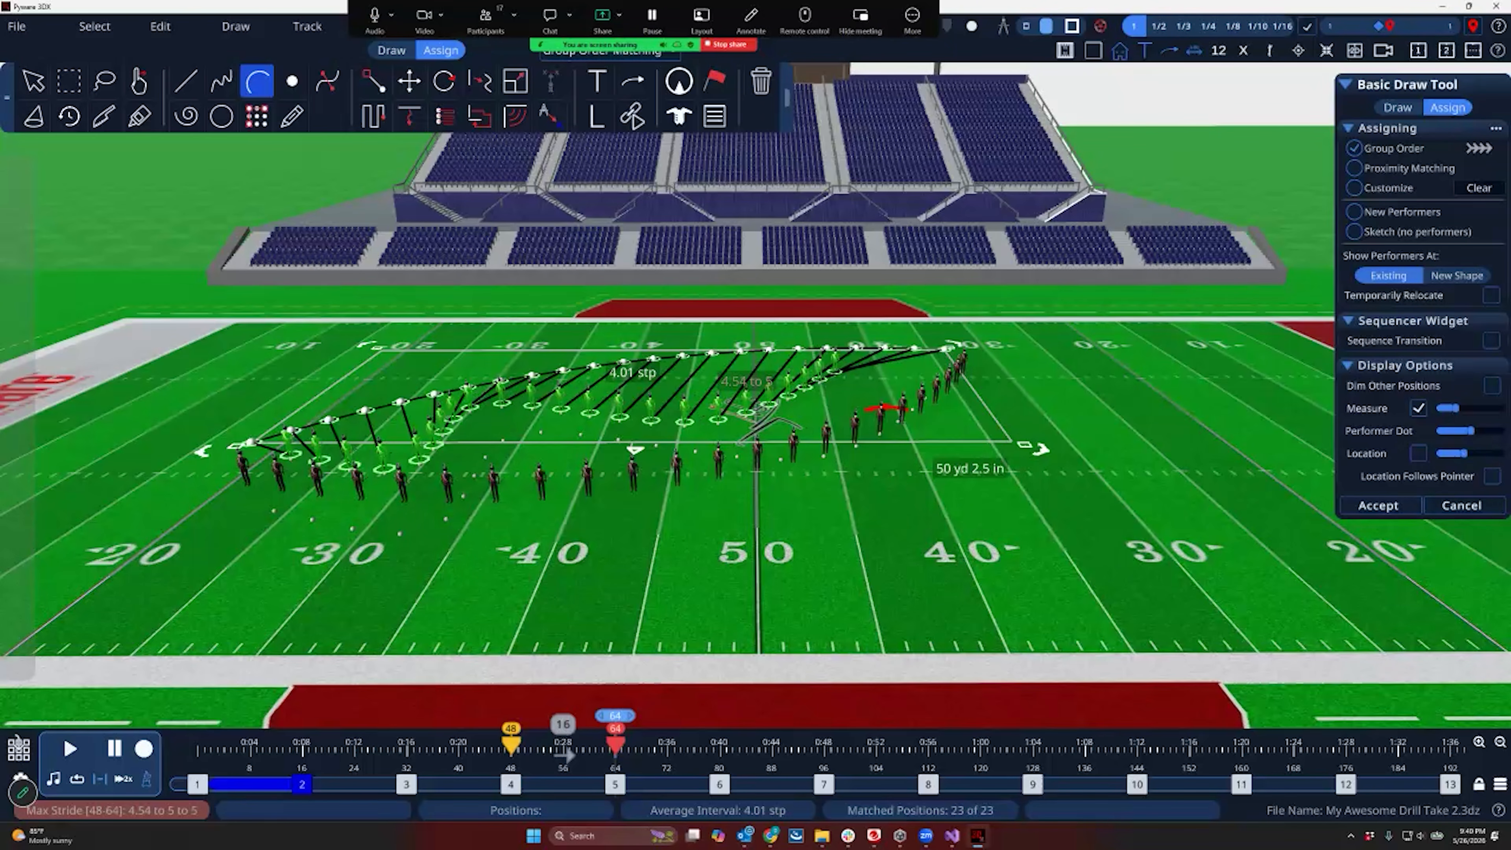
Reshape the back arc to run from the front hash near the 15-yard line to the opposite 40-yard line, accept it and play the move
left_click(1398, 108)
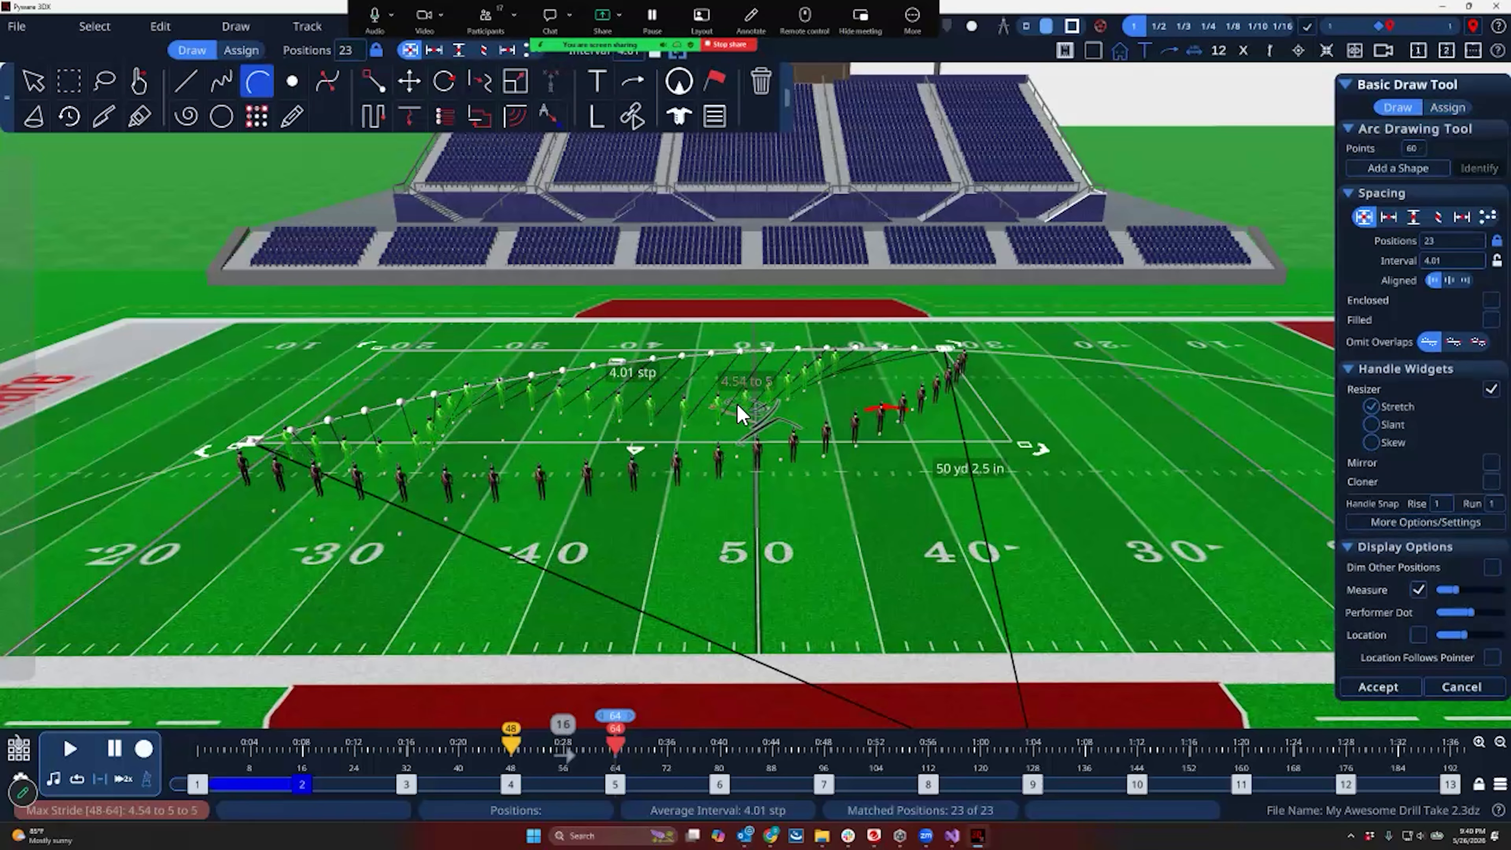
left_click_drag(886, 408, 862, 417)
left_click_drag(927, 355, 939, 362)
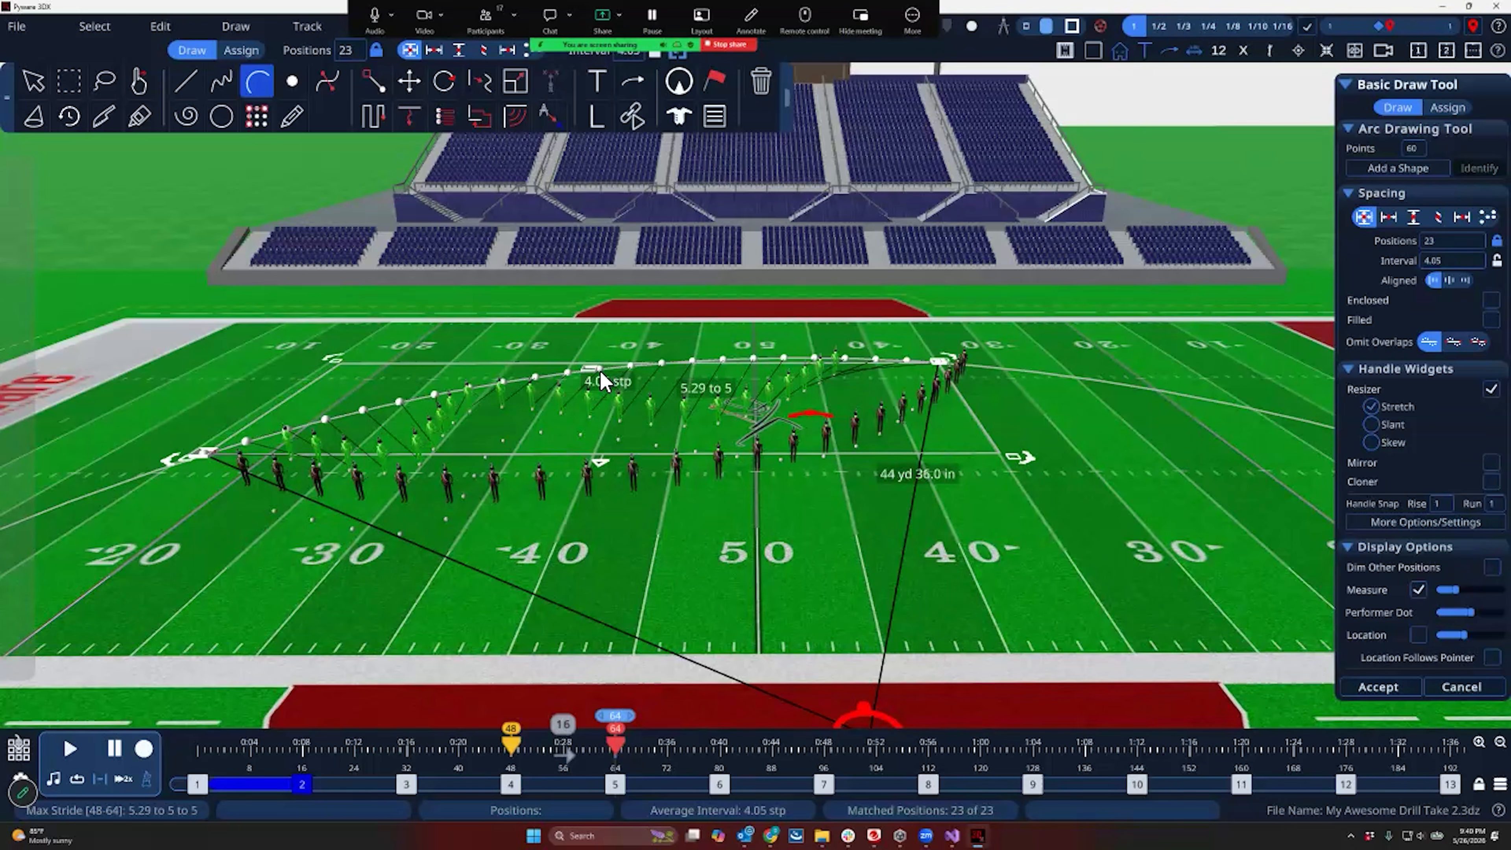
left_click_drag(201, 454, 92, 488)
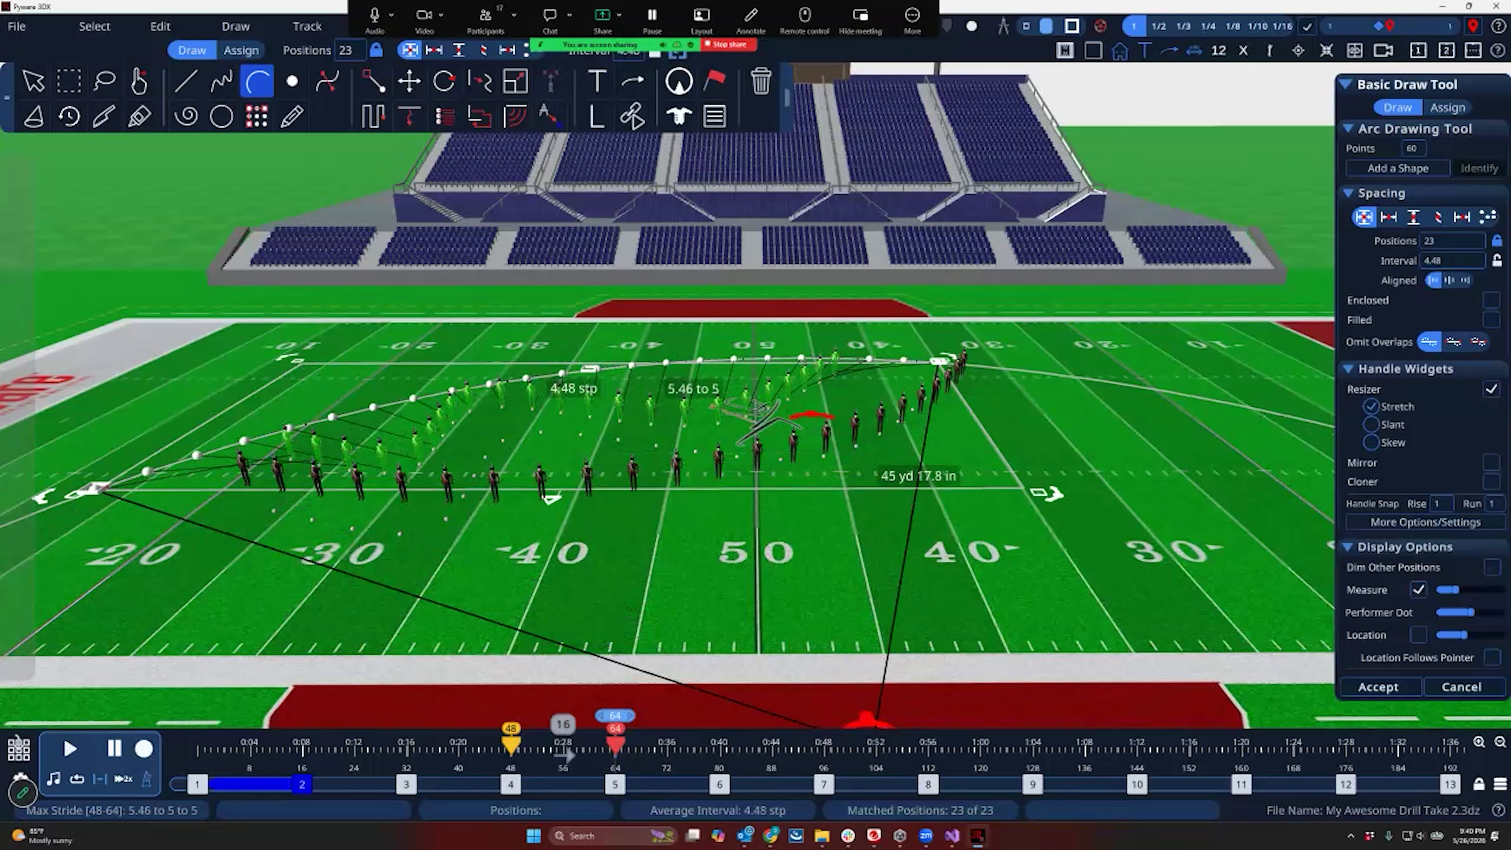
left_click_drag(939, 361, 861, 381)
left_click_drag(571, 405, 570, 419)
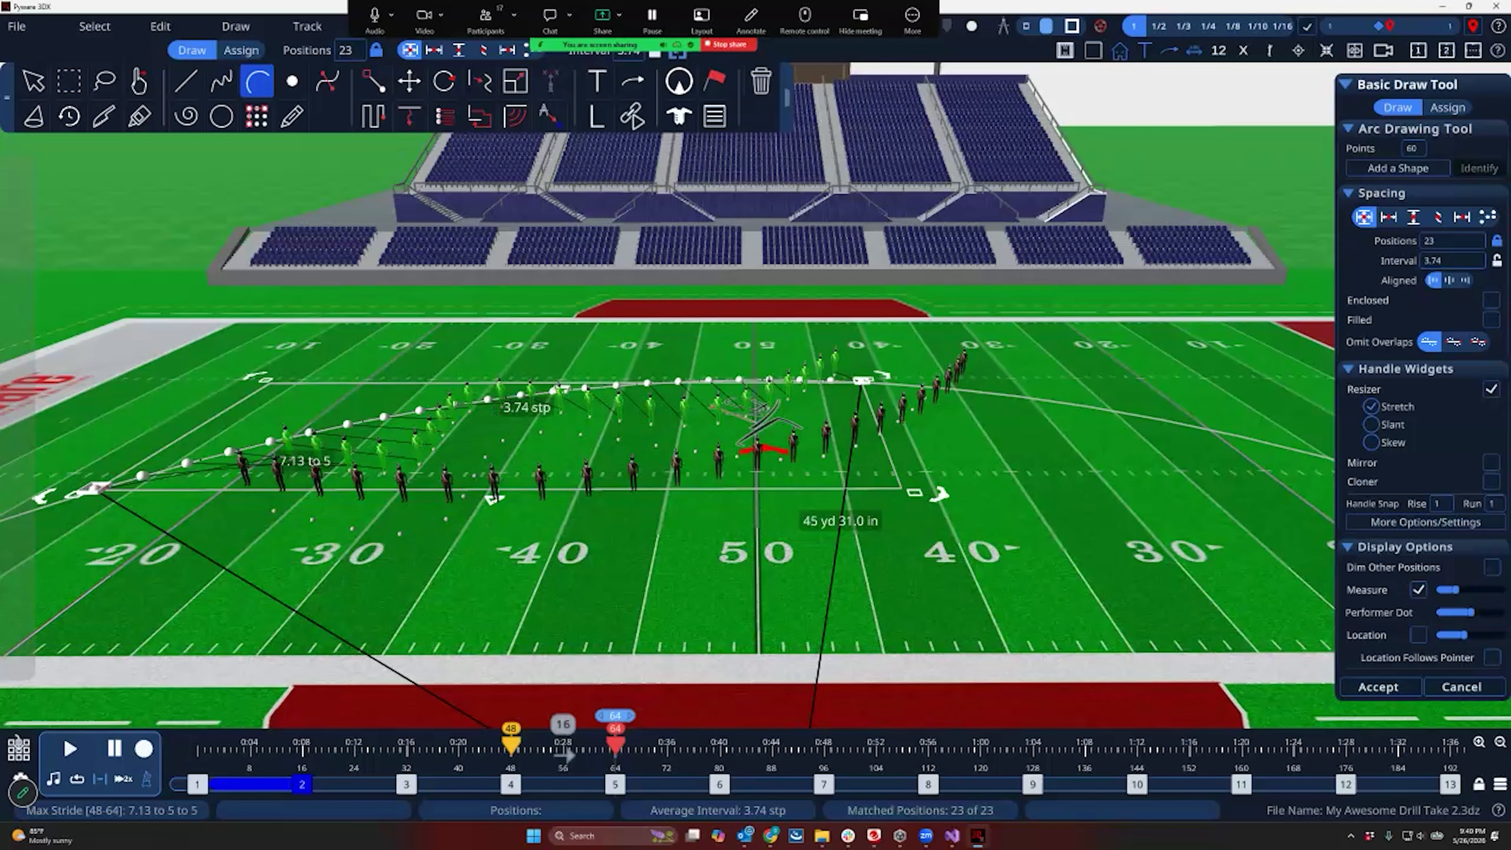
left_click_drag(97, 488, 103, 493)
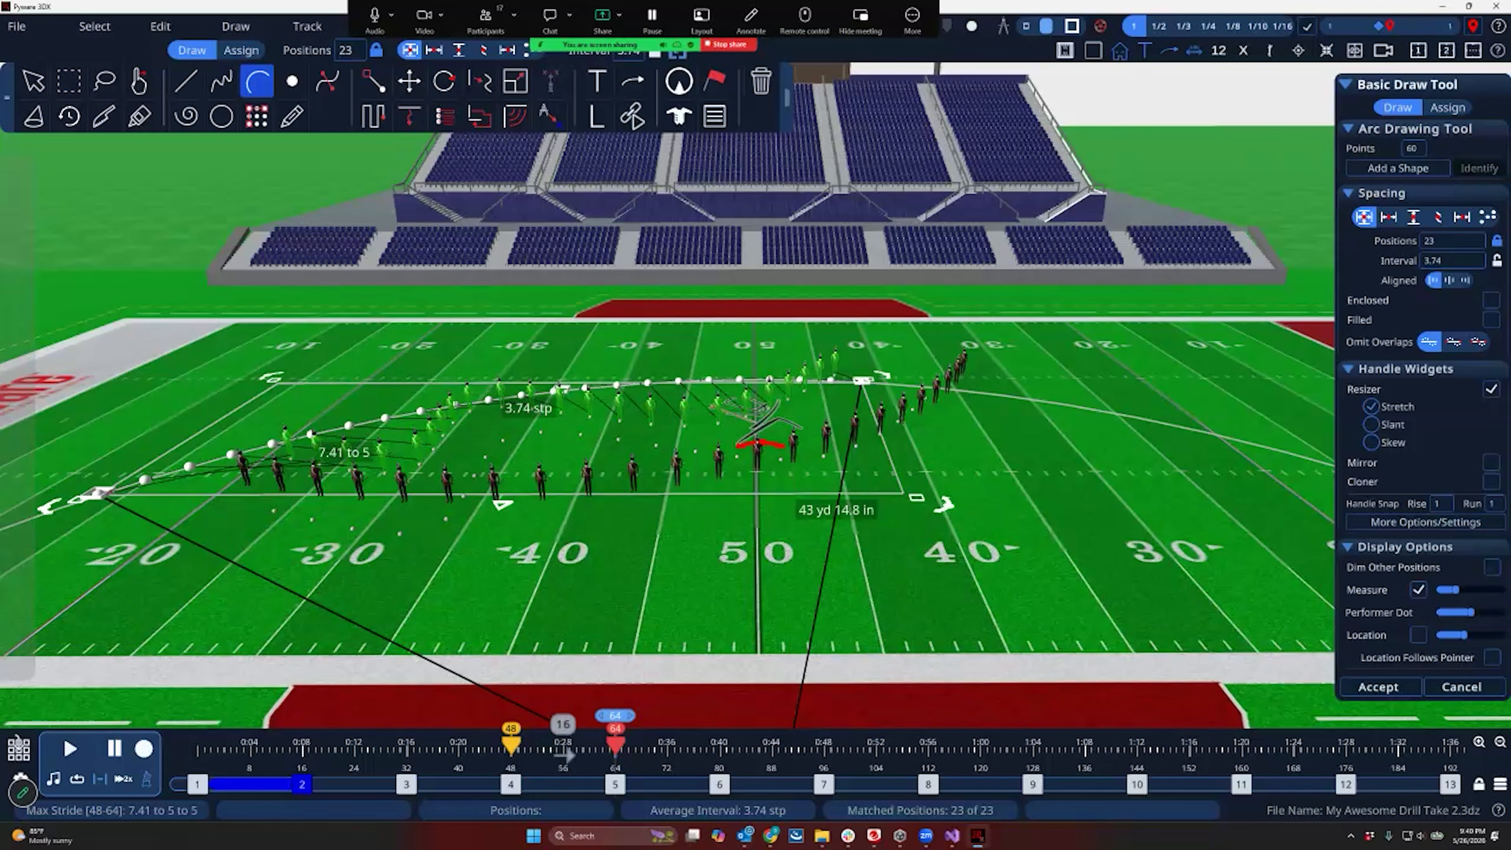
left_click_drag(863, 380, 873, 386)
left_click_drag(725, 727, 681, 717)
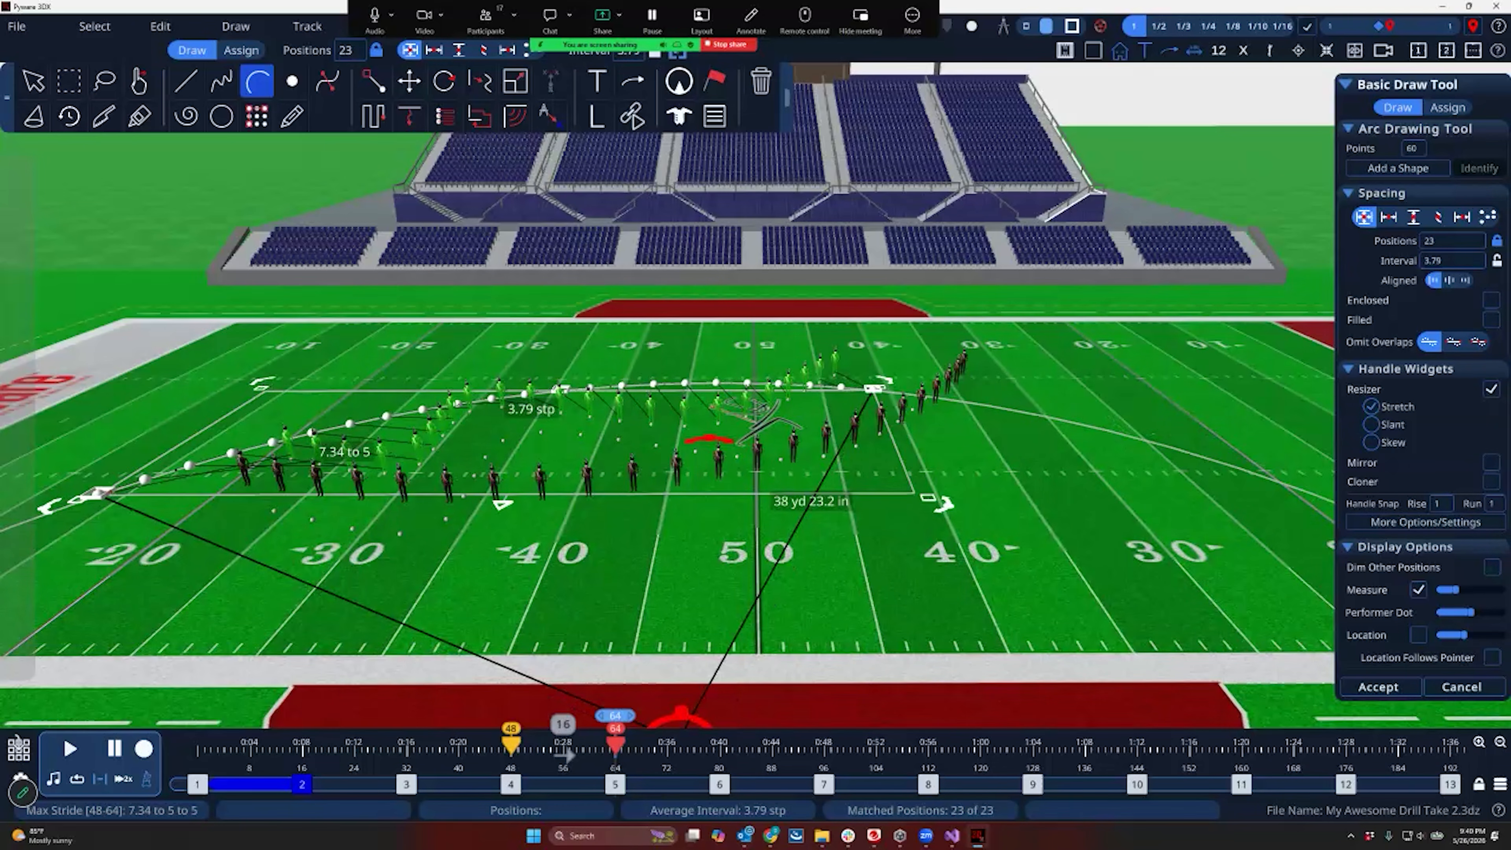
left_click(1378, 687)
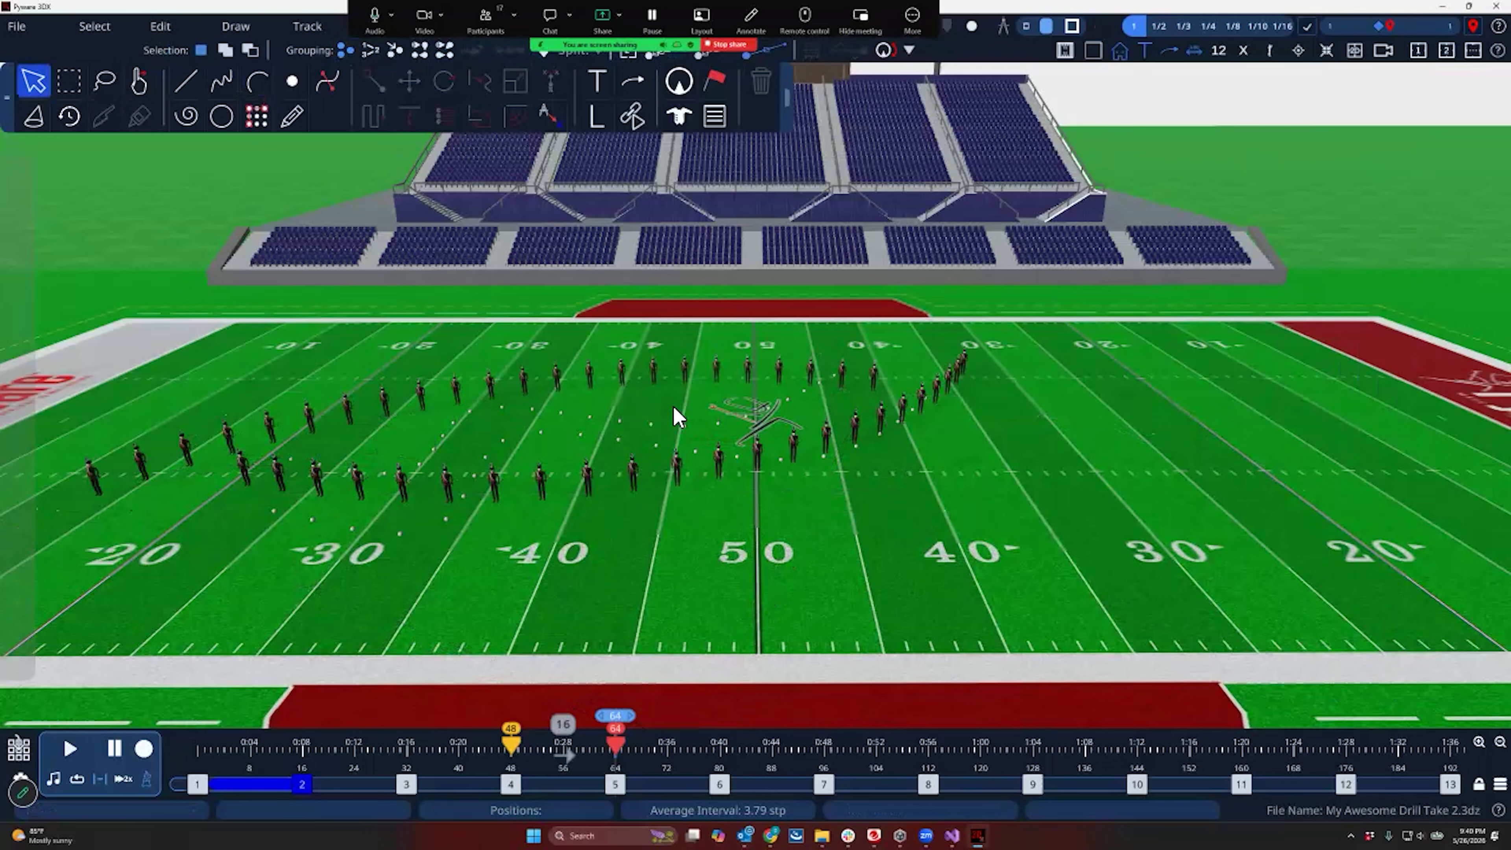
key("space")
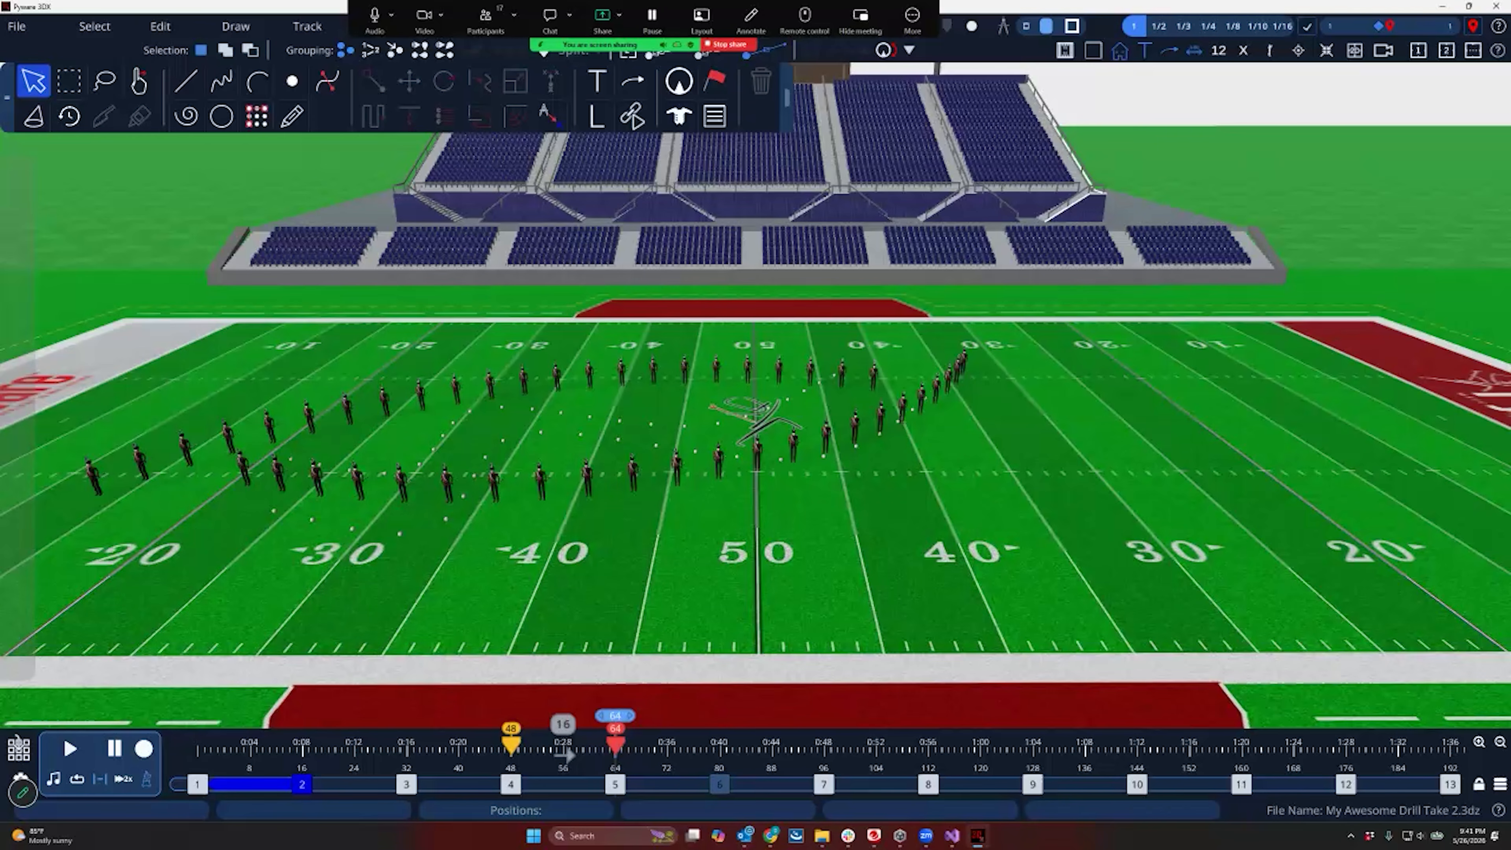
Go to the set at count 80 and reduce the count track scaling until the timeline reaches count 240
left_click(719, 784)
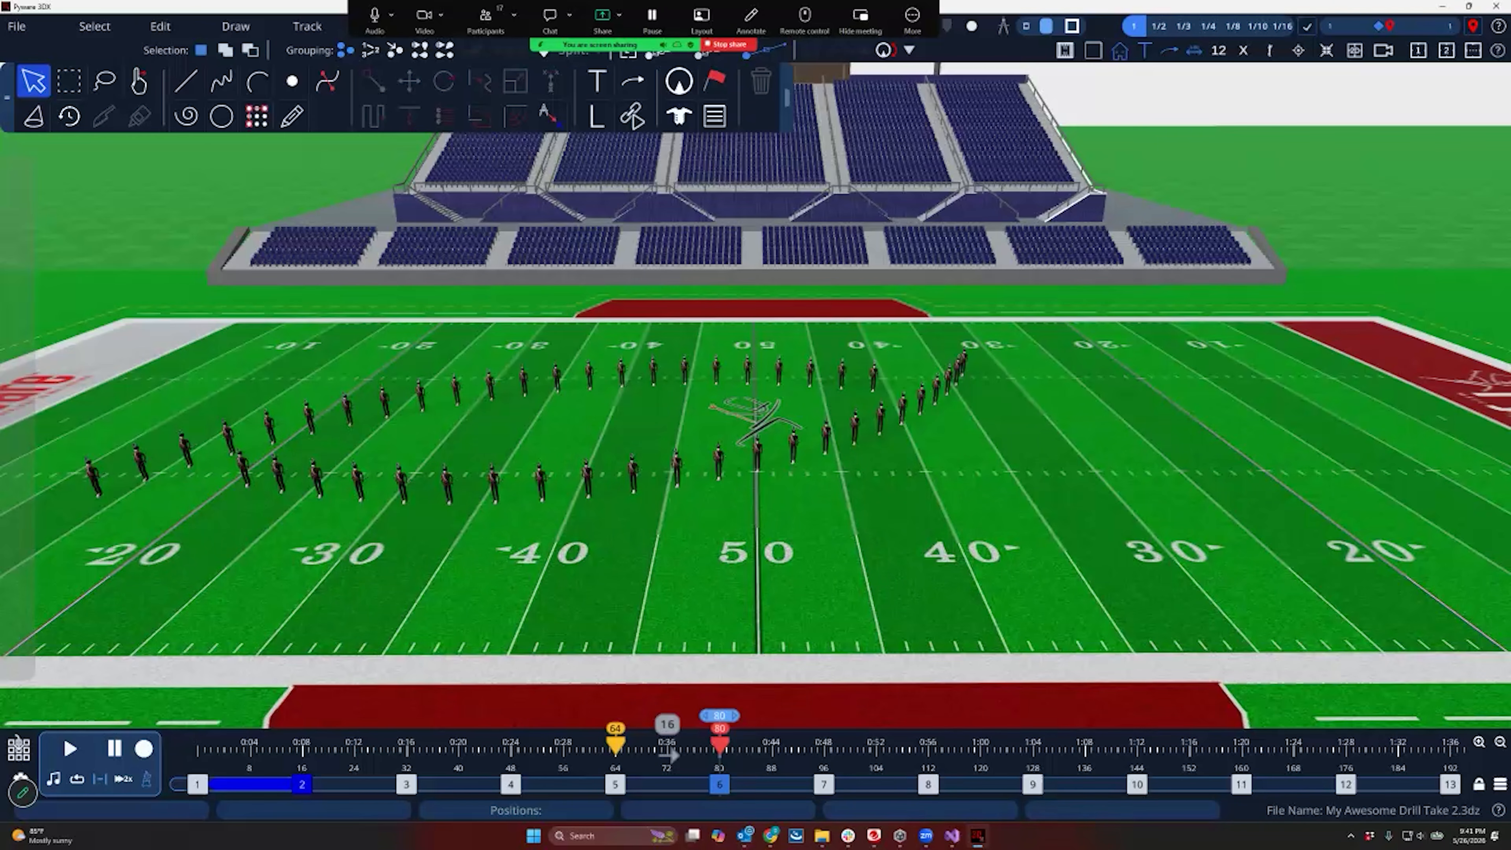
left_click(1500, 785)
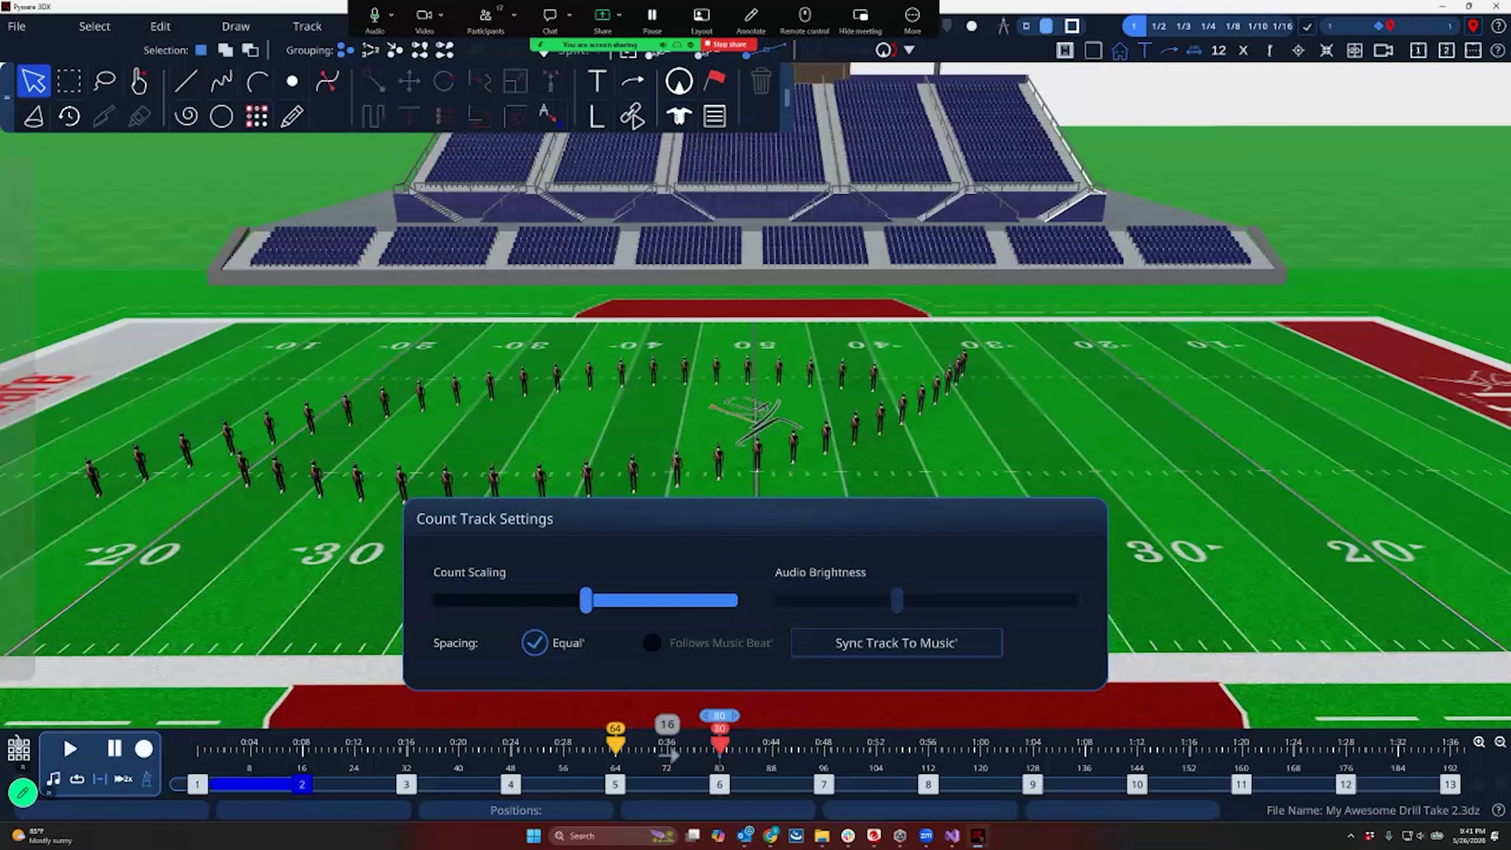
left_click_drag(586, 600, 546, 600)
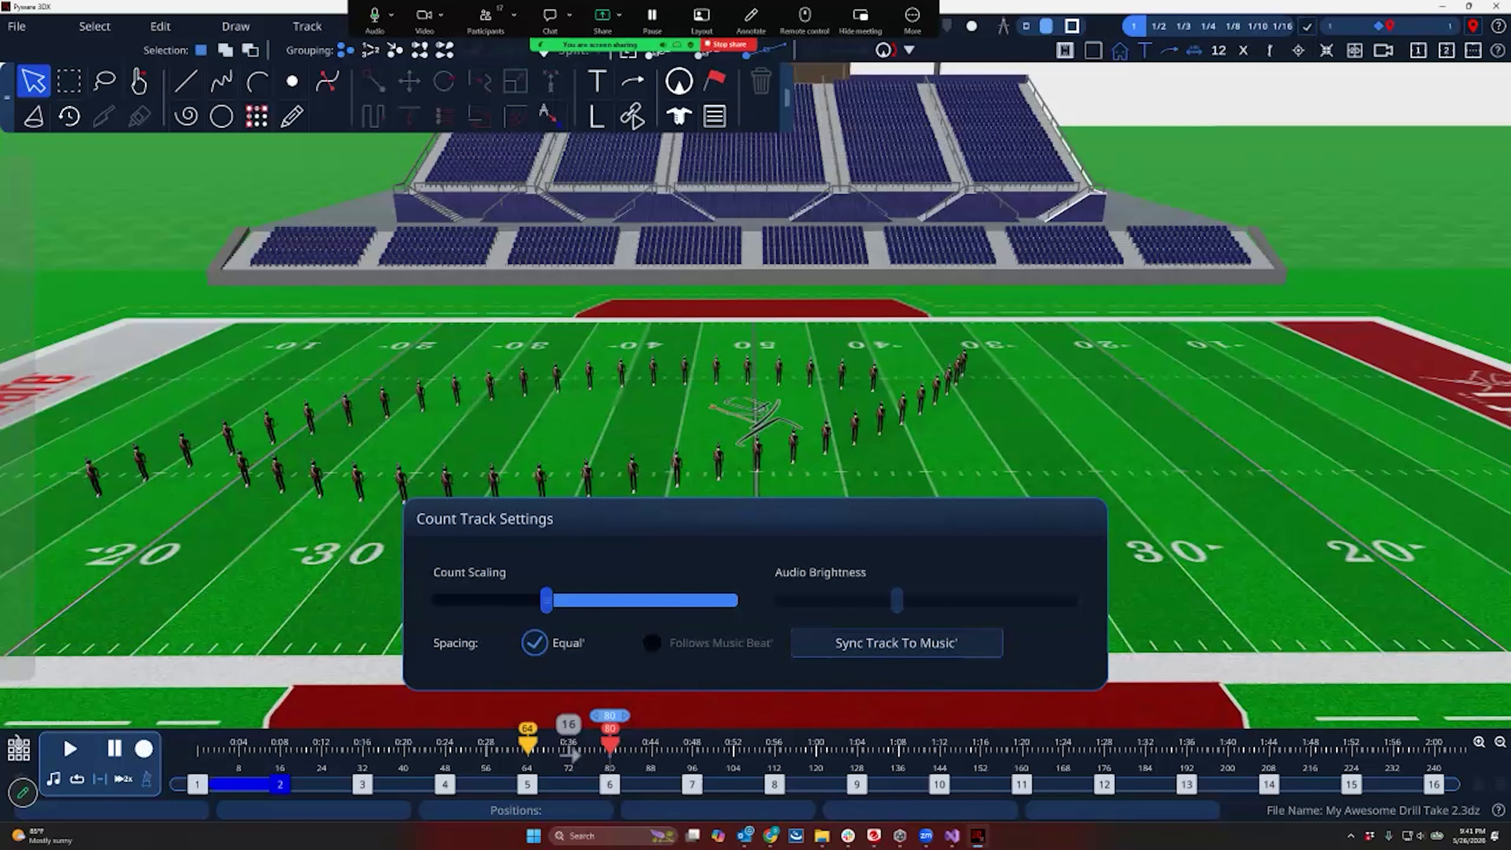
Begin syncing the count track to music and load africa.ogg from the Desktop folder as the audio file
left_click(896, 643)
left_click(696, 429)
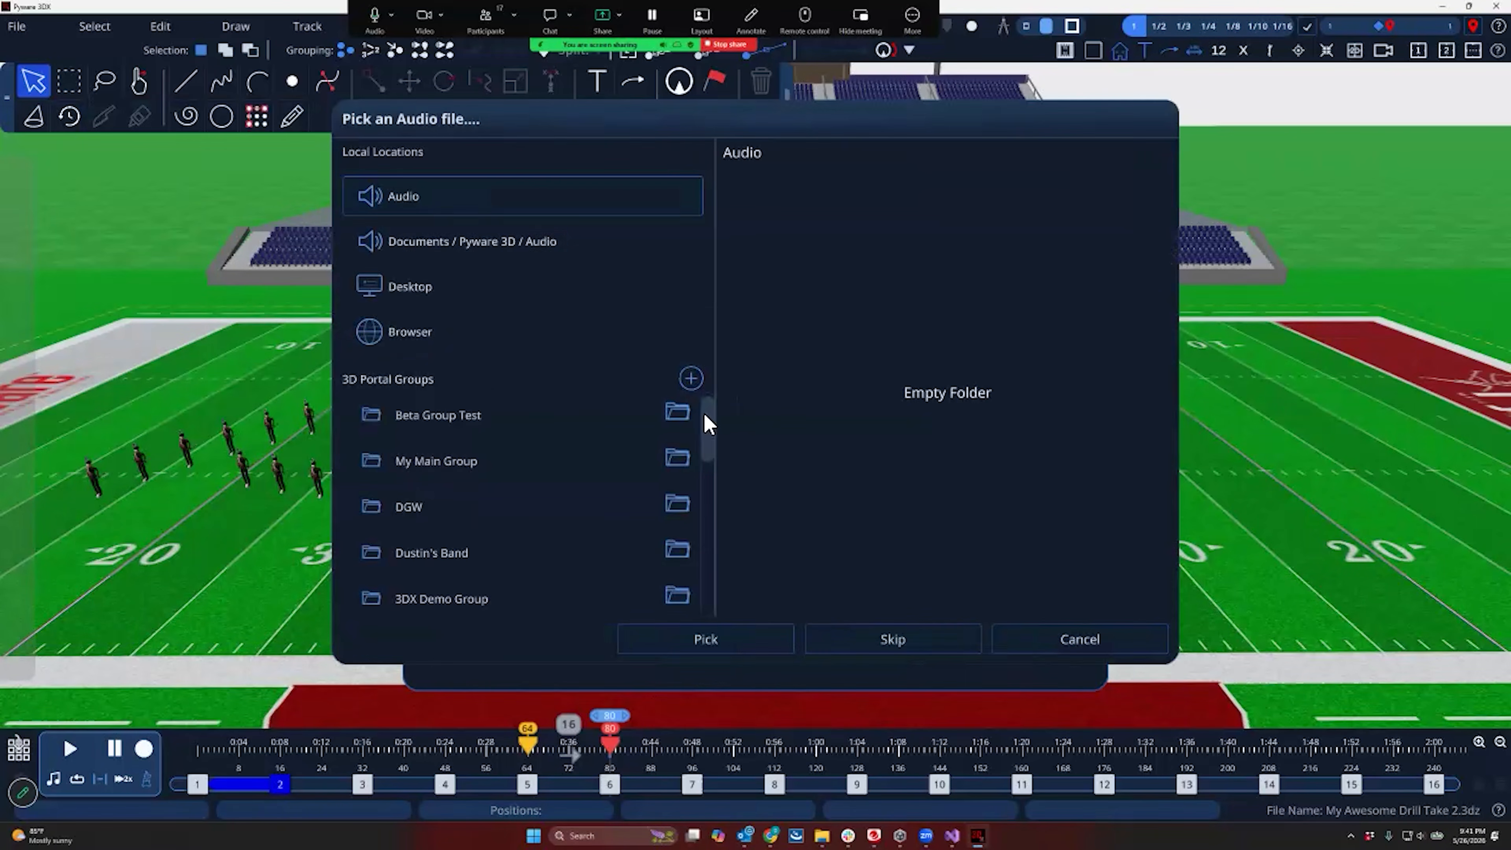
left_click(488, 243)
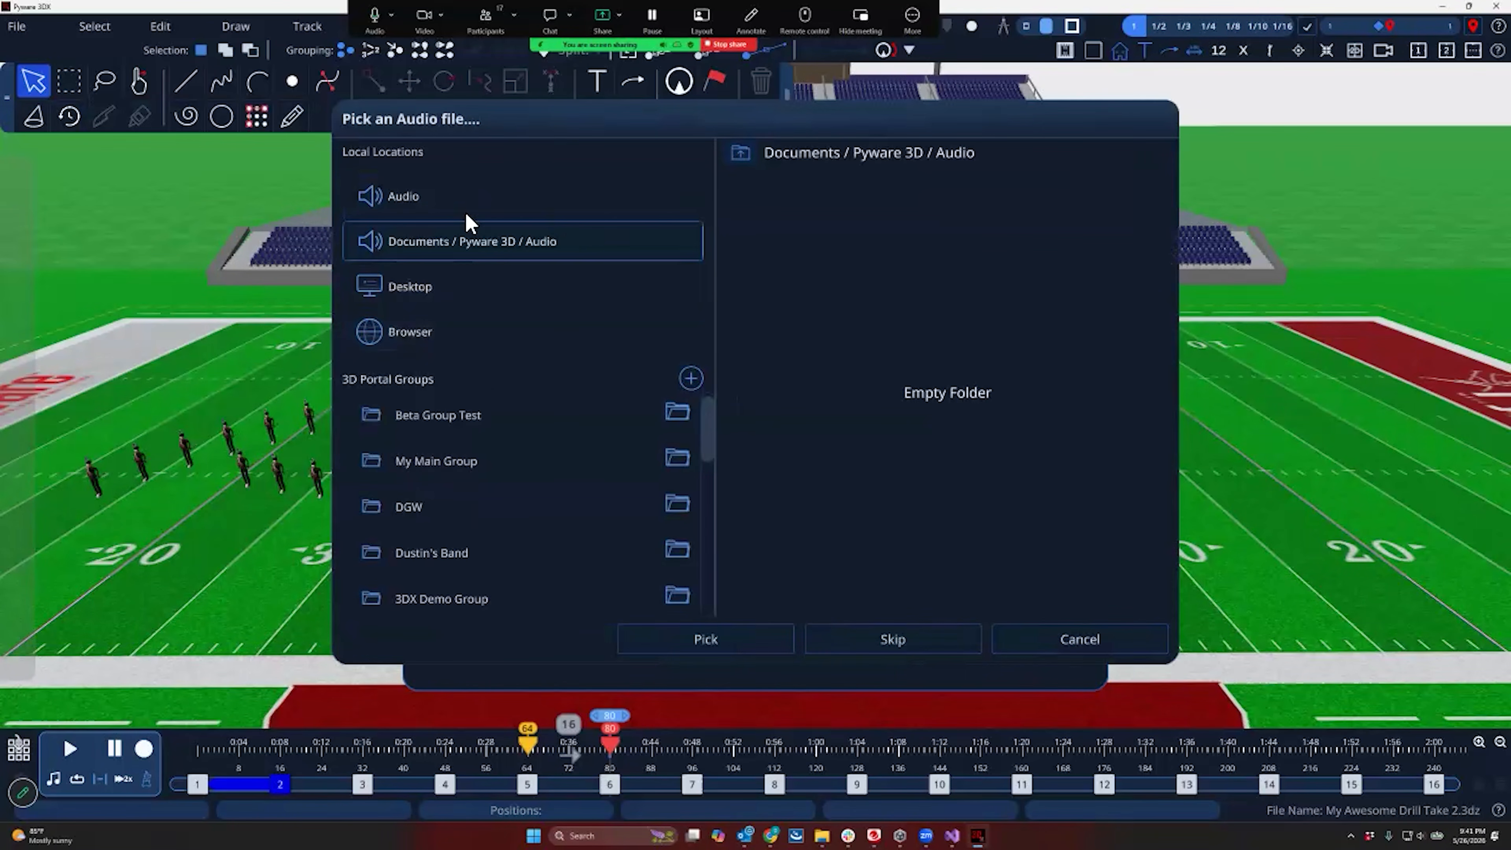
left_click(458, 292)
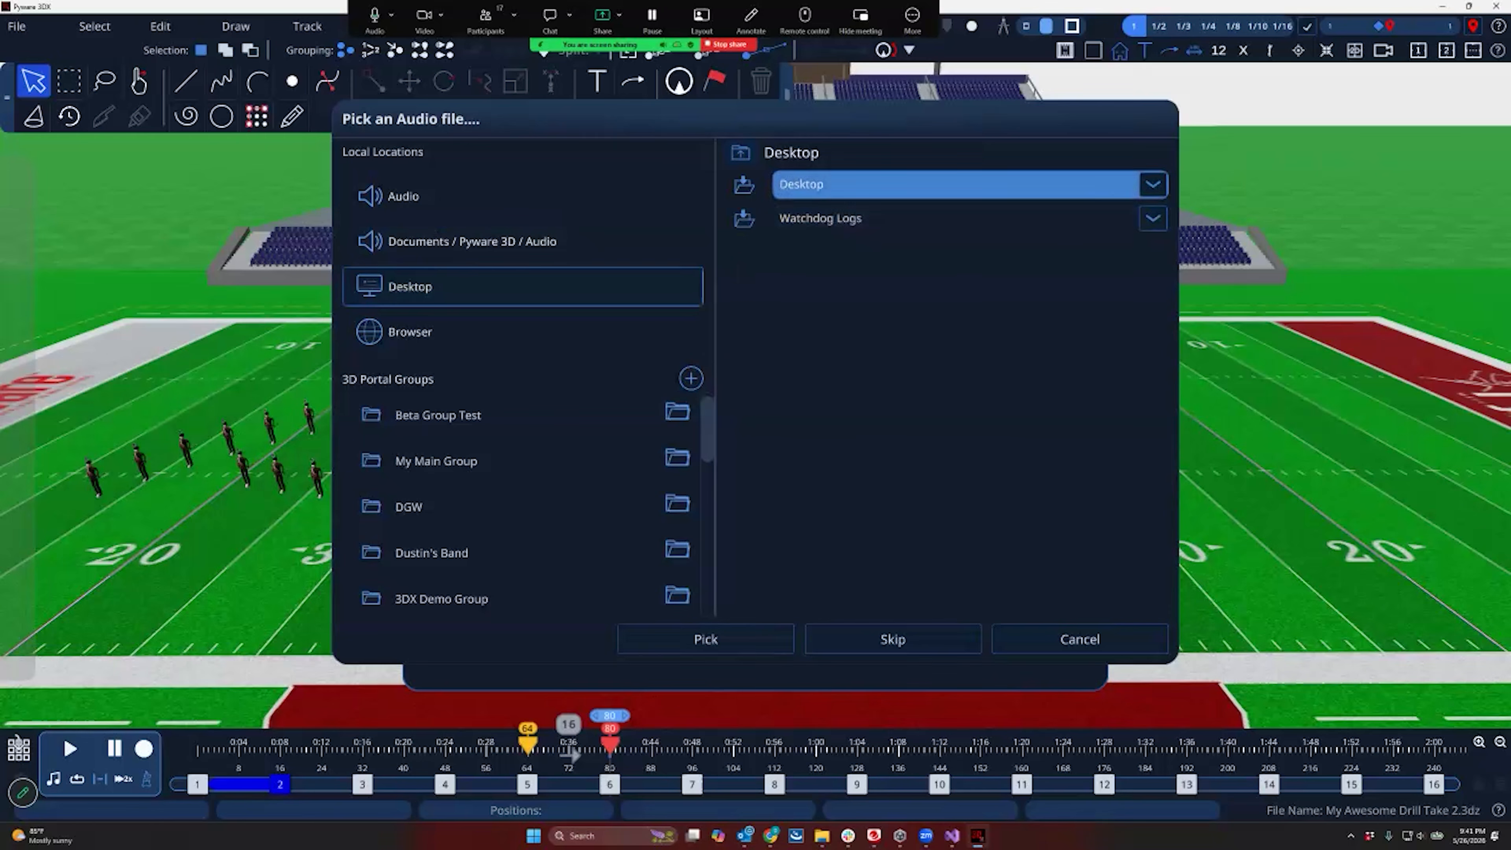
left_click(1152, 185)
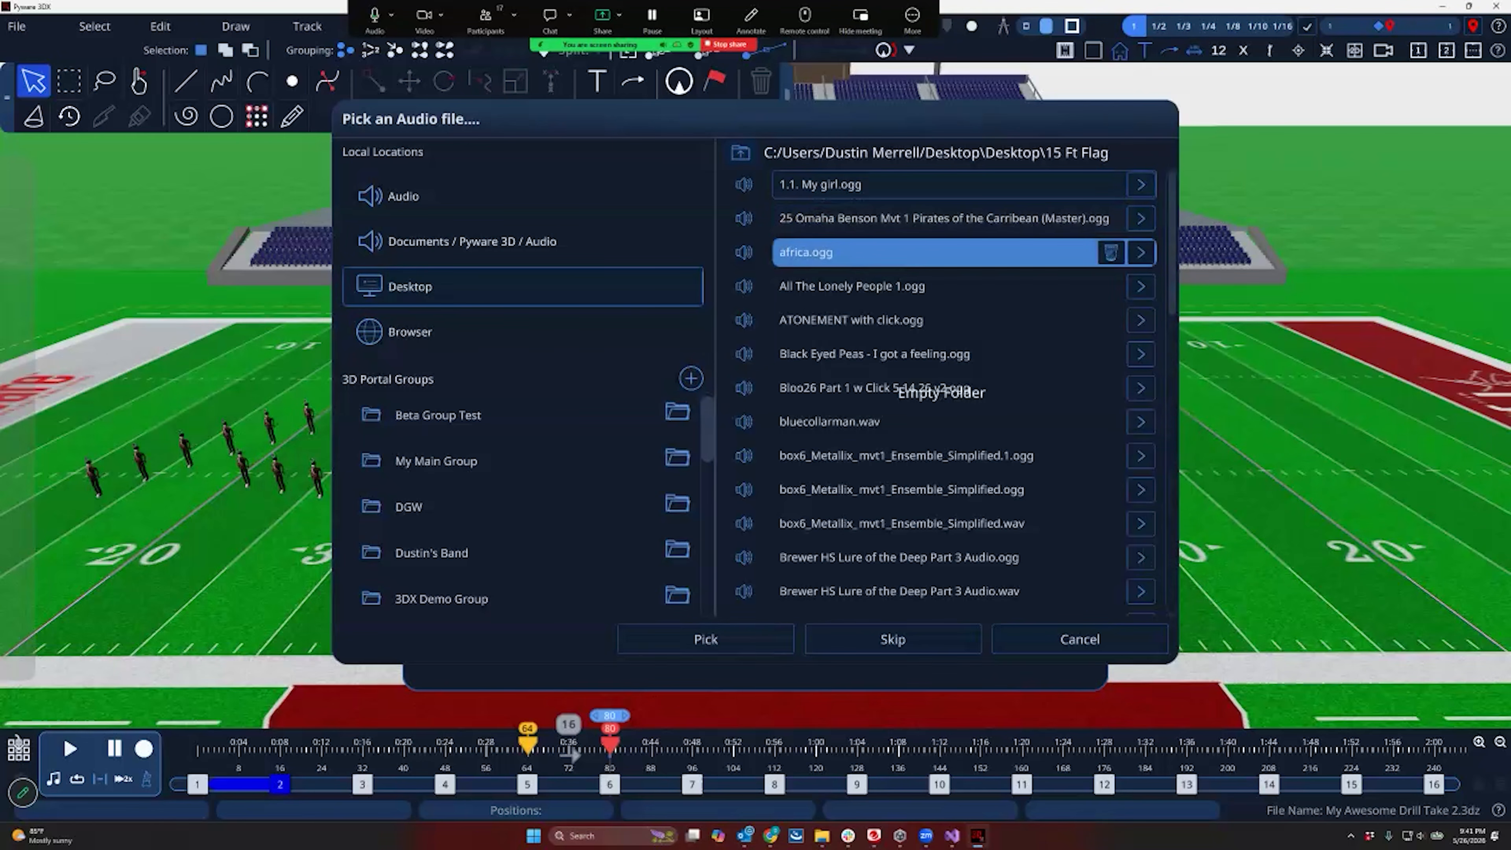
left_click(1141, 252)
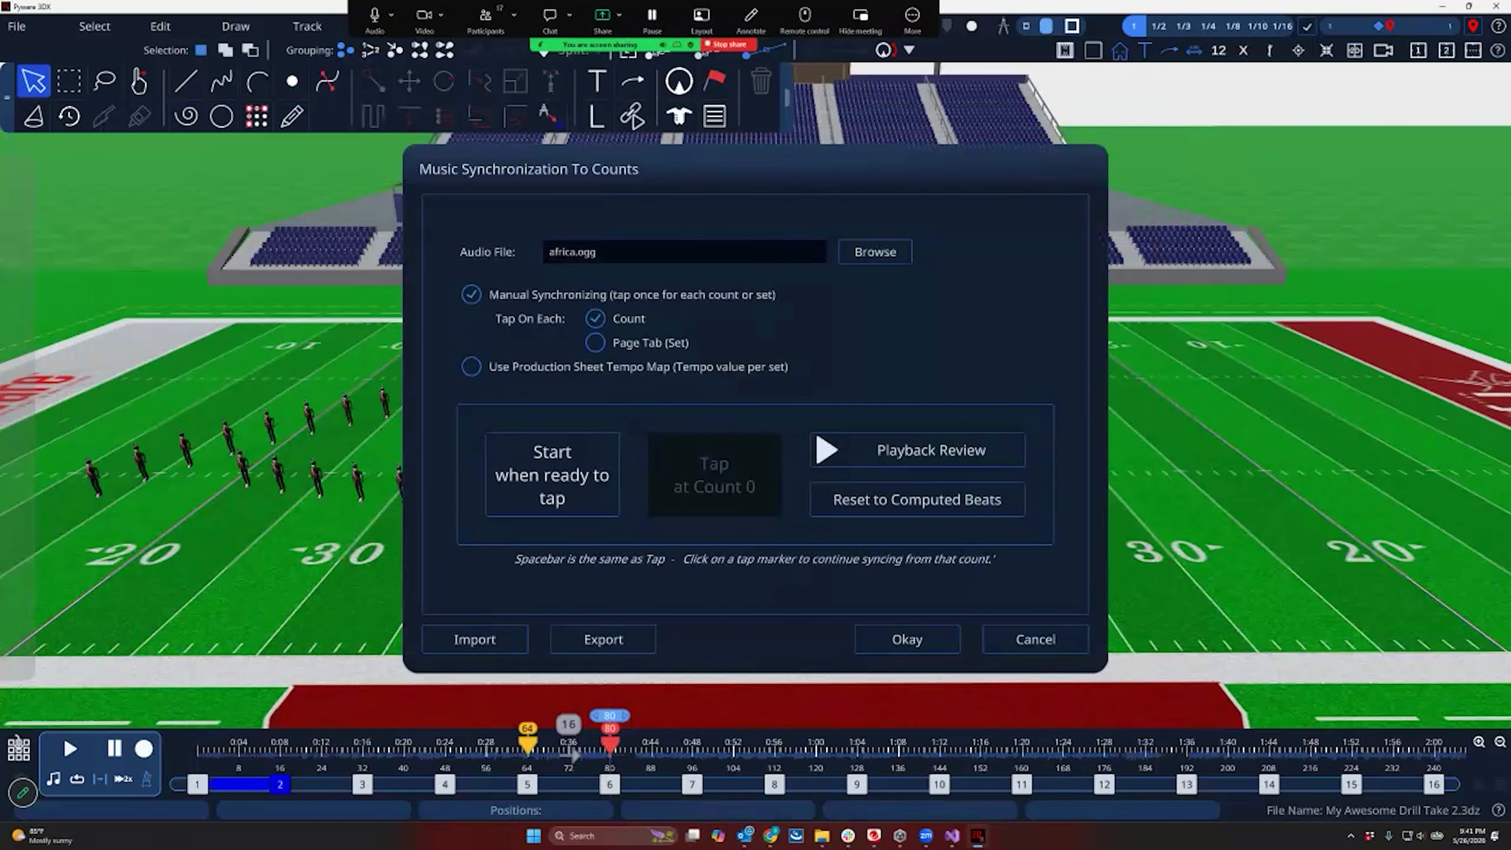
Replace the audio file for the music sync with 1.1. My girl.ogg from the Desktop folder
left_click(874, 251)
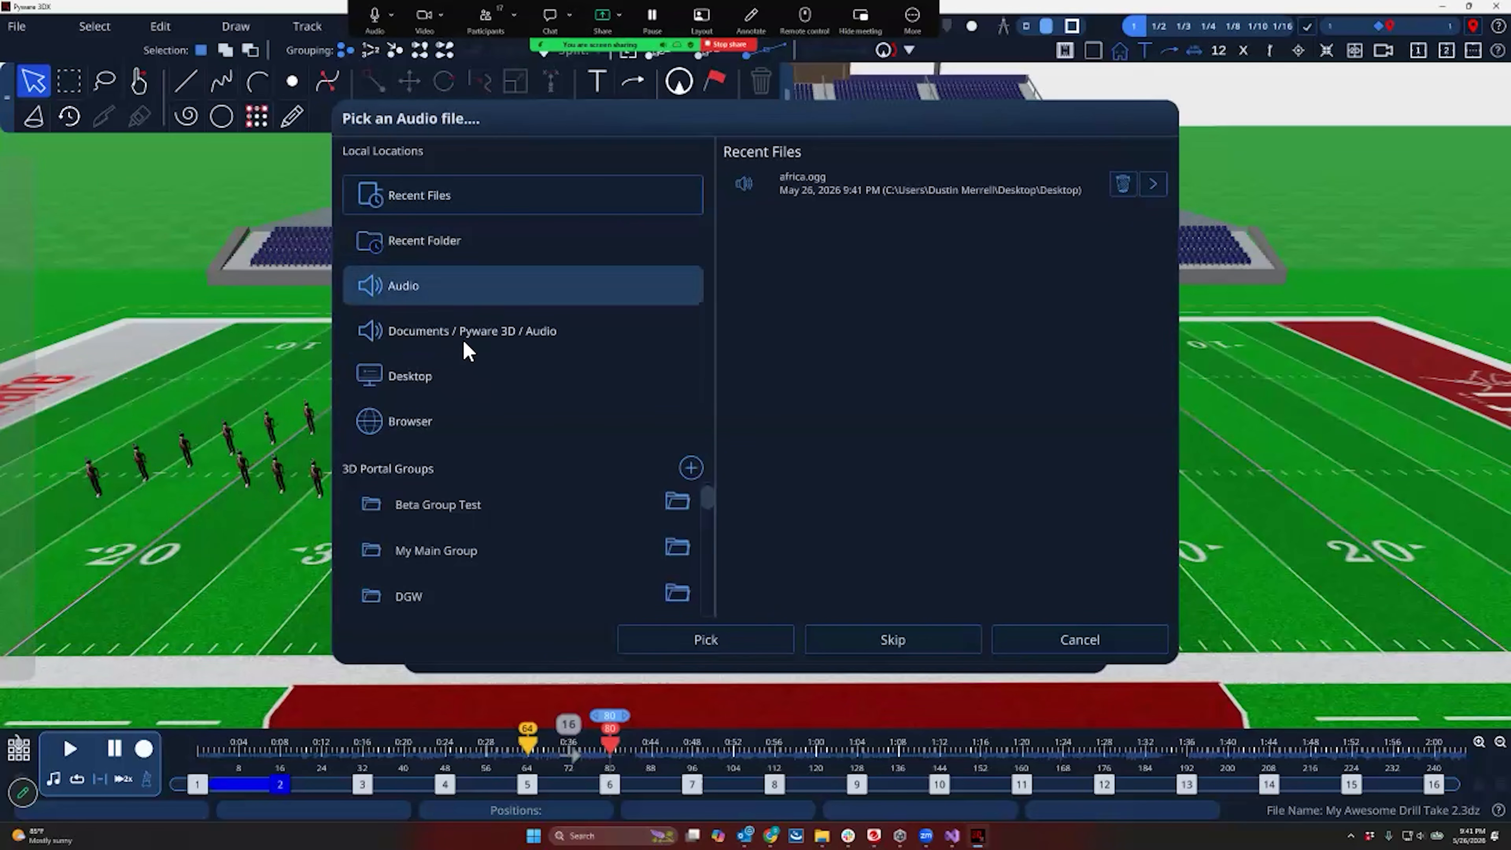
left_click(440, 378)
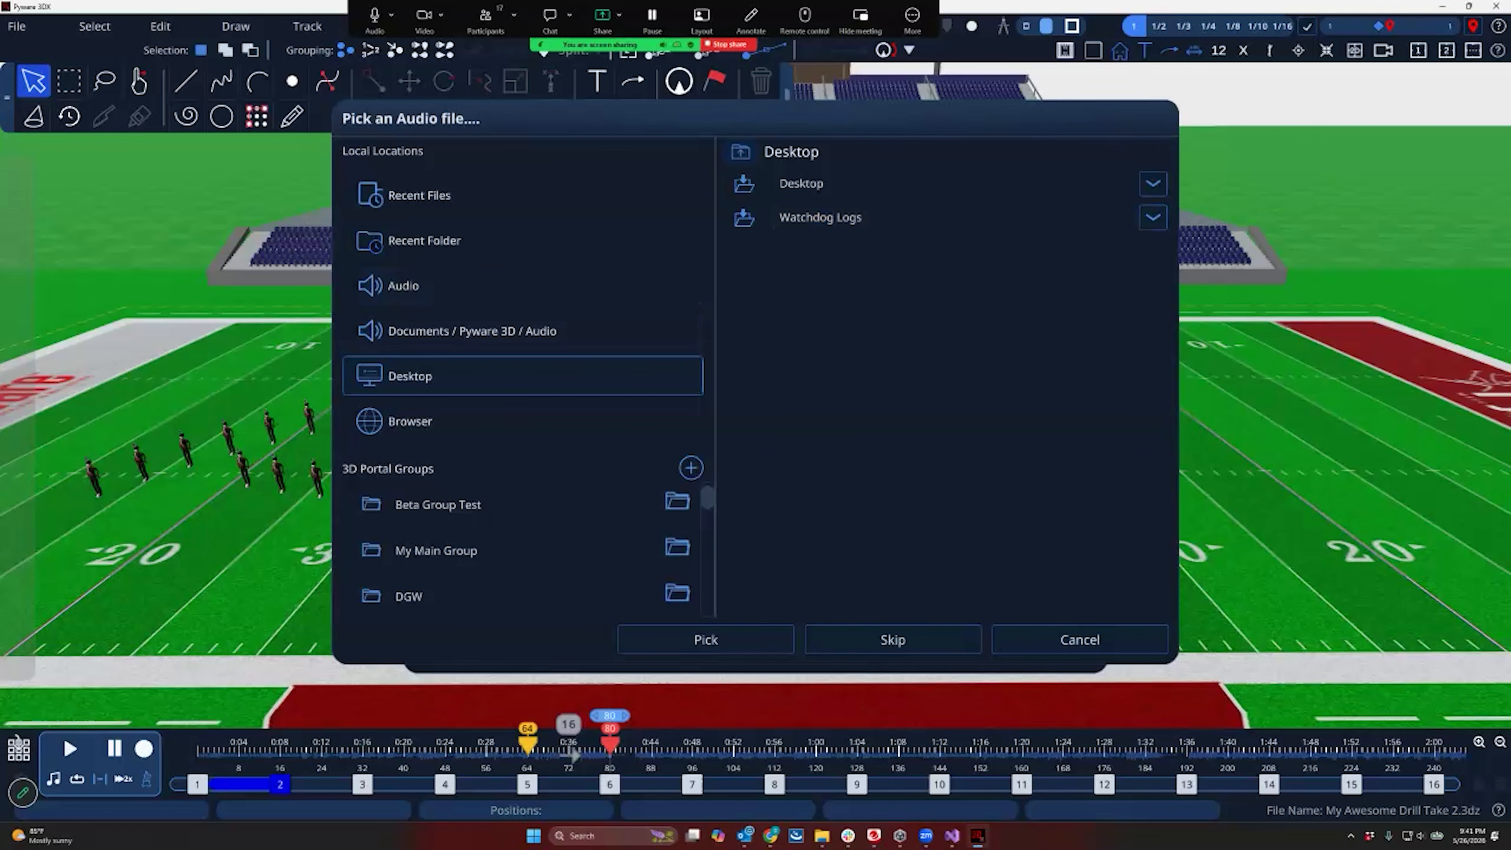
left_click(803, 183)
left_click(803, 183)
left_click(803, 184)
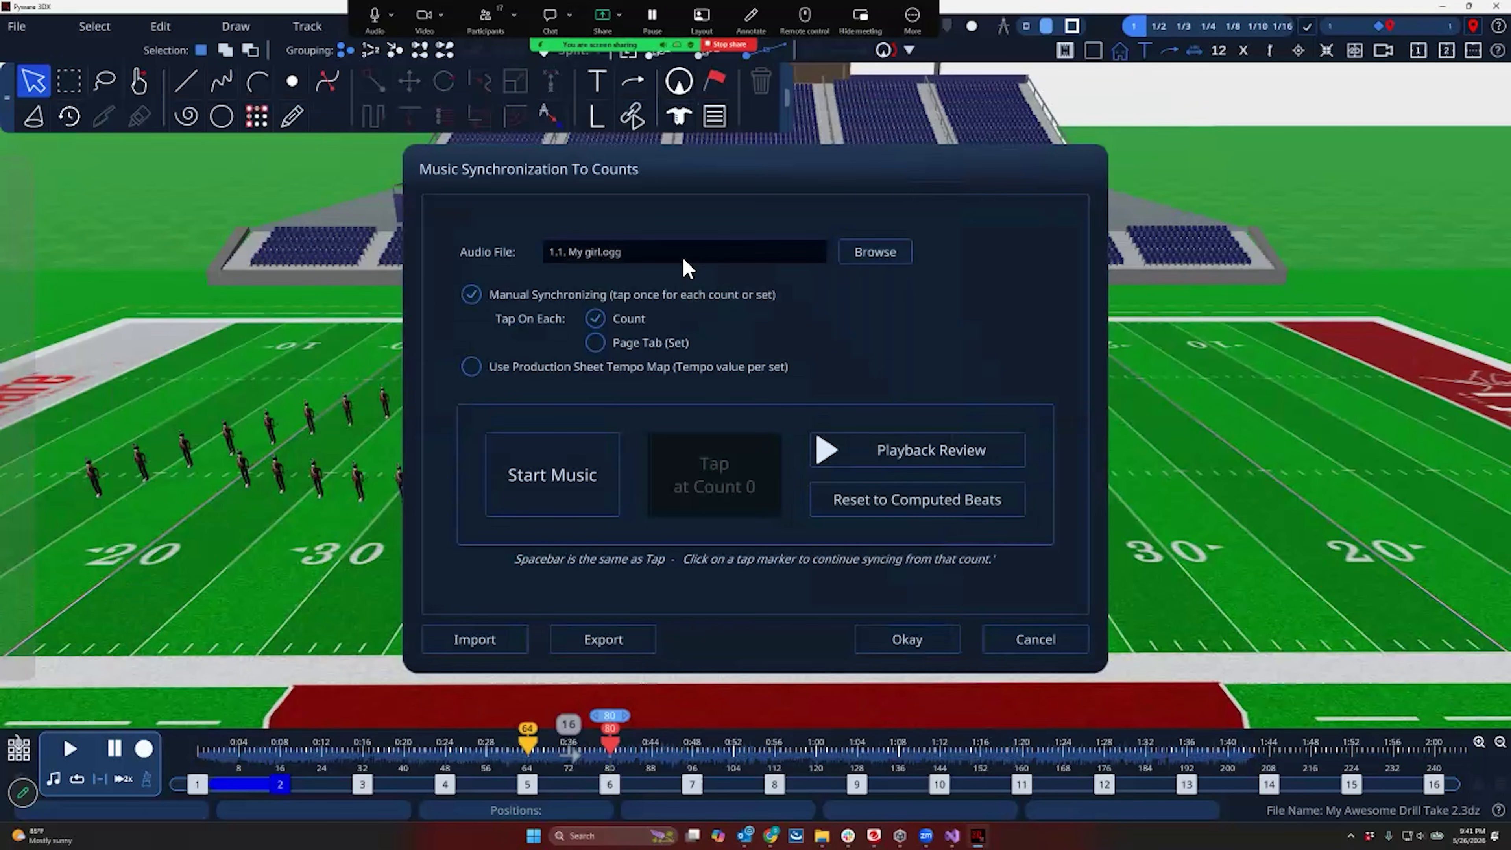
Browse the Desktop folder's audio files and load Movement 1.ogg for the music sync
left_click(874, 251)
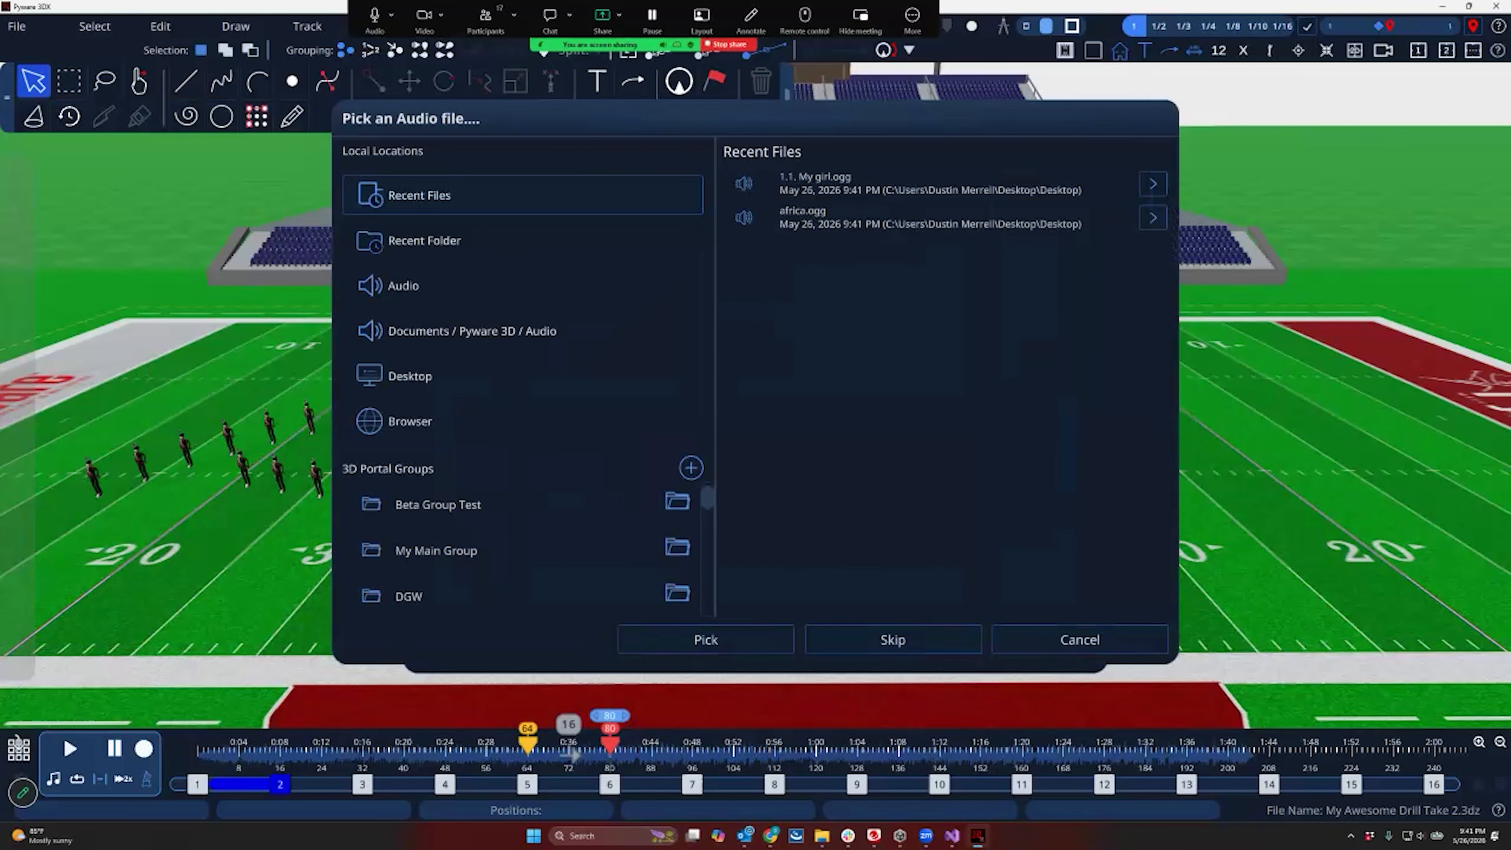
left_click(467, 384)
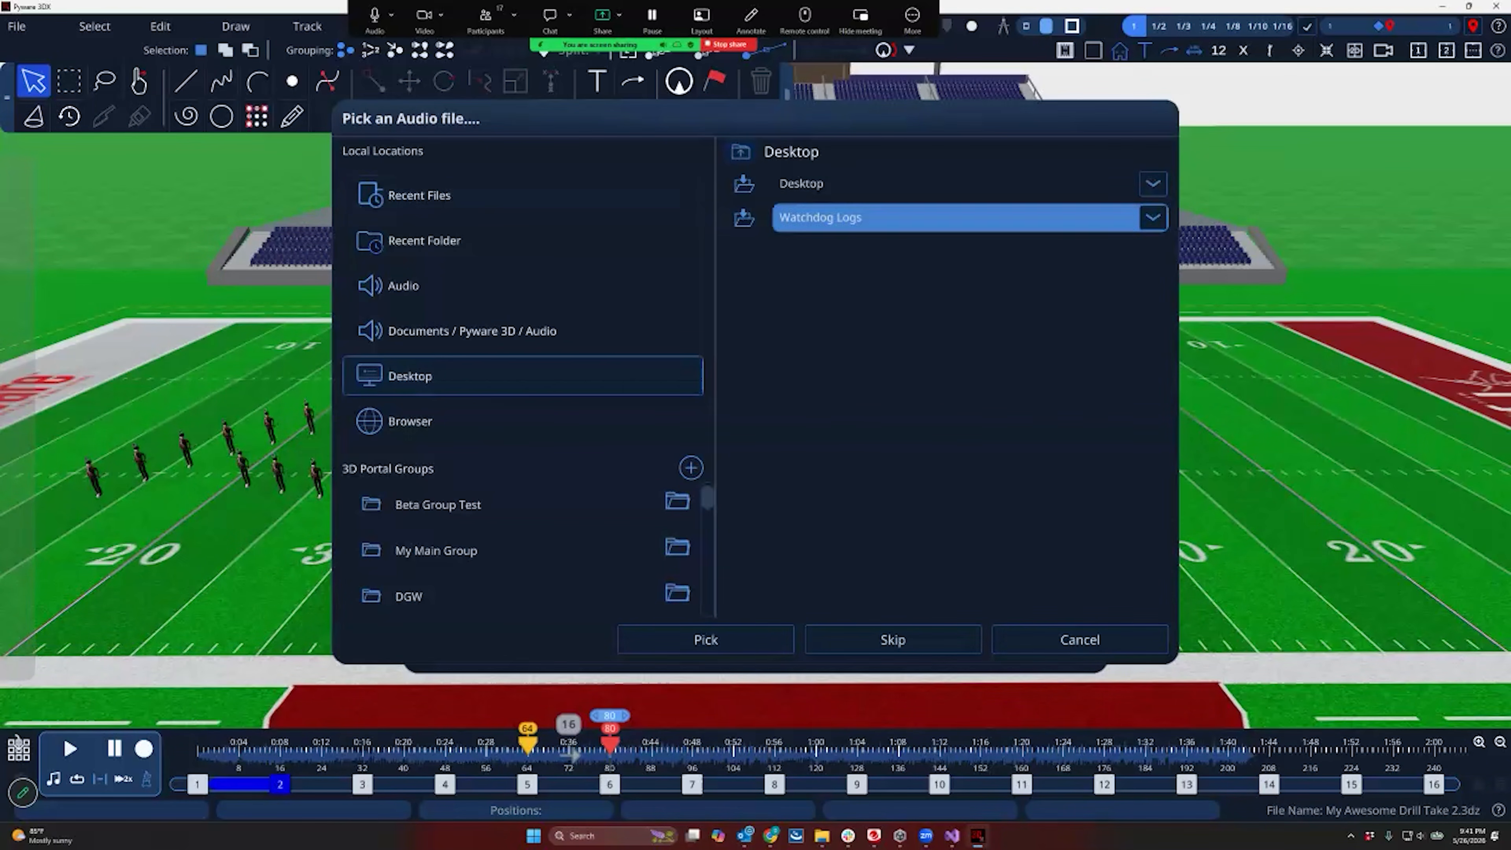
left_click(803, 183)
left_click(803, 184)
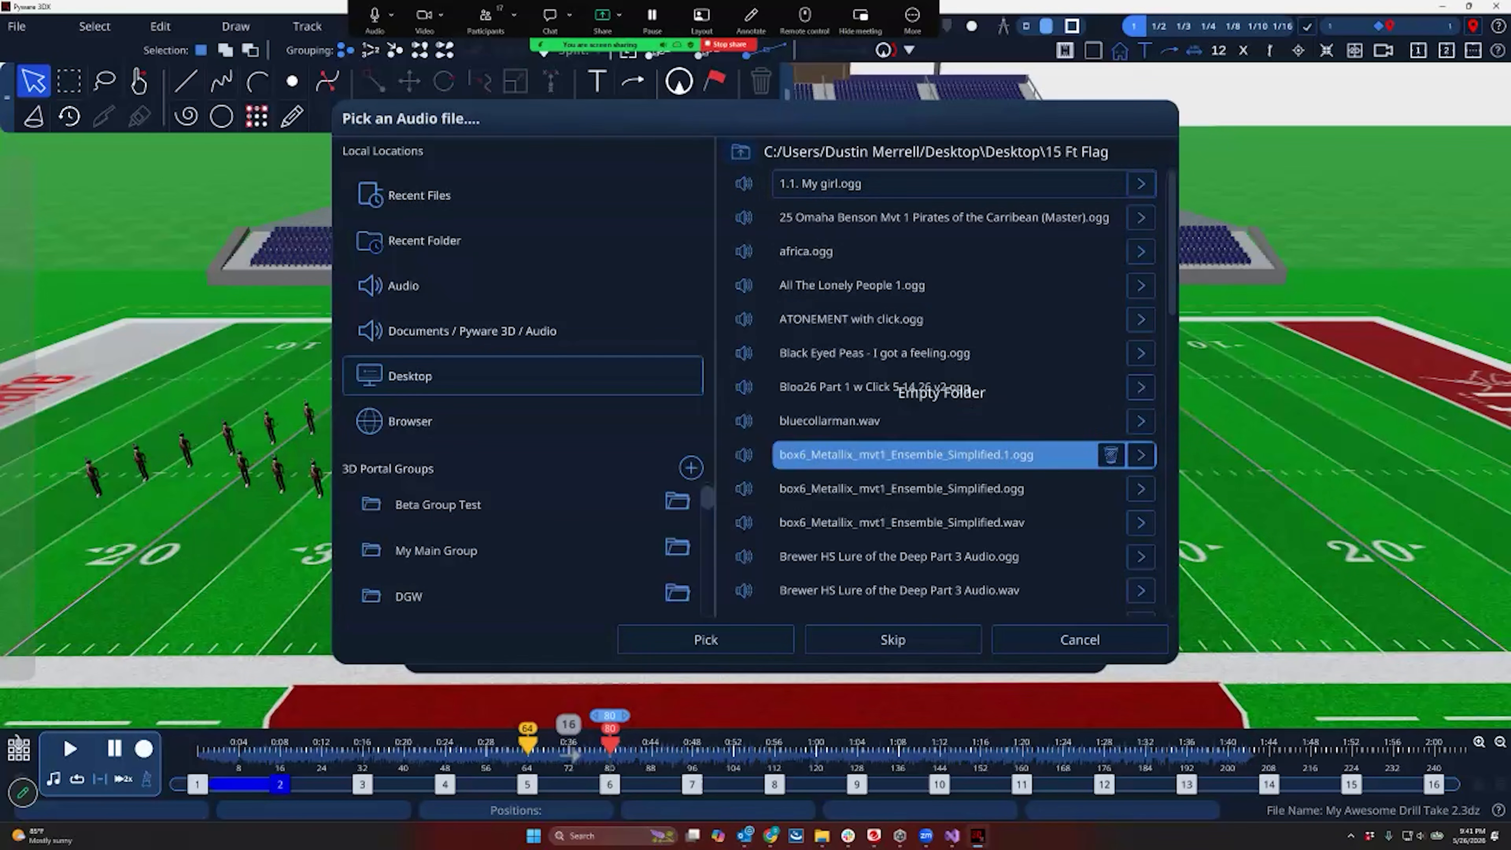
scroll(946, 393, "down", 2)
scroll(946, 393, "down", 10)
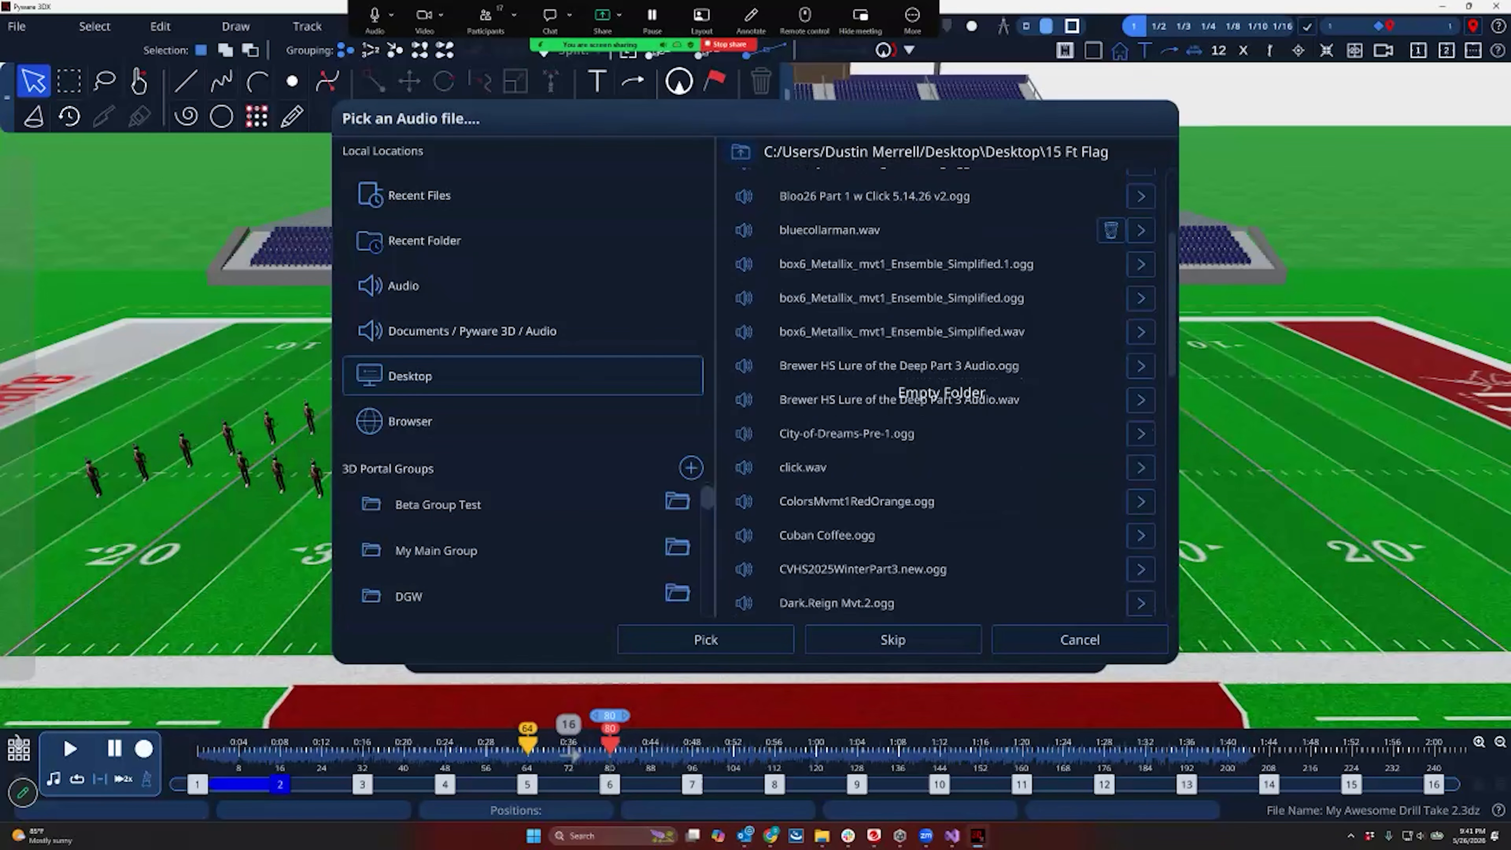
left_click(946, 468)
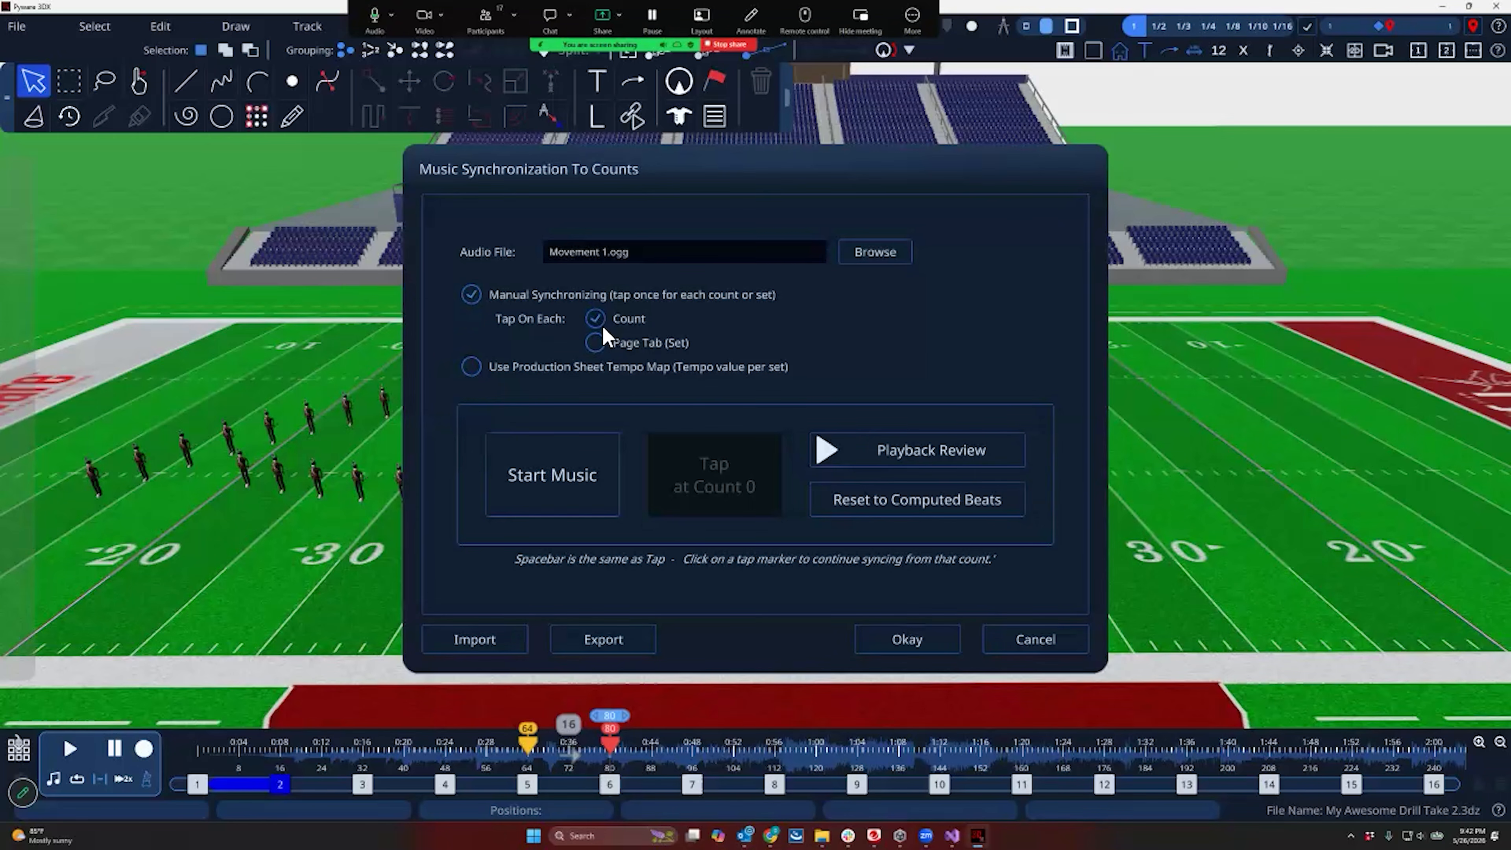
Sync by the production sheet tempo map at 120 BPM with no lead-in, reset to computed beats and accept
left_click(595, 342)
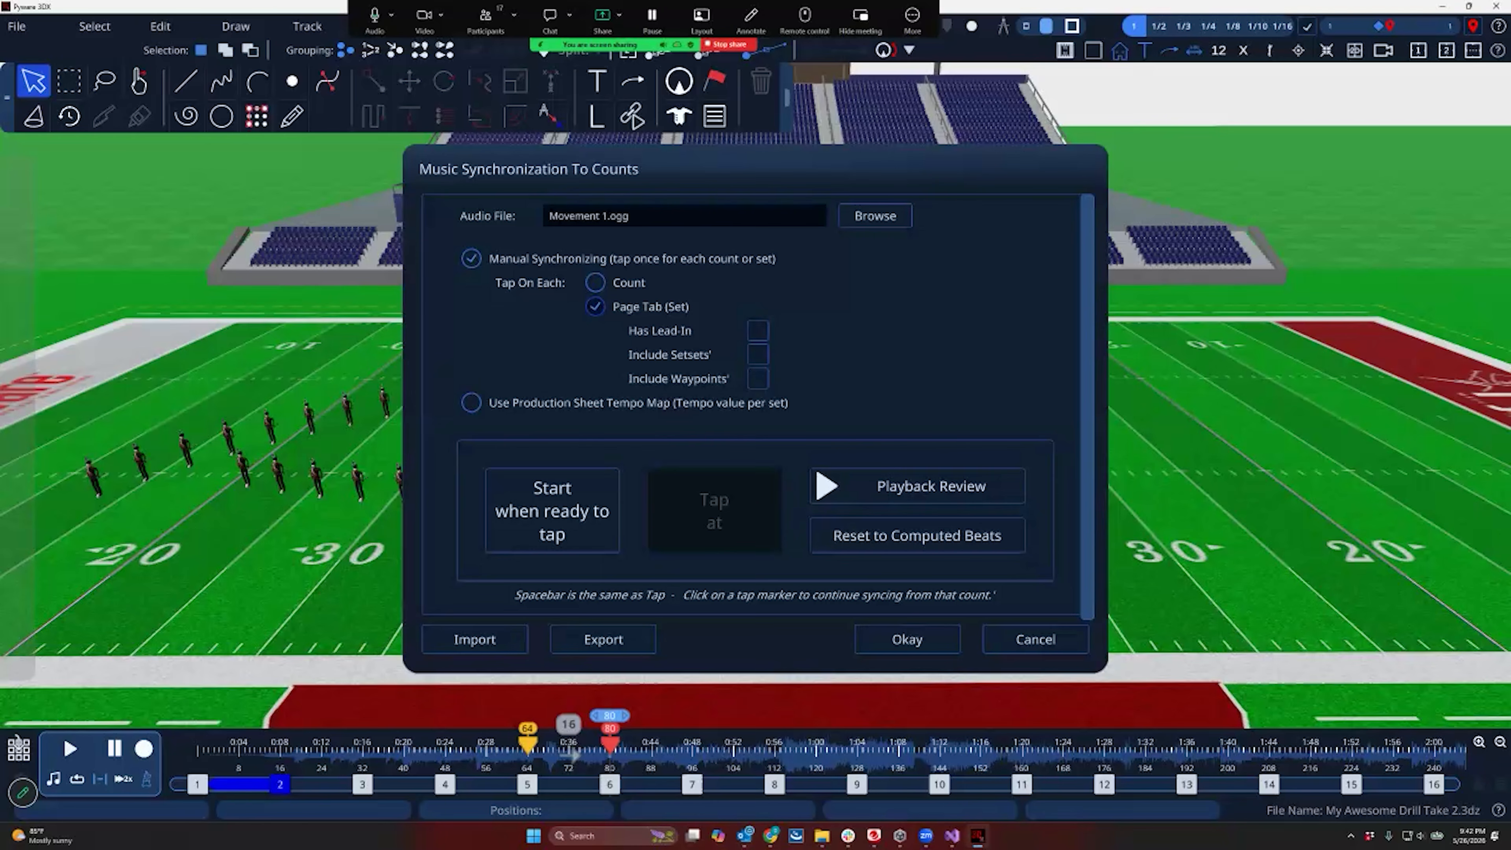
left_click(472, 402)
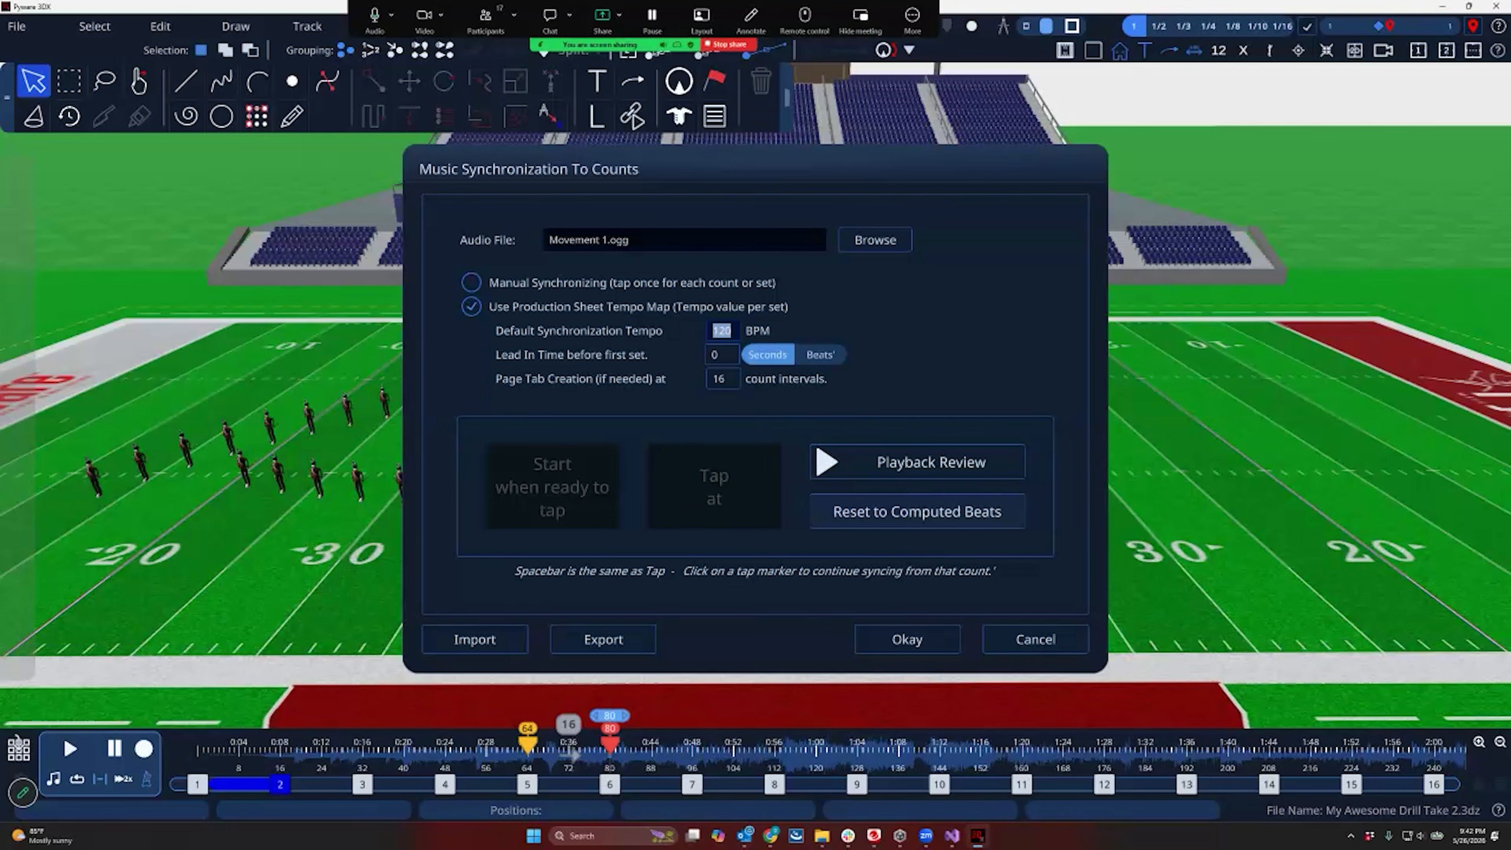
left_click(916, 511)
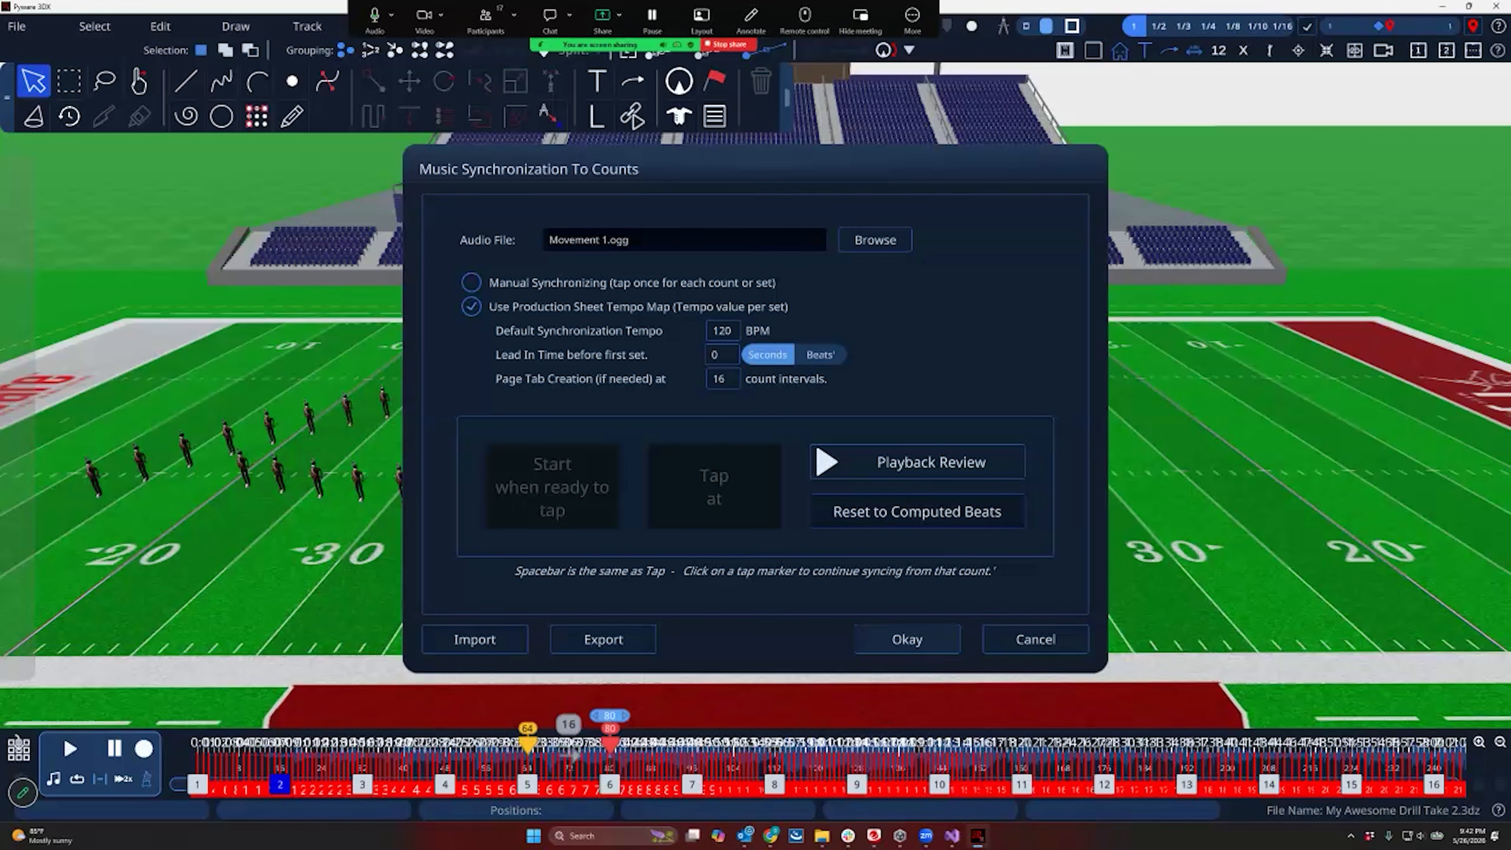
left_click(907, 639)
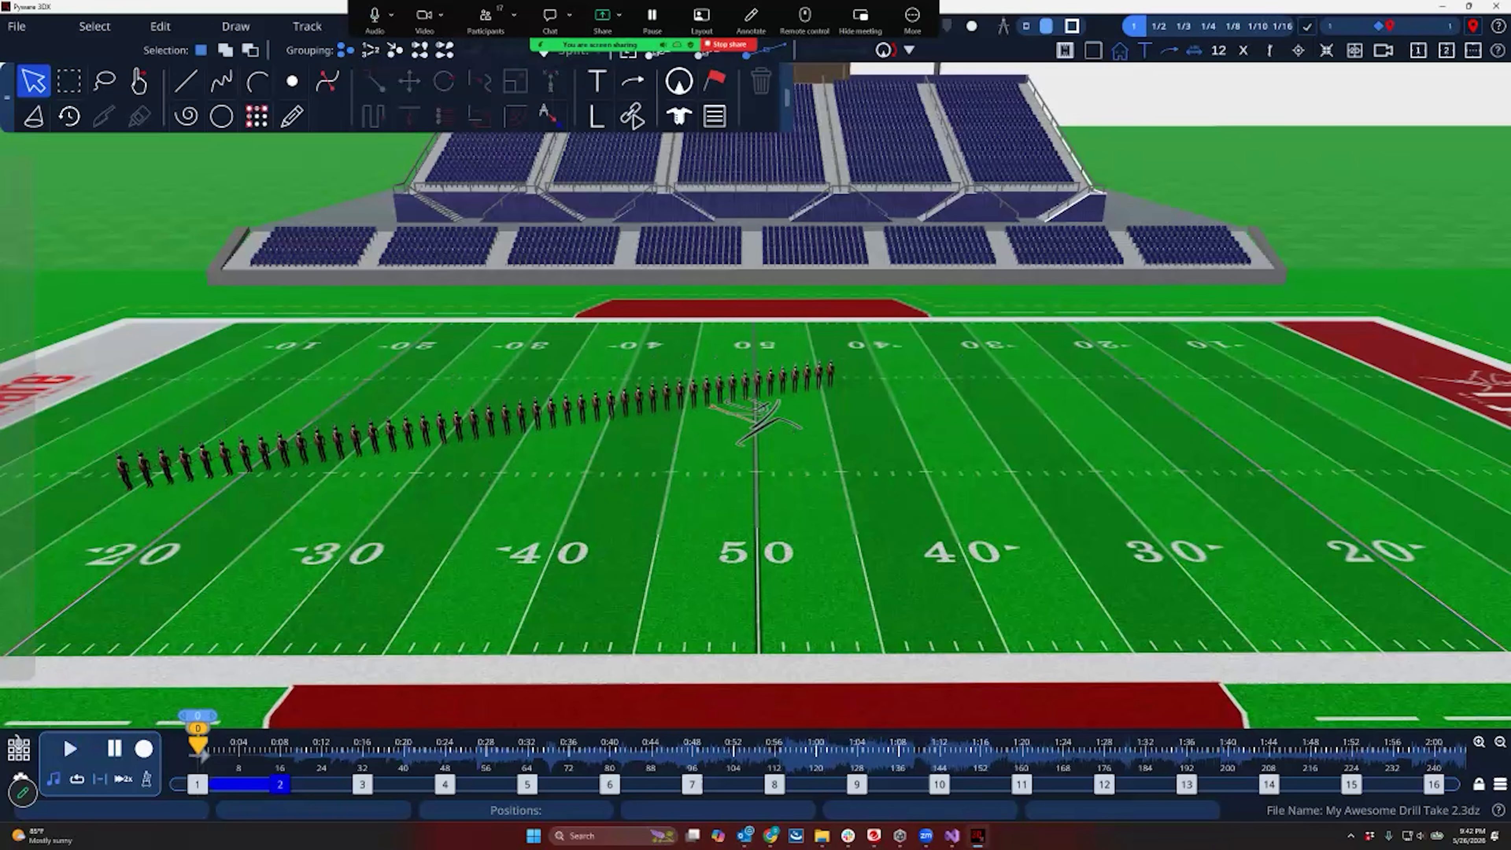
Play the drill with the music, and review the music synchronization options without changing them
key("space")
left_click(1499, 784)
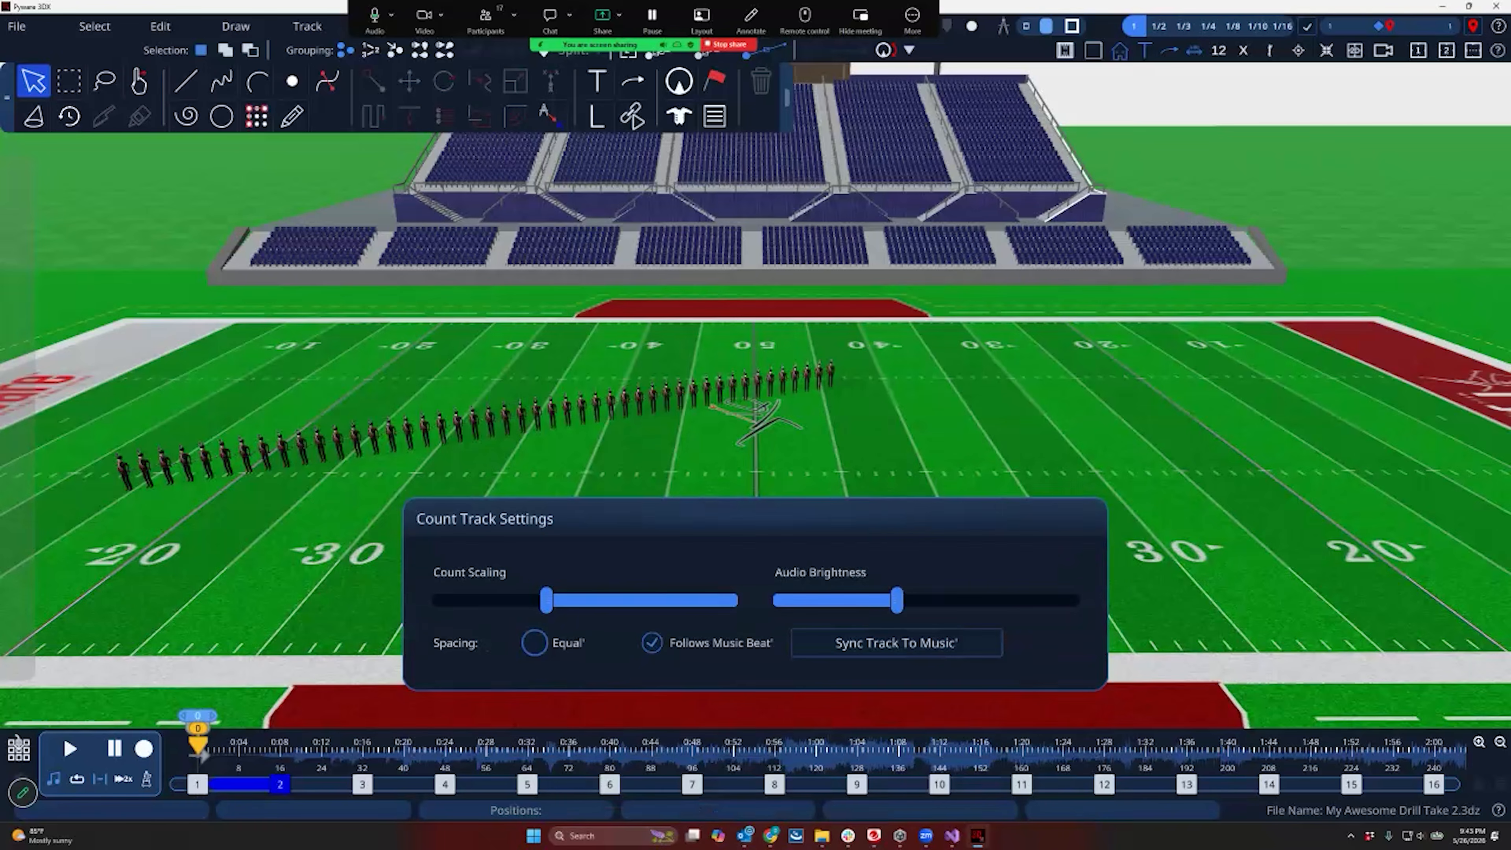
left_click(896, 643)
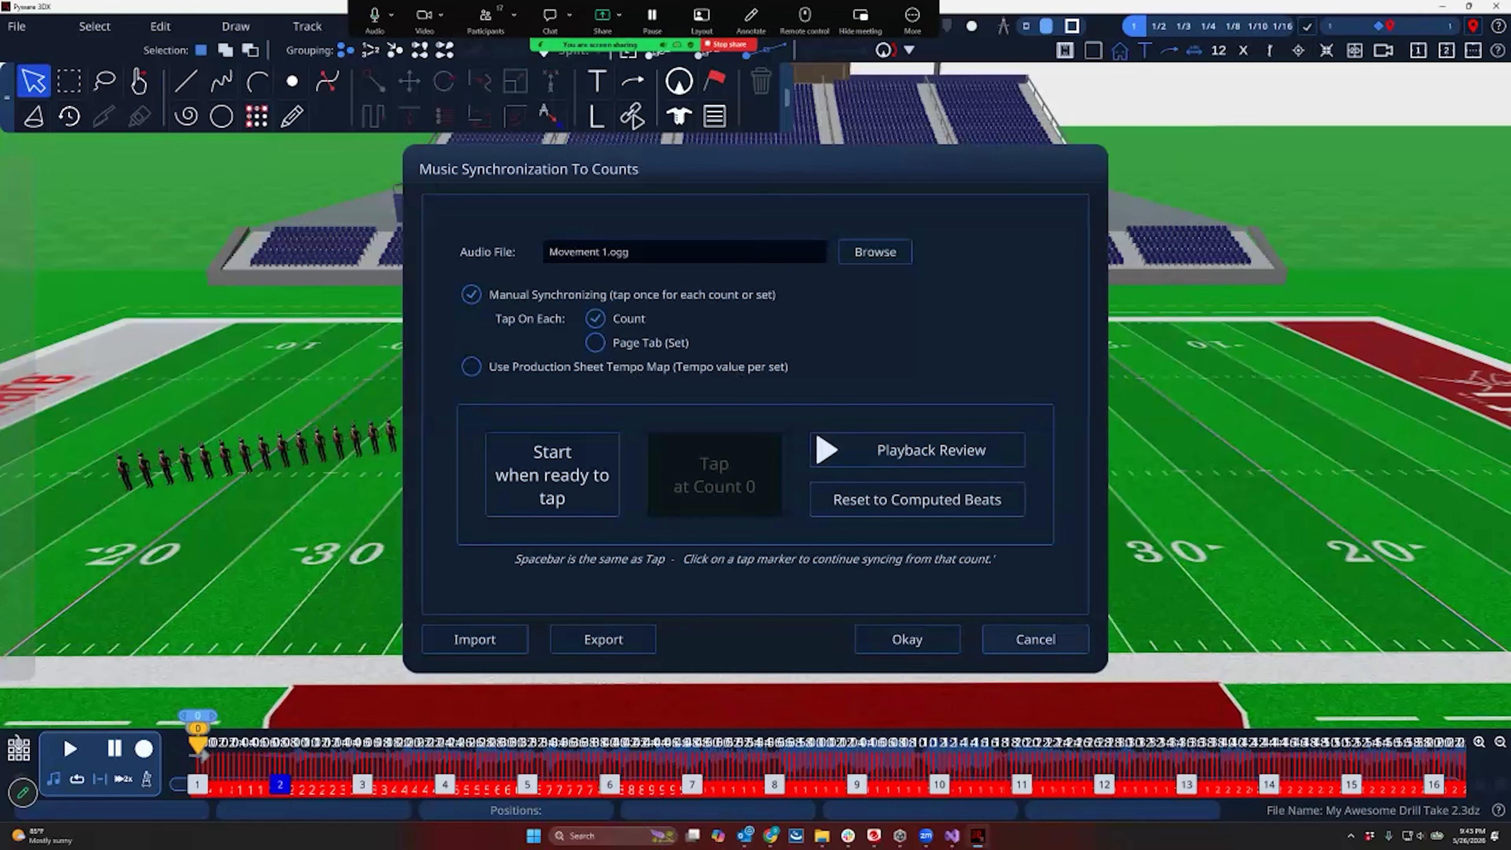
left_click(1035, 639)
Move the page tab at count 16 along the waveform to about 0:15 and play the move with the music
left_click(280, 784)
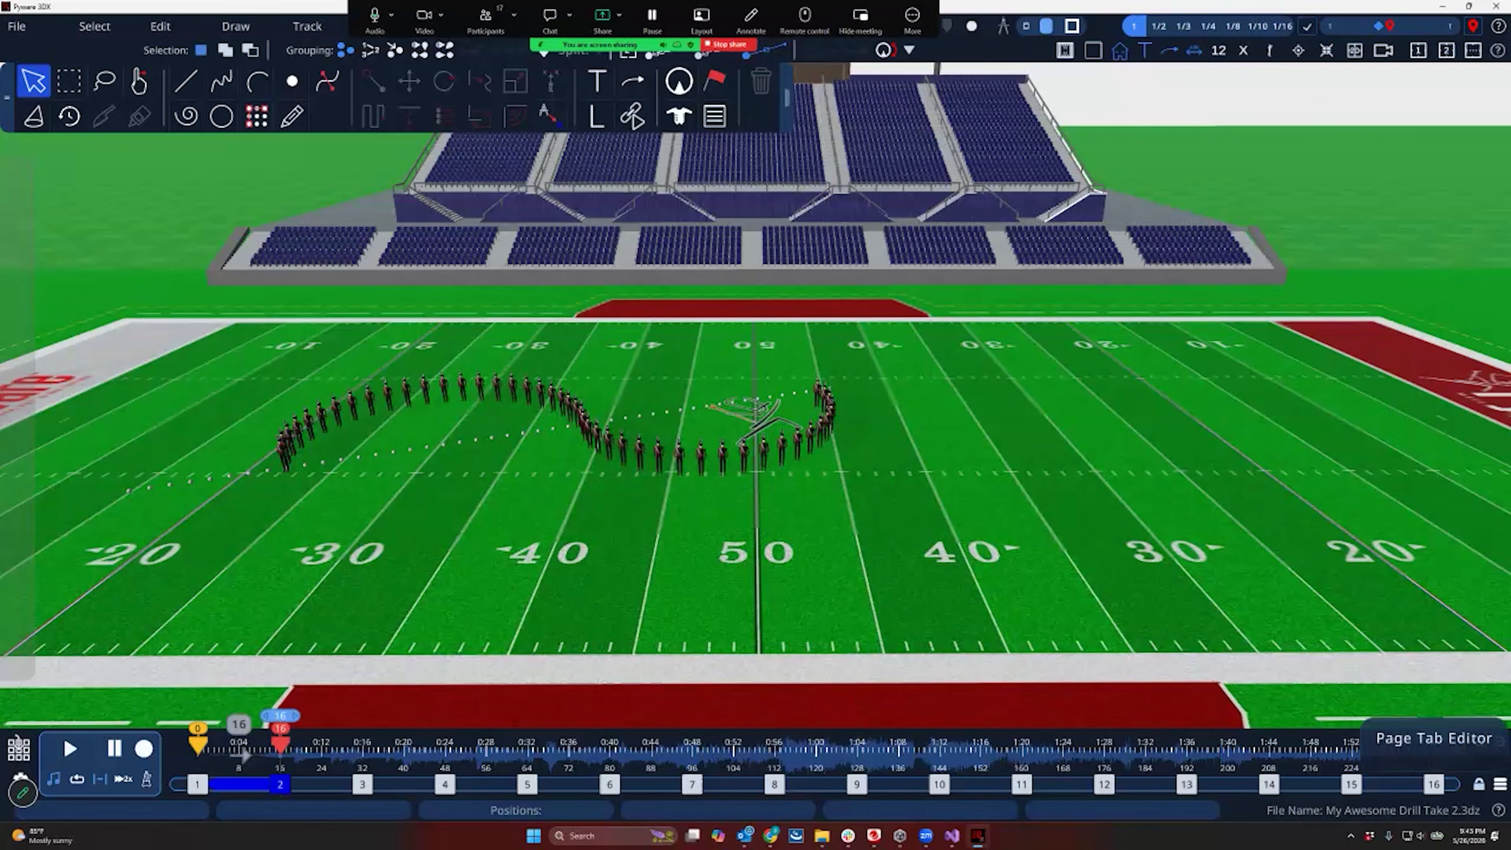
double_click(280, 715)
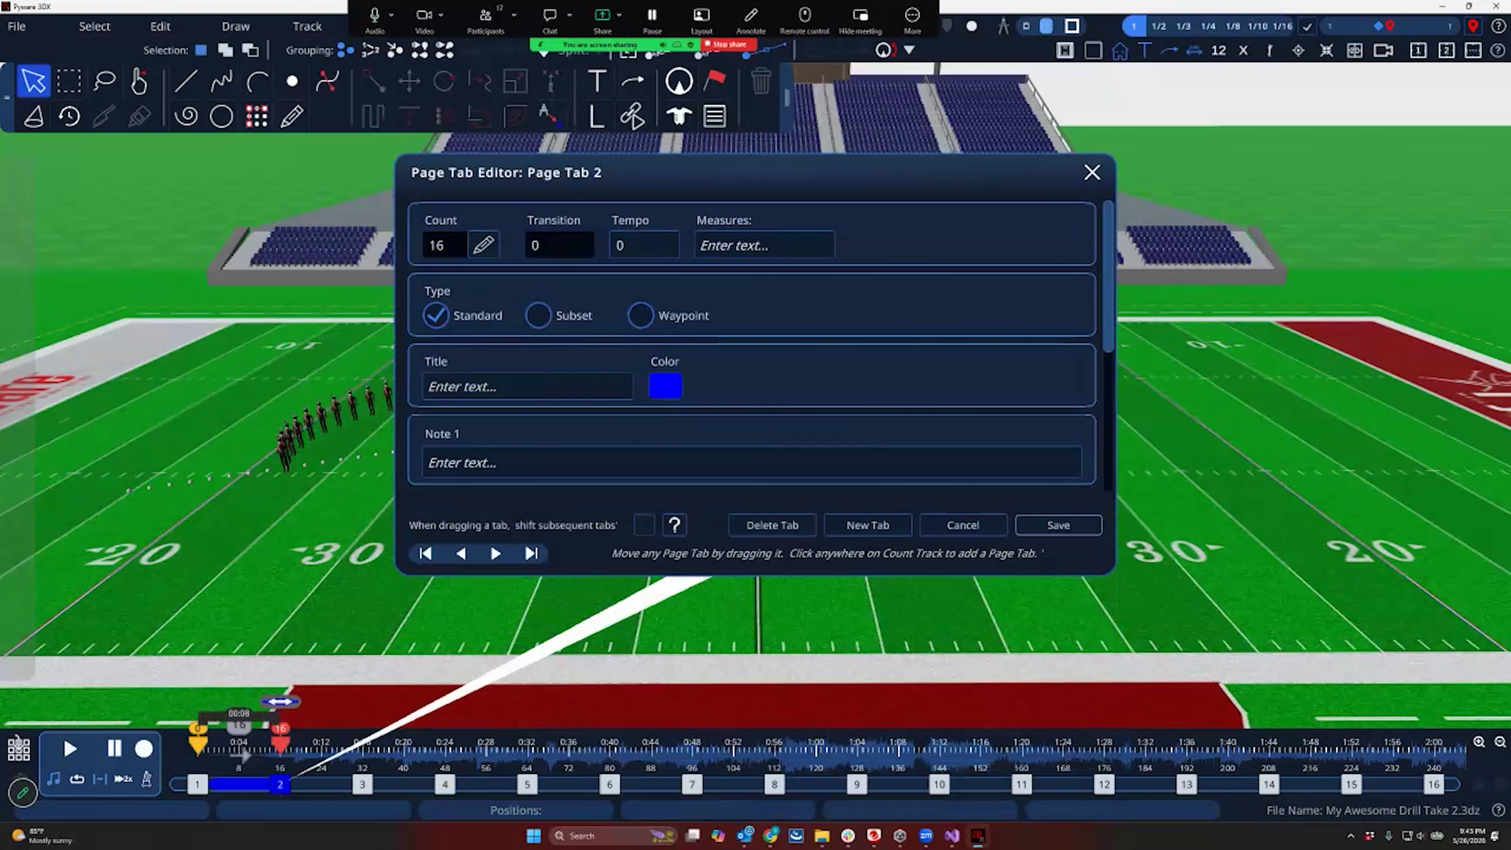
left_click_drag(279, 702, 350, 701)
key("Return")
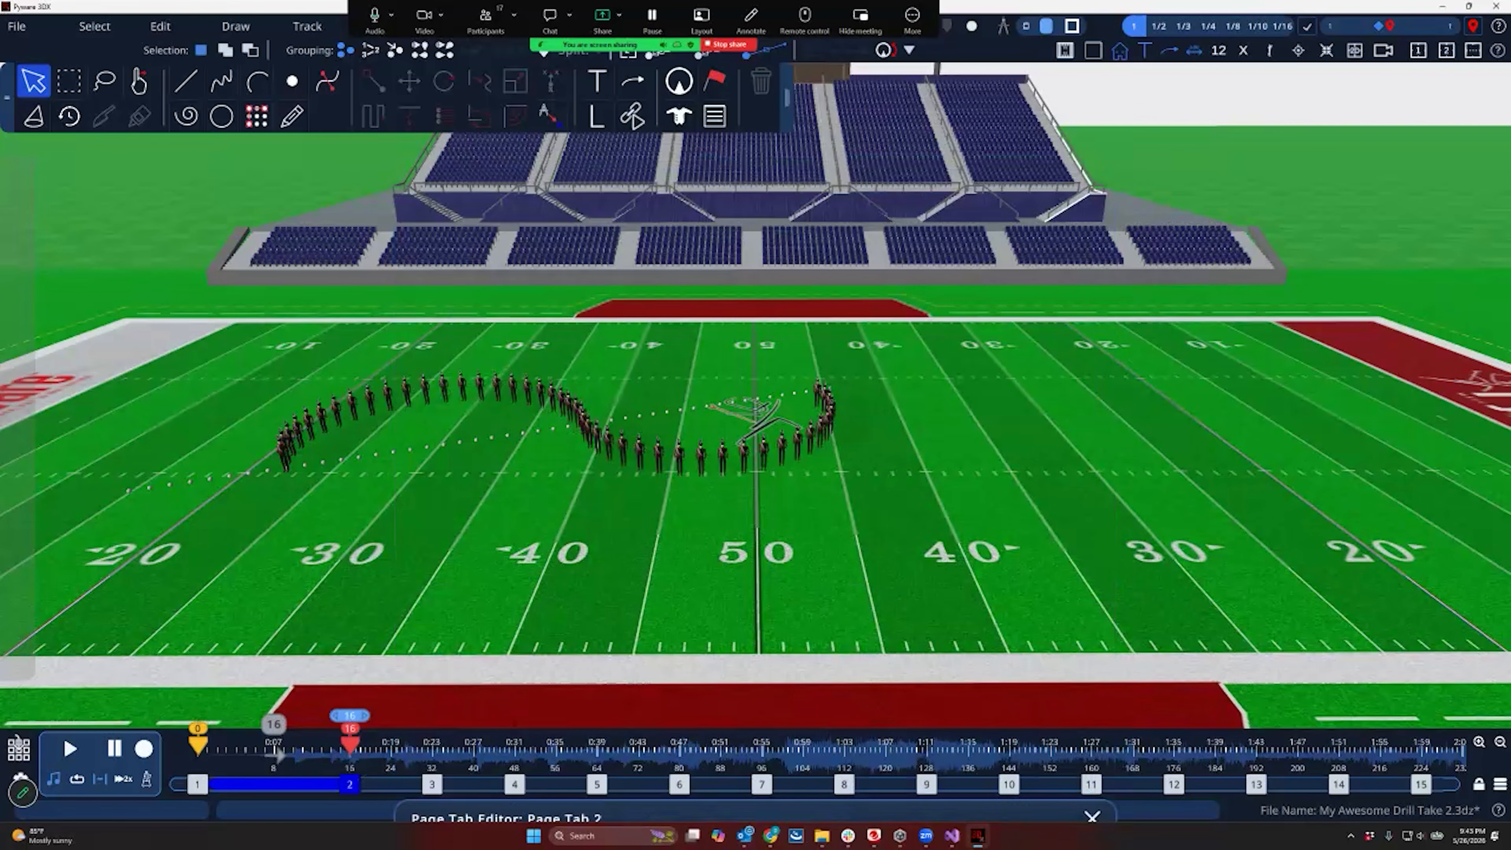
key("space")
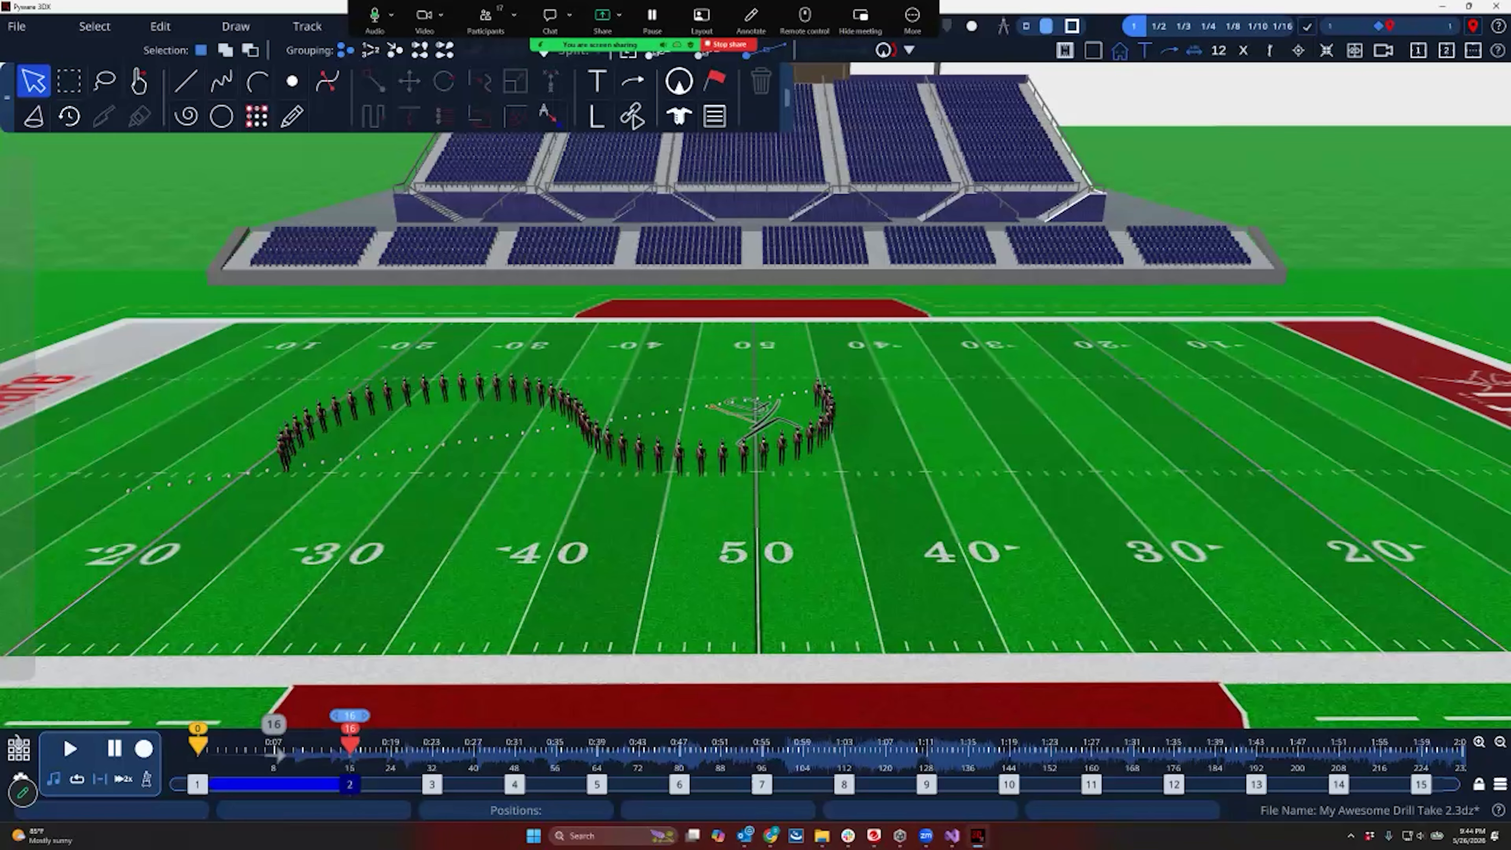
Move the page tab at count 32 along the waveform to about 0:24, save it and play the move from count 16
left_click(432, 784)
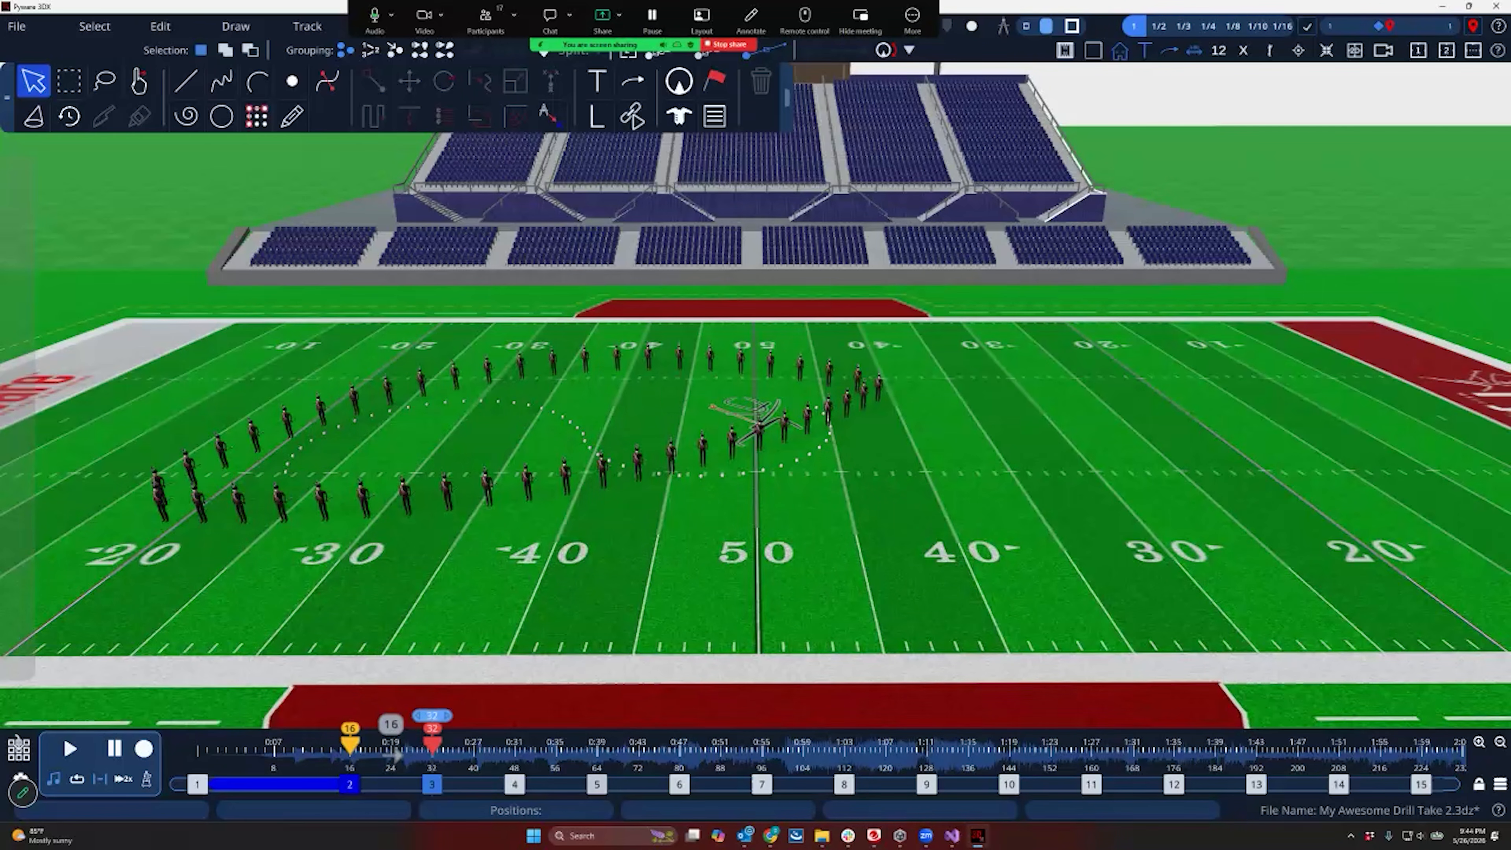
left_click_drag(380, 745, 422, 744)
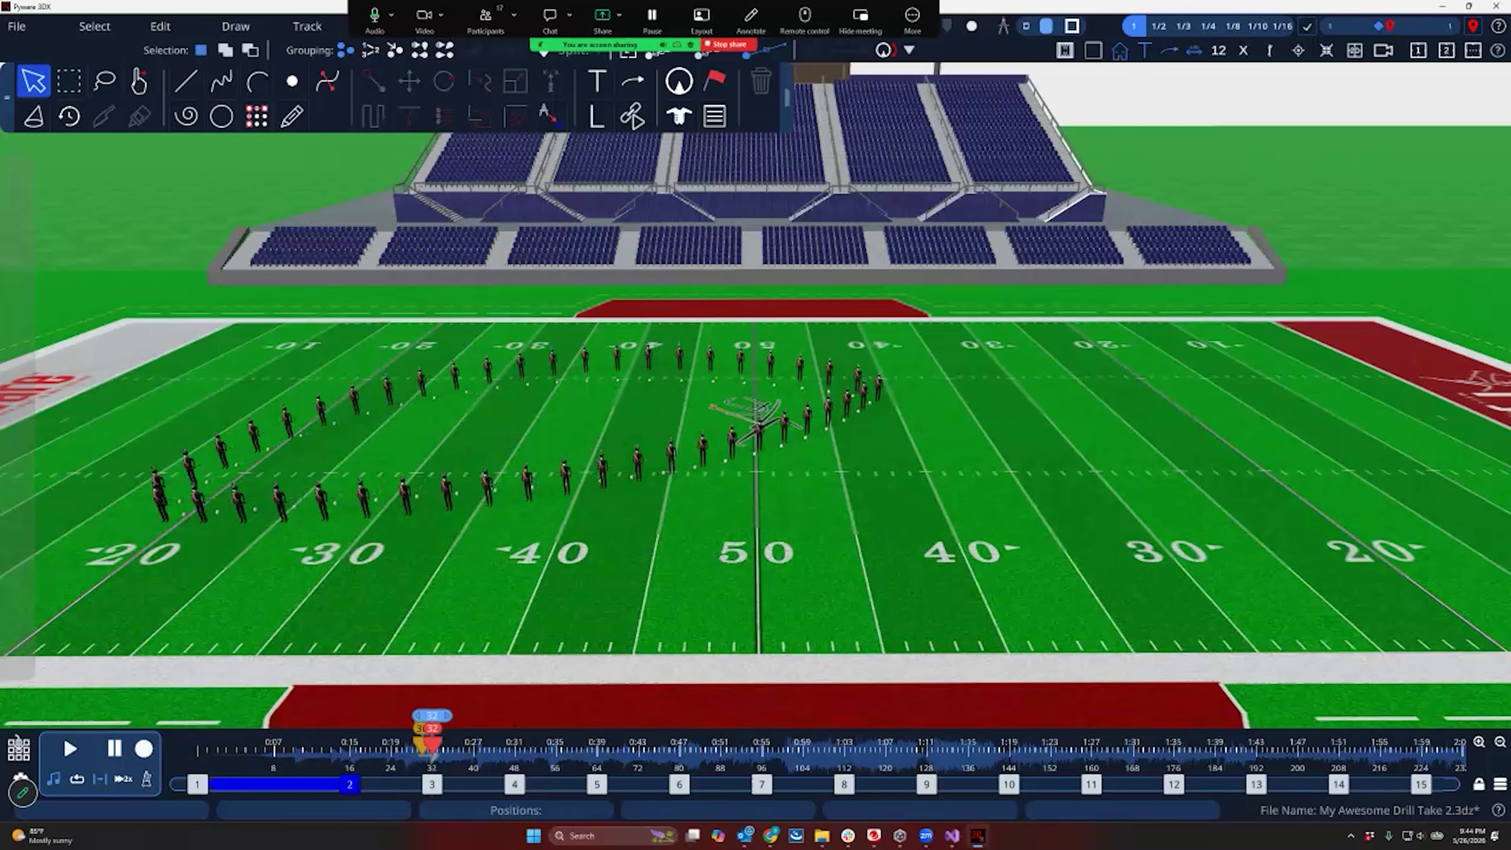
left_click(1479, 742)
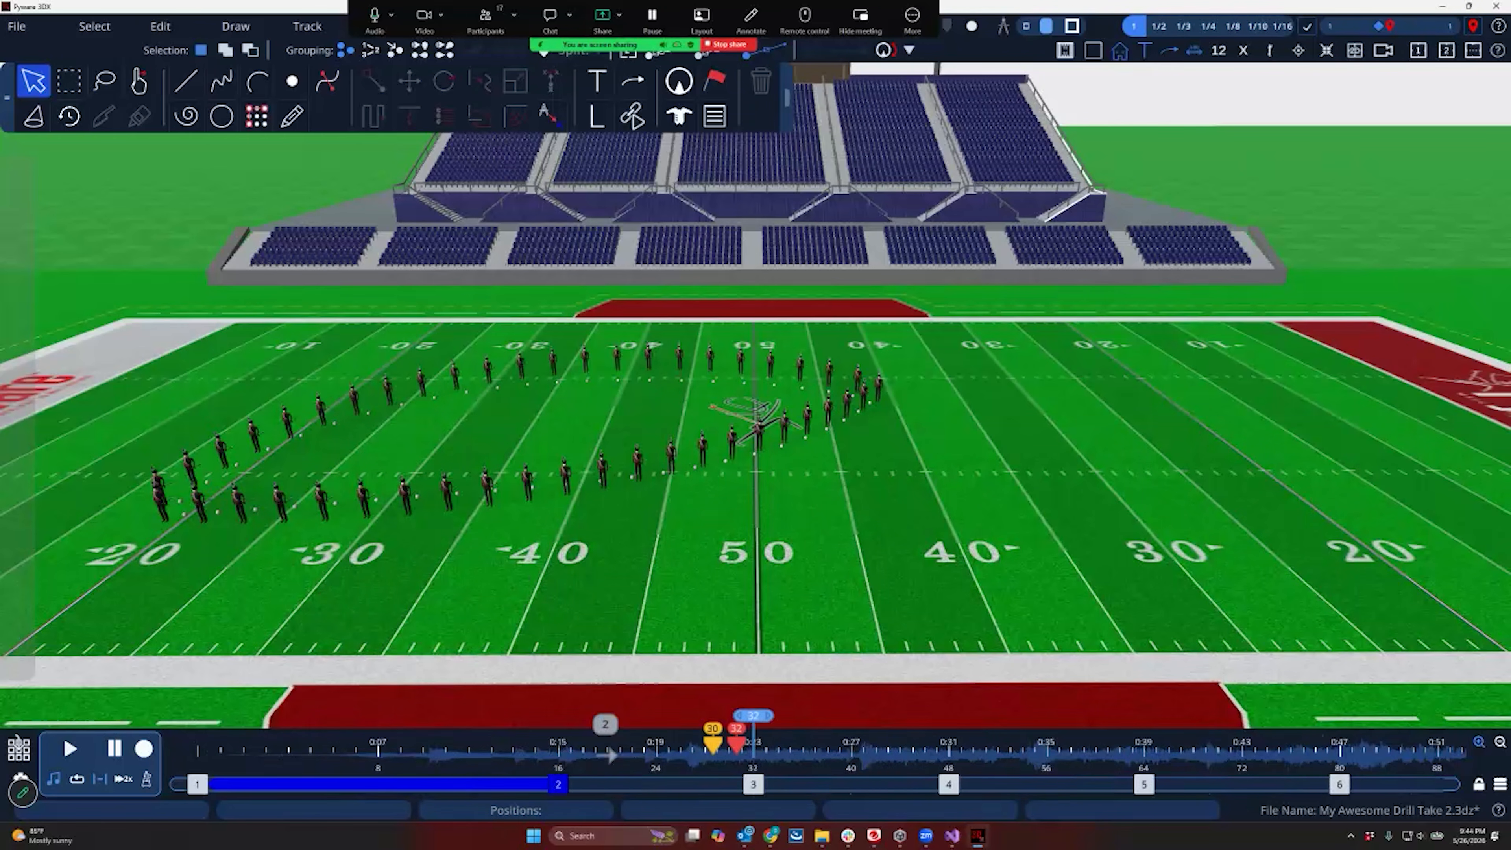
left_click(1480, 742)
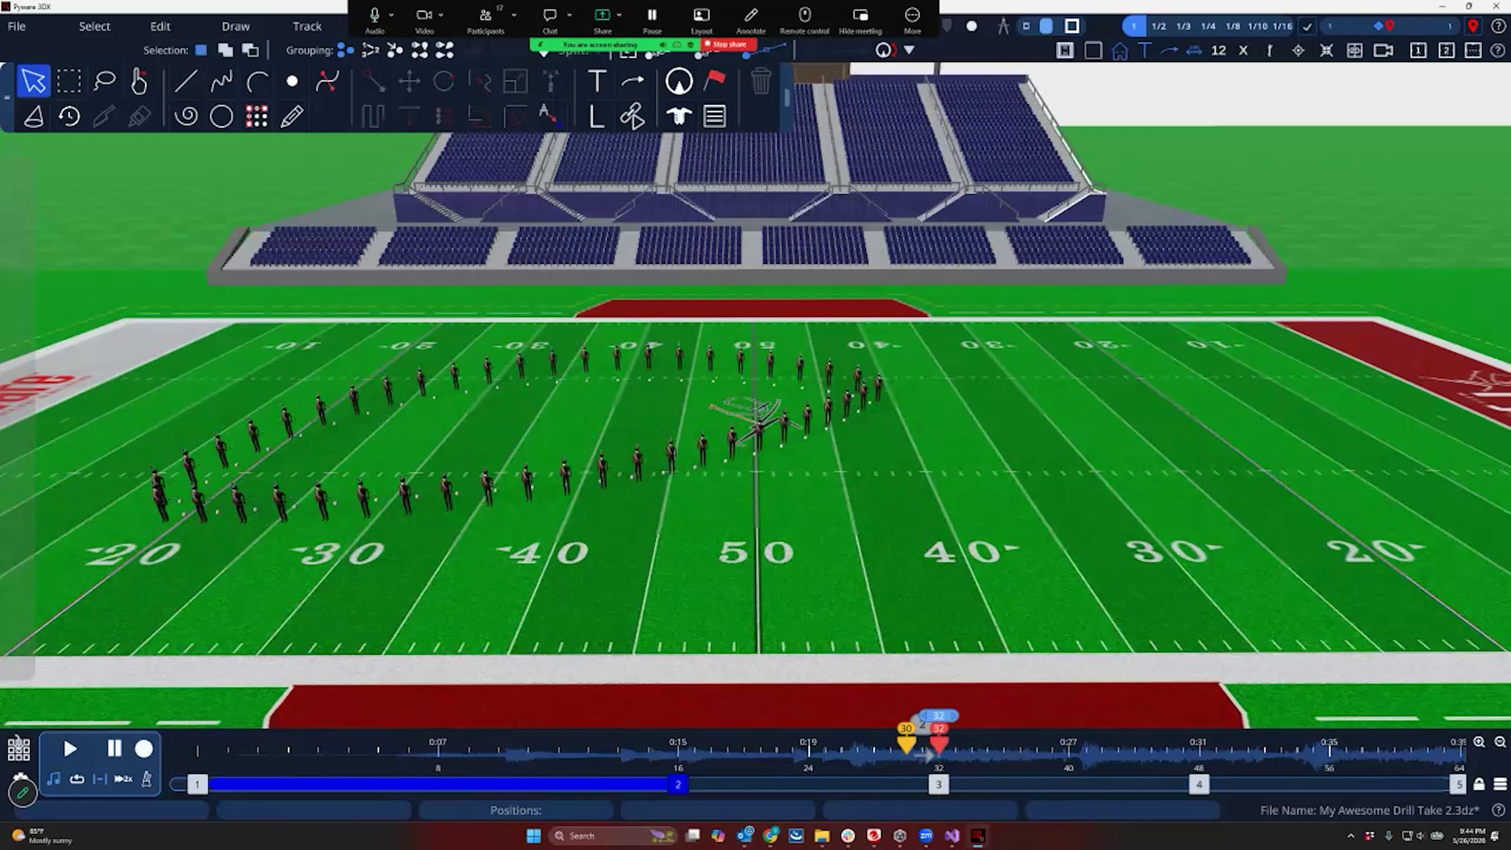
left_click(939, 714)
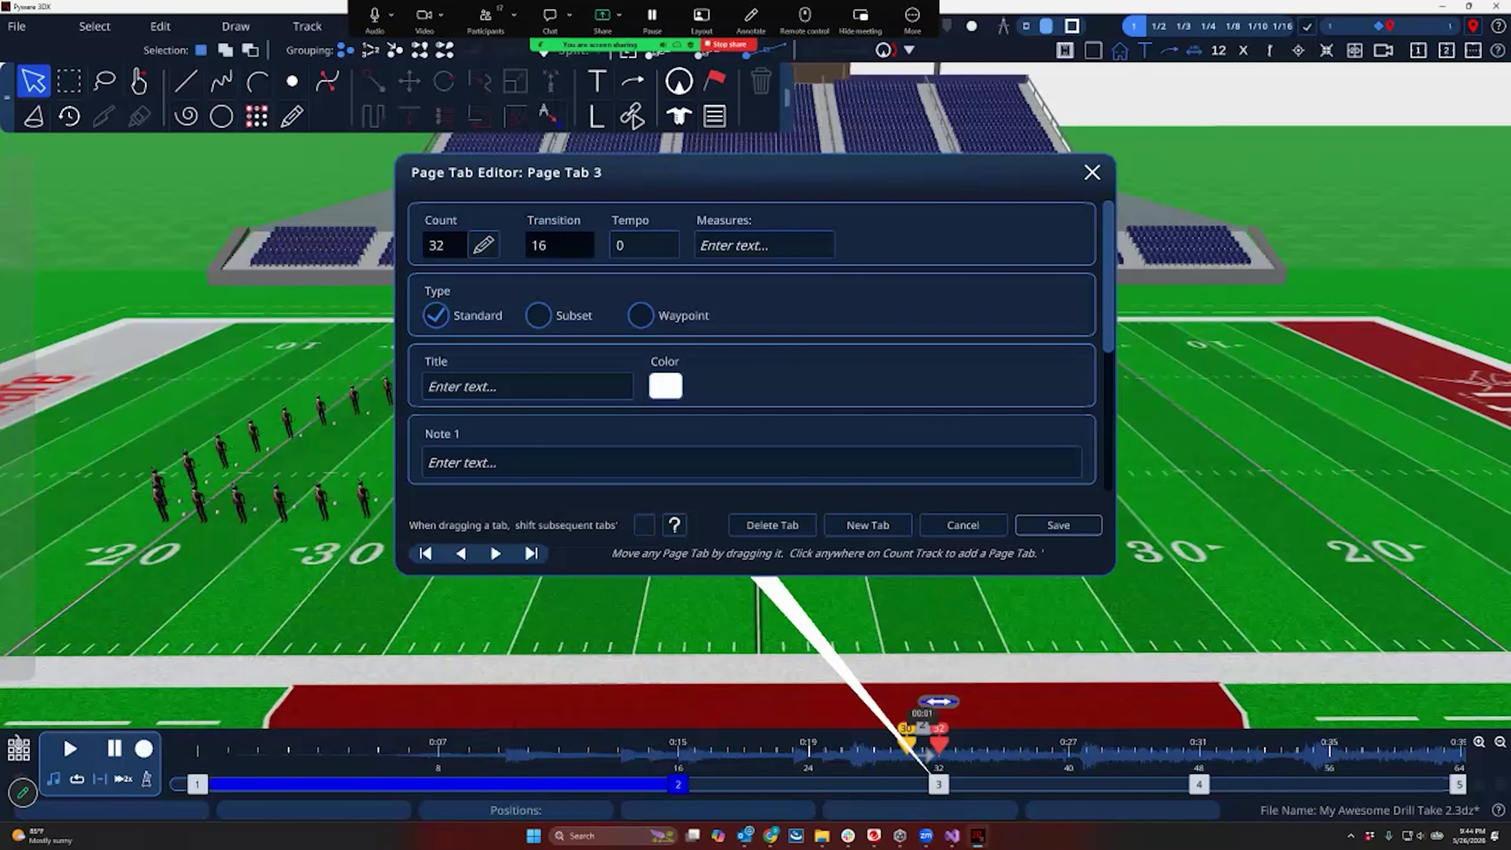
left_click_drag(939, 701, 989, 701)
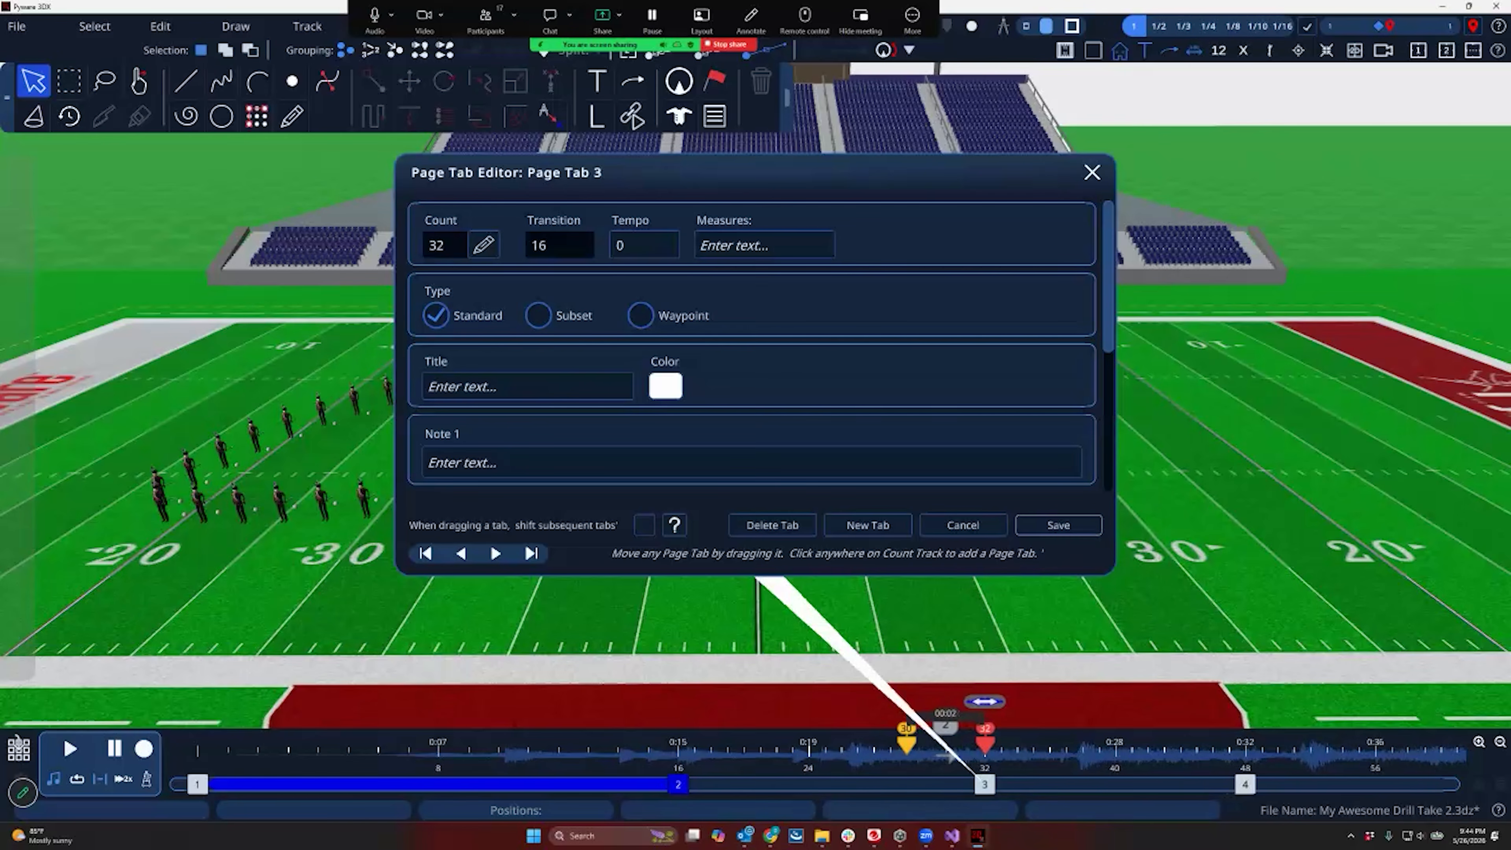
left_click(1059, 524)
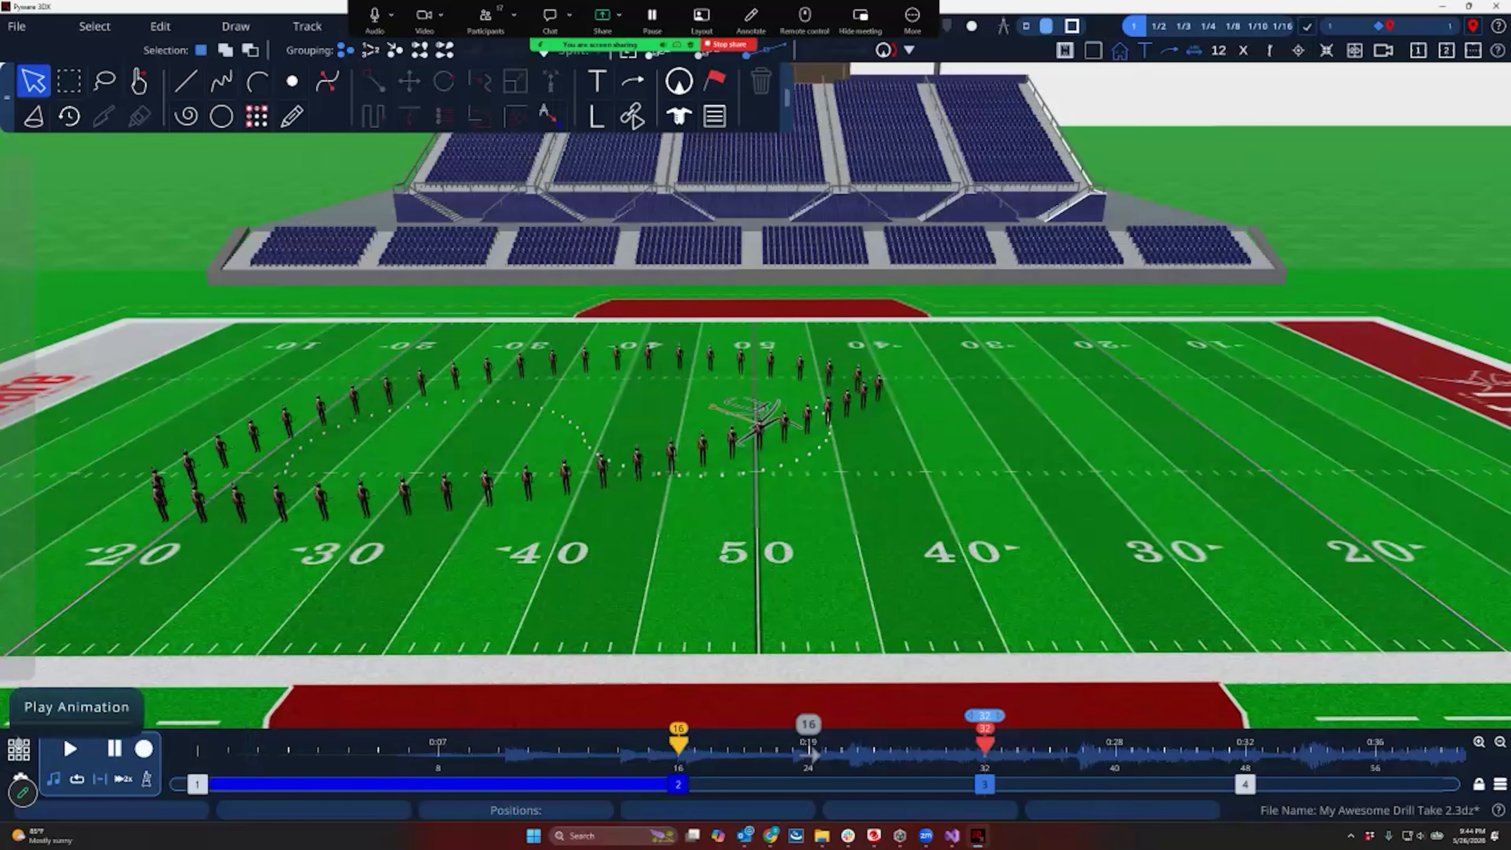
left_click(70, 748)
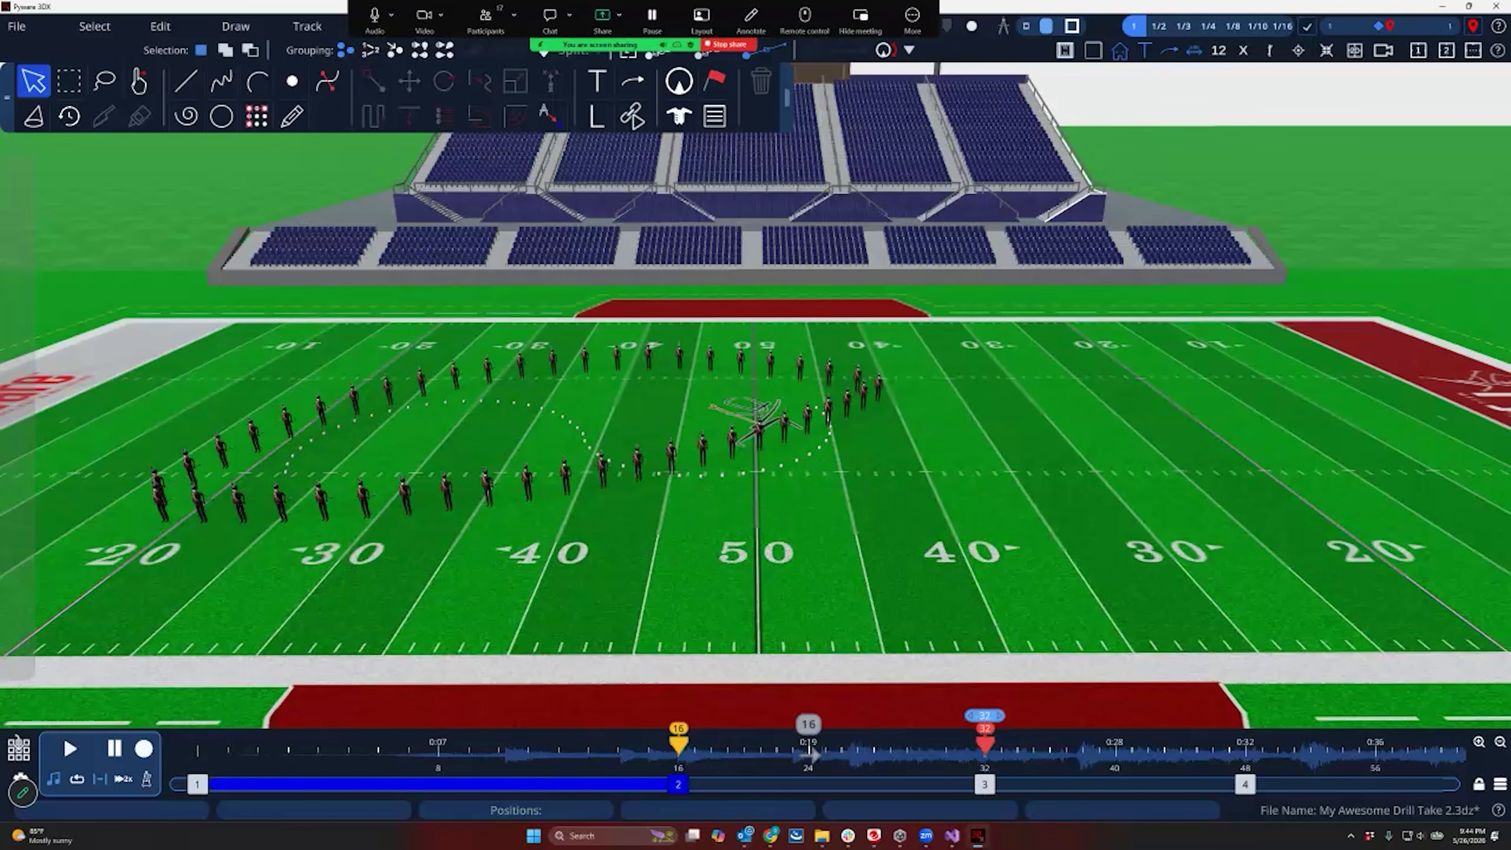
Lower the audio brightness of the count track's waveform and return to the first set at count 0
left_click(1499, 785)
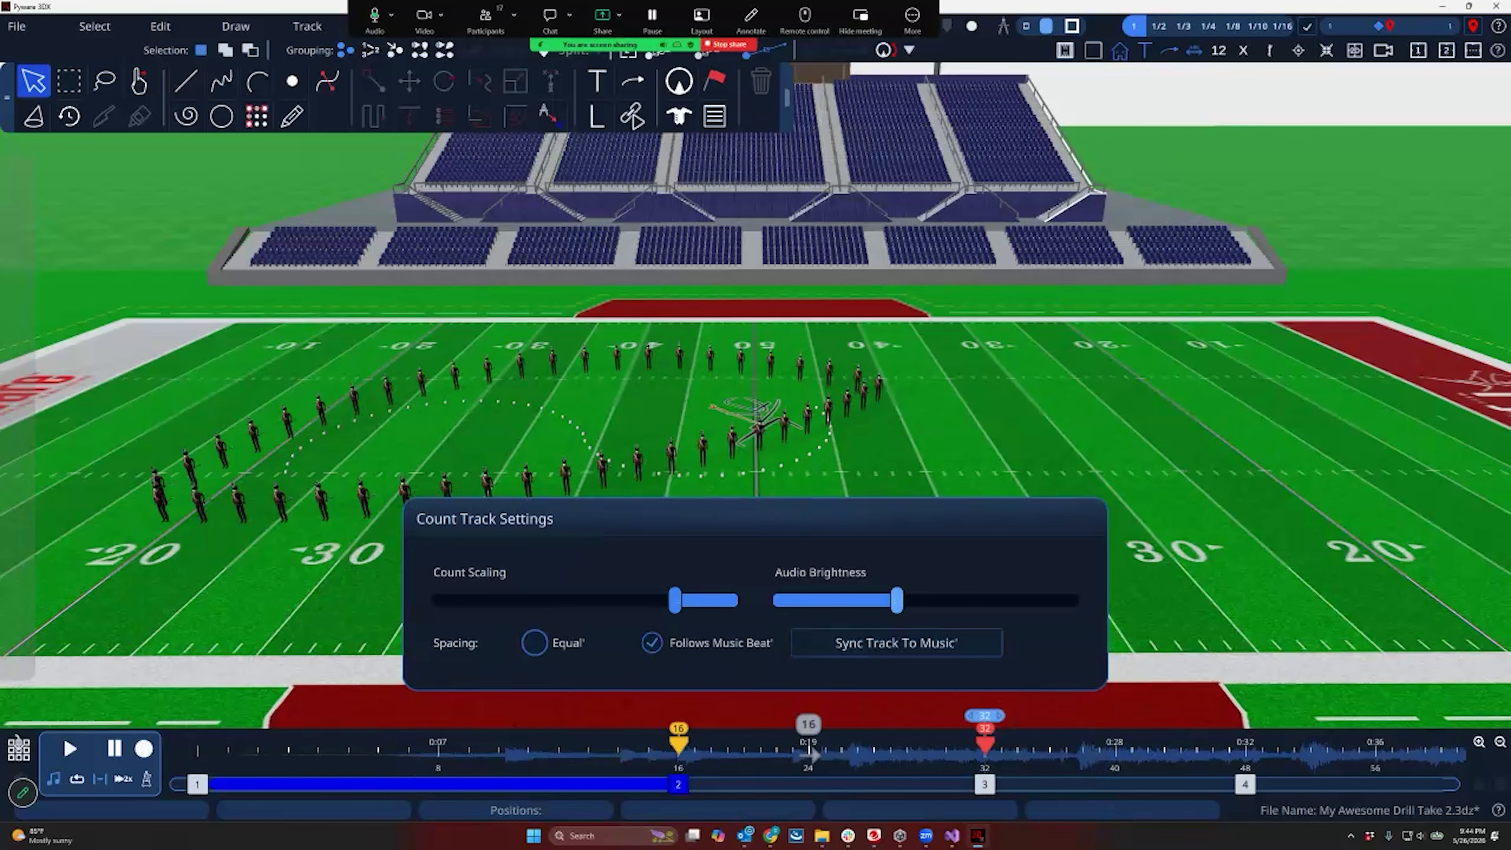
left_click_drag(896, 600, 855, 600)
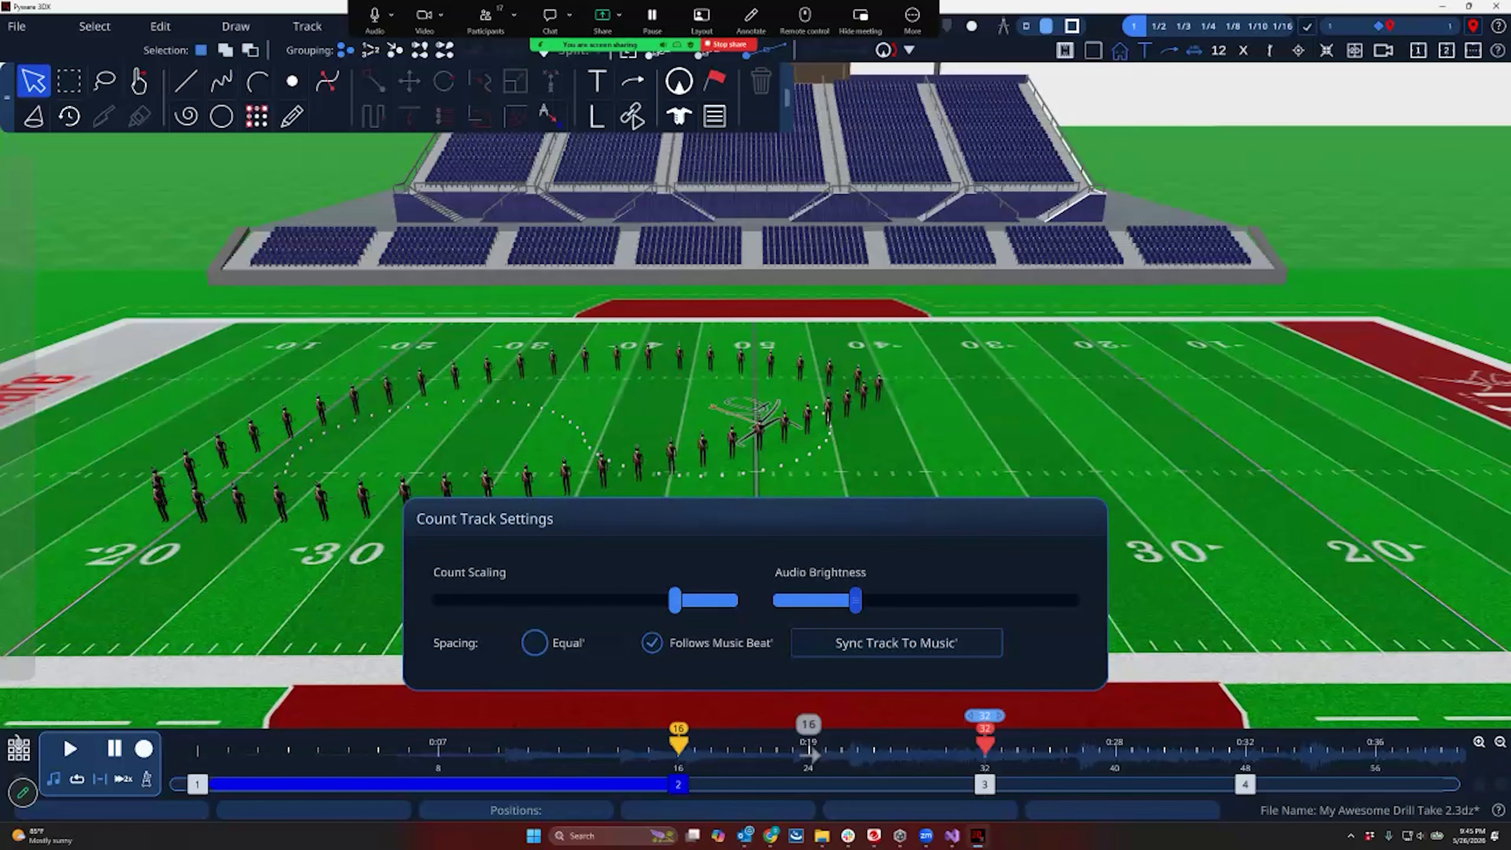
left_click(1501, 784)
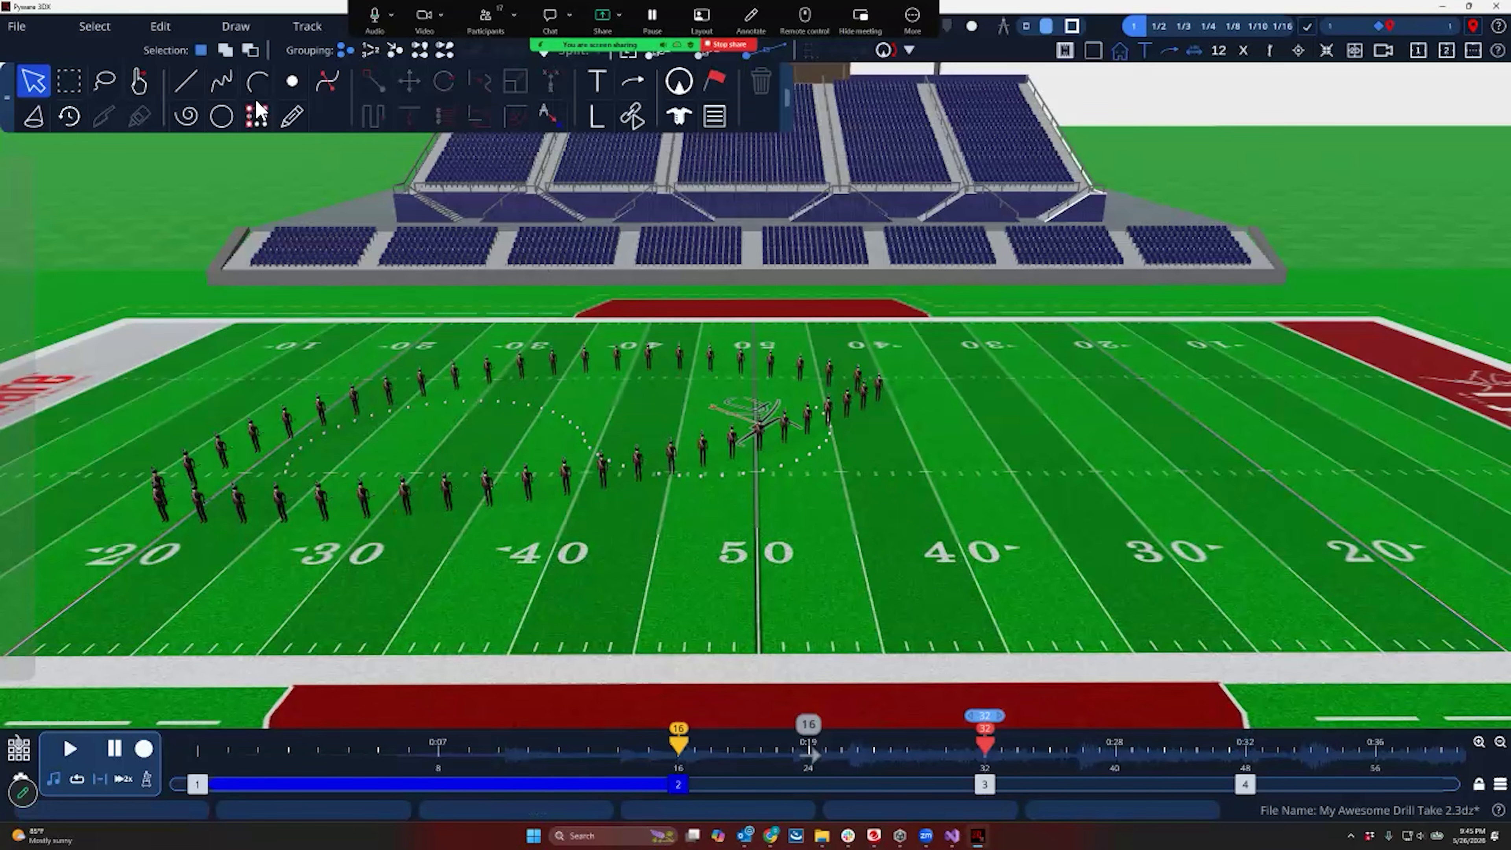
left_click(198, 785)
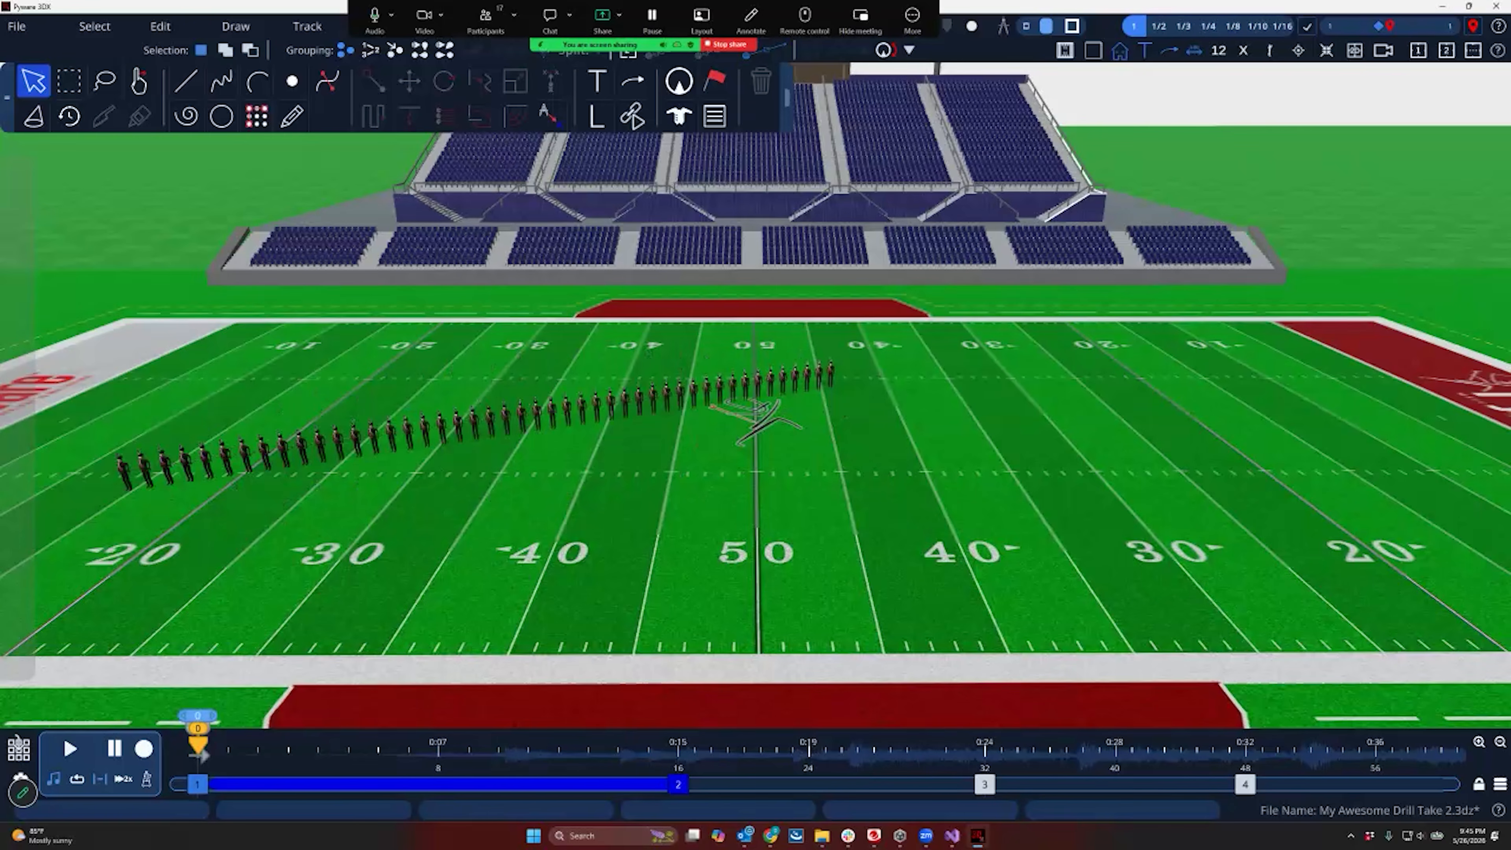
Add one new performer with the Point tool on the 50-yard line at the front yard numbers in the first set
left_click(1500, 742)
left_click(1501, 742)
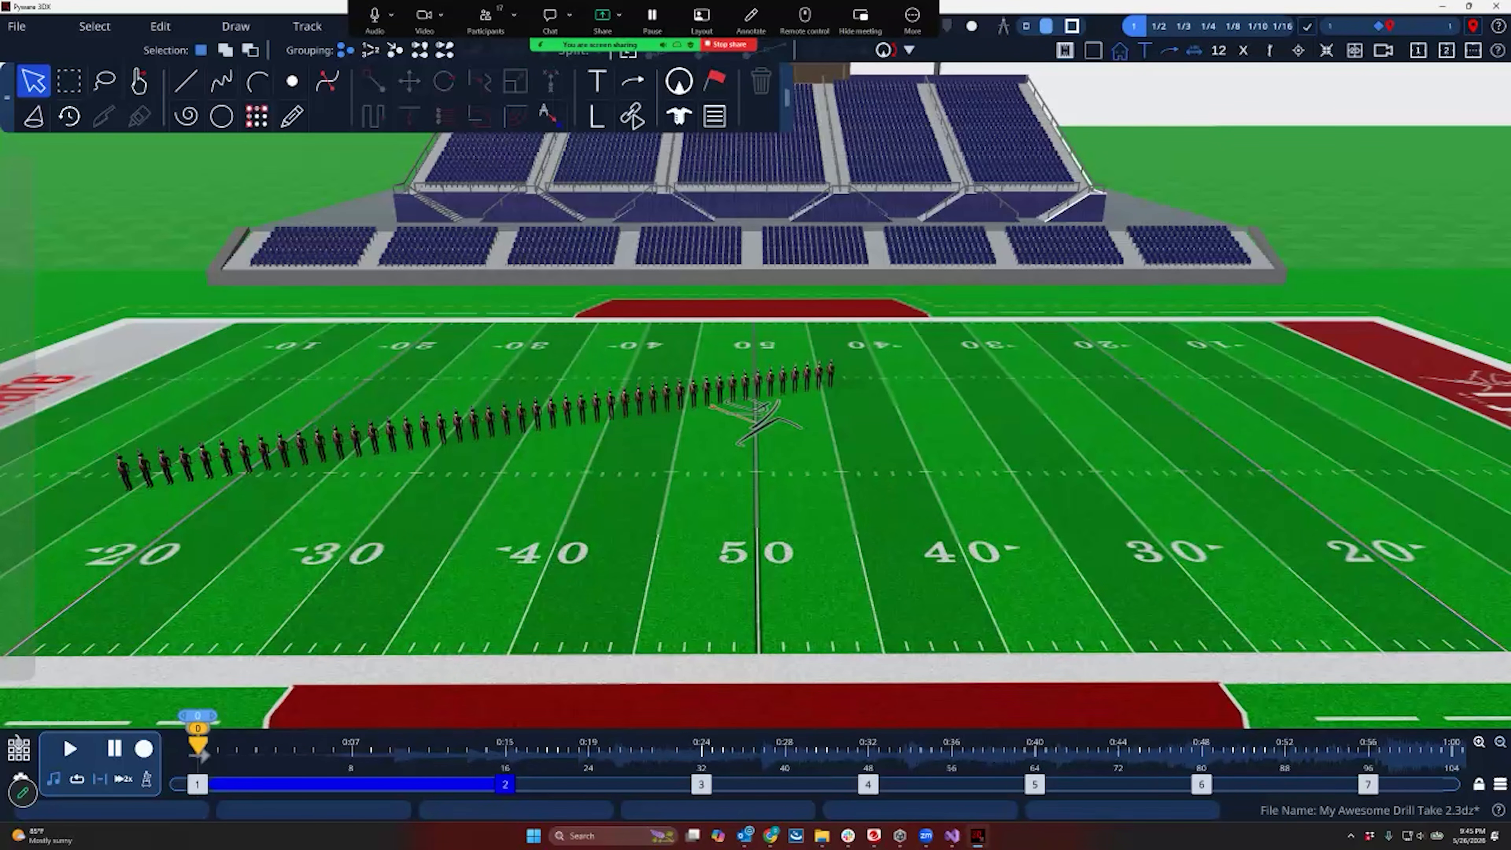
left_click(1500, 742)
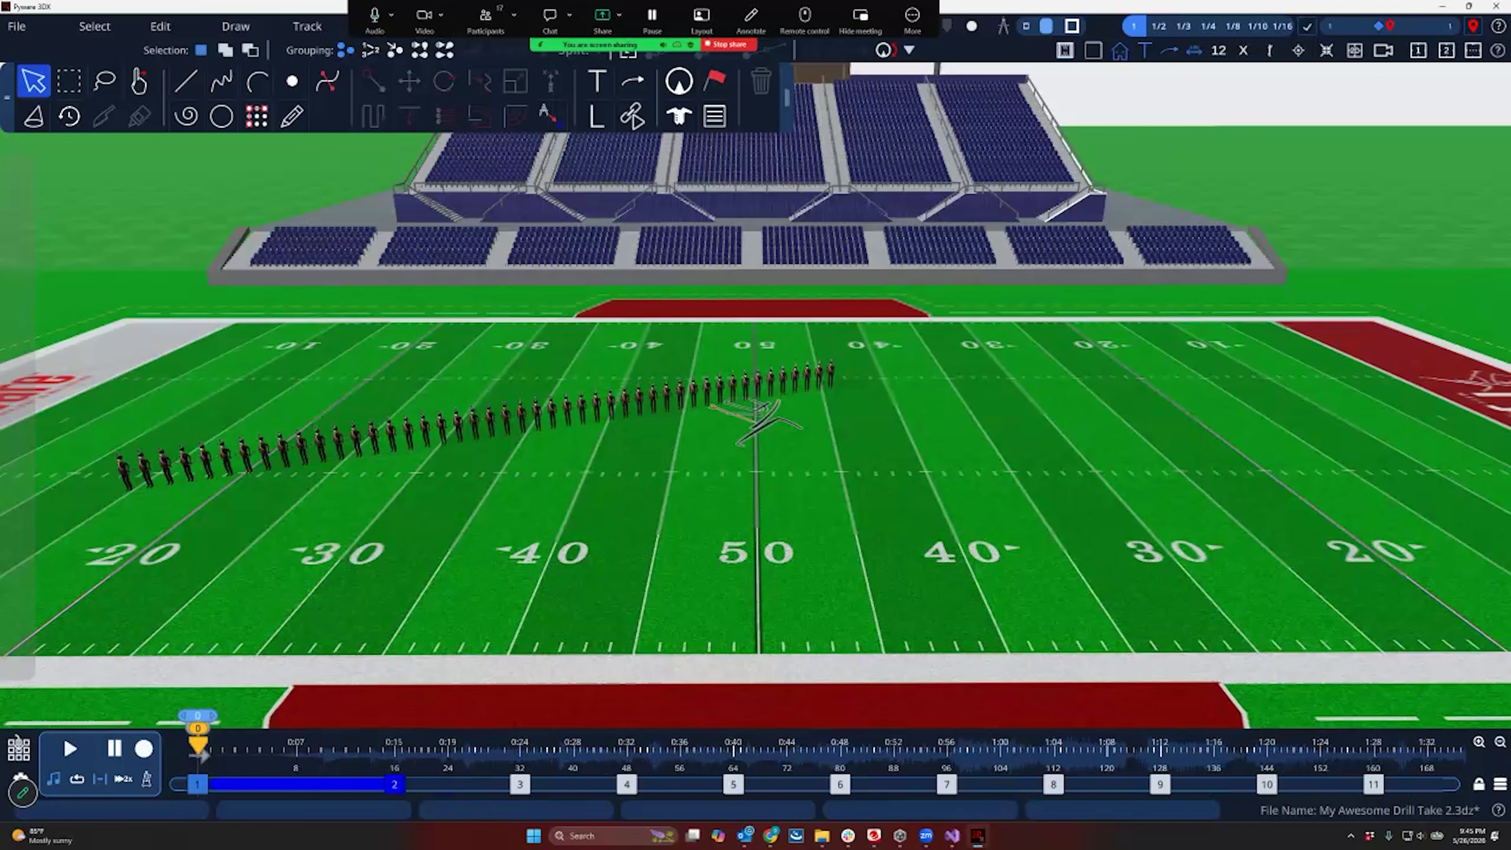
left_click(294, 94)
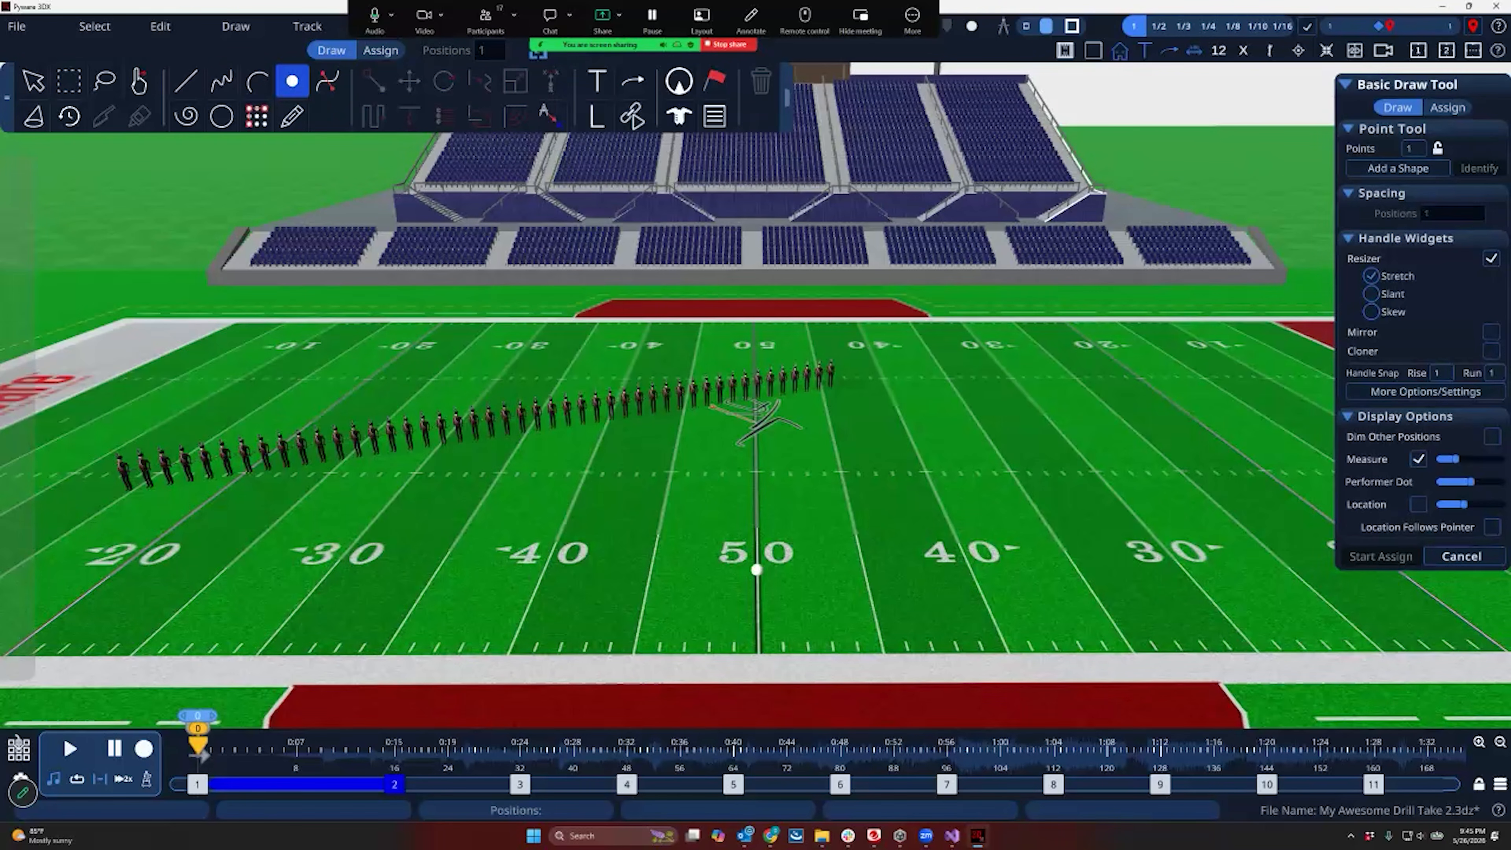
left_click(756, 570)
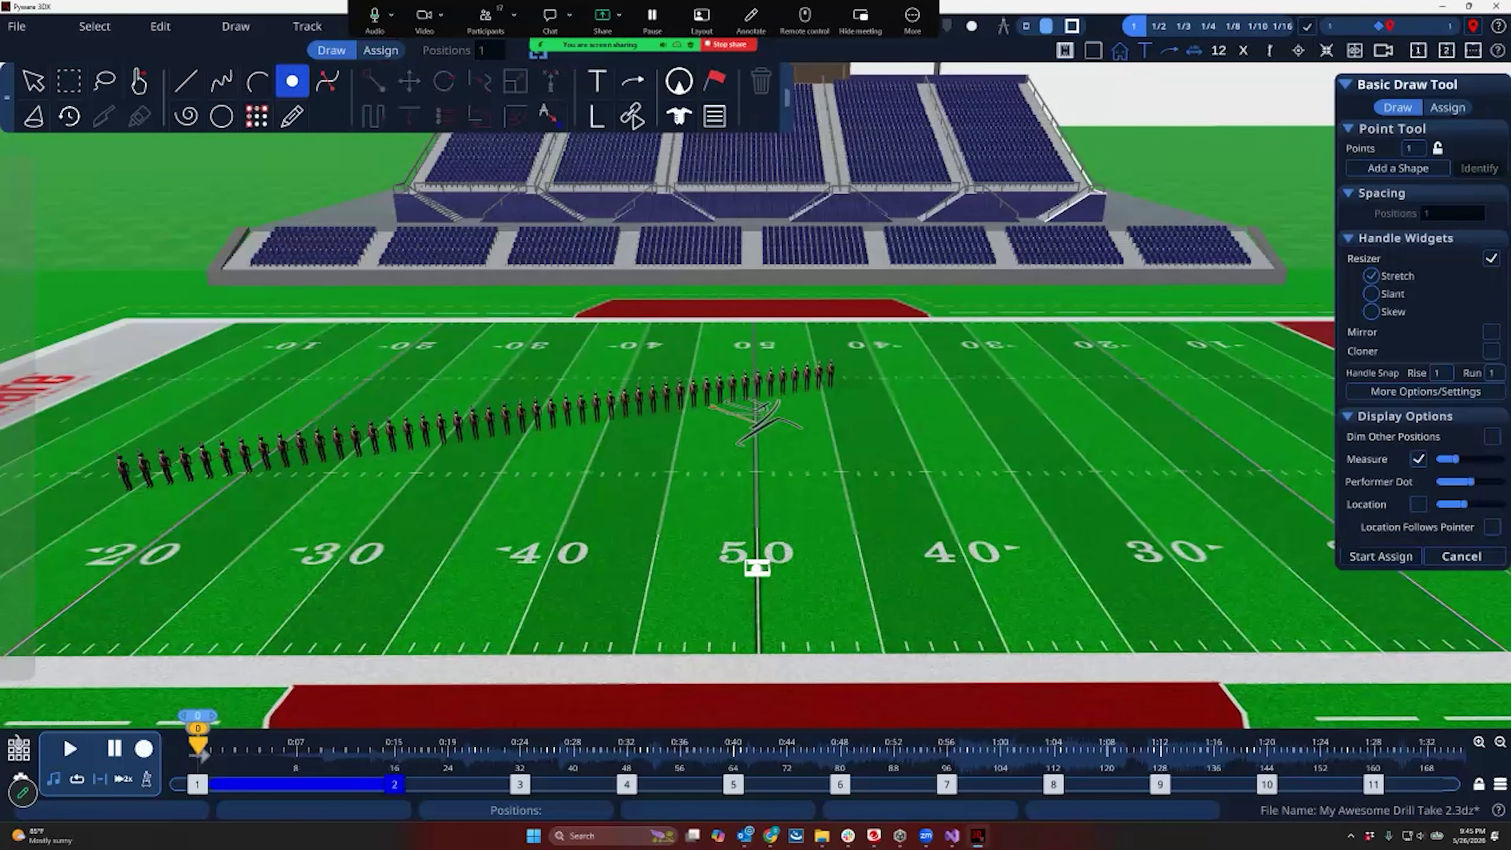
key("Return")
left_click(1378, 440)
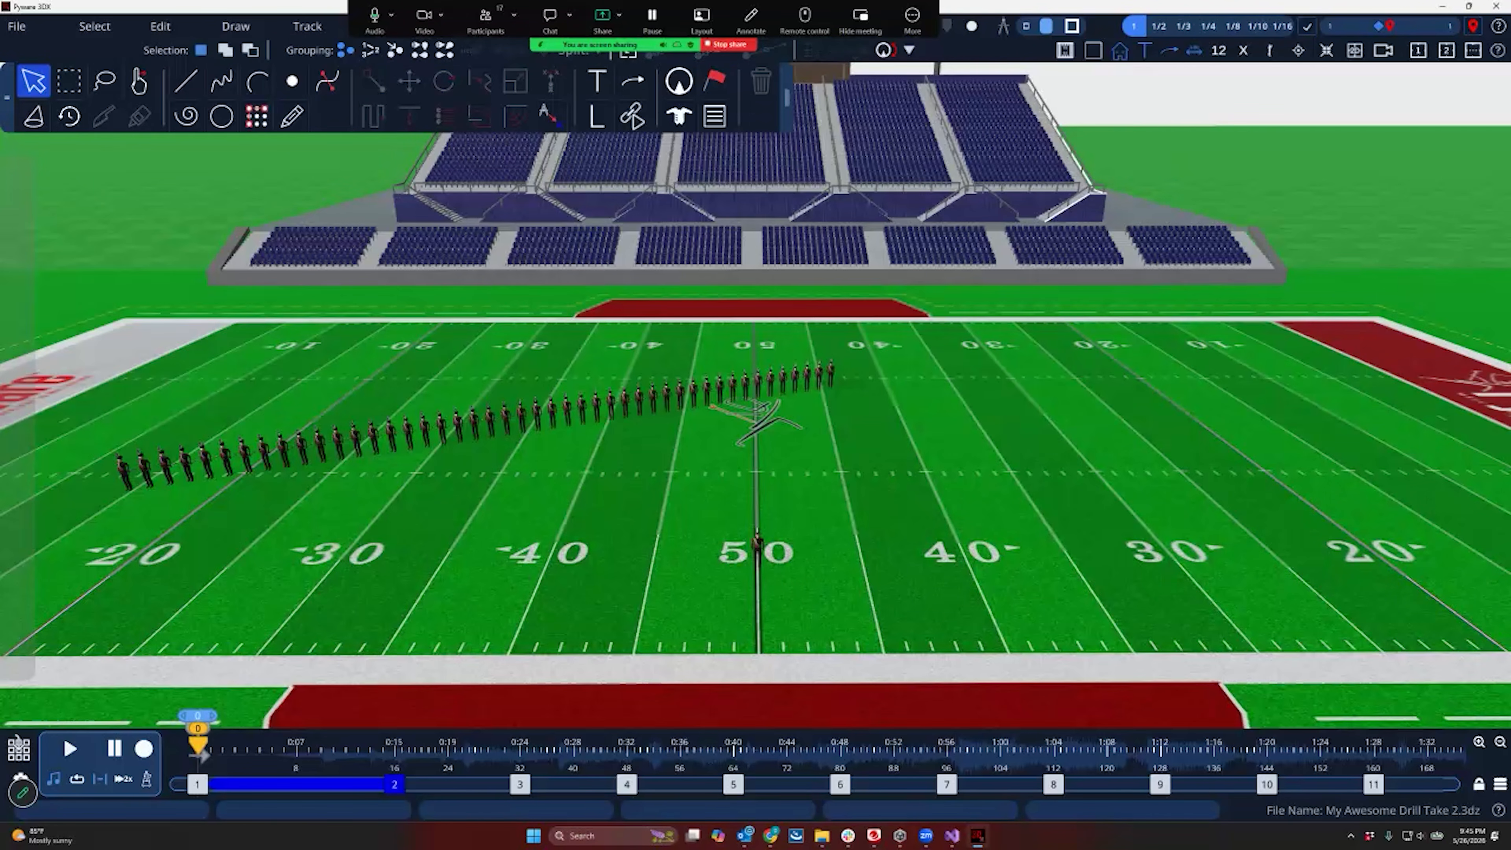
Convert the new performer on the 50-yard line from a body to a prop
left_click(679, 116)
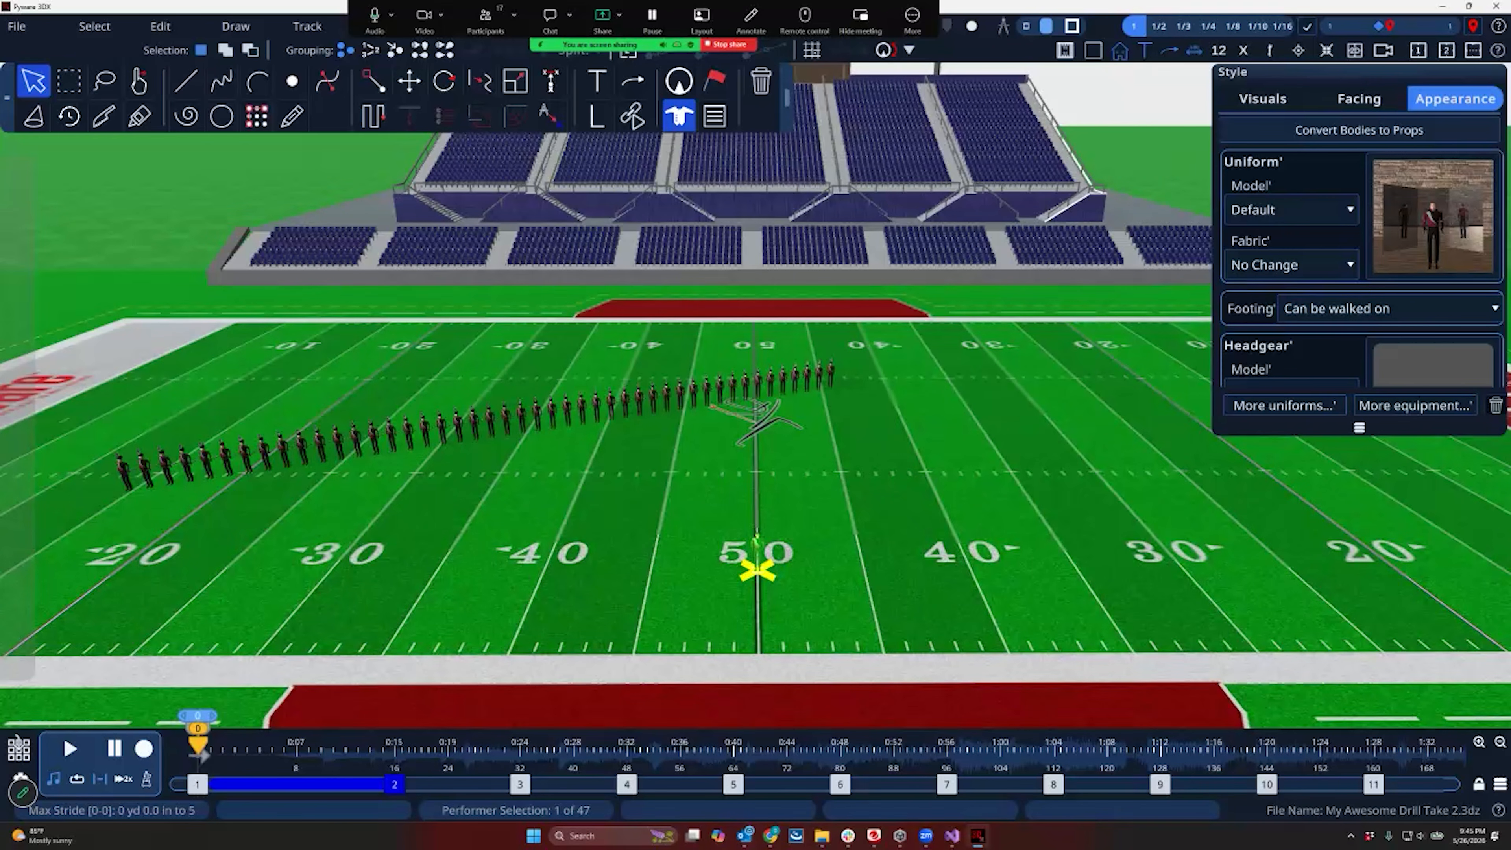
left_click(1359, 130)
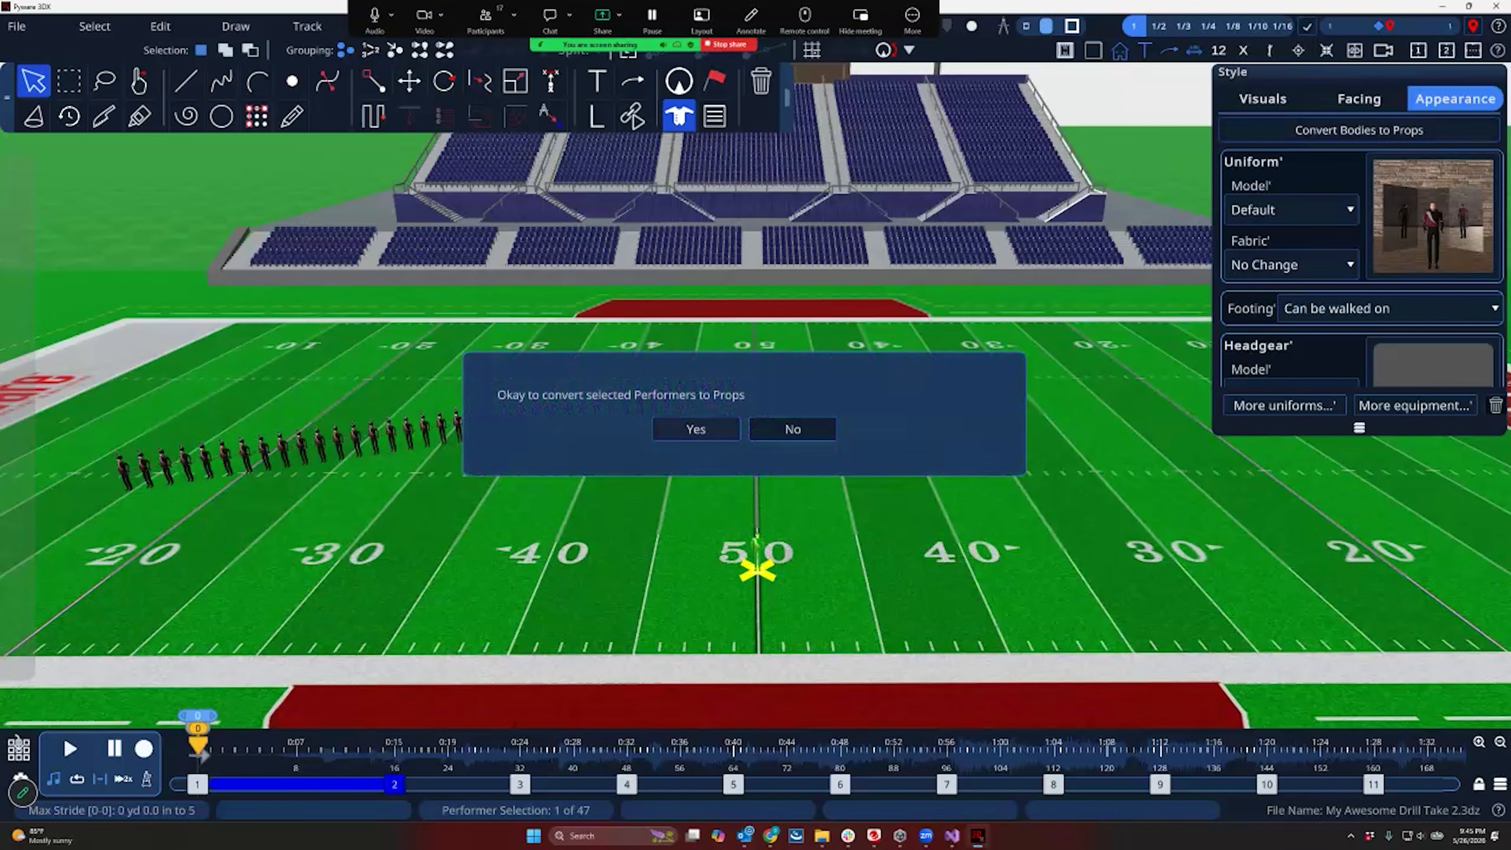
left_click(696, 428)
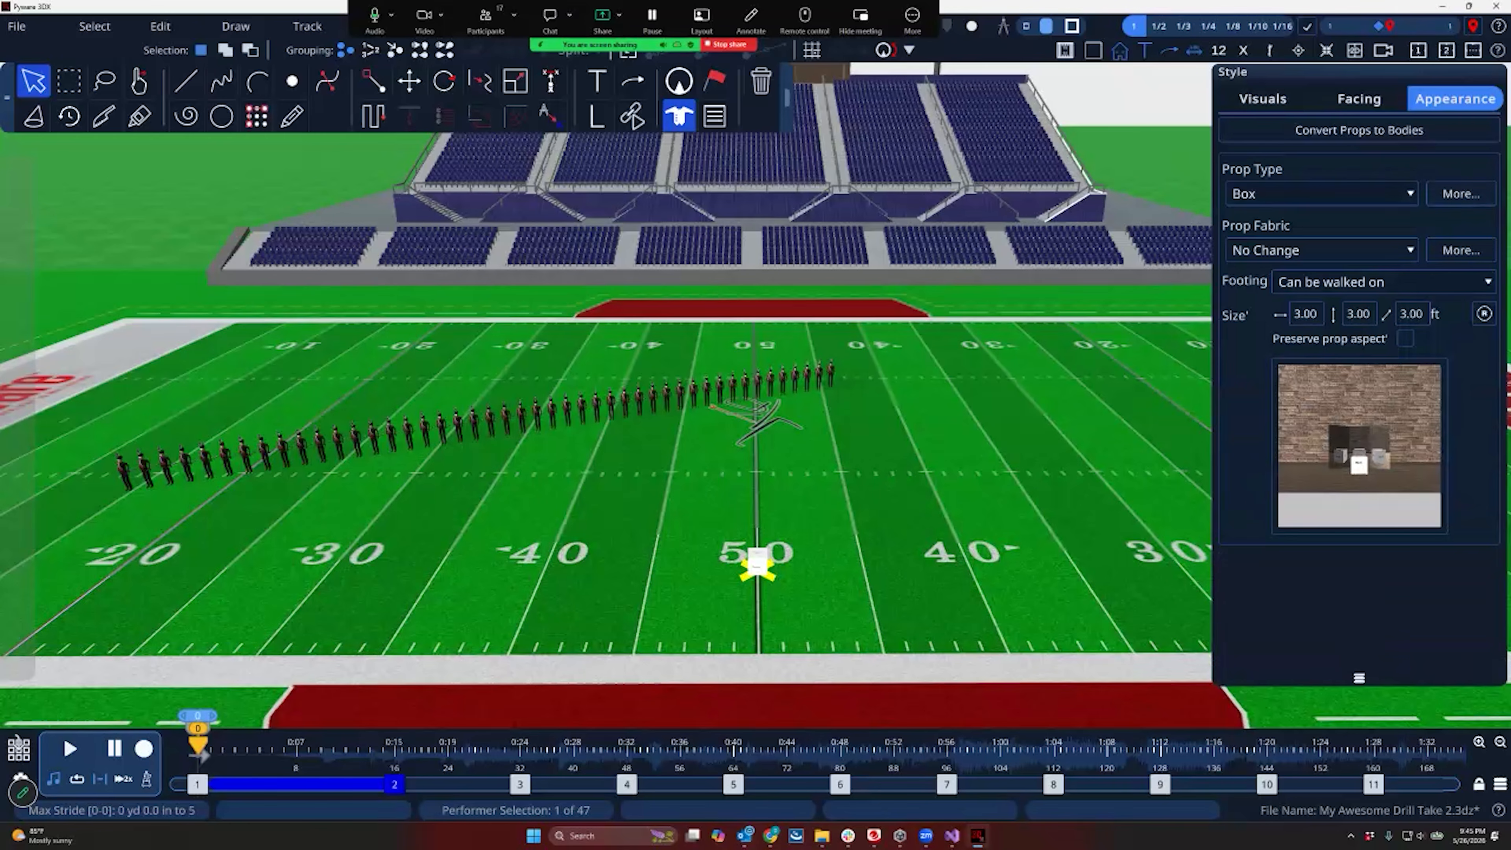
Browse the prop library's Shape, Structure, Pit, and Ramps and Stages categories for available props
left_click(1321, 194)
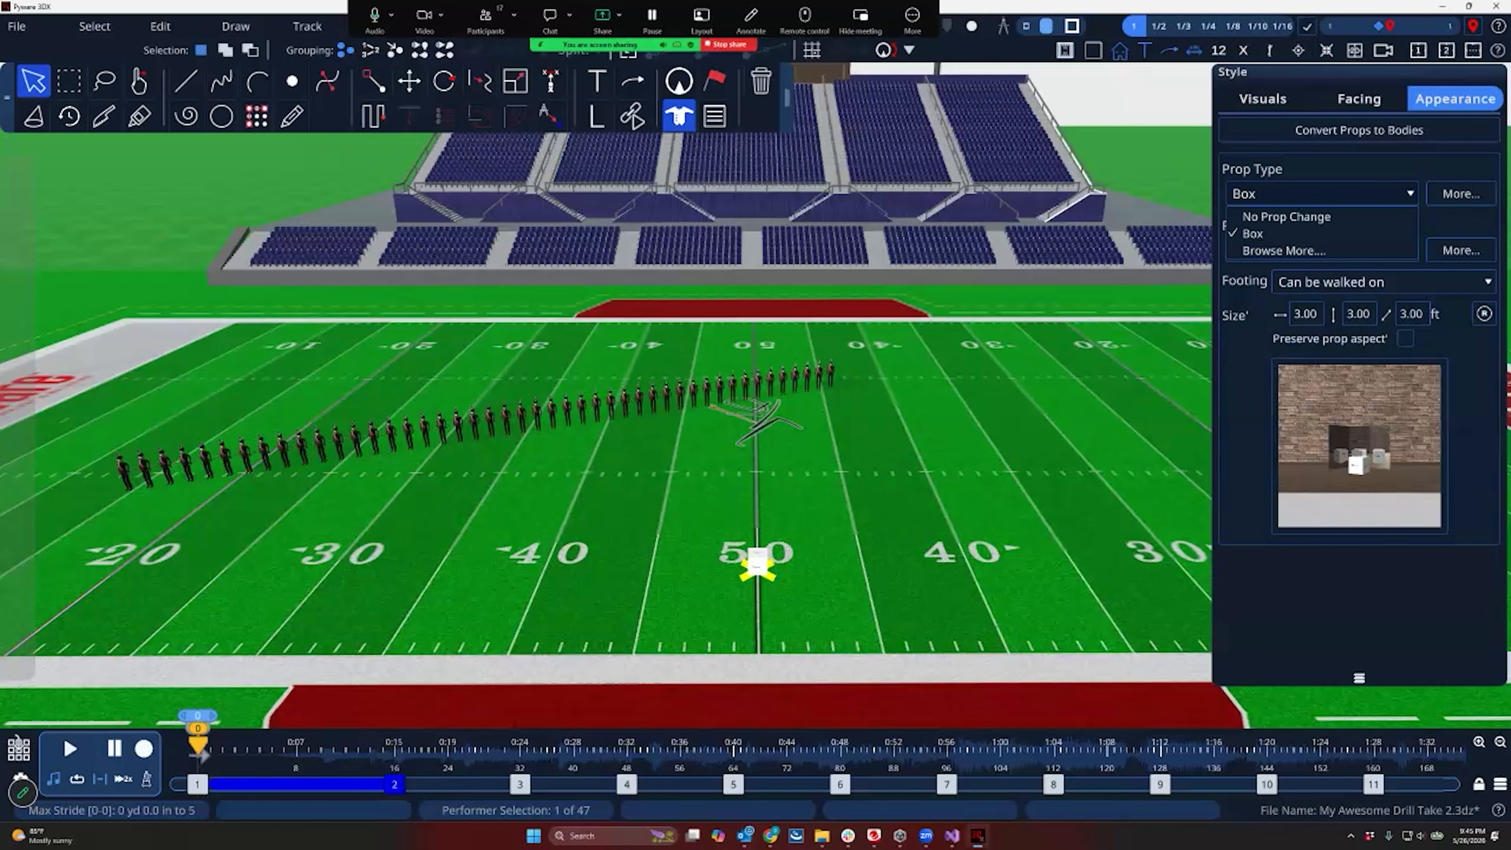
left_click(1284, 250)
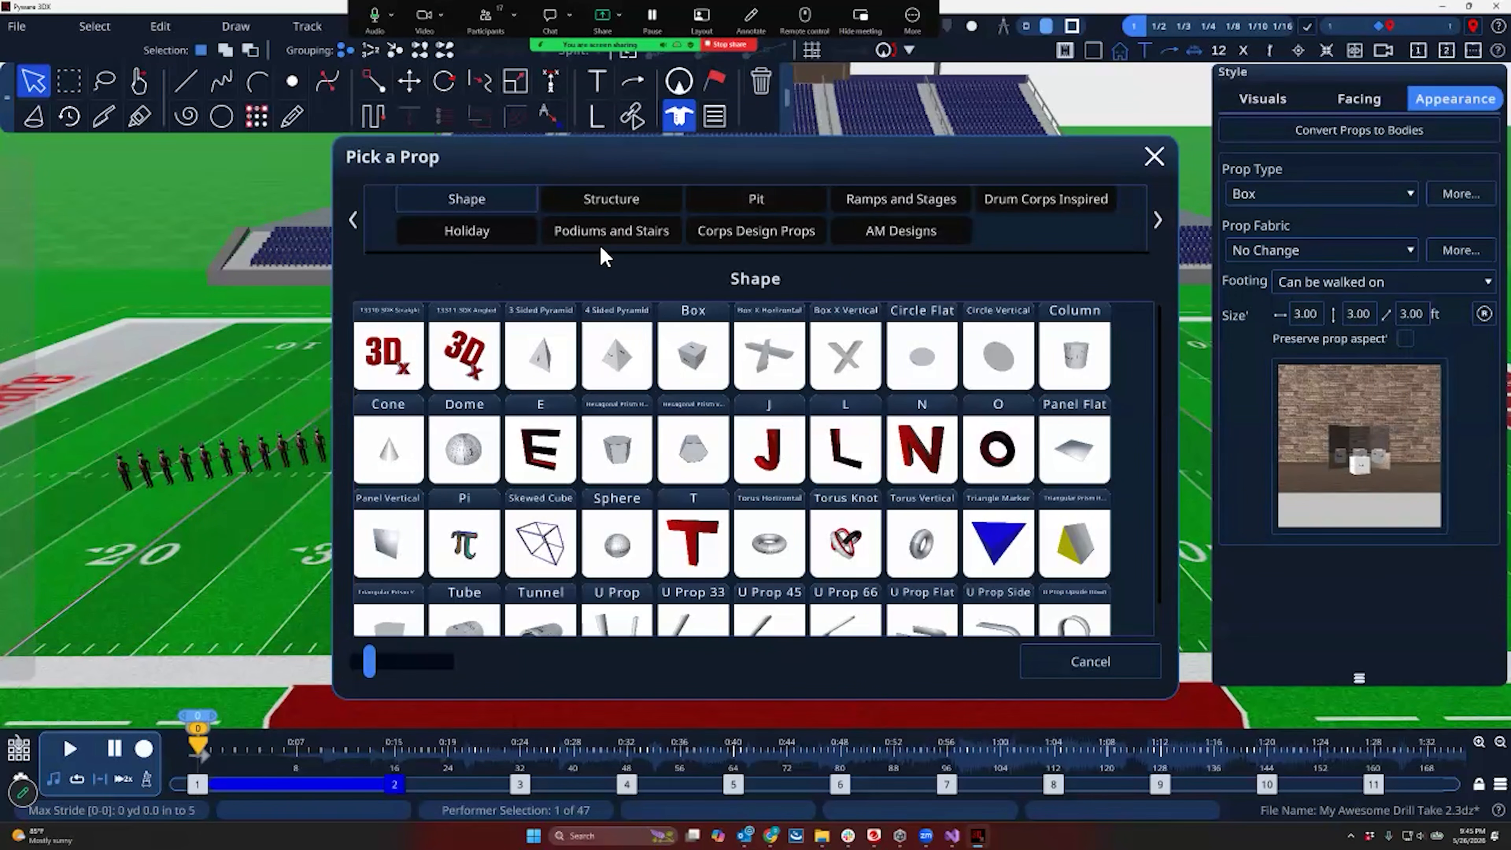
scroll(654, 452, "down", 1)
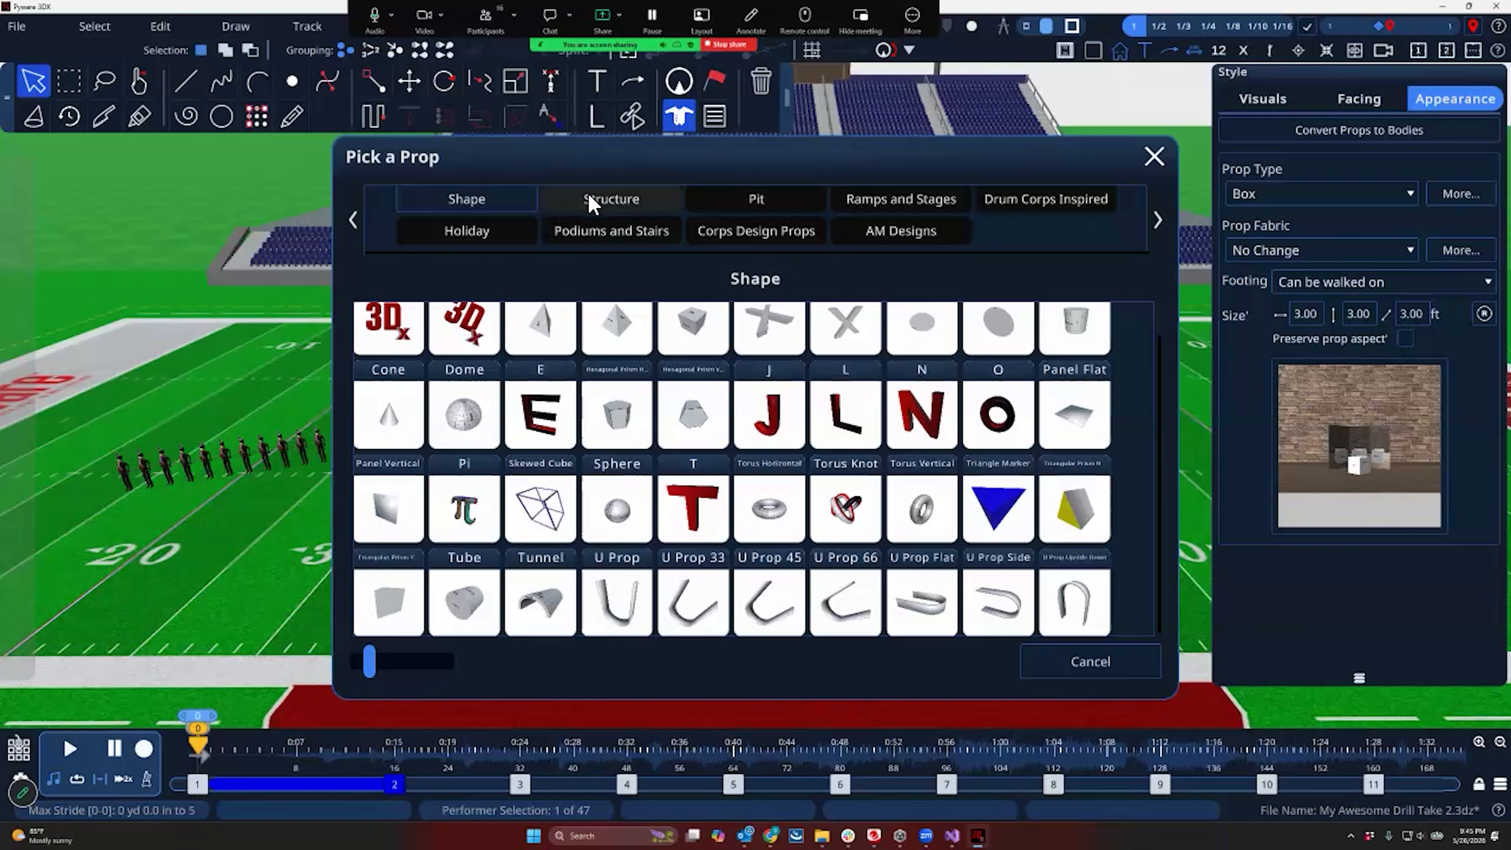
left_click(592, 201)
scroll(756, 470, "down", 2)
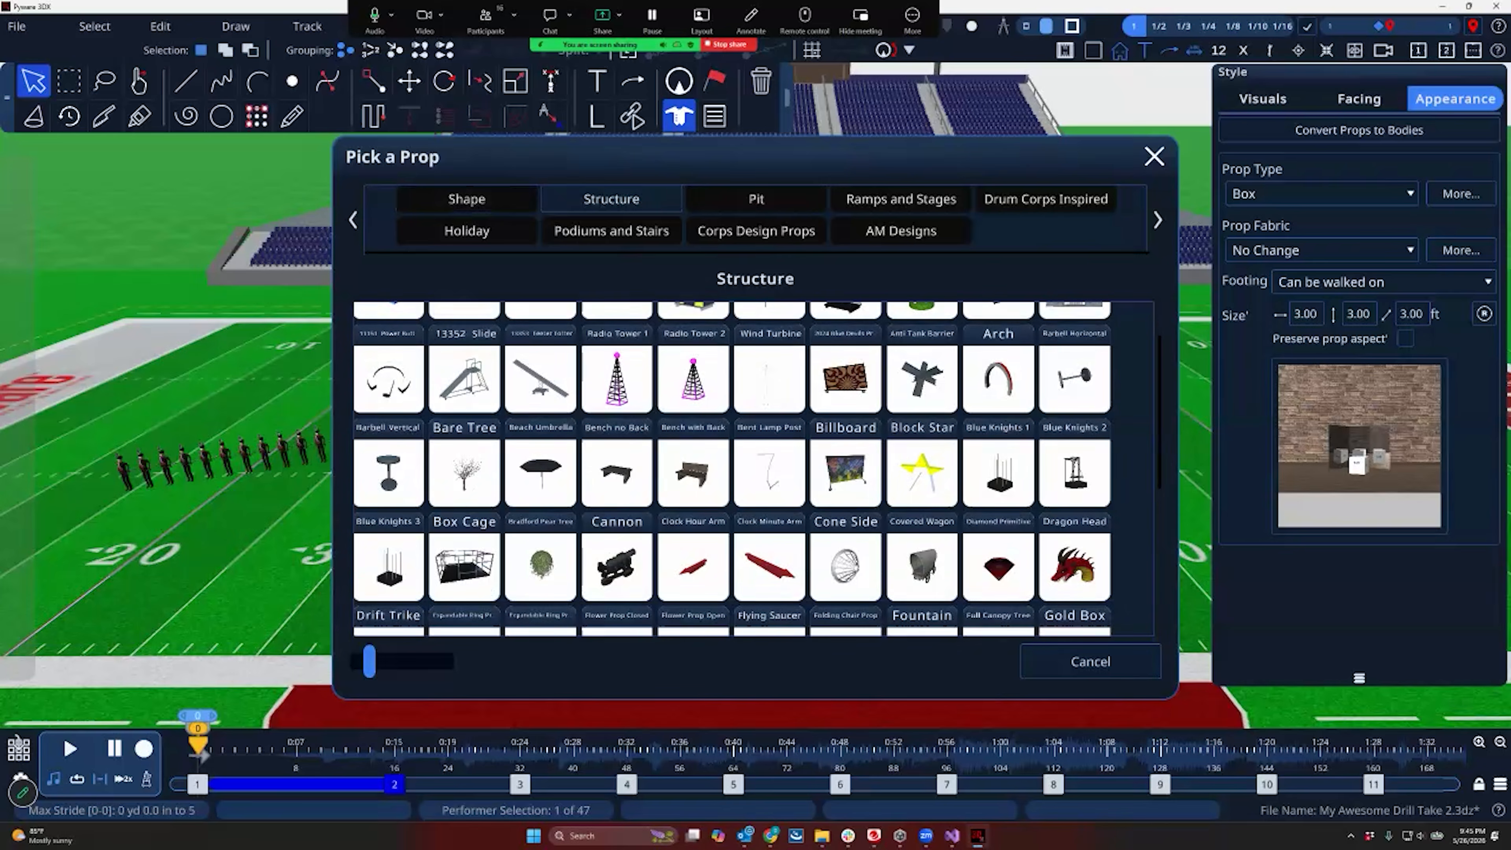
scroll(755, 471, "up", 2)
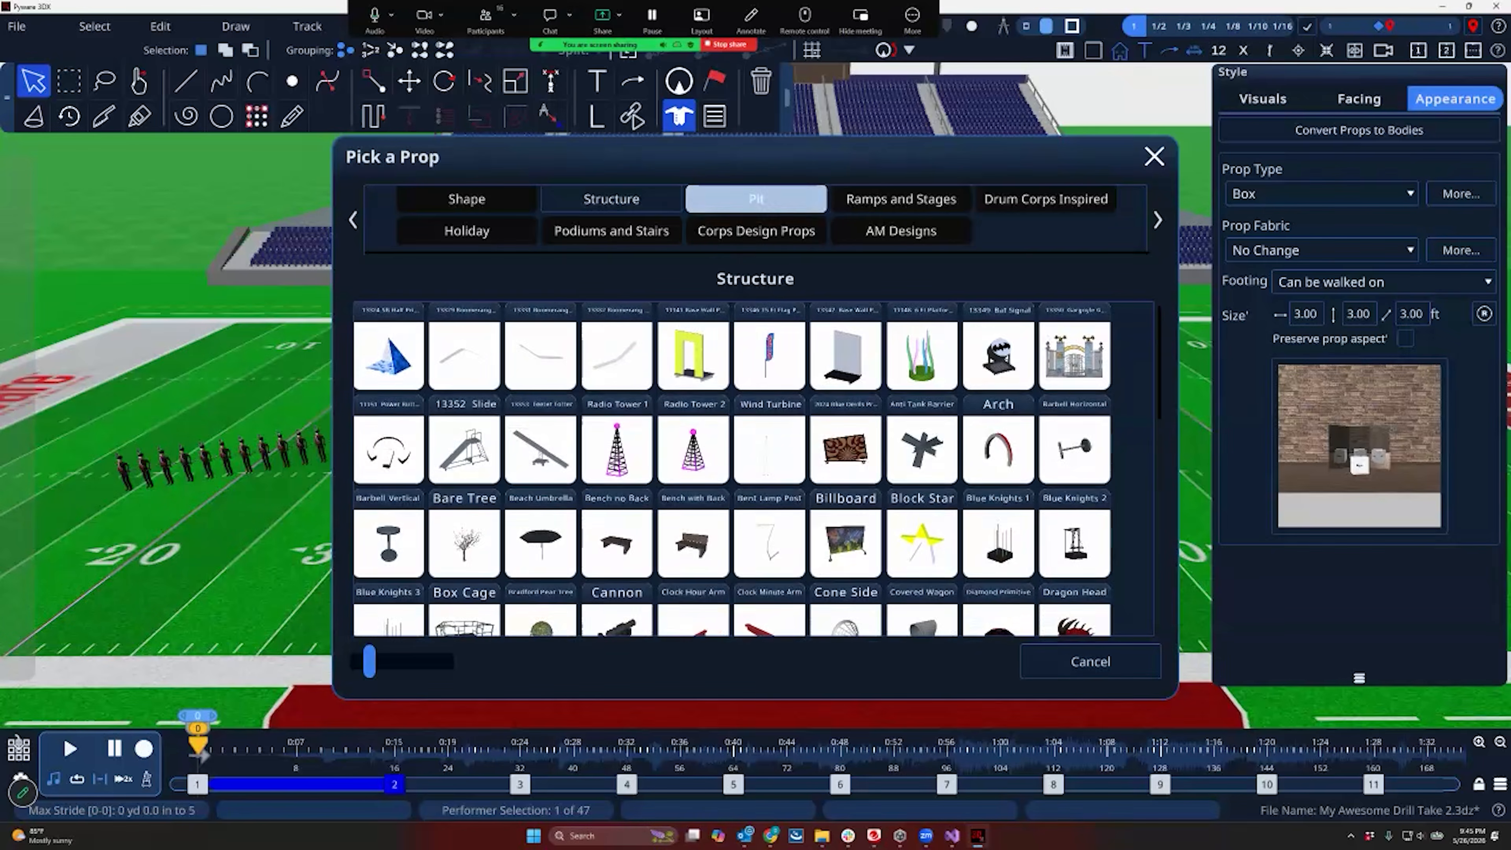
left_click(756, 199)
scroll(756, 470, "down", 1)
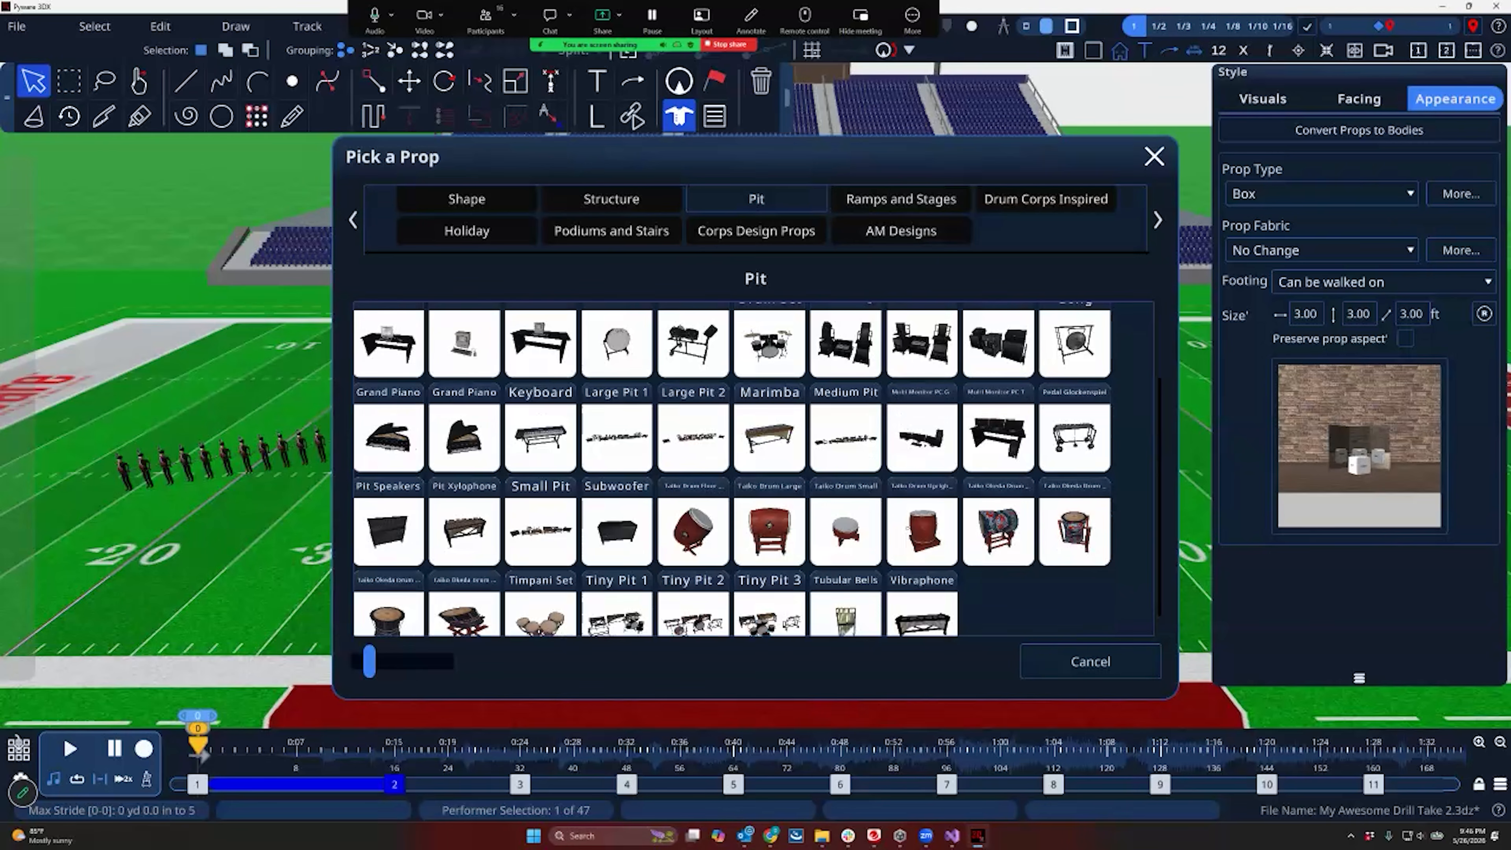
left_click(901, 199)
scroll(755, 470, "down", 1)
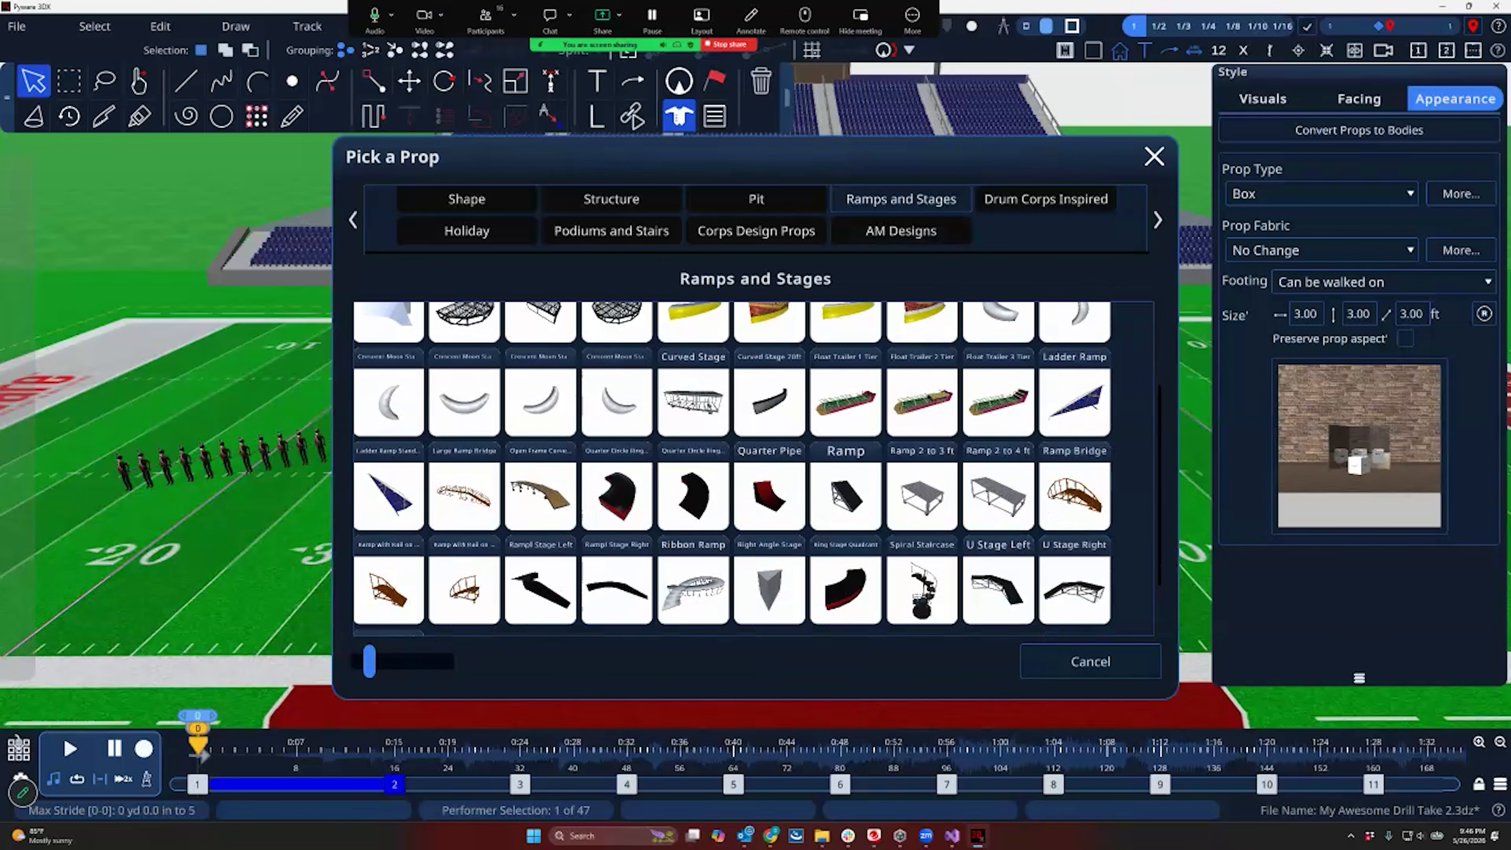
scroll(756, 470, "down", 1)
scroll(755, 470, "up", 1)
Change the prop type to 2022 SCV Up right from the Drum Corps Inspired category
left_click(1046, 199)
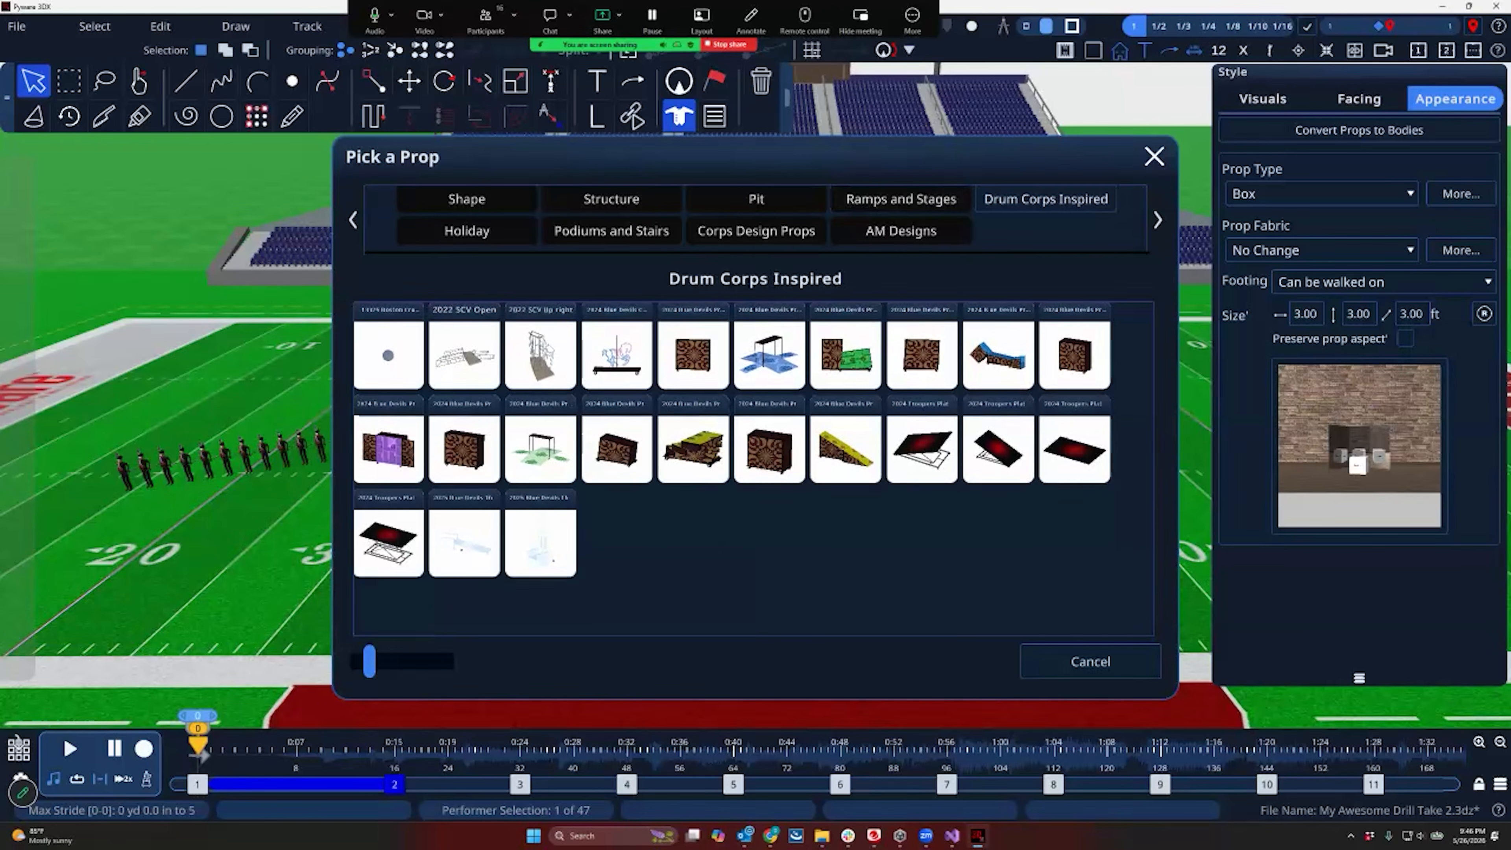
mouse_move(370, 661)
left_mouse_down()
mouse_move(447, 660)
mouse_move(368, 661)
left_mouse_up()
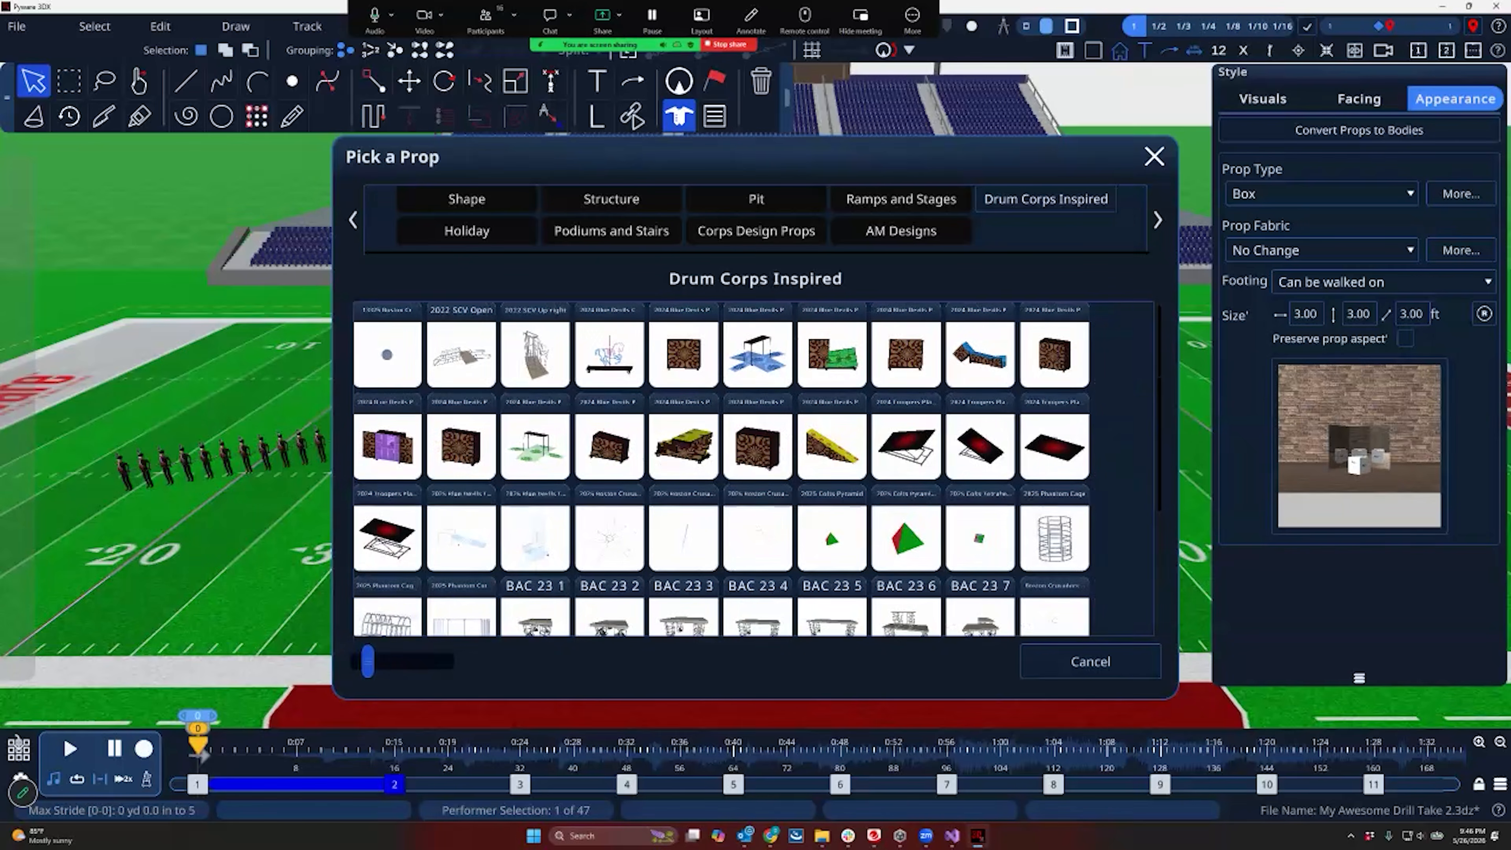
left_click(537, 358)
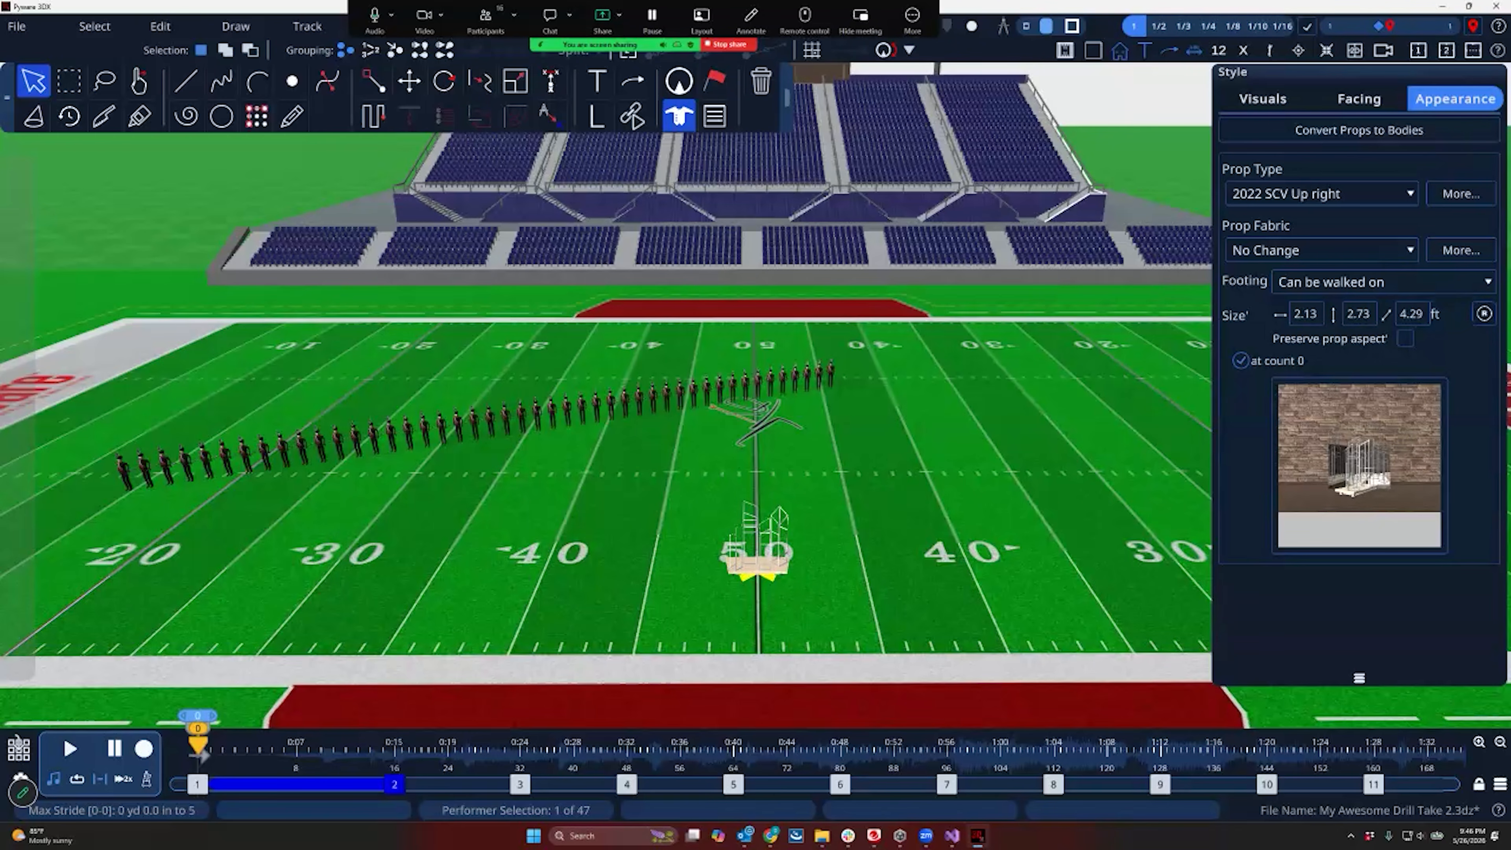
Resize the prop to 6 ft wide, 6 ft high and 8 ft deep
left_click(1306, 315)
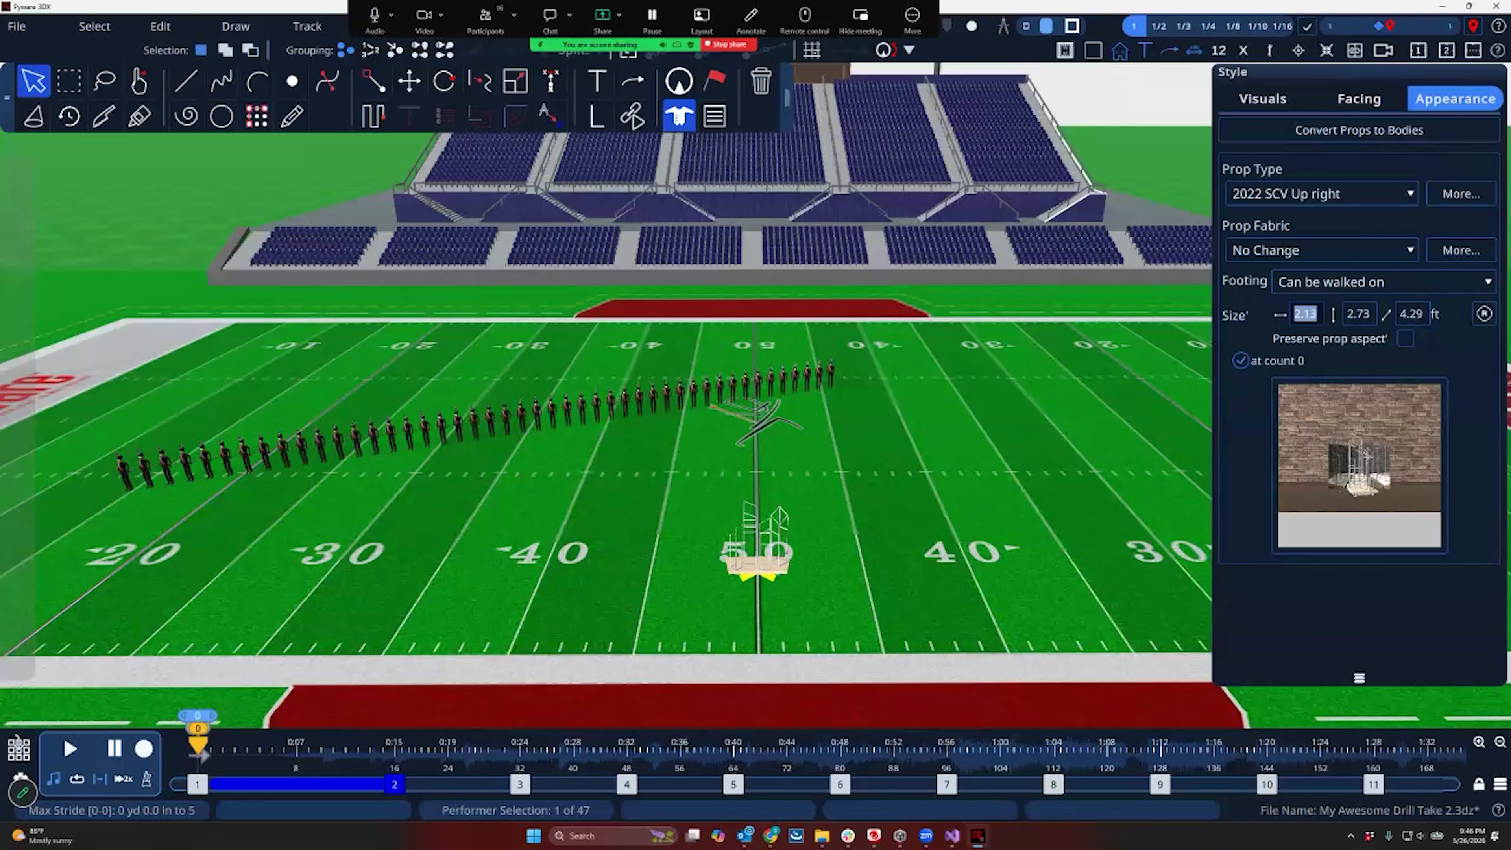
type("6")
key("Tab")
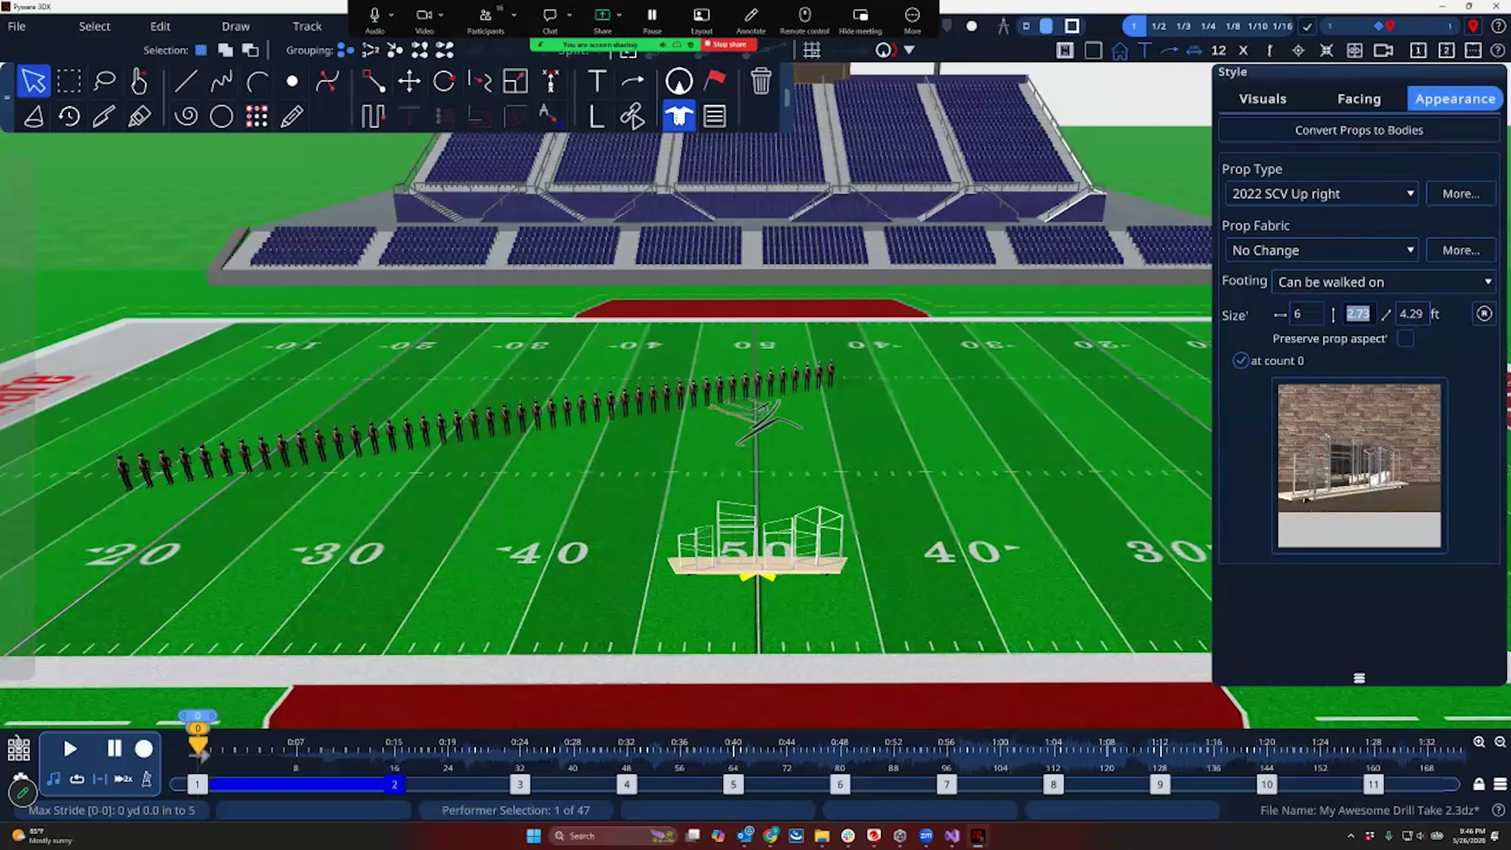
type("4")
key("Tab")
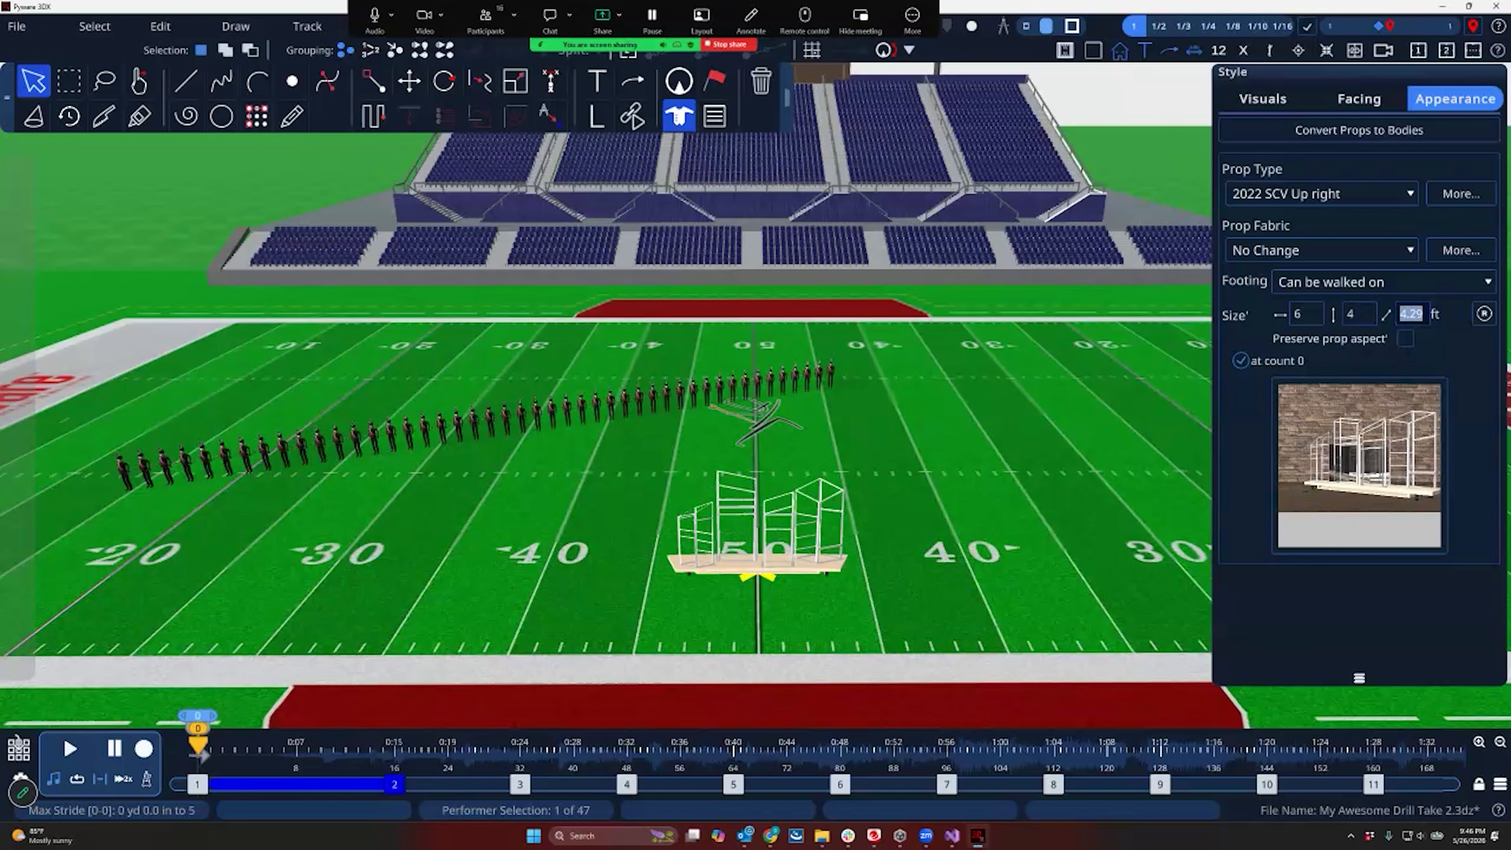
type("6")
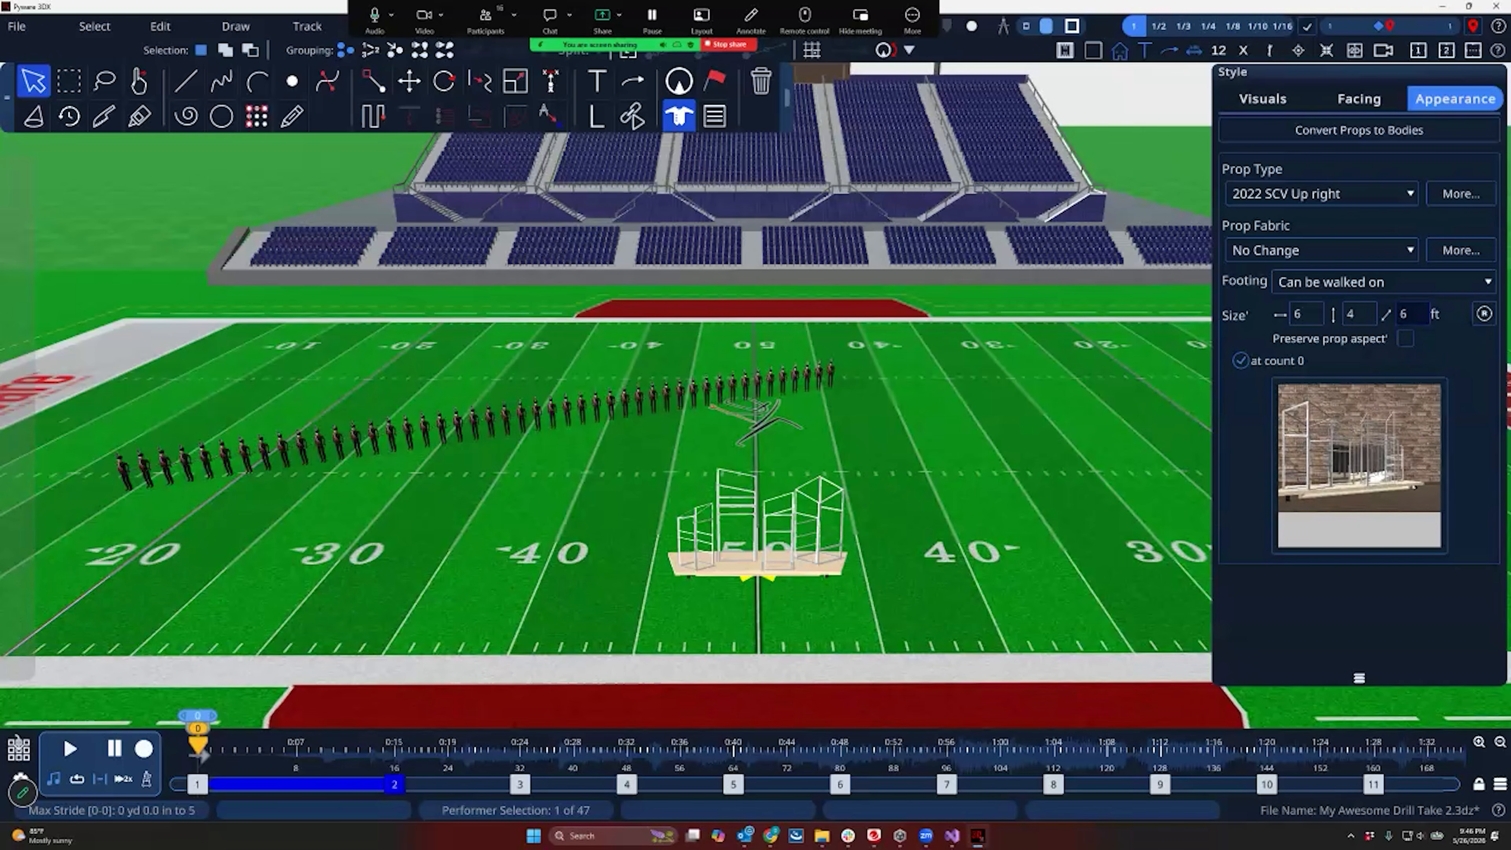
key("shift+Tab")
type("6")
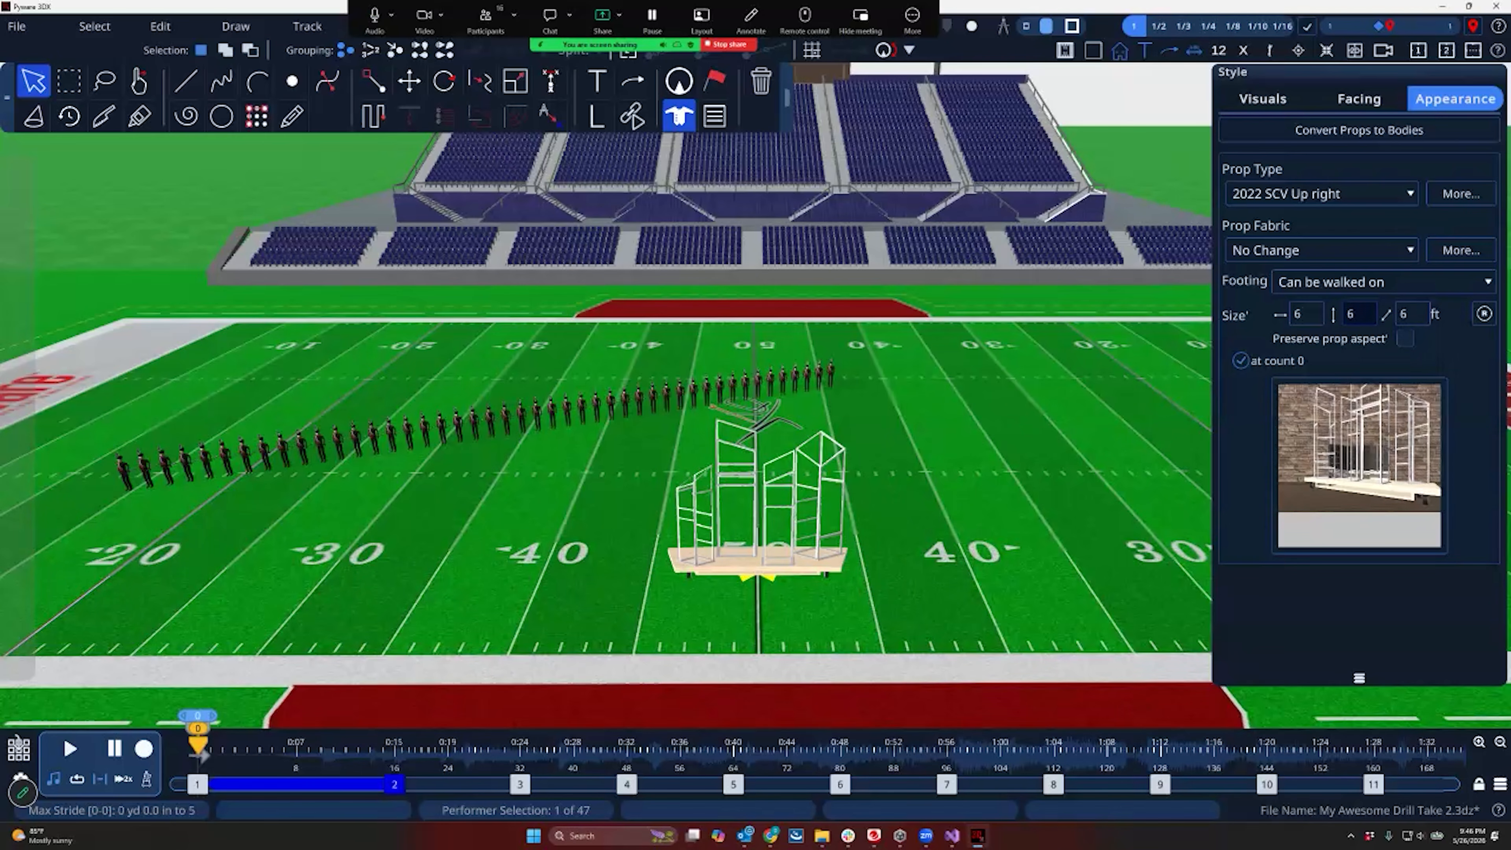
key("Tab")
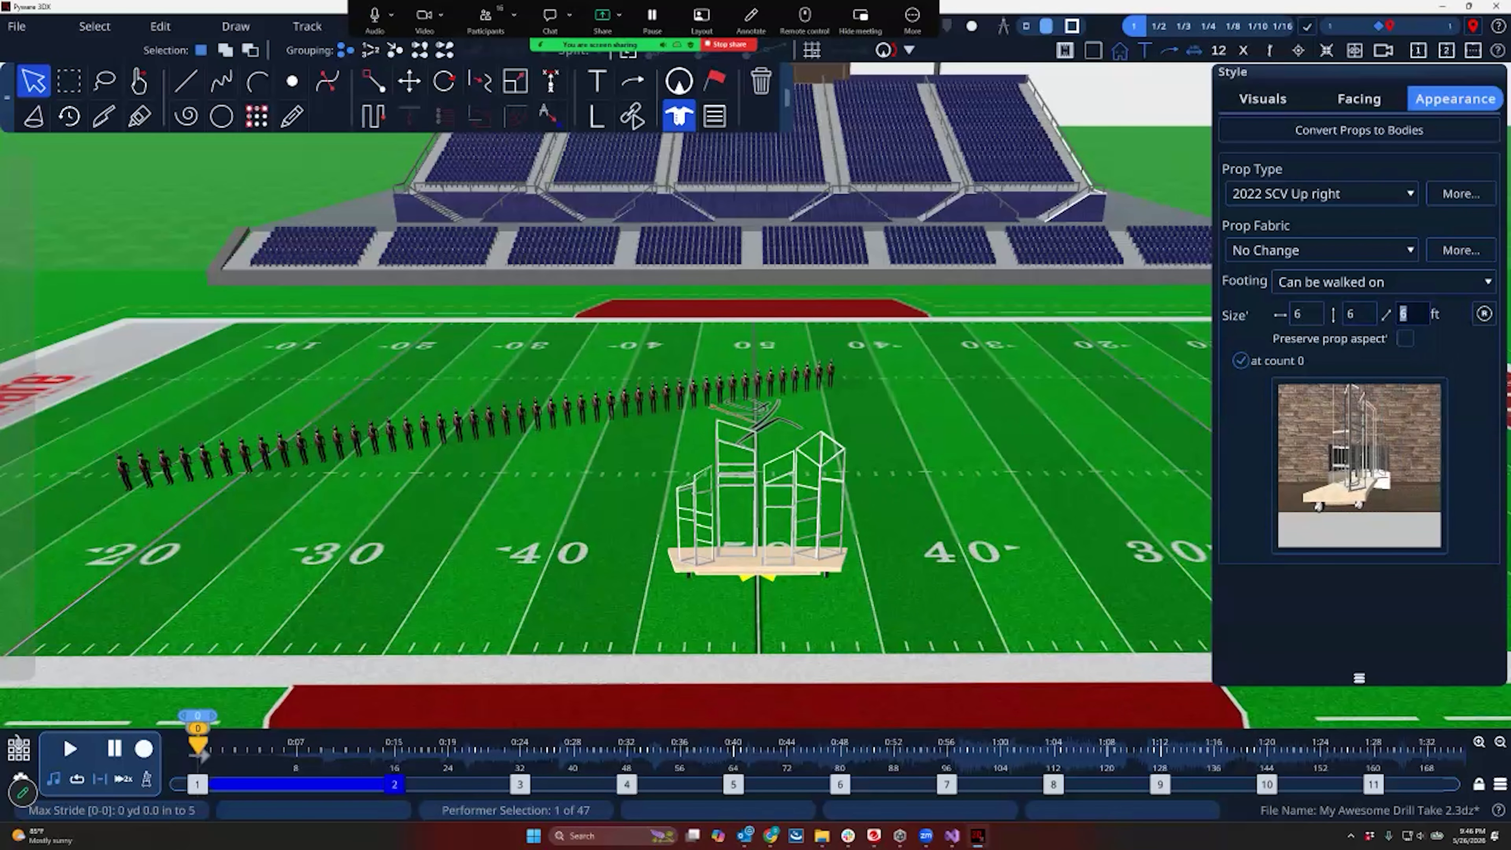
type("8")
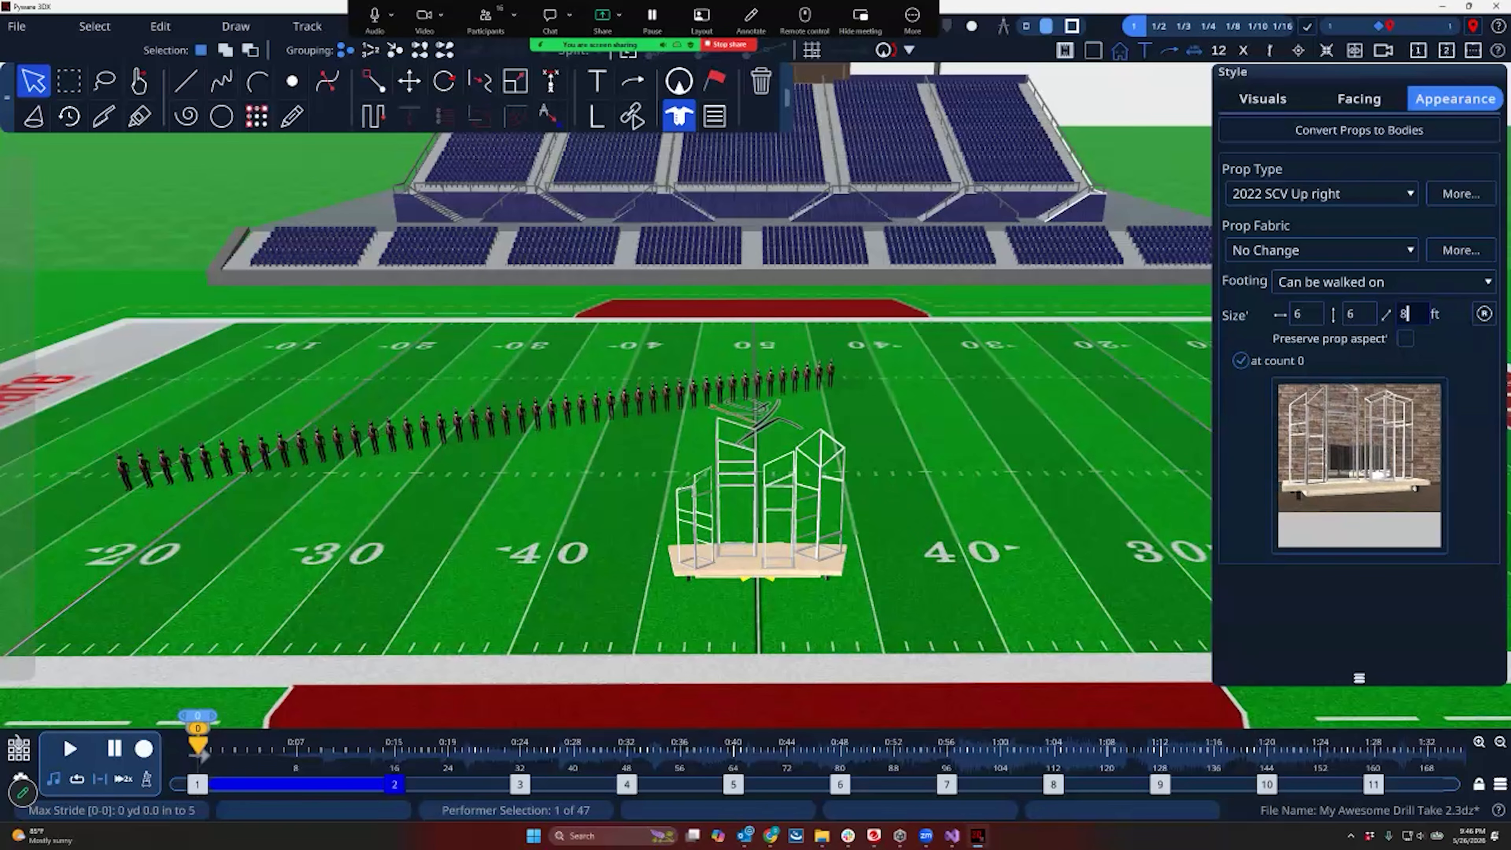
Go to the set at count 16 and move the prop from the 50-yard line to between the 40 and 30 on its other side
right_click_drag(755, 416, 916, 419)
left_click(394, 785)
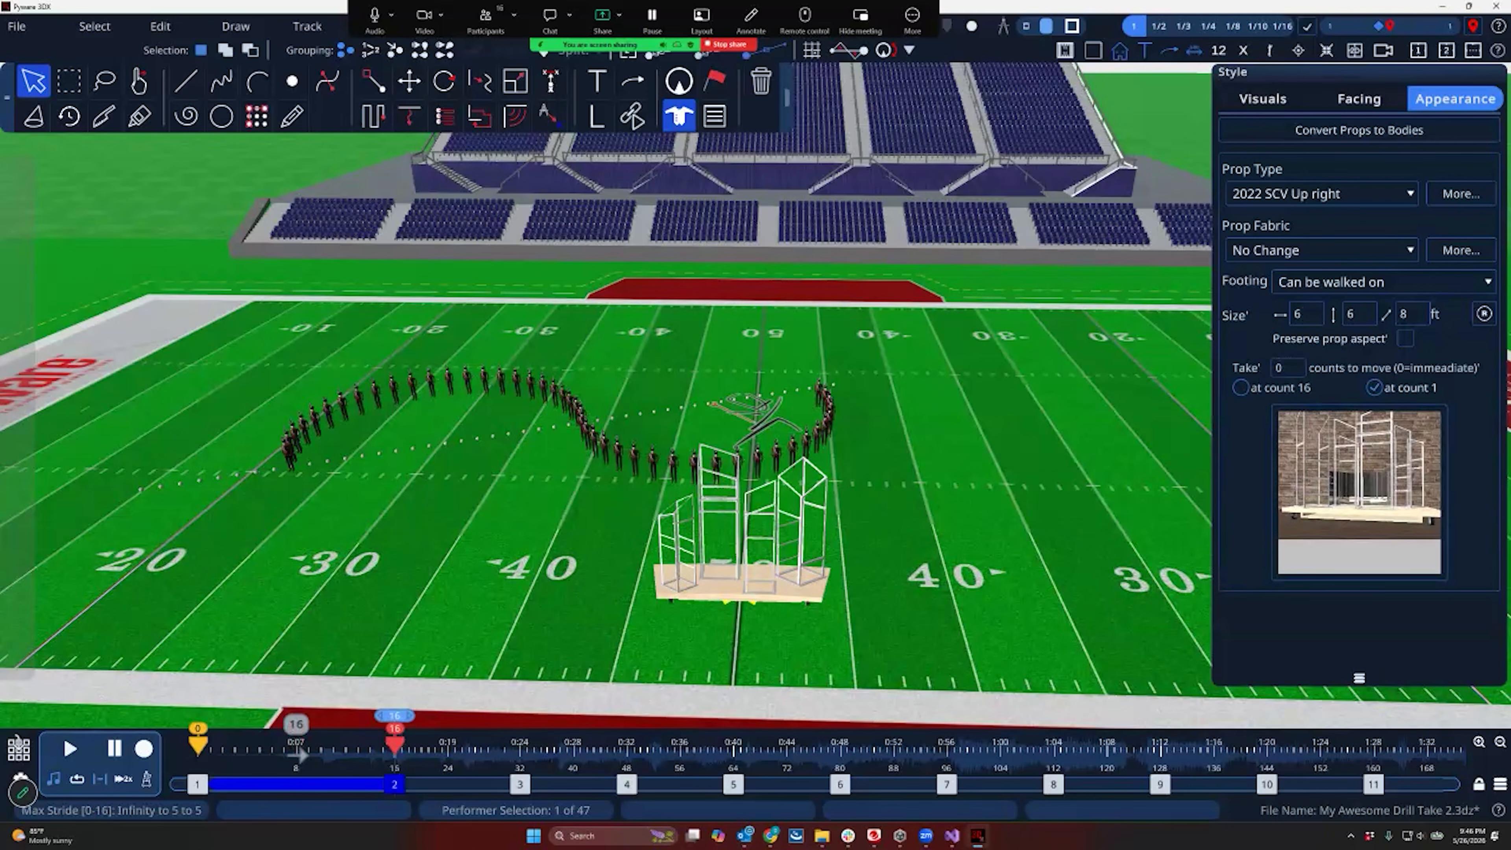
left_click_drag(740, 589, 1043, 521)
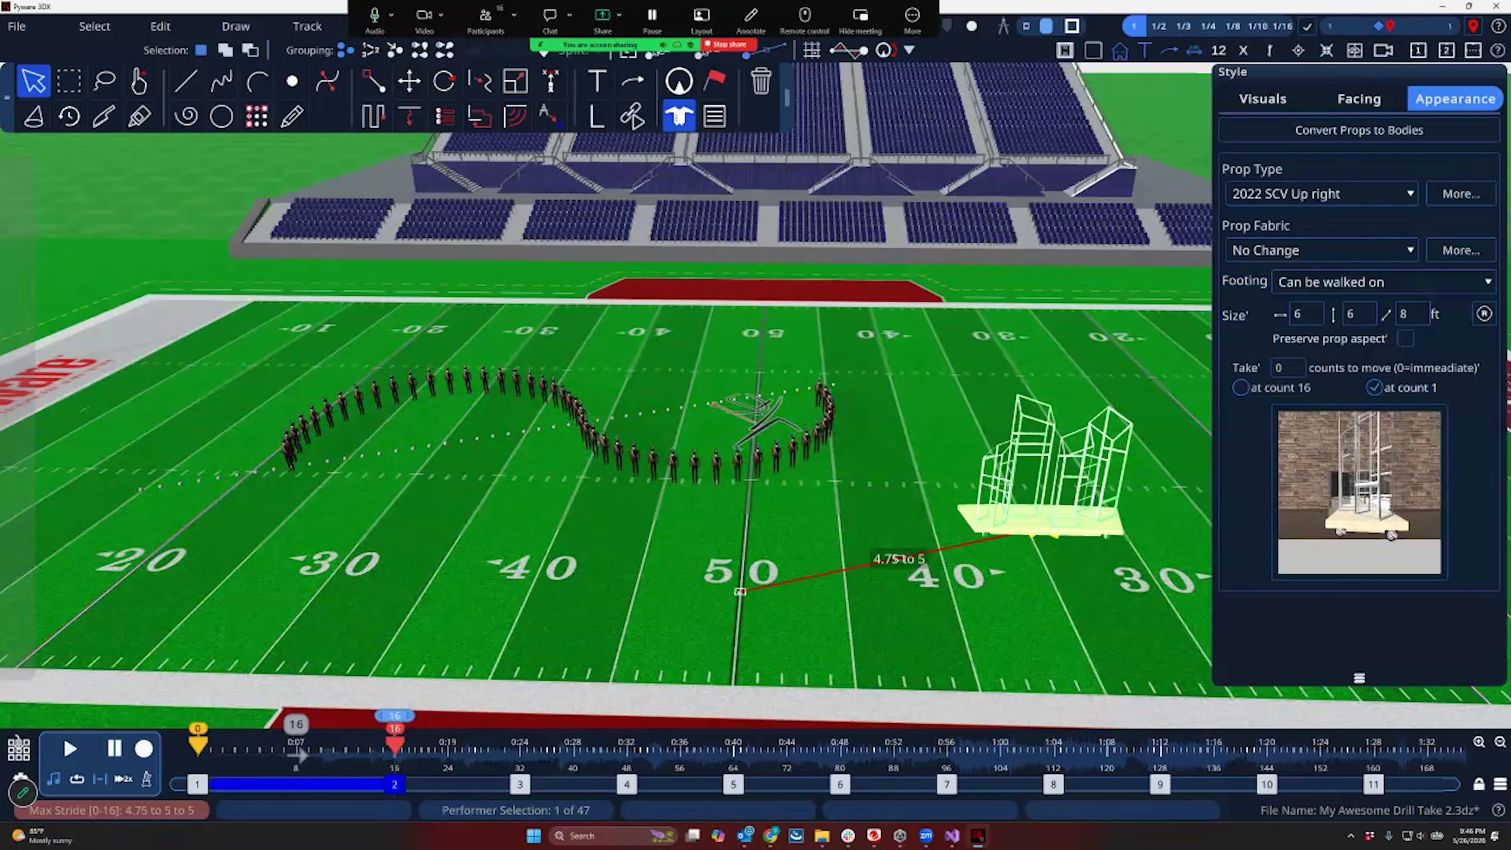
Turn the prop at count 16 to a fixed diagonal angle facing the front sideline and the 50-yard line
left_click(909, 50)
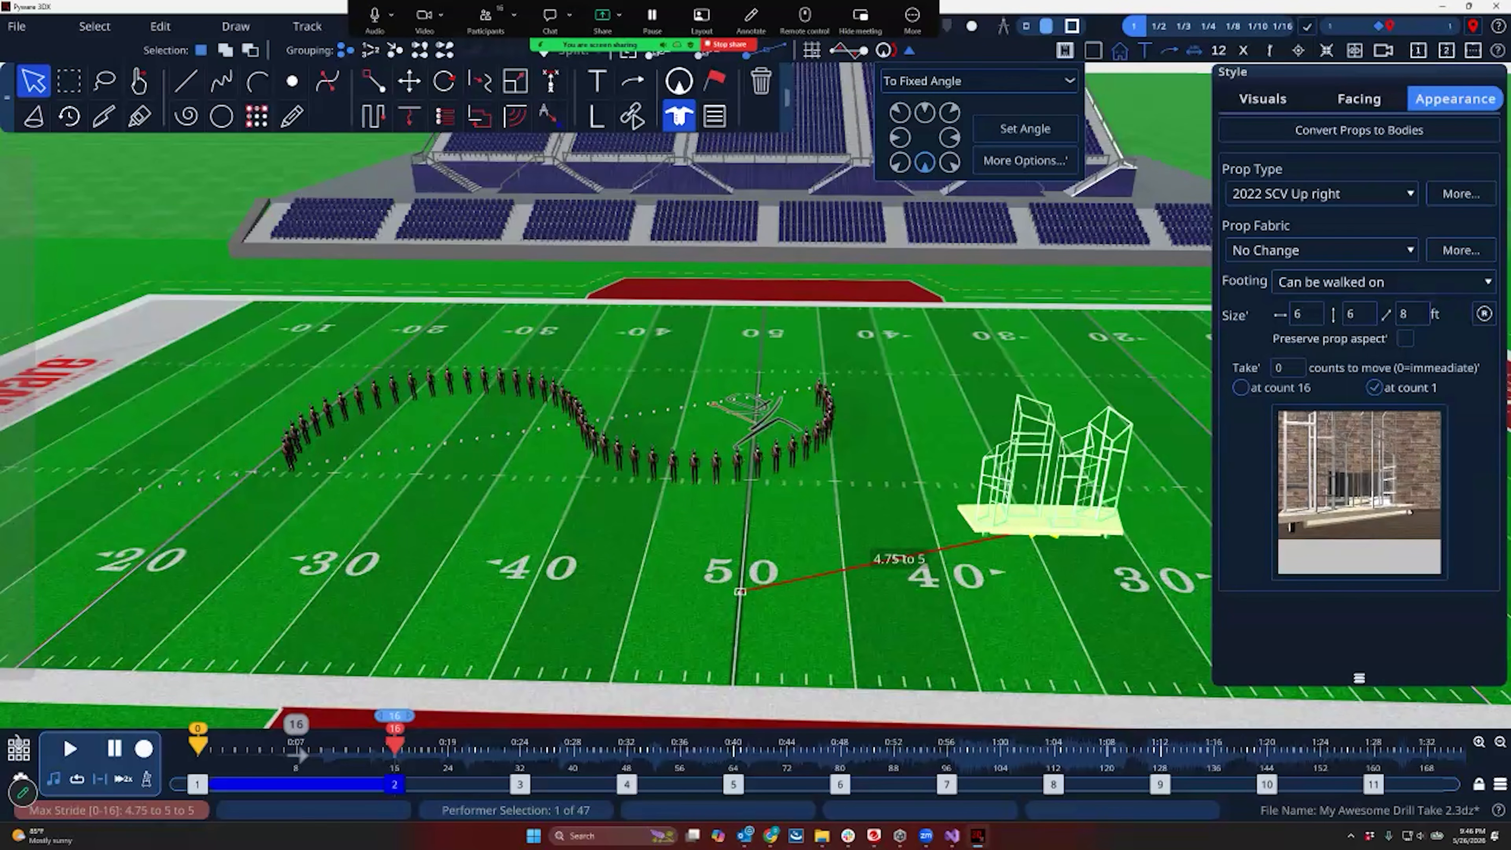
left_click(899, 162)
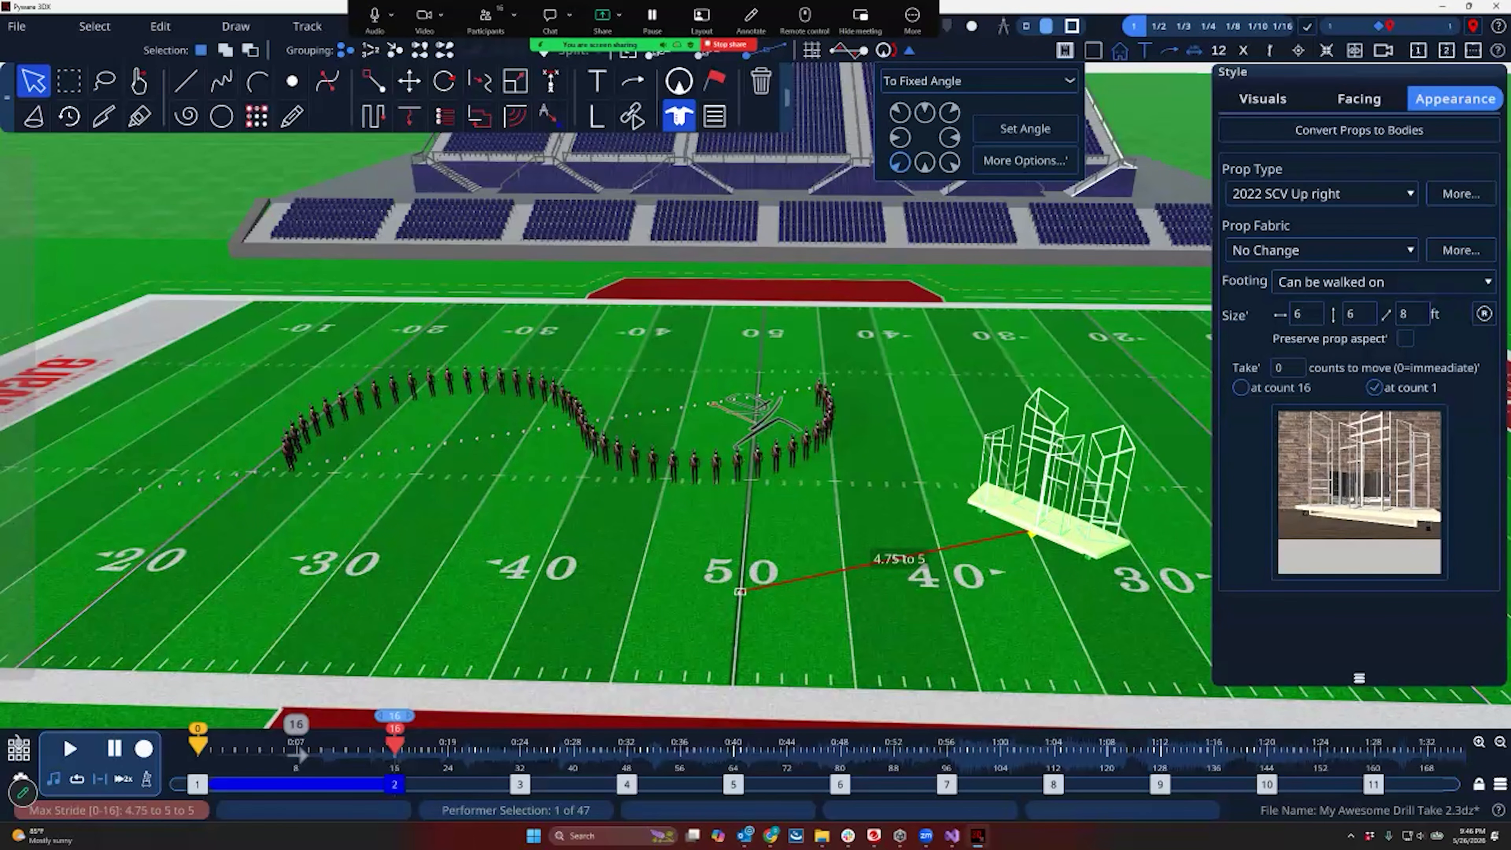
left_click(899, 137)
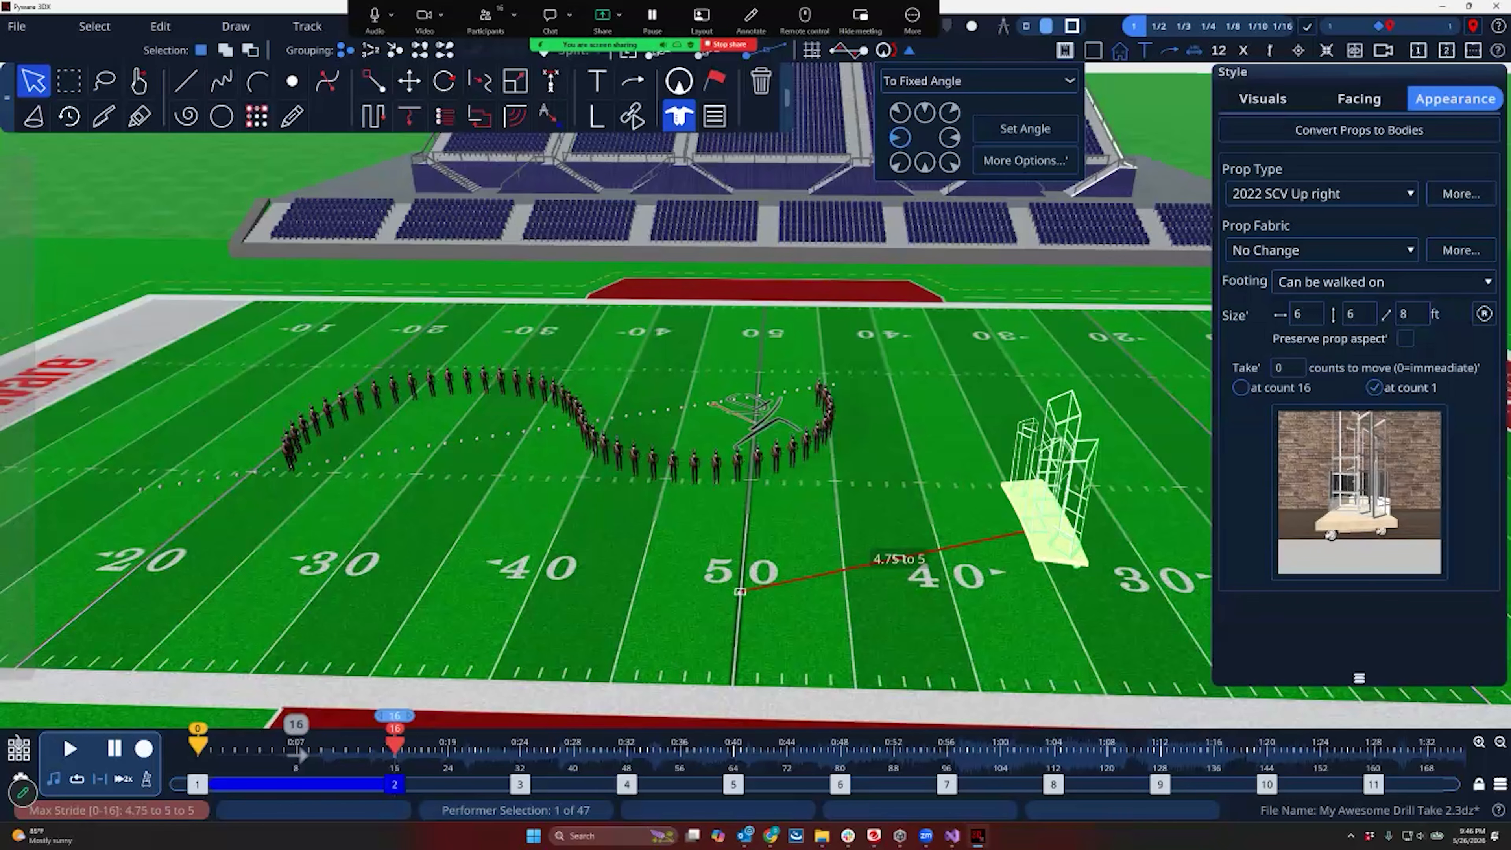
left_click(899, 162)
left_click(1025, 129)
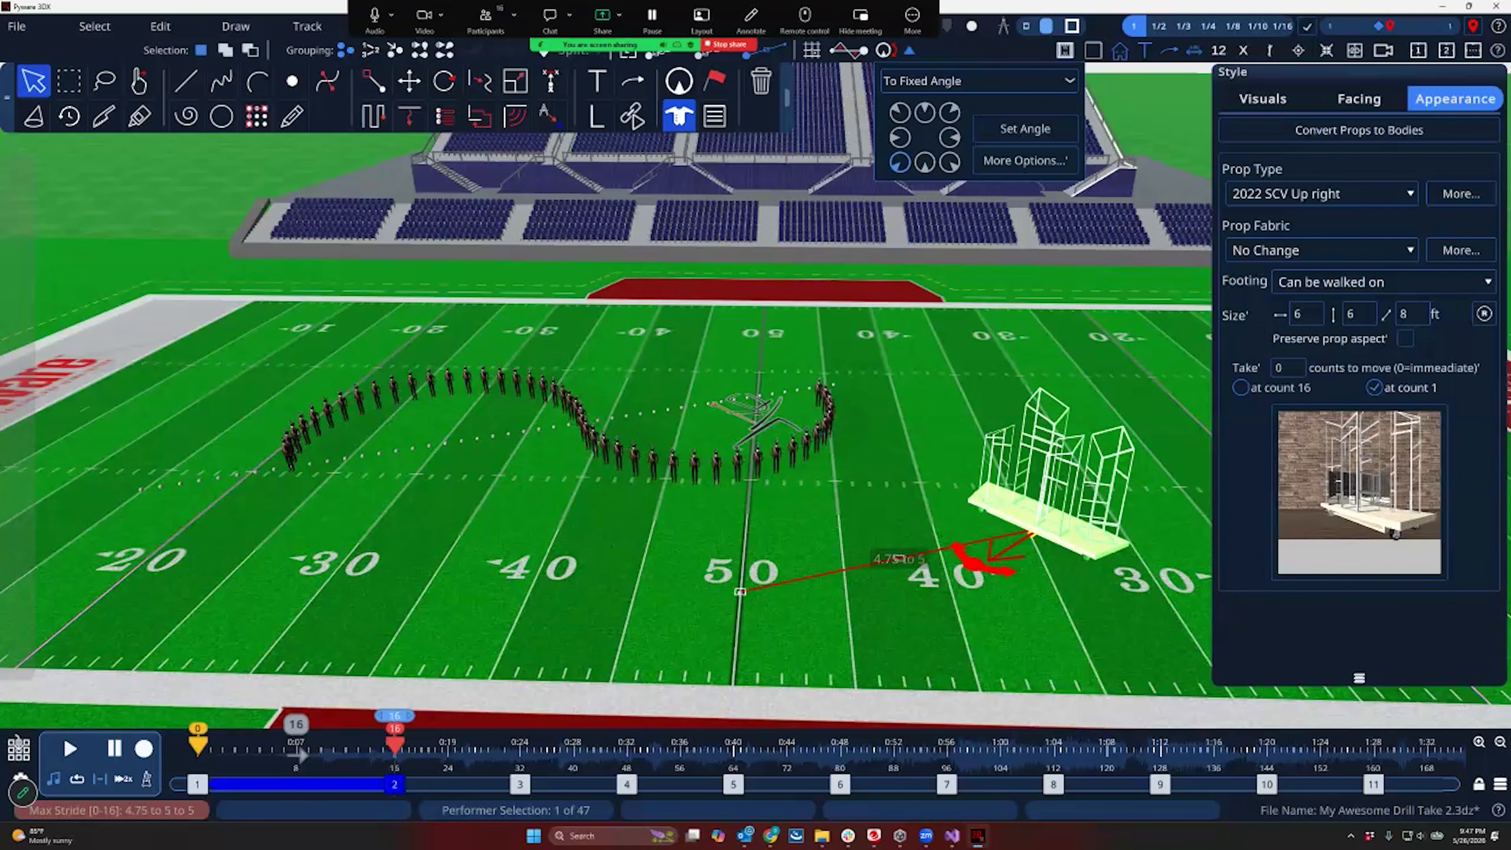
key("space")
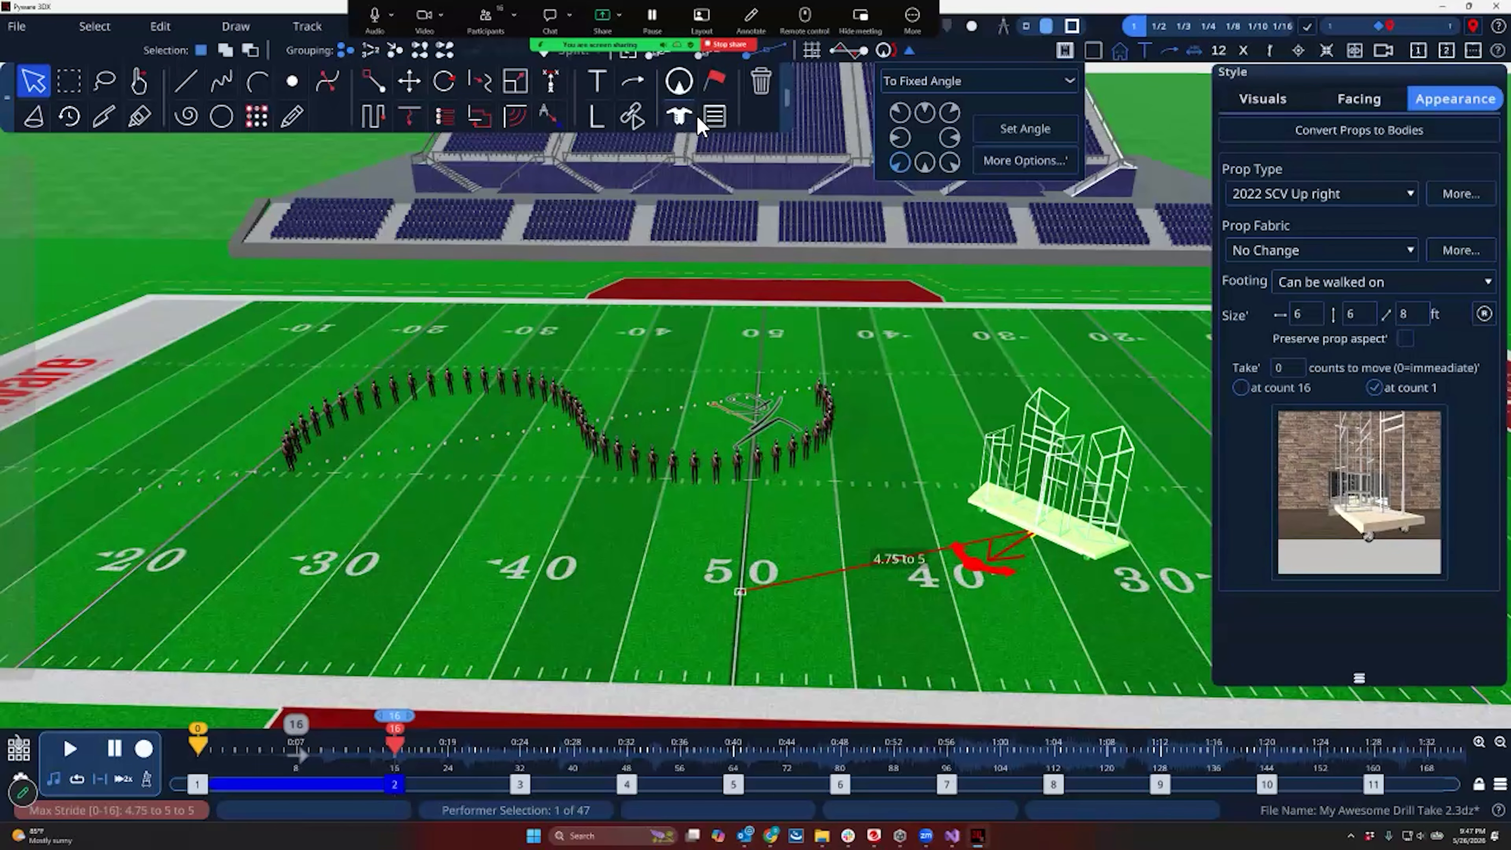
Close the style and facing settings and go to the set at count 32
left_click(678, 80)
left_click(695, 88)
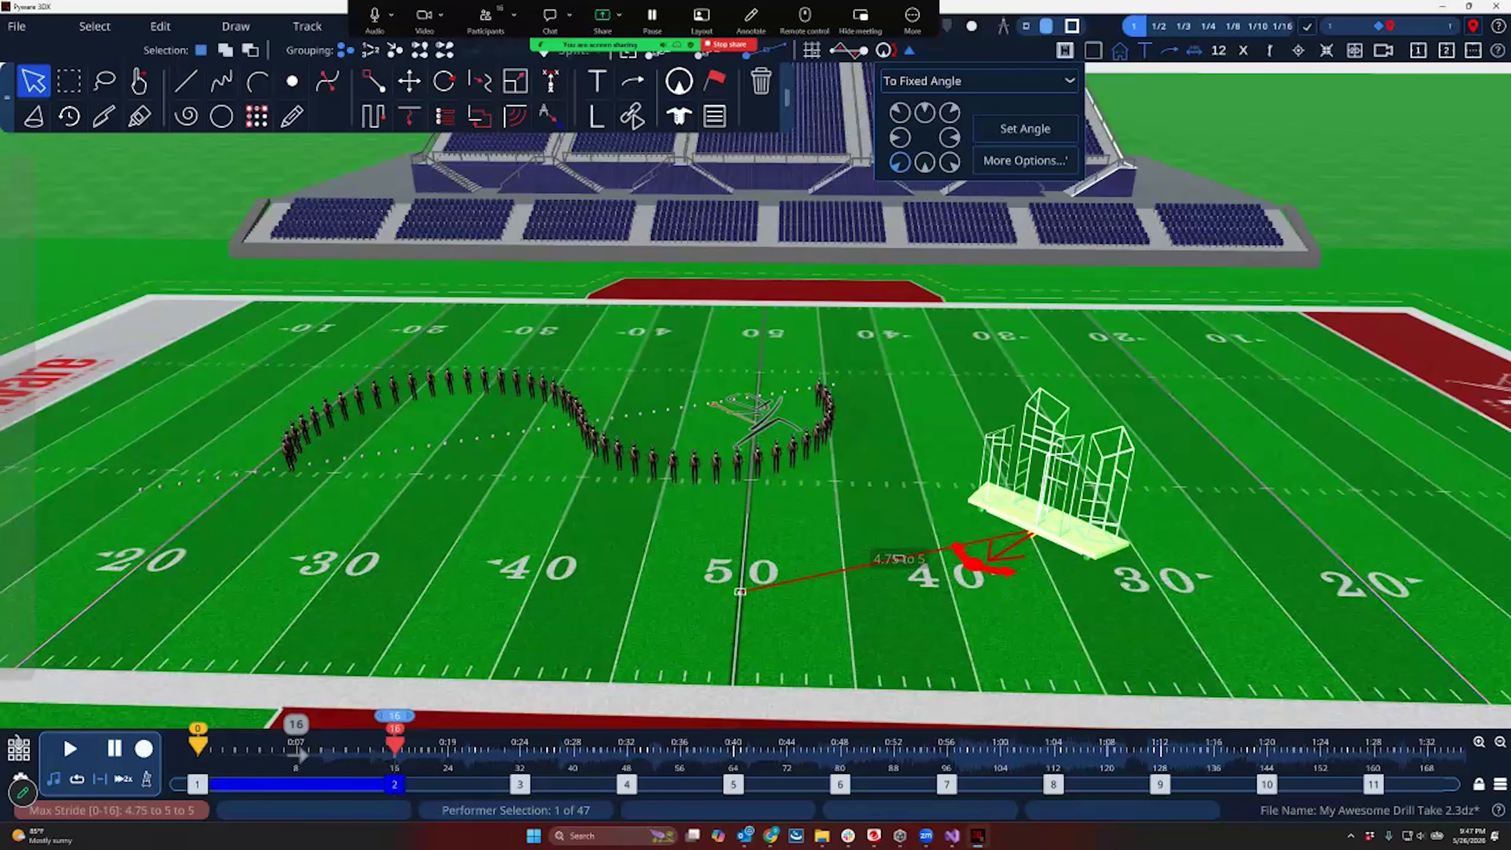
left_click(909, 51)
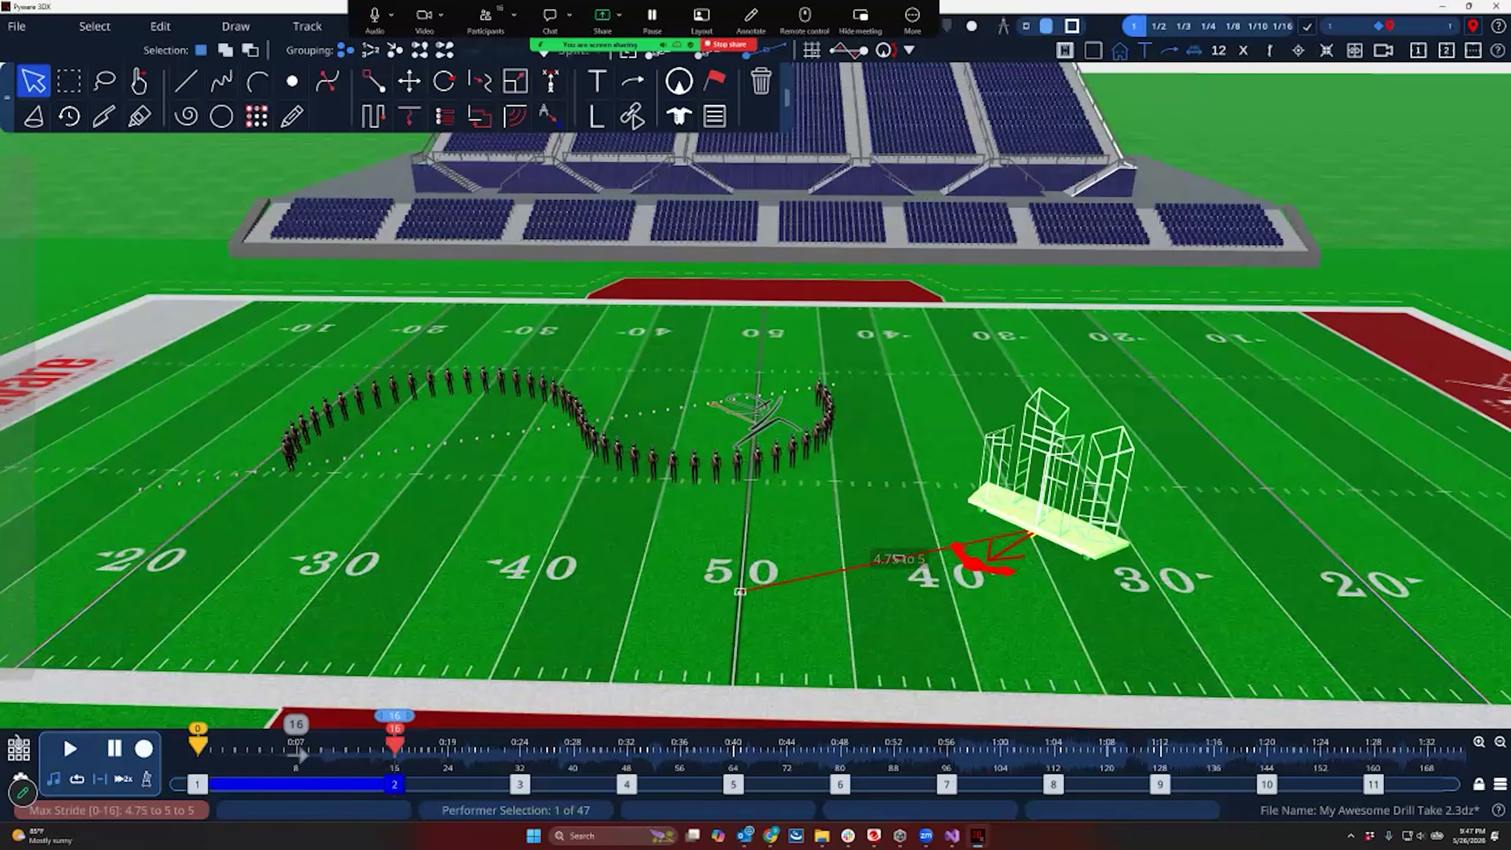
left_click(520, 785)
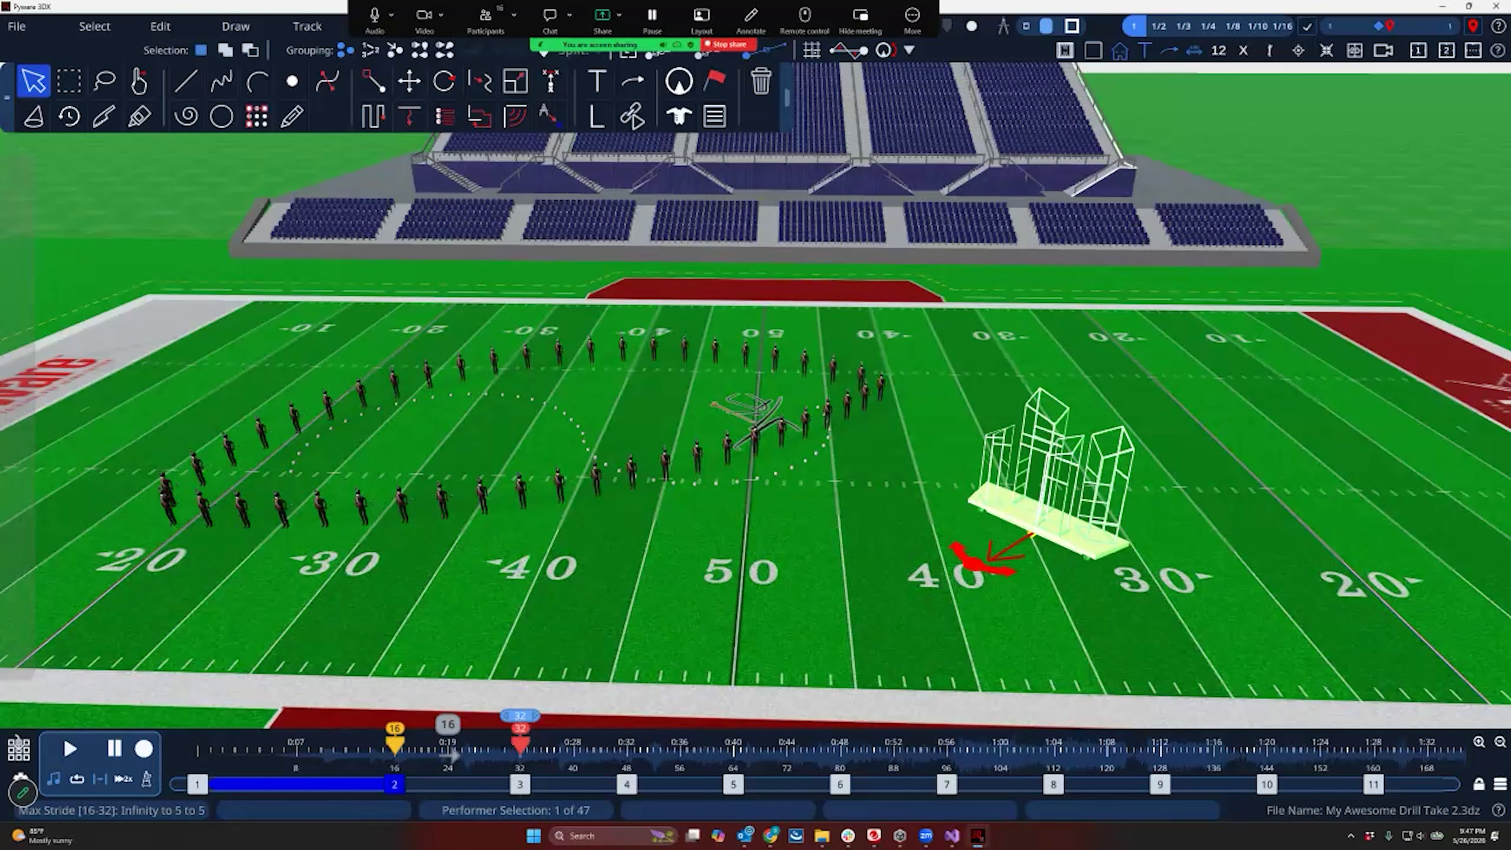
key("ctrl+a")
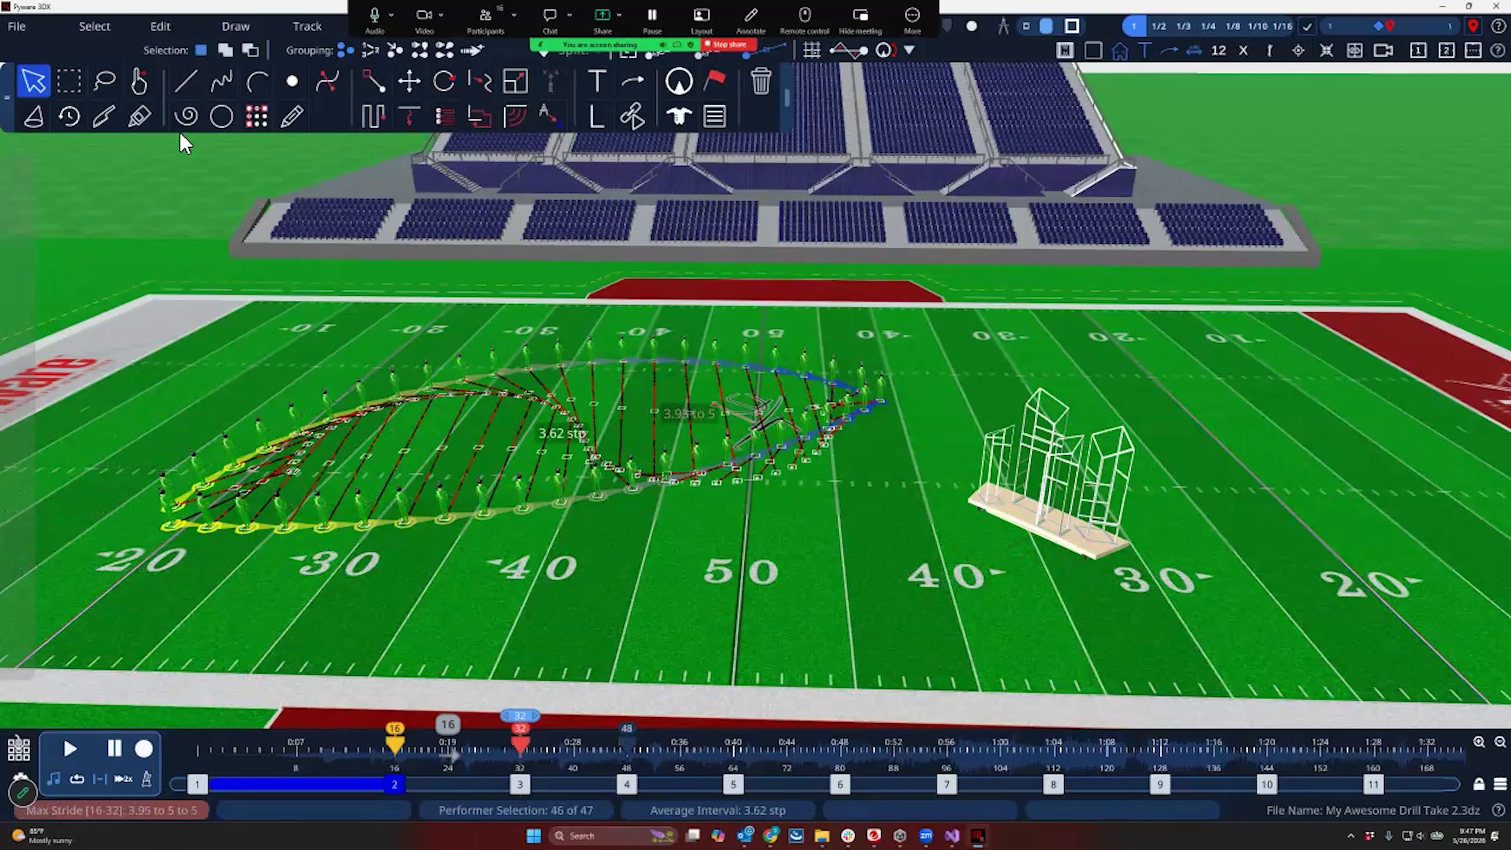
left_click(70, 84)
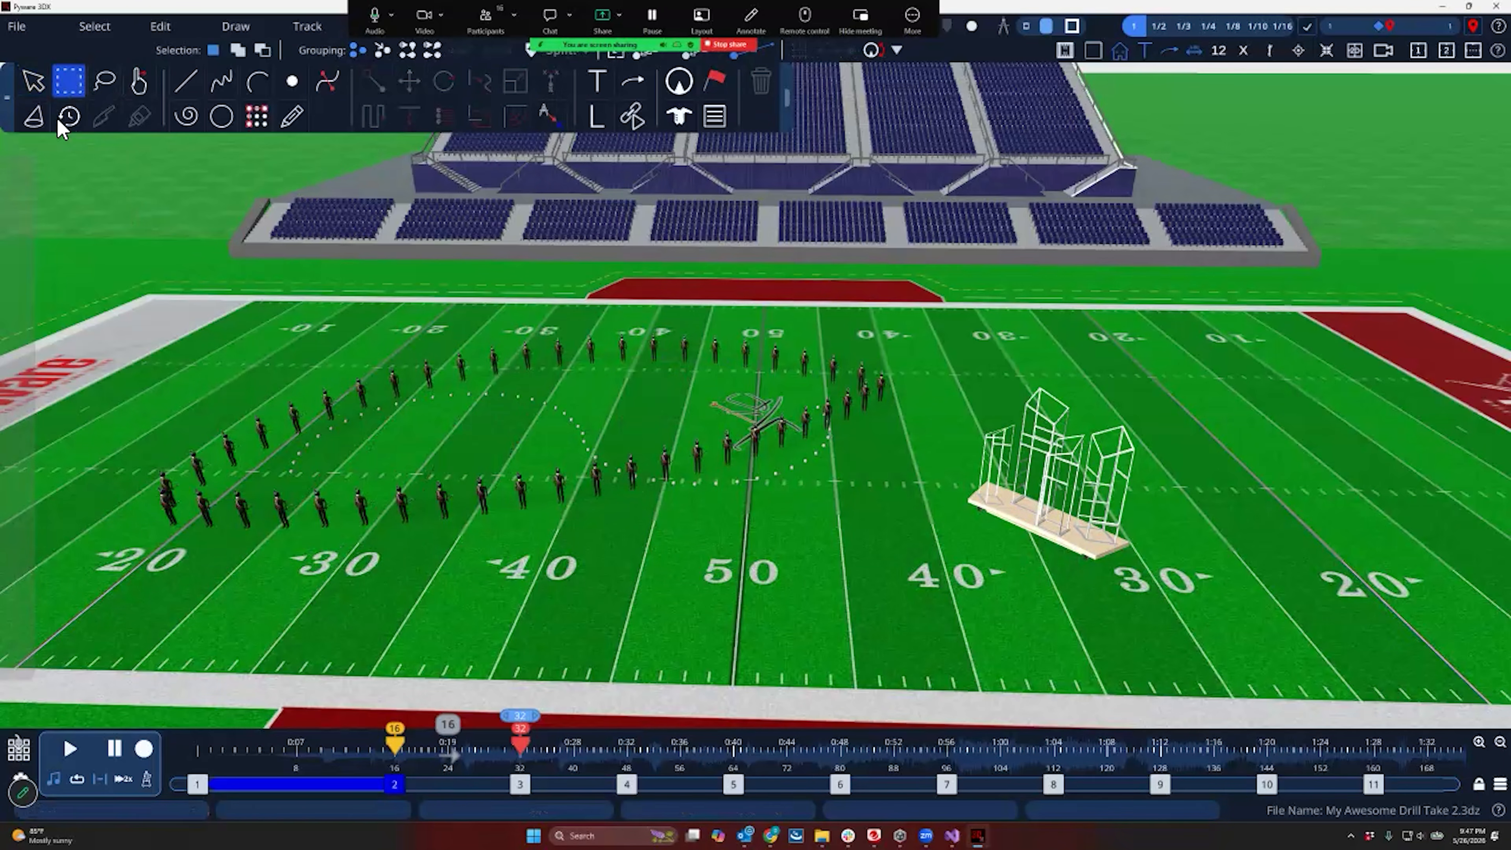
left_click(106, 81)
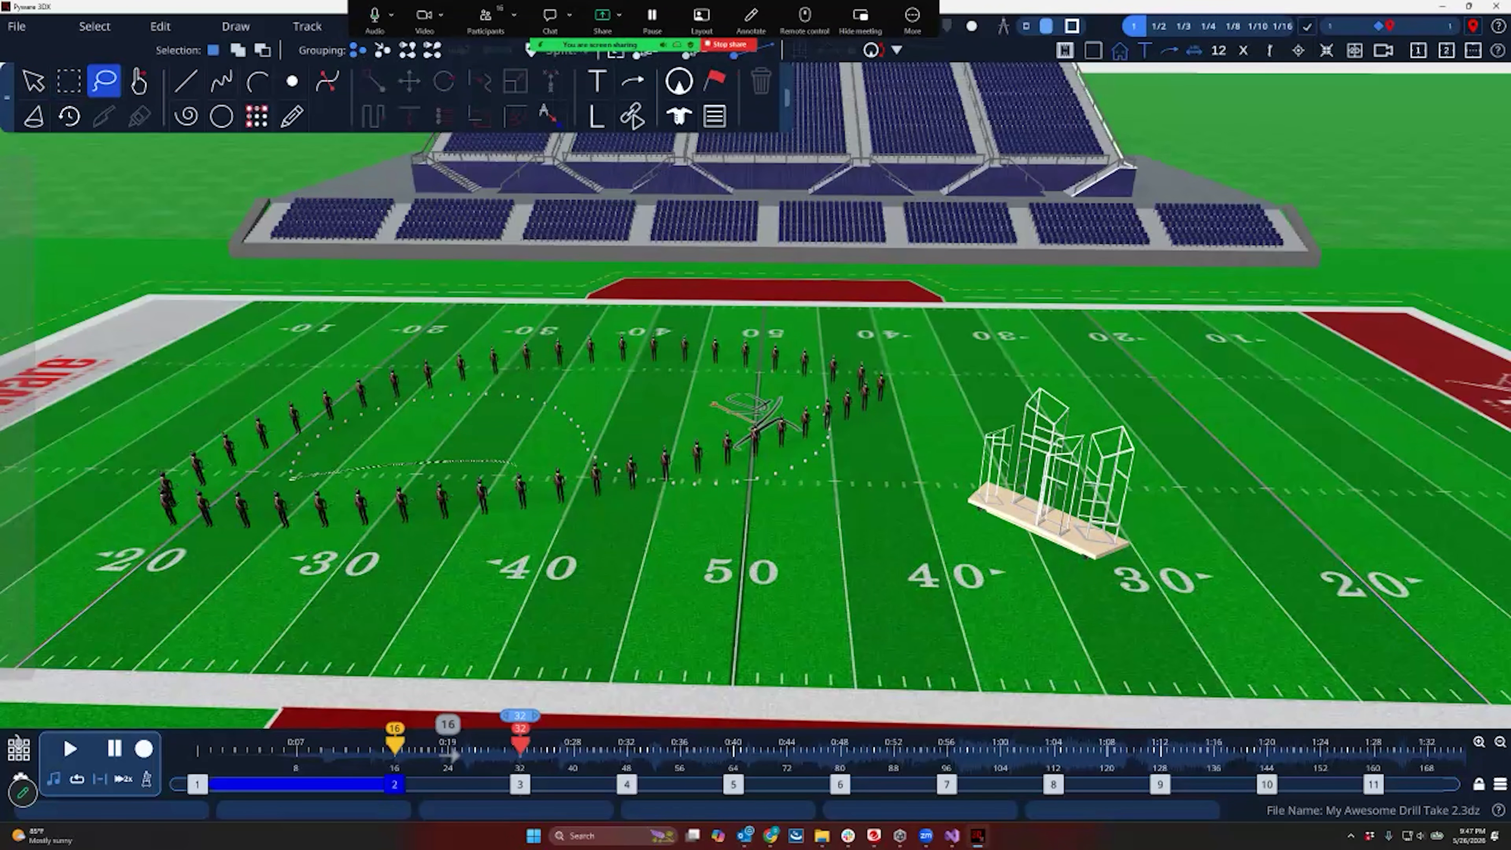
mouse_move(179, 503)
left_mouse_down()
mouse_move(273, 590)
mouse_move(547, 503)
left_mouse_up()
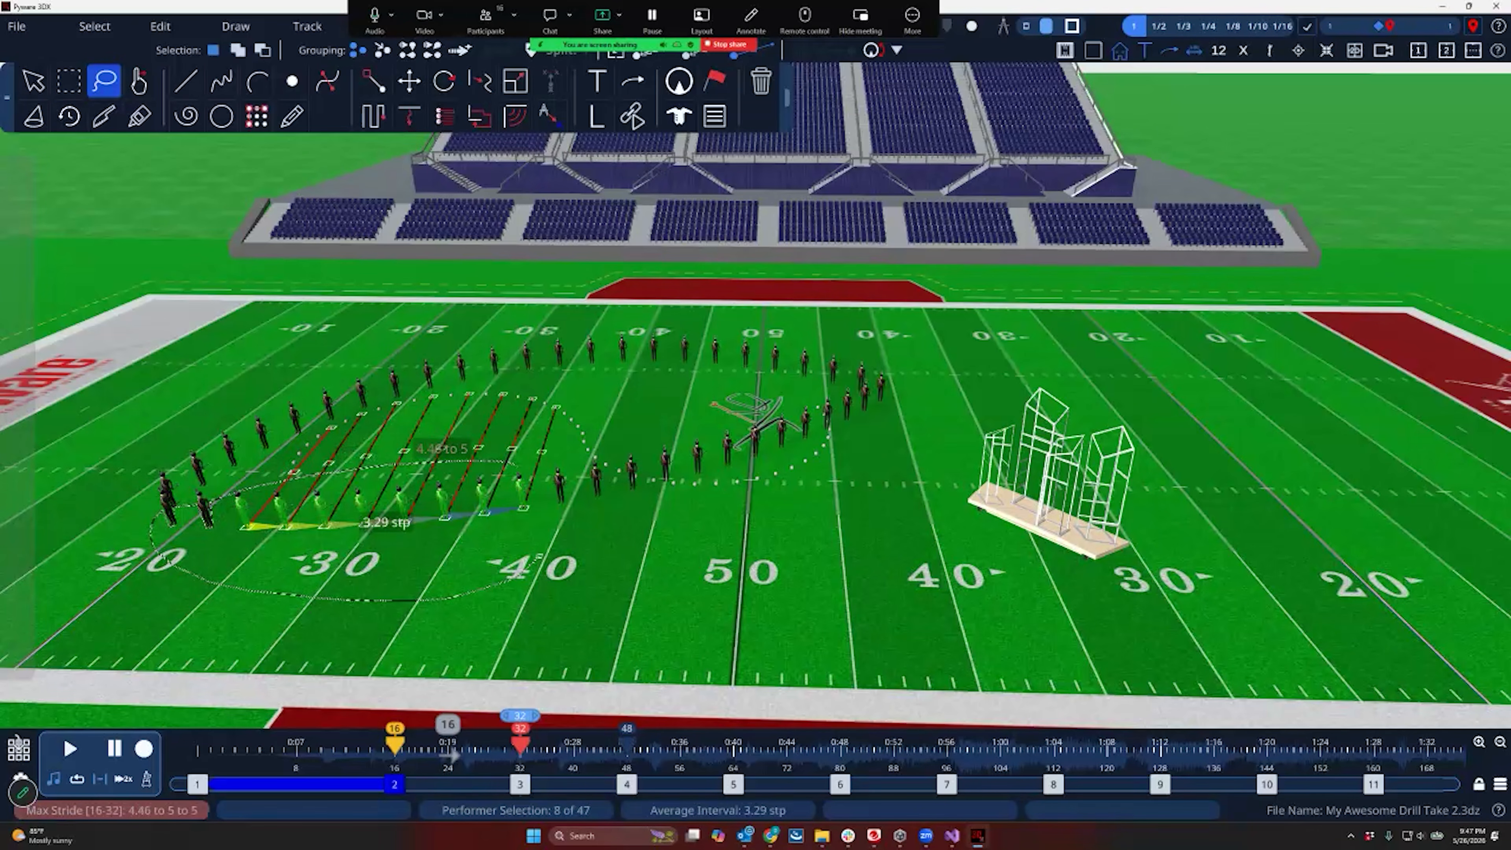
At count 0, change the symbol of the eight performers at the 20-yard end of the line to T with performer symbols visible
left_click(202, 753)
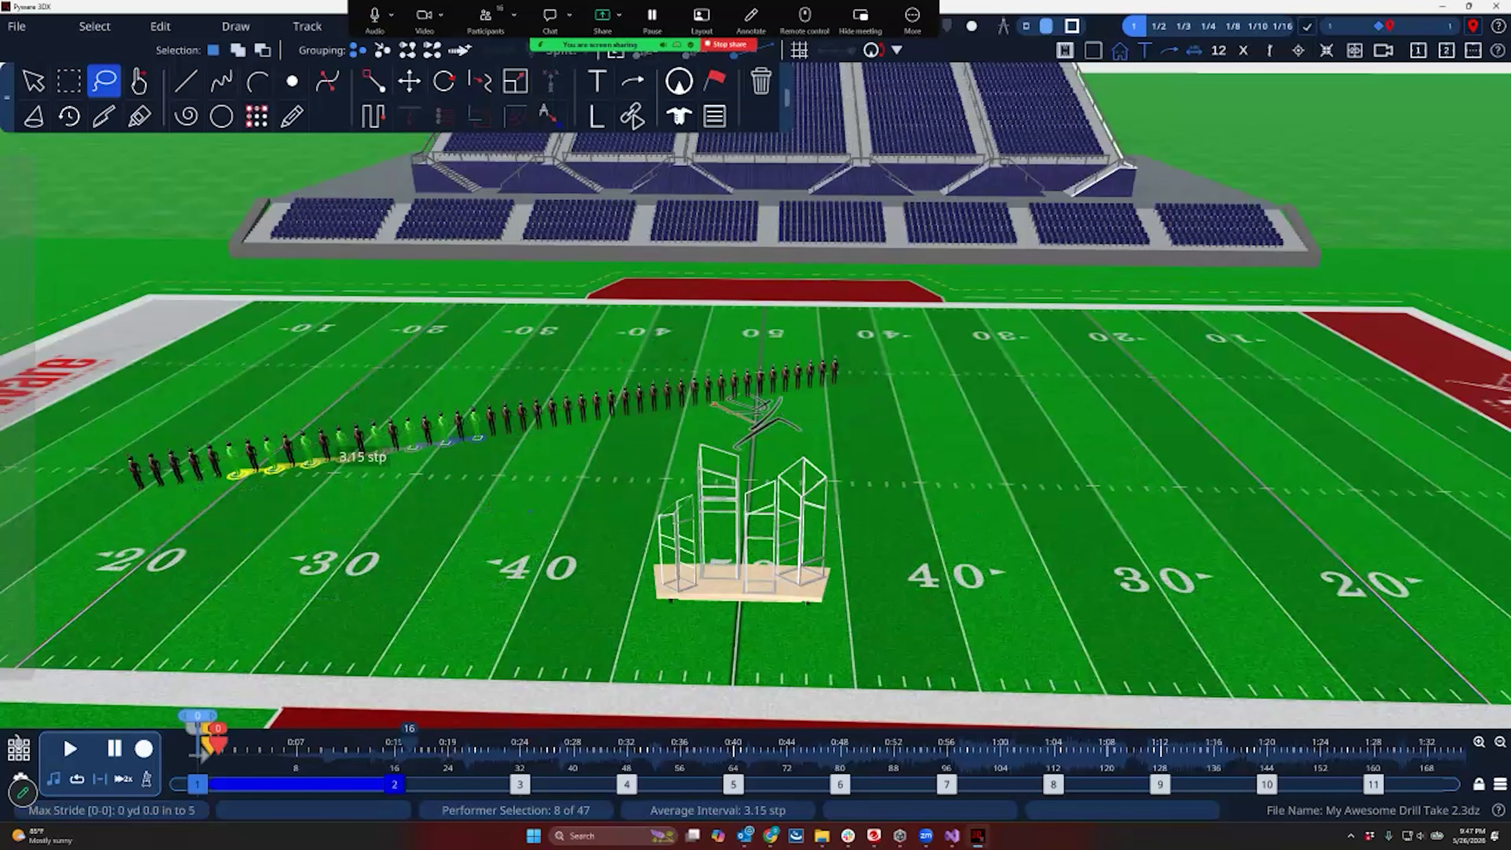
left_click_drag(7, 408, 210, 344)
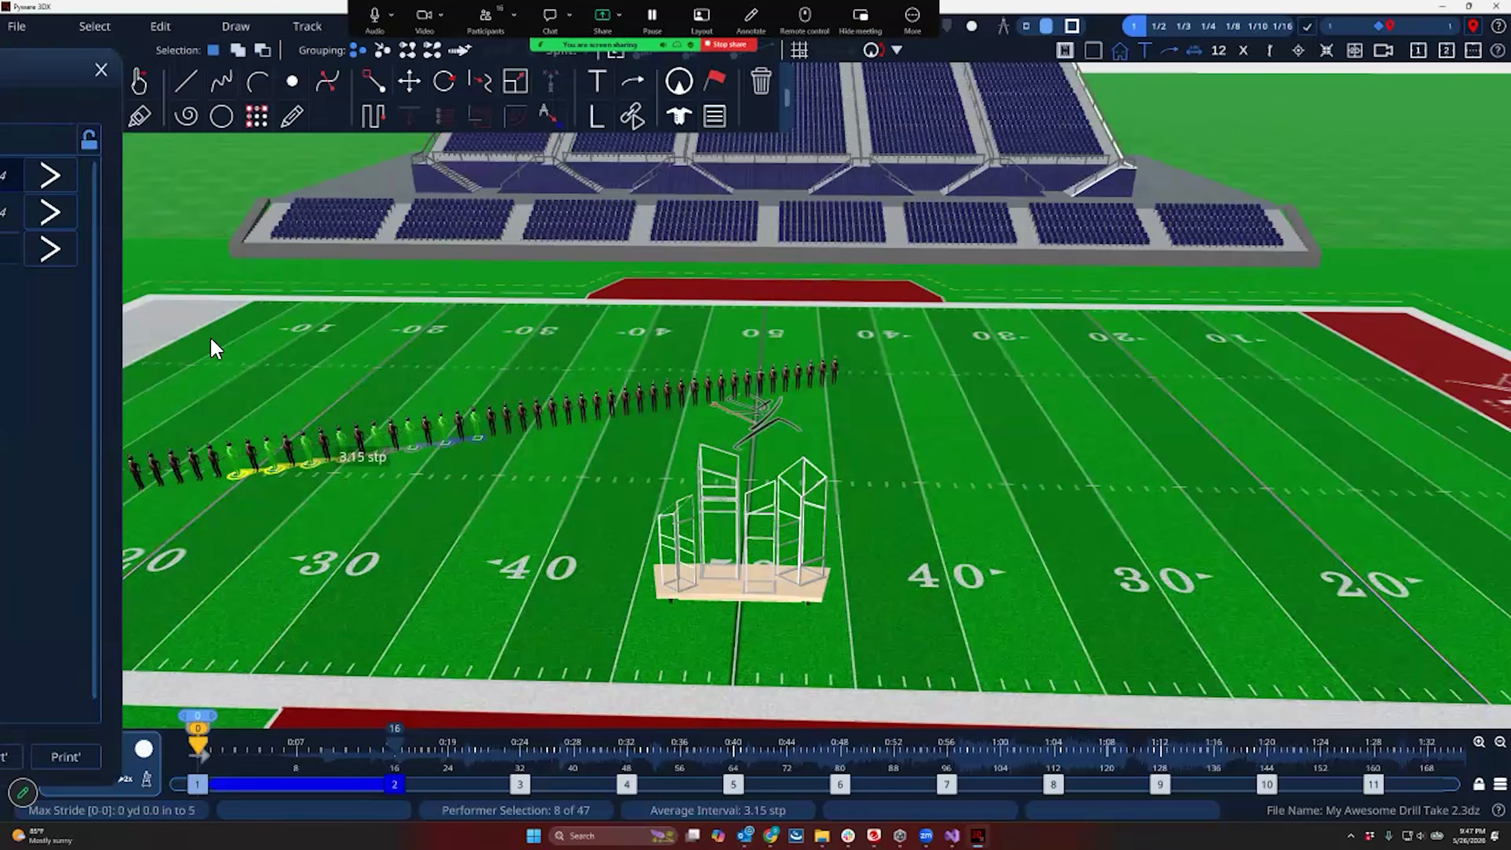
left_click(1454, 70)
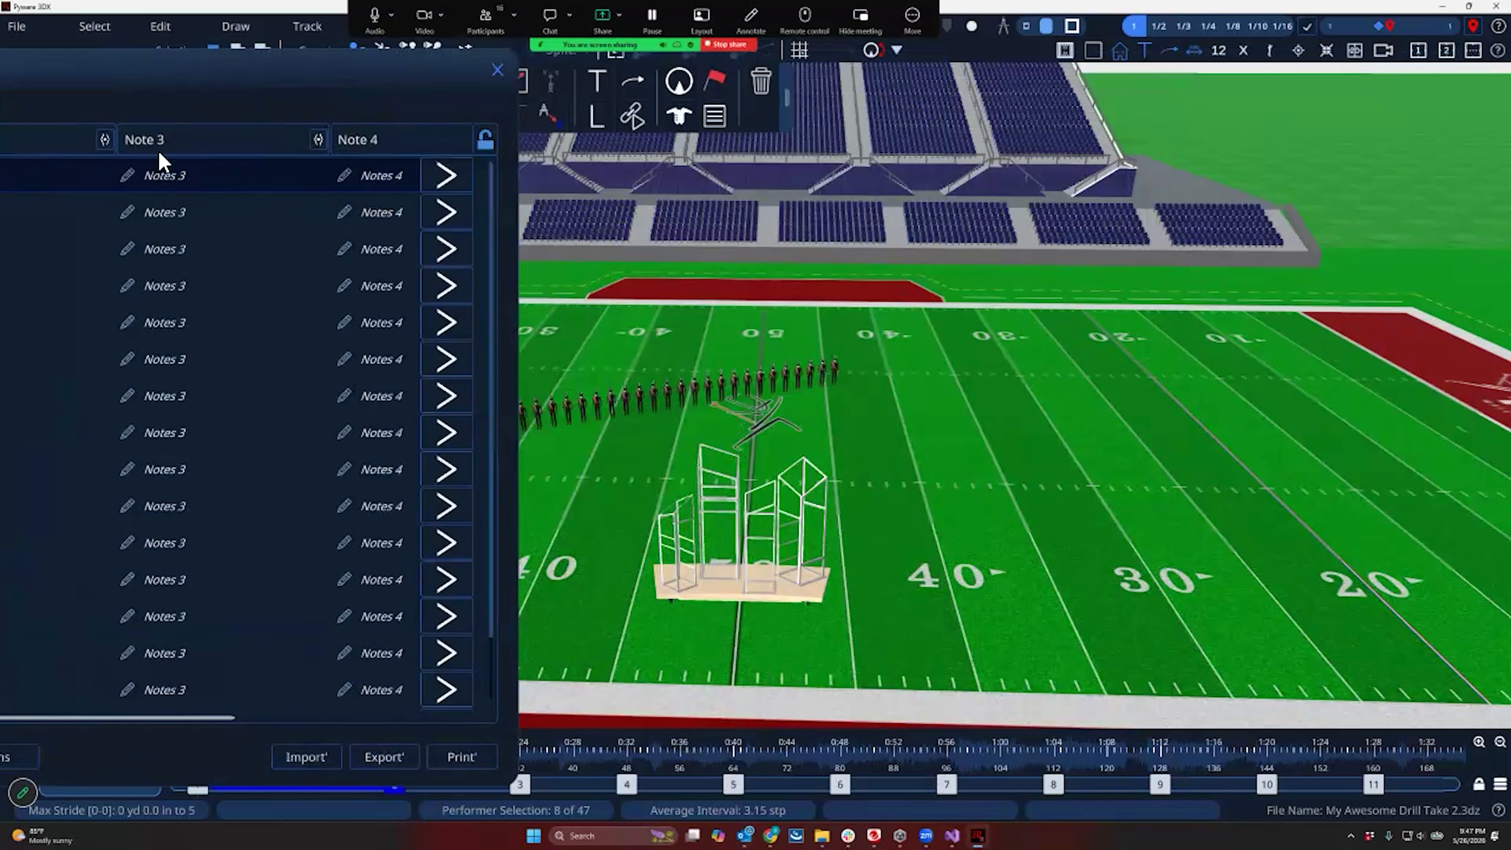
mouse_move(220, 396)
left_mouse_down()
mouse_move(160, 397)
mouse_move(119, 512)
mouse_move(298, 475)
left_mouse_up()
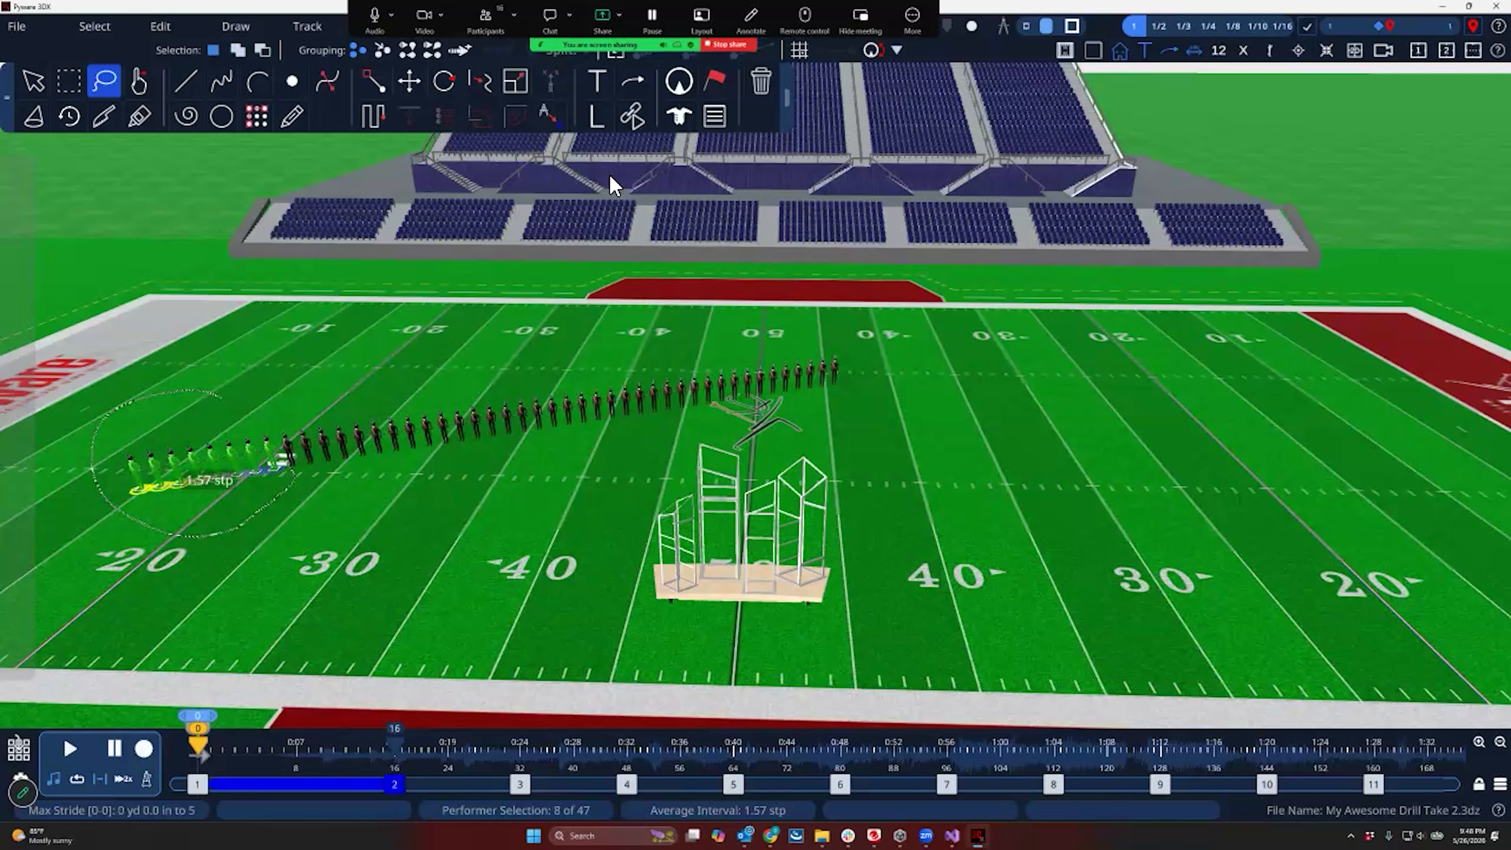
left_click(597, 115)
left_click(159, 54)
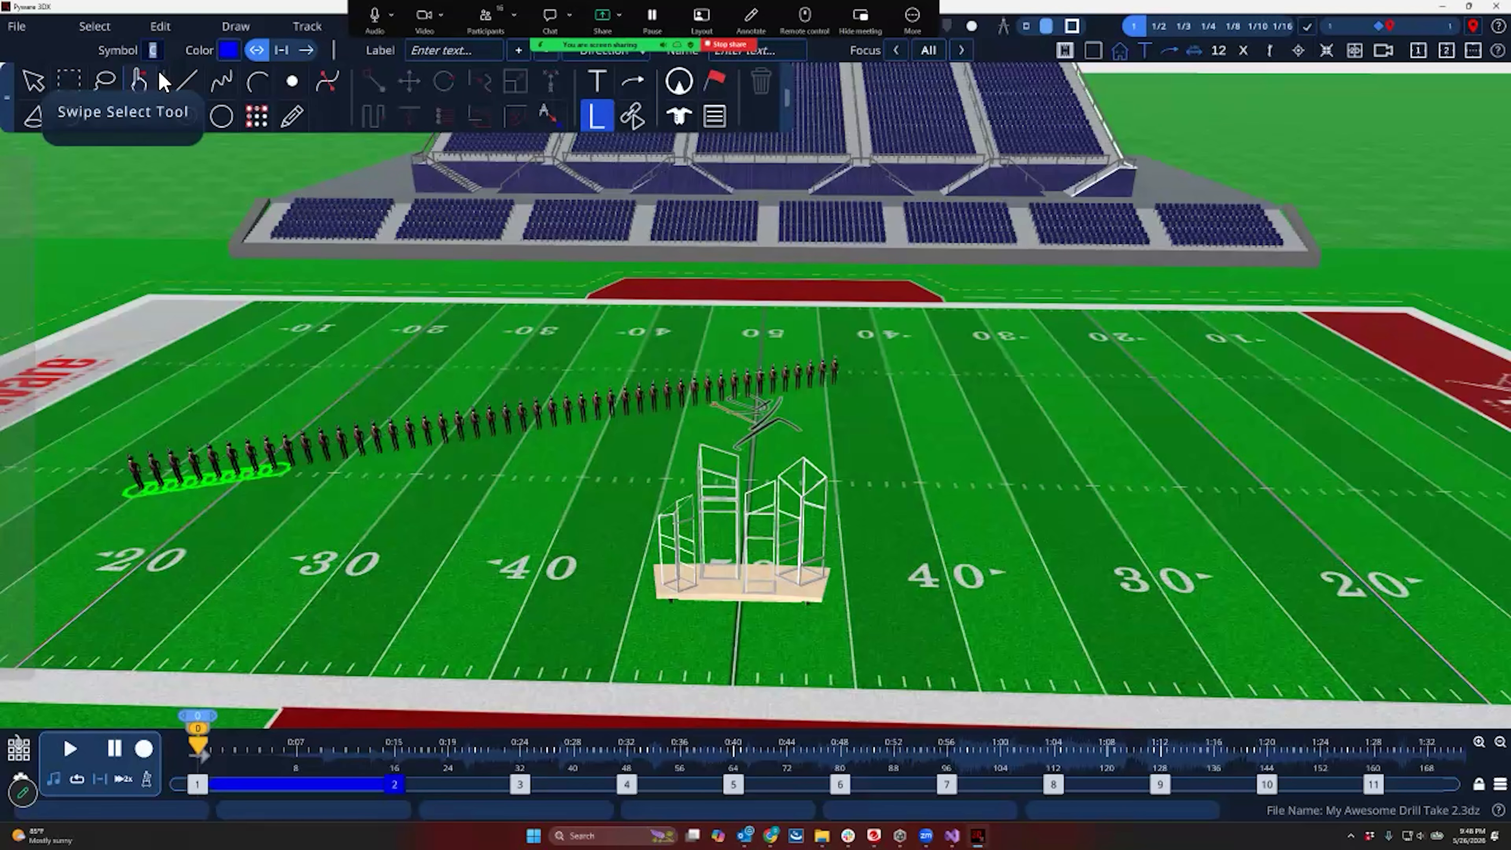
type("T")
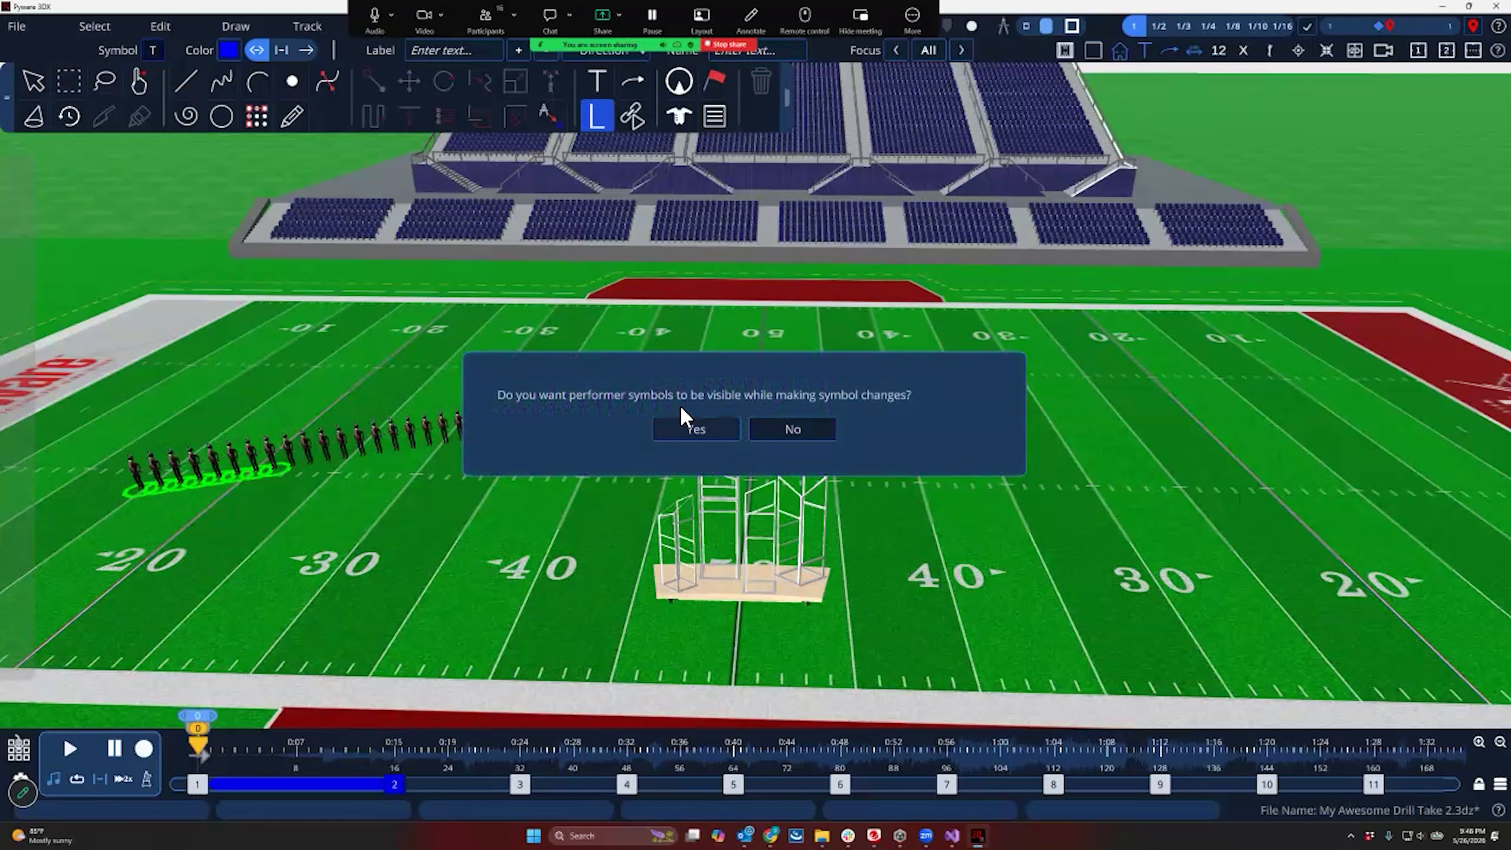
left_click(696, 430)
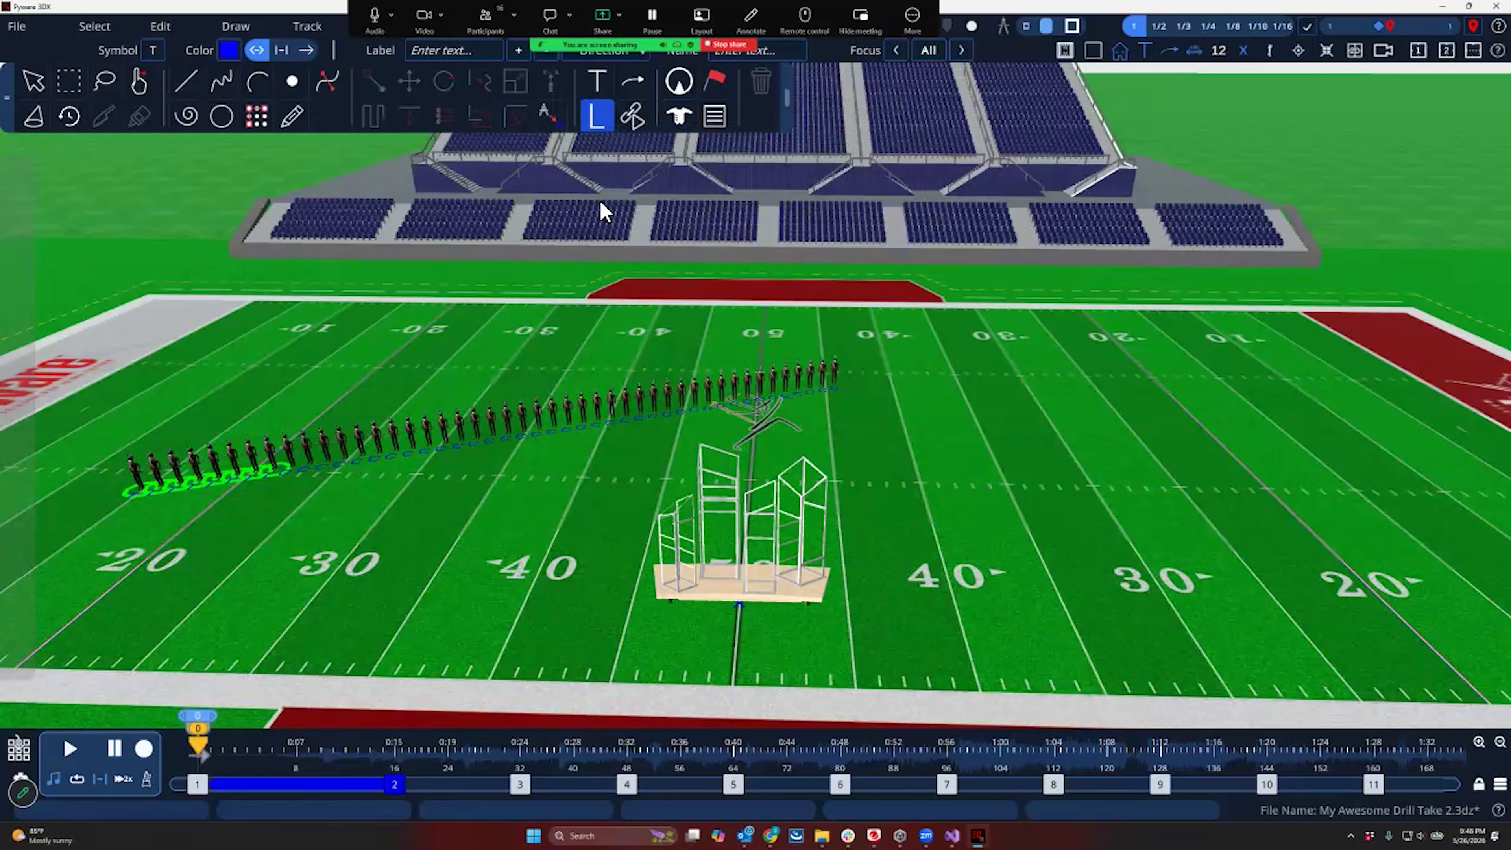
key("Escape")
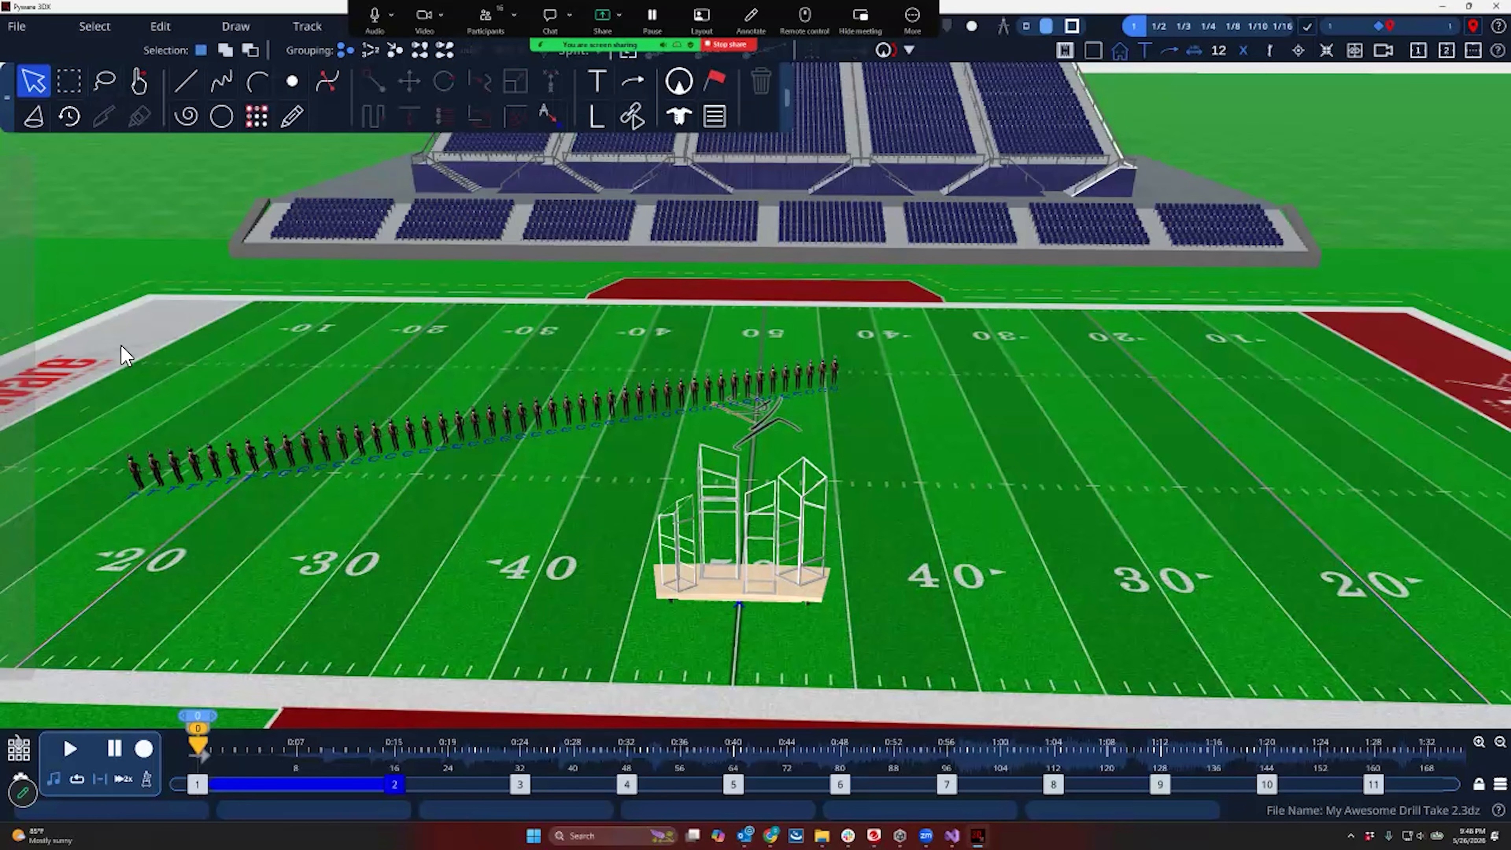
Select the eight performers at the 20-yard end of the line and equip them with the brass Contra model
left_click(68, 81)
left_click_drag(112, 426, 224, 516)
left_click(679, 116)
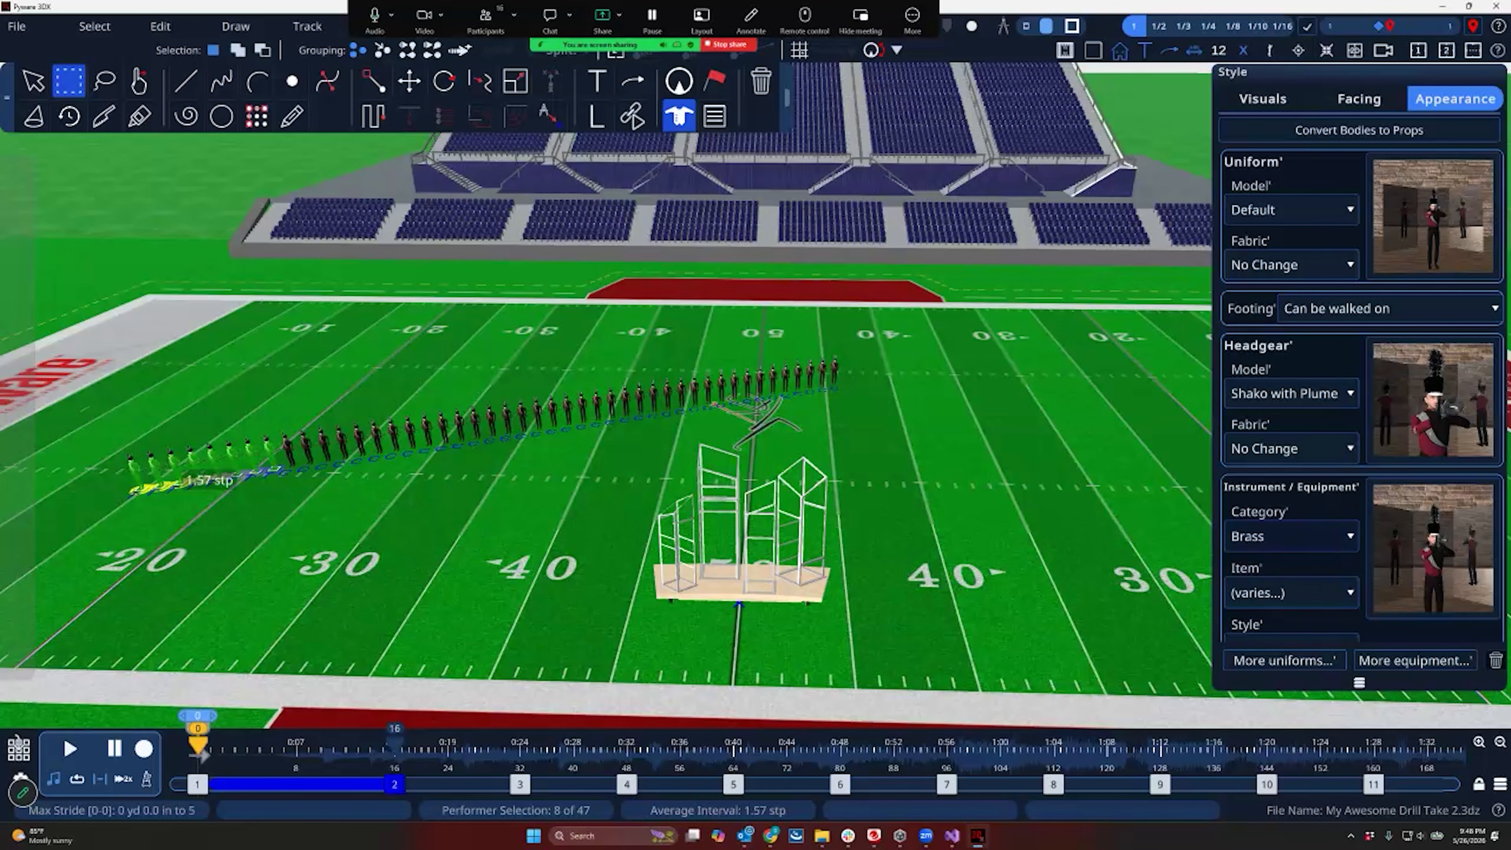
left_click(1291, 537)
left_click(1291, 536)
left_click(1415, 661)
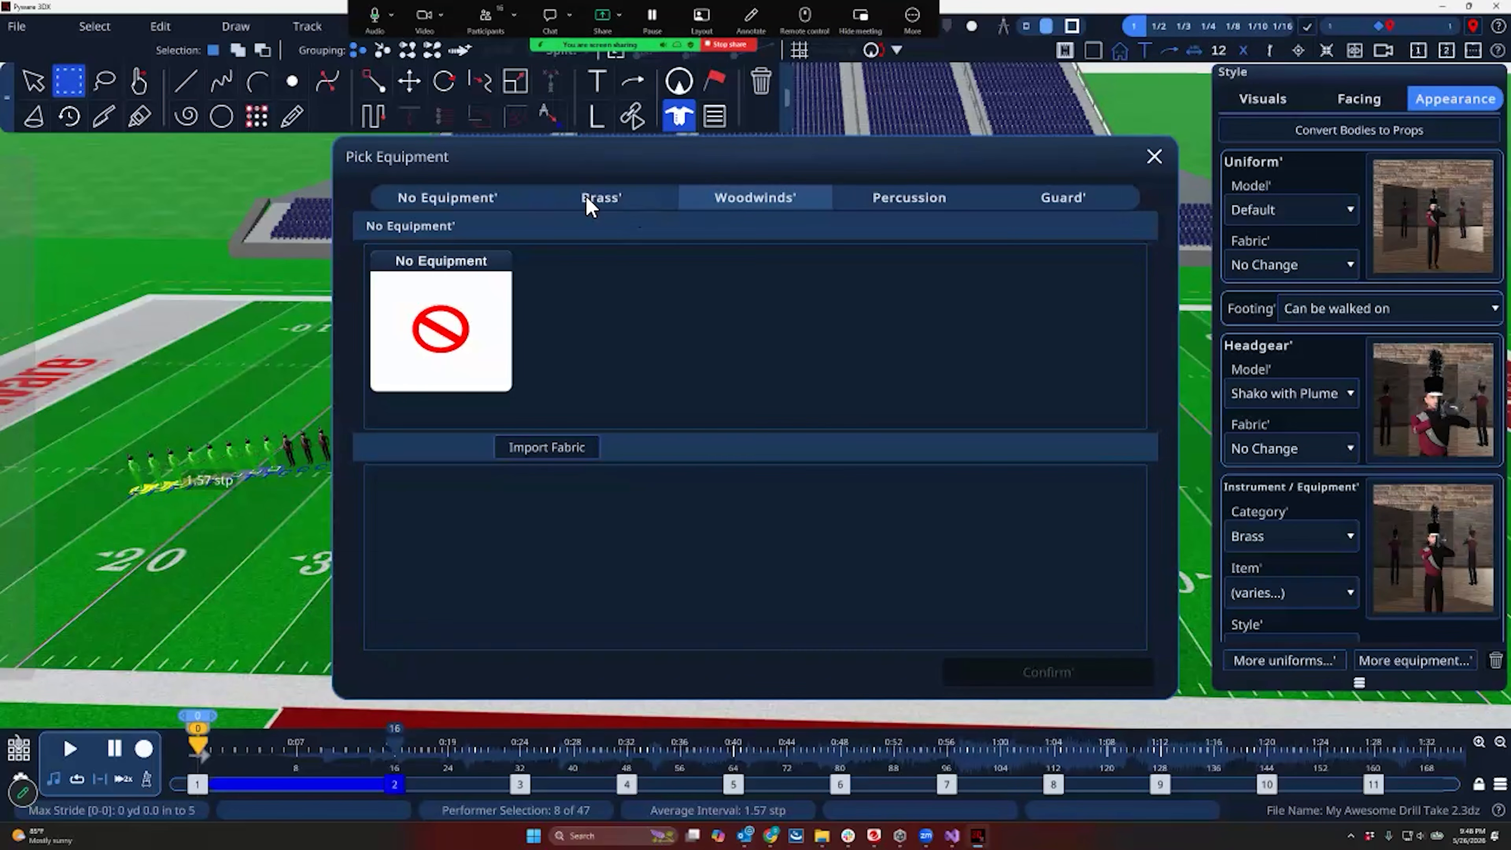
left_click(586, 198)
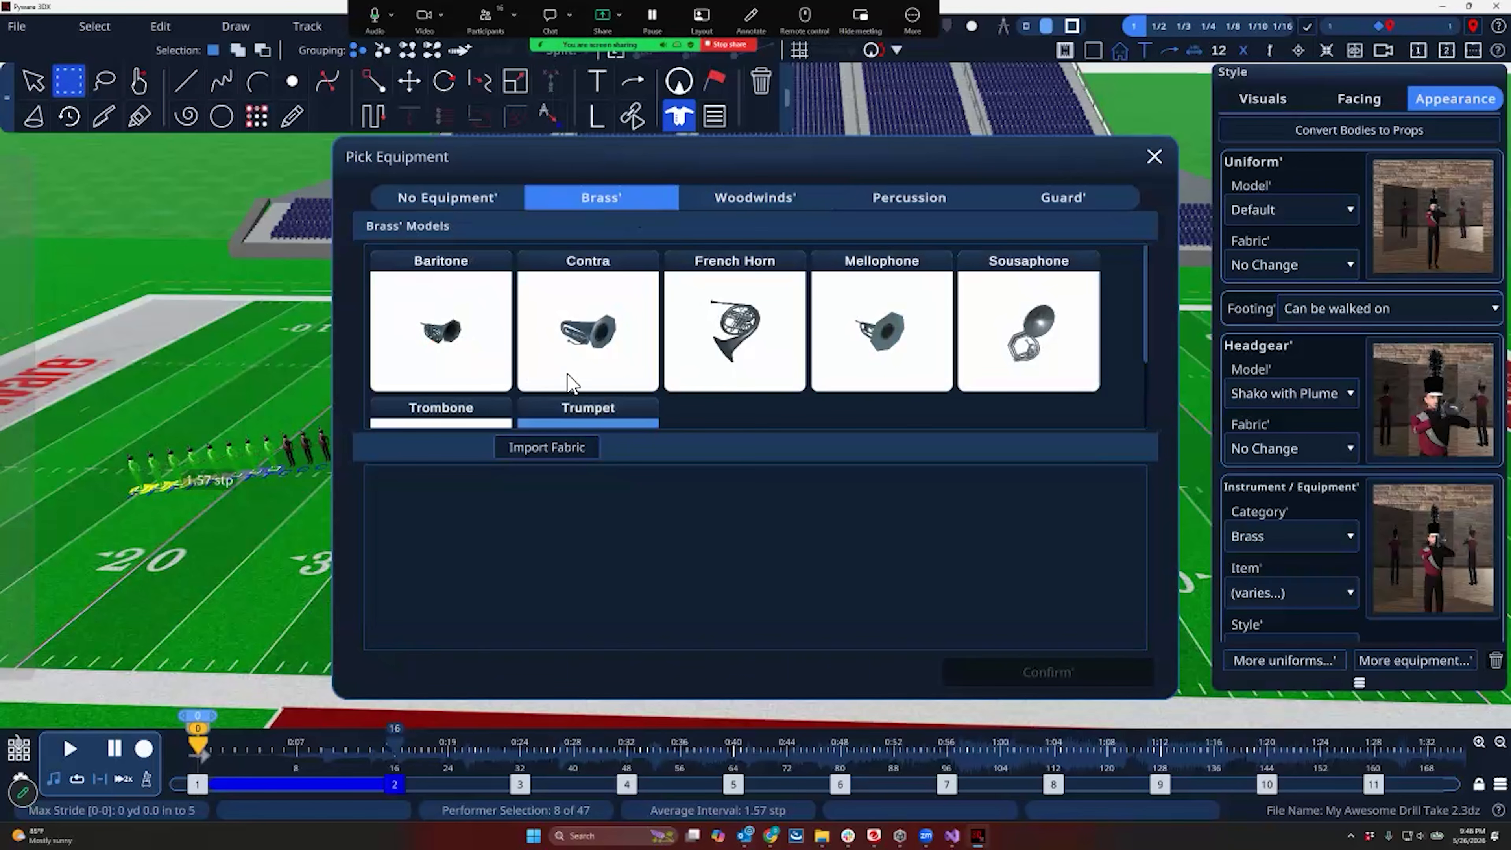
left_click(457, 417)
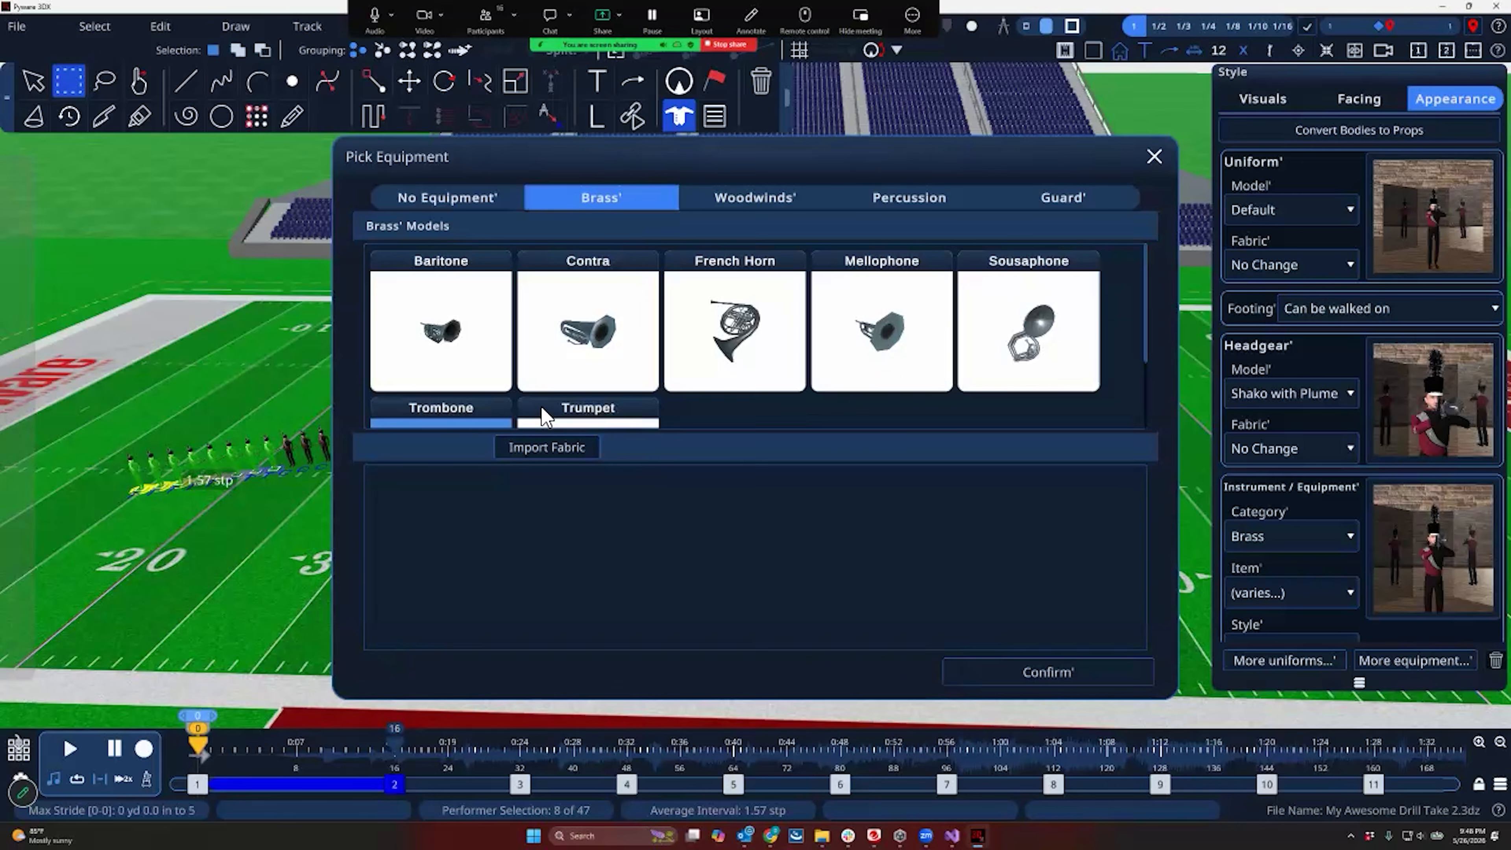
double_click(590, 289)
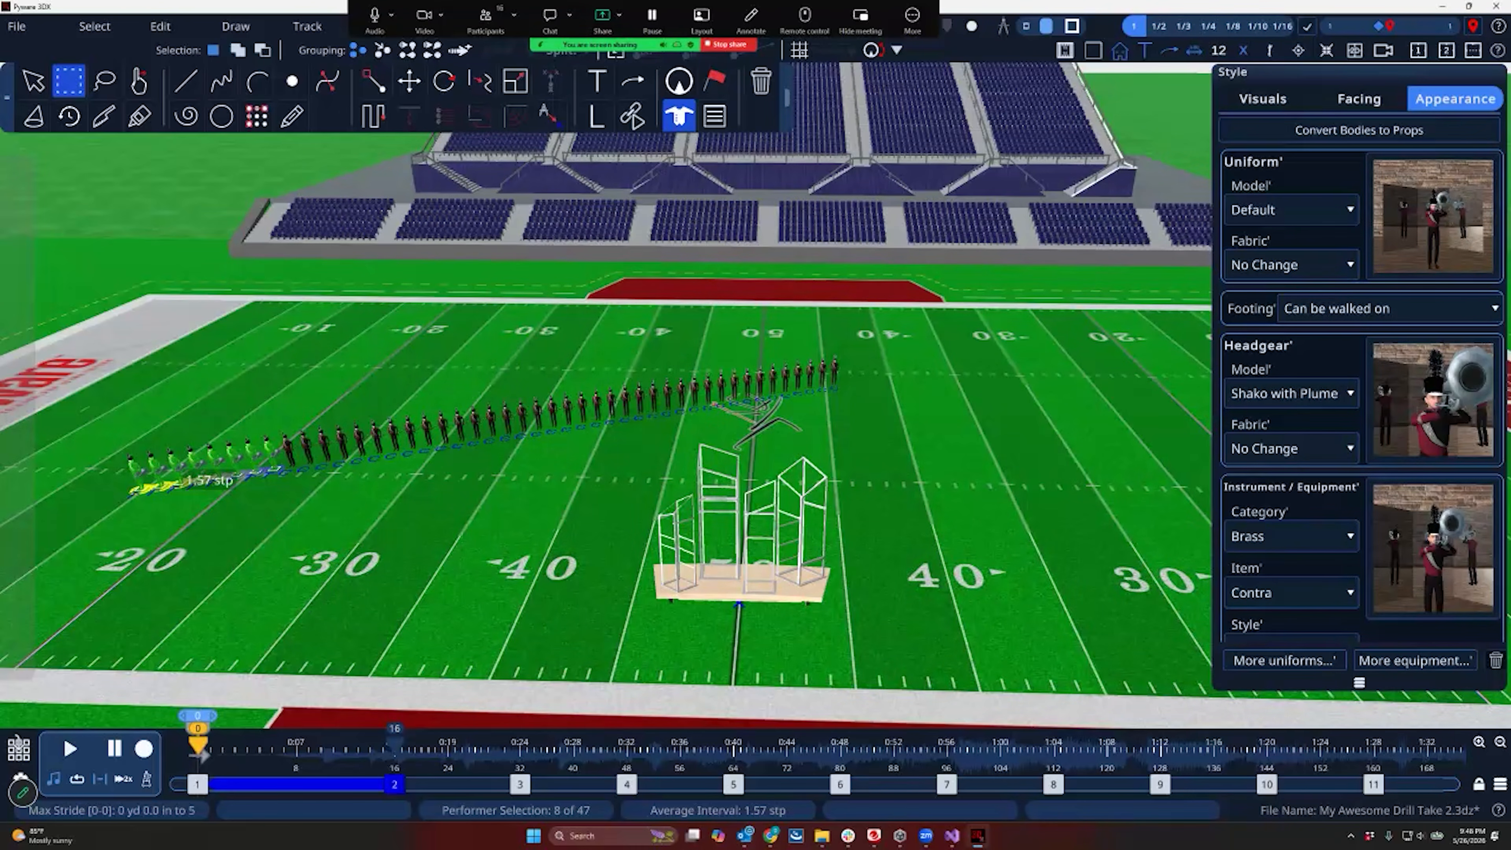
Try to replace the Contra with the brass Trumpet model for the eight selected performers
left_click(1415, 661)
left_click(642, 202)
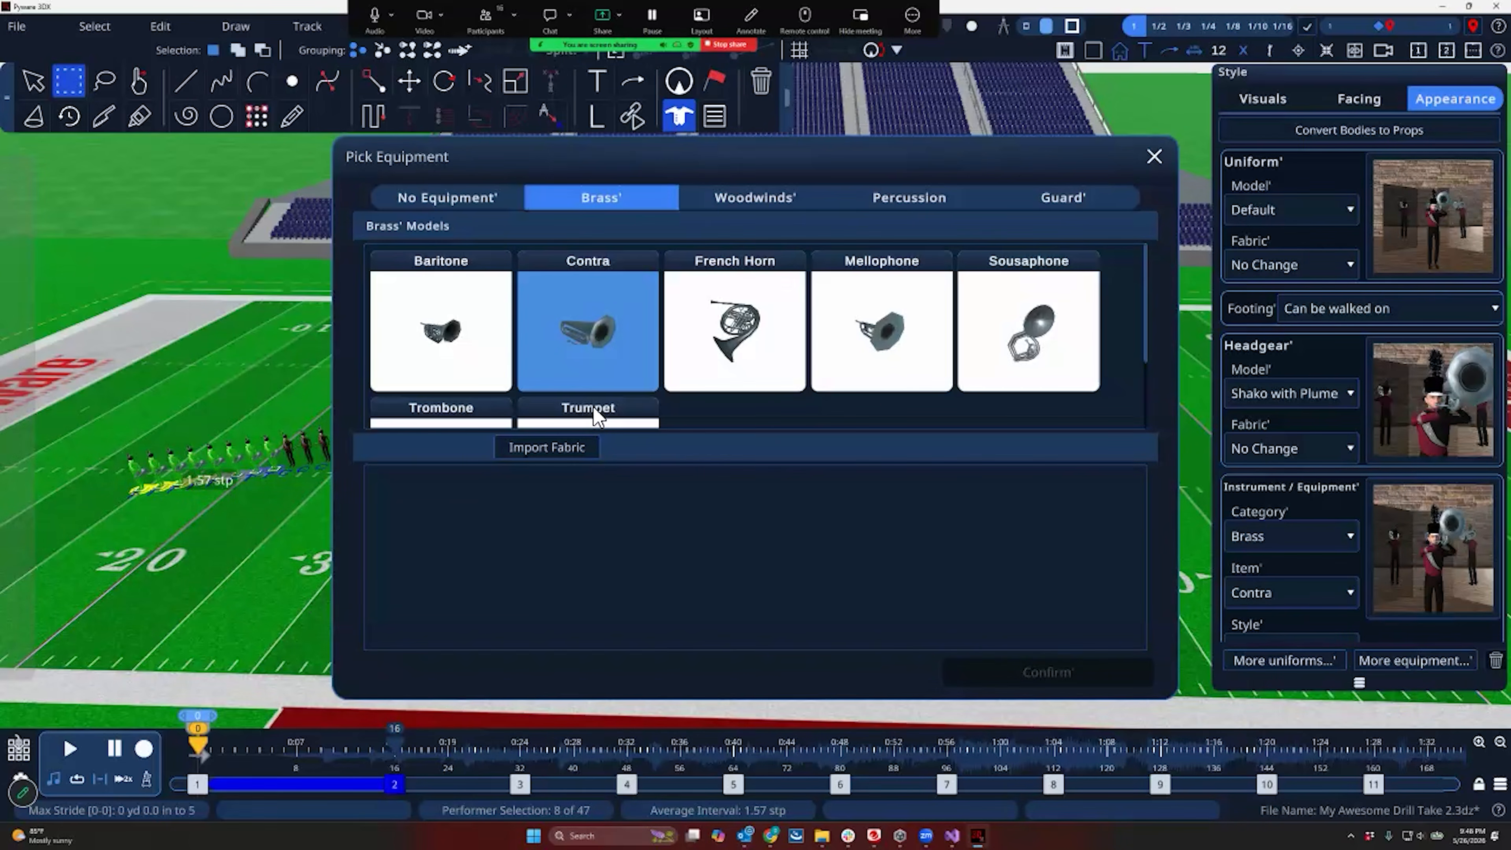
double_click(595, 410)
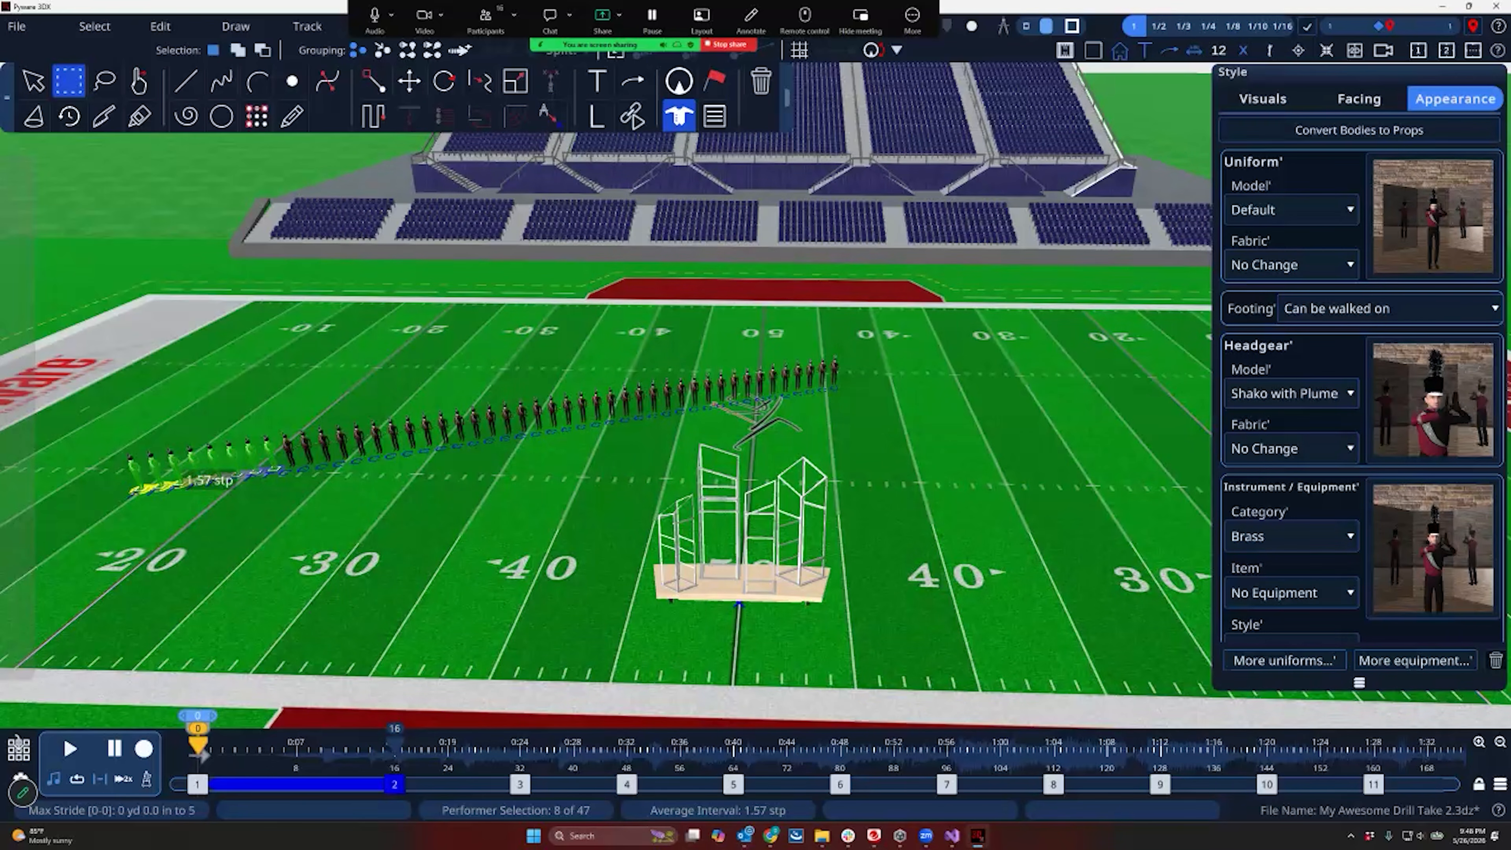
Look through the upper-body visuals offered for the eight performers and clear the selection
left_click(1263, 99)
left_click(1285, 132)
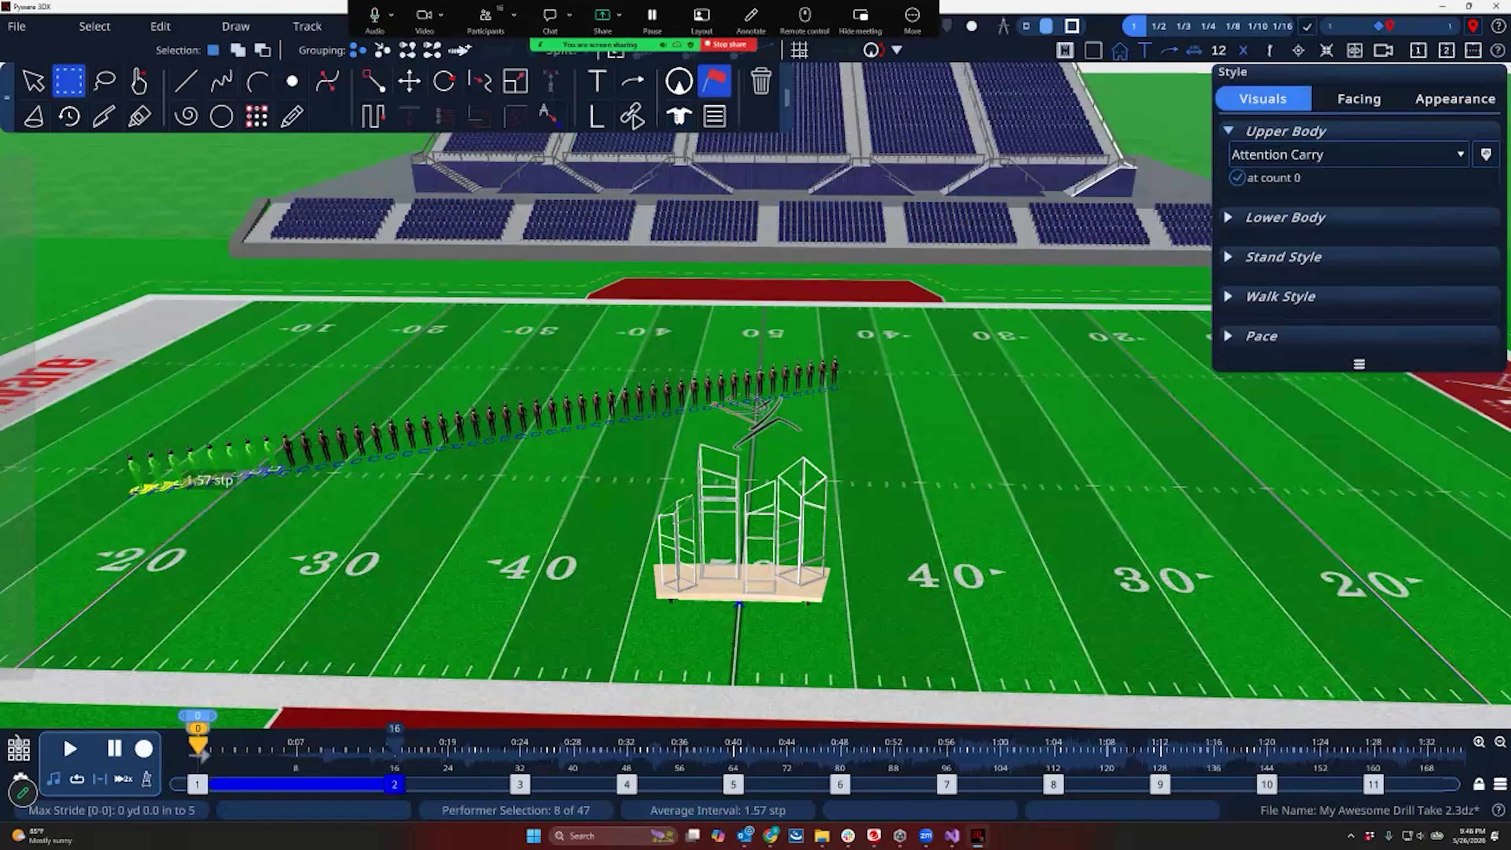
left_click(1309, 155)
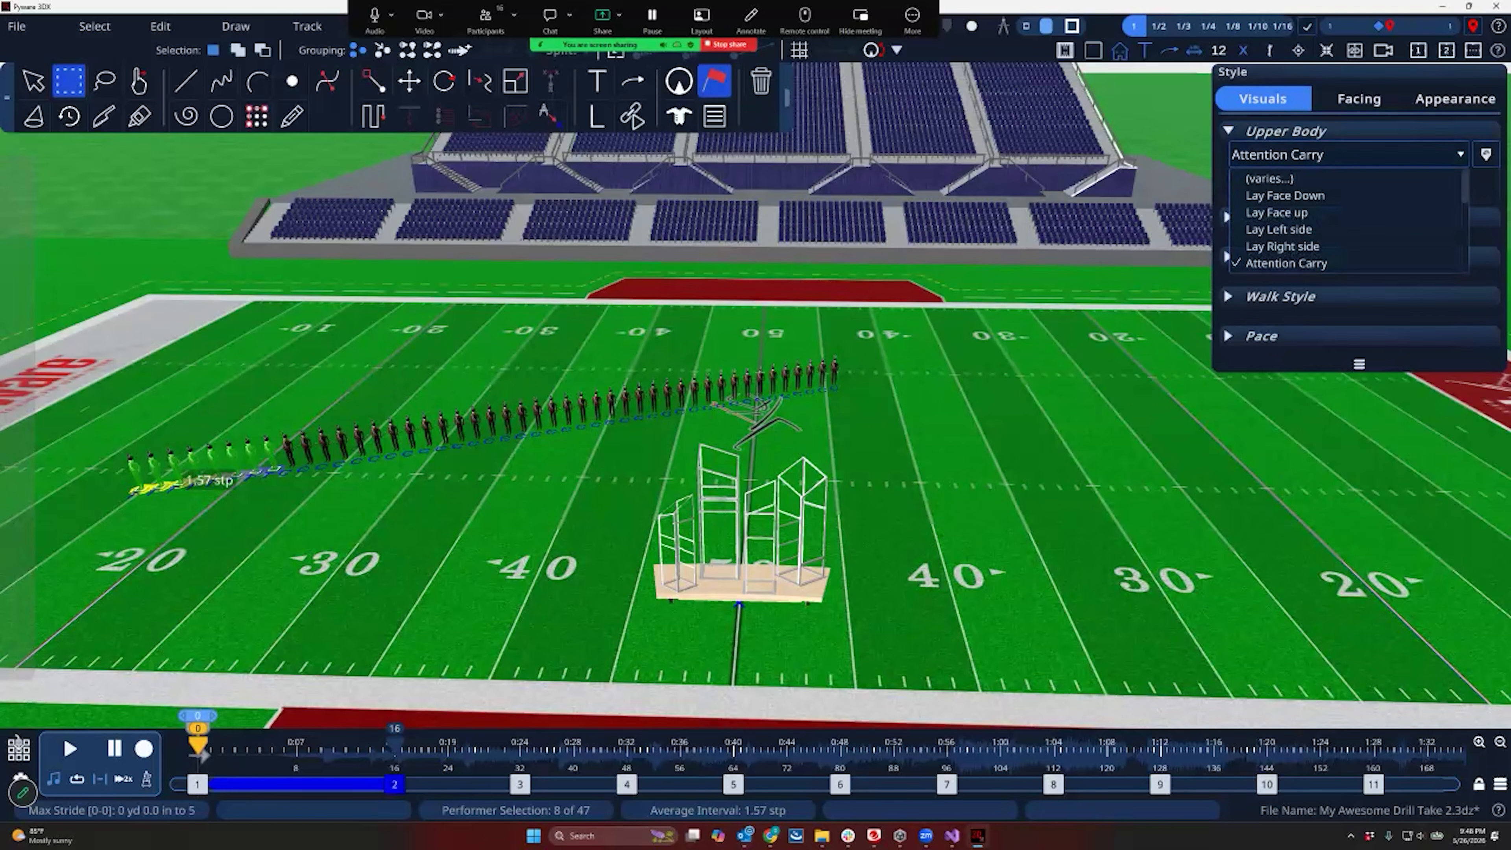
left_click(1309, 155)
left_click(89, 408)
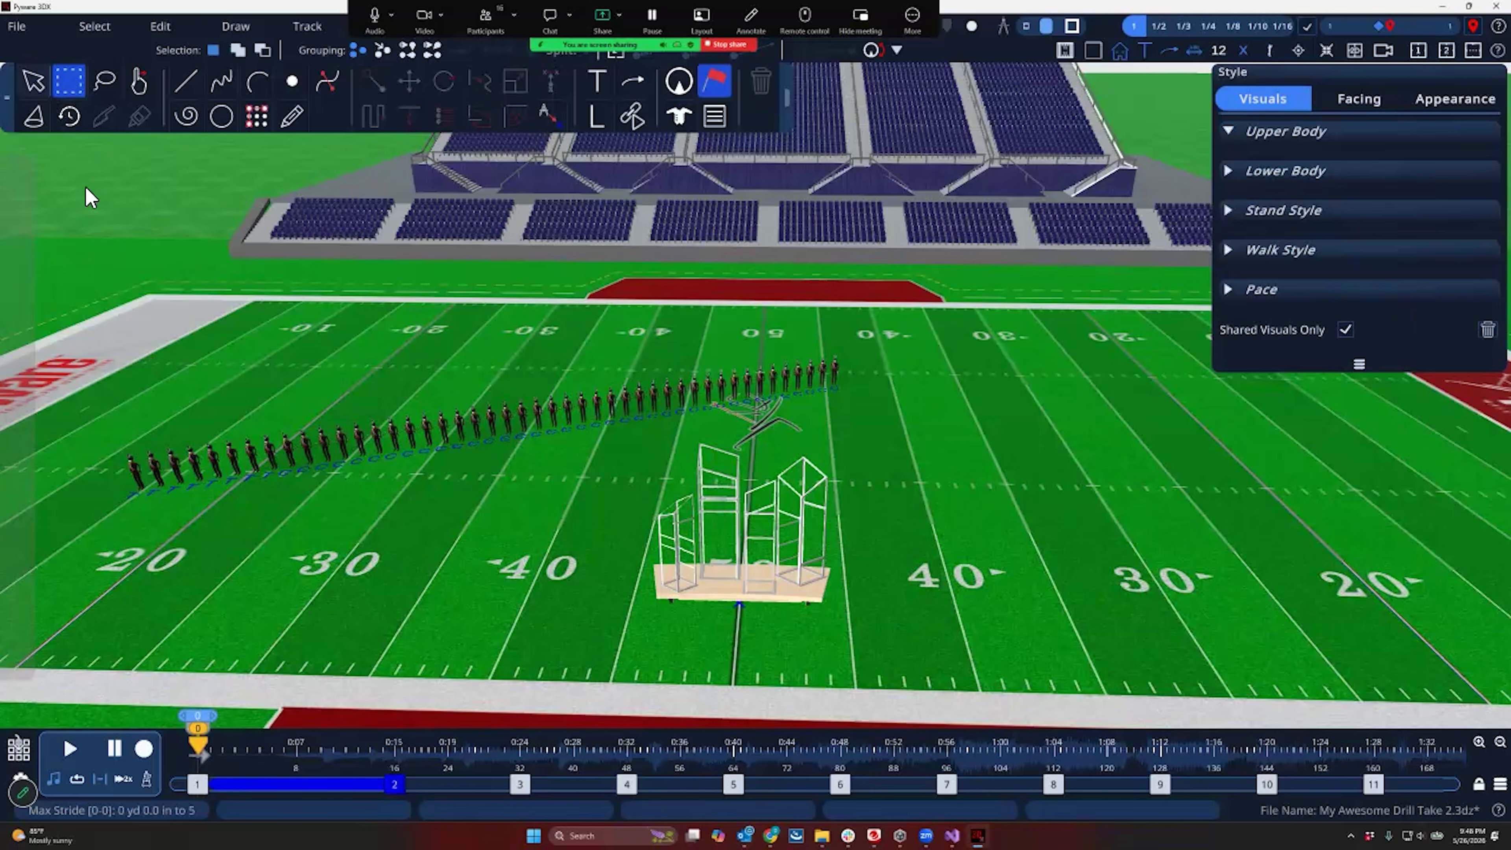
Reselect the eight performers at the 20-yard end and set their brass instrument to Trumpet
left_click_drag(42, 397, 281, 514)
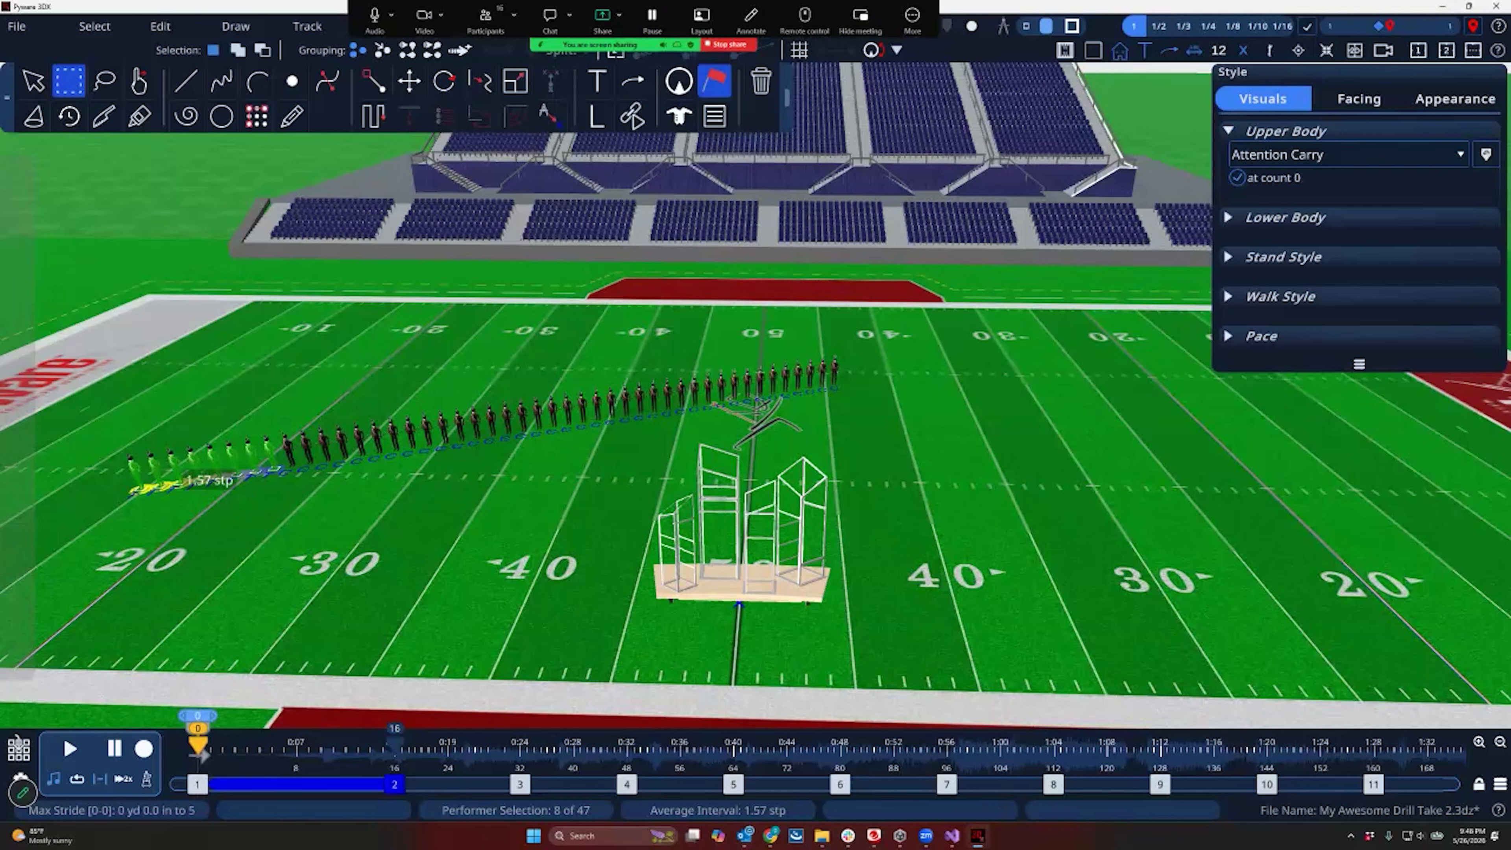
left_click(1345, 154)
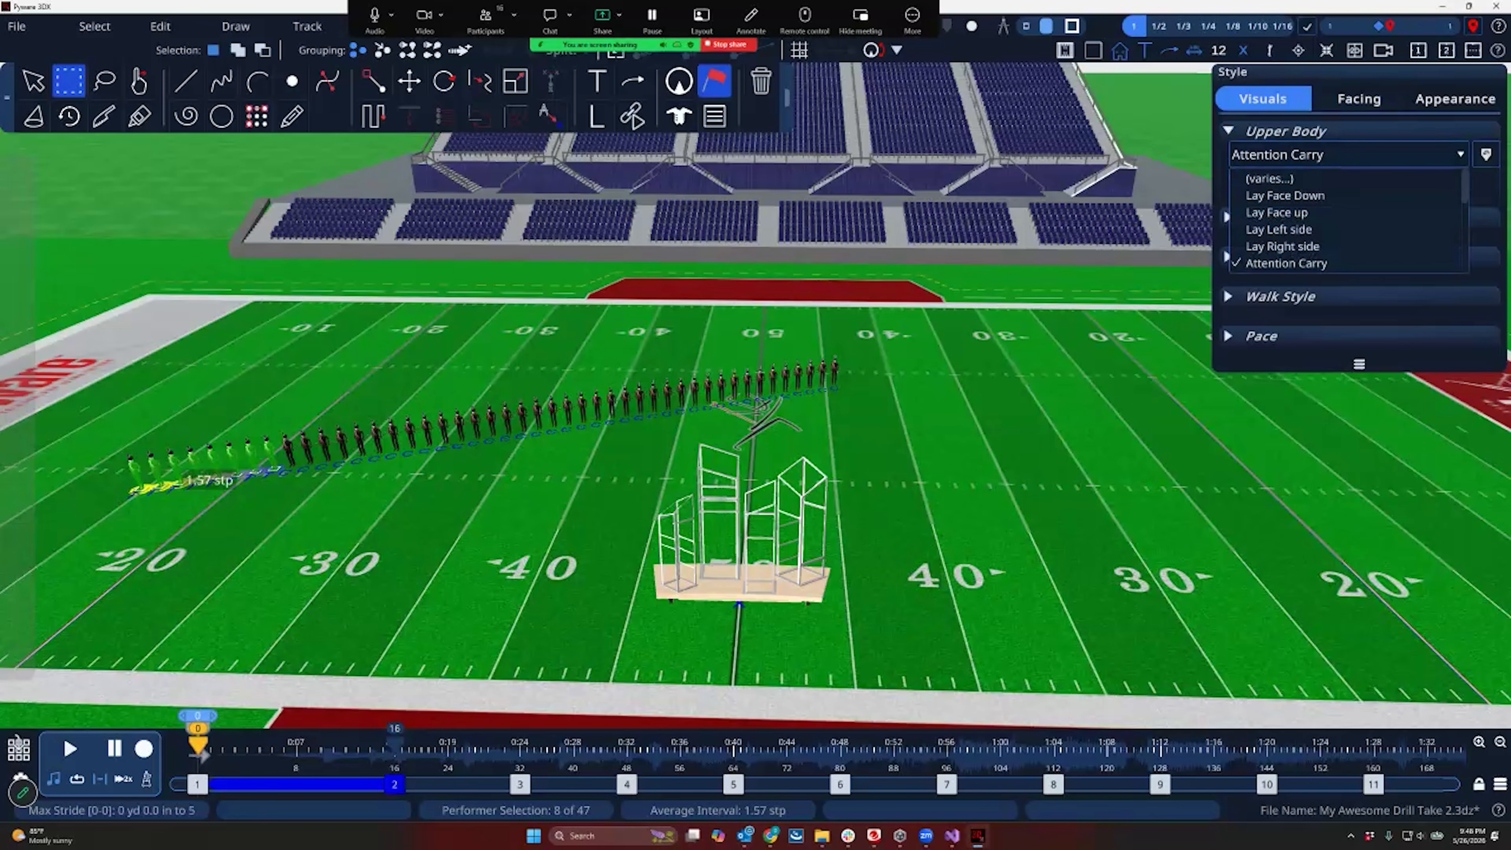
left_click(1285, 262)
left_click(1455, 98)
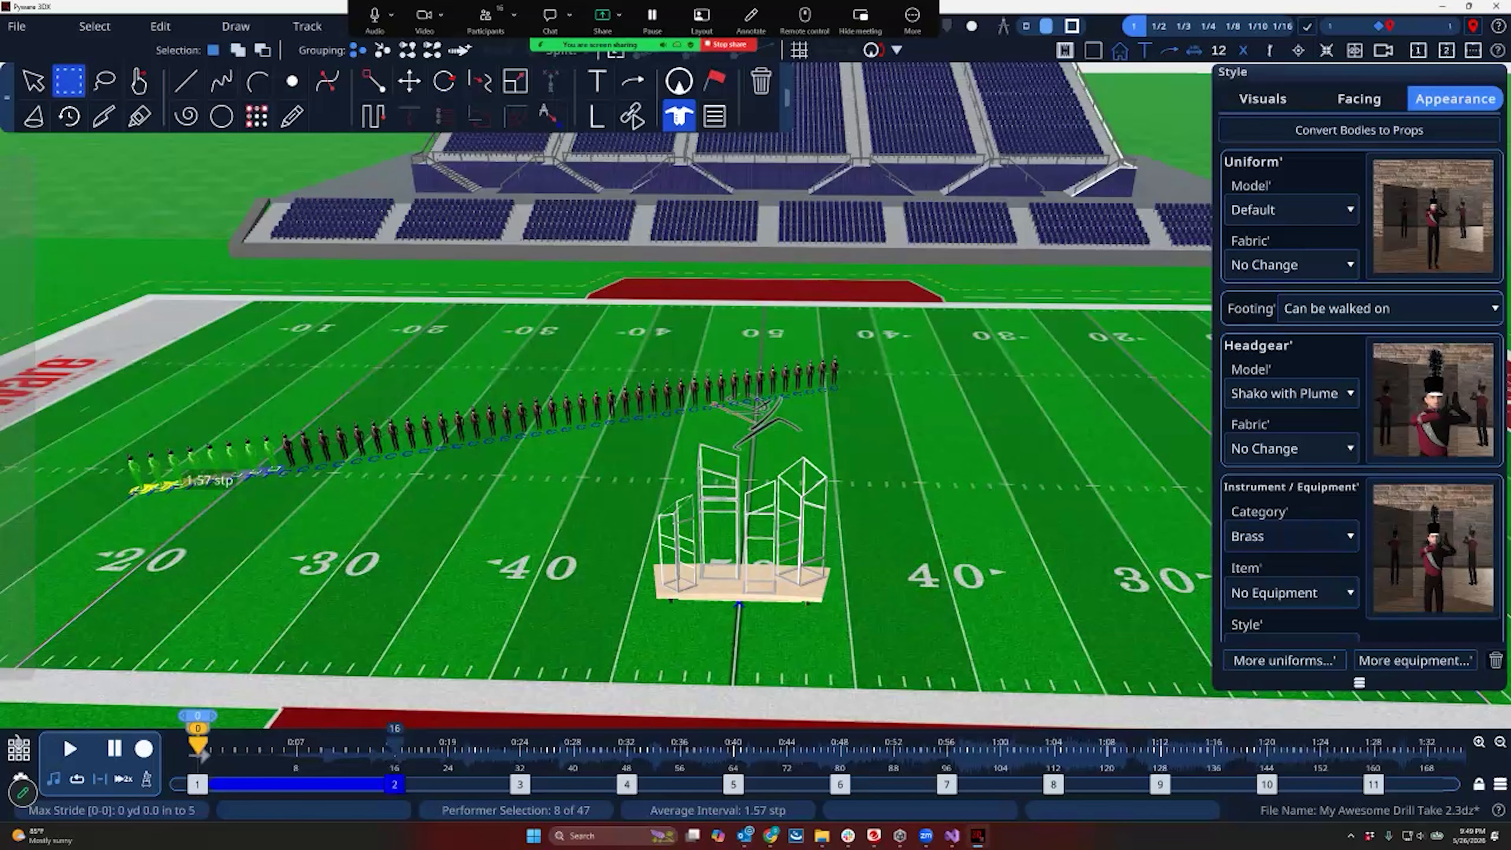
left_click(1291, 592)
left_click(1265, 653)
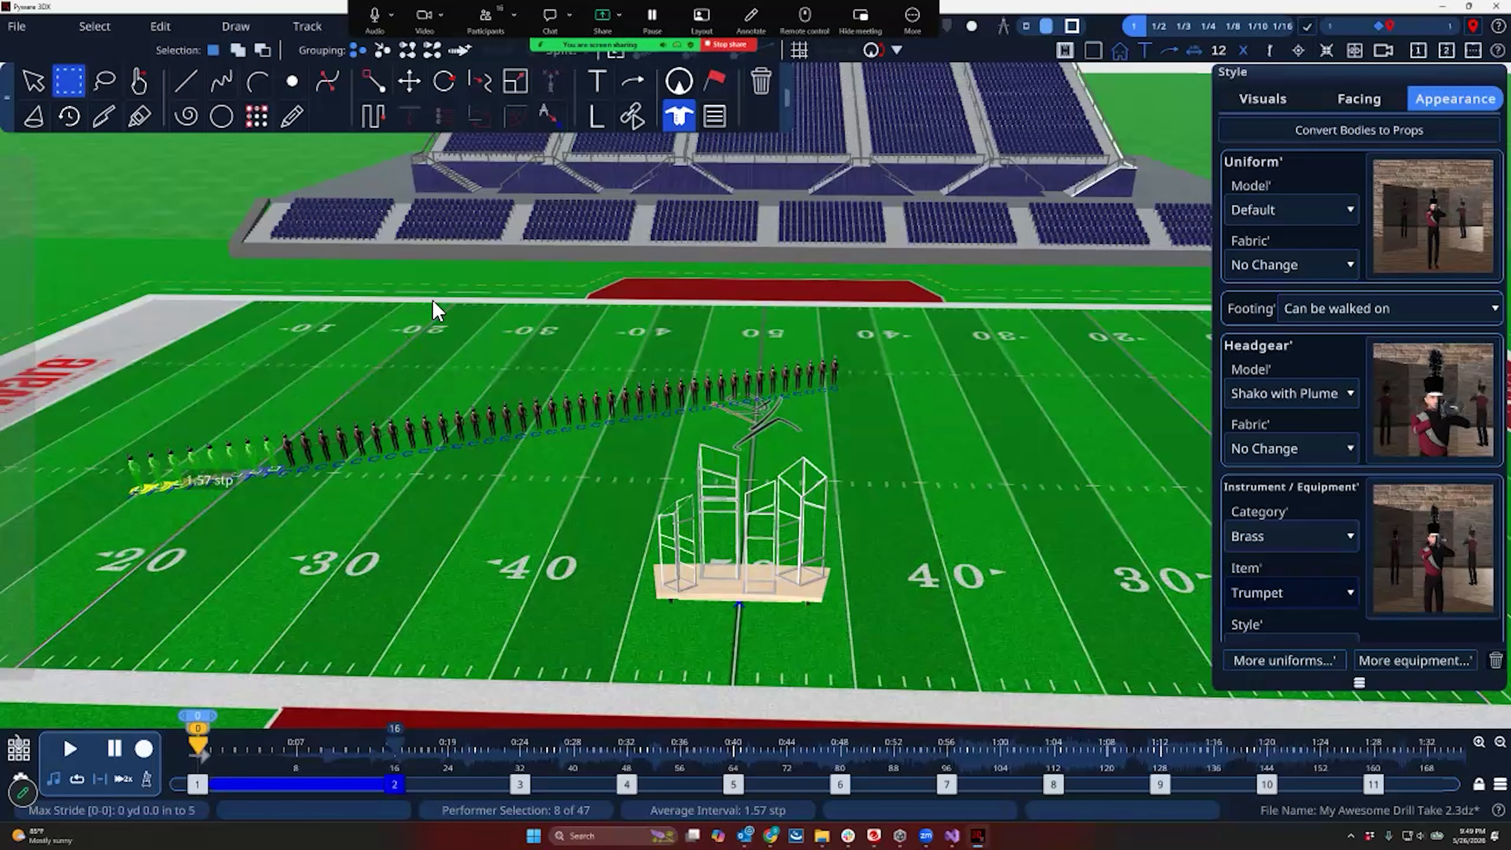
Set the eight trumpet performers' upper-body visual to Horns Up at count 0
left_click(1263, 99)
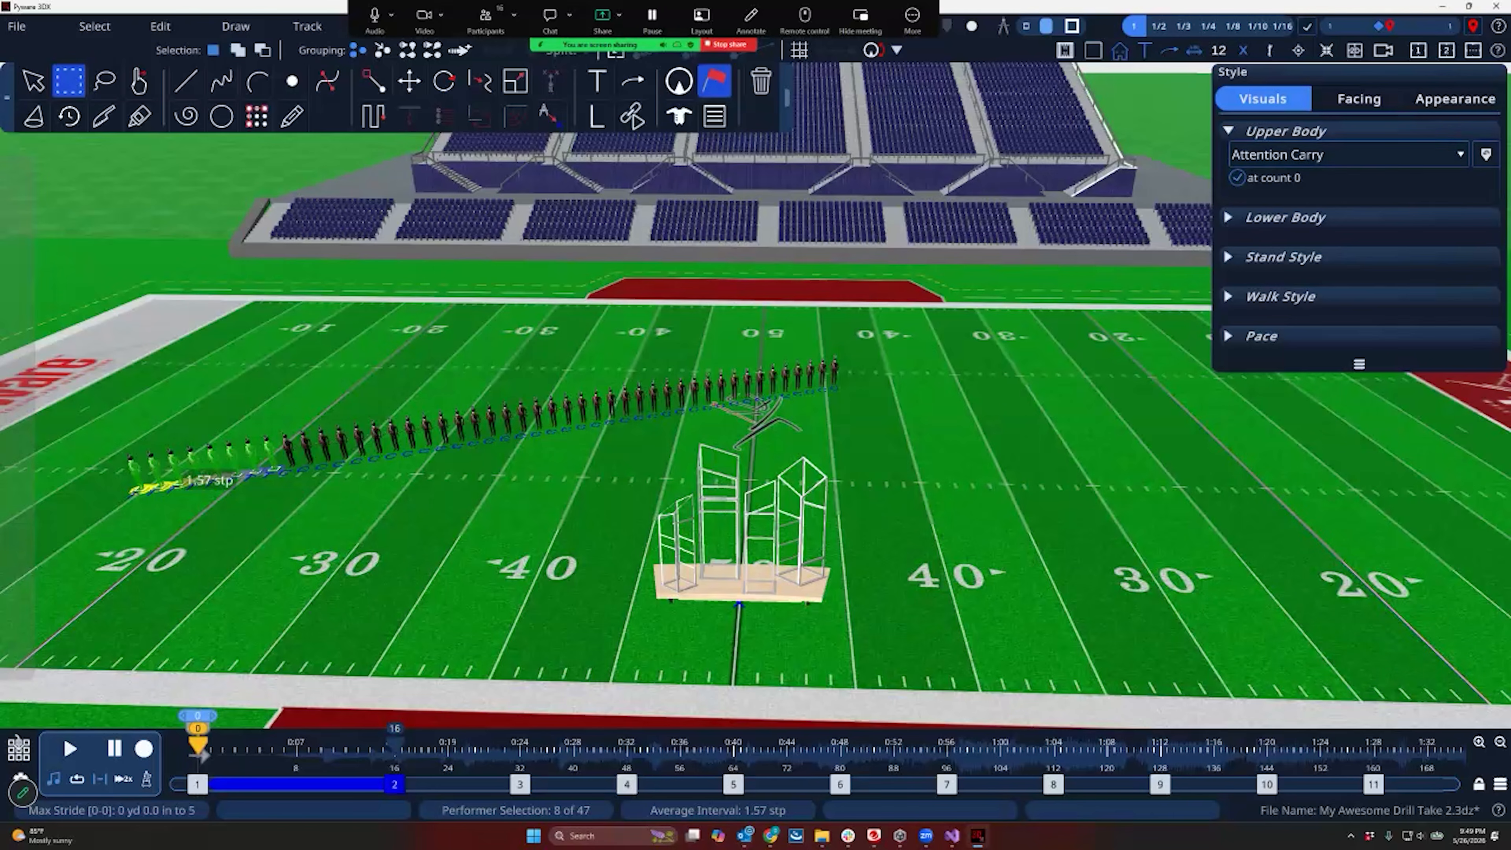
left_click(1344, 154)
left_click(1270, 195)
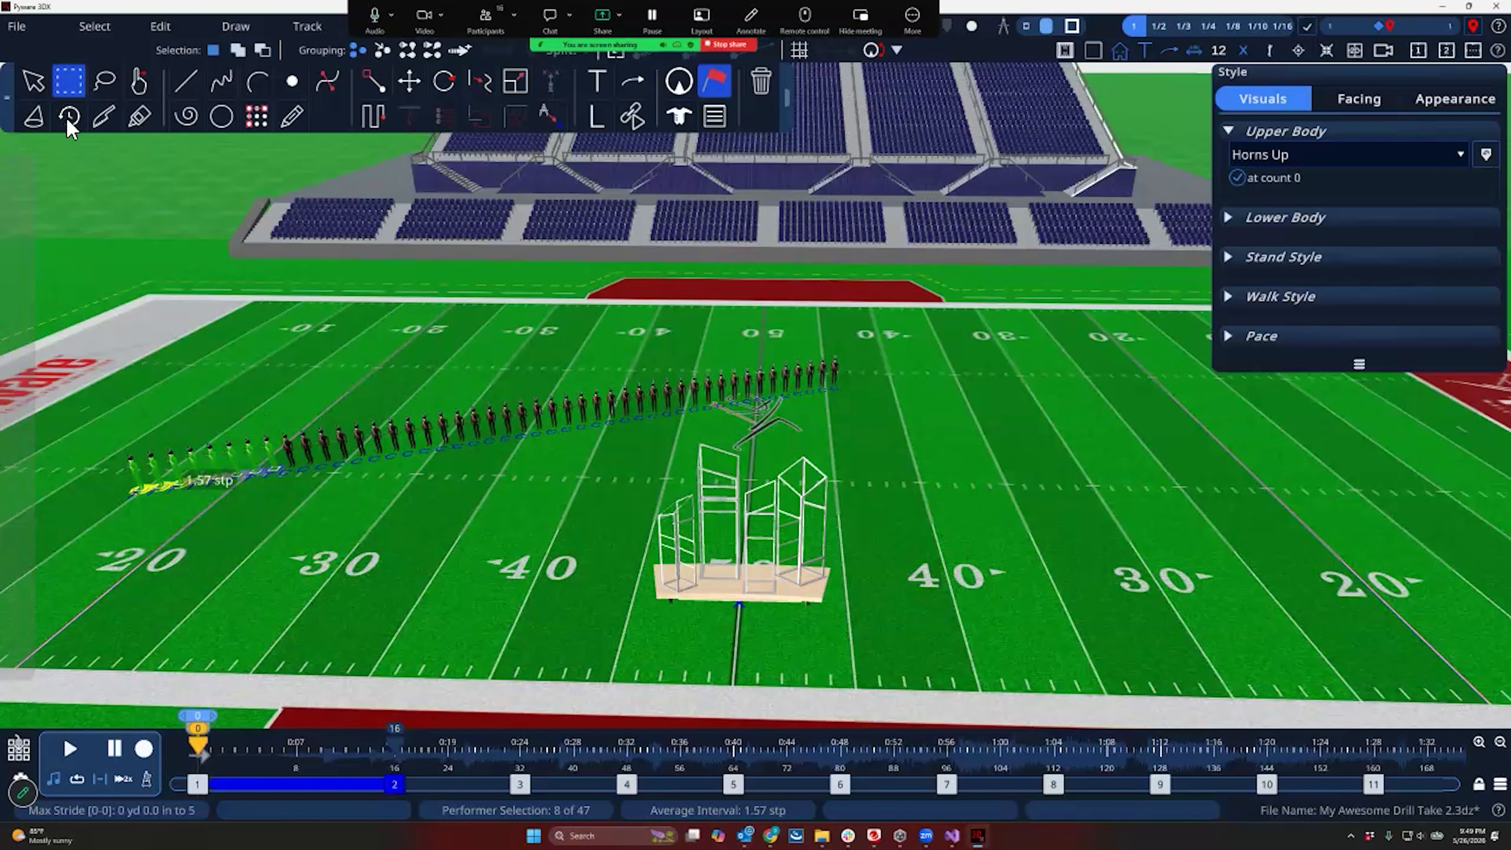
Select the remaining 38 performers in the line and set their upper-body visual to Horns Up at count 0
left_click(73, 91)
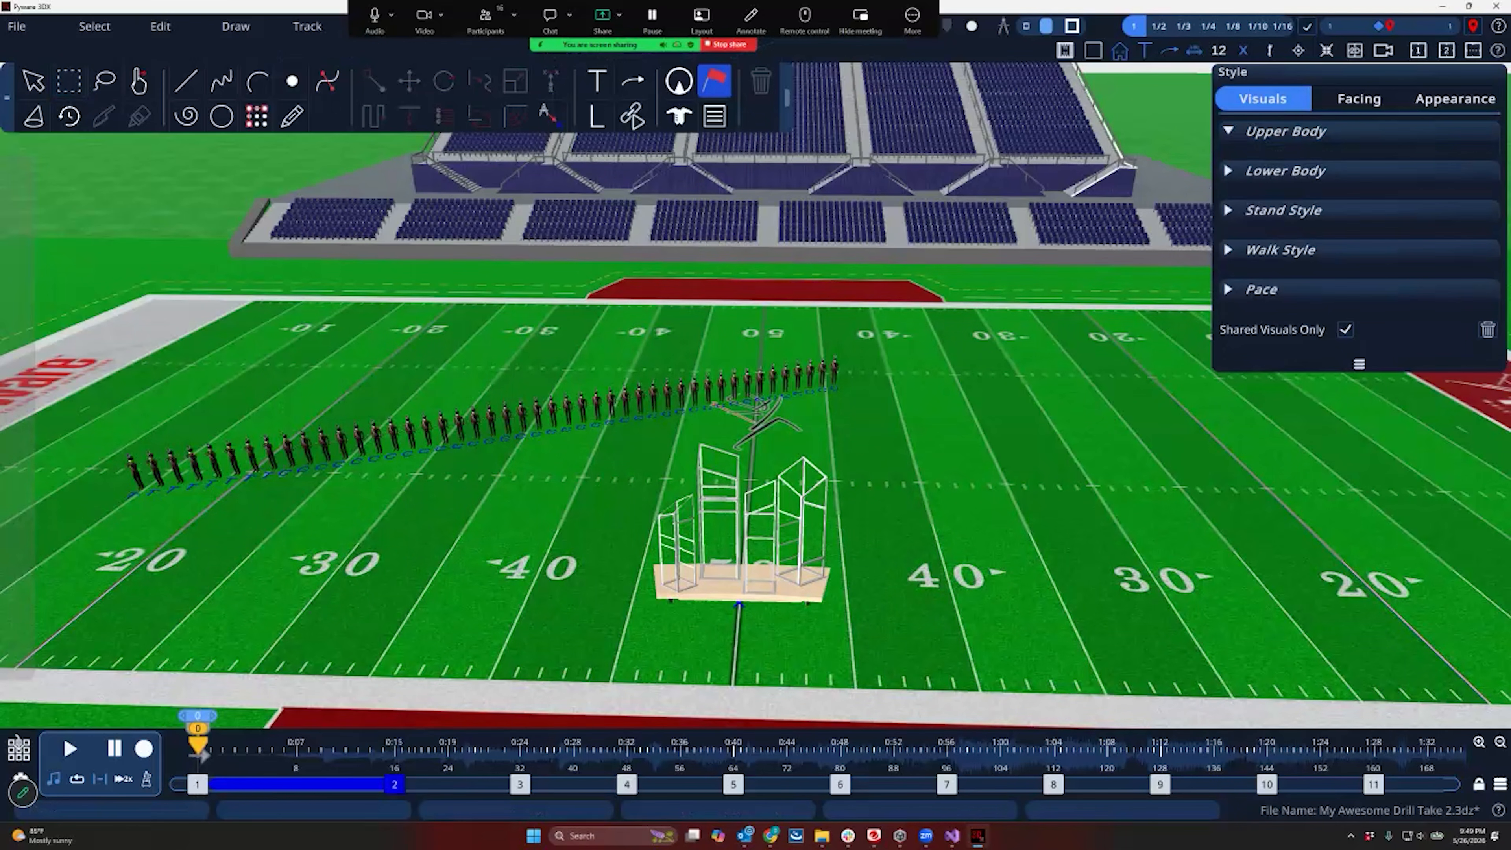
left_click(70, 83)
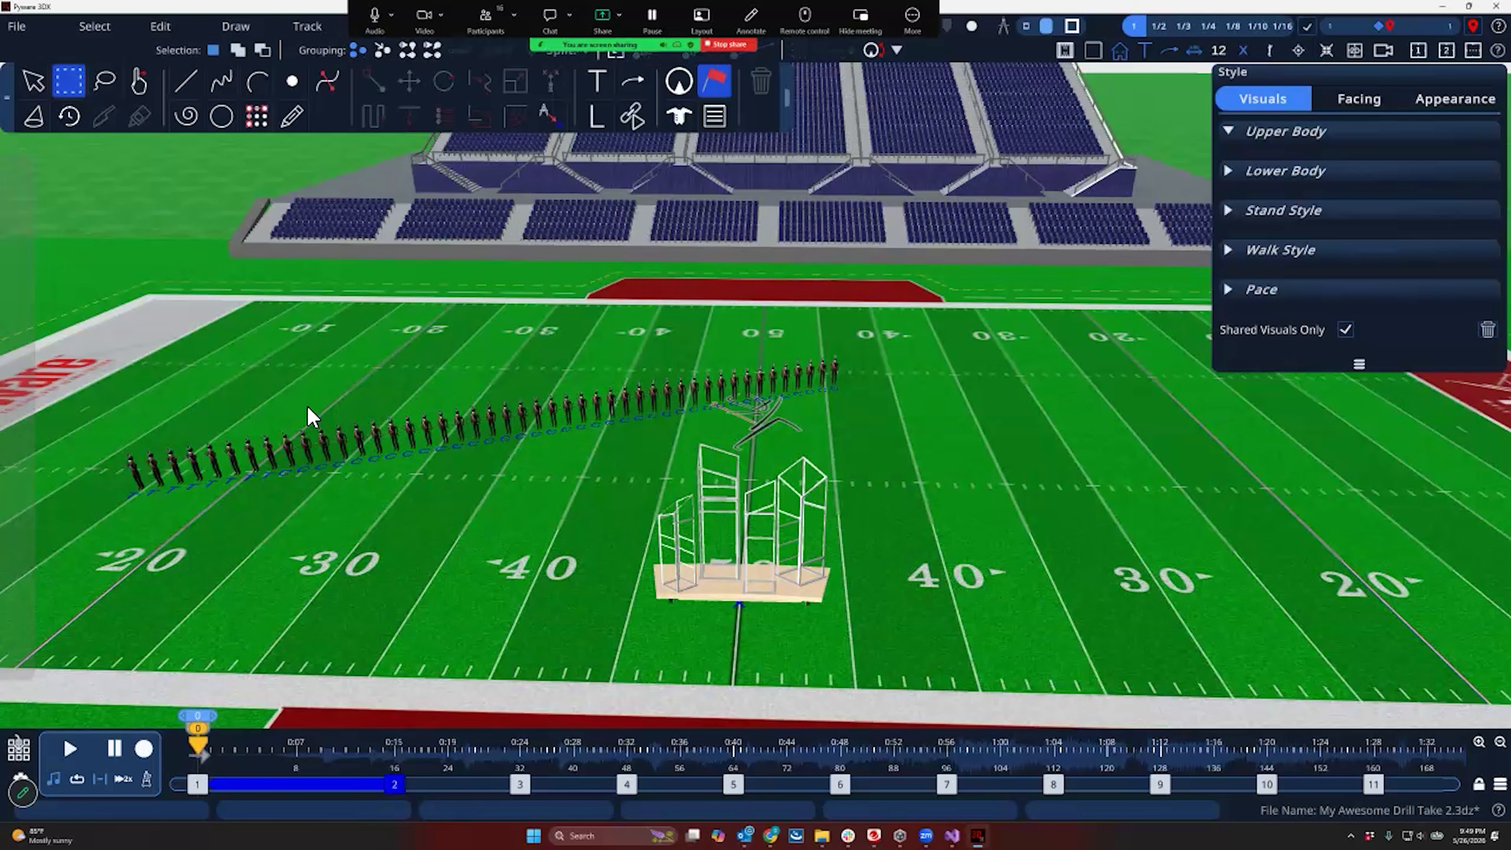
left_click_drag(299, 409, 359, 494)
left_click(1024, 460)
mouse_move(1025, 460)
left_mouse_down()
mouse_move(373, 379)
mouse_move(361, 400)
mouse_move(373, 379)
left_mouse_up()
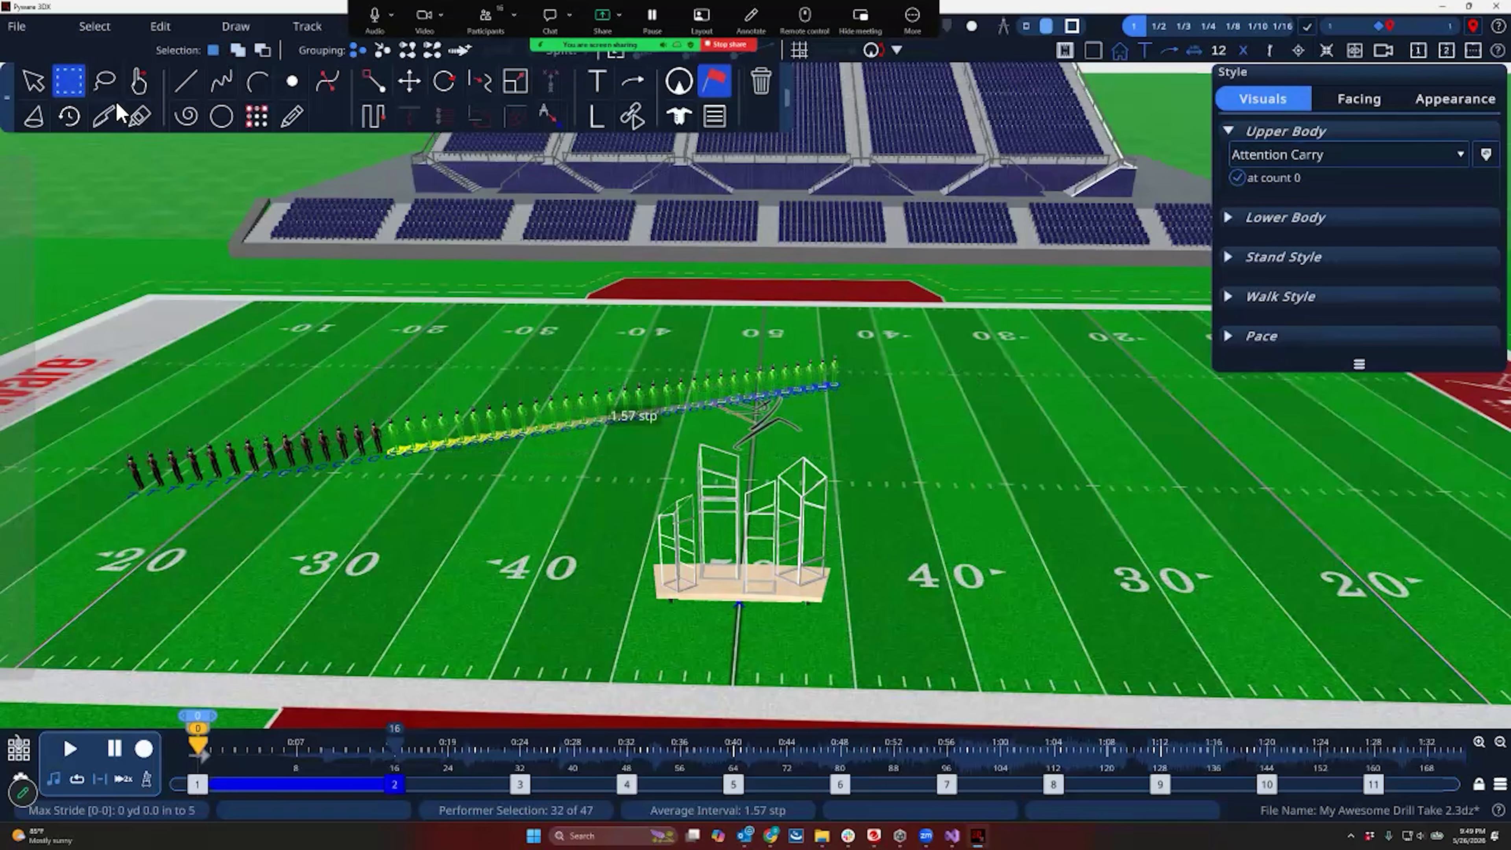
key("l")
mouse_move(357, 391)
left_mouse_down("shift")
mouse_move(292, 407)
mouse_move(298, 506)
mouse_move(357, 491)
mouse_move(384, 455)
left_mouse_up("shift")
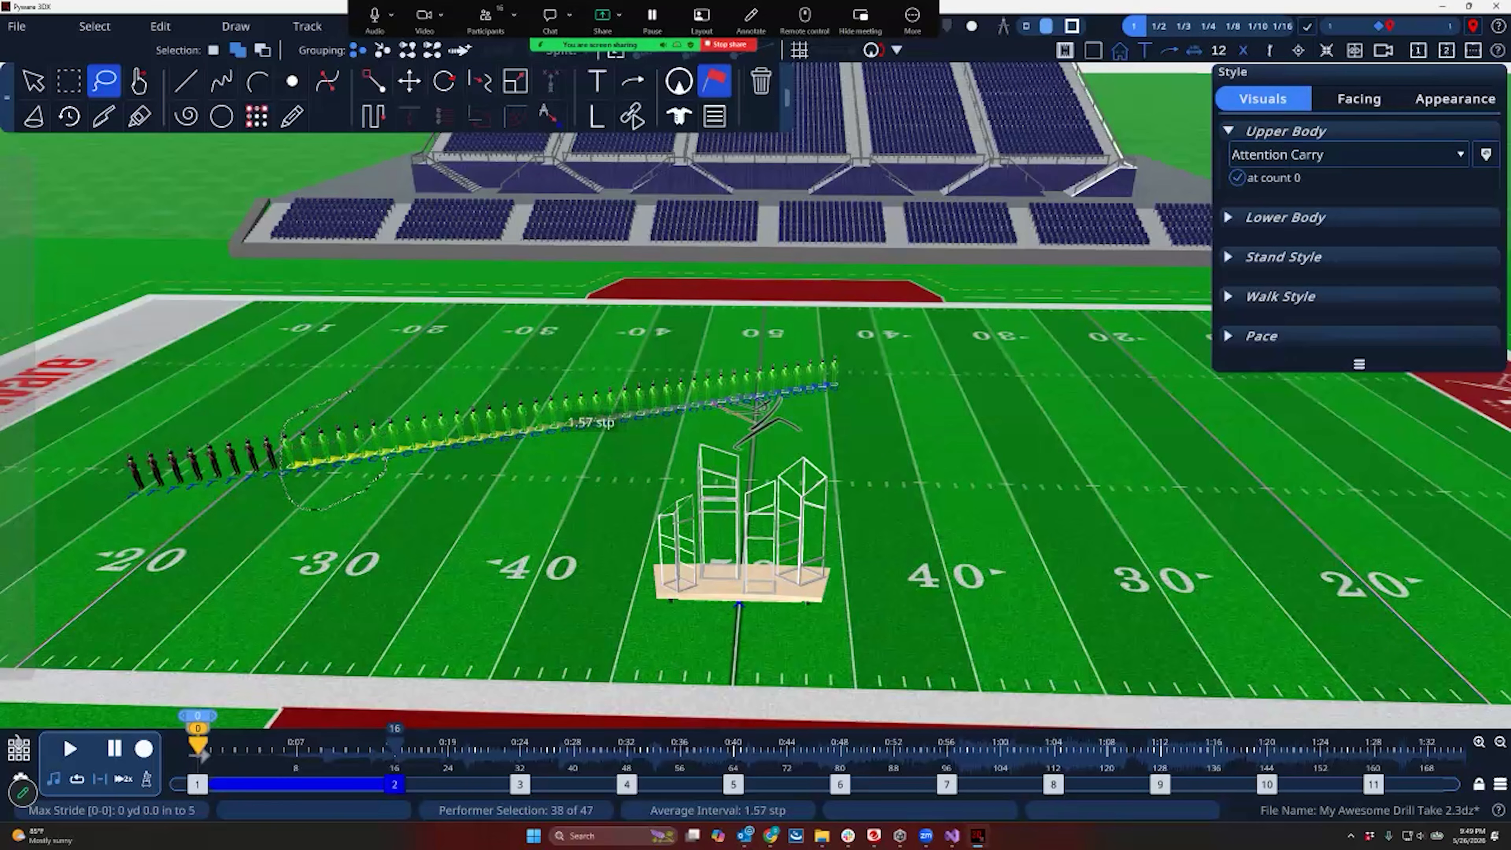
left_click(1349, 154)
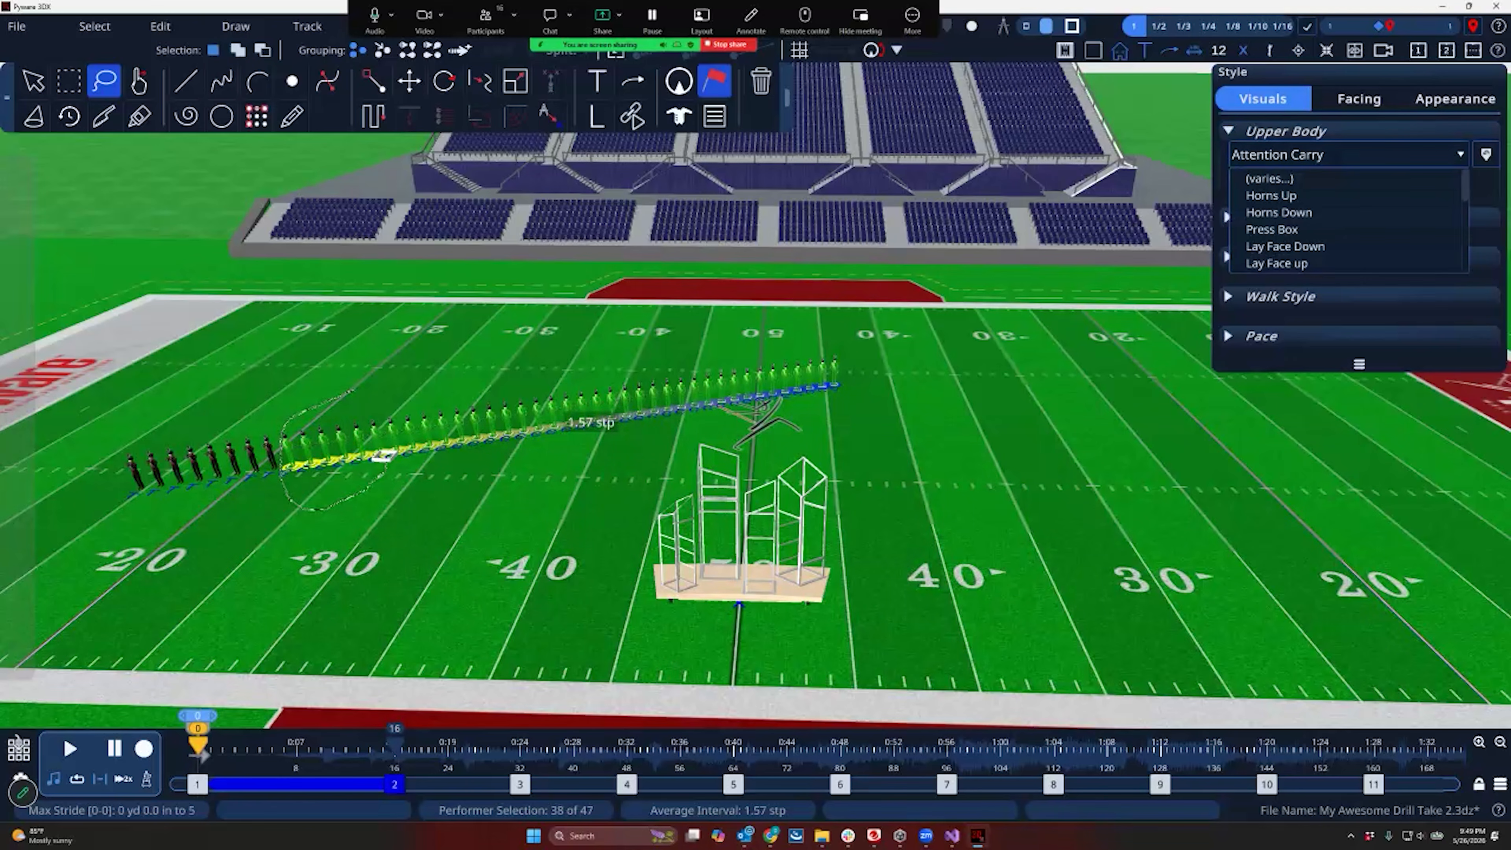
left_click(1271, 196)
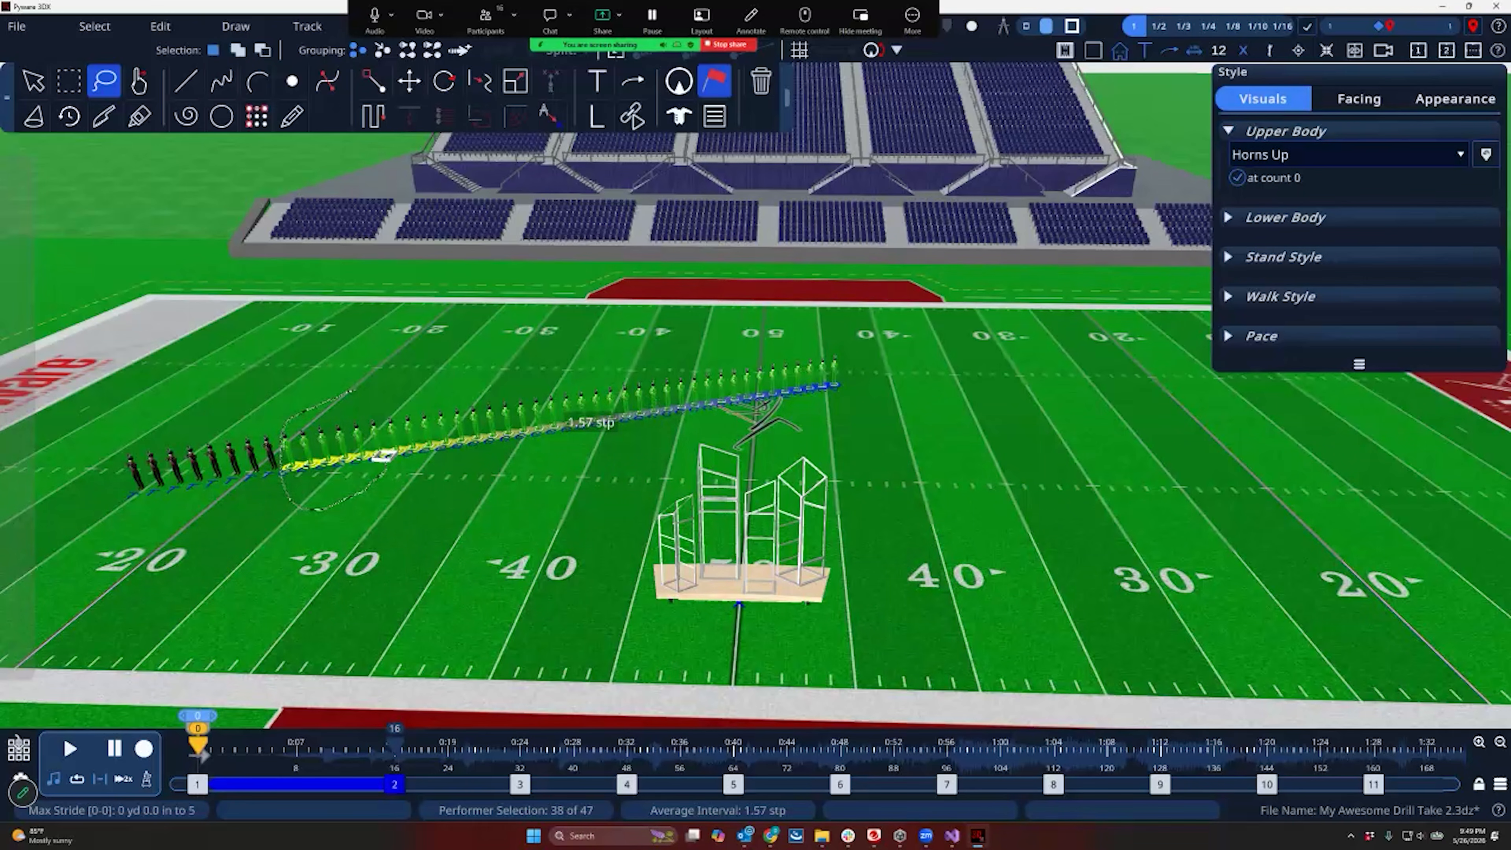
Clear the performer selection with the selection tool and close the Style settings
left_click_drag(383, 455, 411, 524)
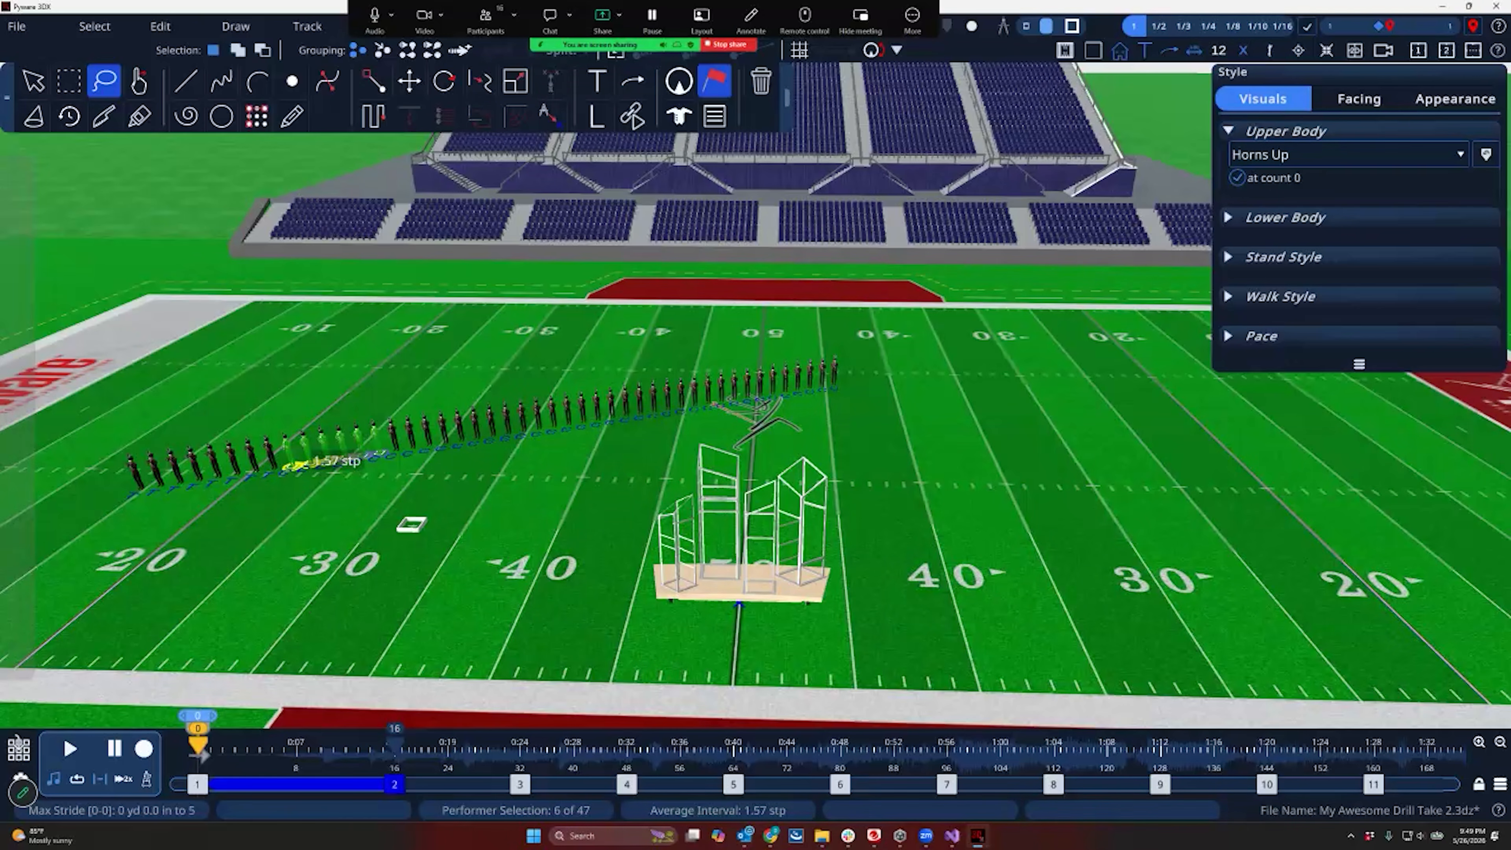
left_click(33, 81)
left_click(220, 294)
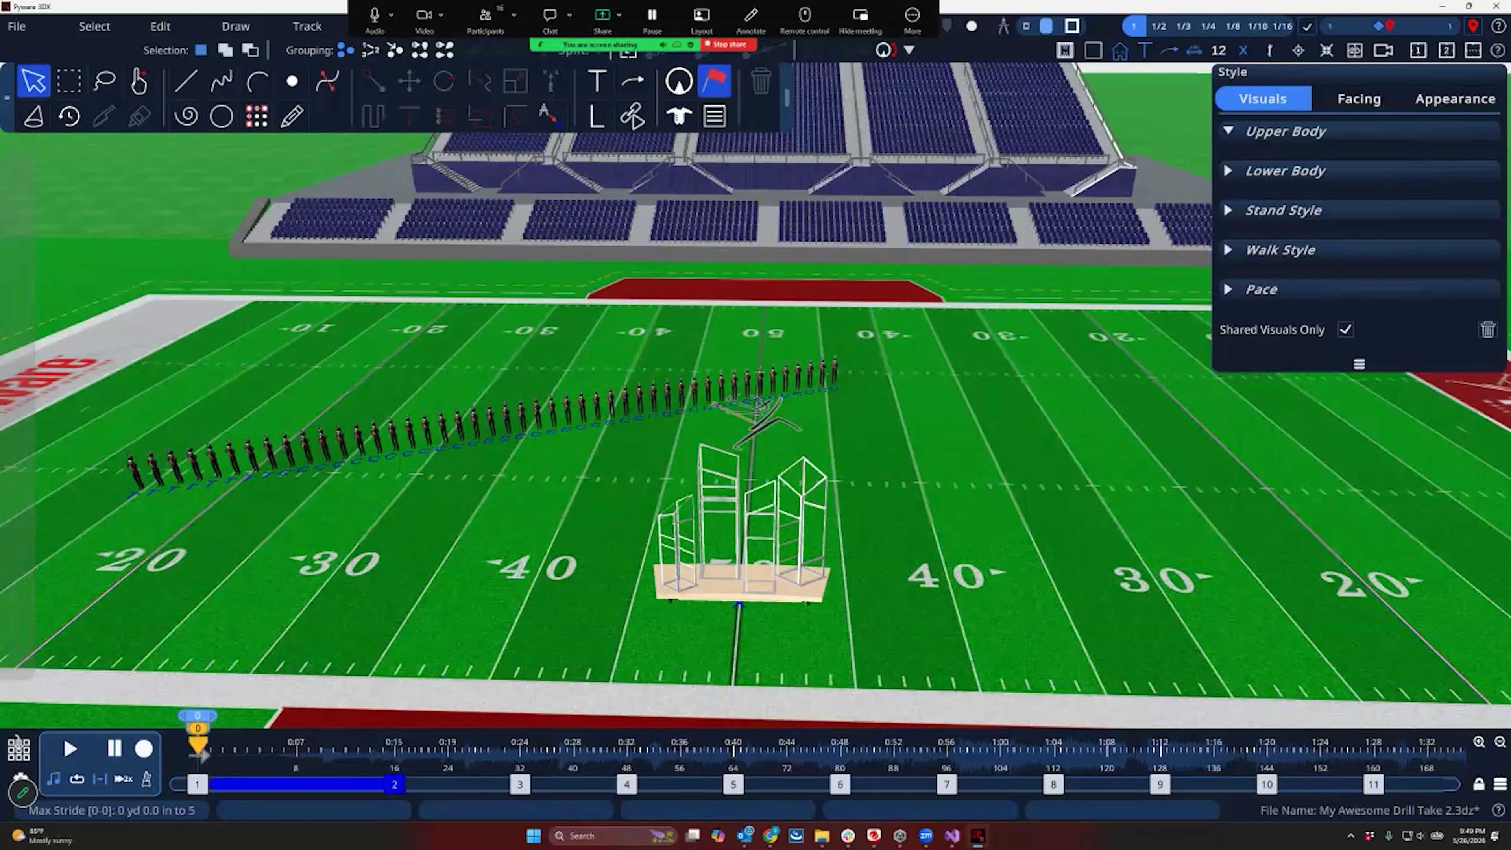
left_click(714, 84)
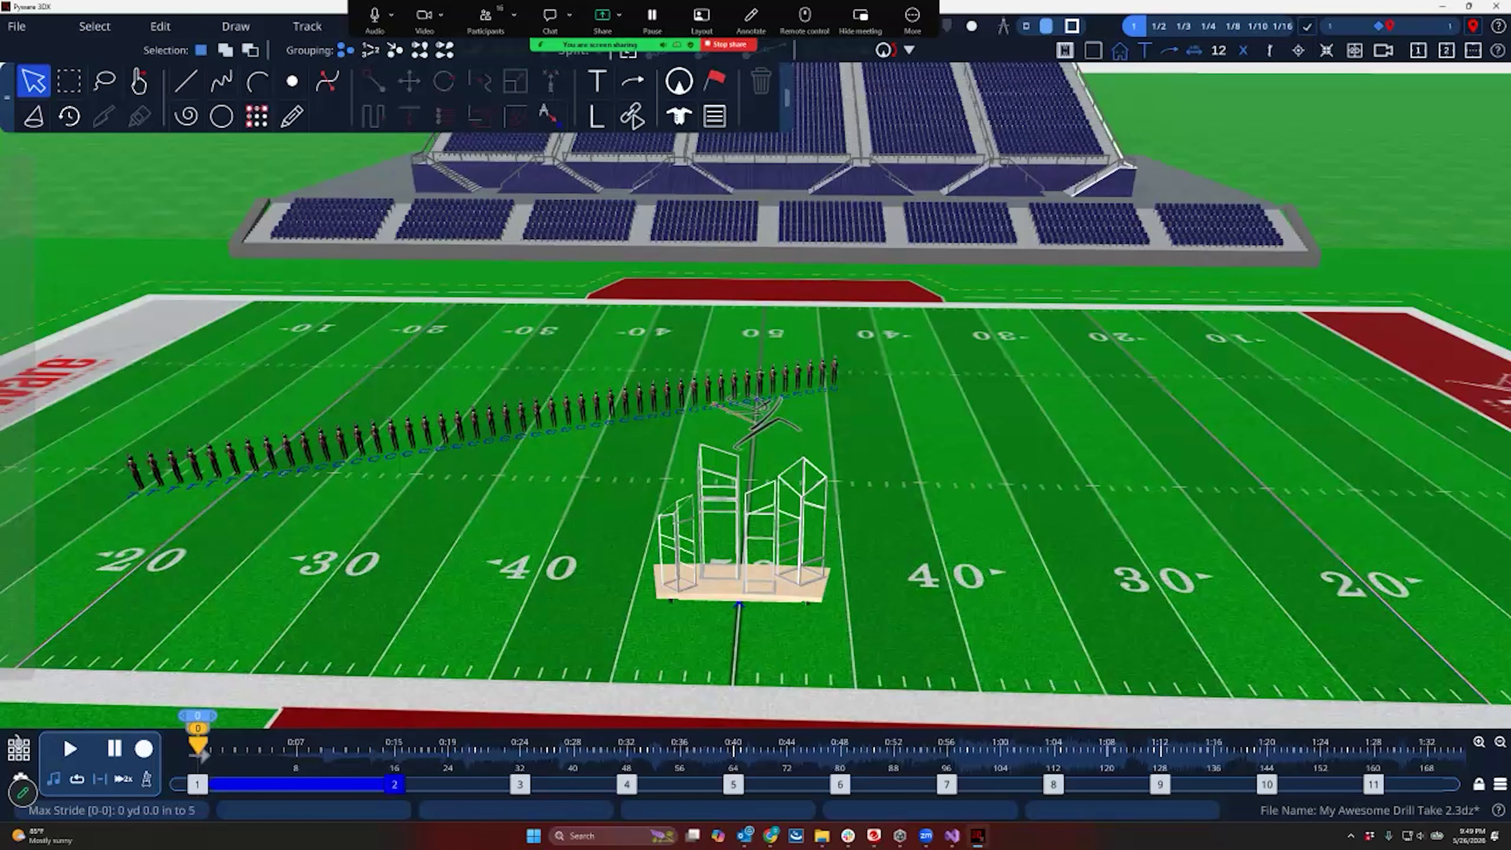
Step through pages 2 to 6, counts 16 to 80, to review each drill formation
left_click(394, 785)
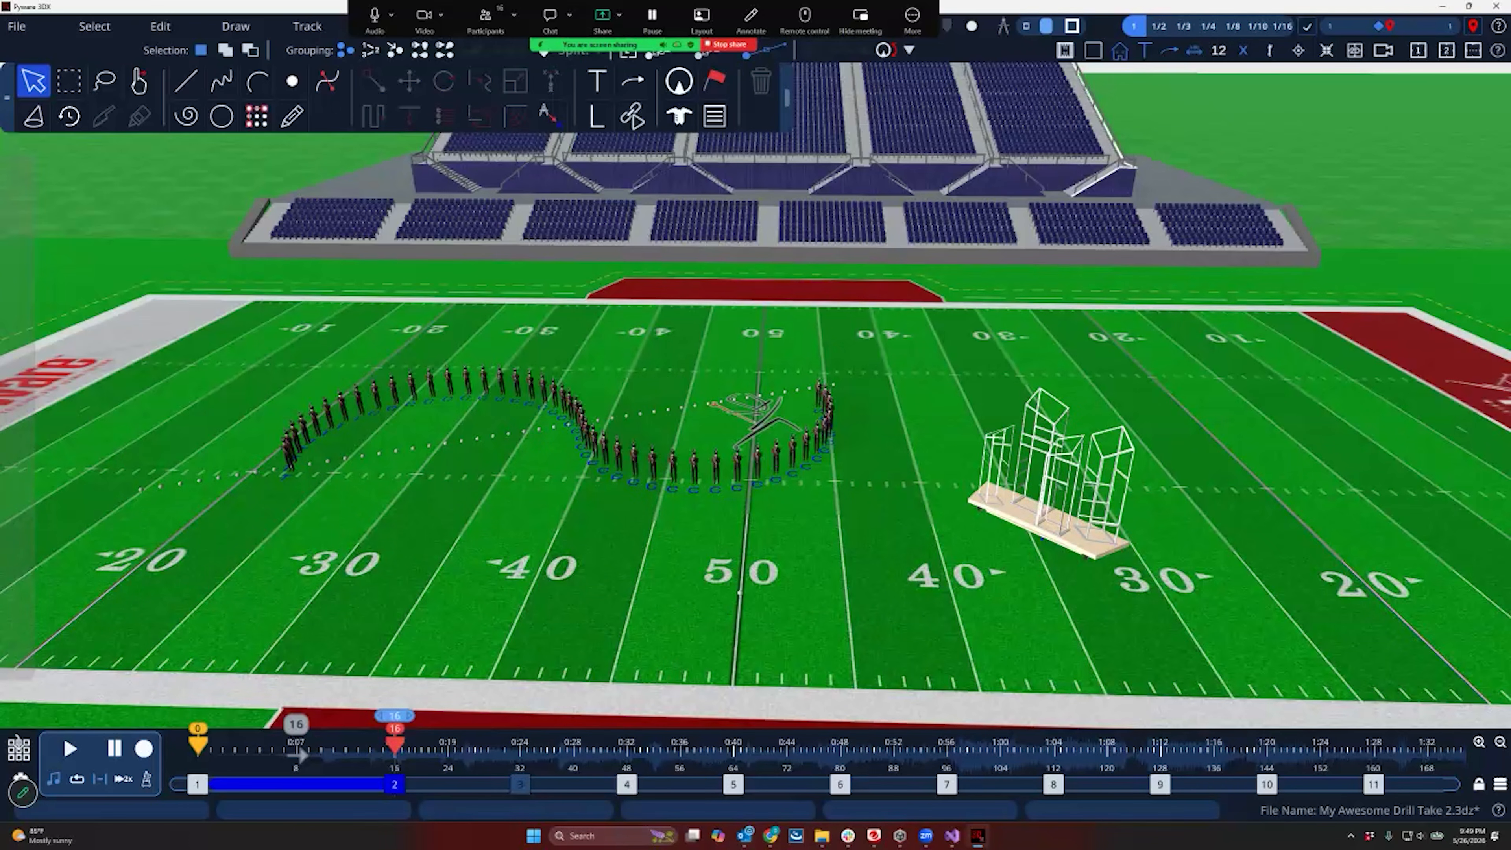
left_click(520, 785)
left_click(626, 784)
left_click(734, 784)
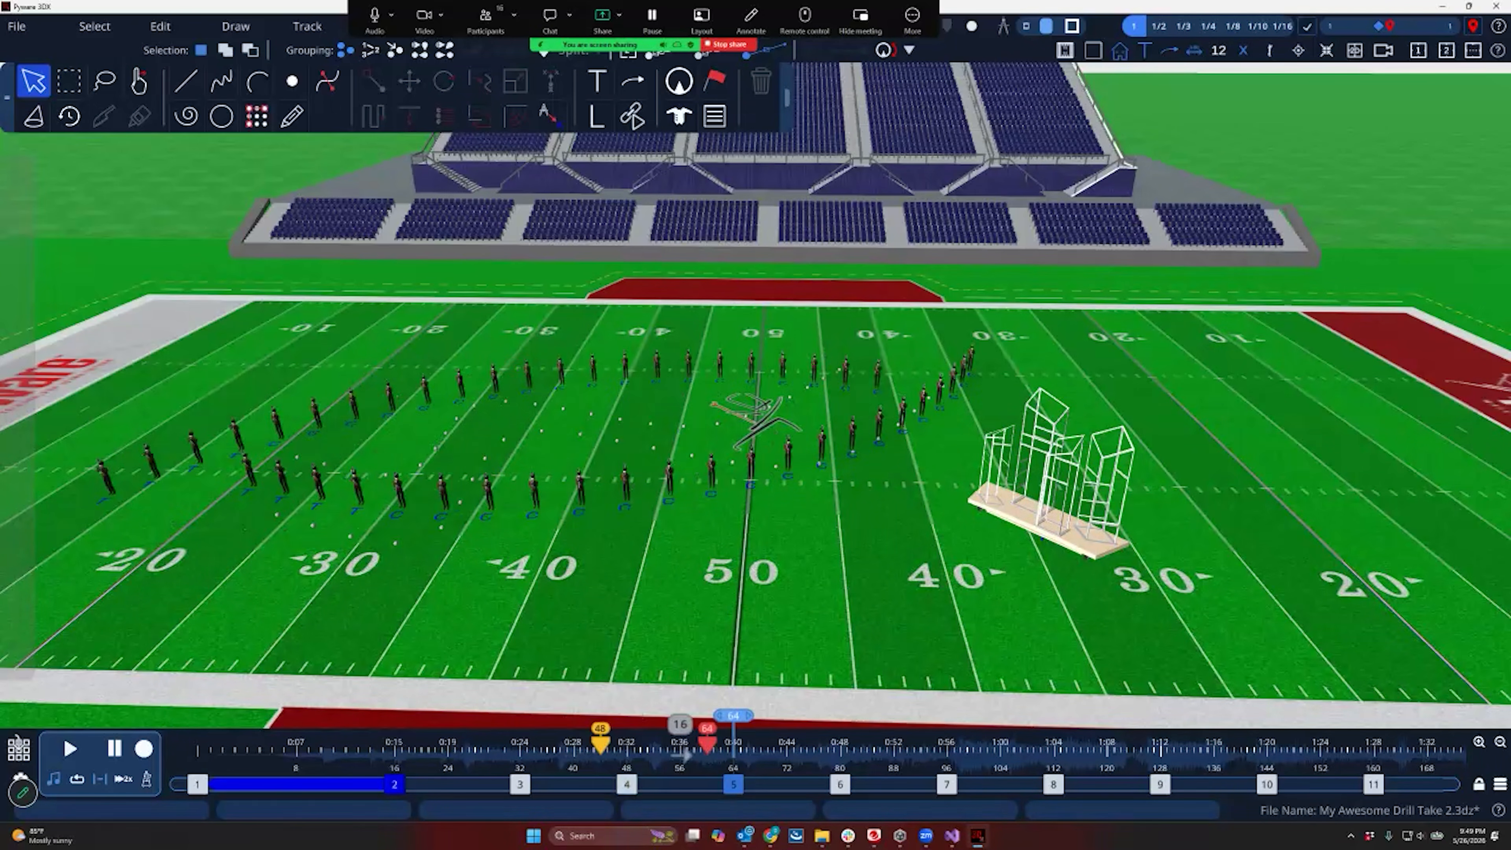
left_click(840, 785)
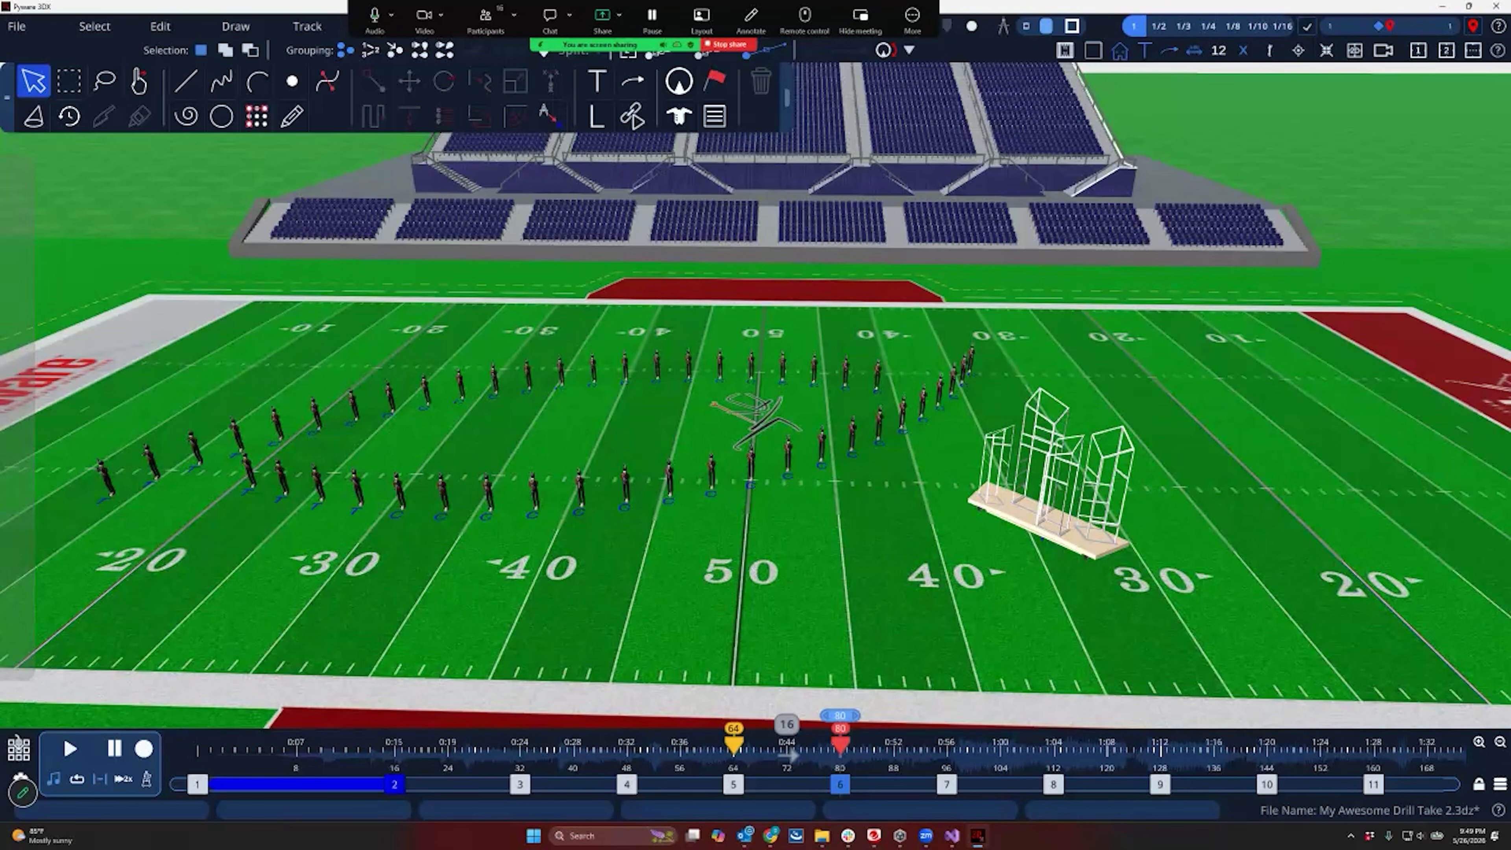
Look through the page tab thumbnails and jump to page 3 at count 32
left_click(18, 748)
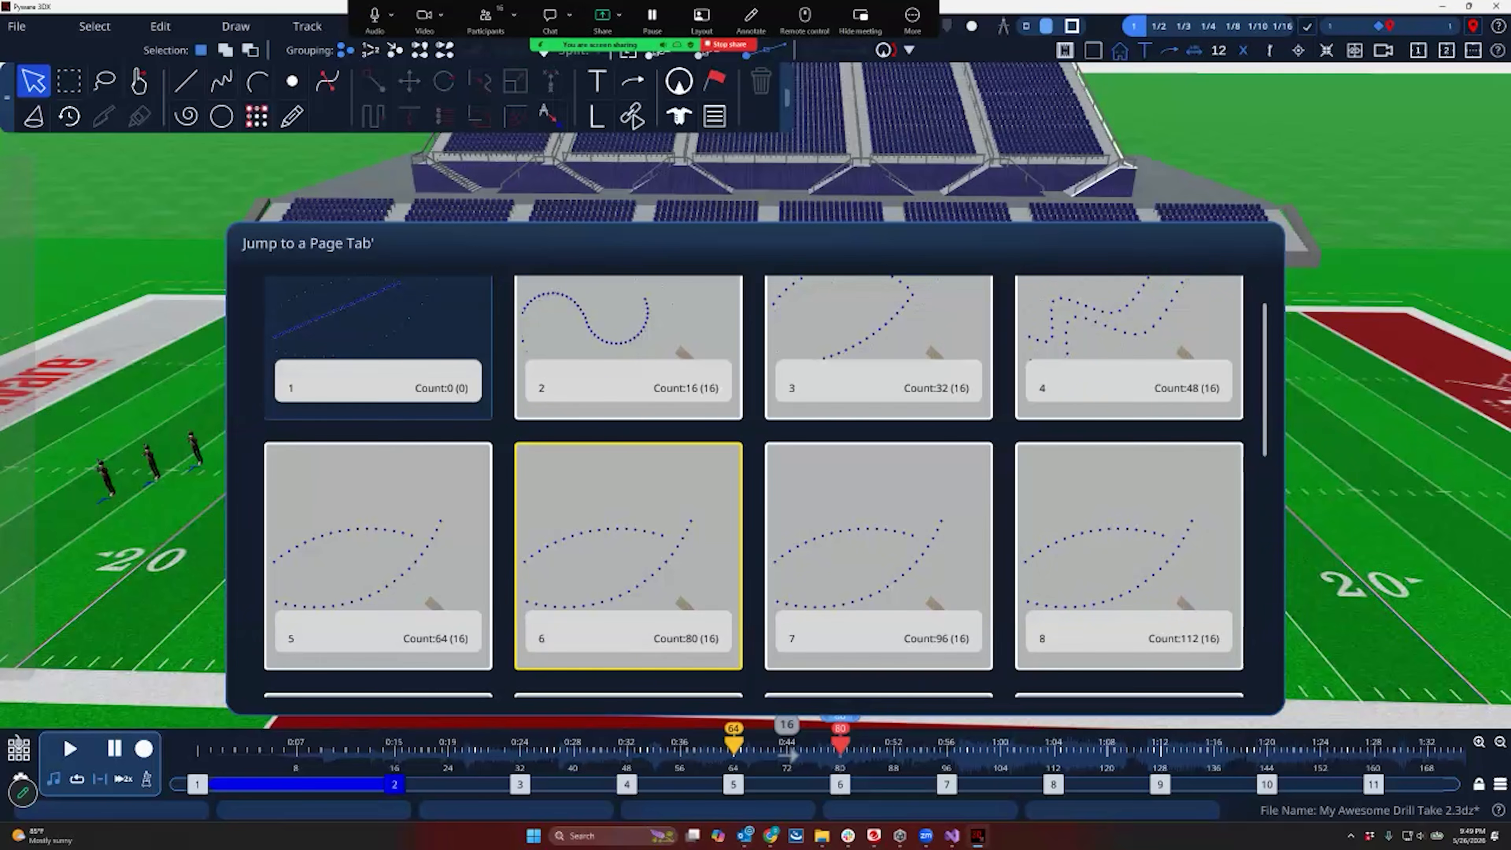
scroll(878, 572, "down", 3)
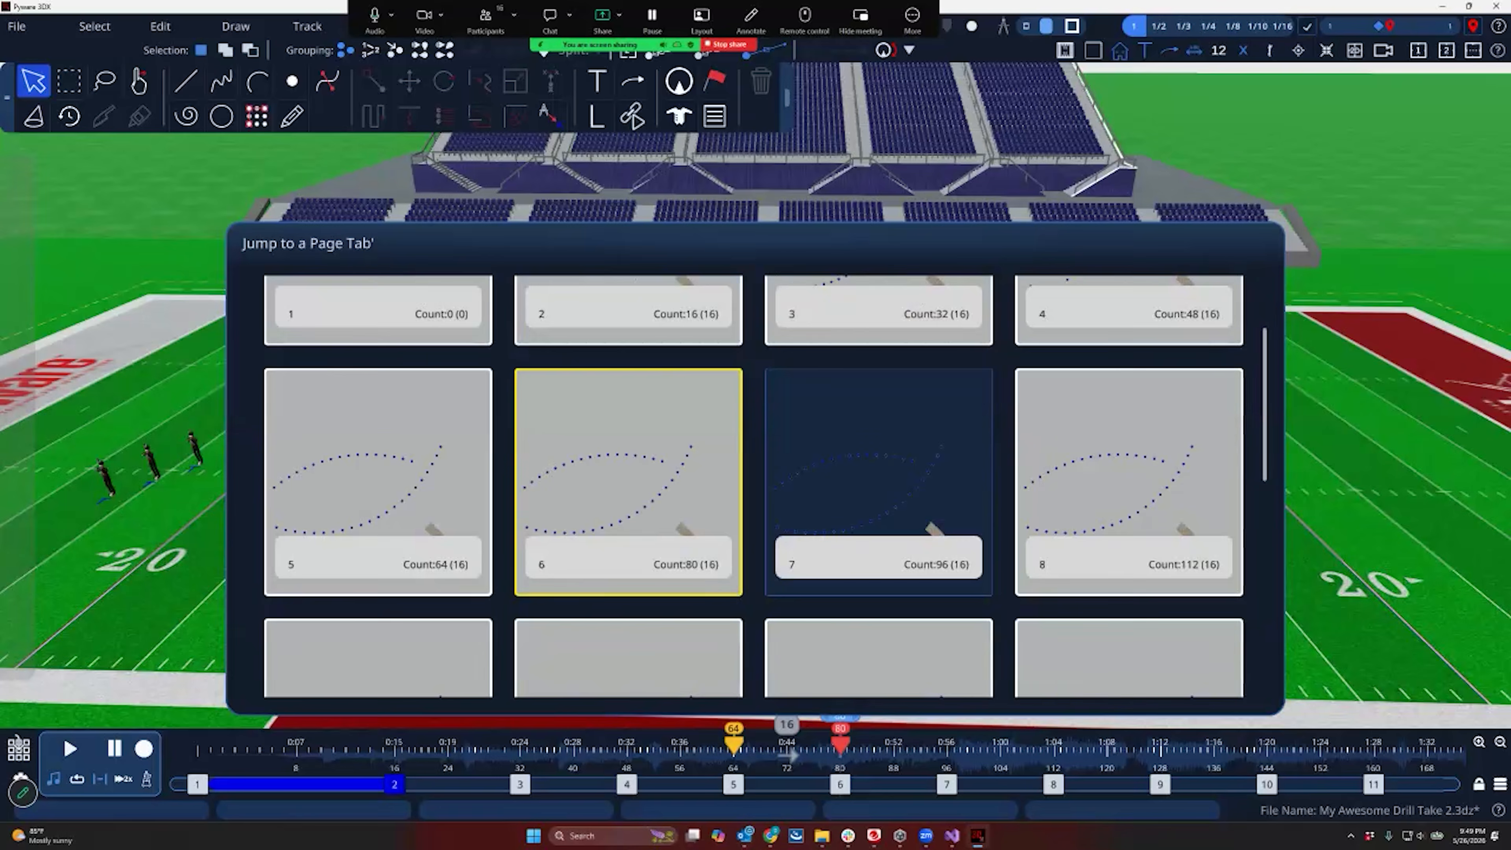
scroll(627, 571, "down", 4)
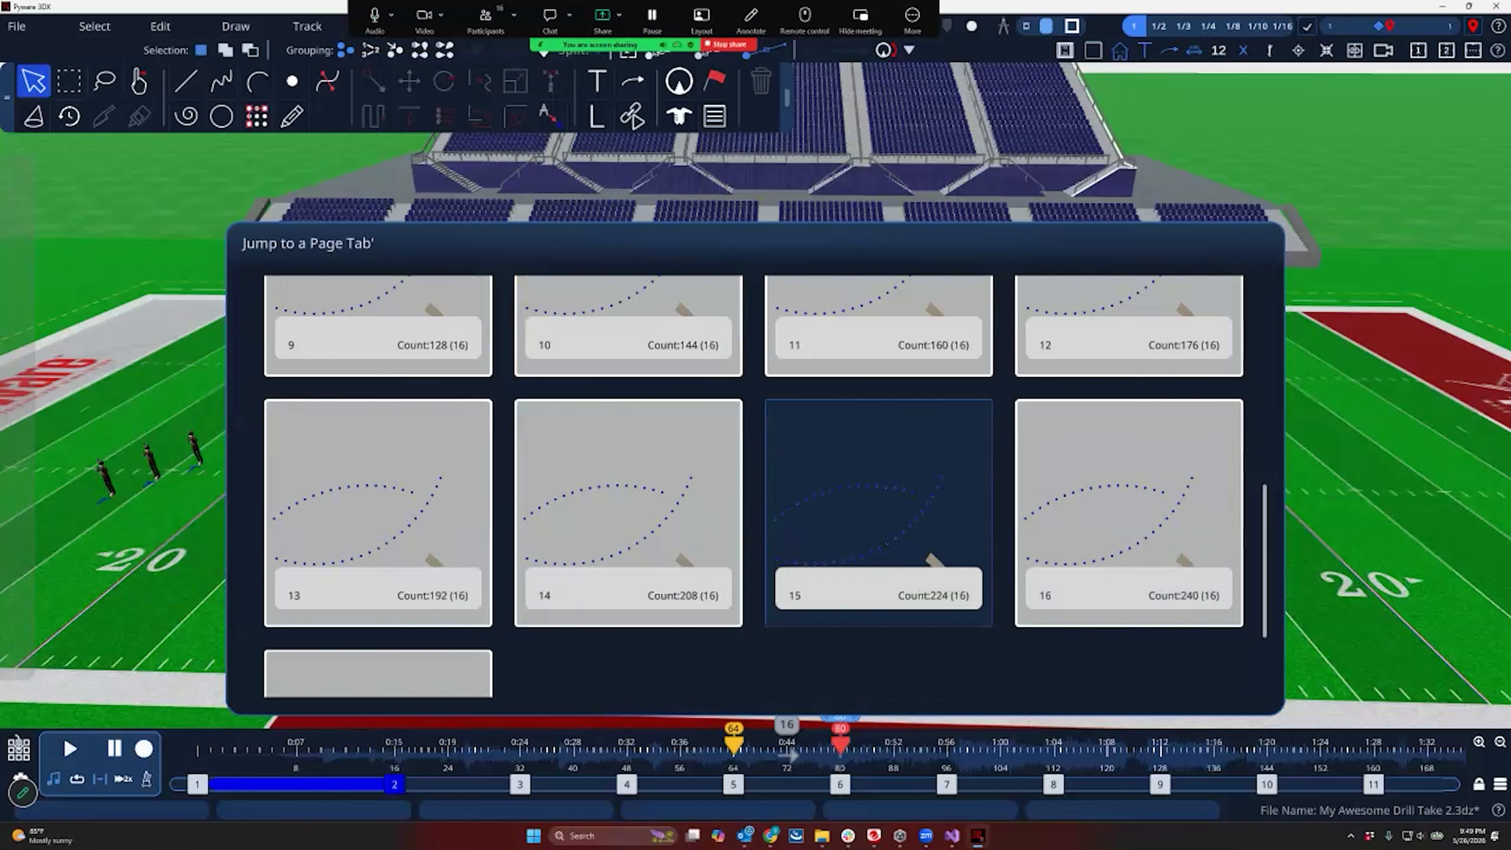
scroll(627, 535, "up", 6)
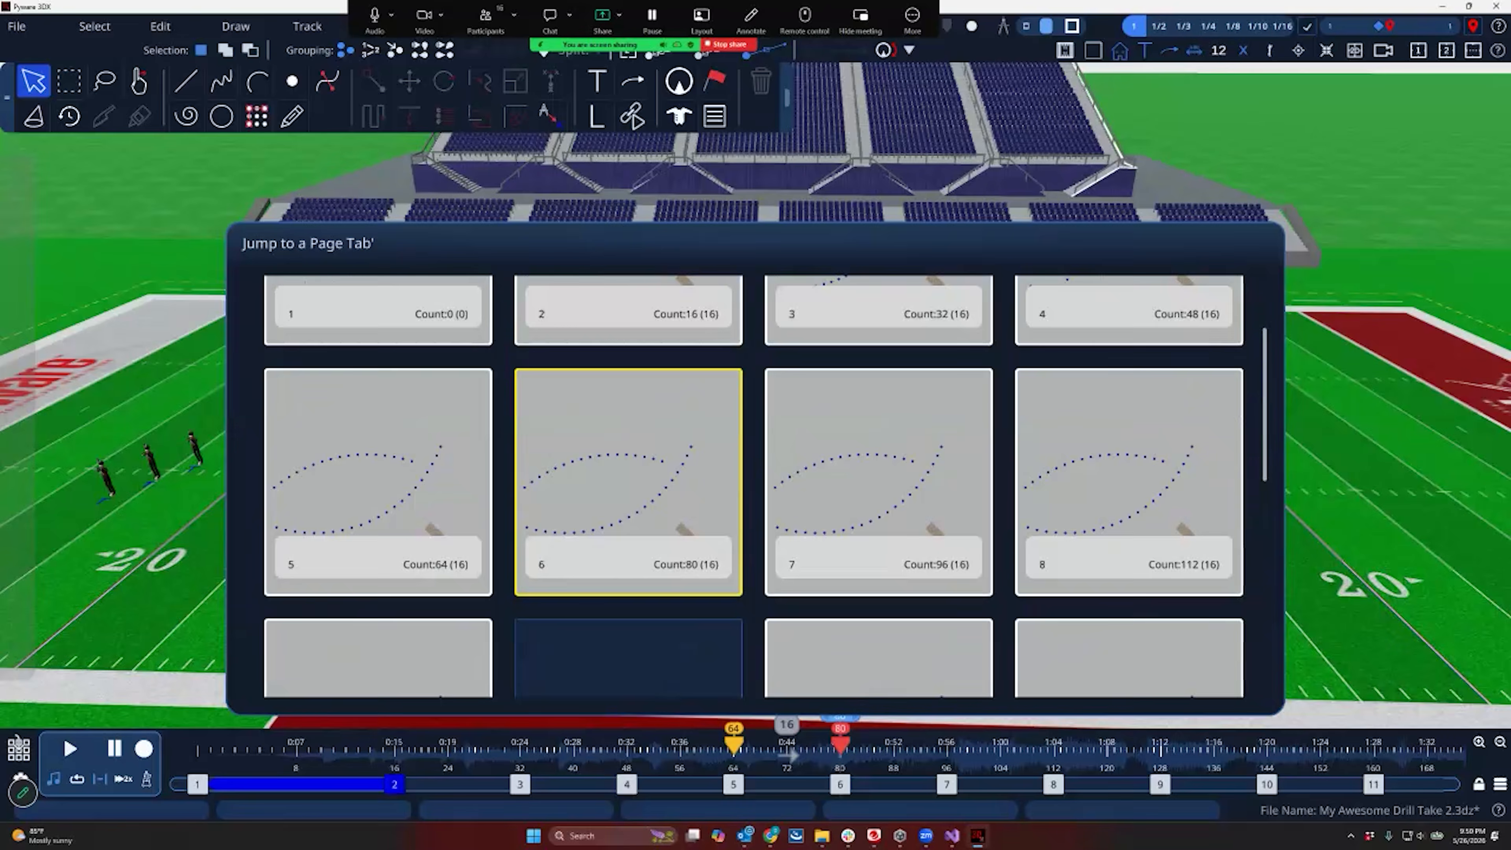
scroll(607, 372, "up", 2)
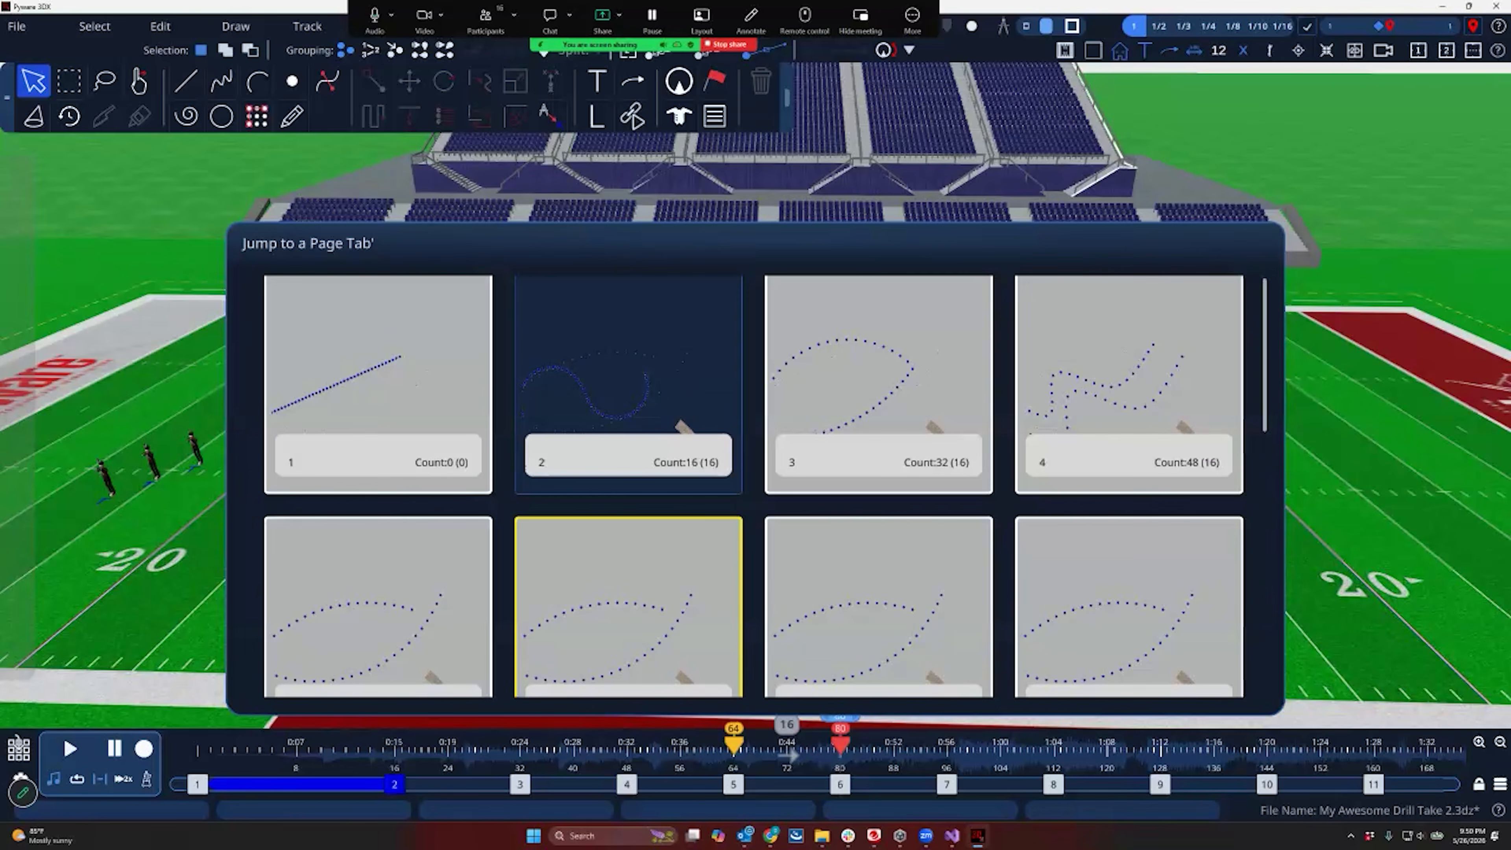
left_click(879, 381)
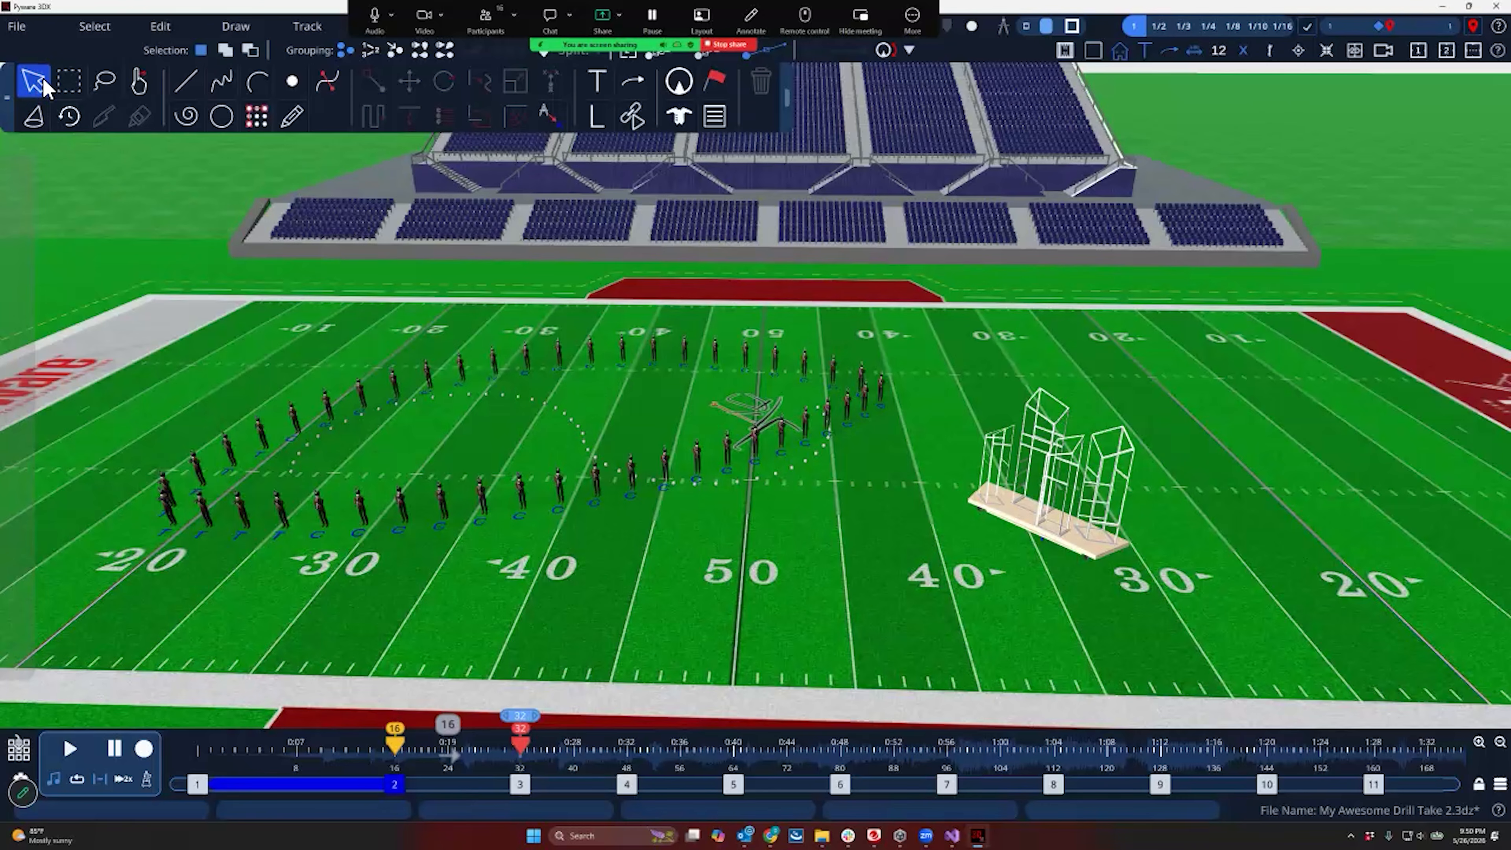
left_click(44, 86)
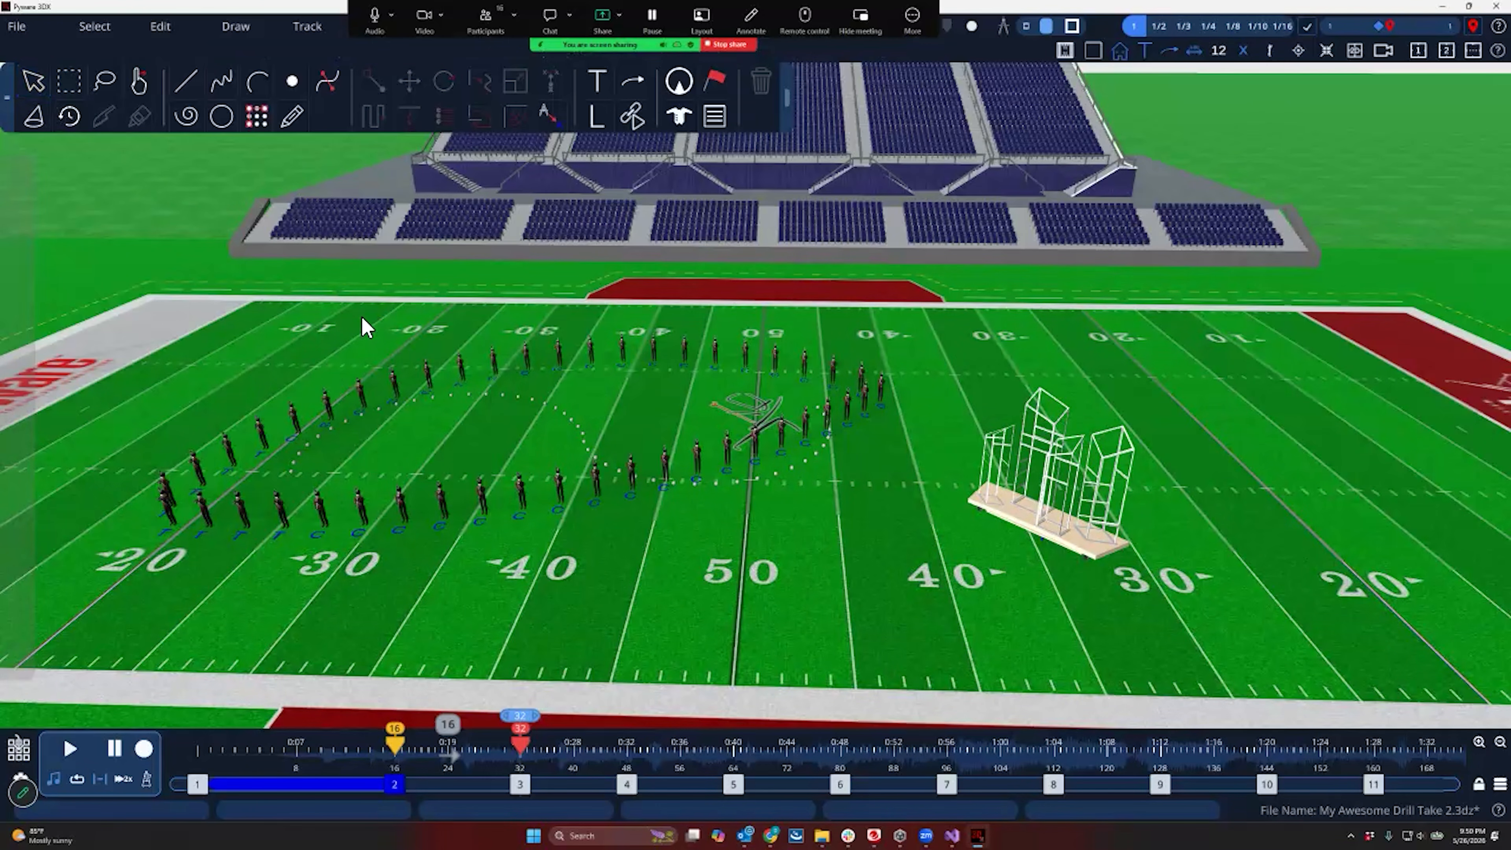